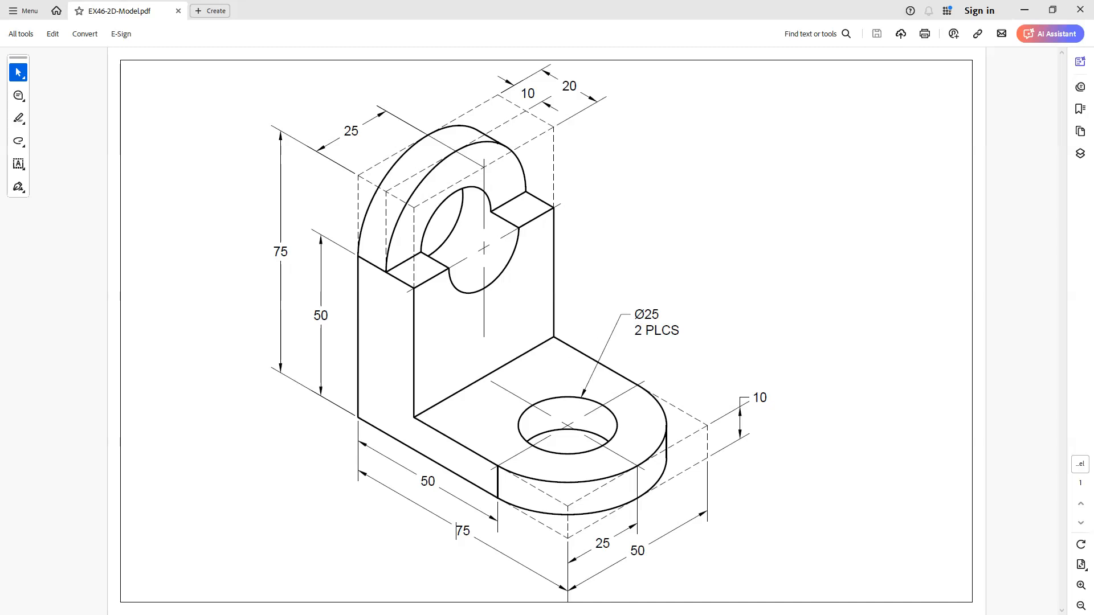
Draw an orange freehand arrow pointing at the bracket's front, labelled F
drag(384, 405, 281, 467)
mouse_move(384, 406)
mouse_down()
mouse_move(379, 438)
mouse_move(348, 404)
mouse_up()
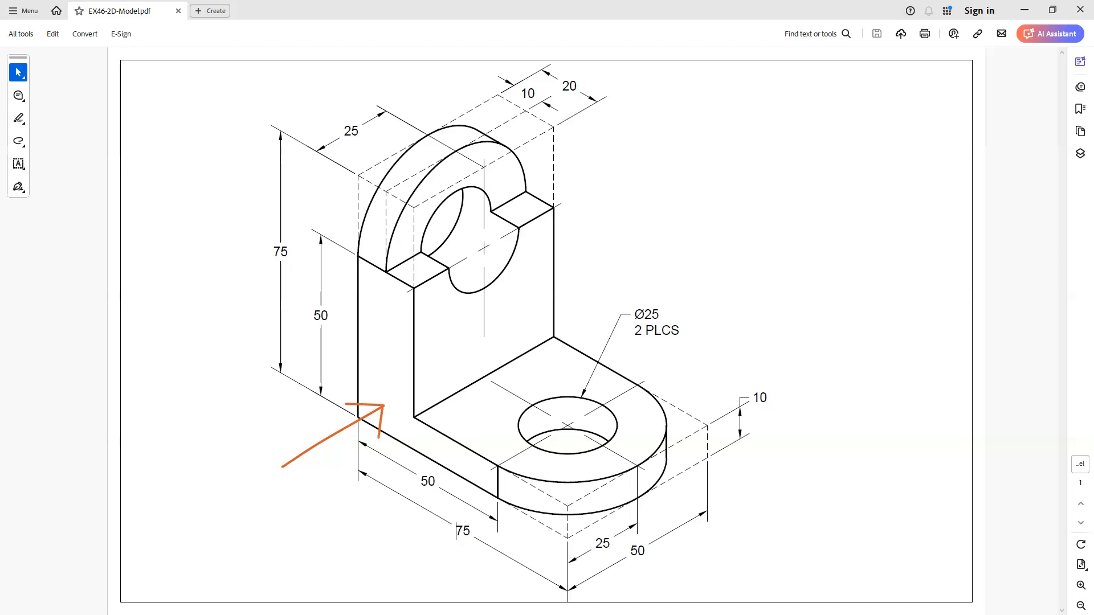
drag(257, 463, 260, 503)
mouse_move(258, 463)
mouse_down()
mouse_move(274, 462)
mouse_move(277, 482)
mouse_up()
Draw an arrow at the right side and a downward top arrow, starting its T label
drag(690, 481, 751, 526)
mouse_move(690, 482)
mouse_down()
mouse_move(693, 499)
mouse_move(713, 500)
mouse_move(764, 548)
mouse_move(768, 512)
mouse_move(777, 523)
mouse_move(764, 530)
mouse_move(778, 541)
mouse_up()
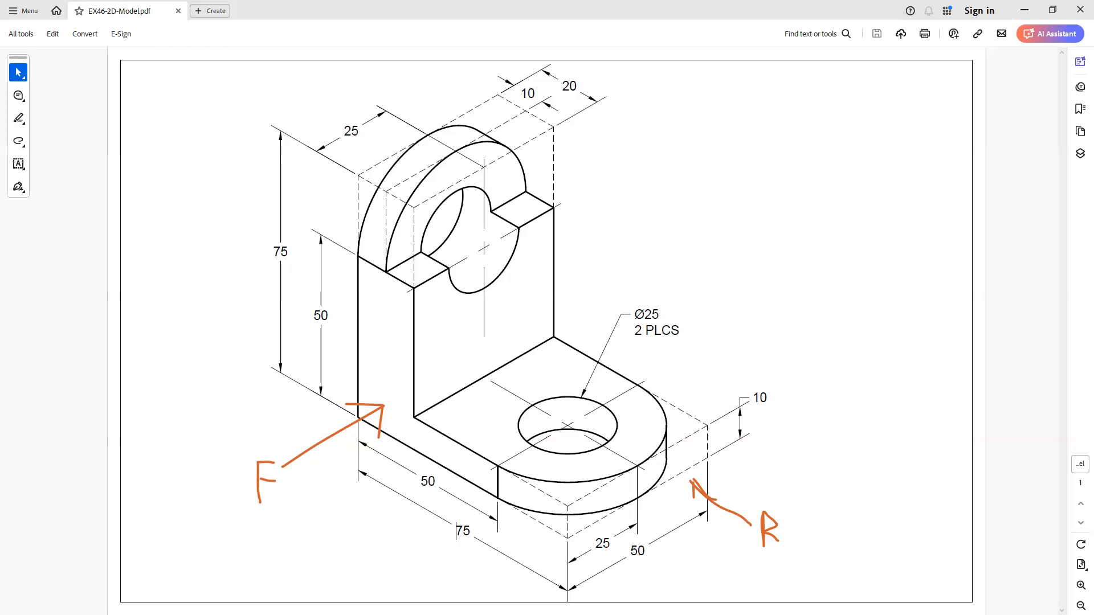
drag(581, 145, 580, 223)
mouse_move(591, 122)
mouse_down()
mouse_move(591, 141)
mouse_move(613, 130)
mouse_up()
Draw an orange leader from Ø25 to the upper hole and highlight both 75 dimensions
drag(621, 315, 506, 249)
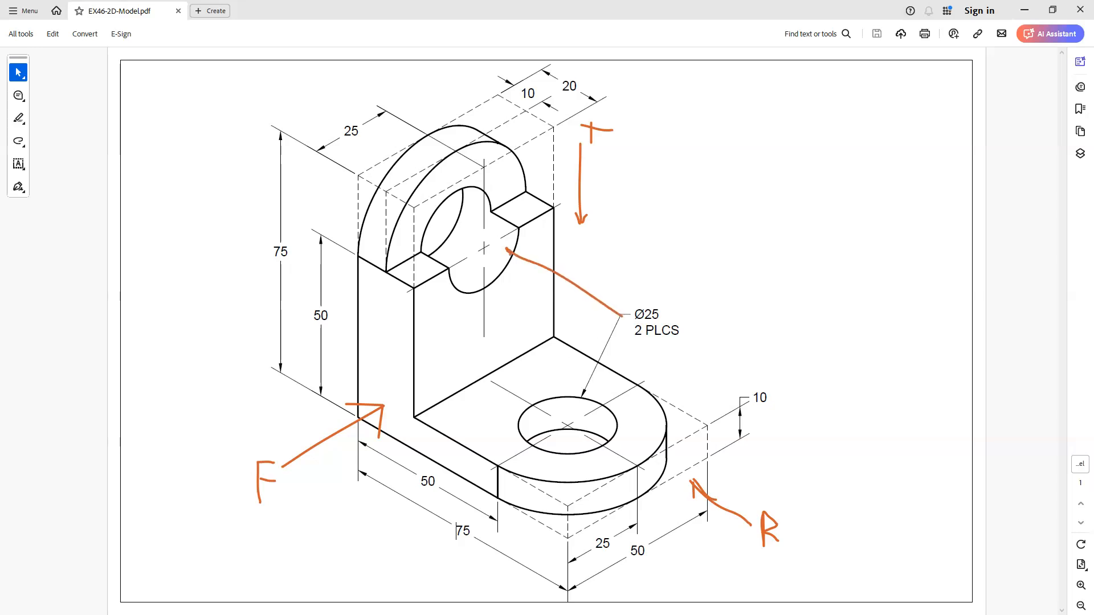
drag(509, 248, 520, 250)
drag(456, 531, 468, 531)
drag(273, 254, 291, 251)
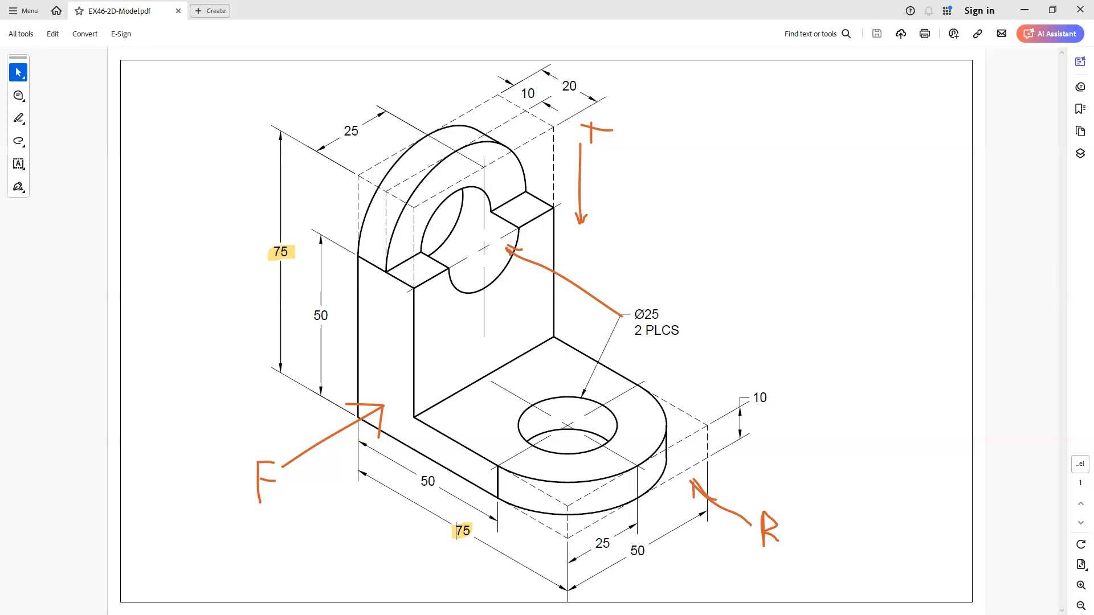
Highlight the three 50 and two 25 dimensions, then mark the base's rounded end in orange
drag(411, 480, 443, 478)
drag(303, 315, 332, 315)
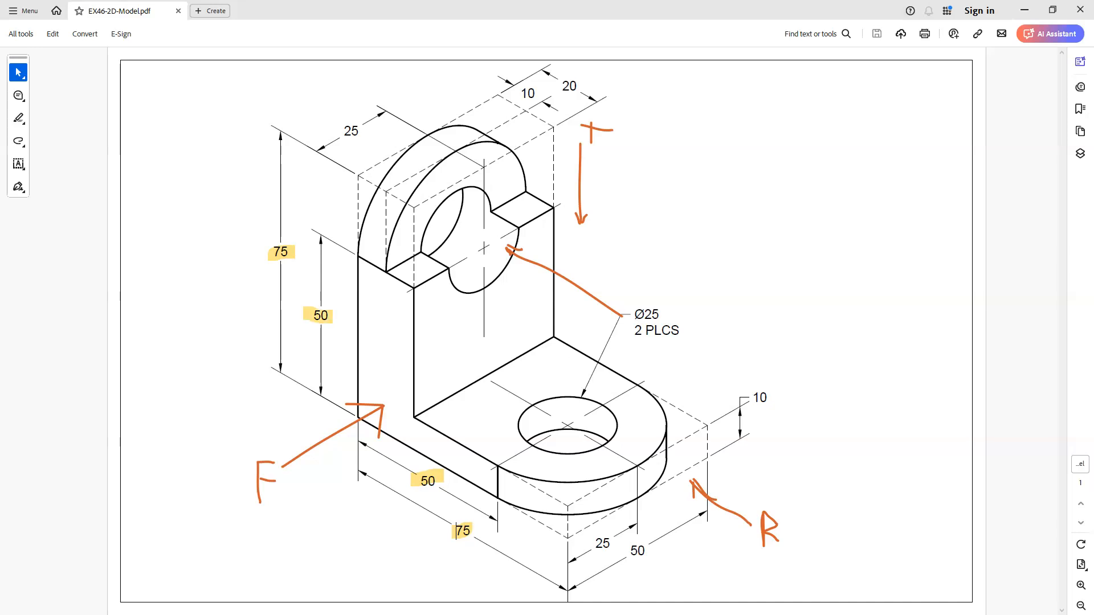
drag(622, 550, 655, 548)
drag(584, 544, 614, 542)
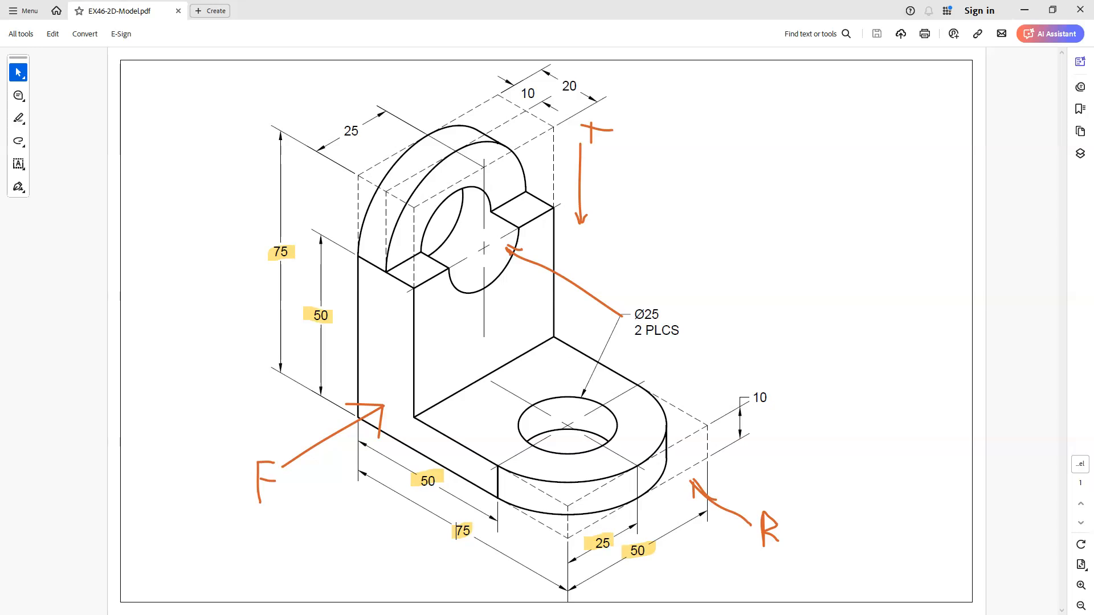
drag(326, 122, 361, 130)
mouse_move(661, 409)
mouse_down()
mouse_move(722, 343)
mouse_move(741, 343)
mouse_move(752, 361)
mouse_move(760, 340)
mouse_move(762, 358)
mouse_move(779, 339)
mouse_move(778, 363)
mouse_move(793, 361)
mouse_move(795, 343)
mouse_move(809, 354)
mouse_up()
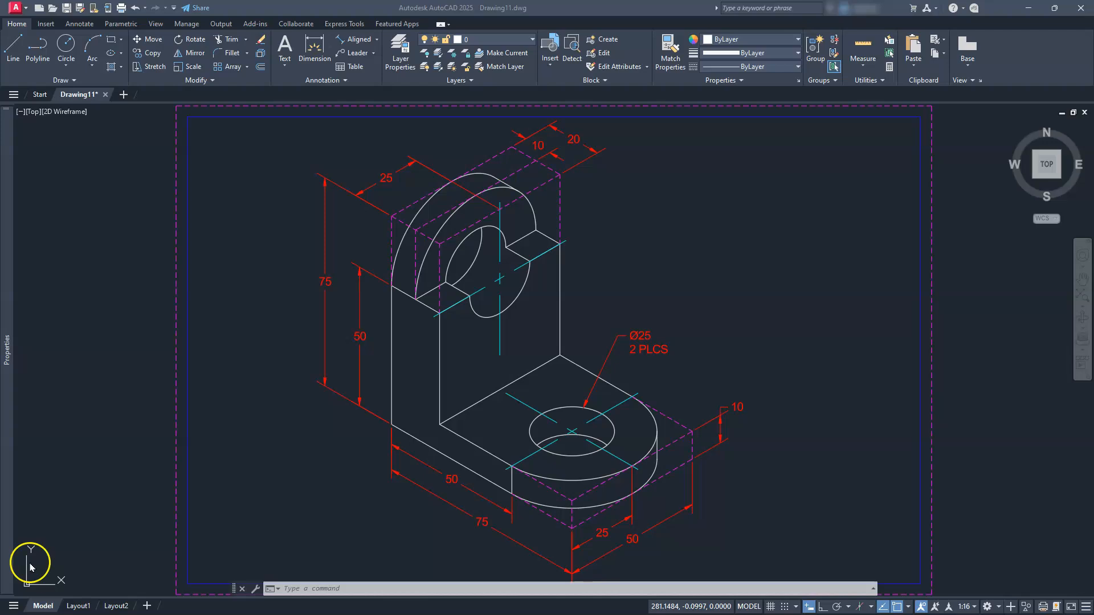
Open a new blank drawing with the grid off and Ortho on, then start LINE
mouse_move(7, 432)
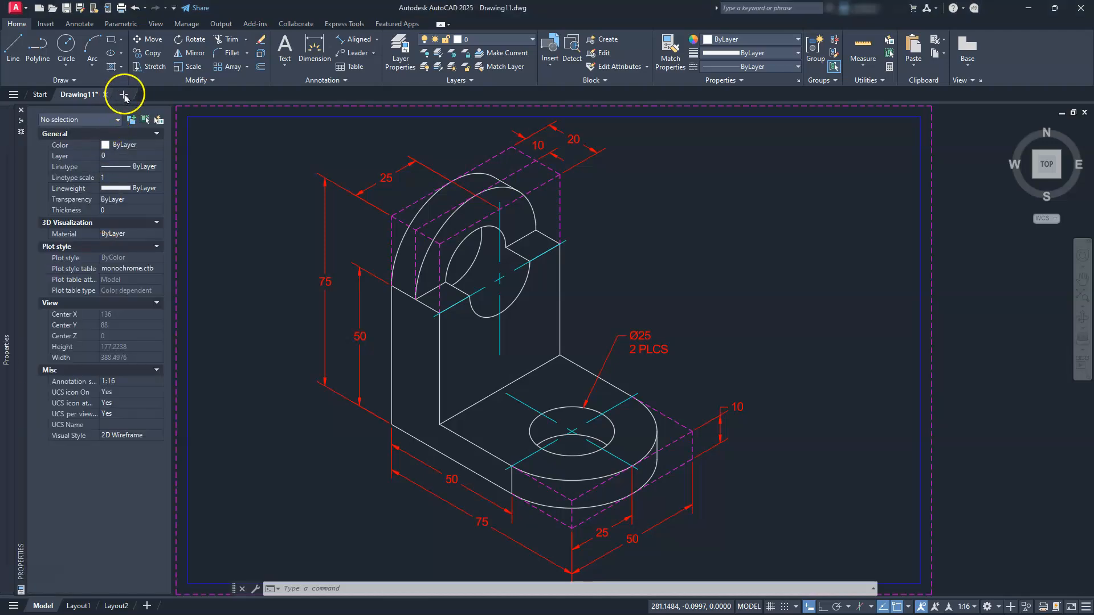
click(123, 94)
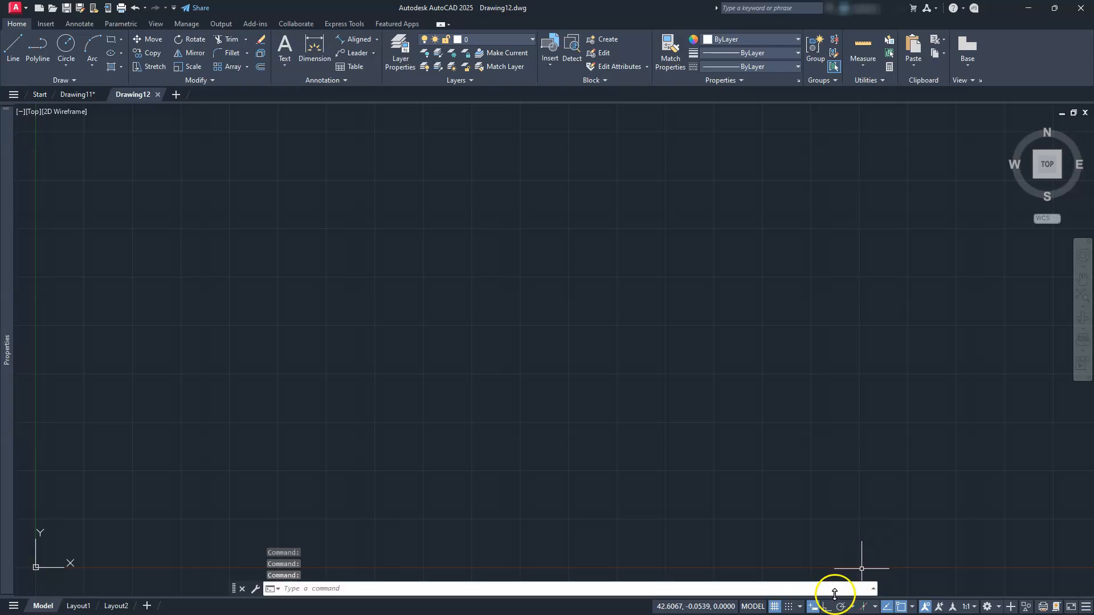
click(774, 606)
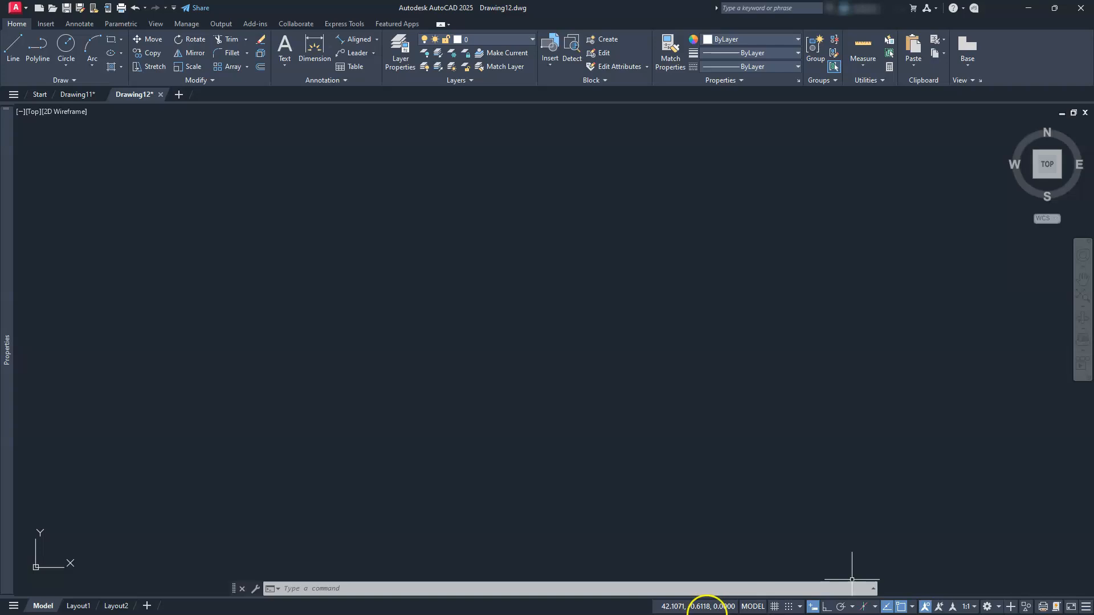
click(826, 607)
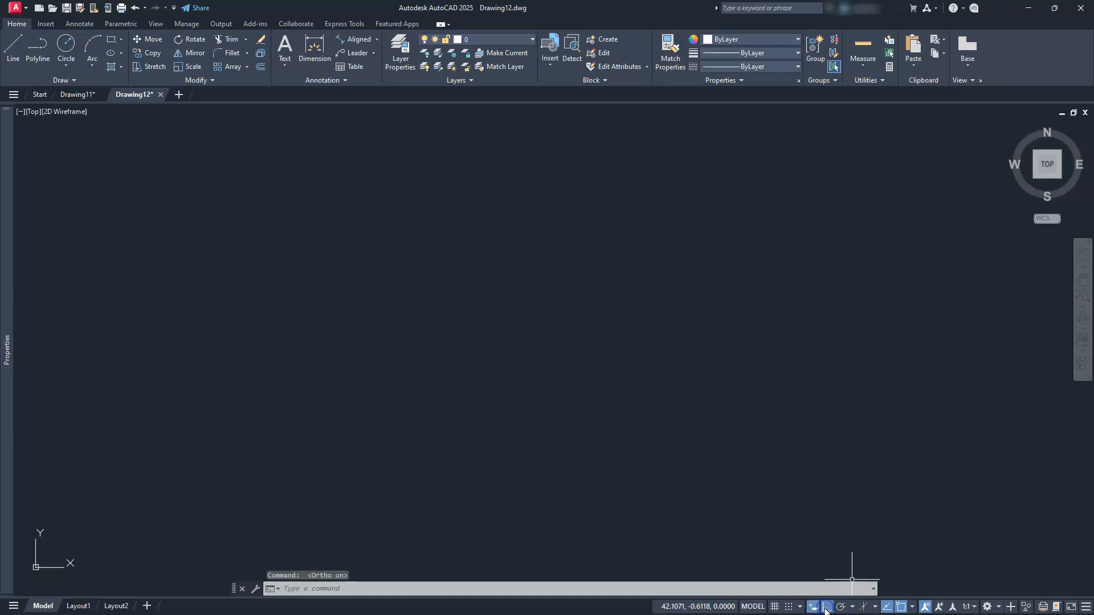
click(913, 607)
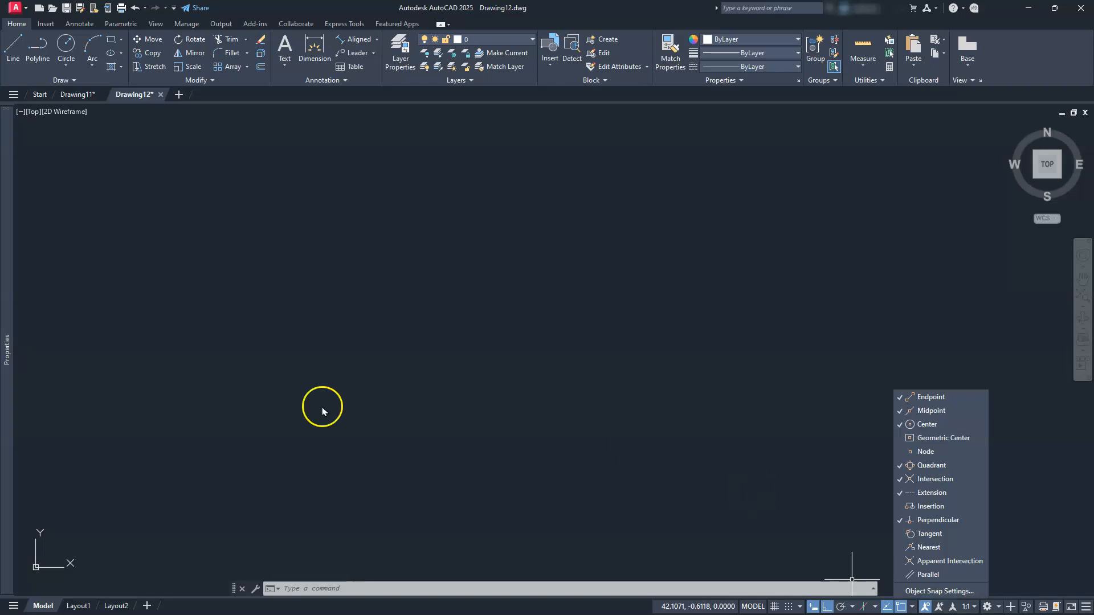
click(11, 49)
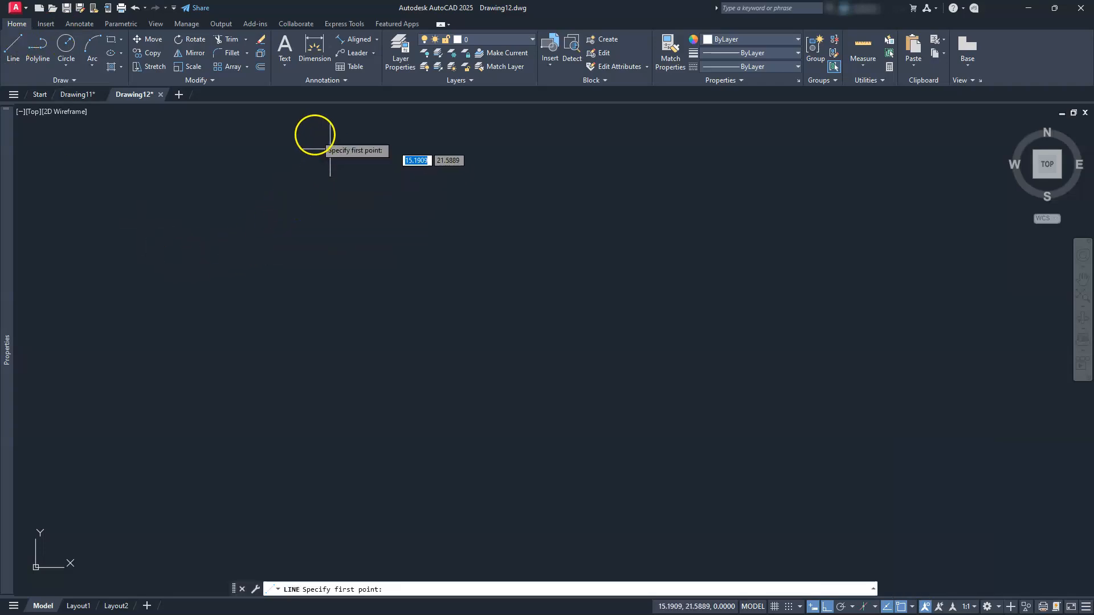
Draw the 75-unit vertical left edge and fit it into view
click(292, 137)
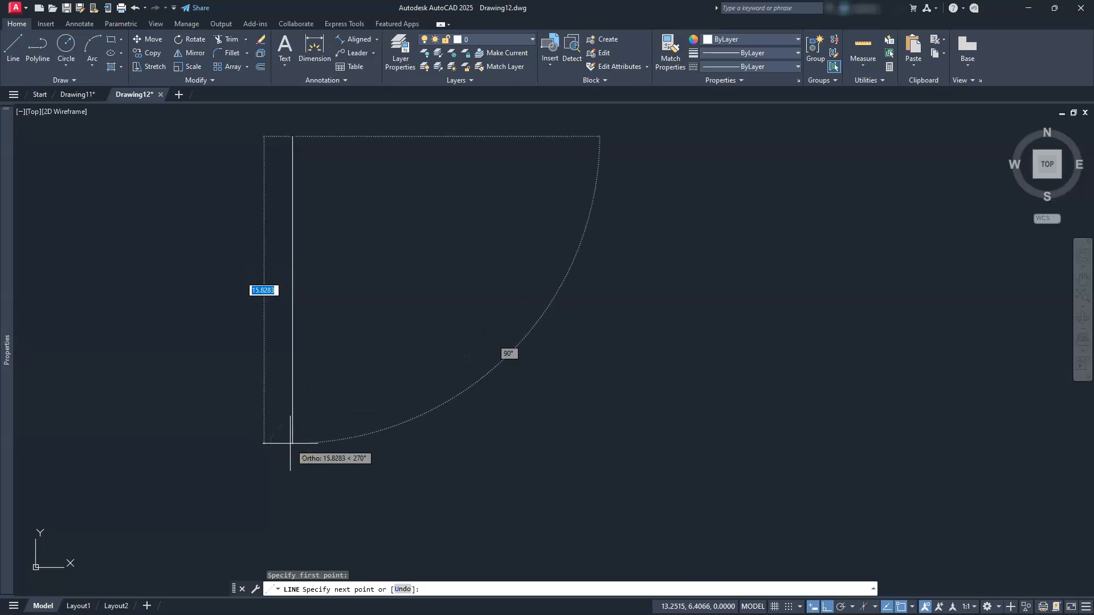
text(75)
key(Return)
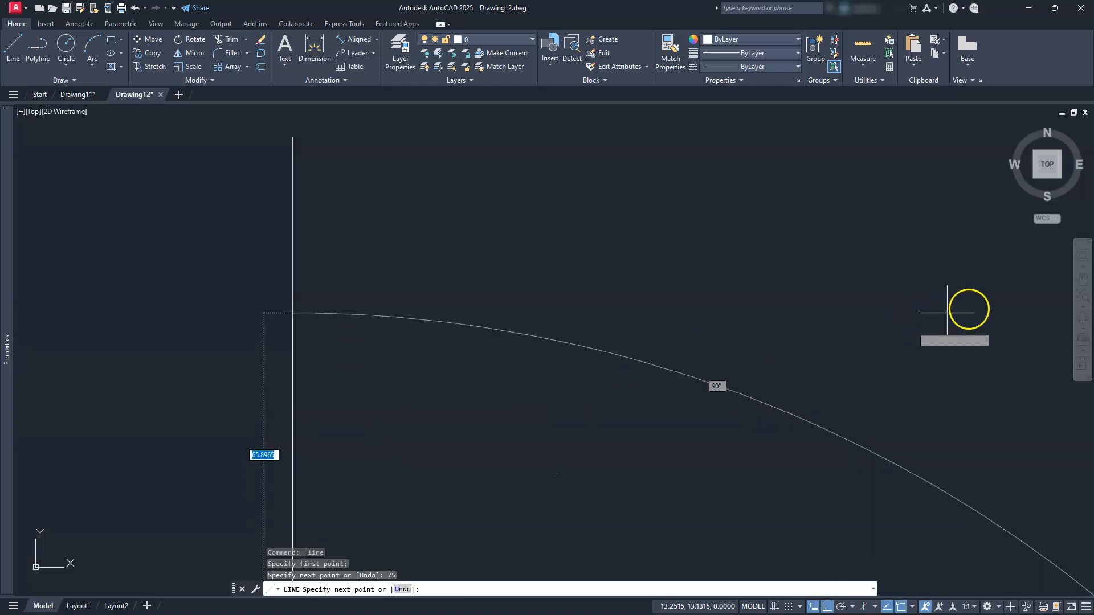
click(1082, 296)
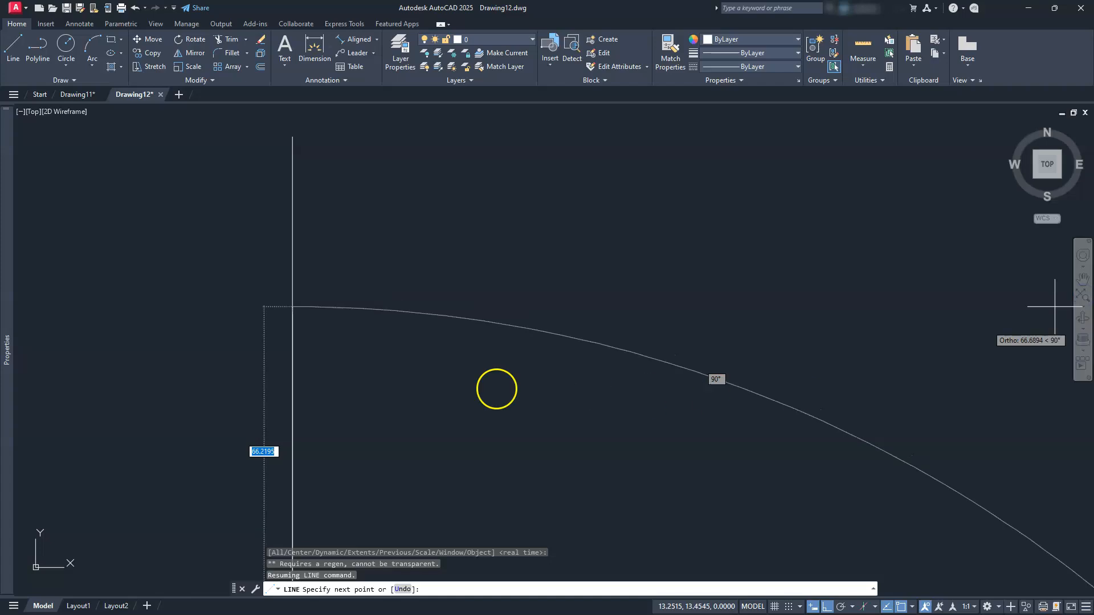
scroll(140, 434, down, 5)
middle_drag(274, 430, 378, 286)
key(Escape)
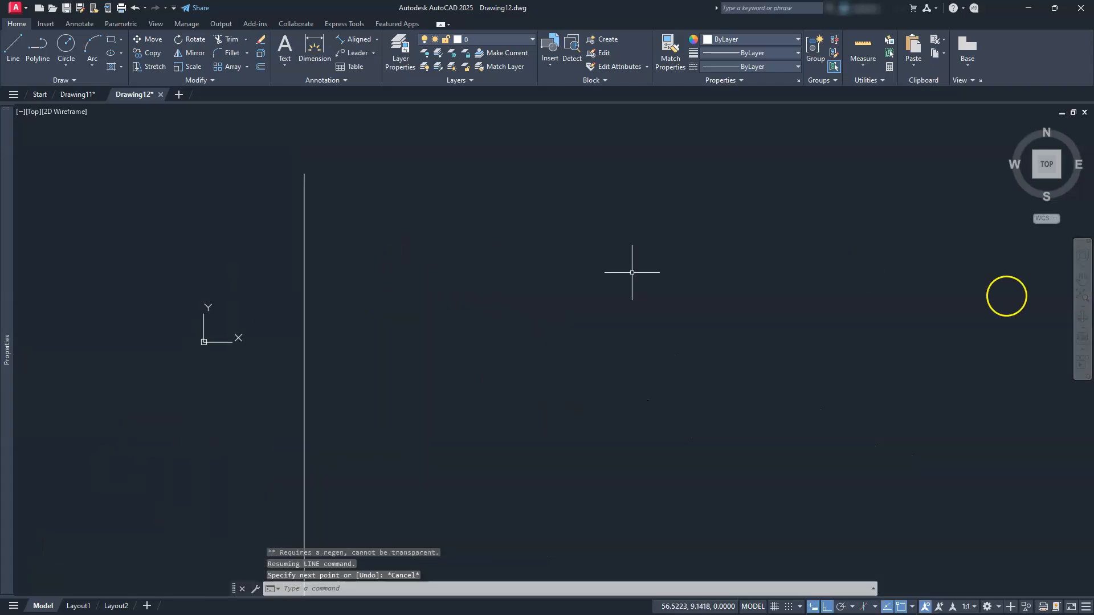
click(1078, 291)
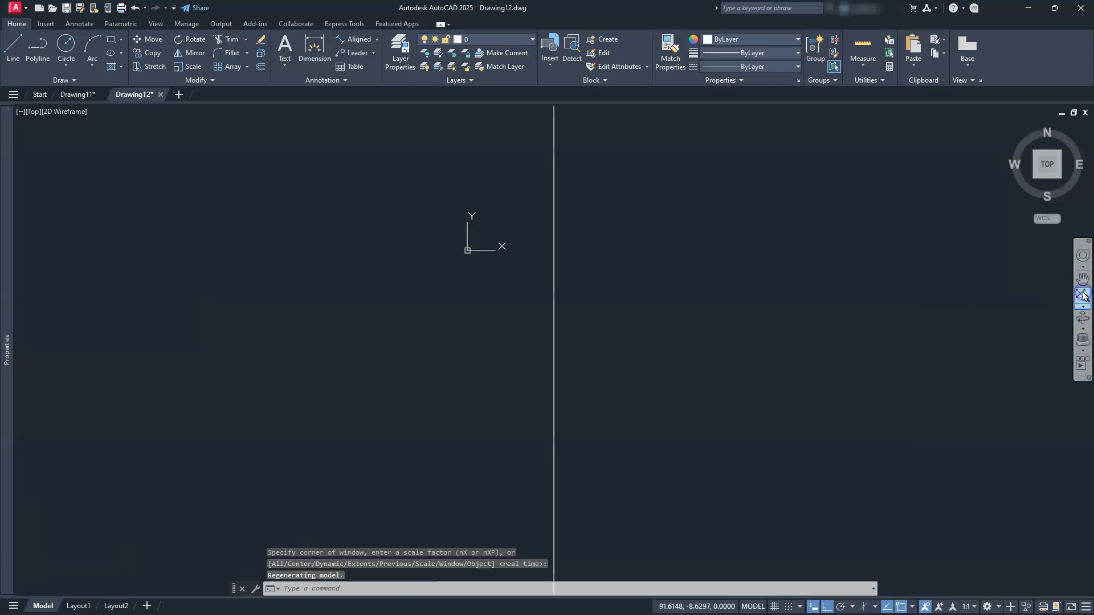
scroll(623, 381, down, 2)
scroll(623, 382, down, 2)
middle_drag(633, 415, 470, 400)
scroll(470, 400, up, 2)
key(Escape)
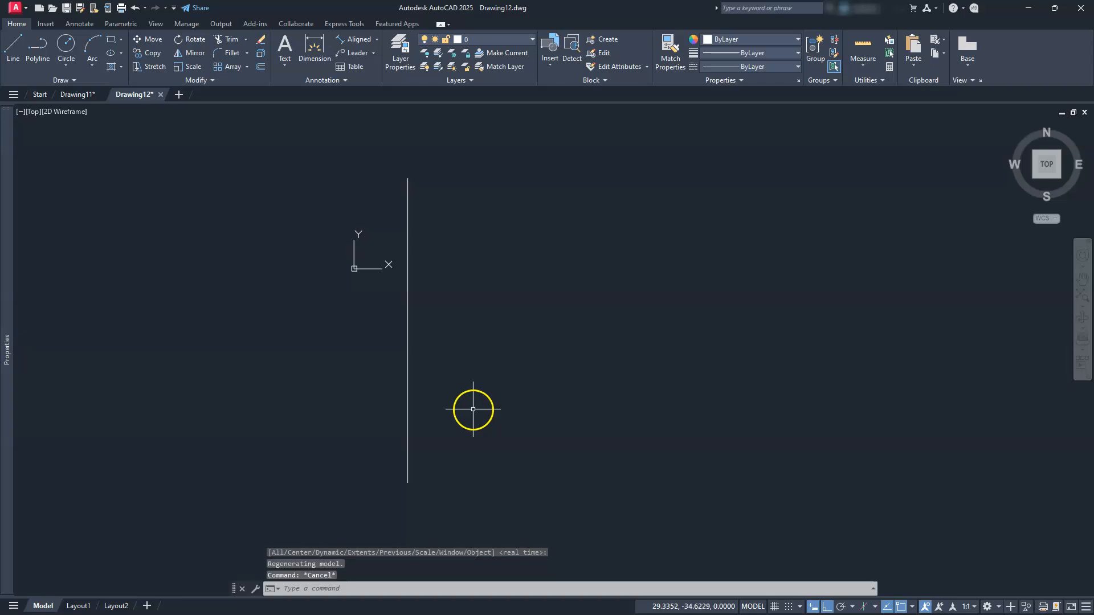
Draw the base edges from the left edge's bottom: 75 across, 10 up, 55 back
click(19, 52)
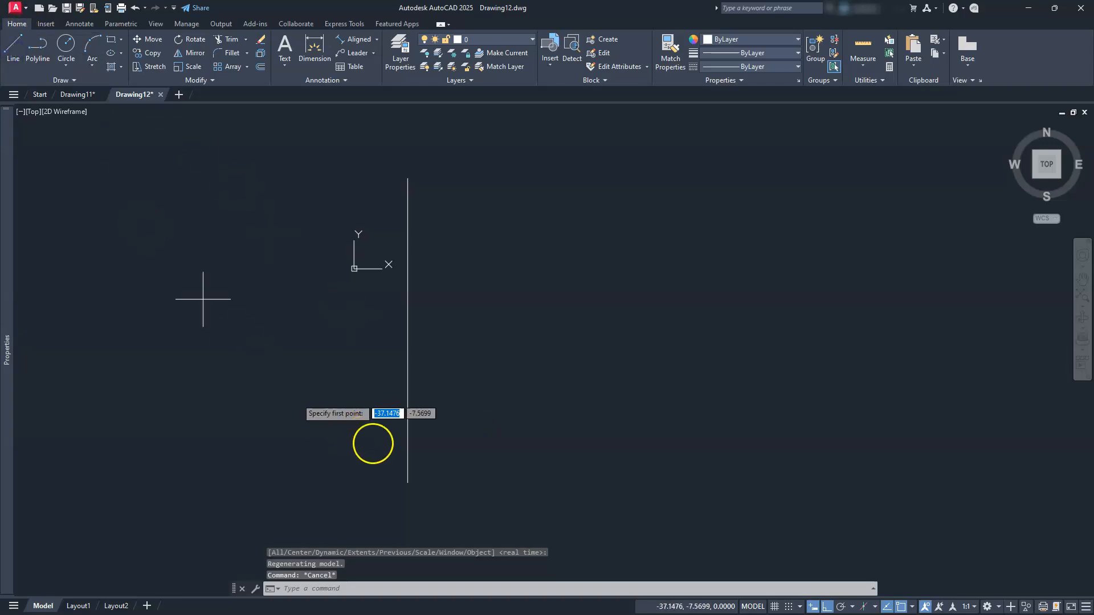
click(408, 482)
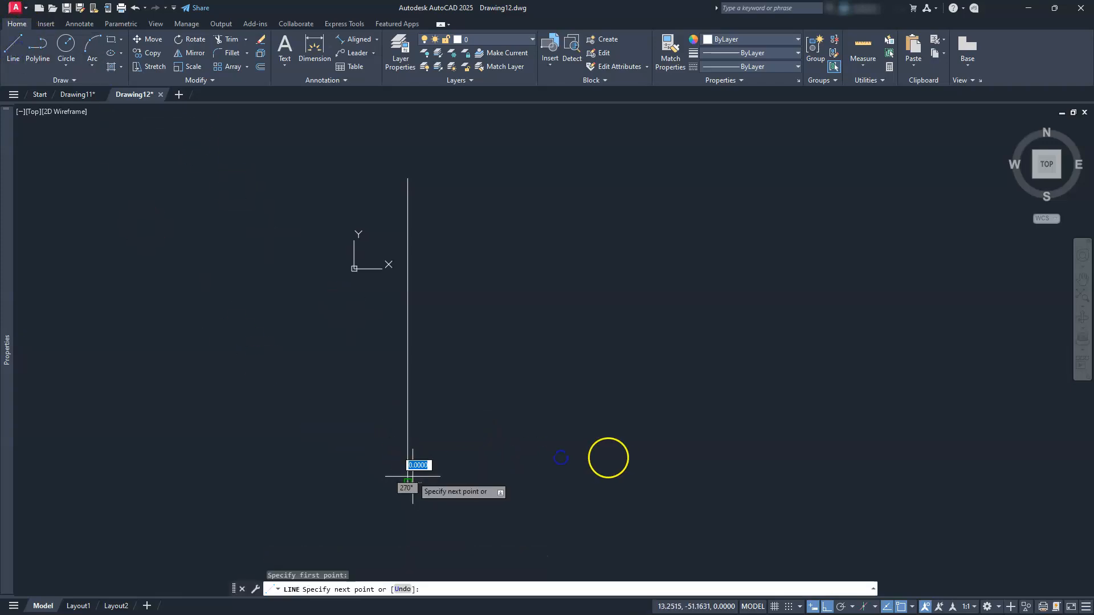
text(75)
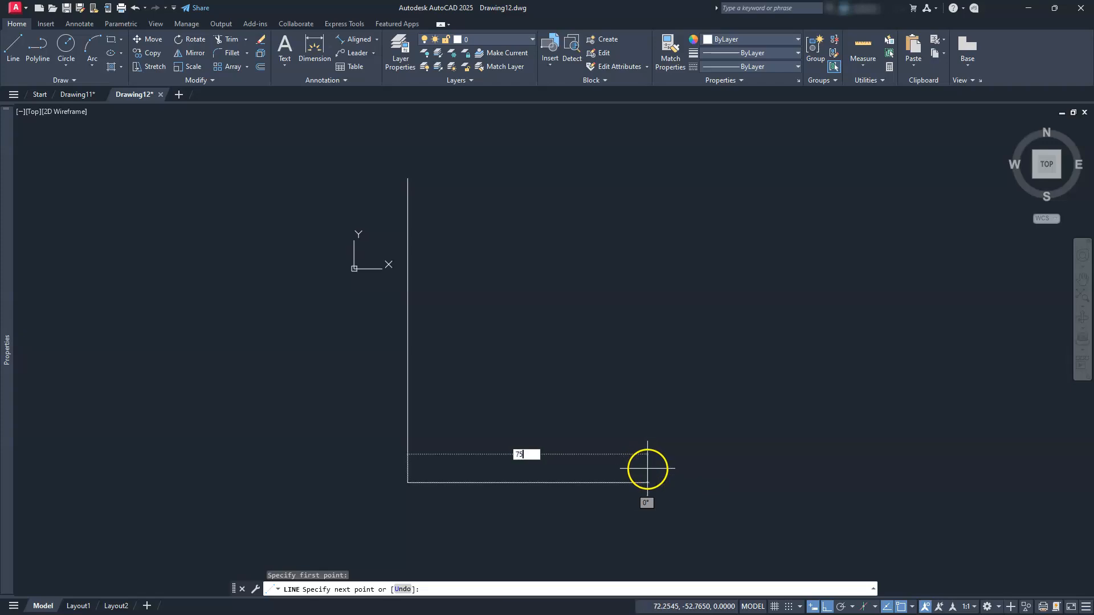
key(Return)
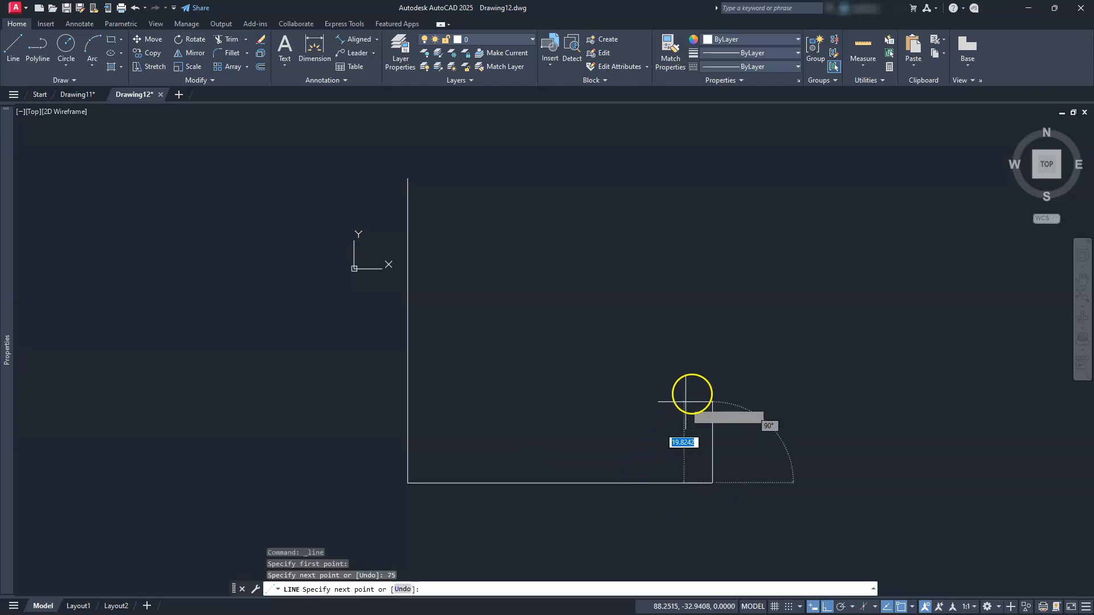
text(1)
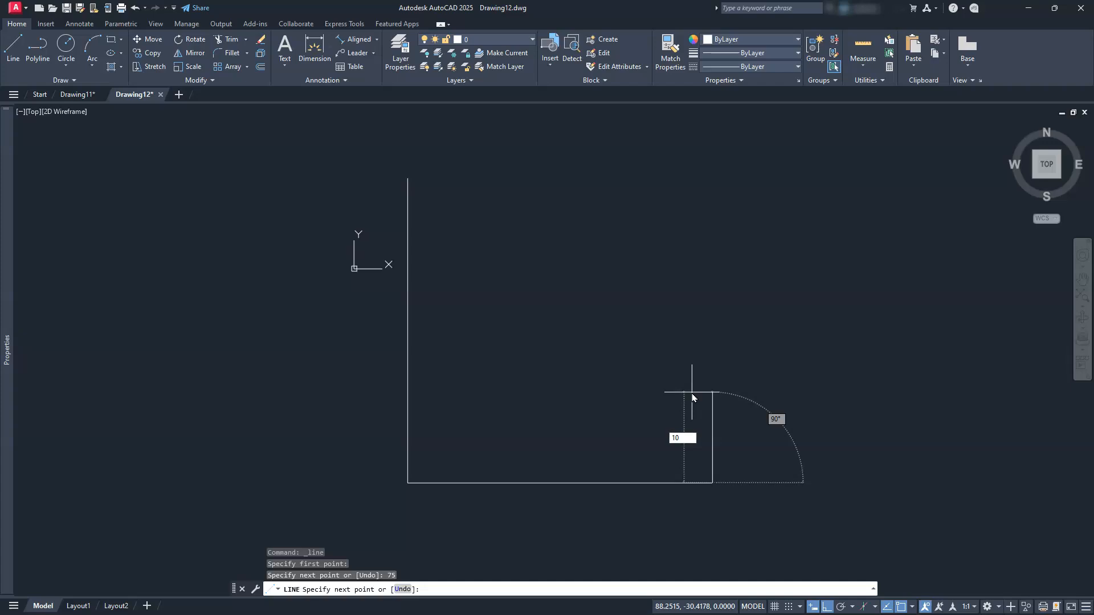
text(0)
key(Return)
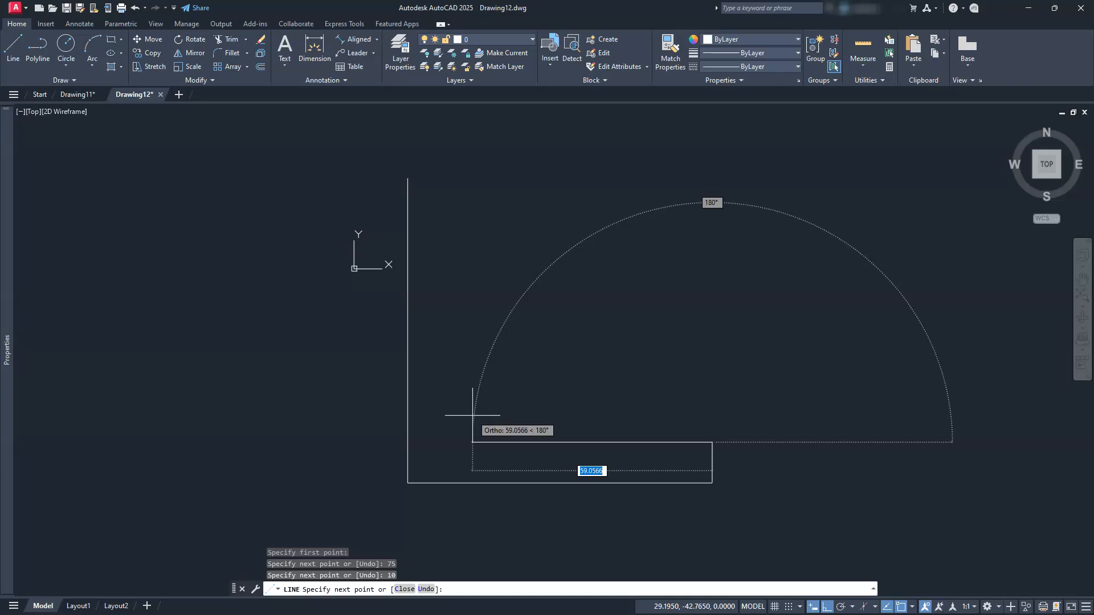
text(55)
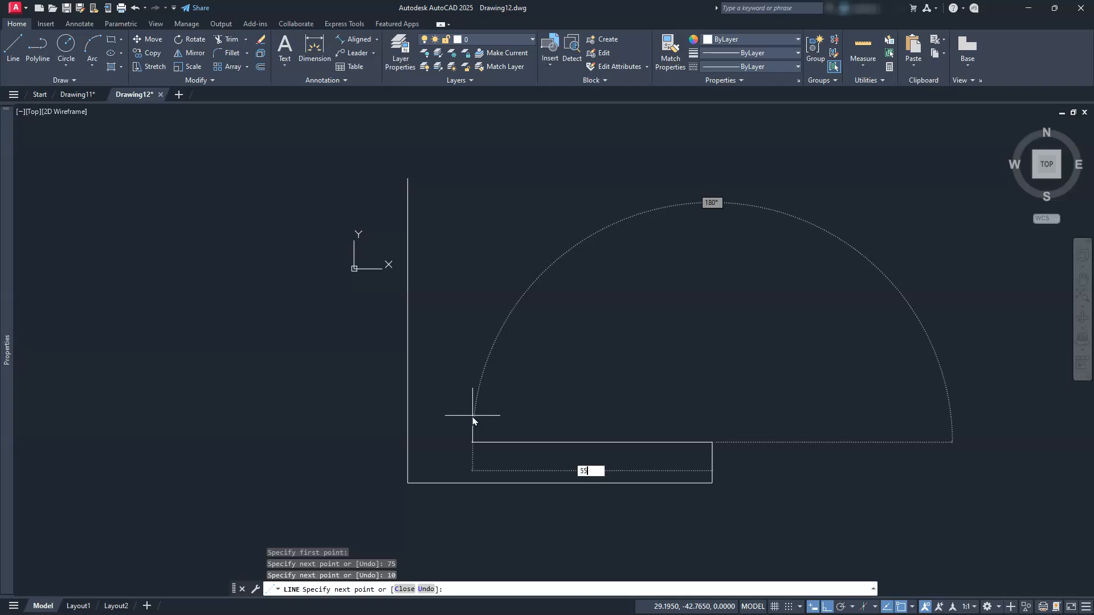
key(Return)
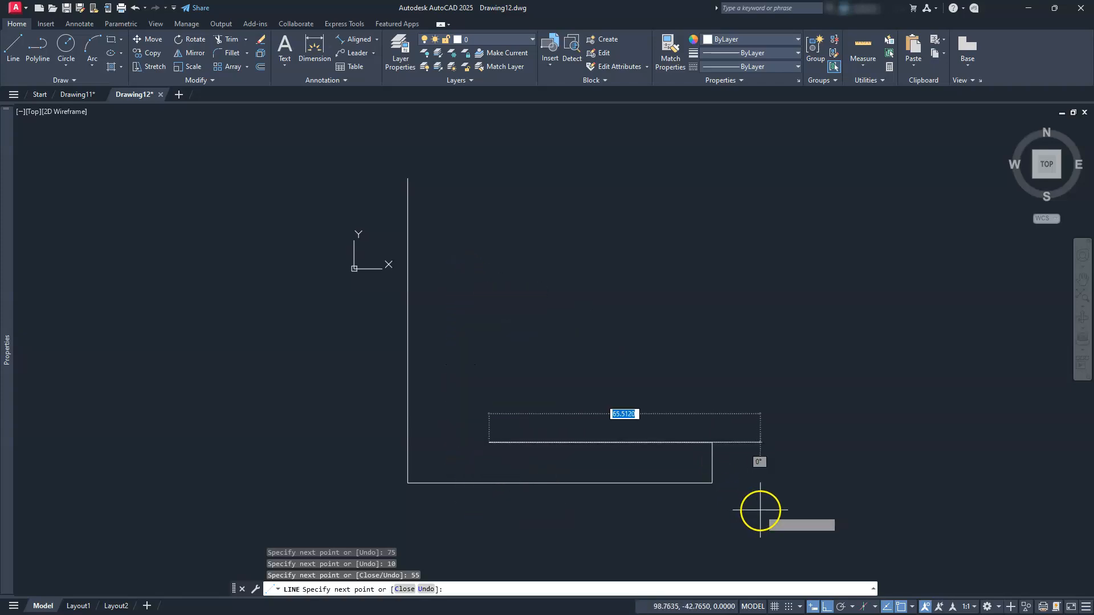
Add the 40-unit upright and 10-unit top edge, closing the L-shaped outline
text(40)
key(Return)
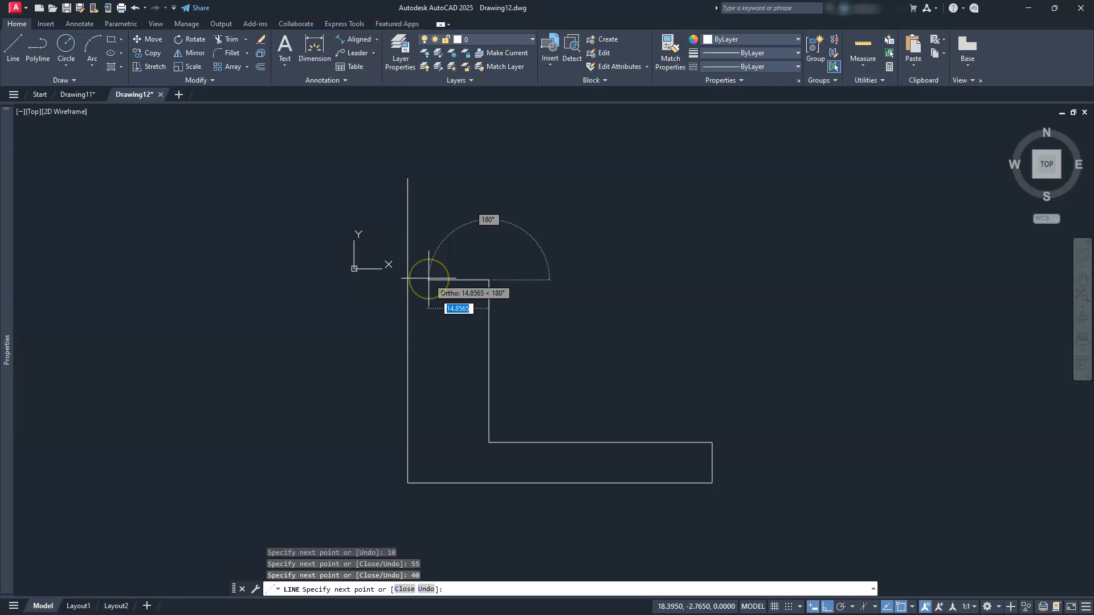
text(10)
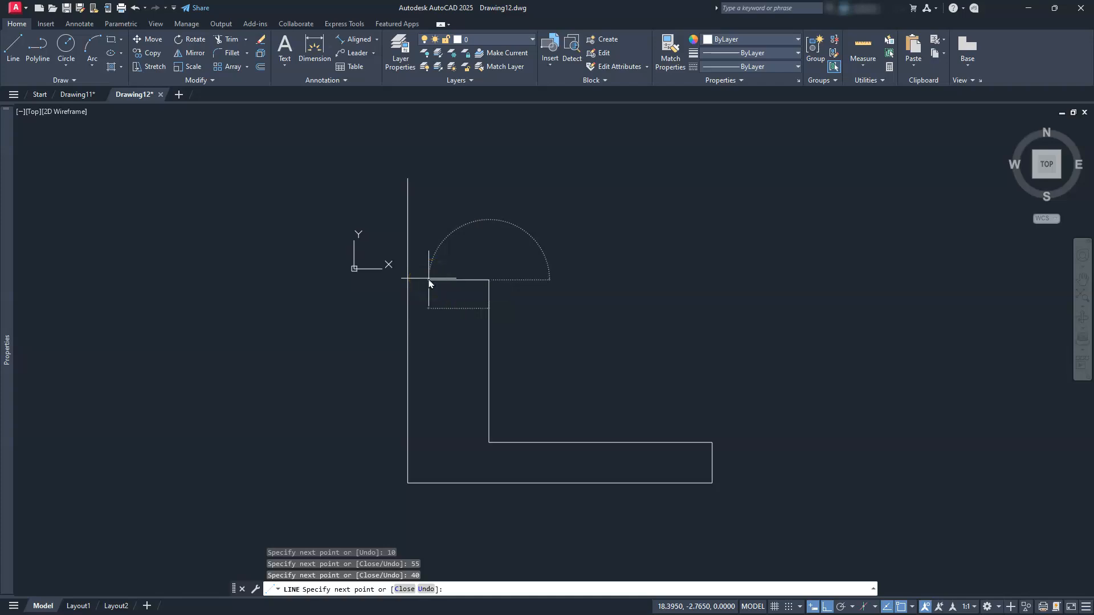
key(Return)
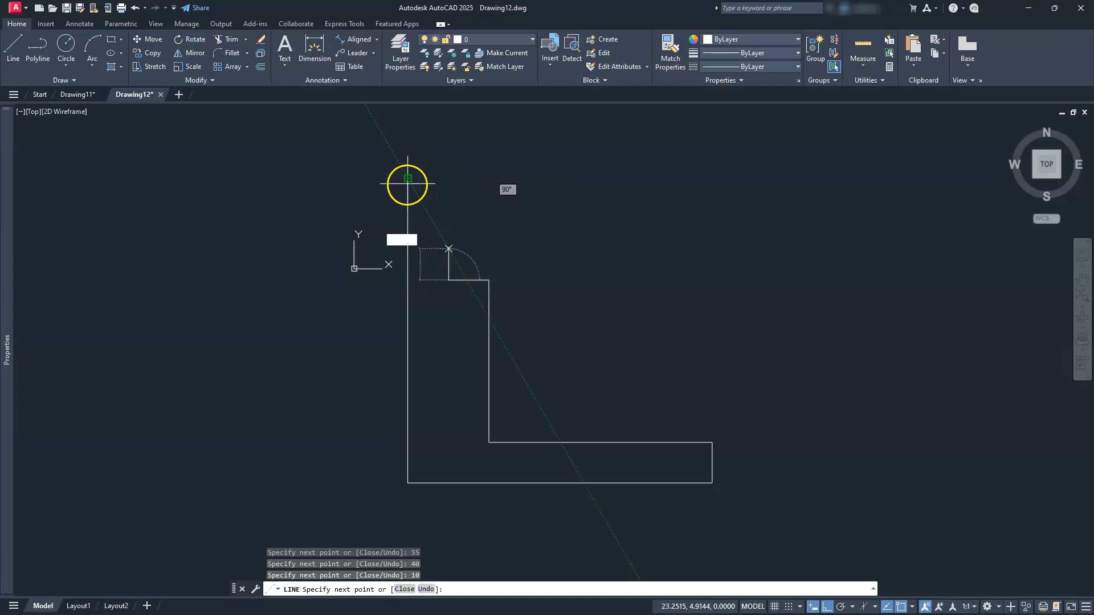
click(445, 179)
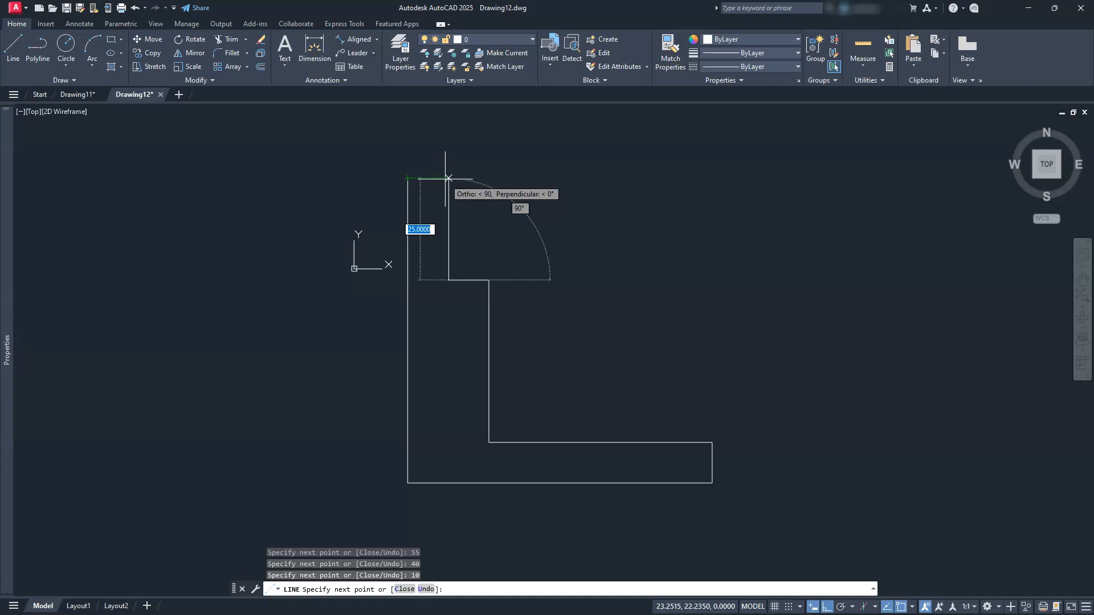
click(447, 179)
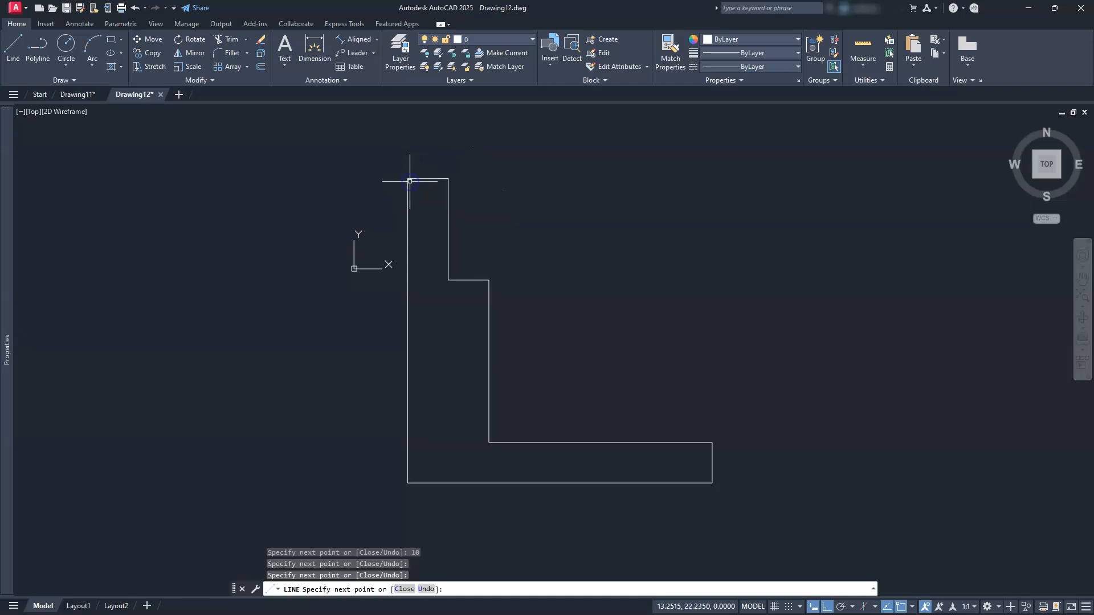
key(Escape)
key(Escape)
key(Escape)
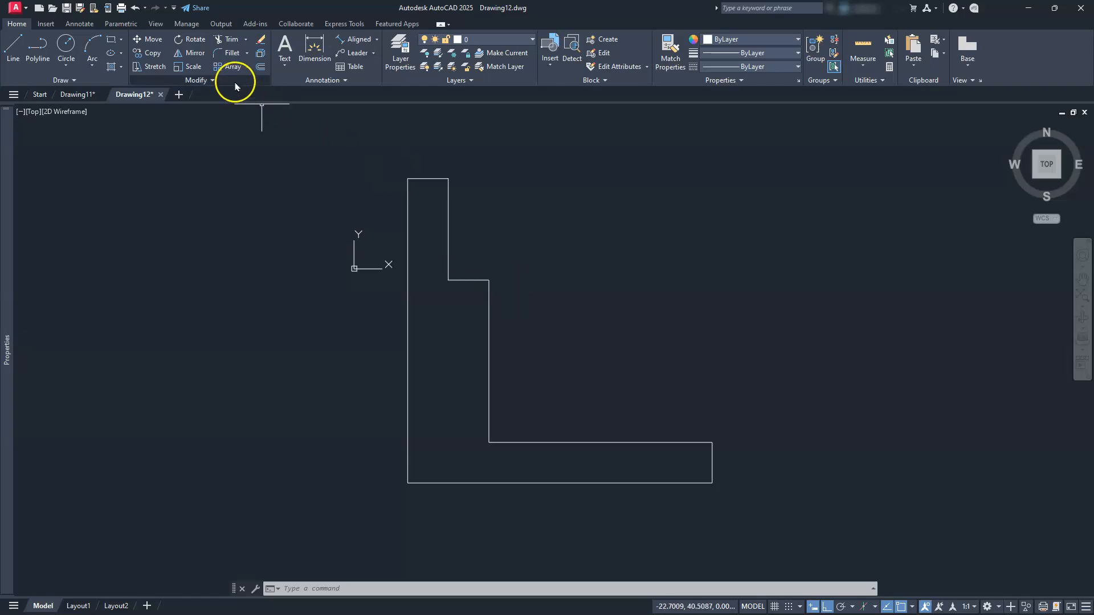
Offset the L-shape's left edge 50 units to the right
click(262, 68)
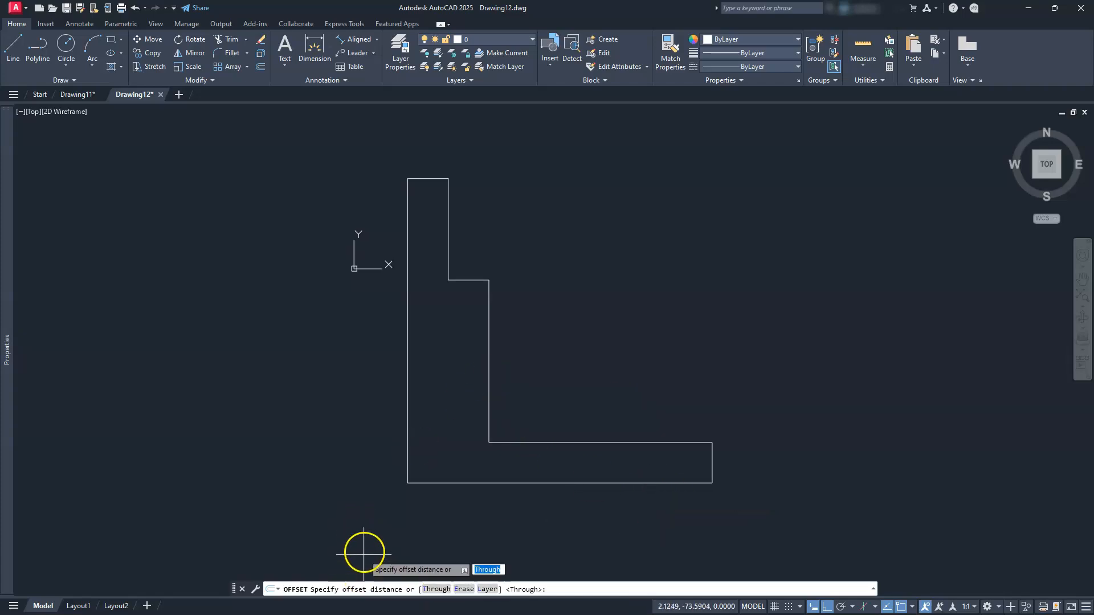
text(50)
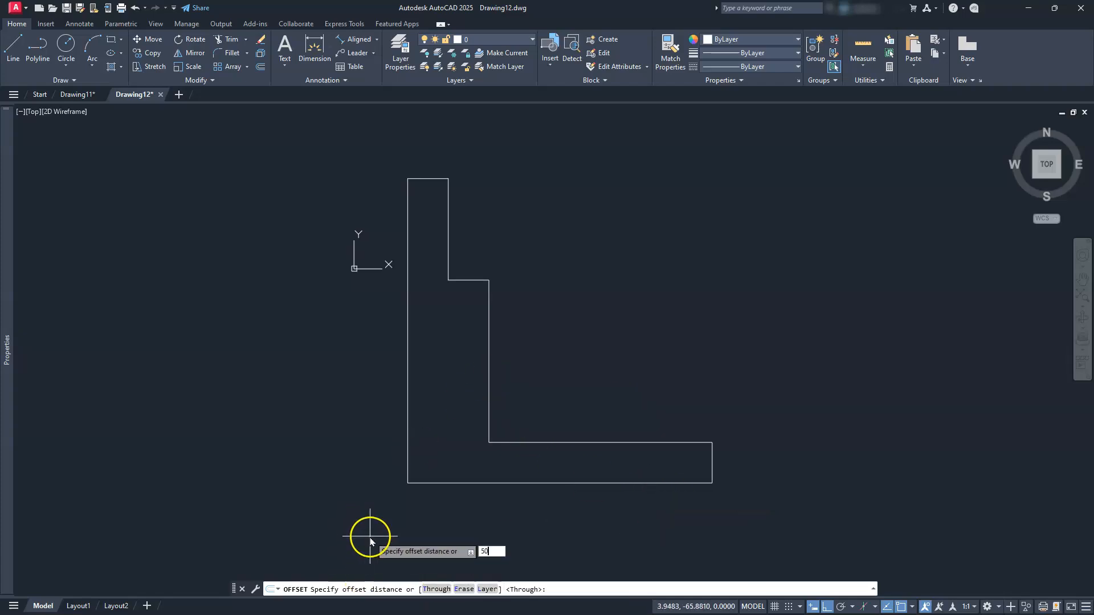
key(Return)
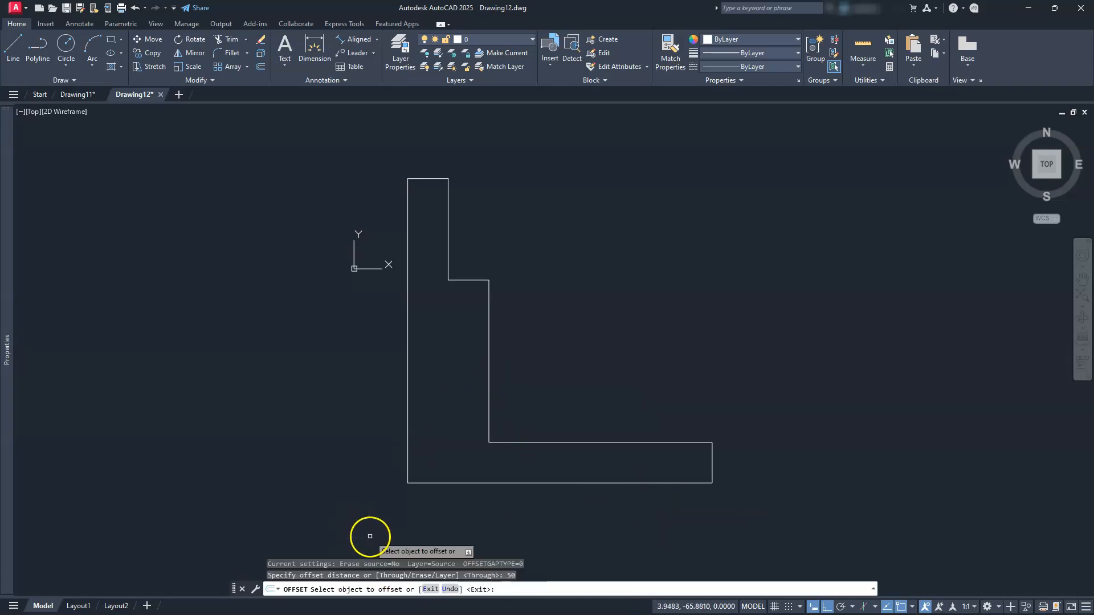
click(404, 461)
click(624, 389)
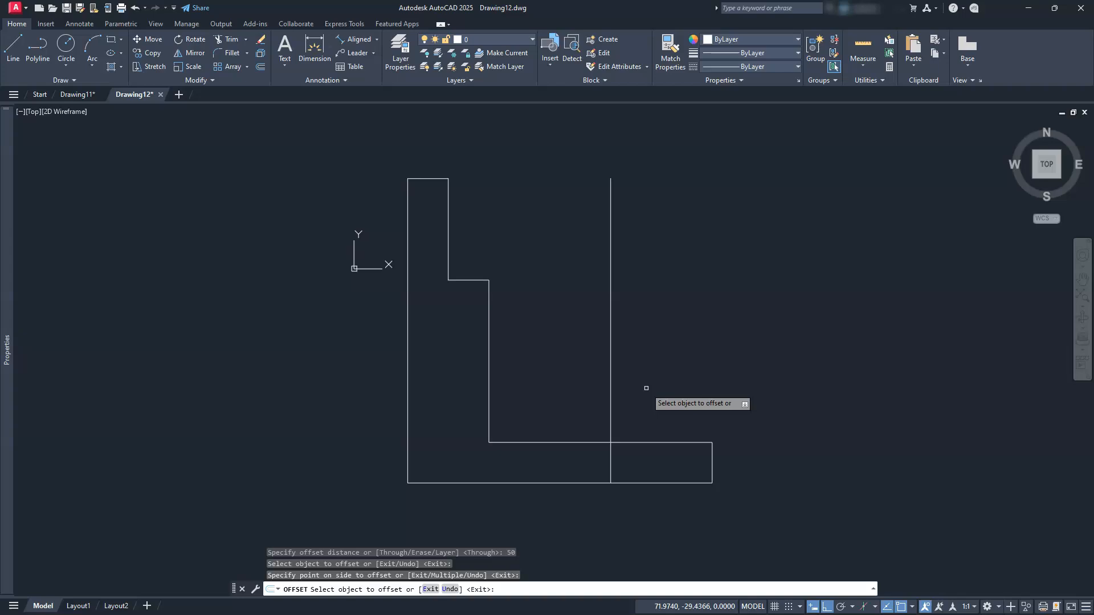
key(Escape)
key(Escape)
key(Escape)
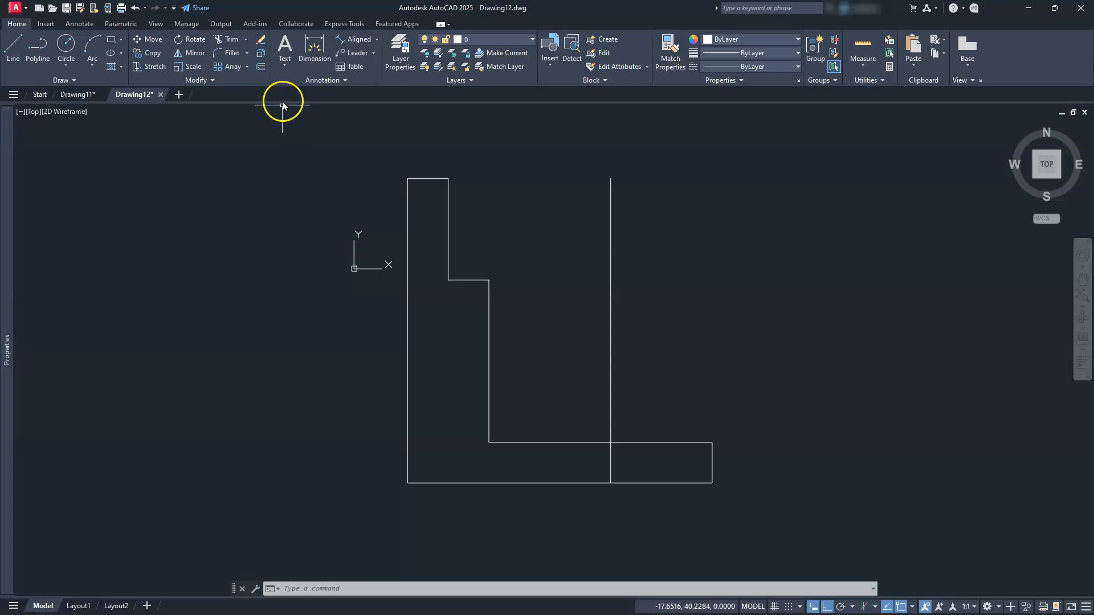
Offset the middle vertical line 12.5 units to both the left and right
click(260, 66)
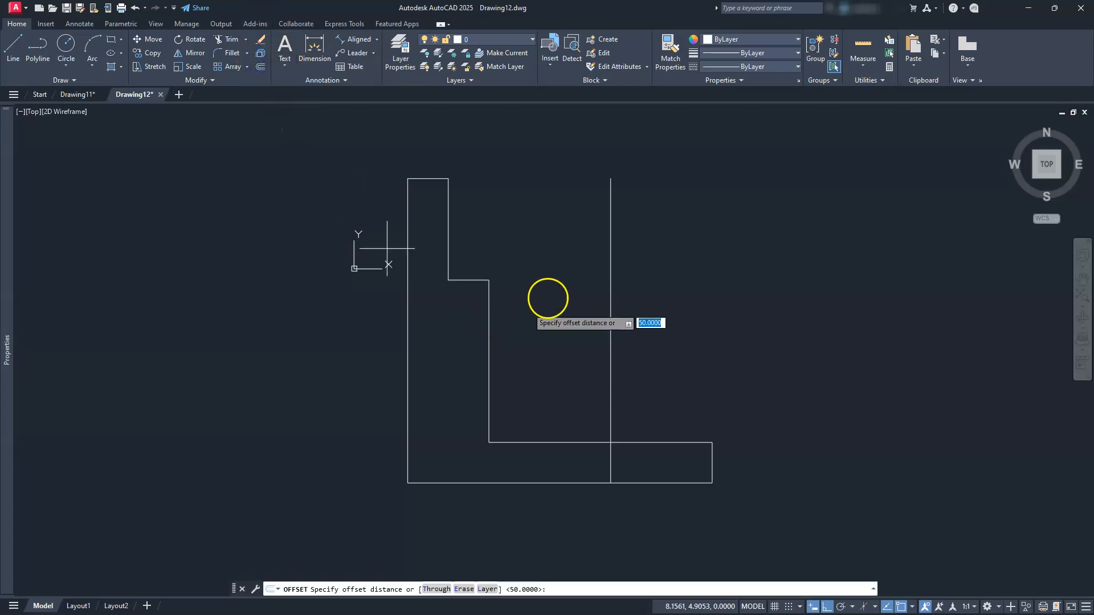
text(12.55)
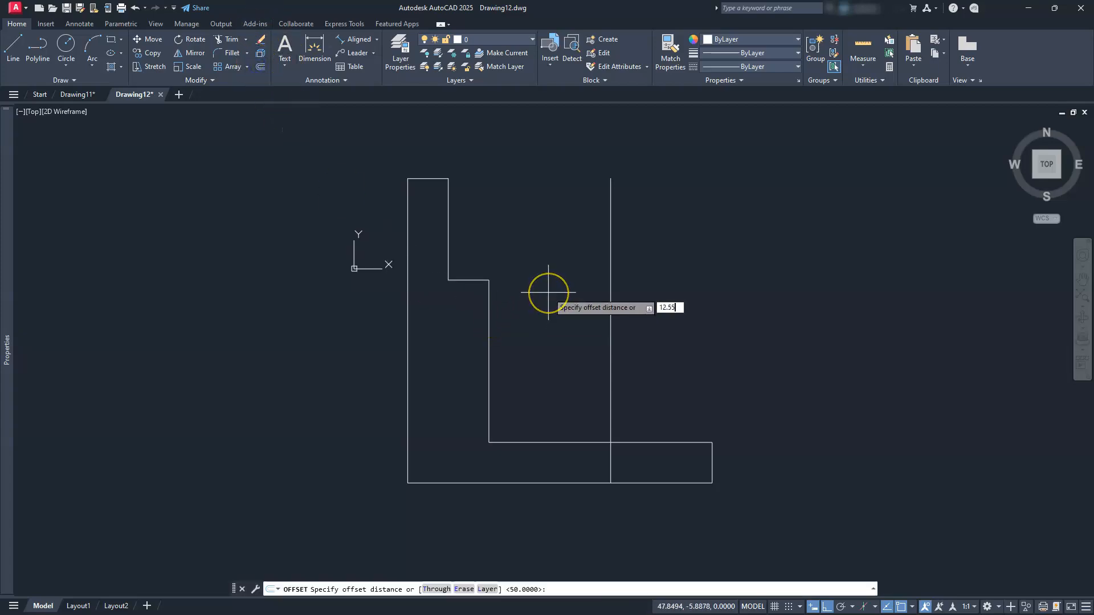
key(BackSpace)
key(Return)
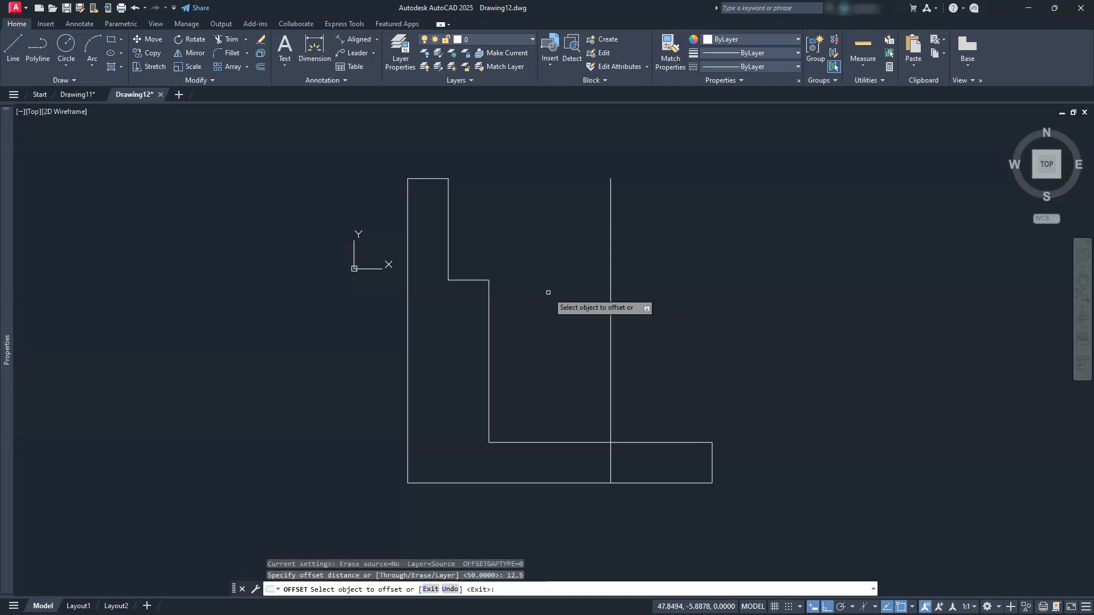
click(610, 380)
click(551, 385)
click(610, 413)
click(697, 398)
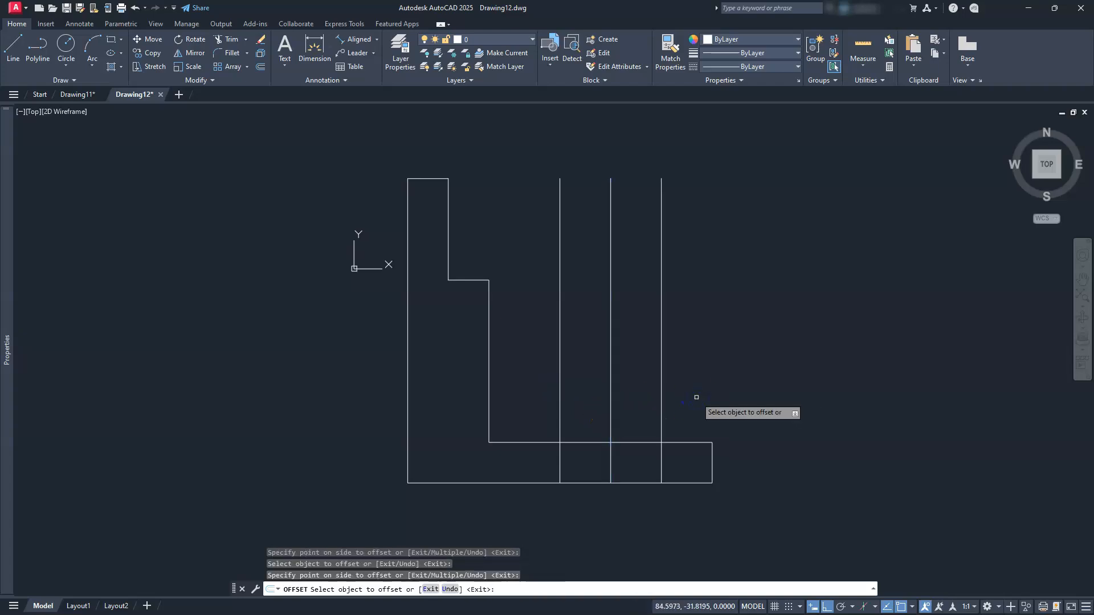
Offset the notch's horizontal edge 12.5 units both below and above
click(463, 281)
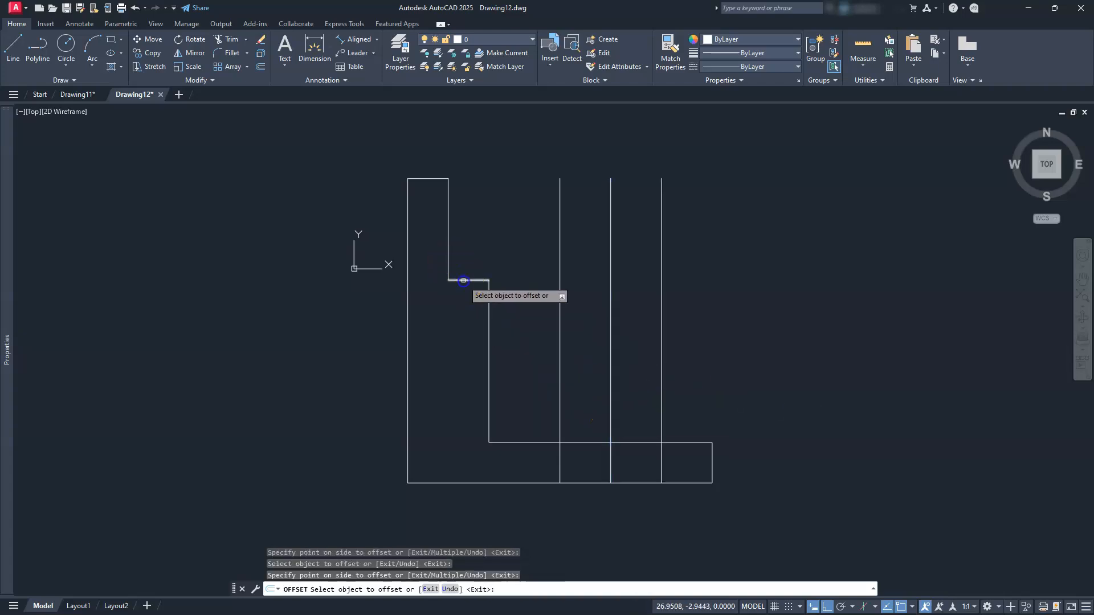
click(465, 353)
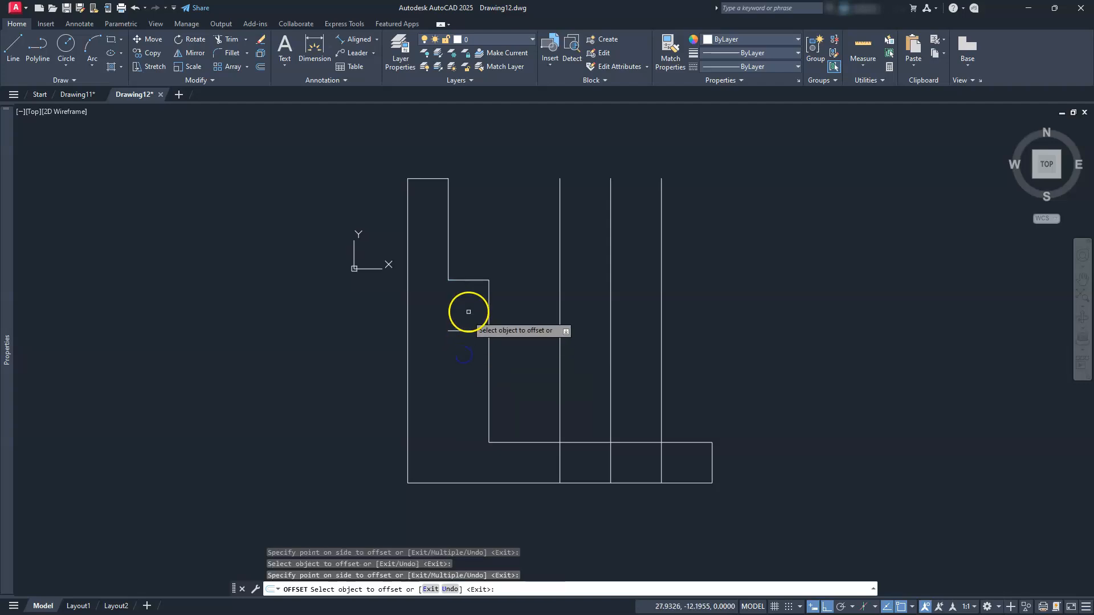
click(475, 280)
click(479, 231)
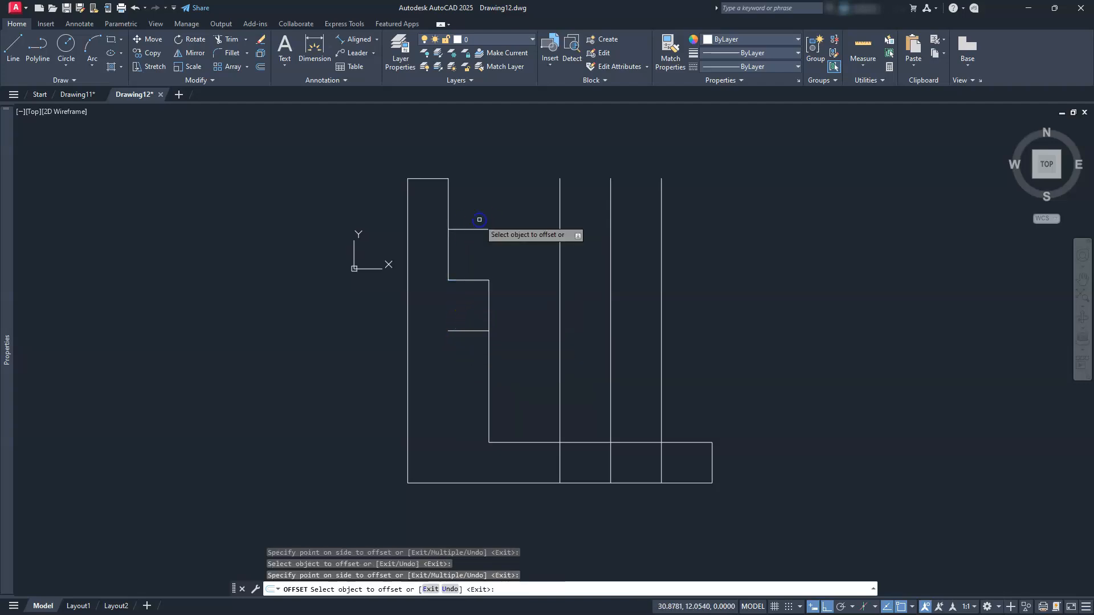
key(Escape)
key(Escape)
key(Escape)
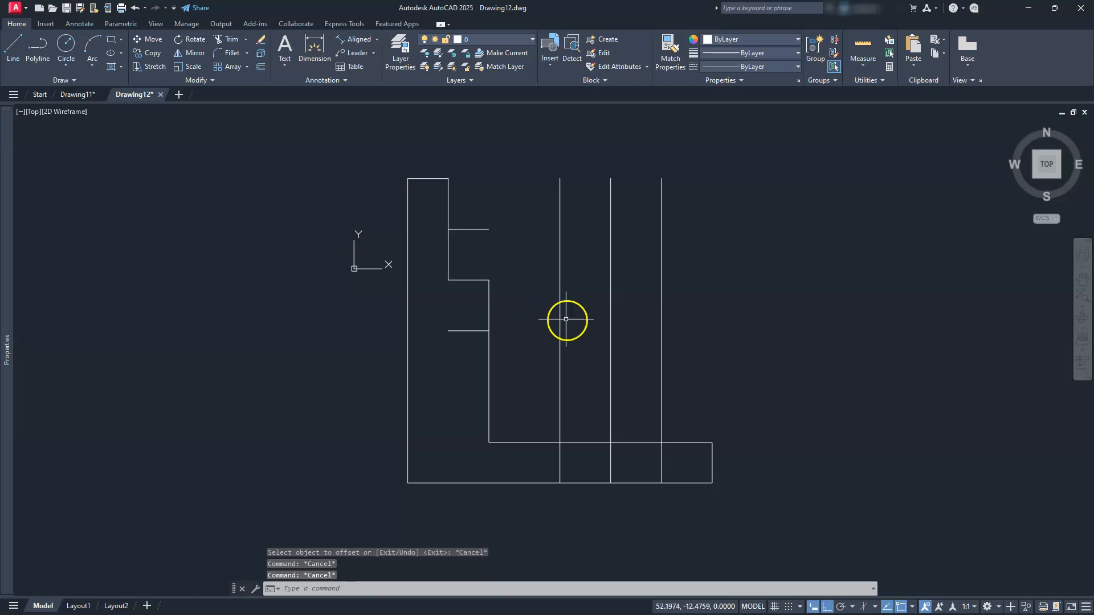
Delete the middle vertical line
click(613, 360)
click(604, 355)
key(Delete)
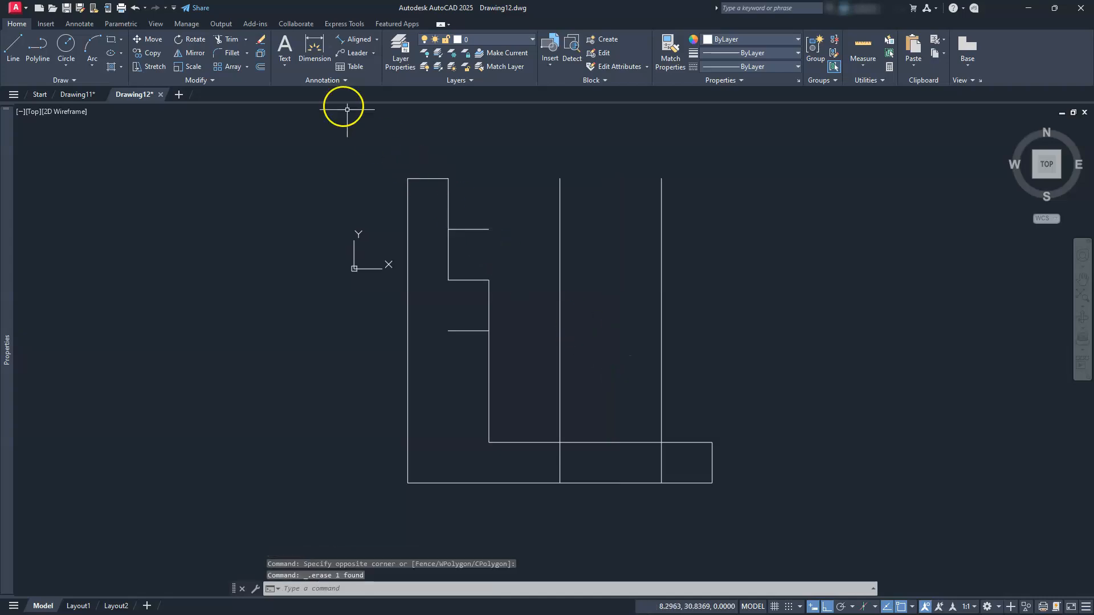
Trim the 12.5 offset lines to the outline, extending the horizontal dividers to the outer wall
click(231, 40)
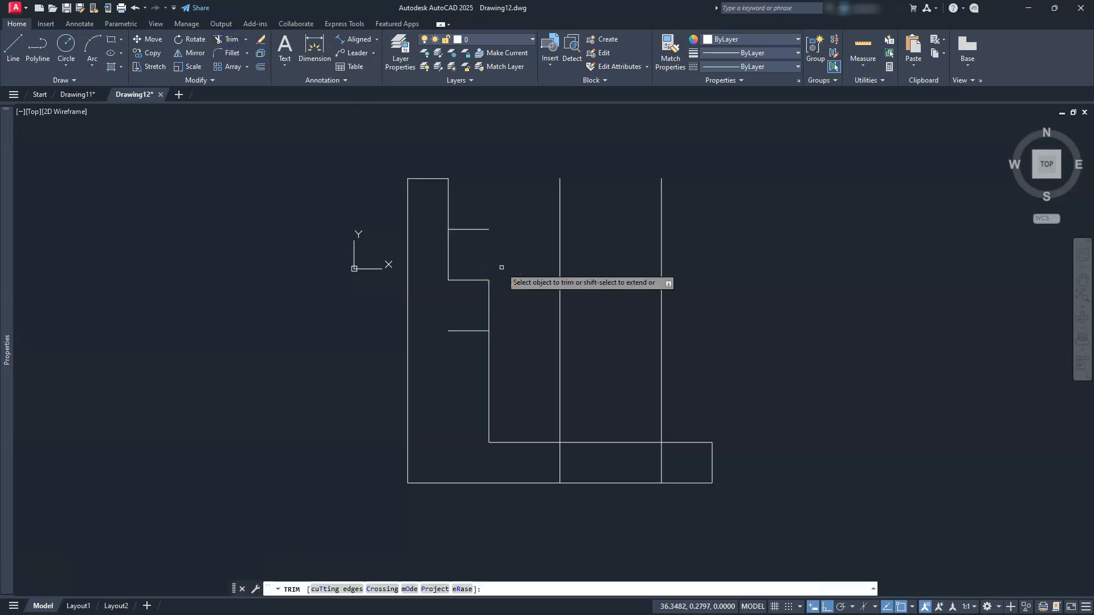
click(562, 361)
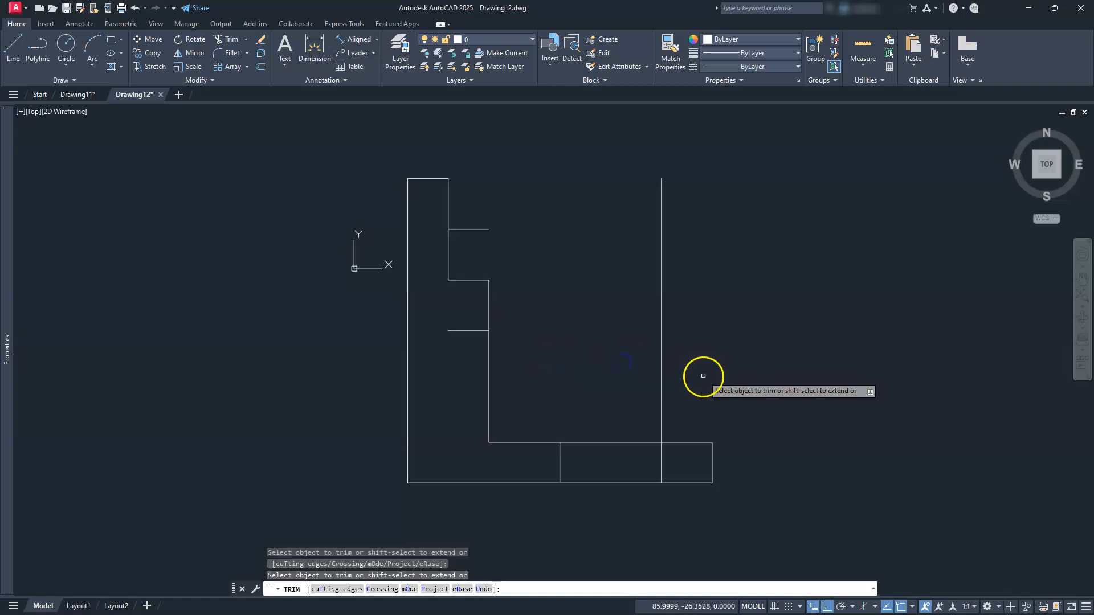
click(663, 383)
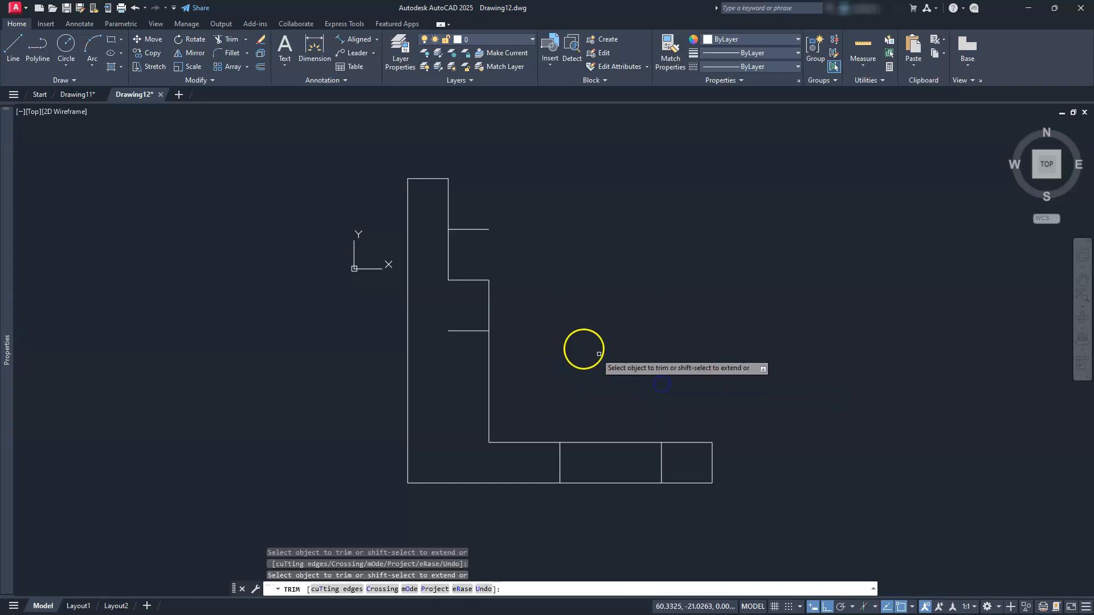
shift+click(458, 329)
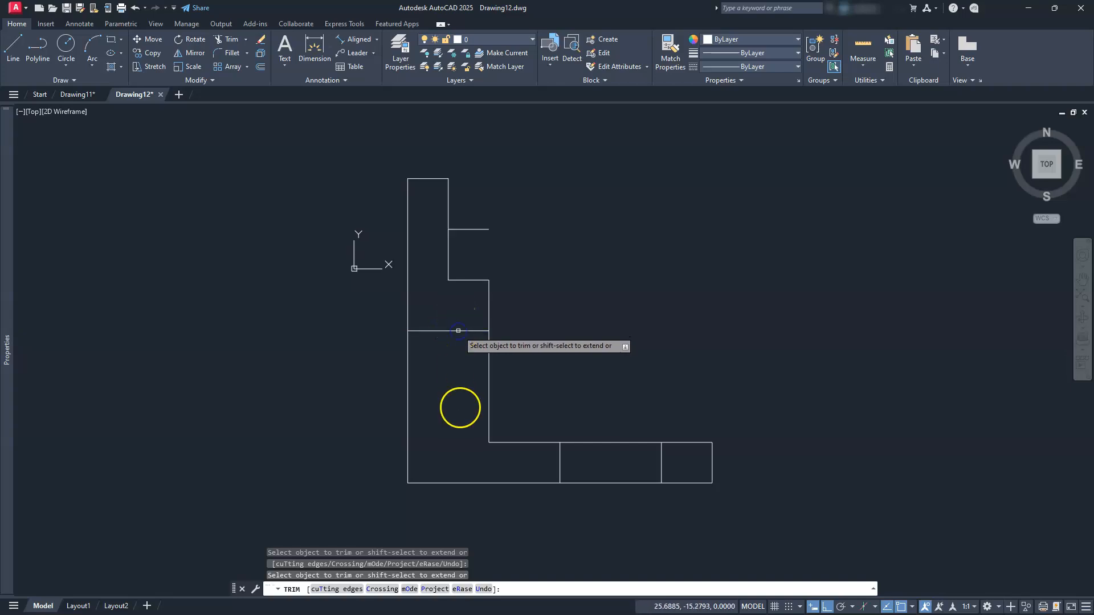
shift+click(457, 231)
click(463, 229)
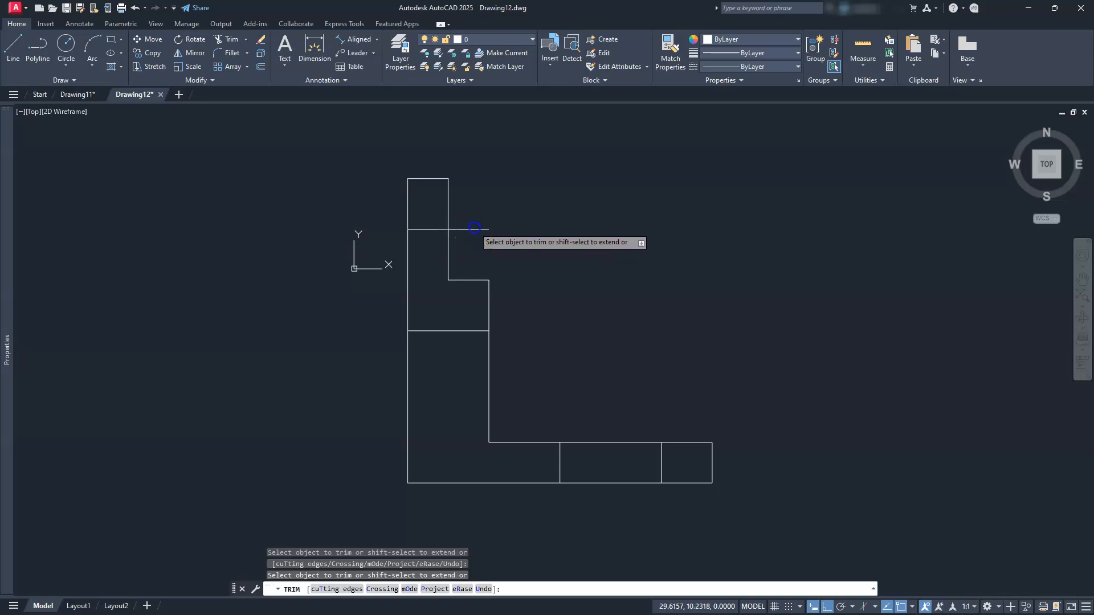
click(472, 229)
click(472, 235)
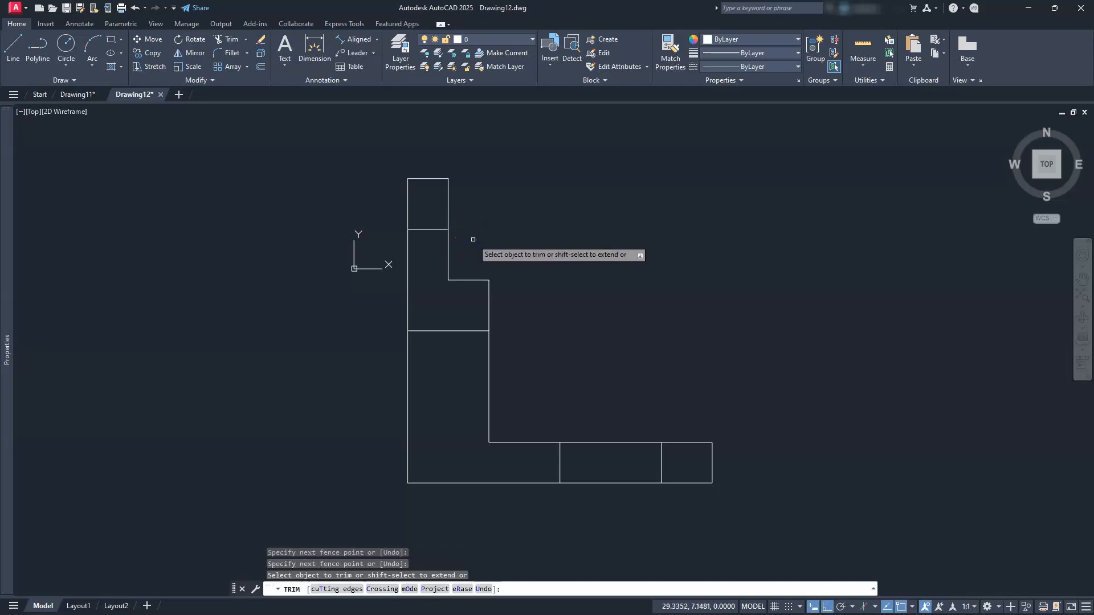
key(Escape)
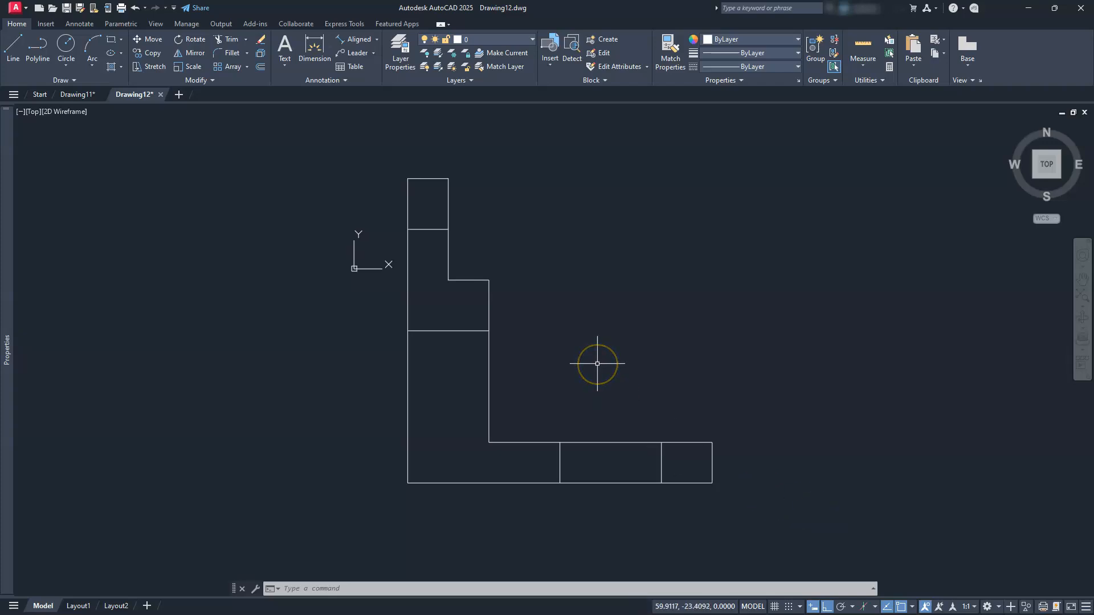
middle_drag(590, 347, 601, 373)
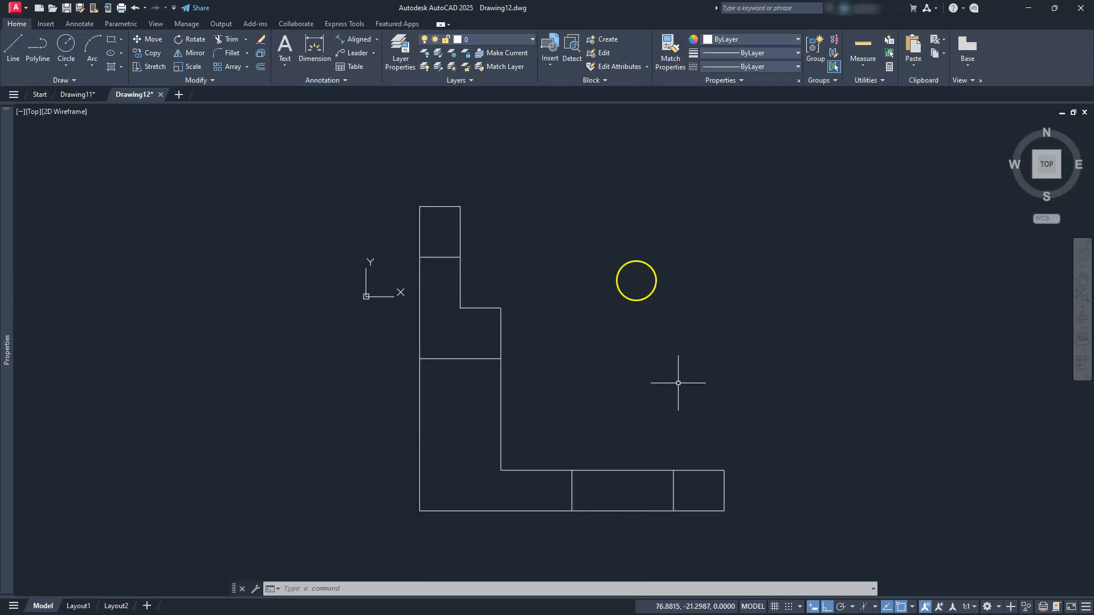
Create layers hid and cen, and set hid's colour to red (1)
click(400, 51)
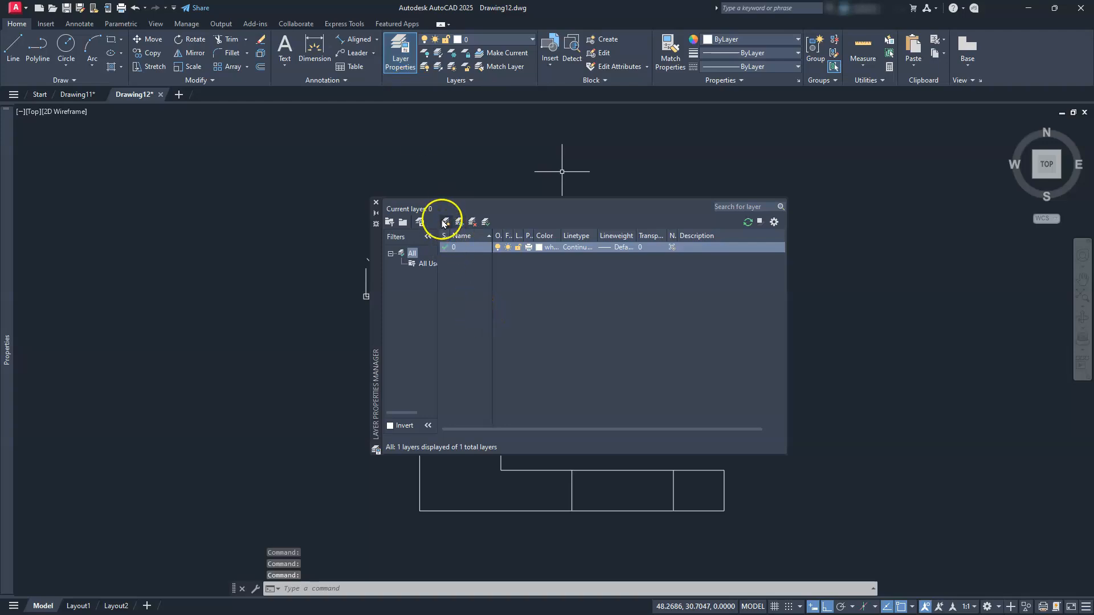
click(445, 222)
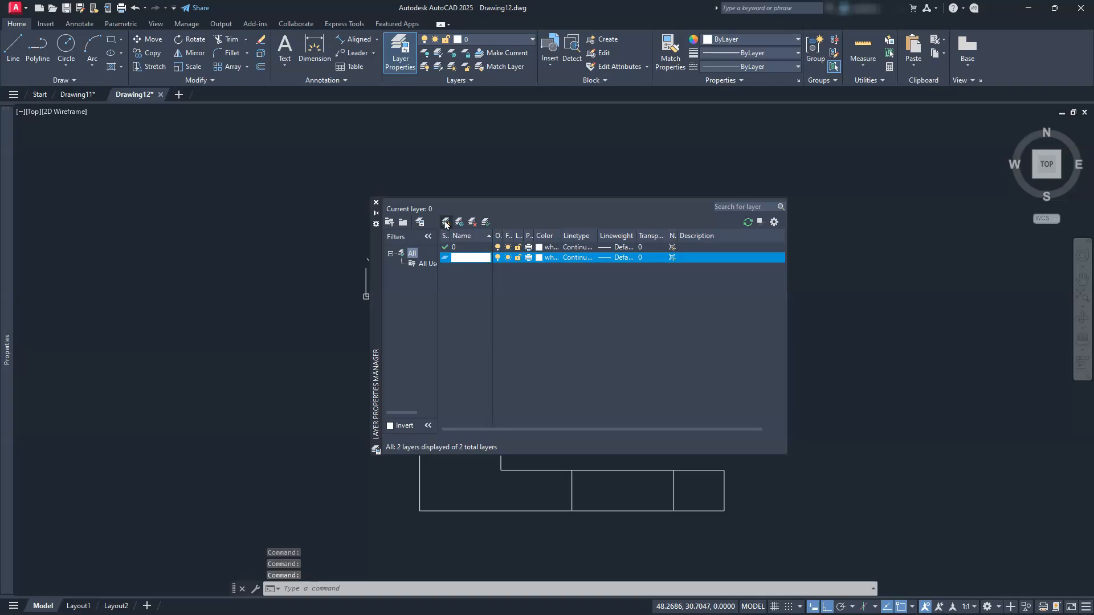
click(446, 223)
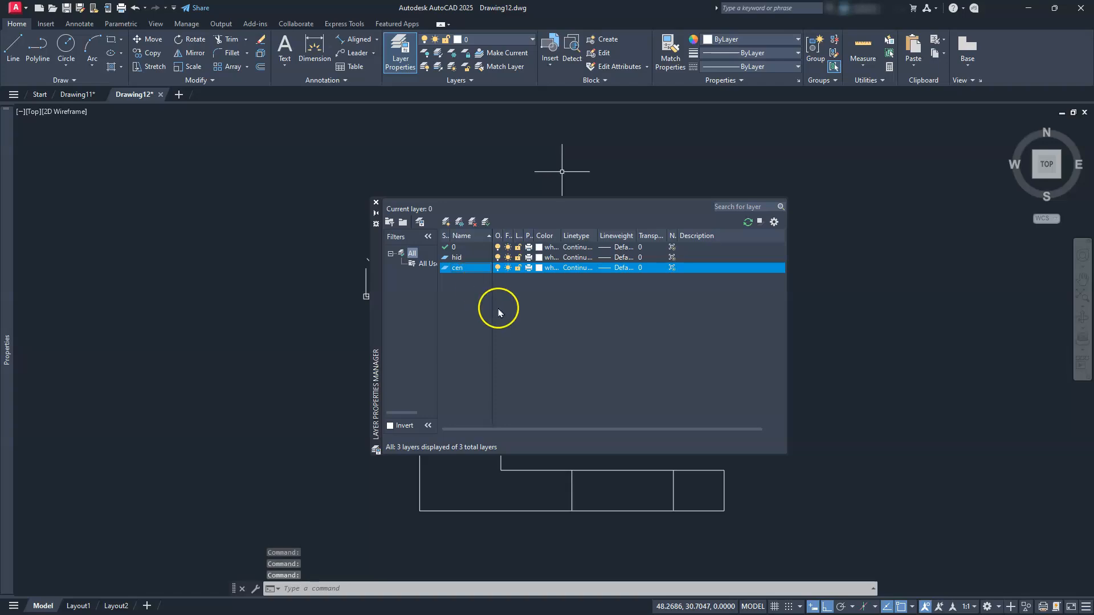
click(540, 258)
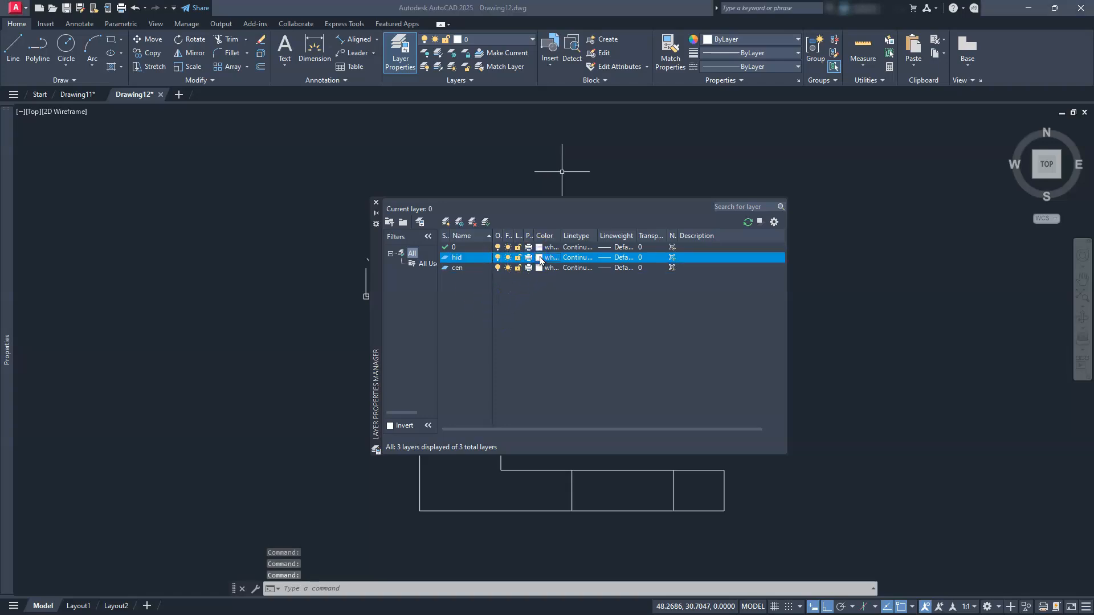
click(540, 257)
text(1)
key(Return)
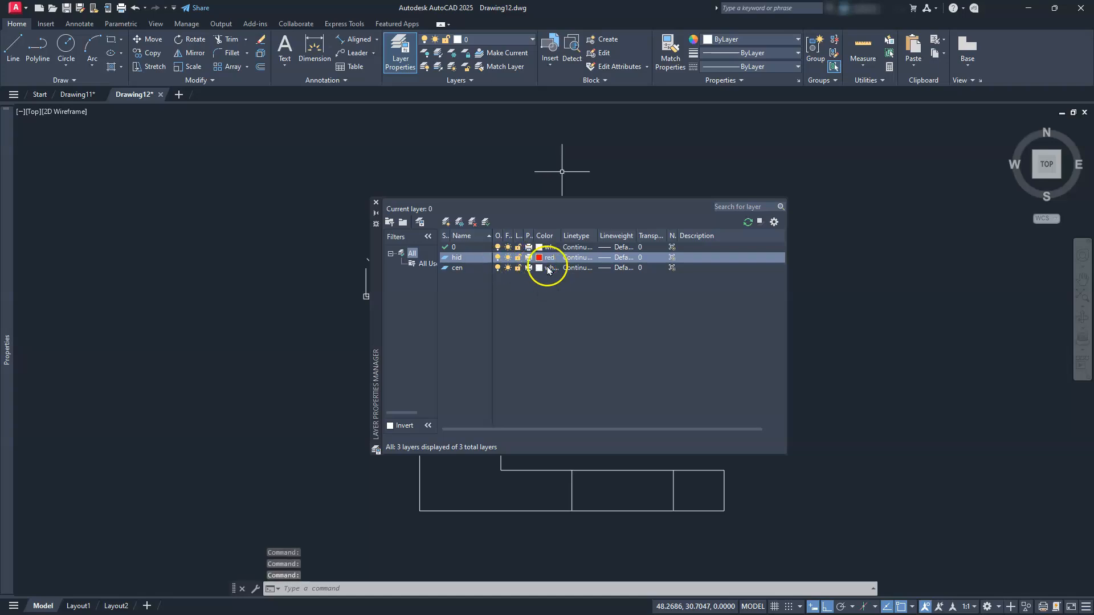
Pick cyan in the Select Color dialog for the cen layer
click(537, 268)
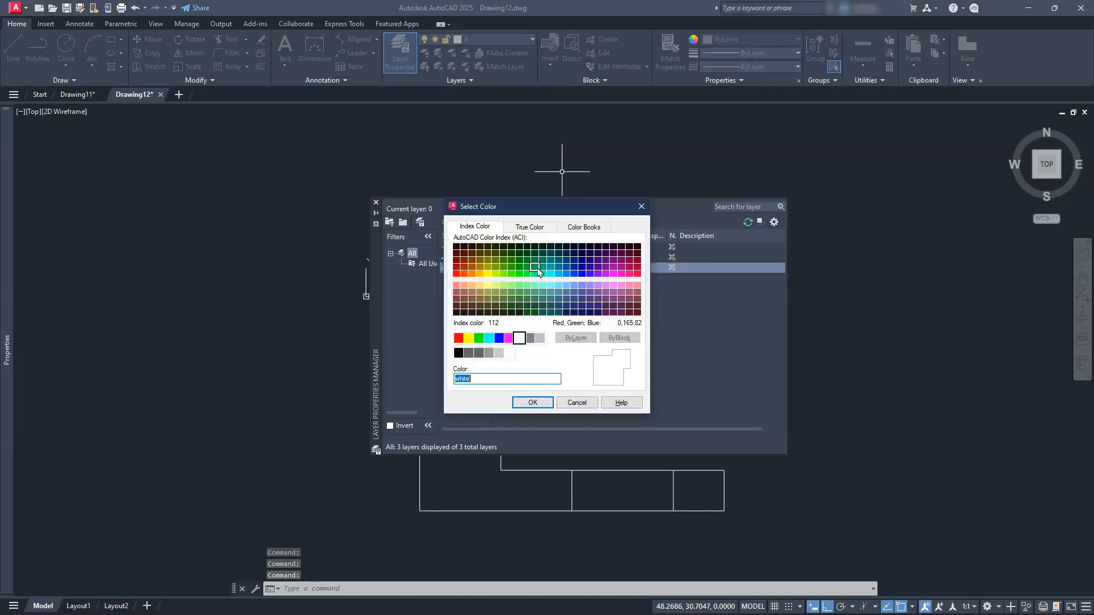
click(489, 339)
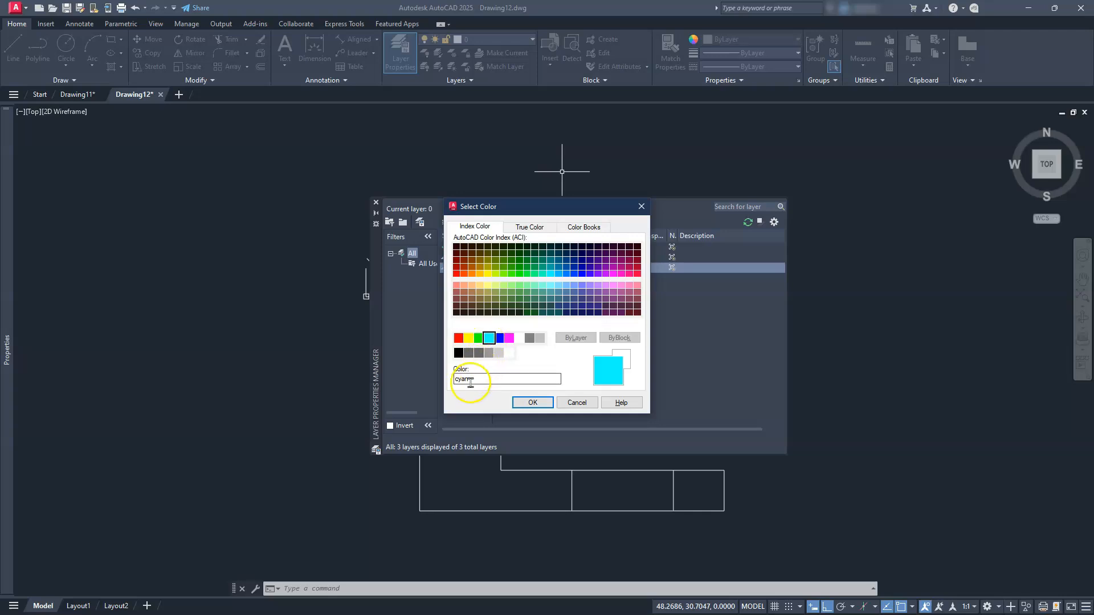
click(530, 402)
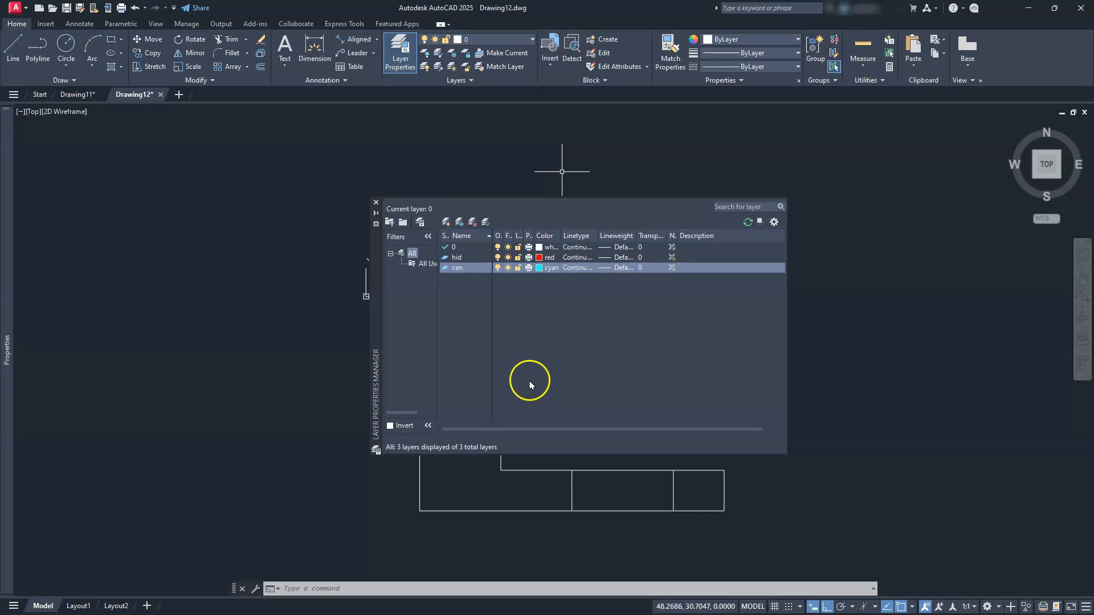
Load the HIDDEN2 linetype and assign it to the hid layer
click(583, 260)
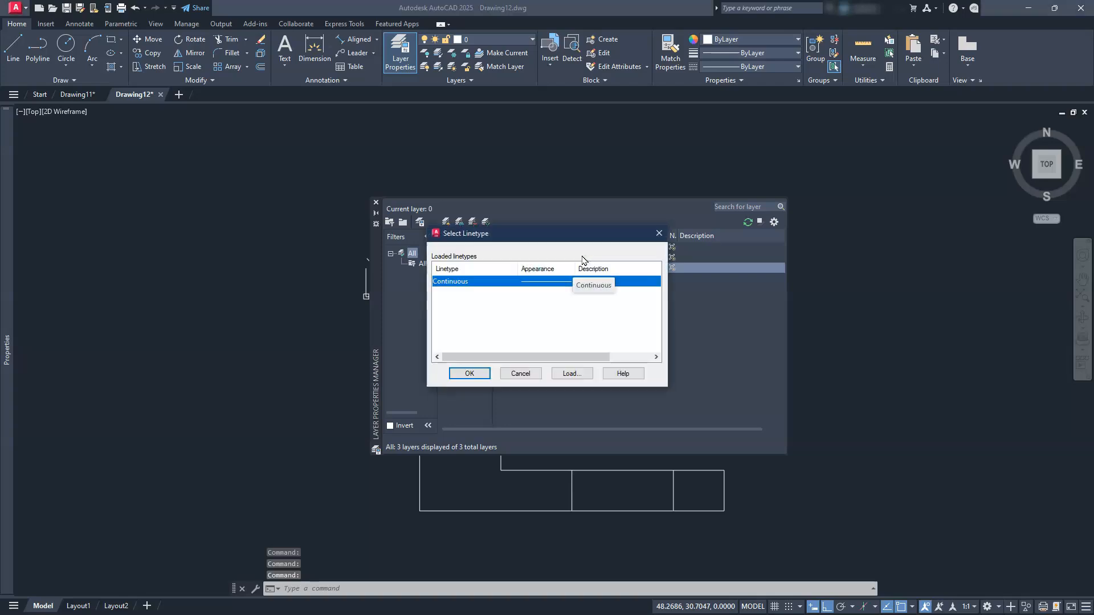
click(569, 375)
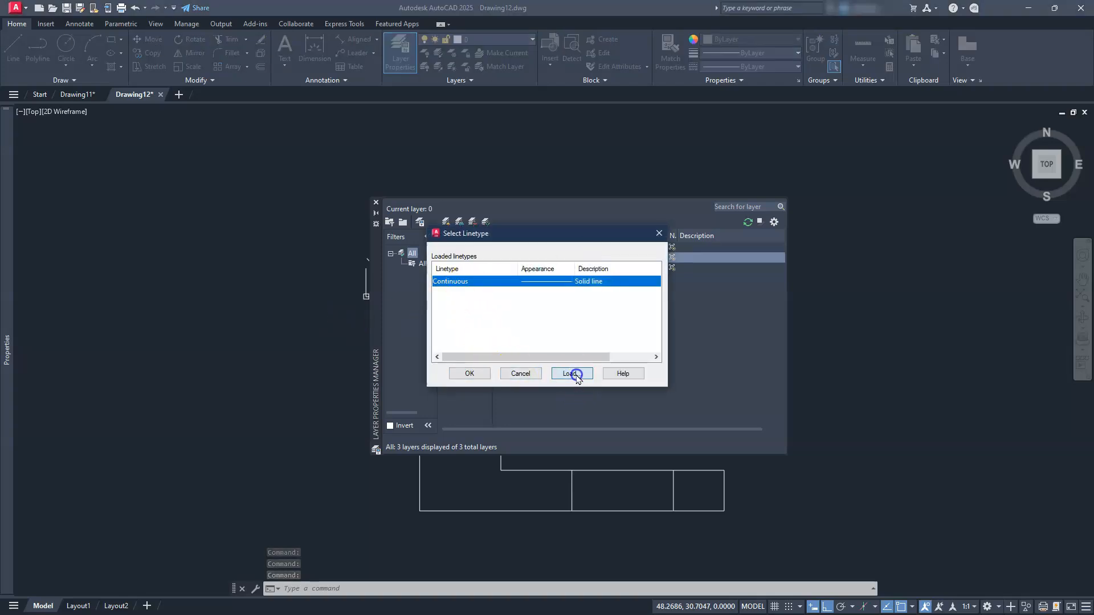
scroll(484, 347, down, 7)
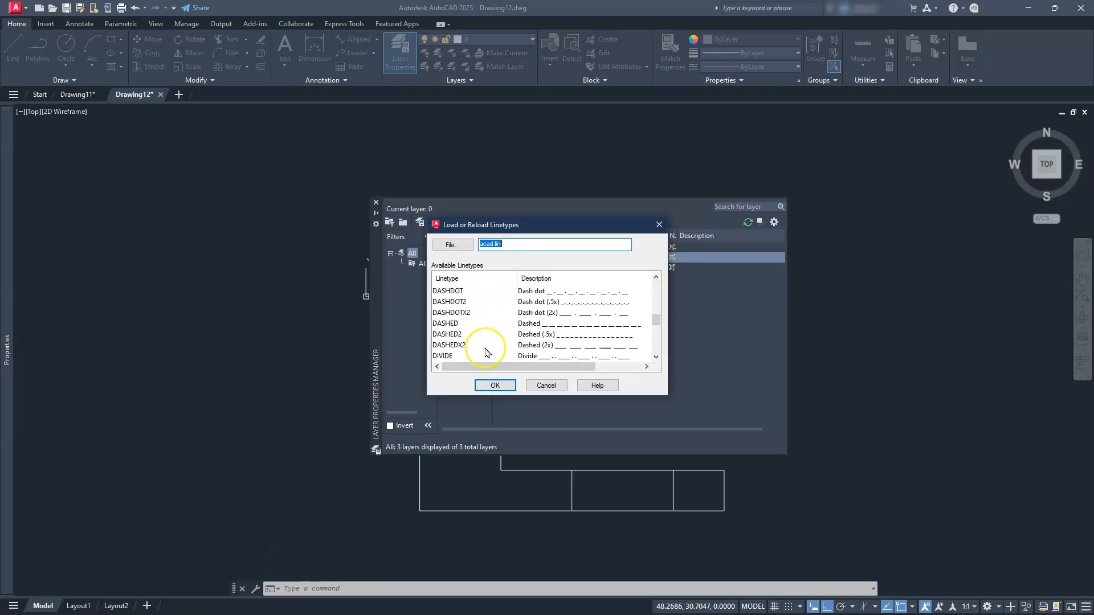
scroll(485, 352, down, 5)
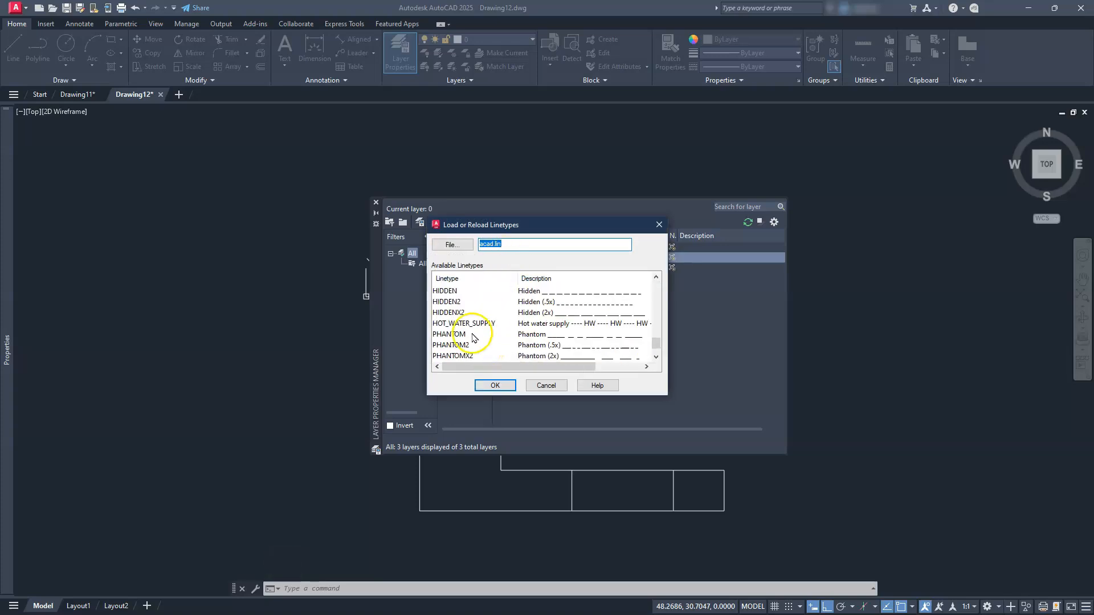
click(456, 302)
click(493, 385)
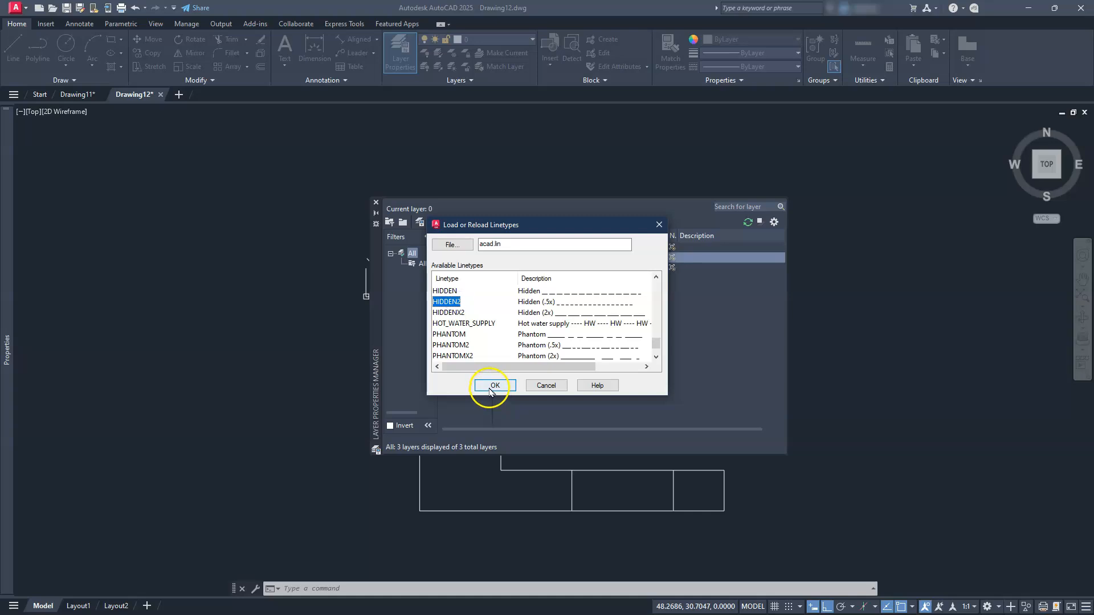
click(548, 293)
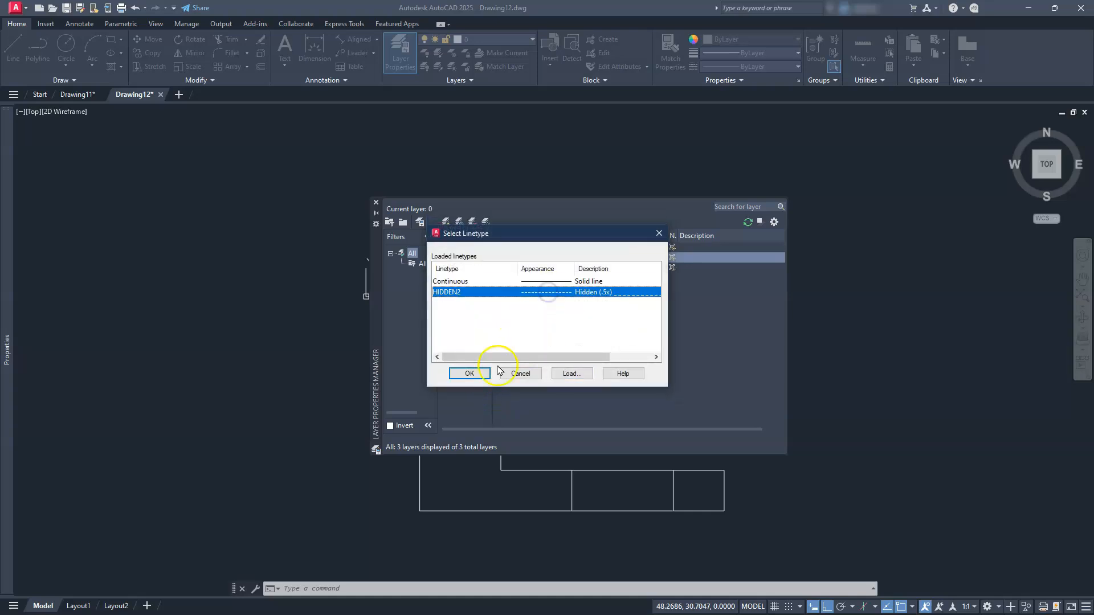
click(466, 373)
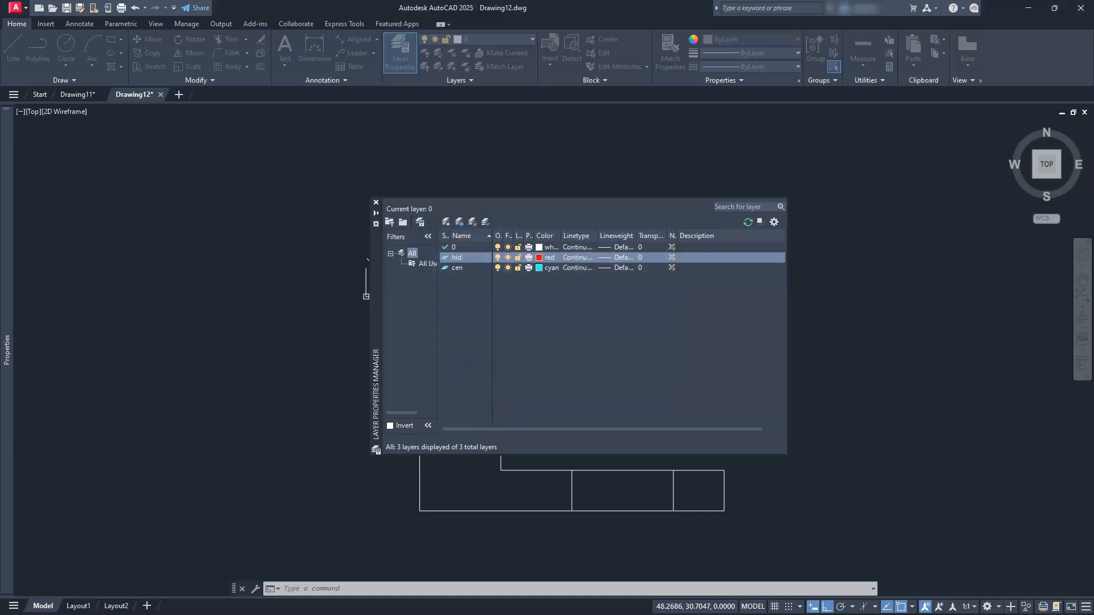
Load the CENTER2 linetype, then give the cen layer the HIDDEN2 linetype
click(576, 268)
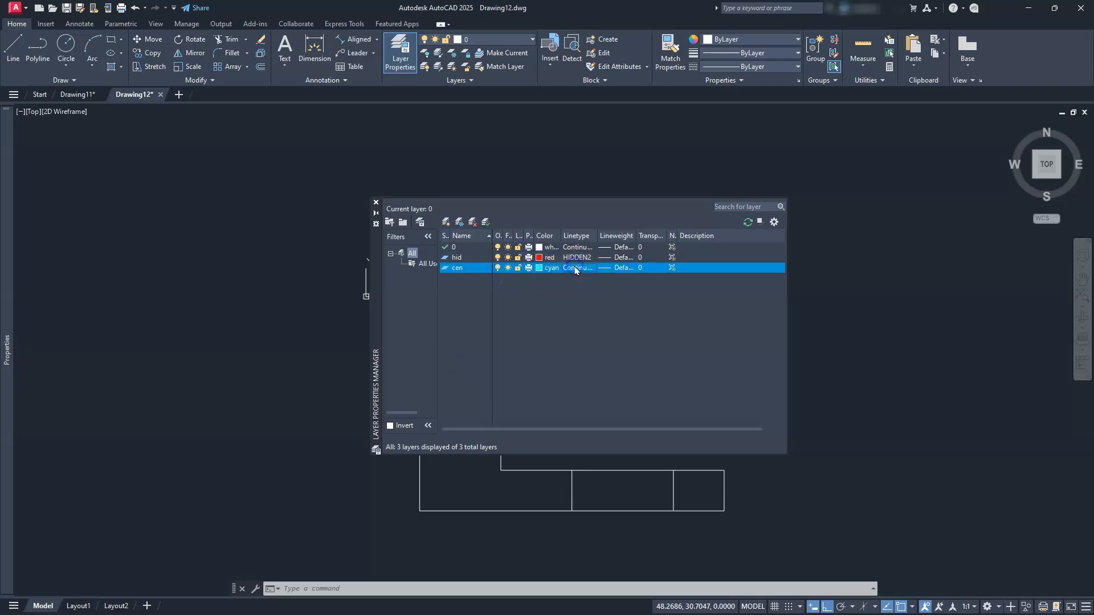
click(575, 269)
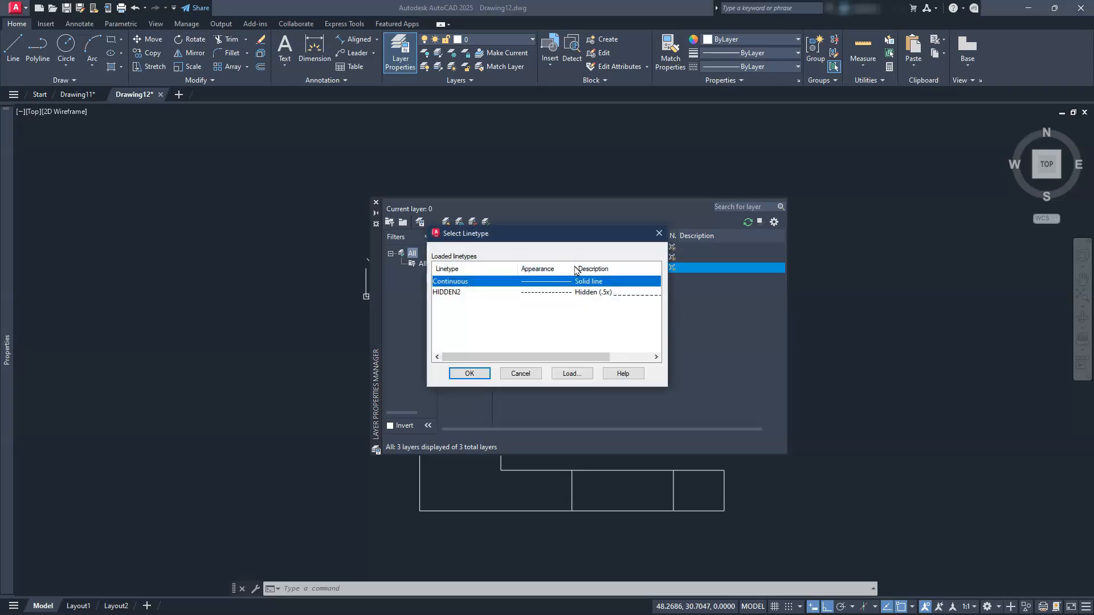
click(558, 374)
scroll(518, 344, down, 5)
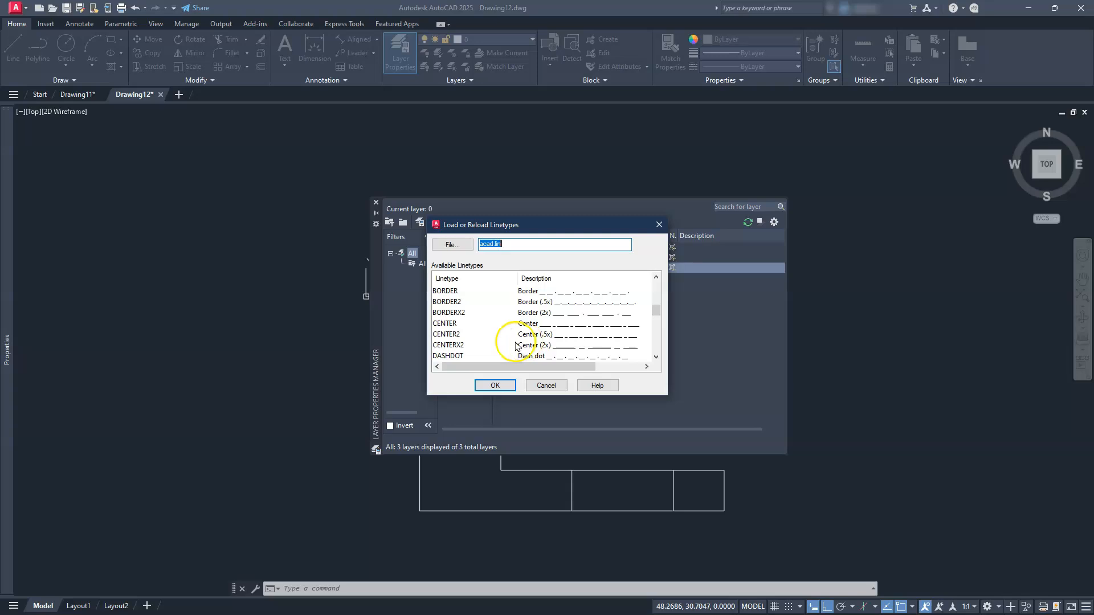
click(449, 335)
click(482, 385)
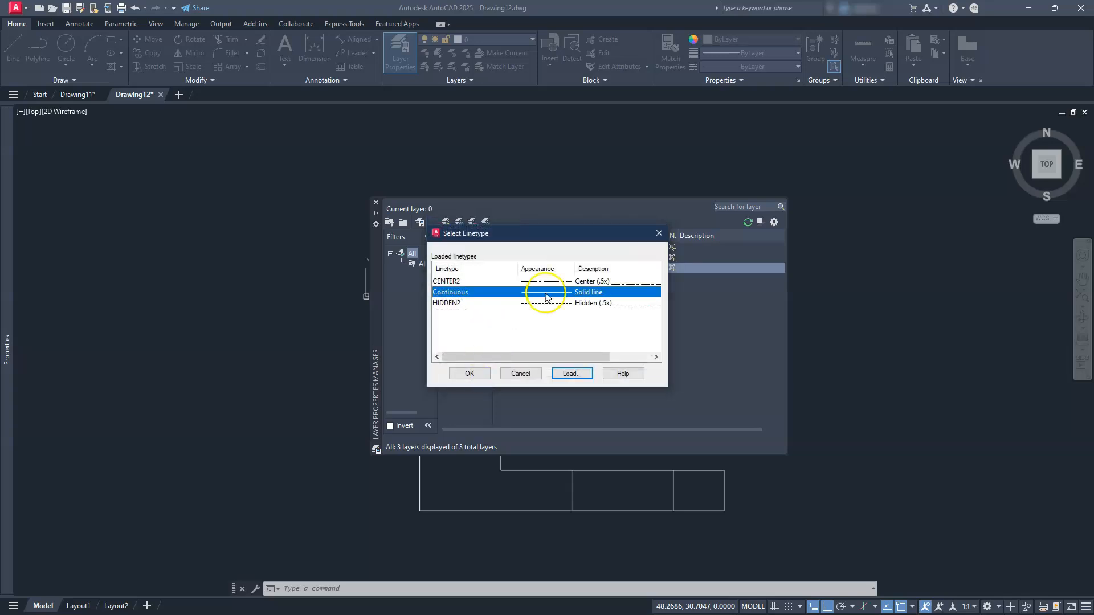
click(576, 303)
click(470, 374)
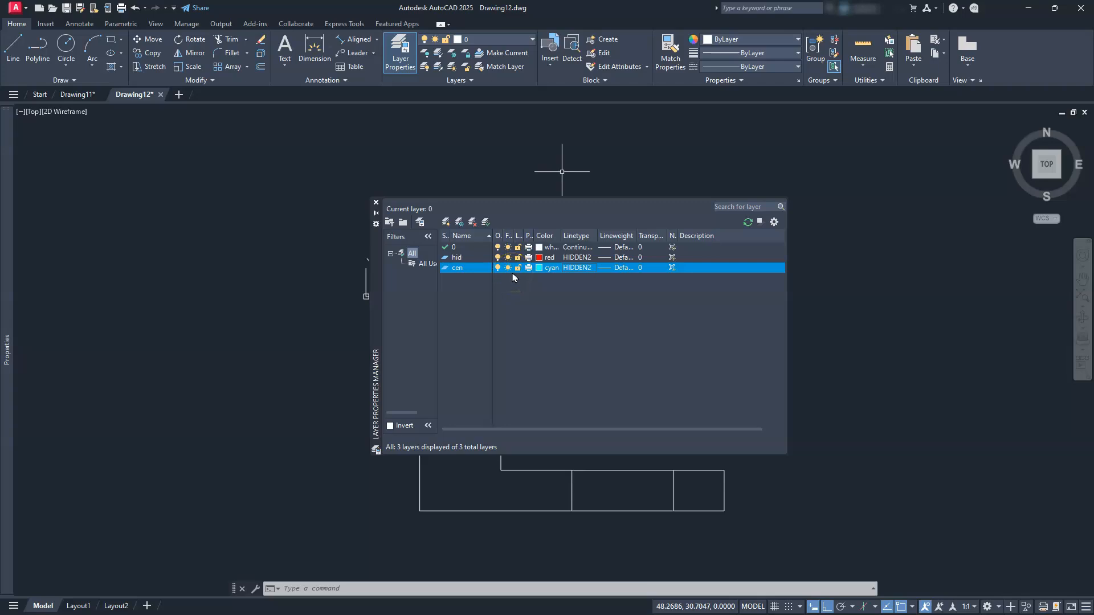
Create a new layer named hatch with the Continuous linetype
click(446, 221)
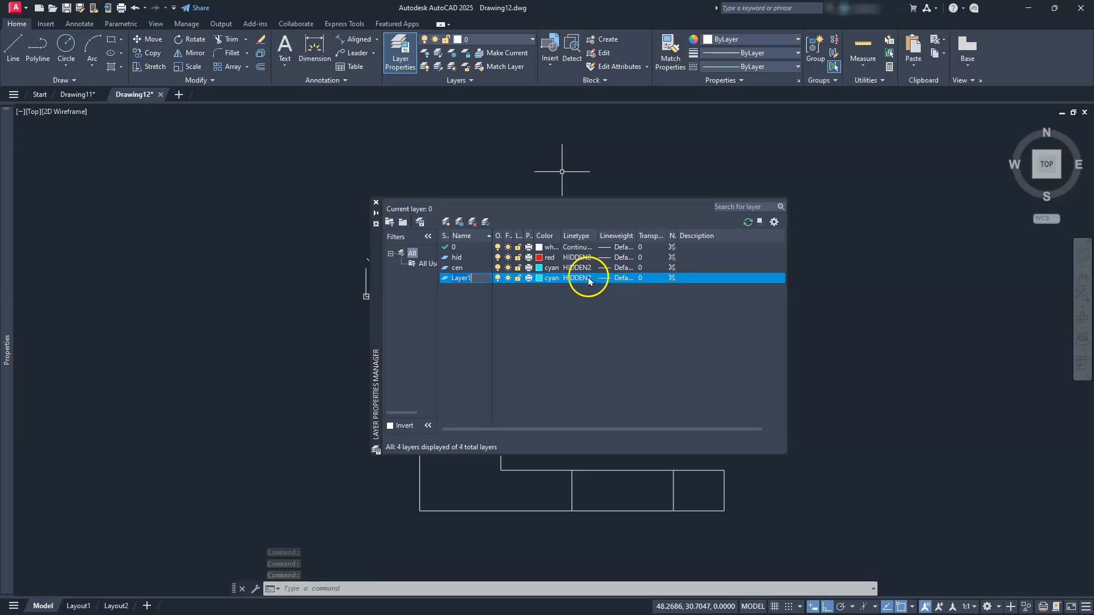
click(475, 277)
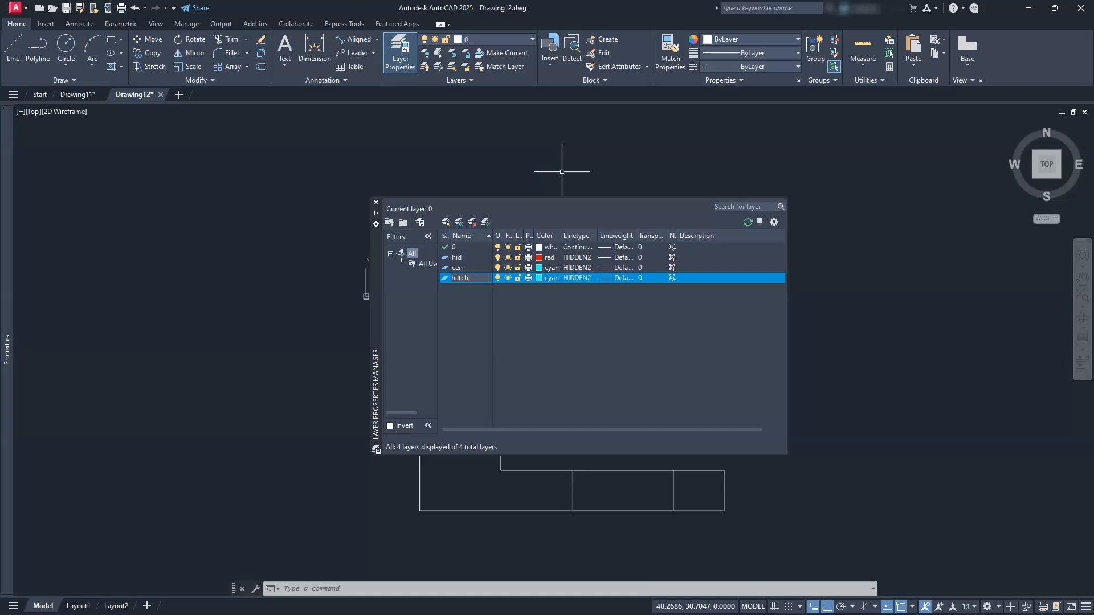
key(Return)
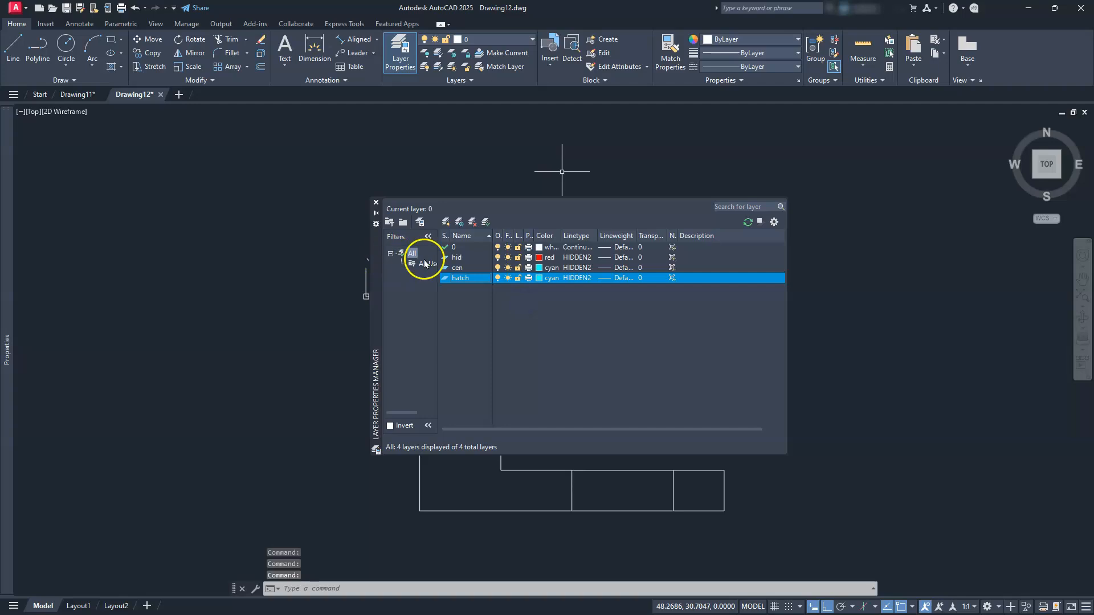
click(562, 279)
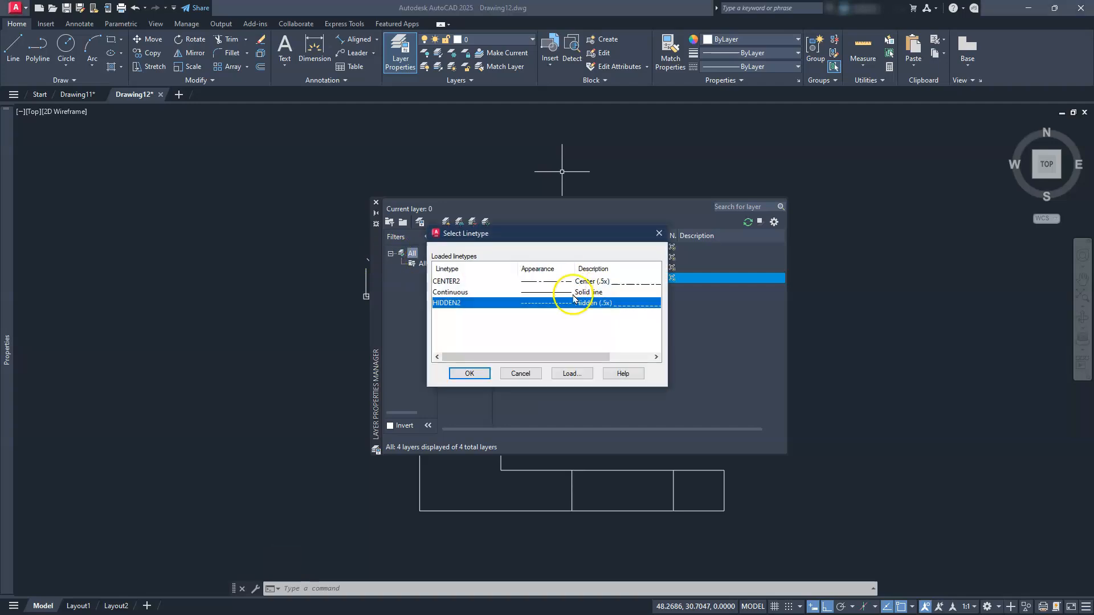
click(571, 292)
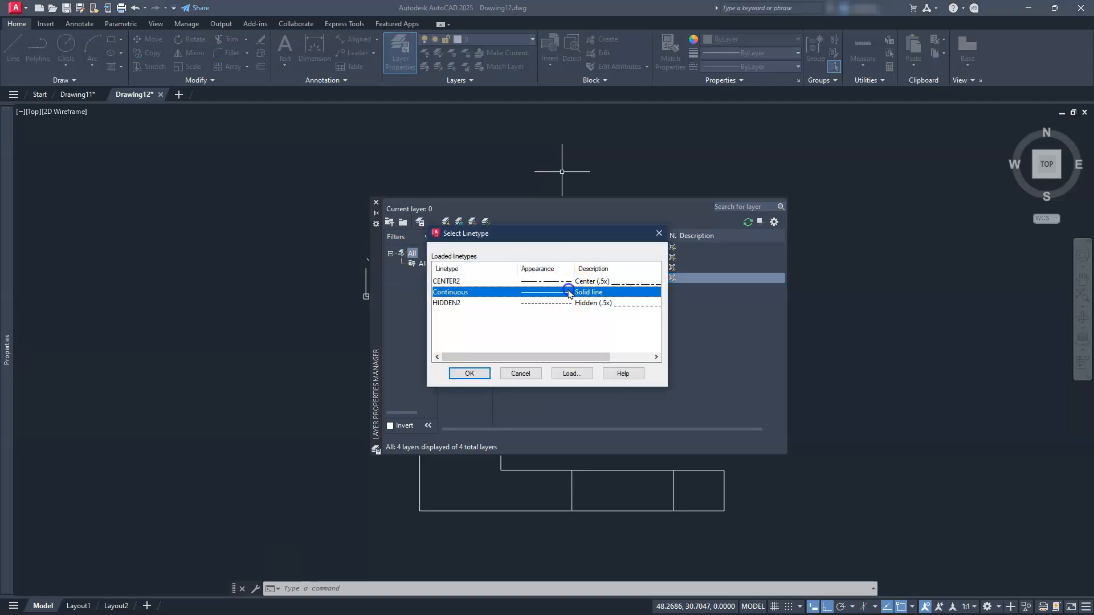
click(469, 374)
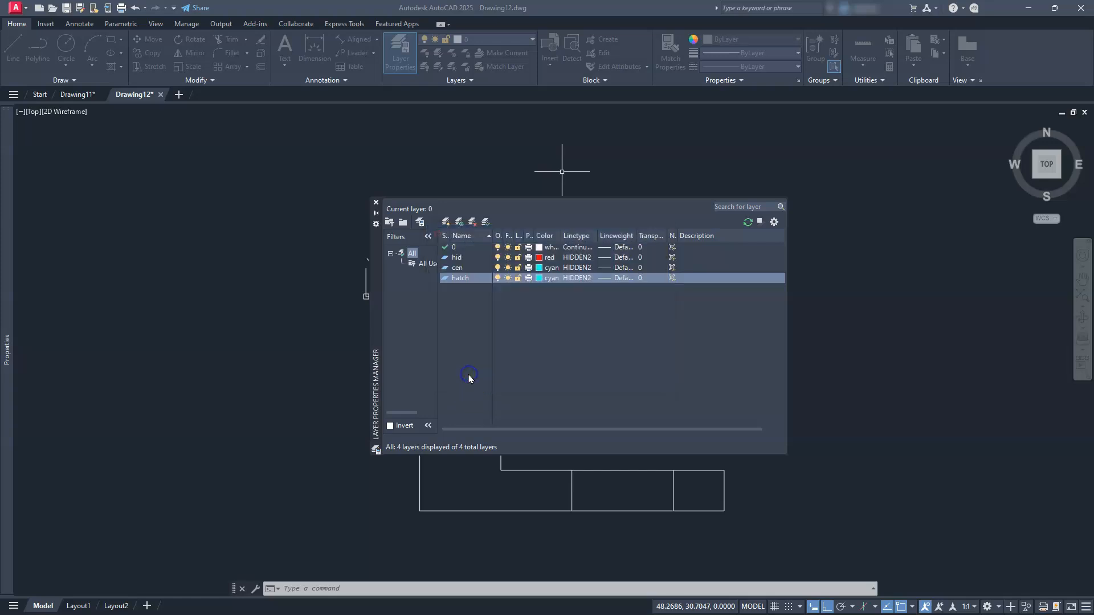
click(539, 278)
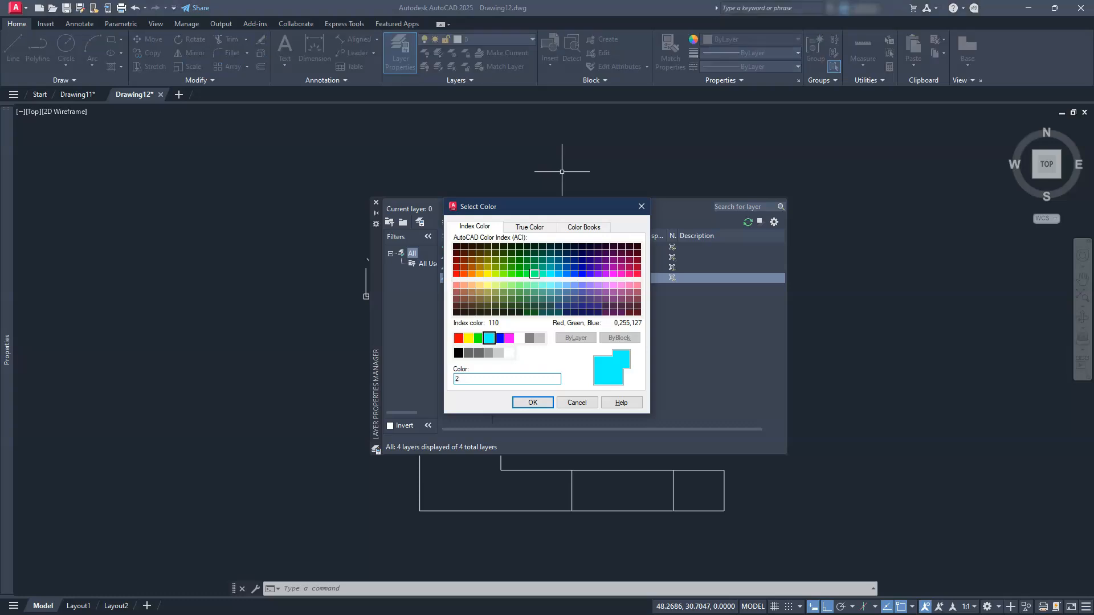
Confirm yellow (color 2) as the hatch layer's colour
key(Escape)
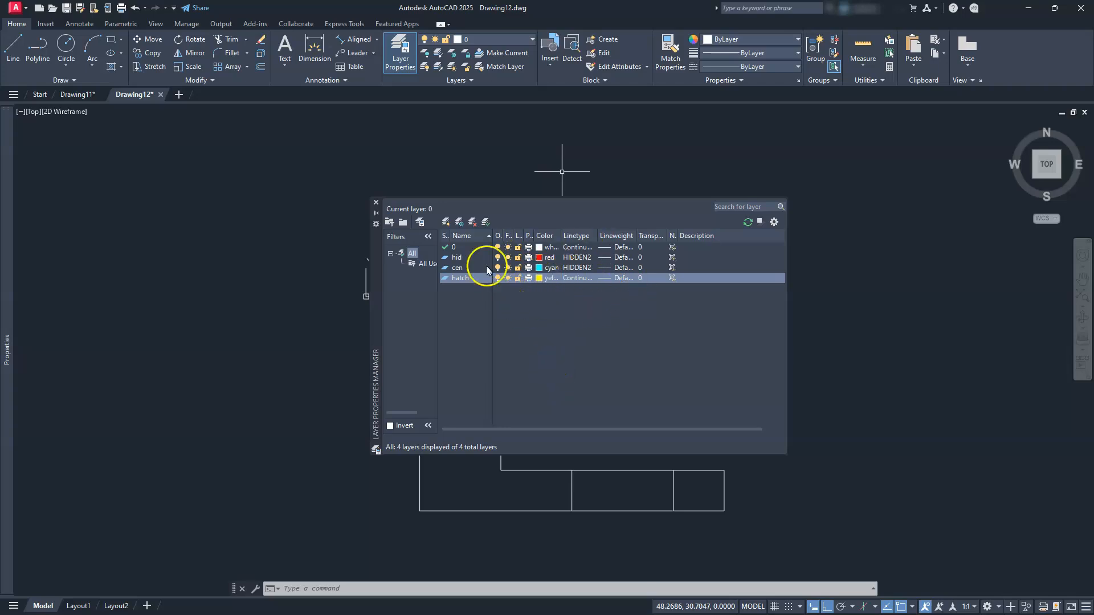
Move the short dividing lines across the bottom leg and upright onto the hid layer
click(376, 204)
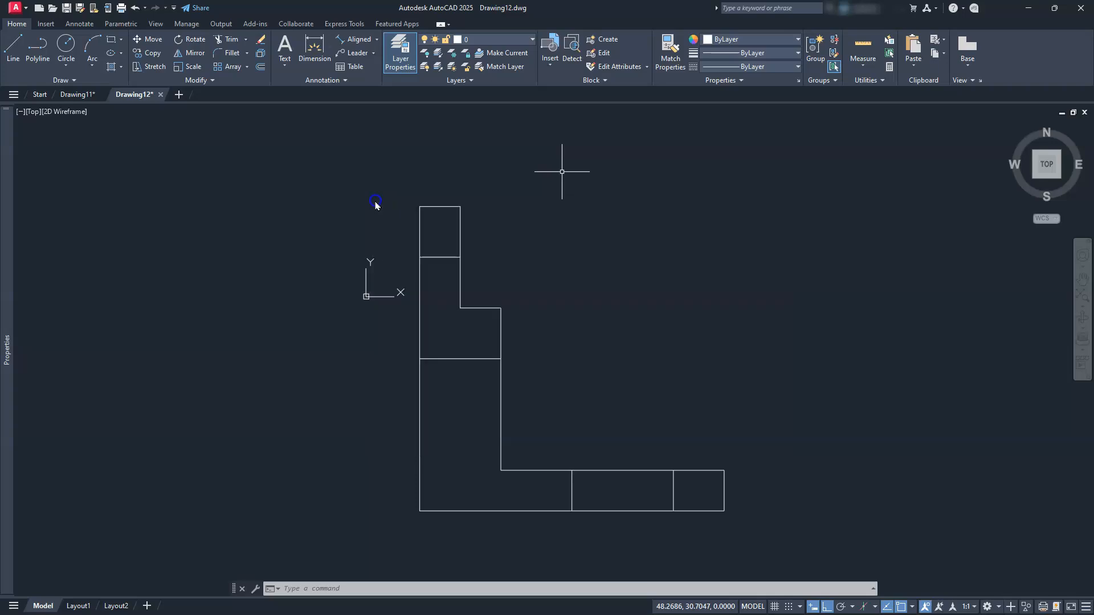
middle_drag(486, 456, 484, 467)
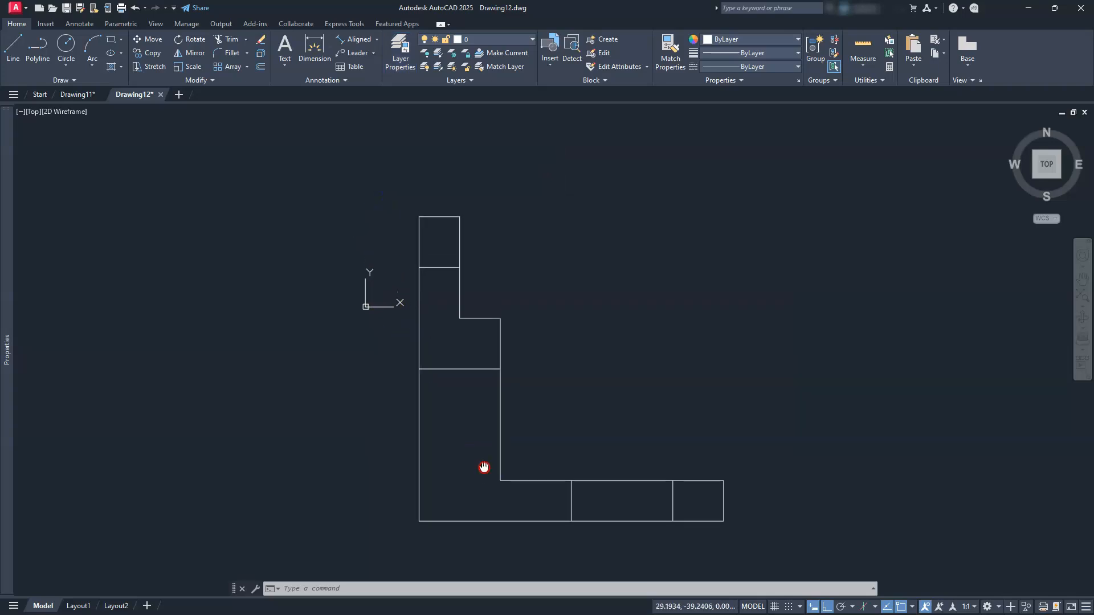
click(684, 496)
click(568, 489)
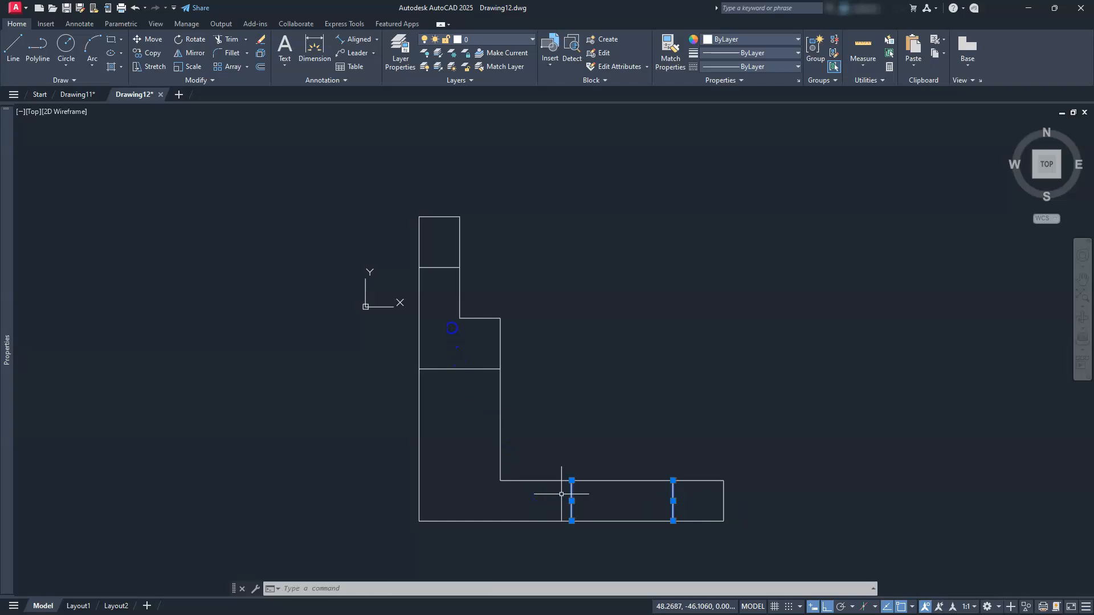
click(448, 262)
click(434, 420)
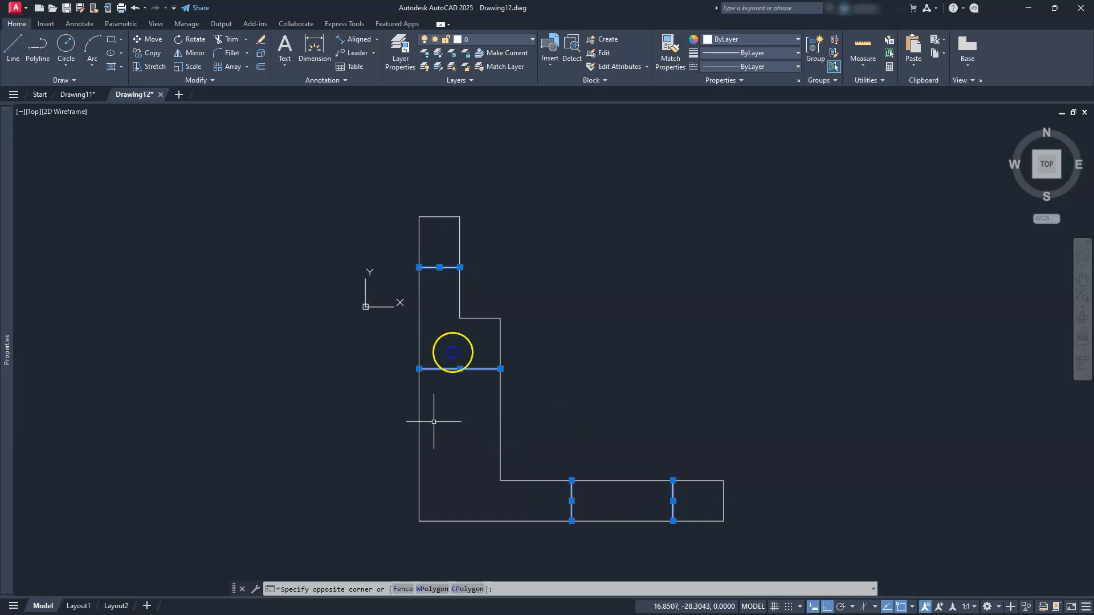
click(531, 39)
click(472, 94)
Clear the stray selection and pan the bracket drawing back to the centre
click(588, 306)
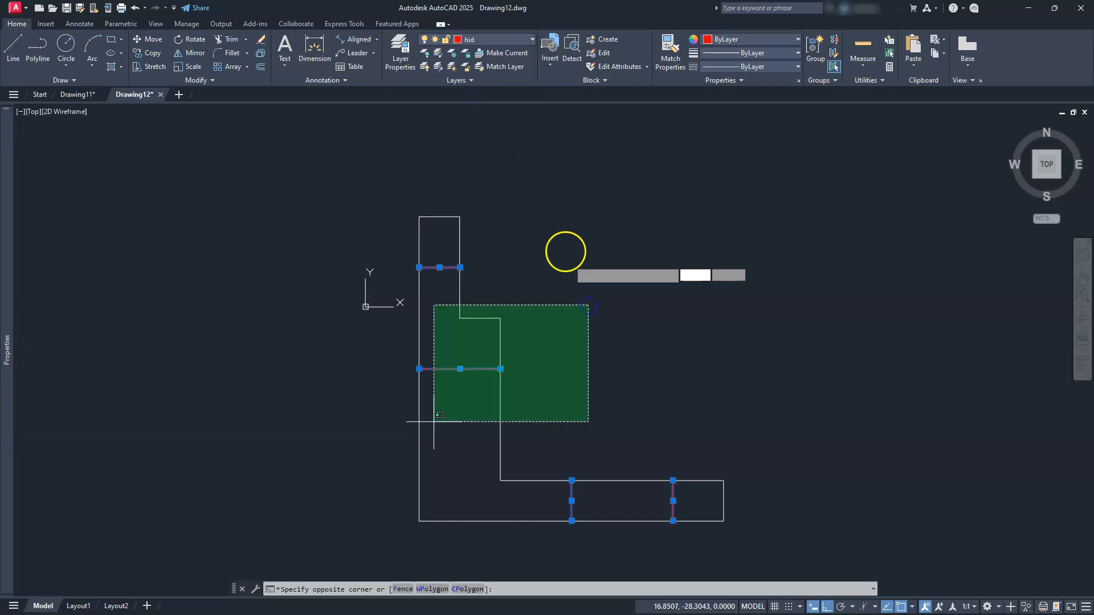
key(Escape)
key(Escape)
key(Escape)
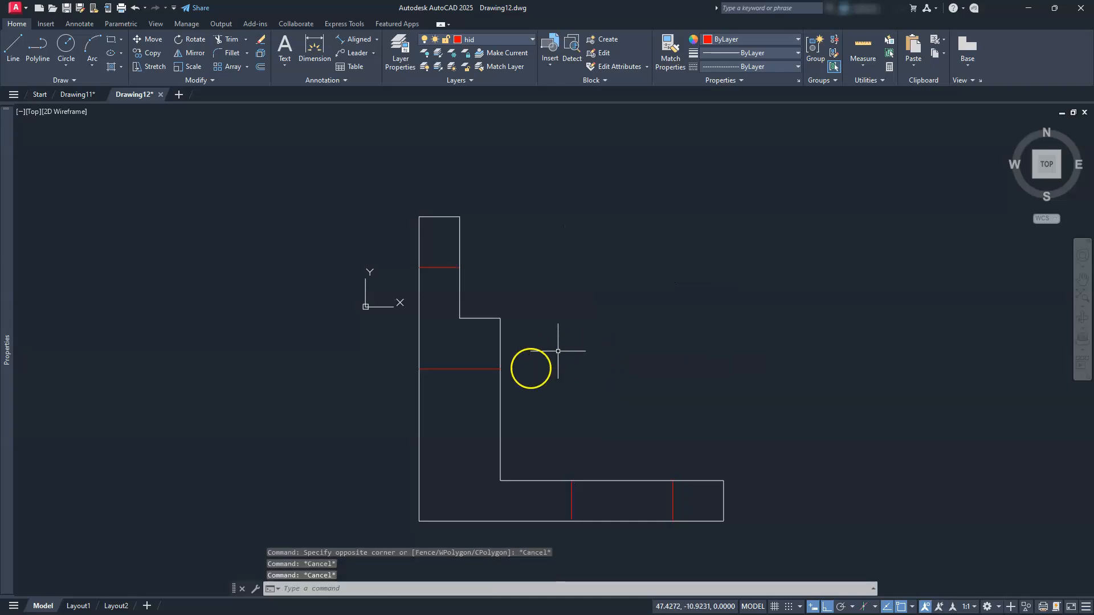
key(Escape)
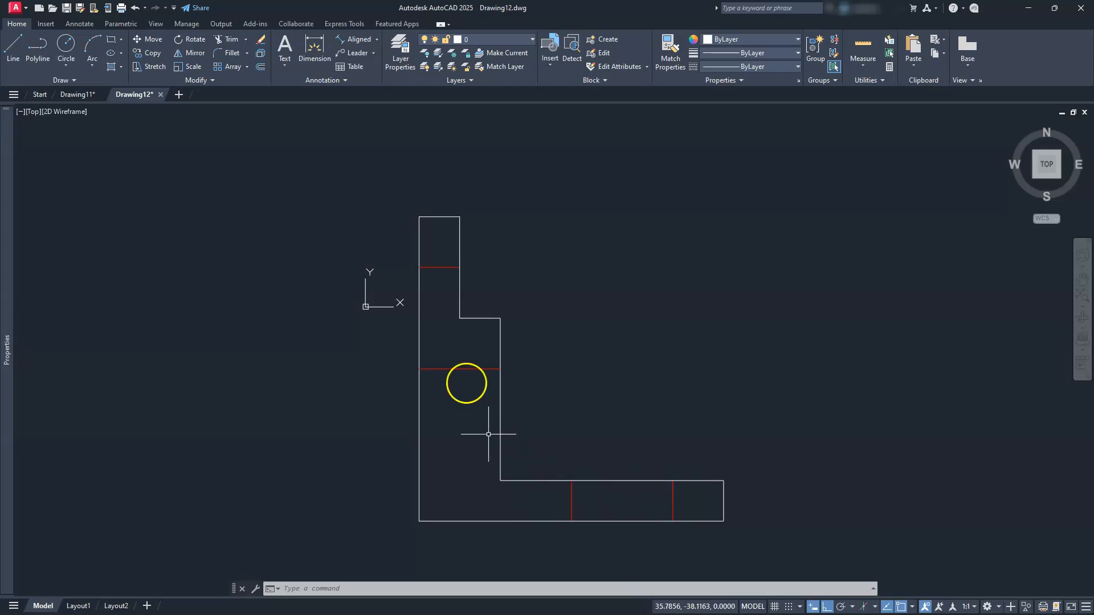
scroll(457, 308, down, 2)
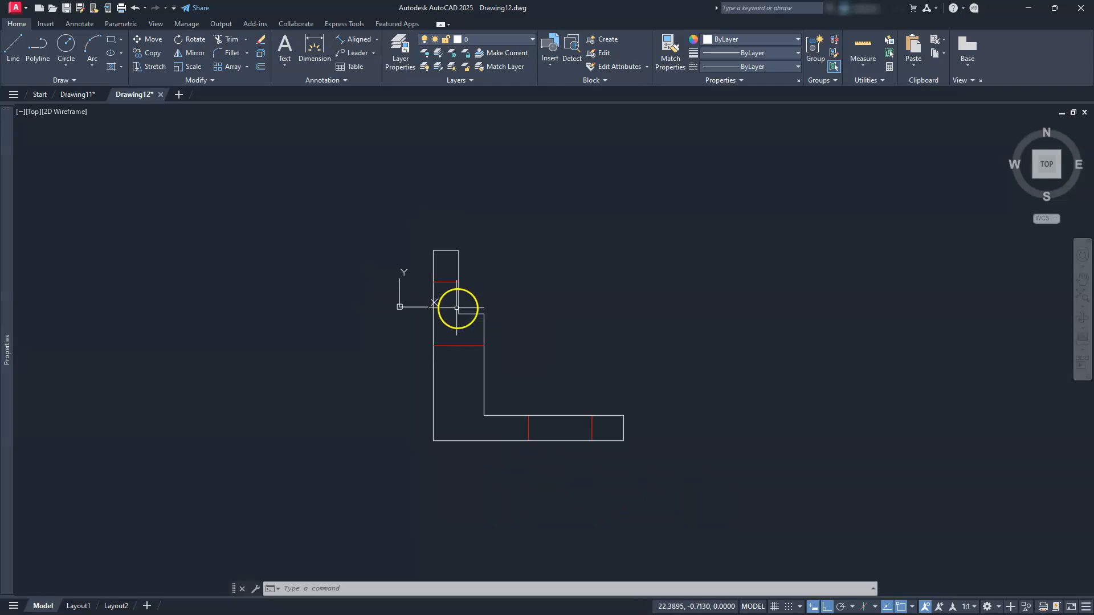
mouse_move(527, 342)
middle_down()
mouse_move(464, 335)
mouse_move(402, 379)
middle_up()
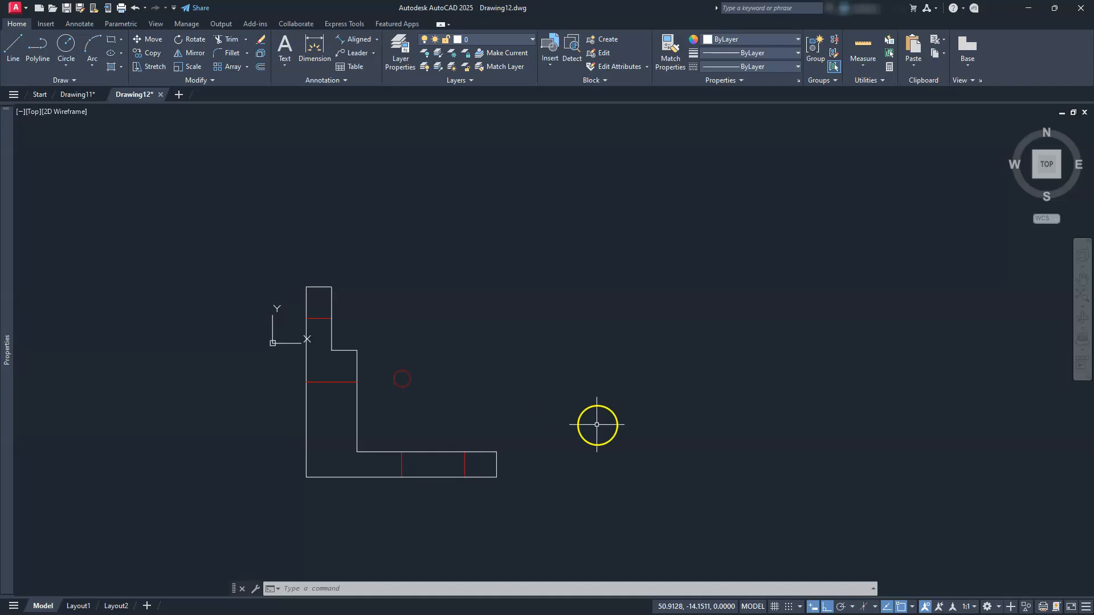
scroll(534, 455, up, 2)
middle_drag(507, 464, 624, 441)
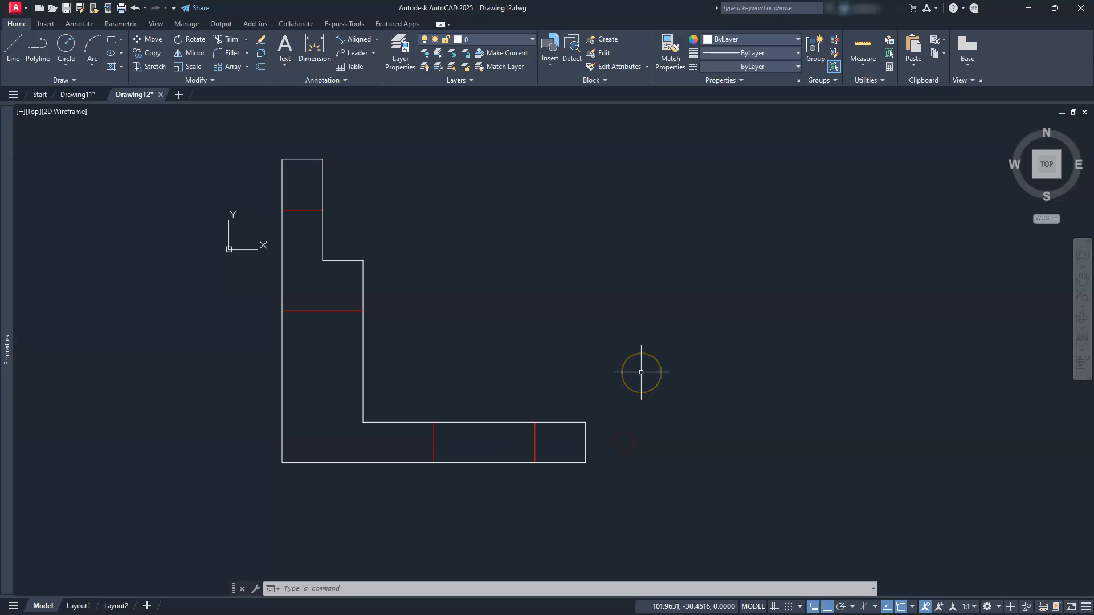
Draw horizontal construction lines through the bracket's bottom, leg top, inner step and top edges
click(56, 82)
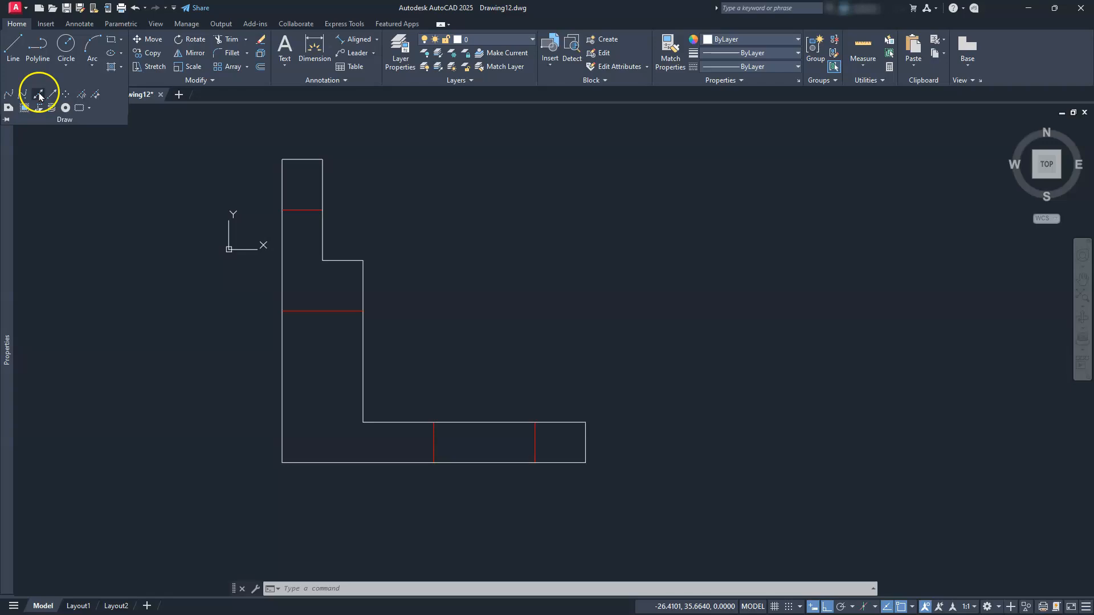
click(38, 94)
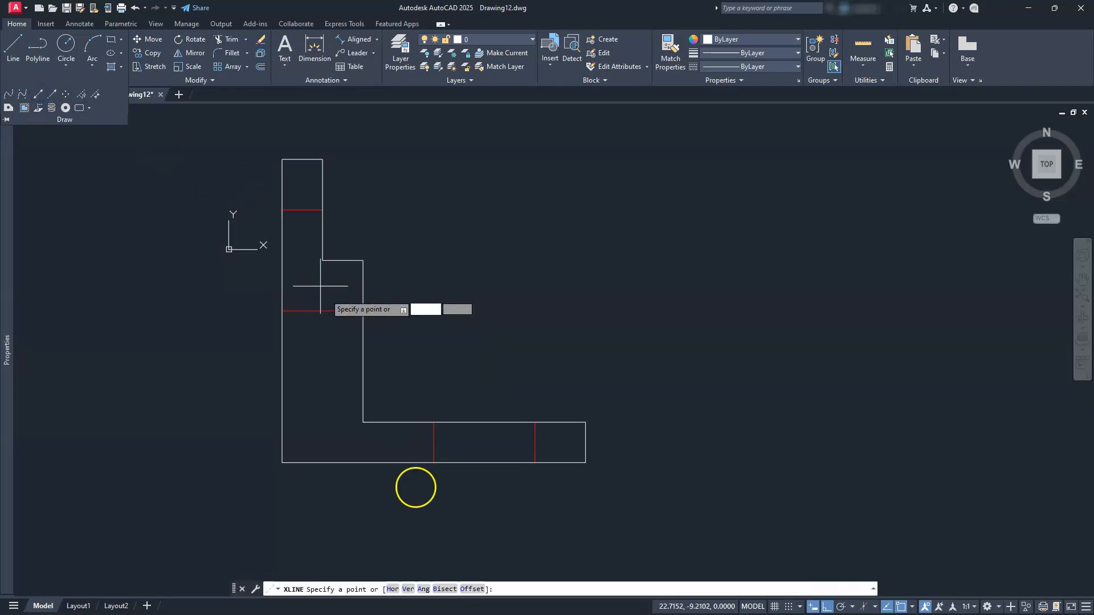
click(392, 590)
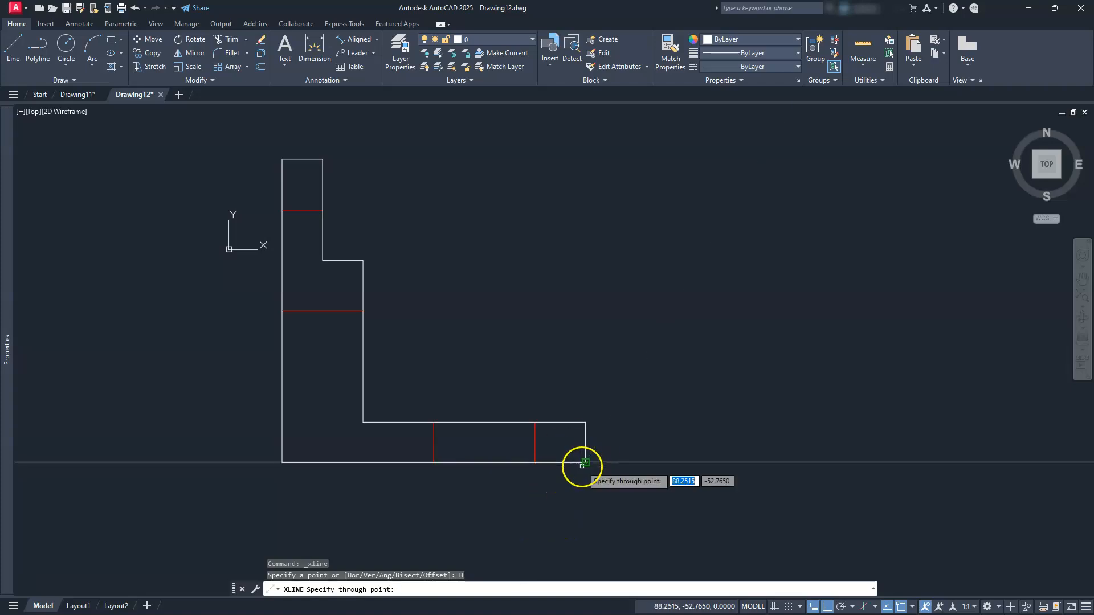
click(585, 462)
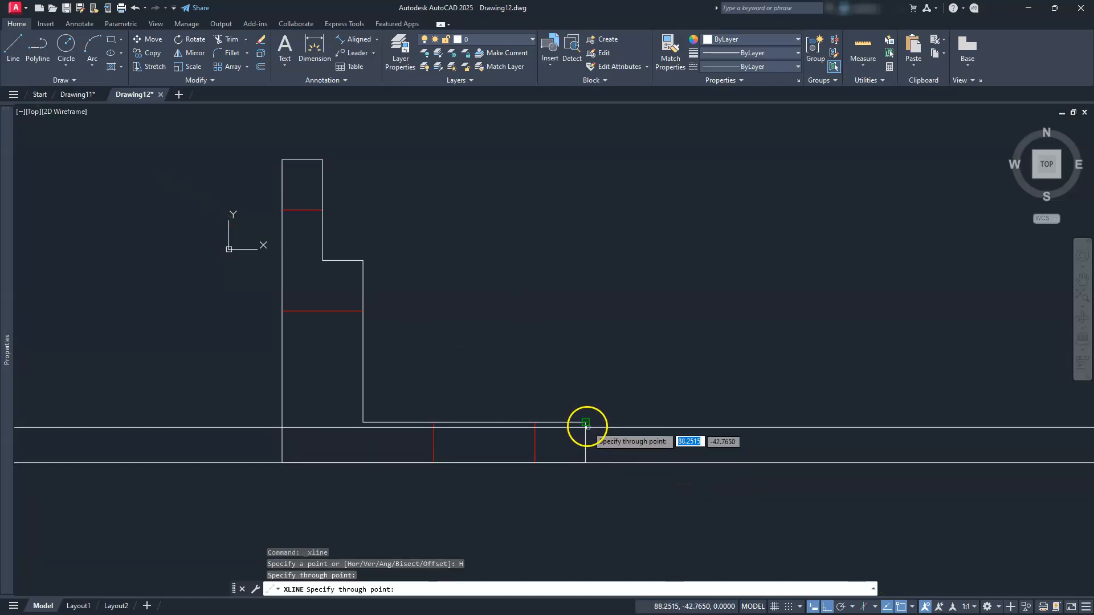
click(586, 423)
click(362, 261)
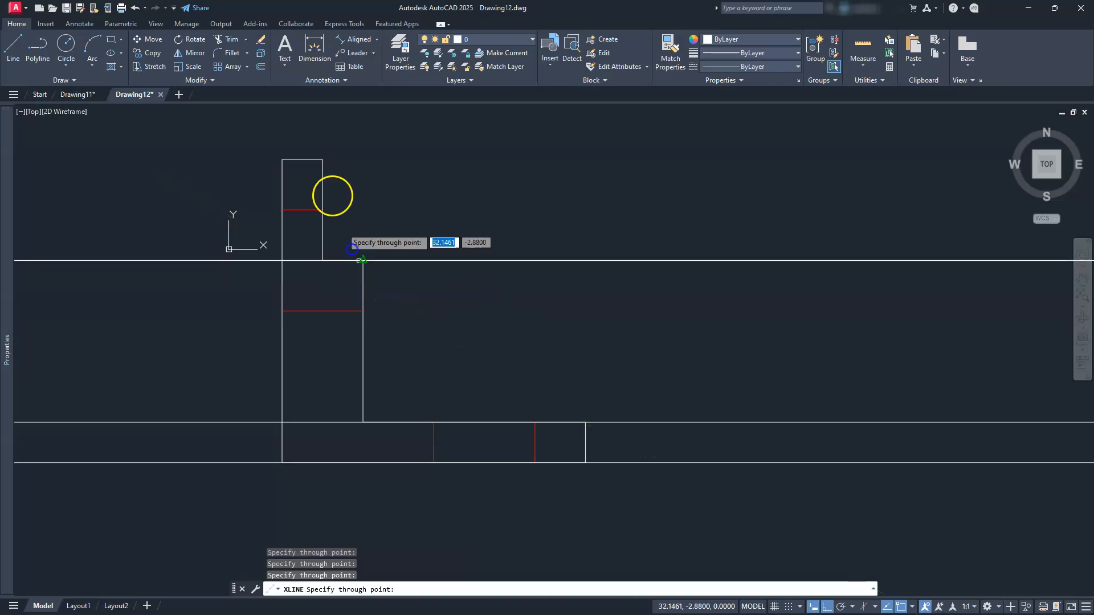
click(323, 160)
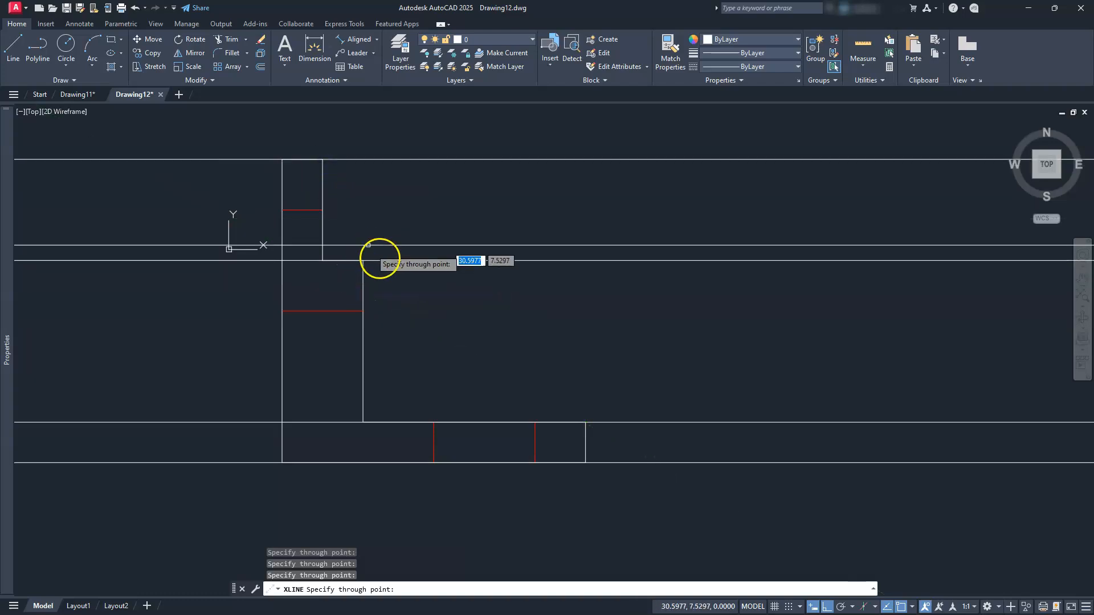
key(Escape)
key(Escape)
key(Escape)
middle_drag(709, 478, 691, 501)
key(Escape)
Draw a long vertical line right of the bracket crossing all construction lines
text(L)
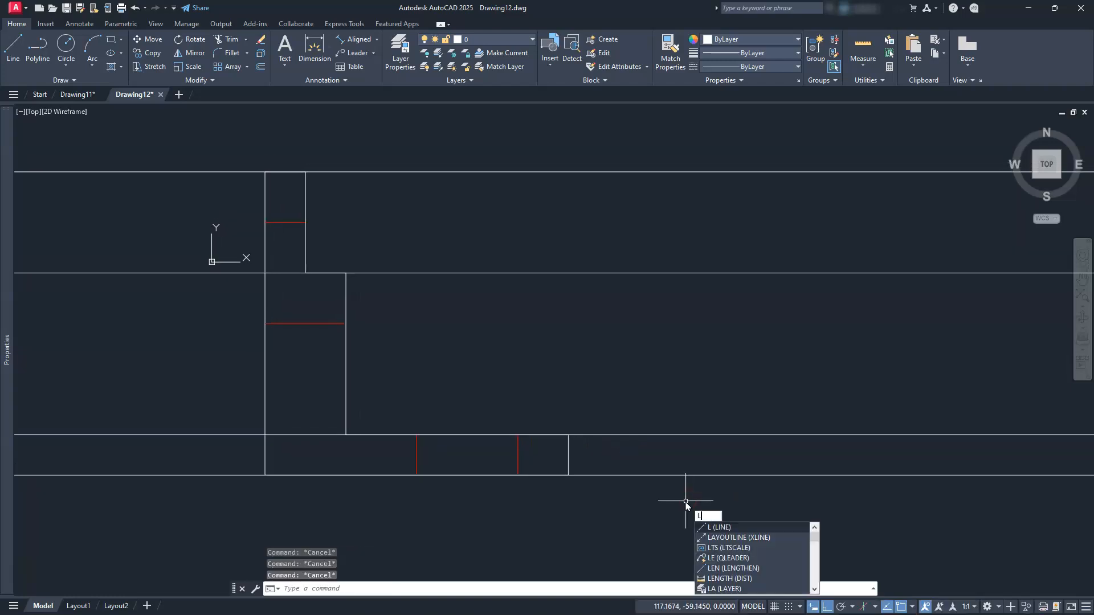
key(Return)
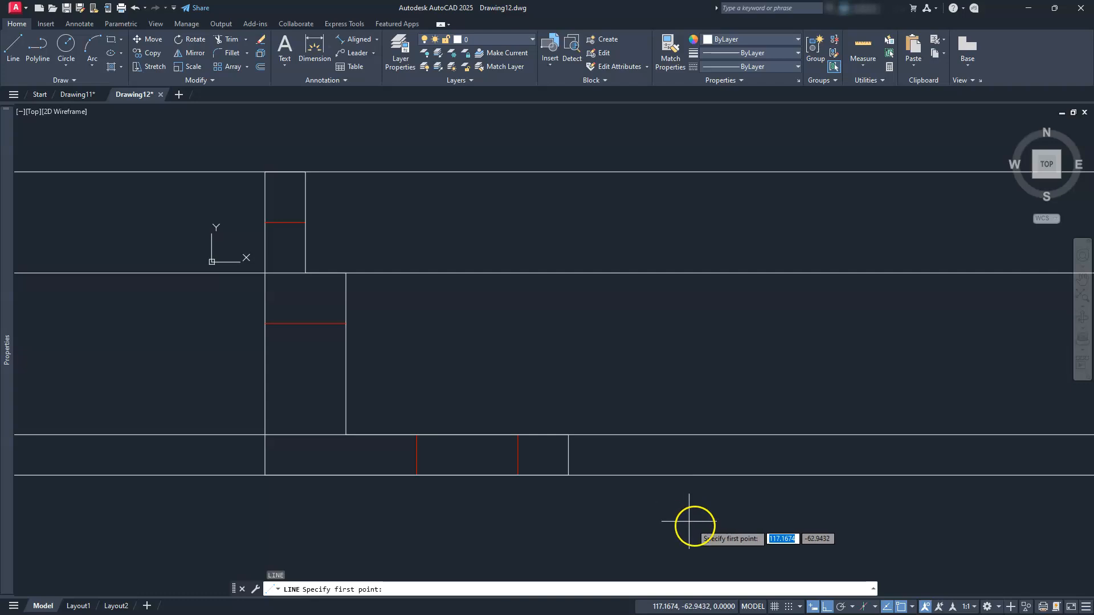
click(751, 494)
click(736, 126)
key(Escape)
key(Escape)
middle_drag(838, 310, 521, 318)
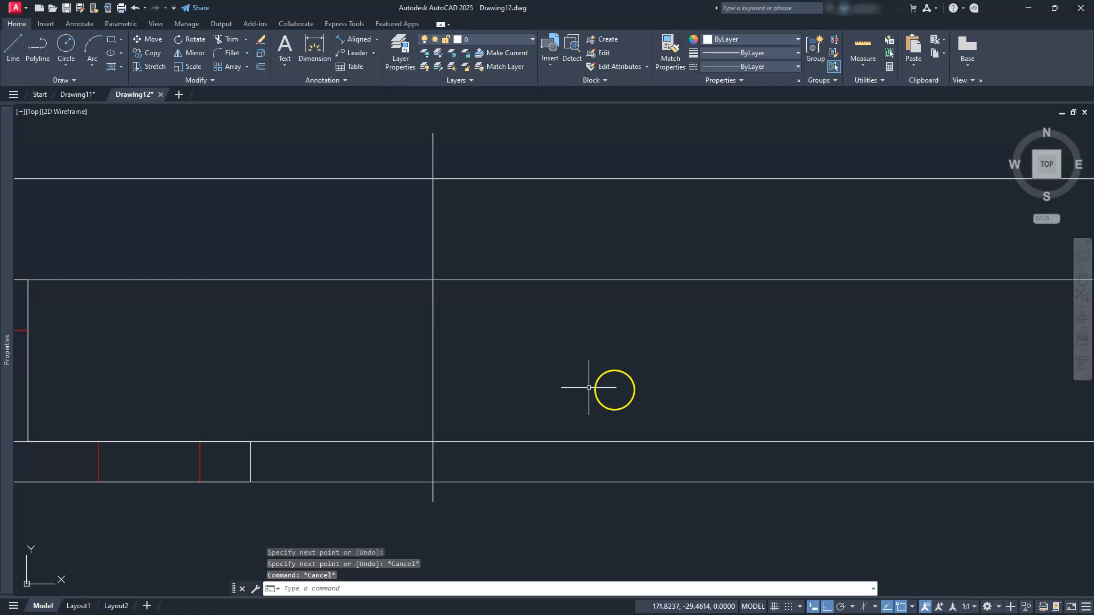
Offset the vertical line 50 units to the right
click(261, 67)
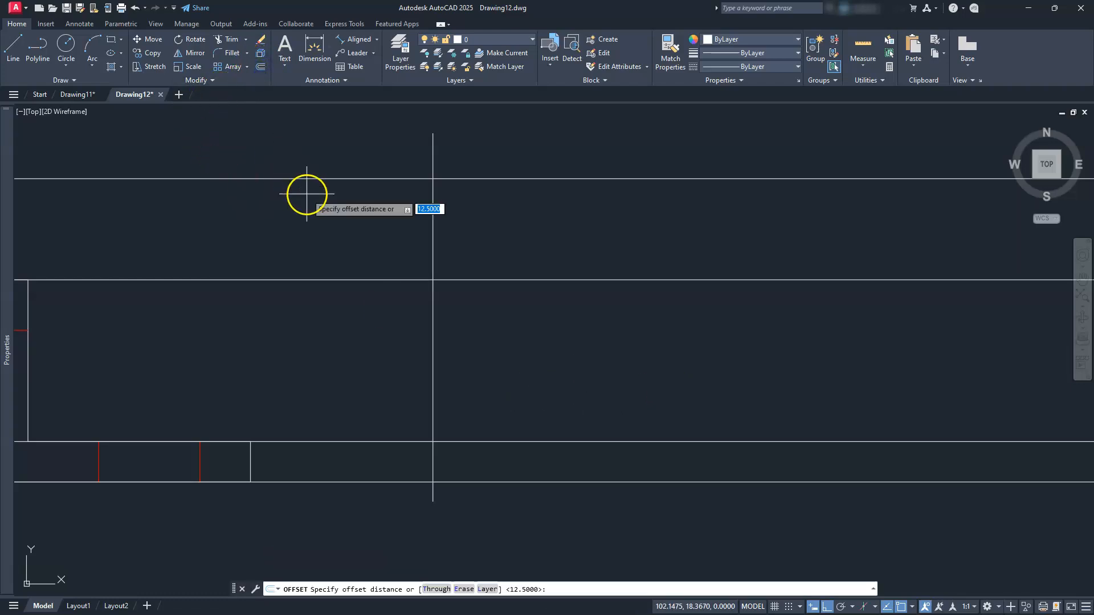
key(Return)
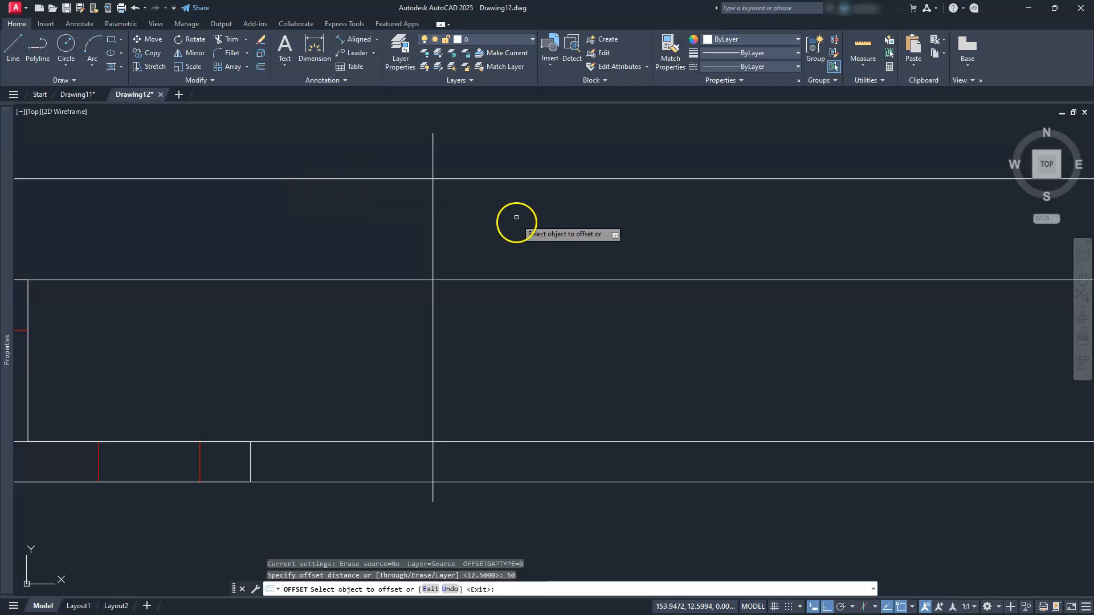
click(433, 227)
click(548, 226)
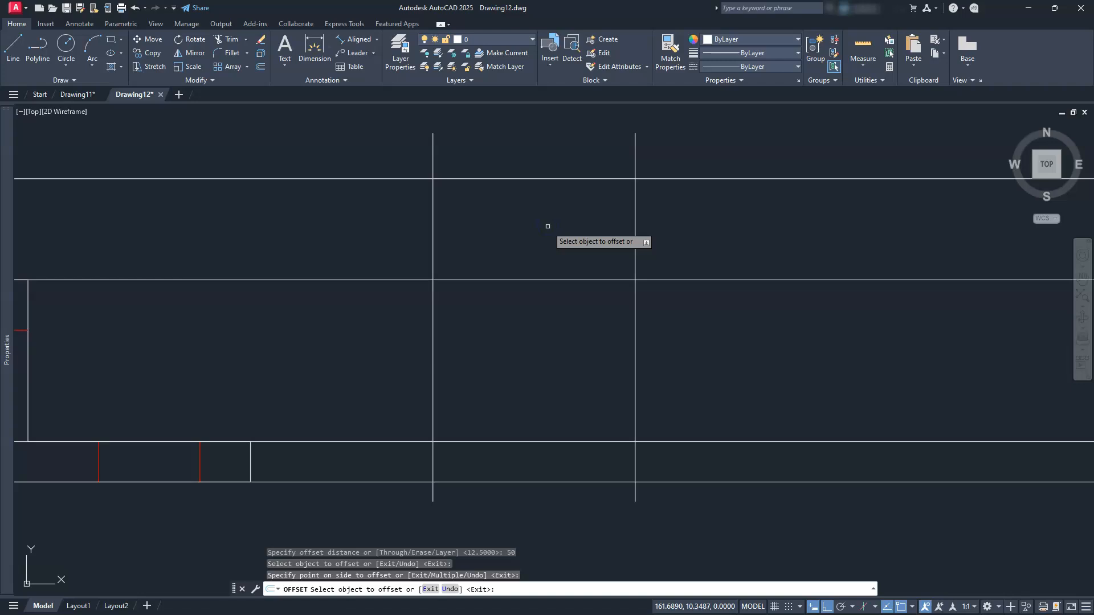
key(Escape)
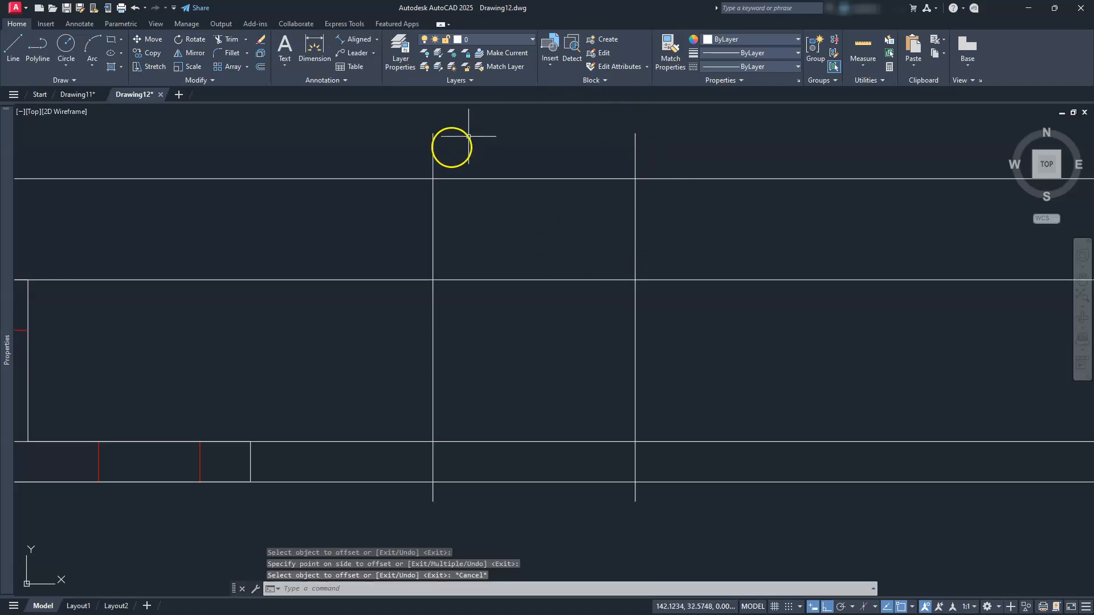
key(Escape)
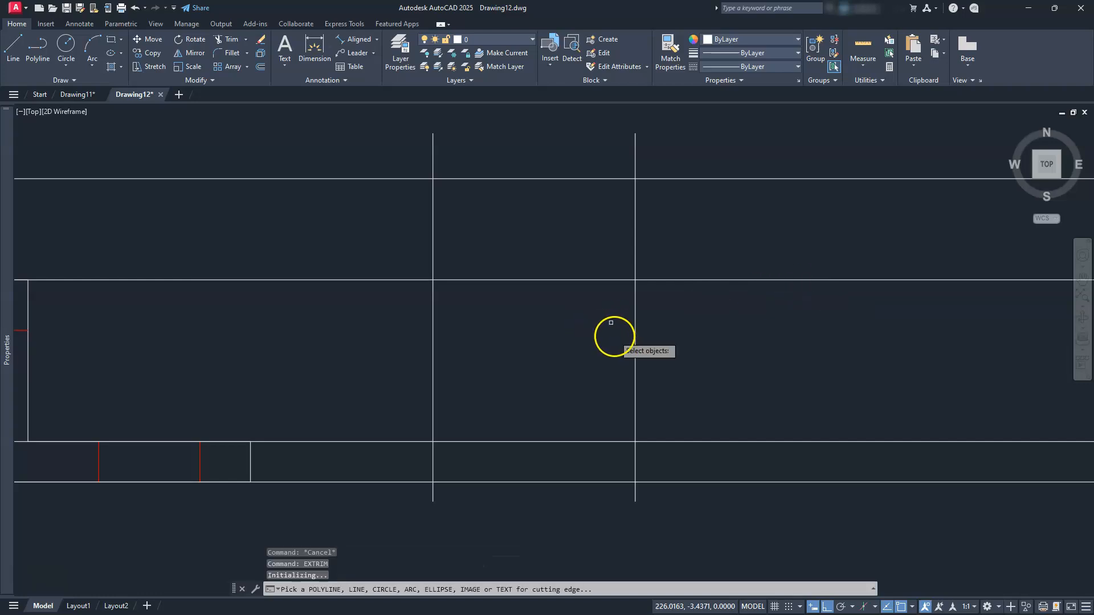
Trim the construction lines outside the right and left vertical boundary lines
click(635, 349)
click(740, 348)
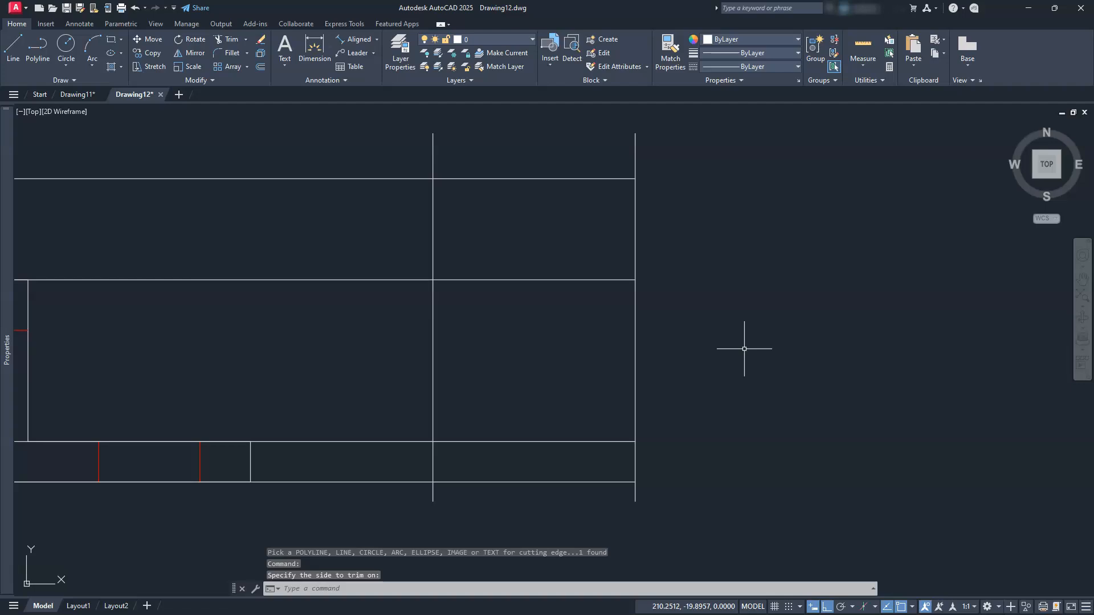
key(Return)
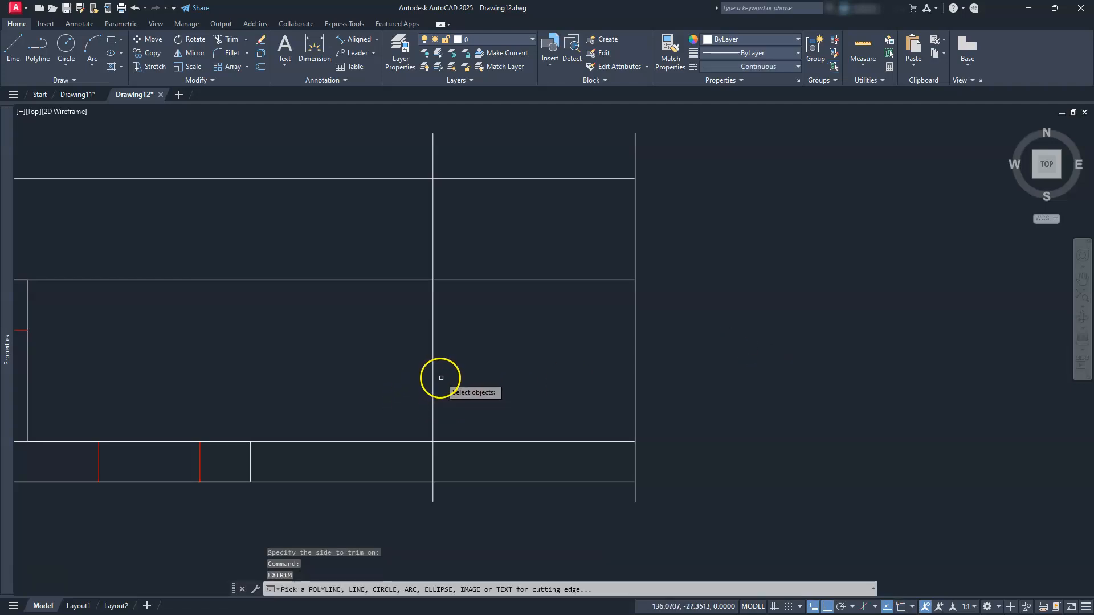
click(433, 398)
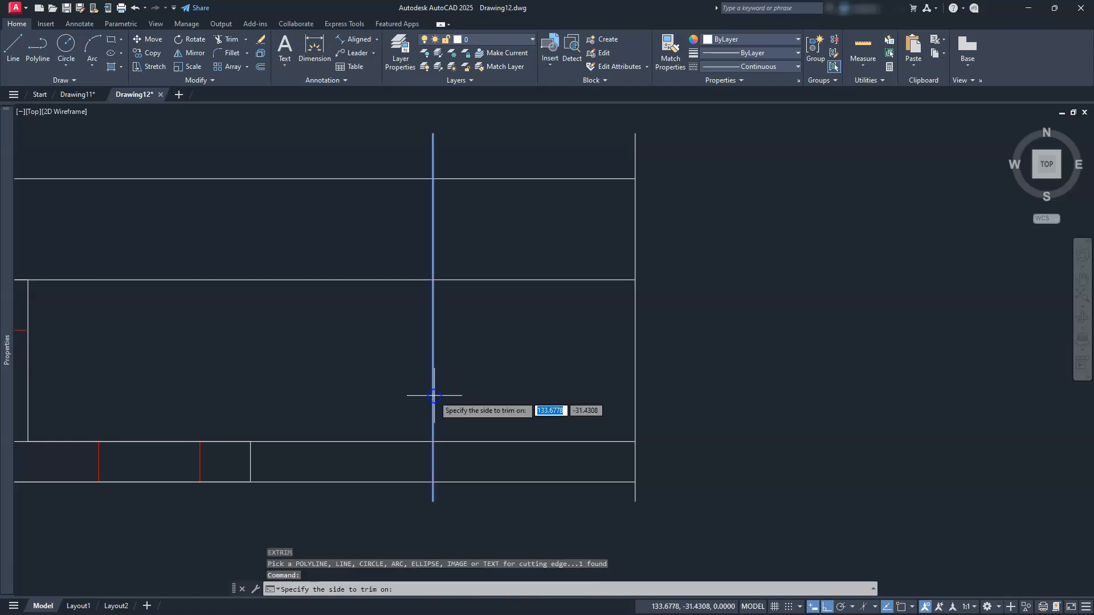
click(338, 387)
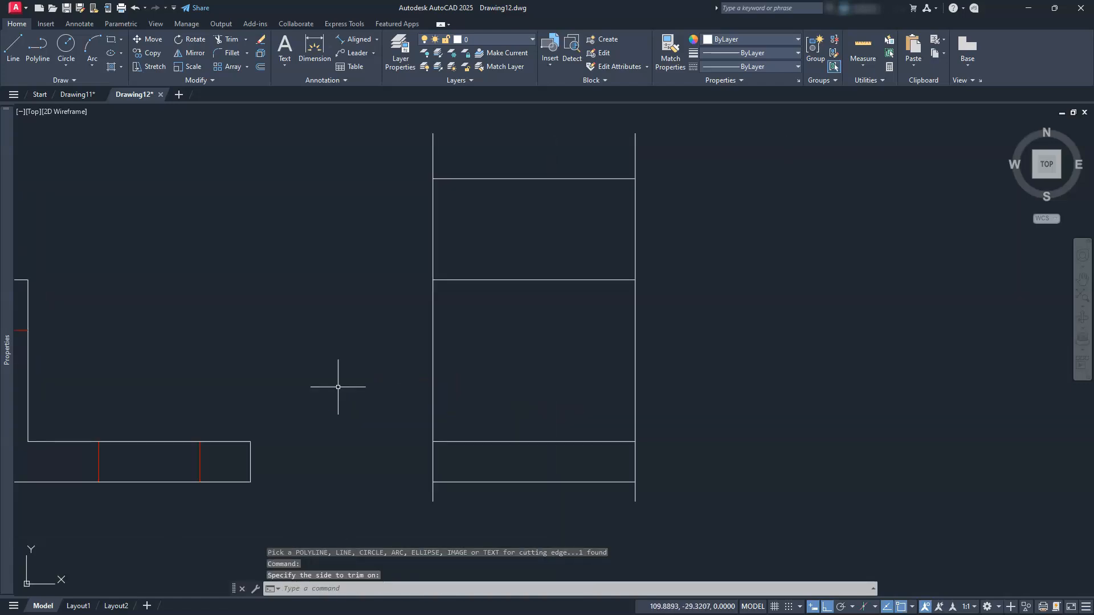
key(Return)
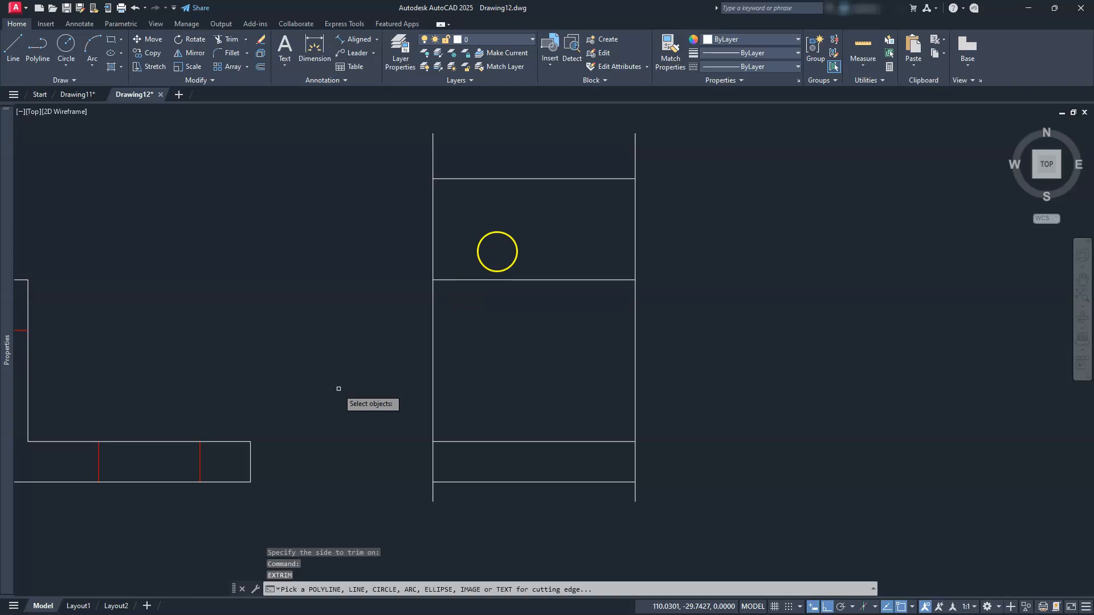
Trim the vertical line ends above the top and below the bottom horizontal lines
click(527, 178)
click(527, 137)
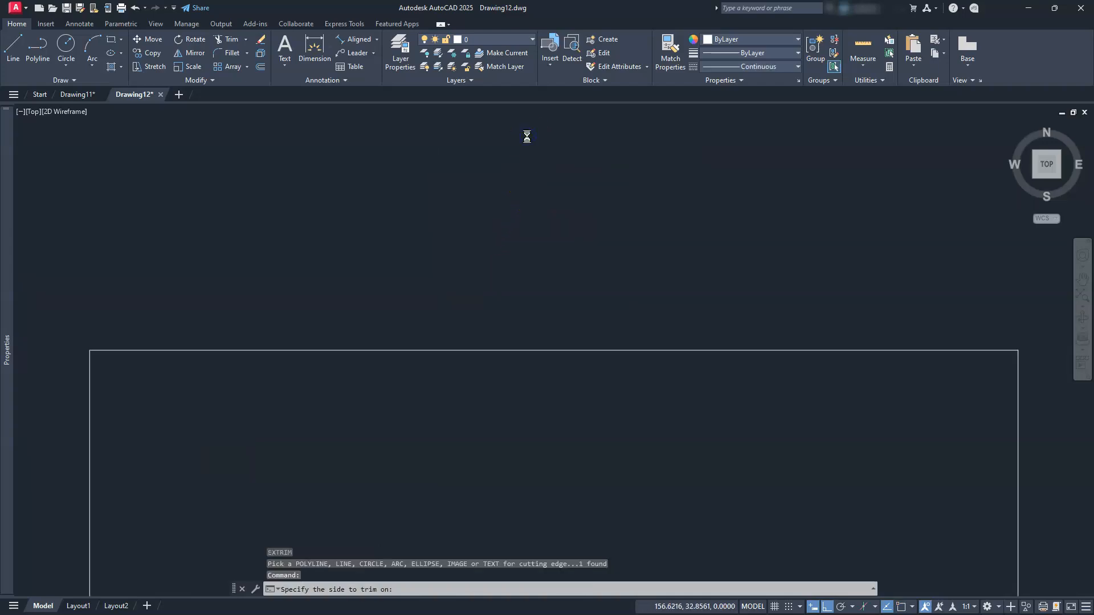
key(Return)
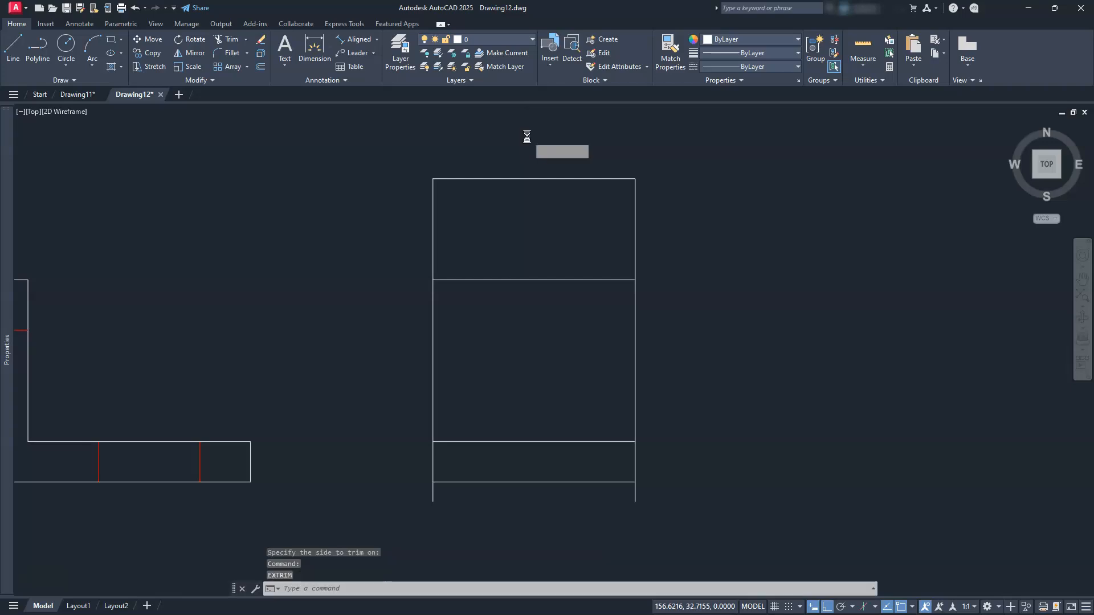
click(575, 482)
click(567, 542)
key(Escape)
key(Escape)
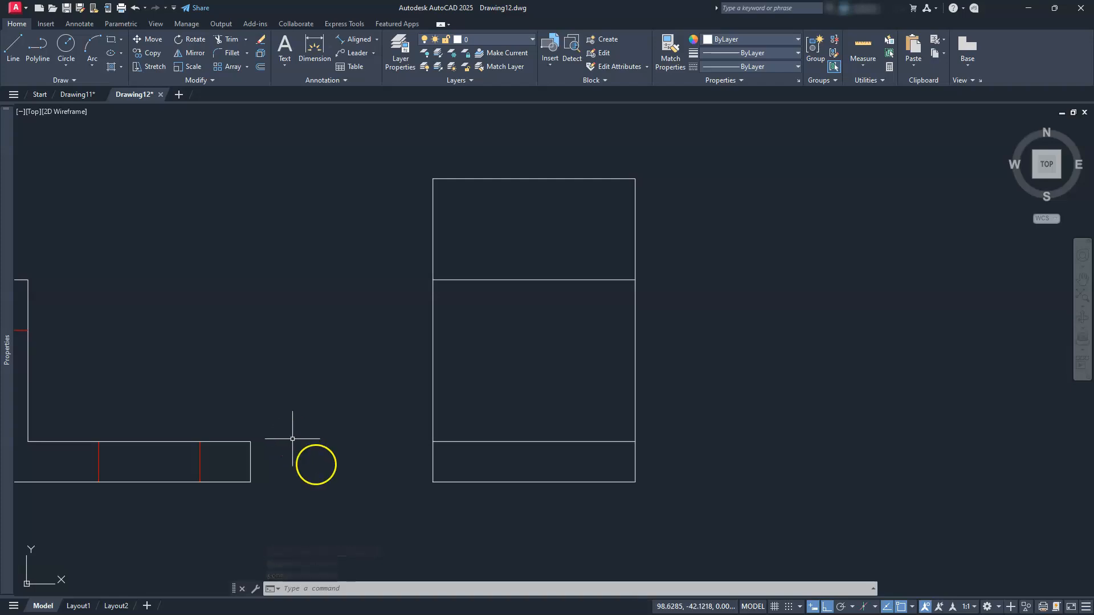
mouse_move(489, 504)
middle_down()
mouse_move(693, 466)
mouse_move(762, 481)
middle_up()
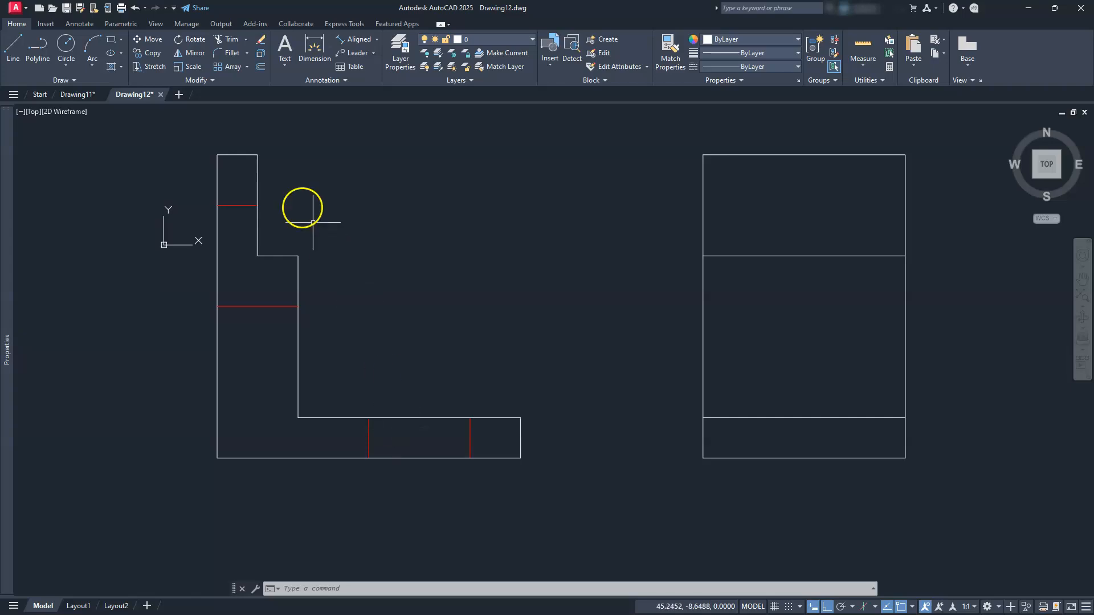
click(145, 54)
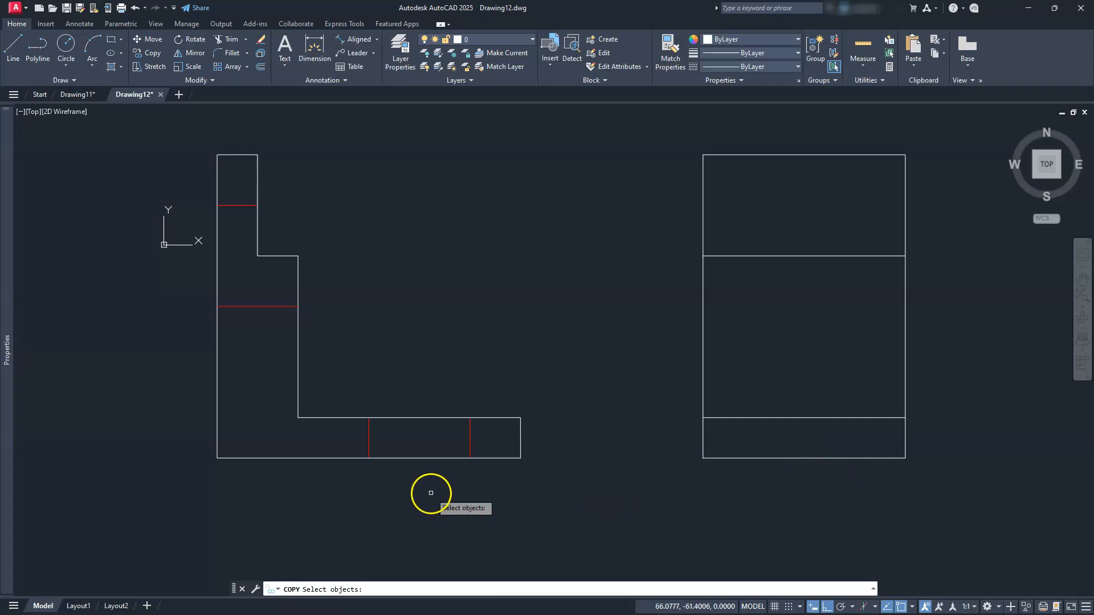
Select the two red hidden lines in the front view's bottom leg for copying
shift+right_click(458, 352)
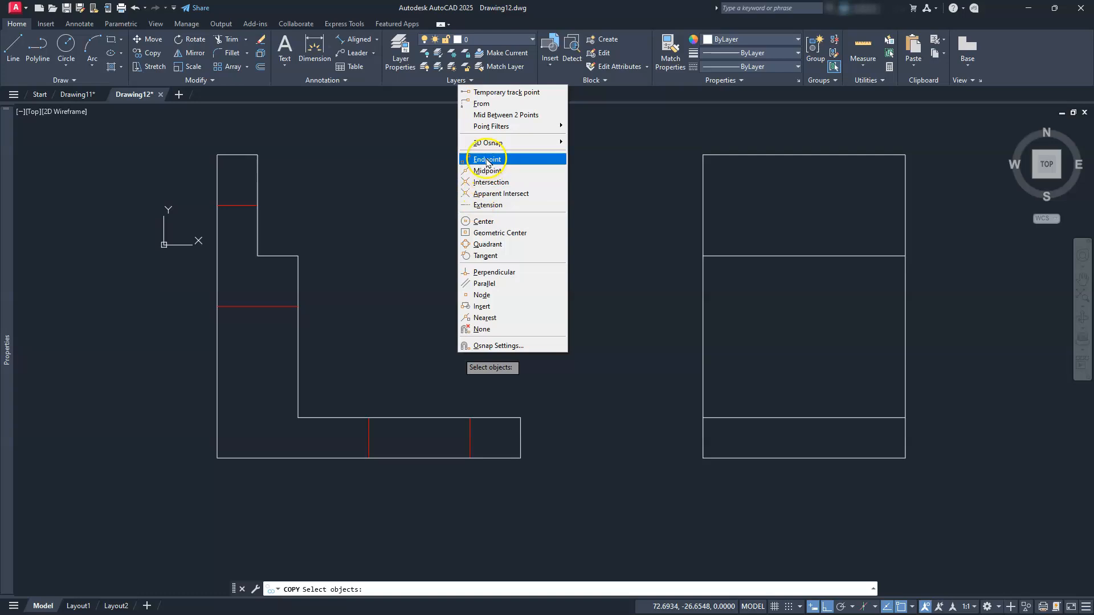
click(503, 117)
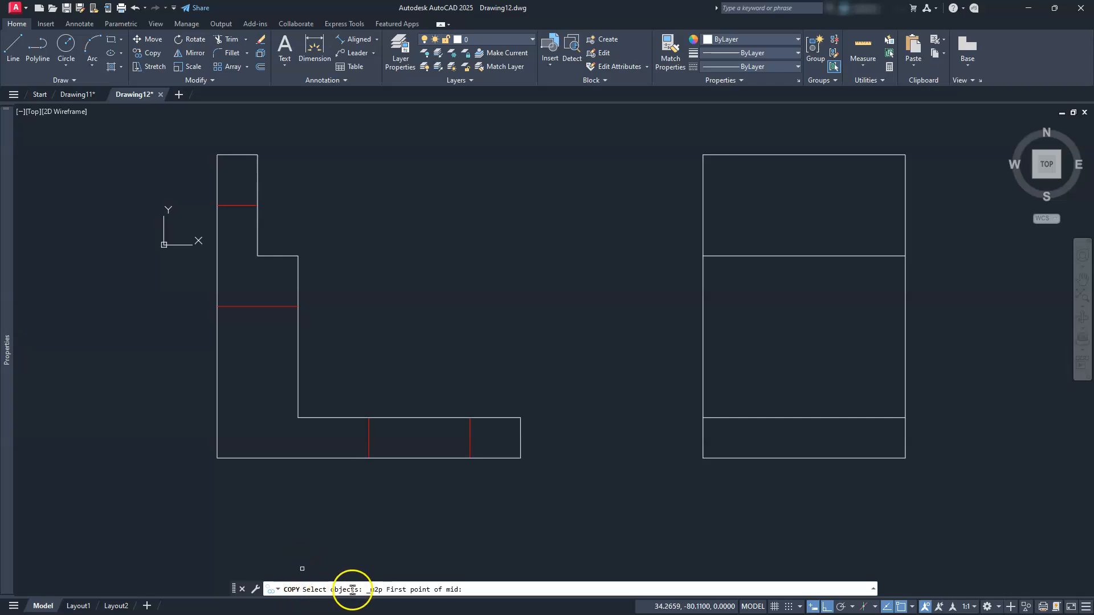
key(Escape)
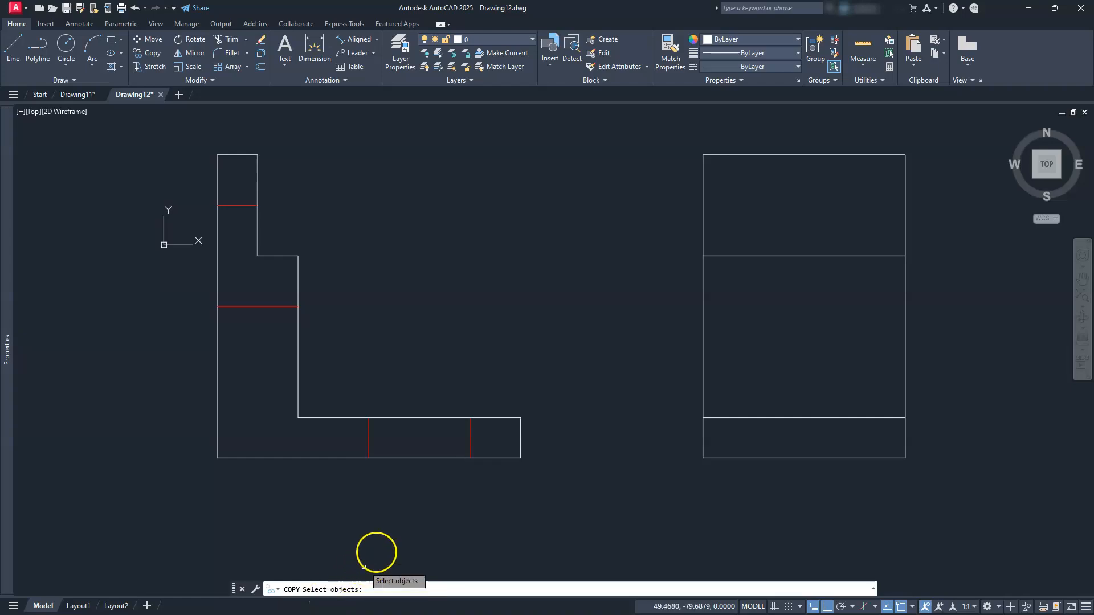
click(484, 435)
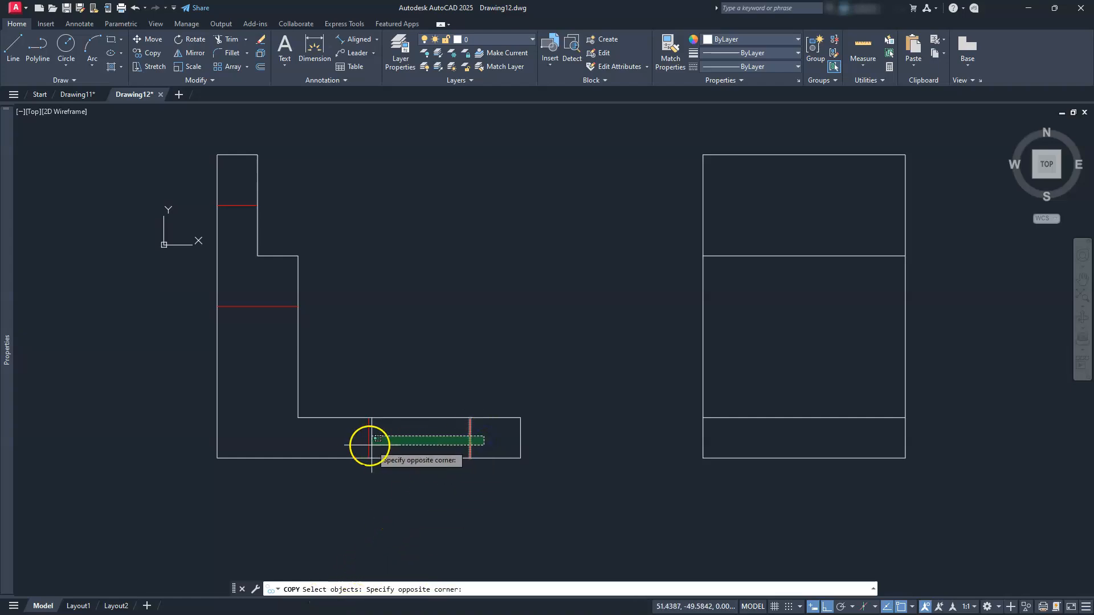
click(363, 444)
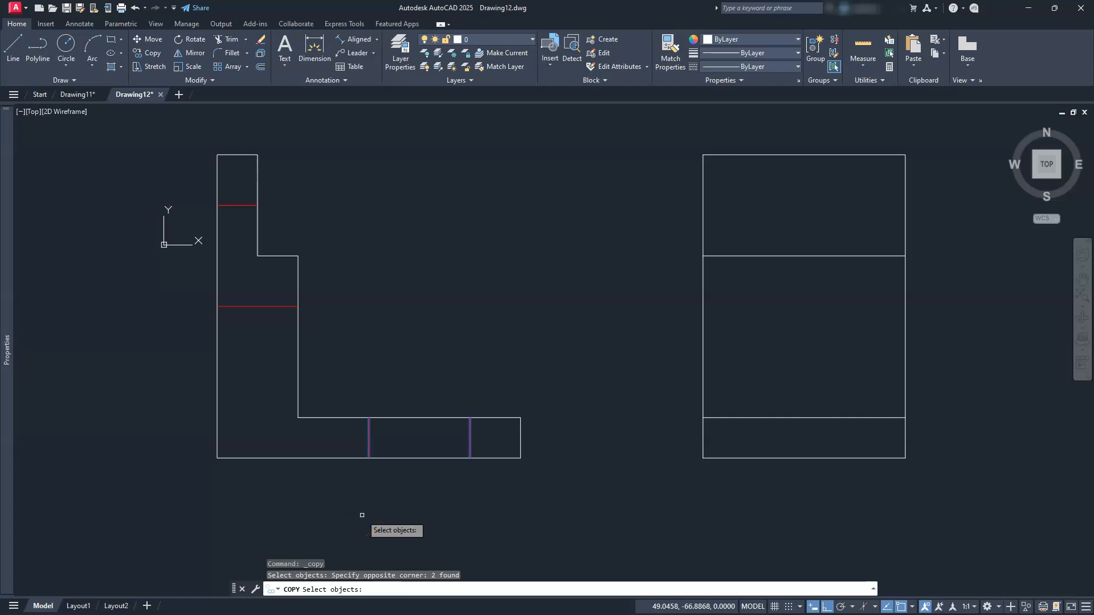
key(Return)
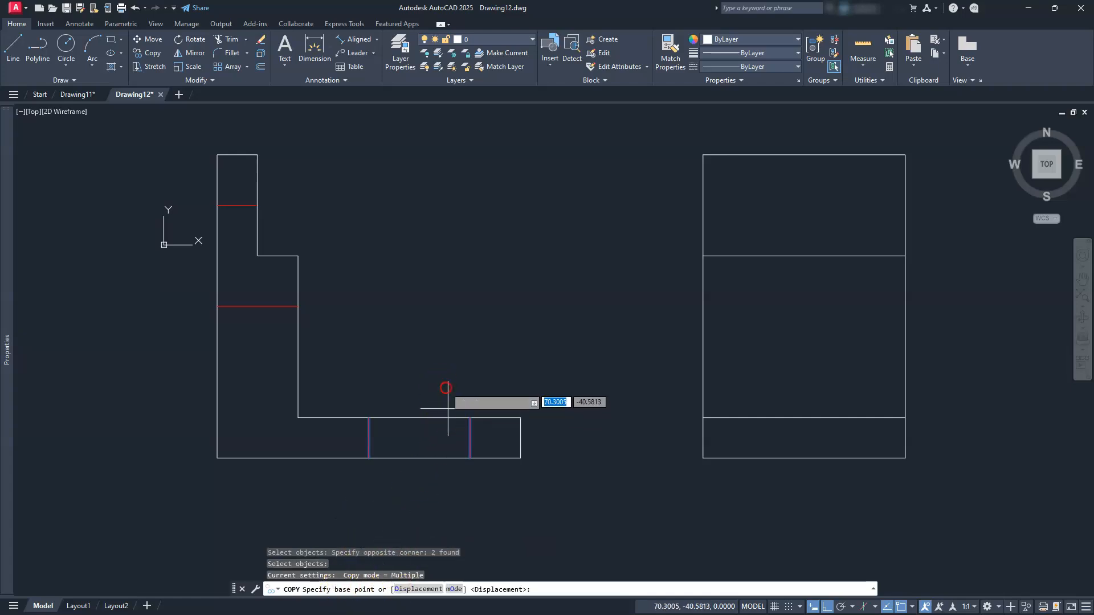
Copy them into the side view's base, using the midpoint between their bottoms as base point
shift+right_click(445, 388)
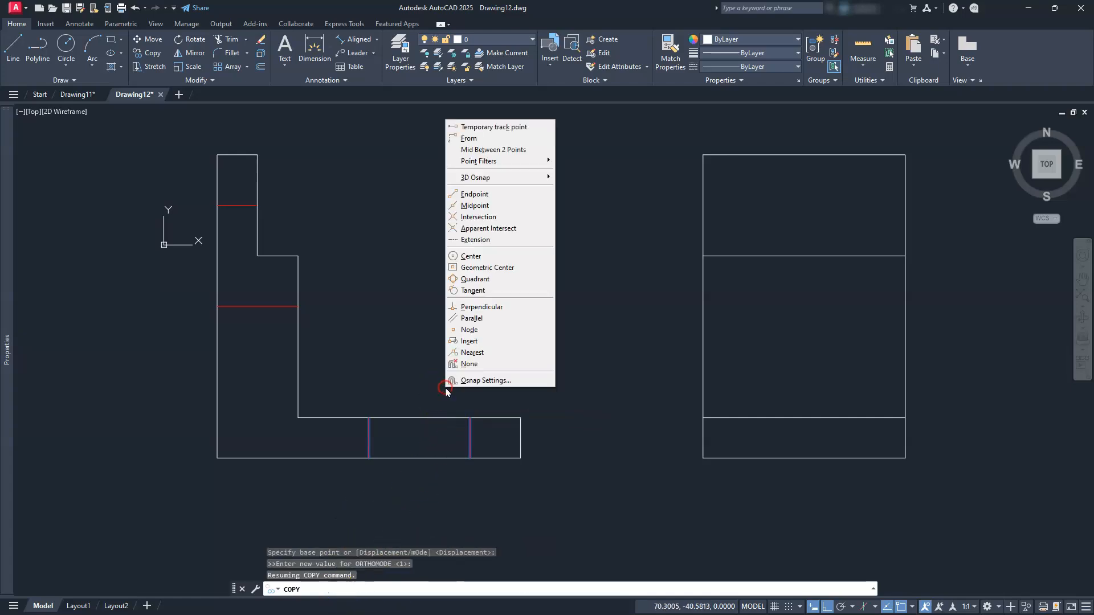
click(513, 151)
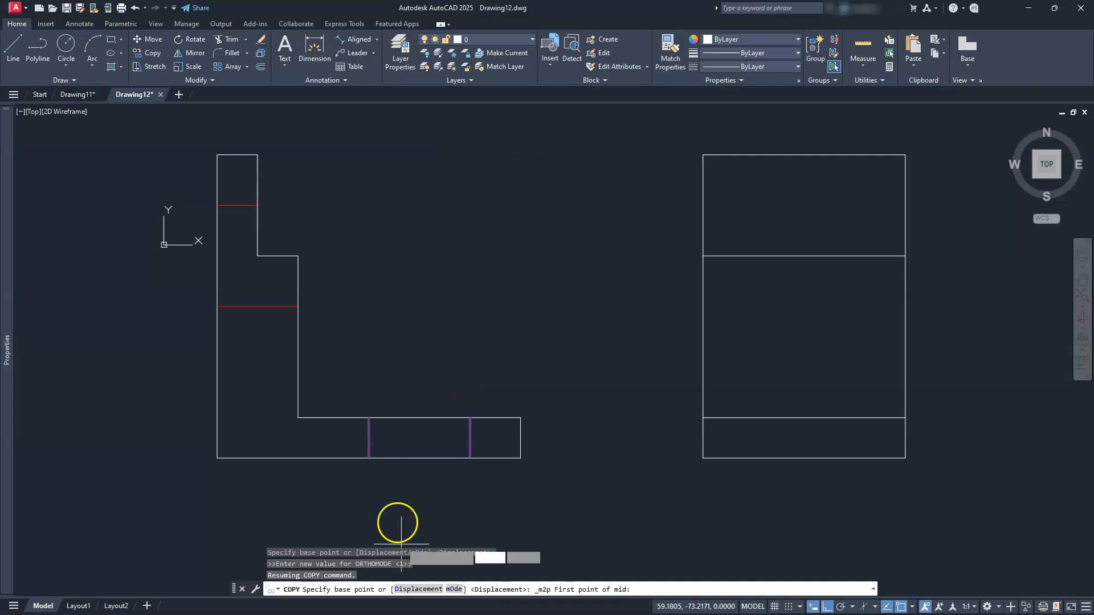
click(369, 457)
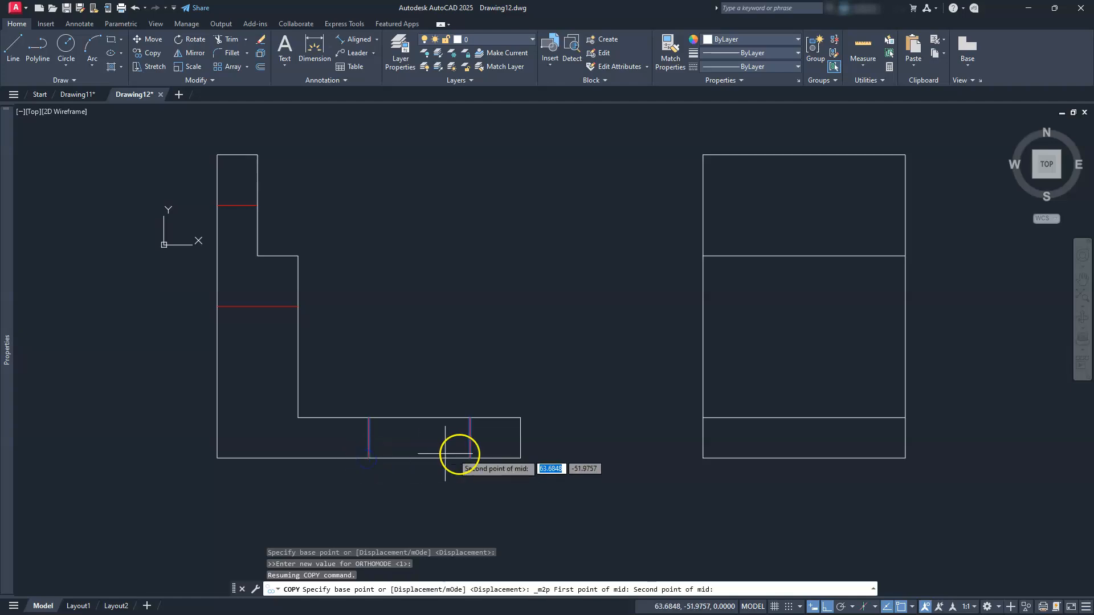
click(470, 456)
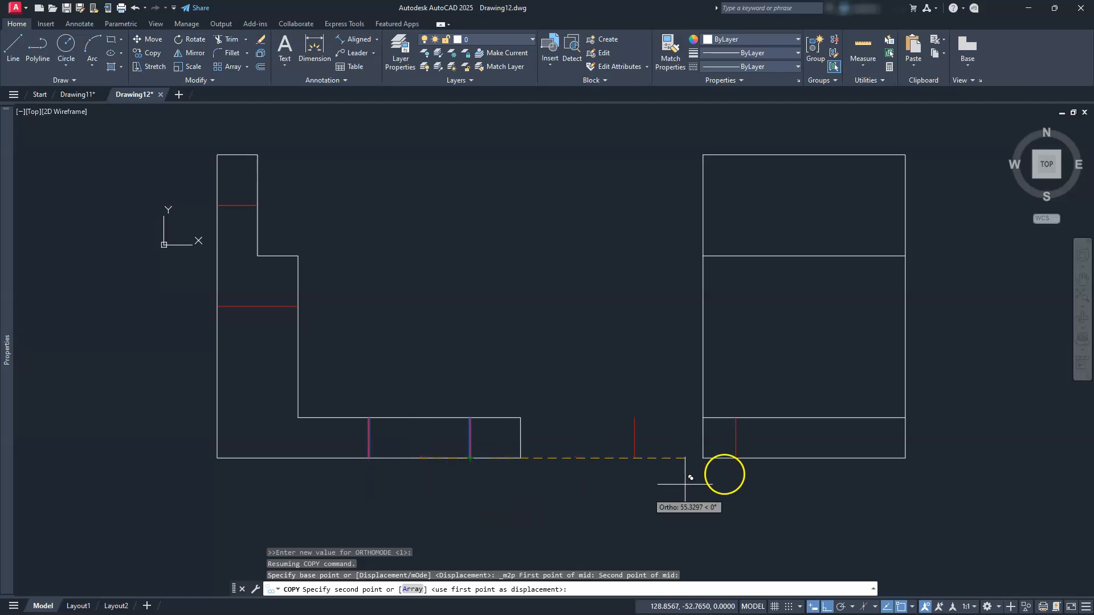
click(813, 450)
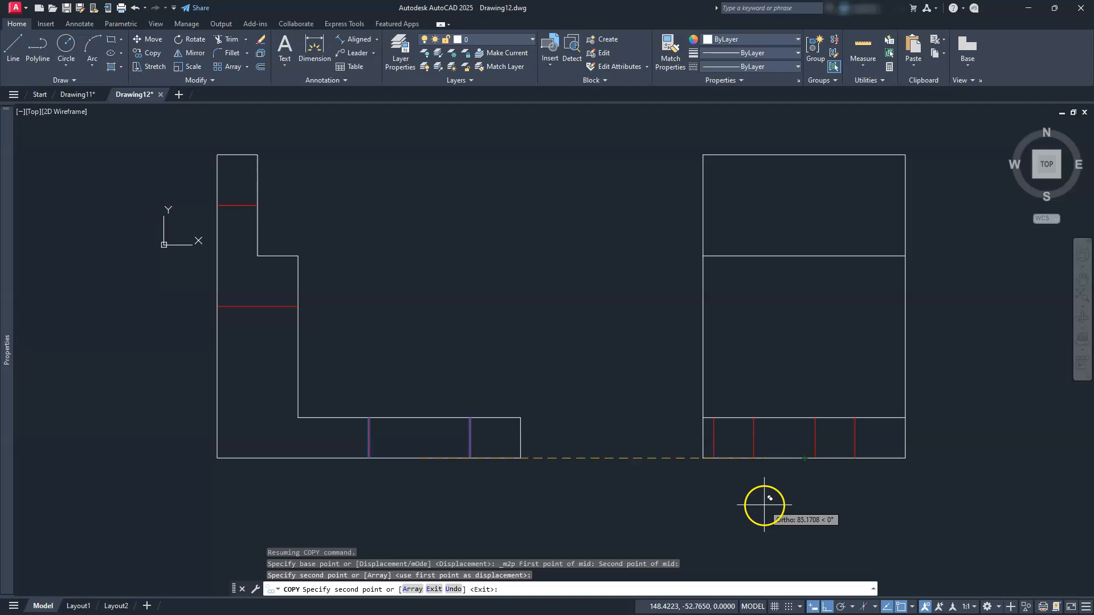
key(Escape)
mouse_move(761, 459)
middle_down()
mouse_move(578, 479)
mouse_move(512, 459)
middle_up()
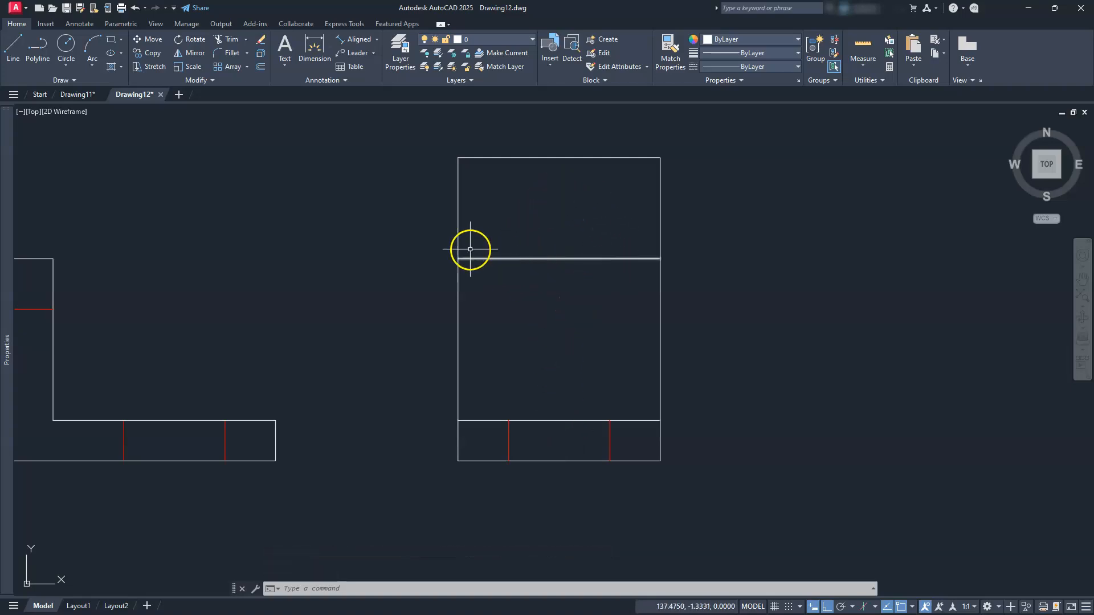
middle_drag(609, 236, 624, 267)
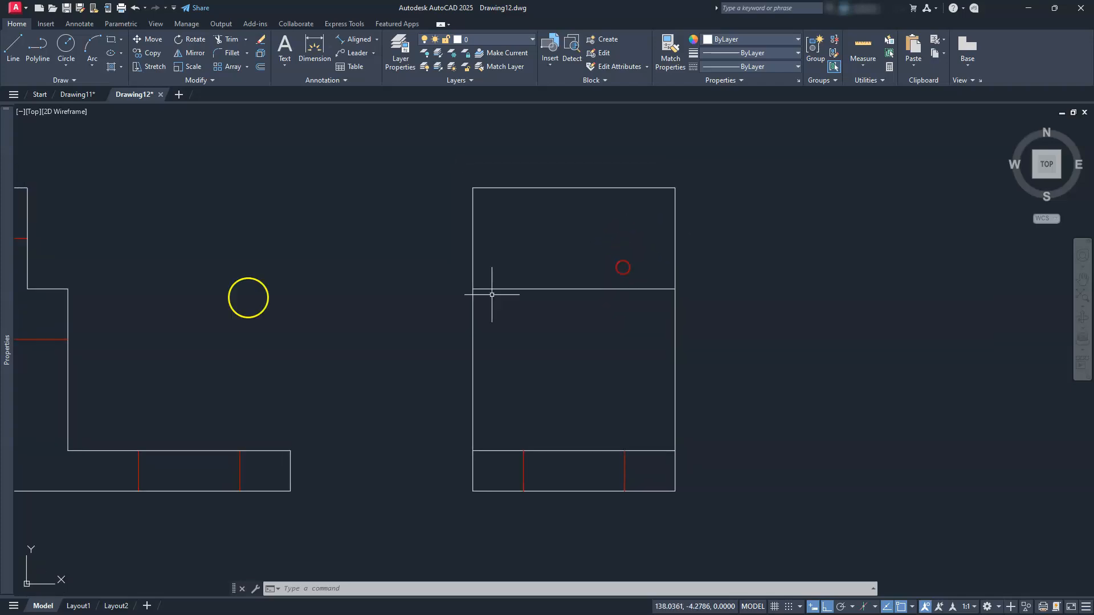
Draw a 25-diameter circle centred on the side view's upper horizontal line
click(71, 70)
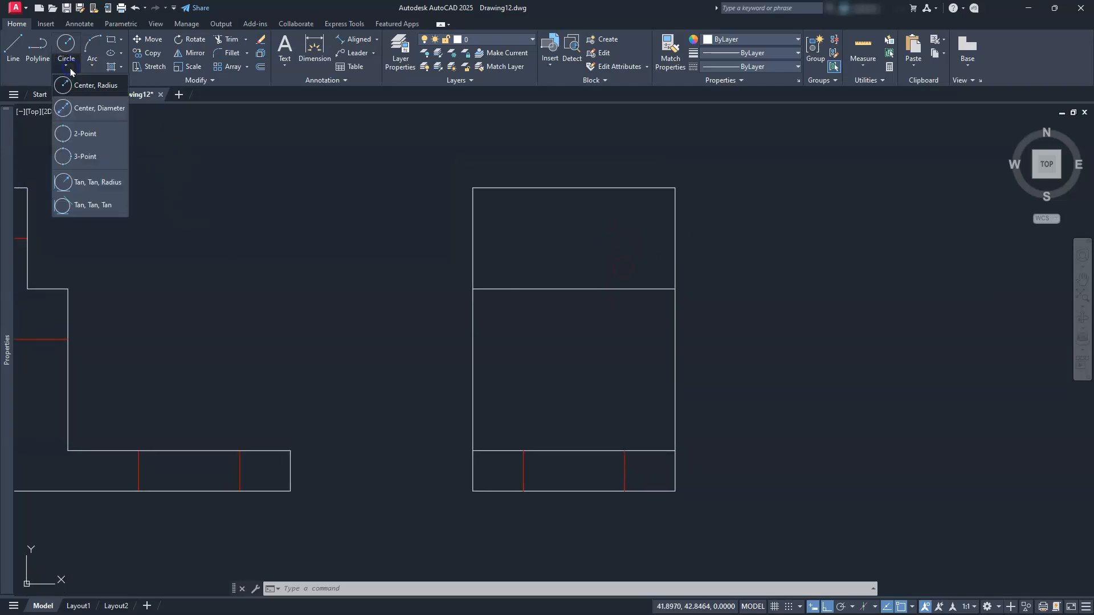
click(83, 112)
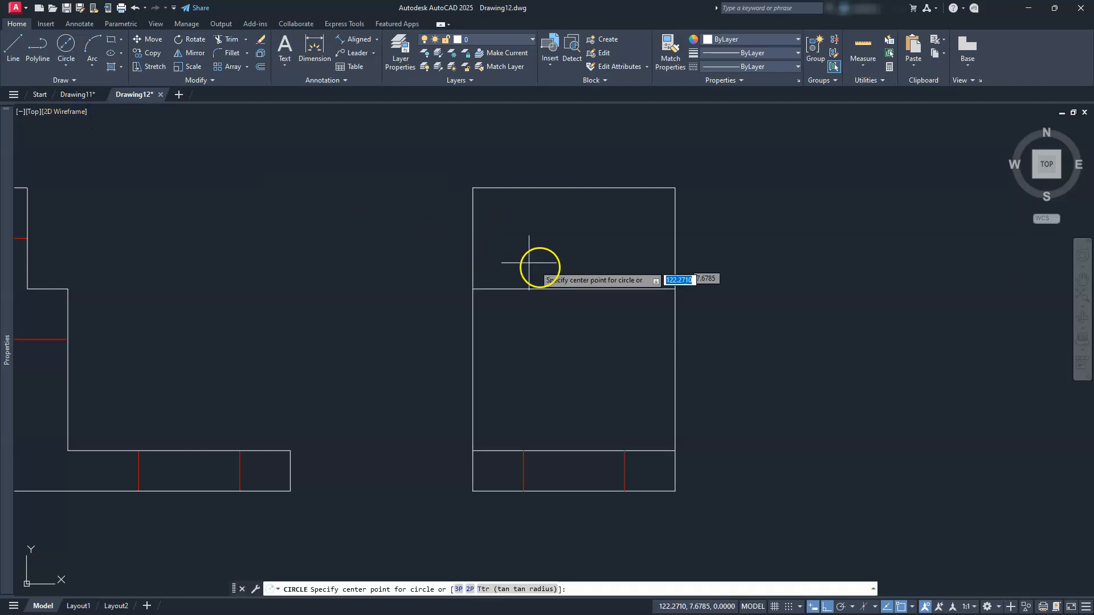
click(568, 288)
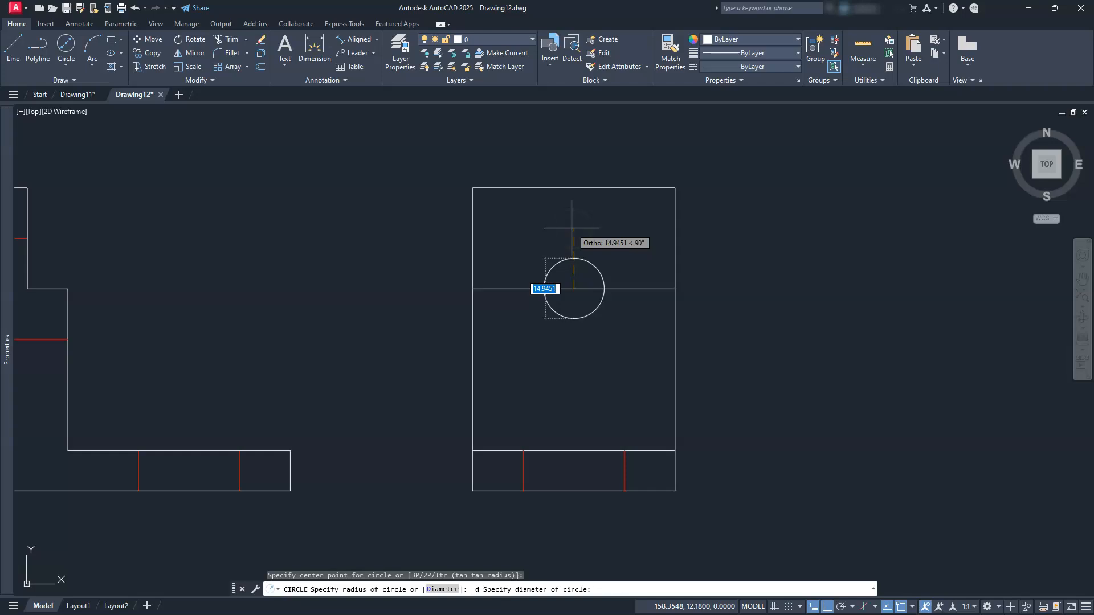
text(25)
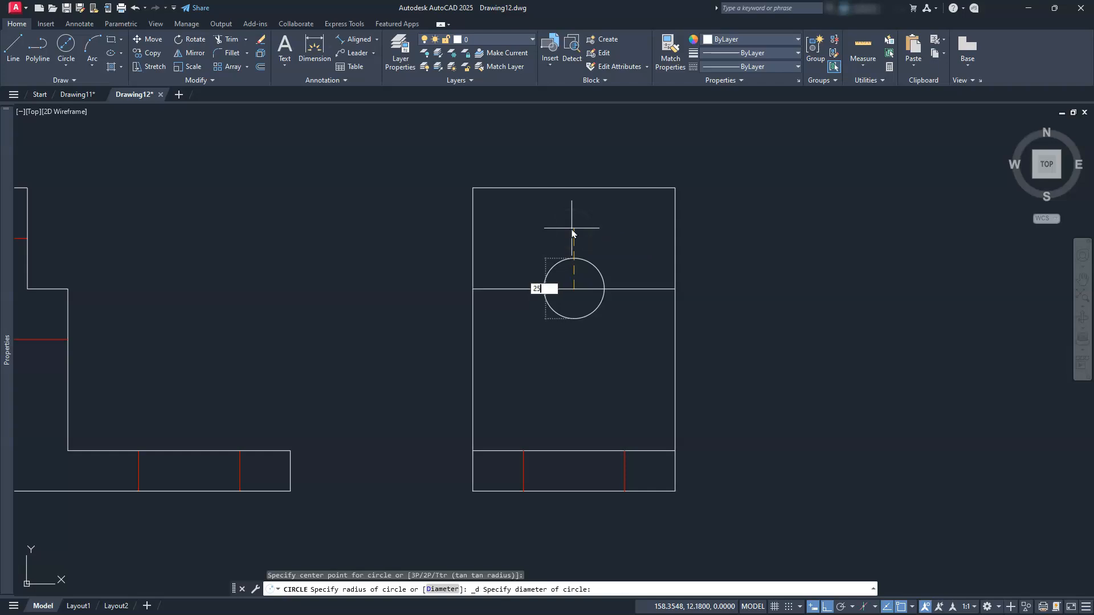
key(Return)
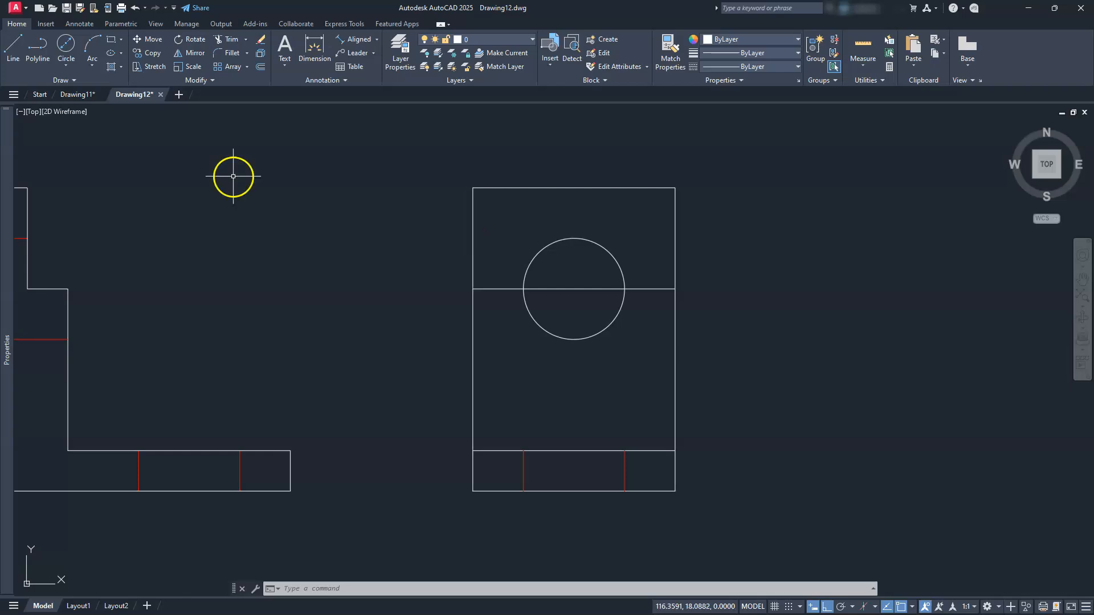
click(66, 63)
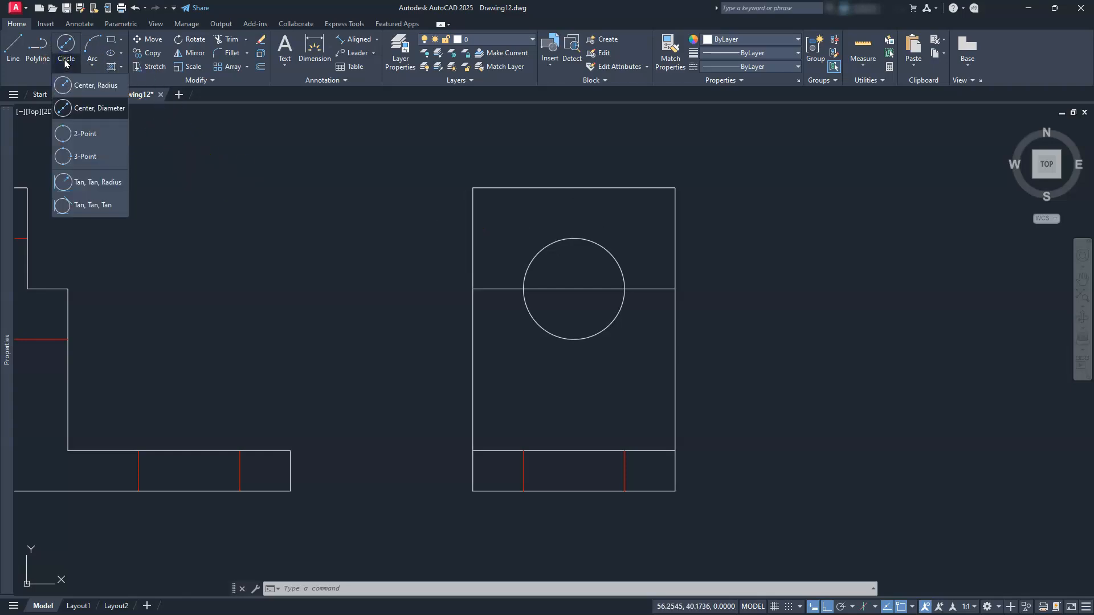
click(78, 86)
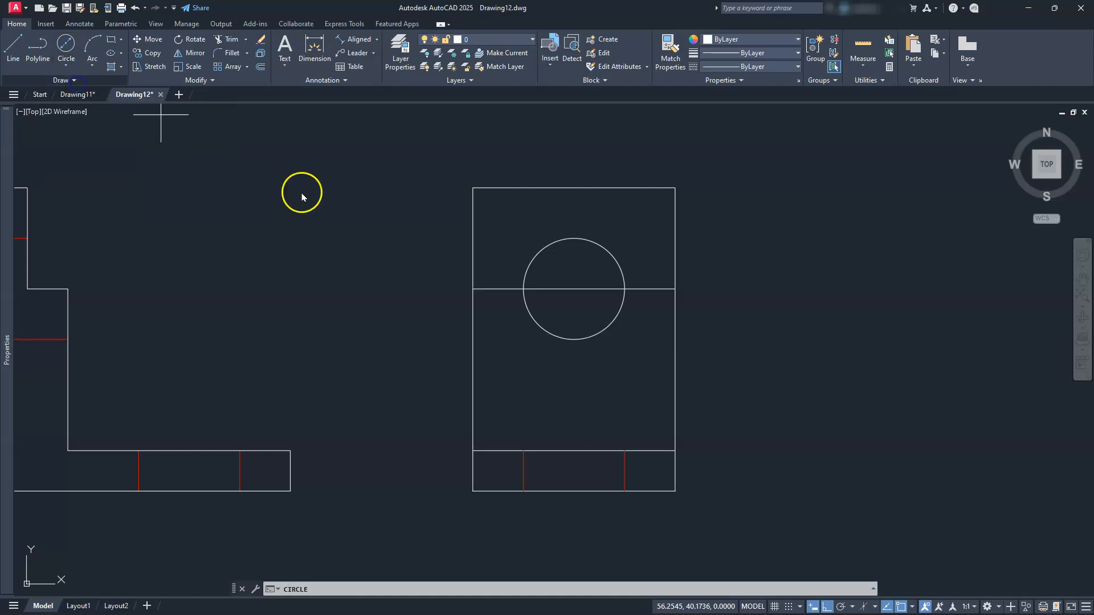
click(573, 287)
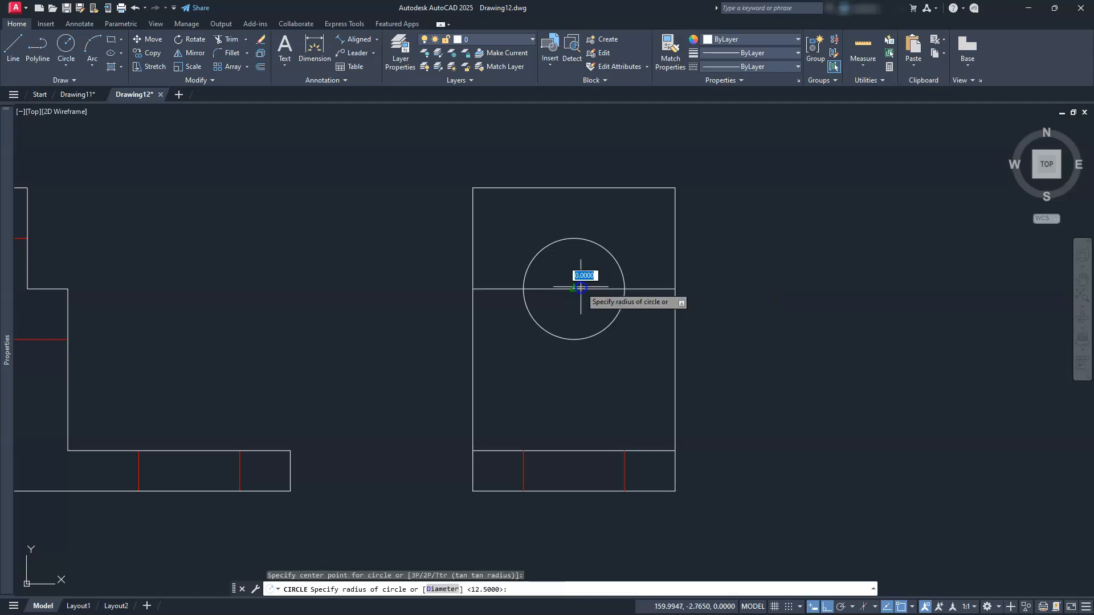
click(675, 288)
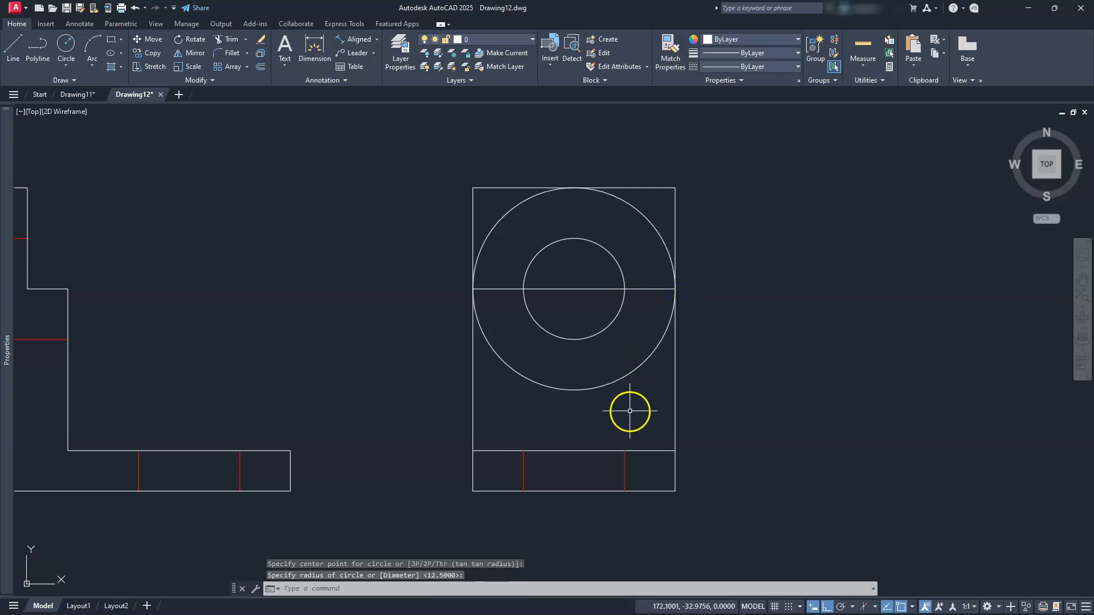
click(620, 379)
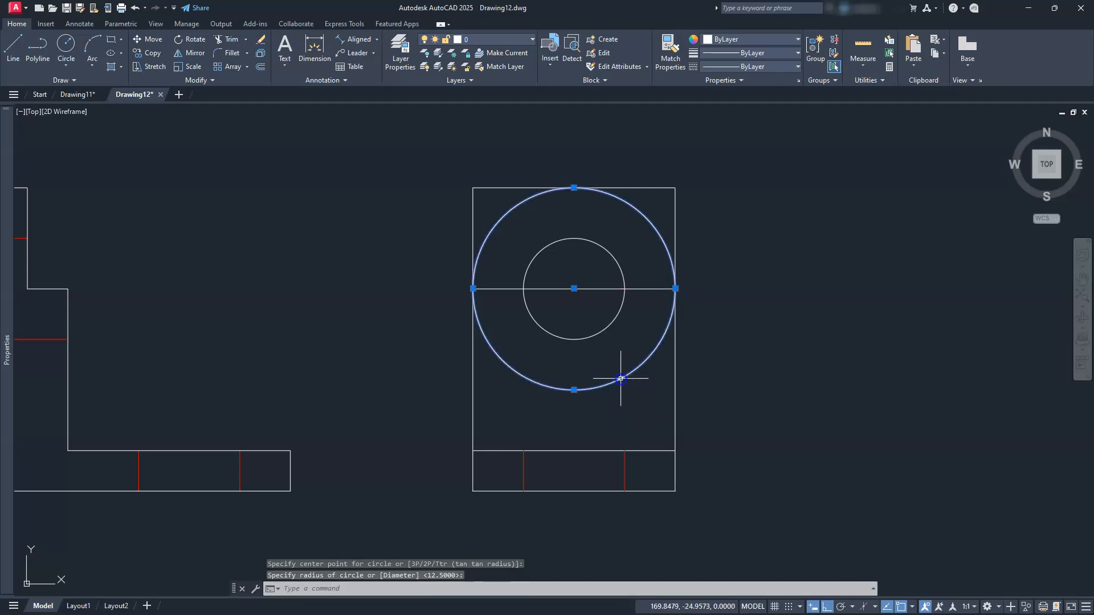
key(Delete)
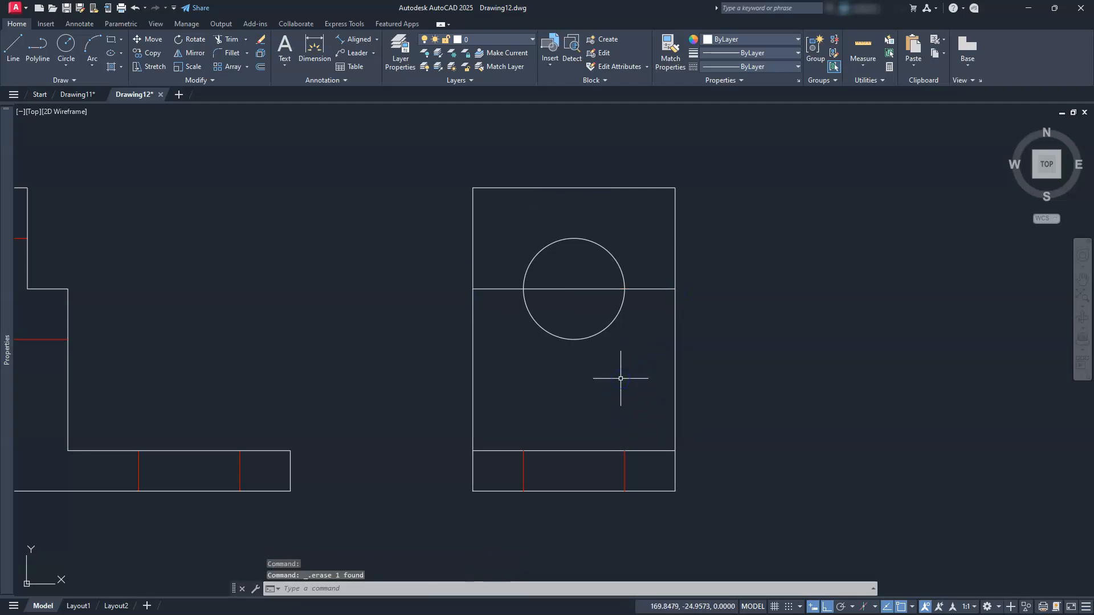
click(65, 67)
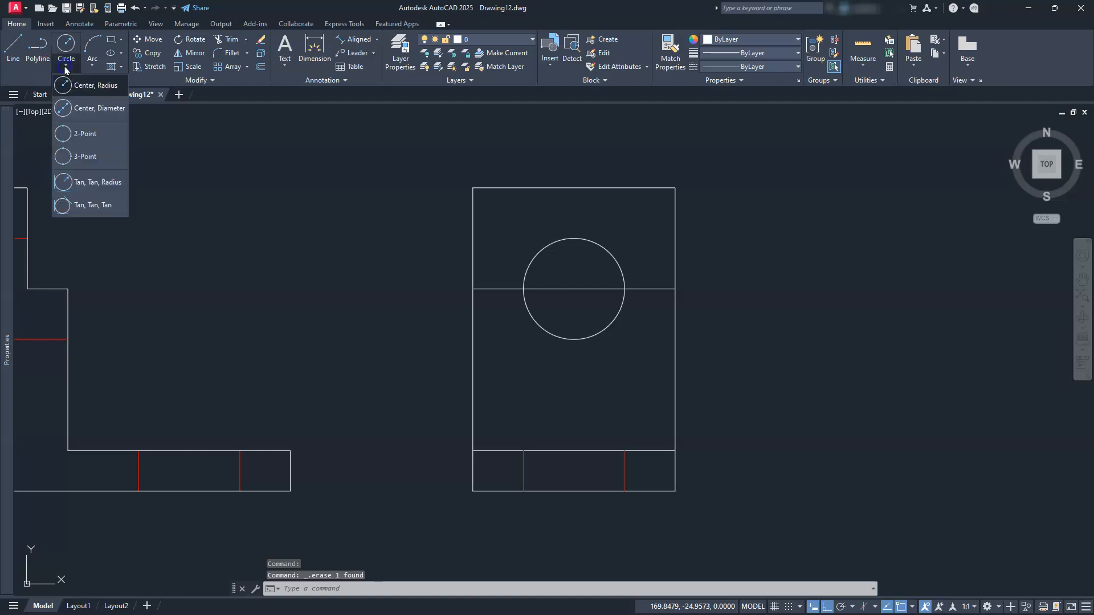
click(84, 133)
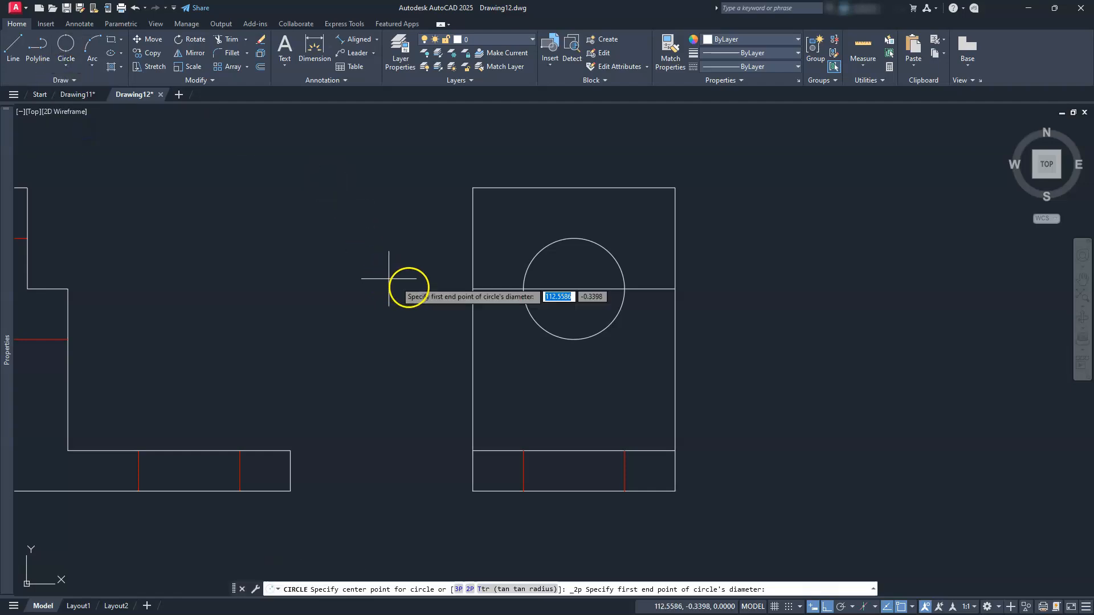
click(472, 289)
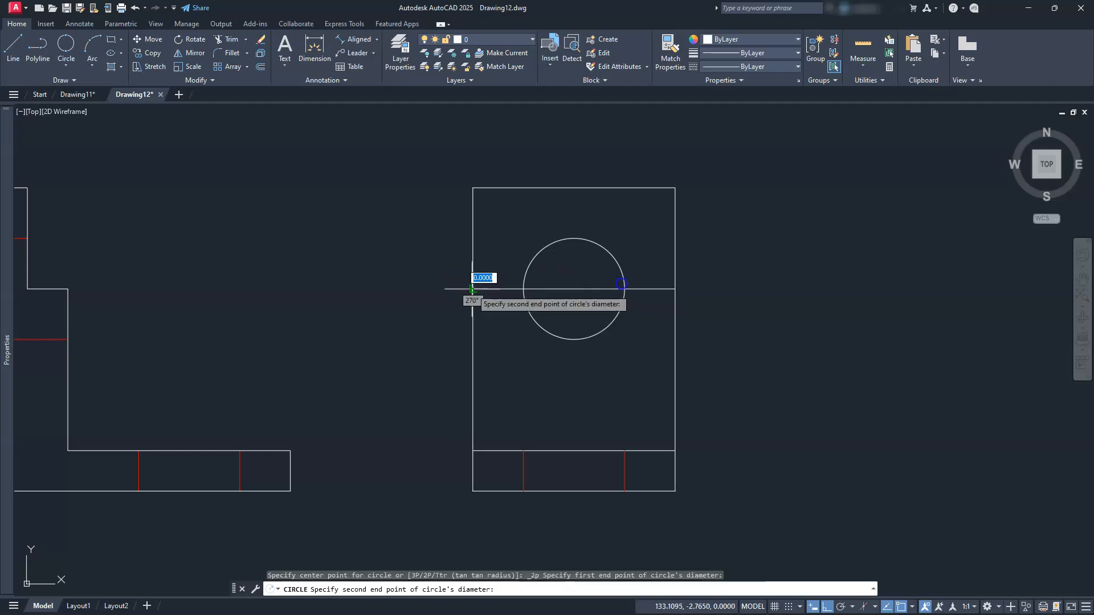
click(673, 289)
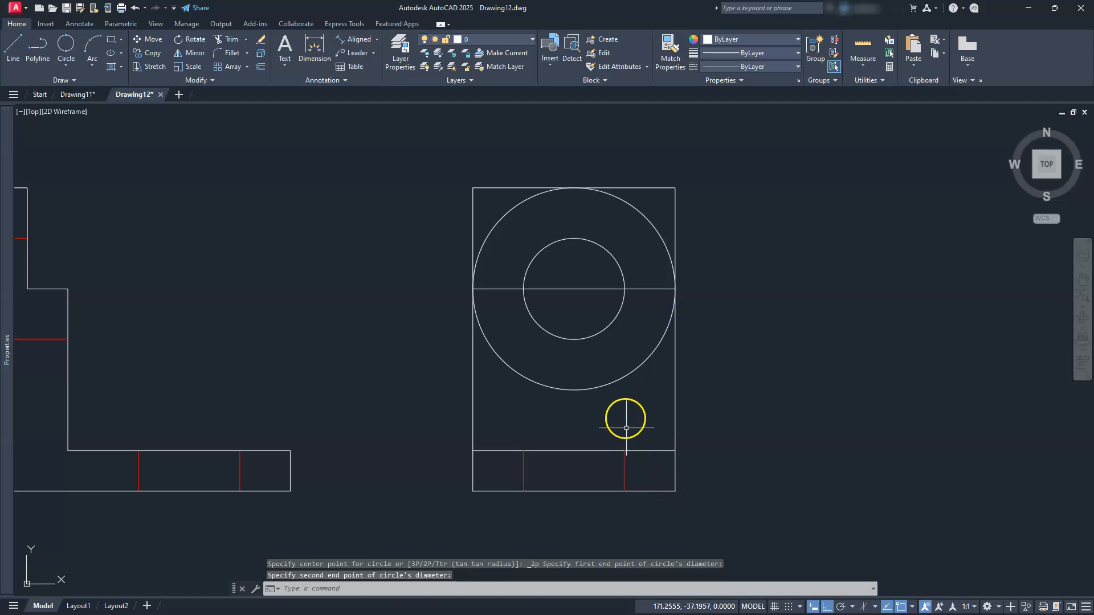
click(620, 380)
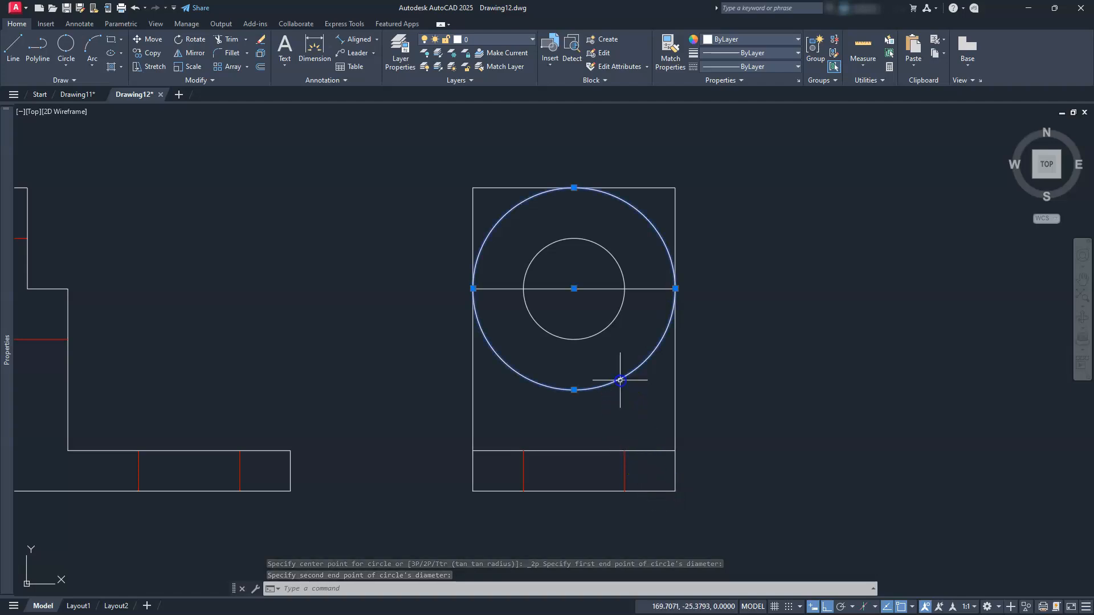
key(Delete)
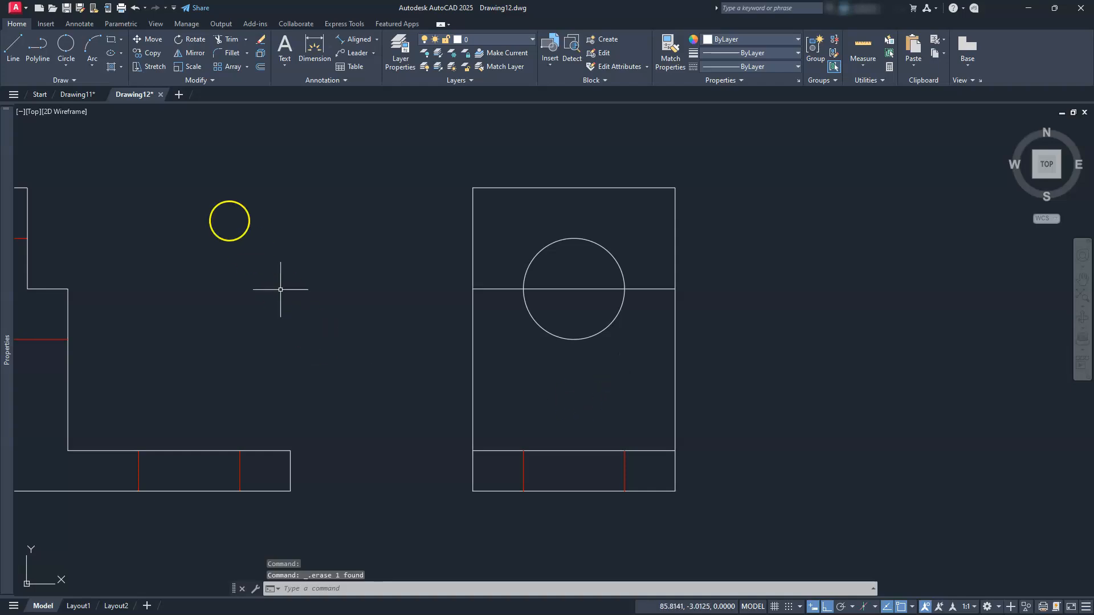
click(87, 67)
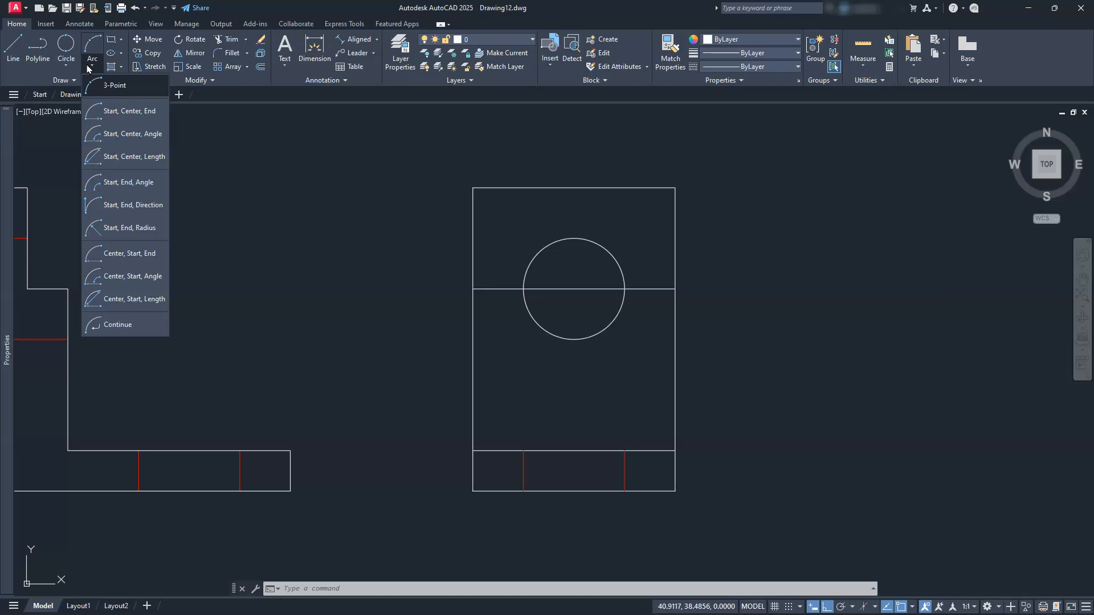
Draw a radius-25 arc between the edge midpoints, then delete the front view's top semicircular arc
click(137, 228)
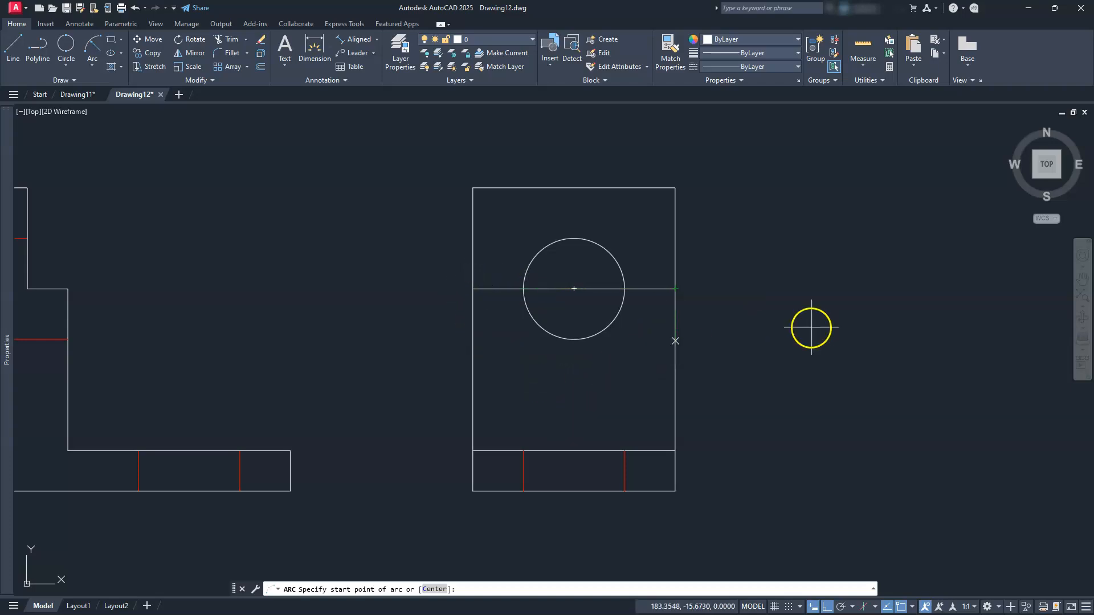
scroll(796, 330, up, 2)
scroll(796, 330, down, 2)
middle_drag(592, 302, 570, 354)
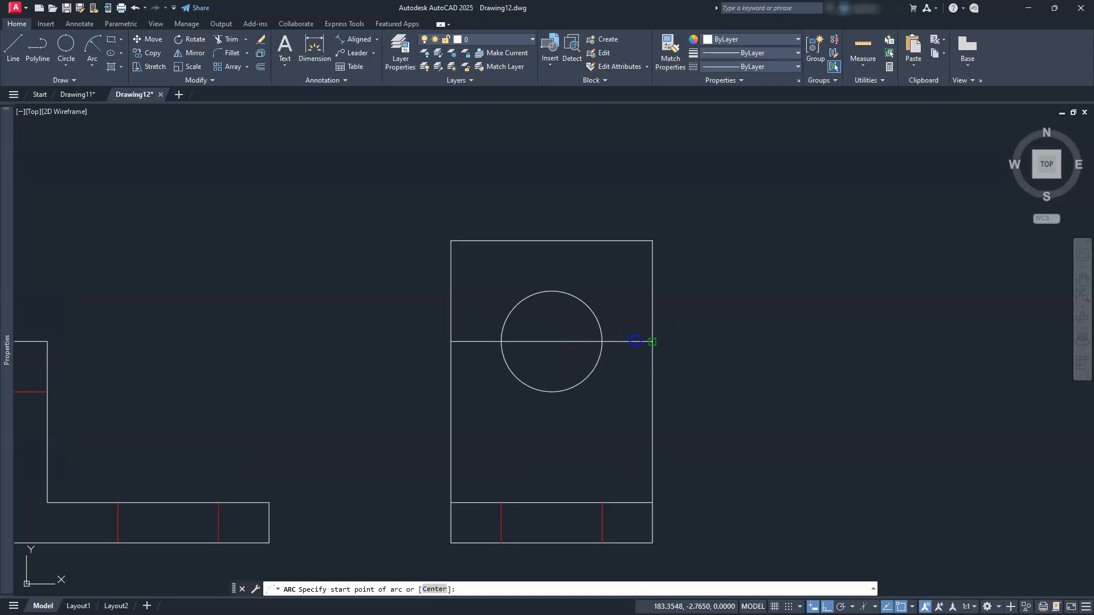
click(652, 341)
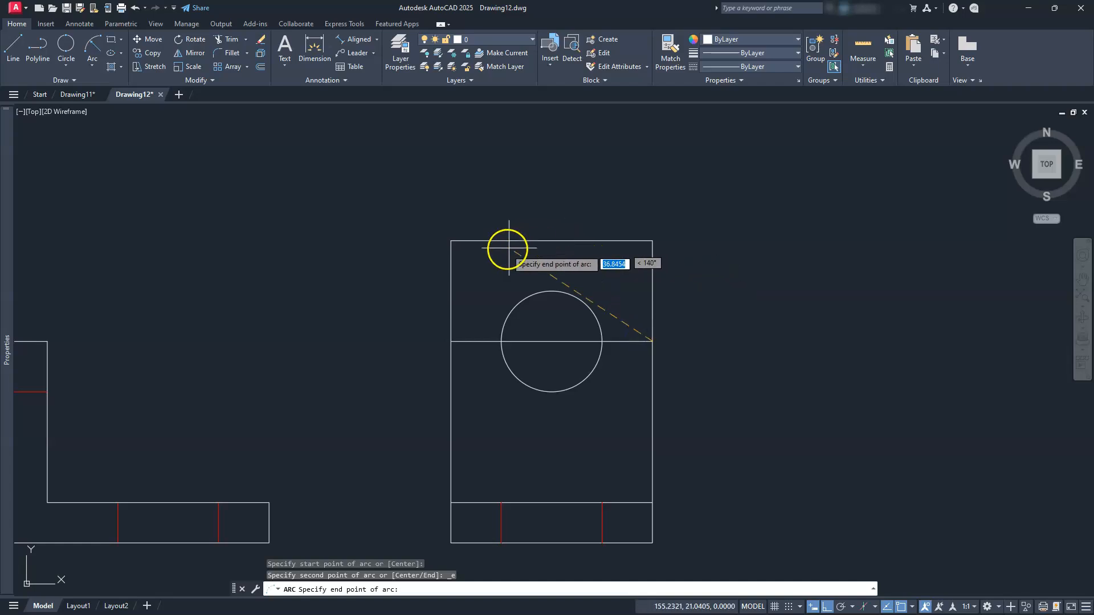
click(456, 341)
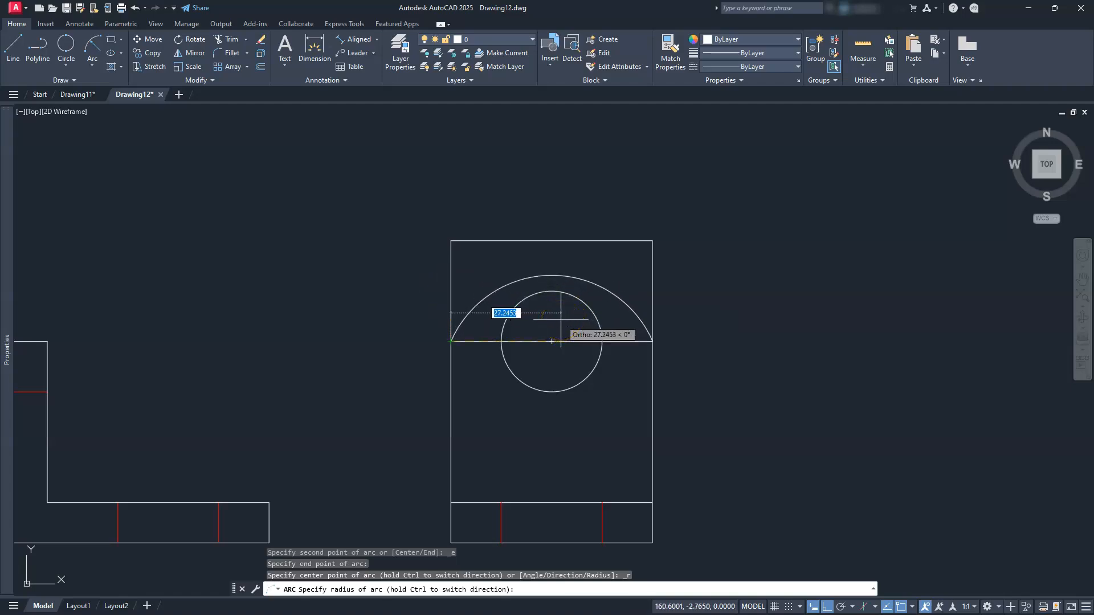
text(25)
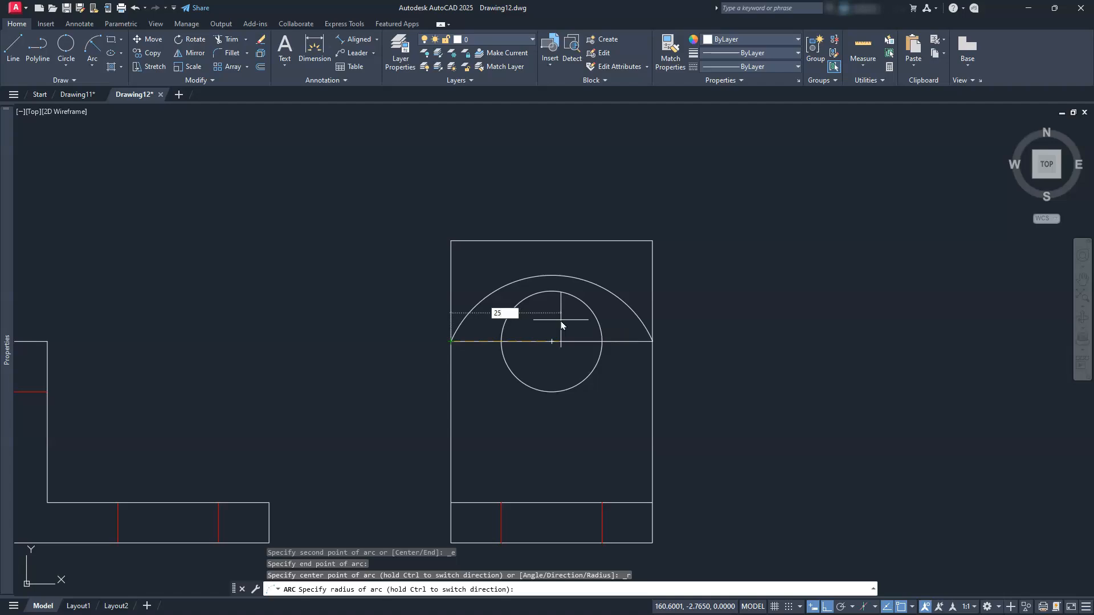
key(Return)
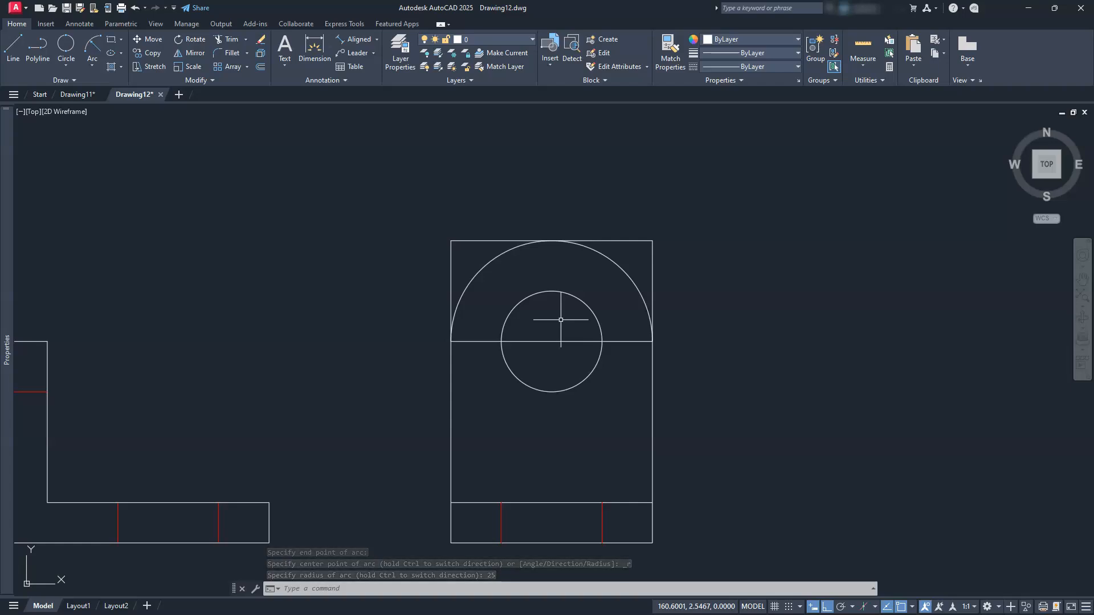
click(630, 278)
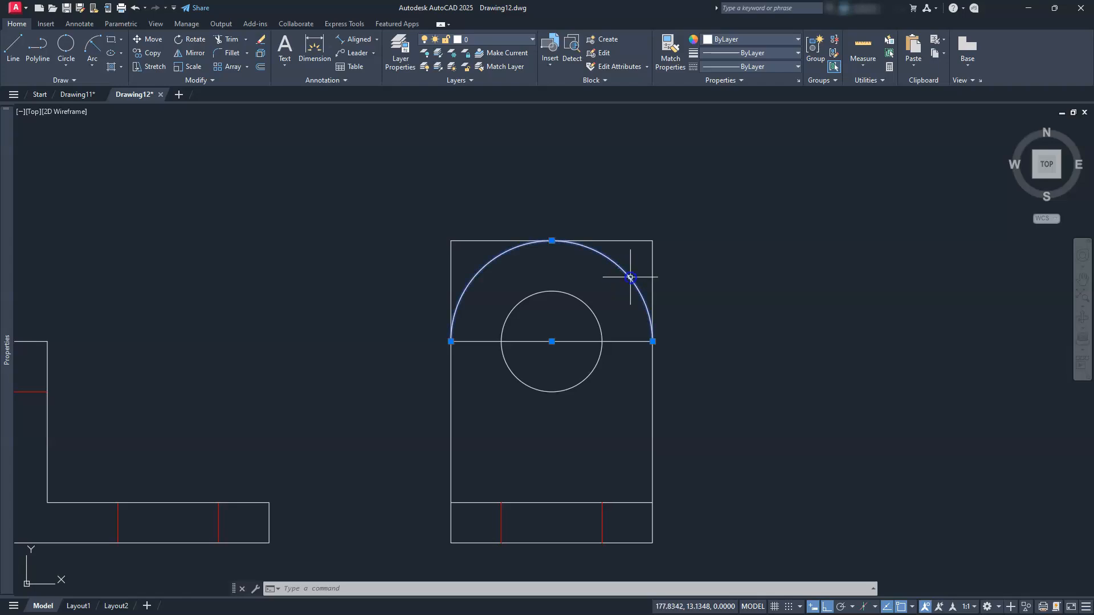
key(Delete)
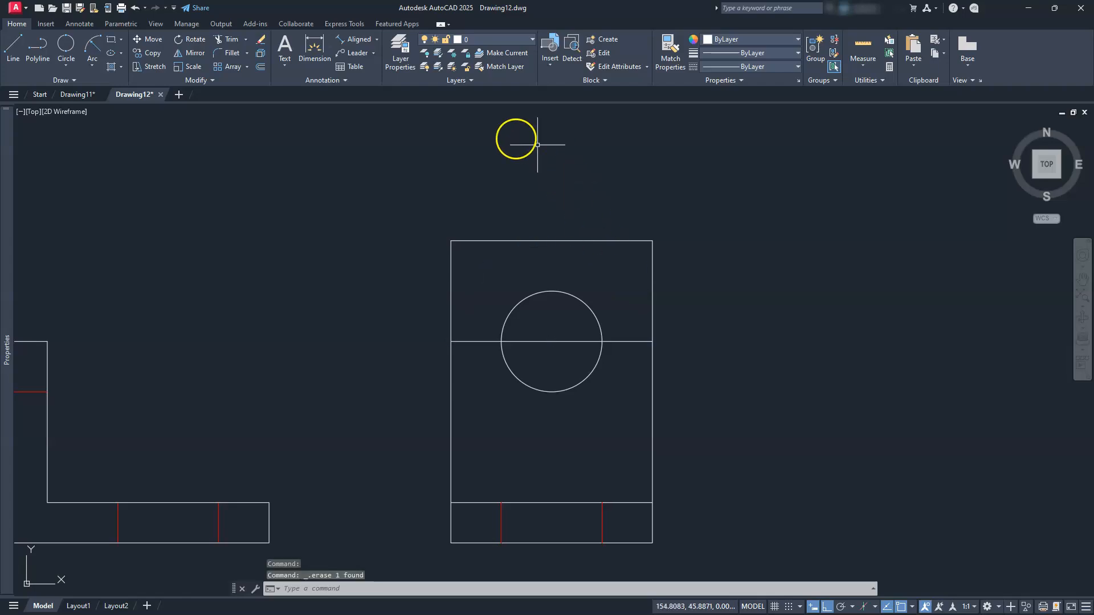
Fillet the top-left and top-right corners of the view at radius 25 using Multiple mode
click(227, 57)
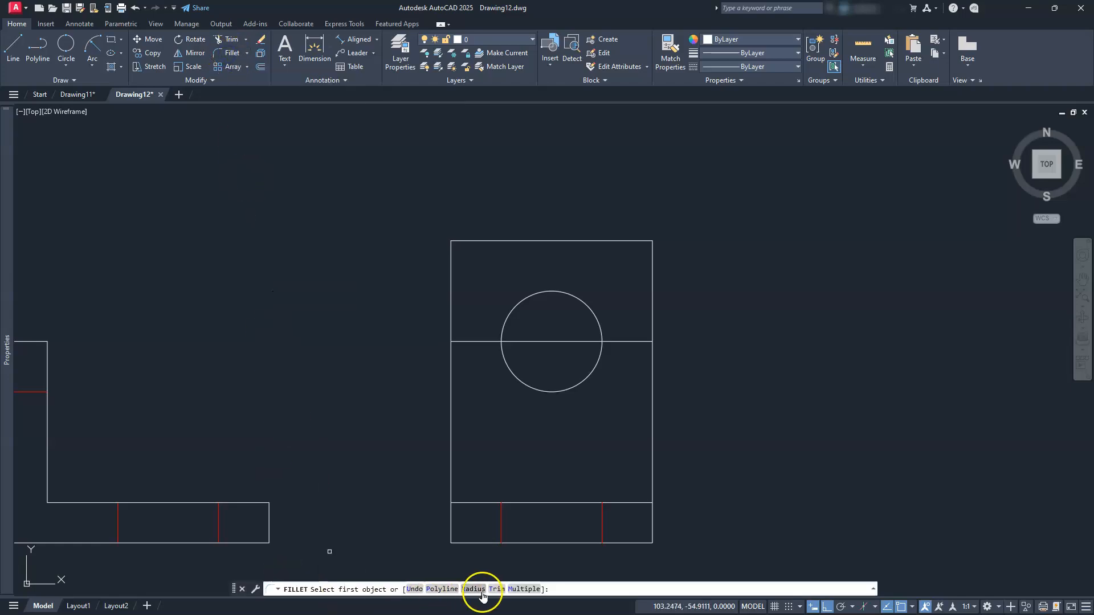
click(478, 591)
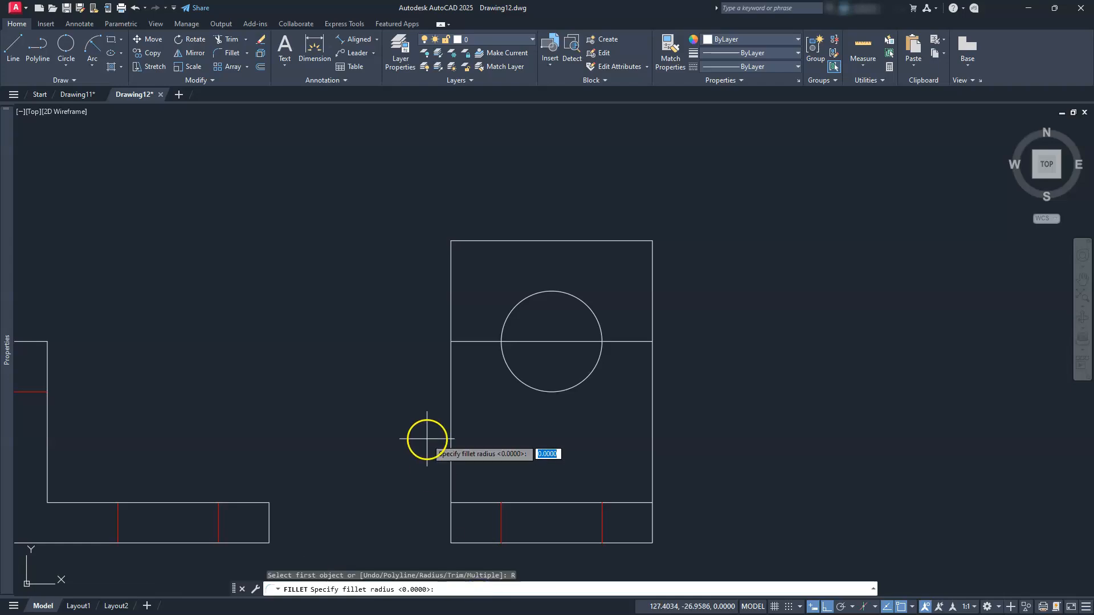
text(25)
key(Return)
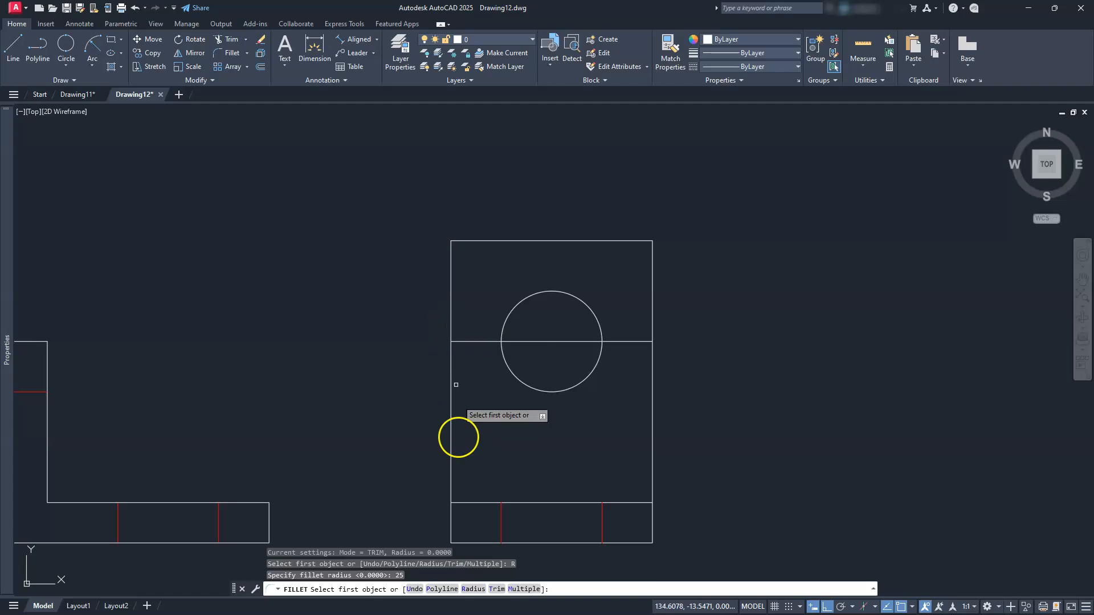
click(516, 589)
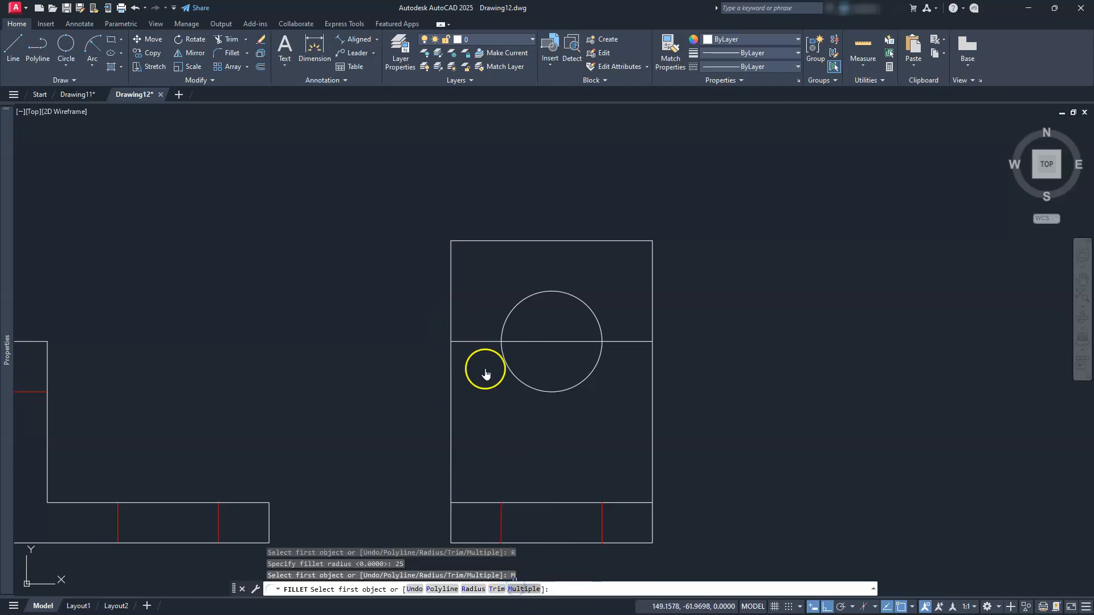
click(450, 310)
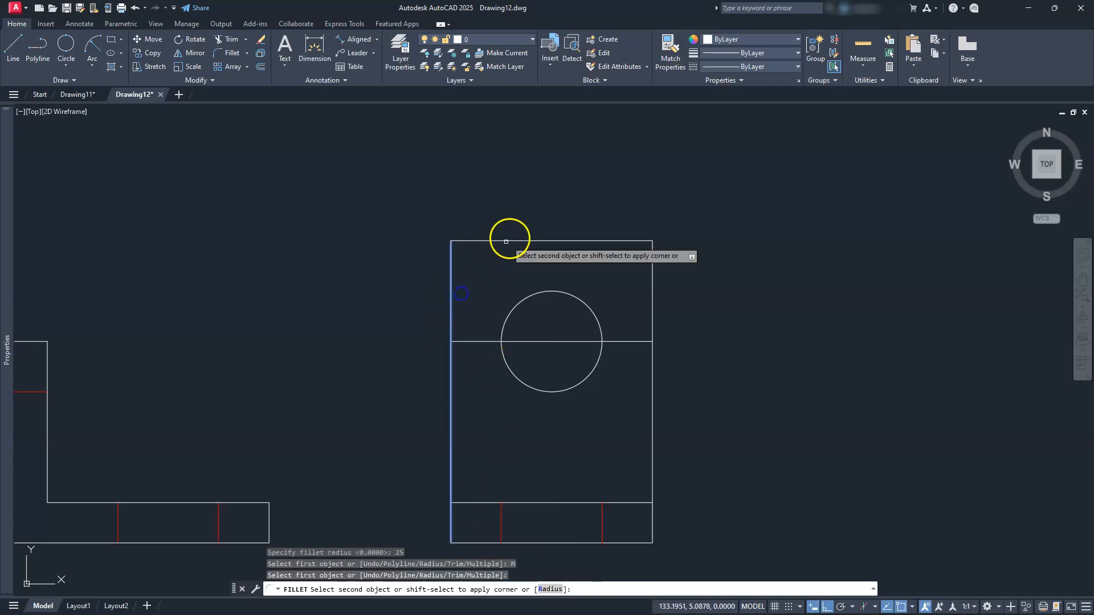
click(514, 241)
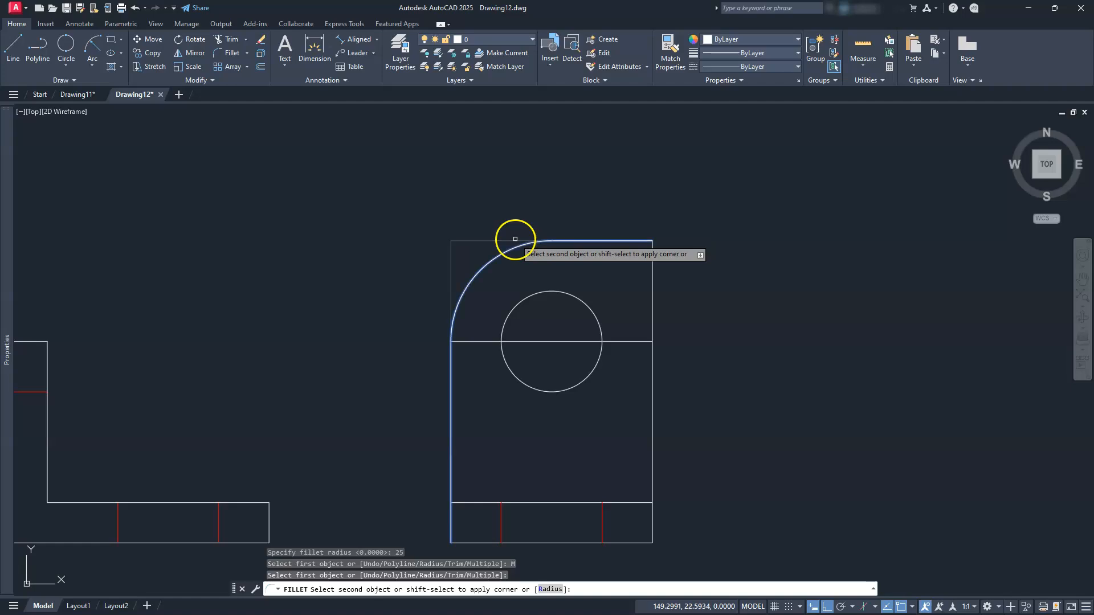
click(591, 241)
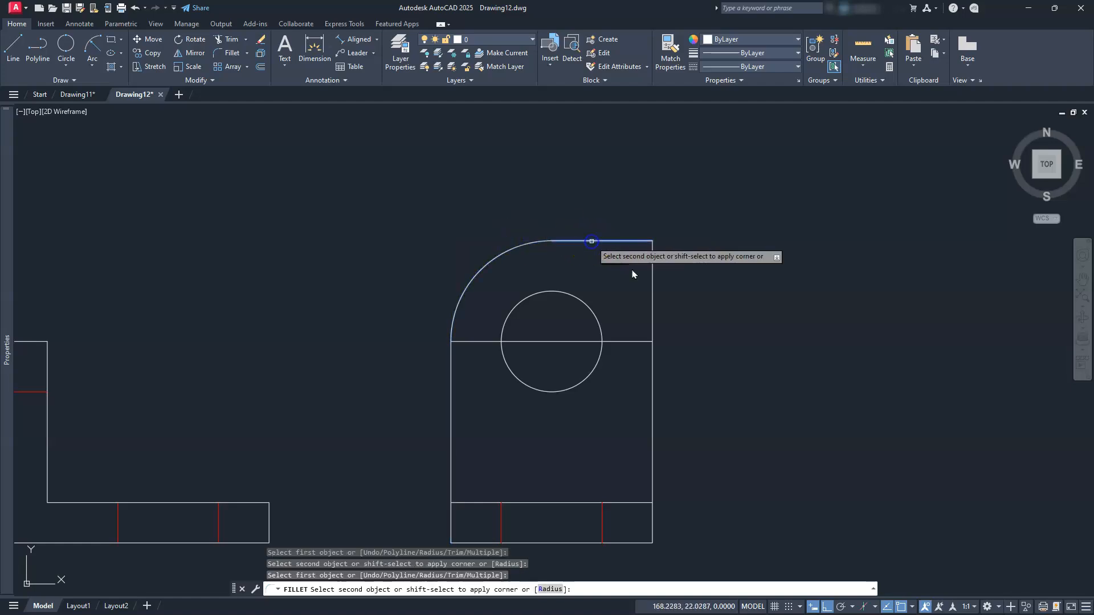
click(651, 310)
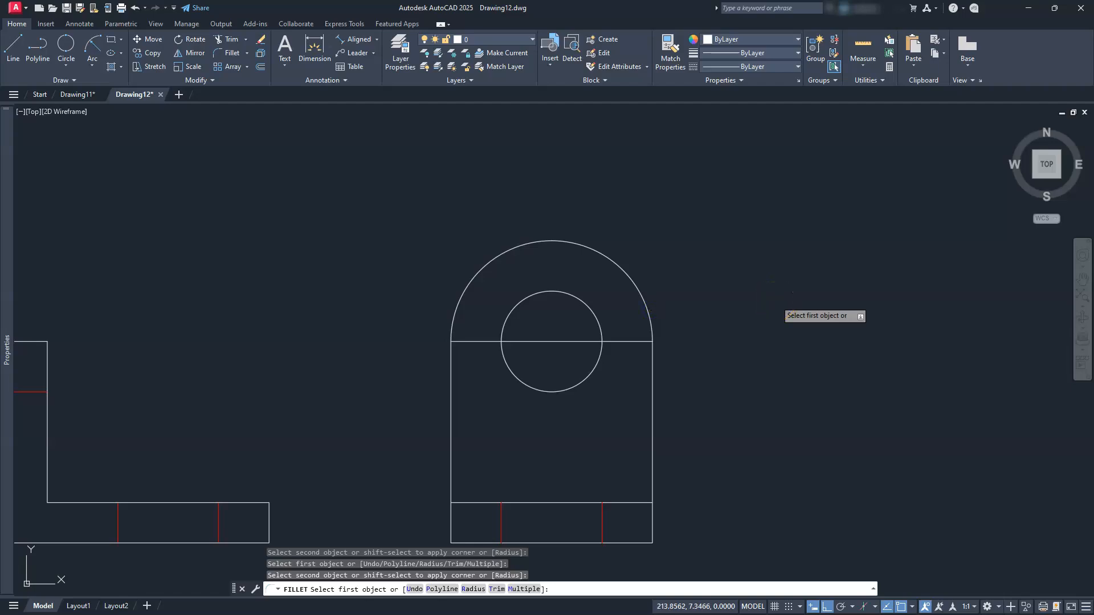
key(Escape)
key(Escape)
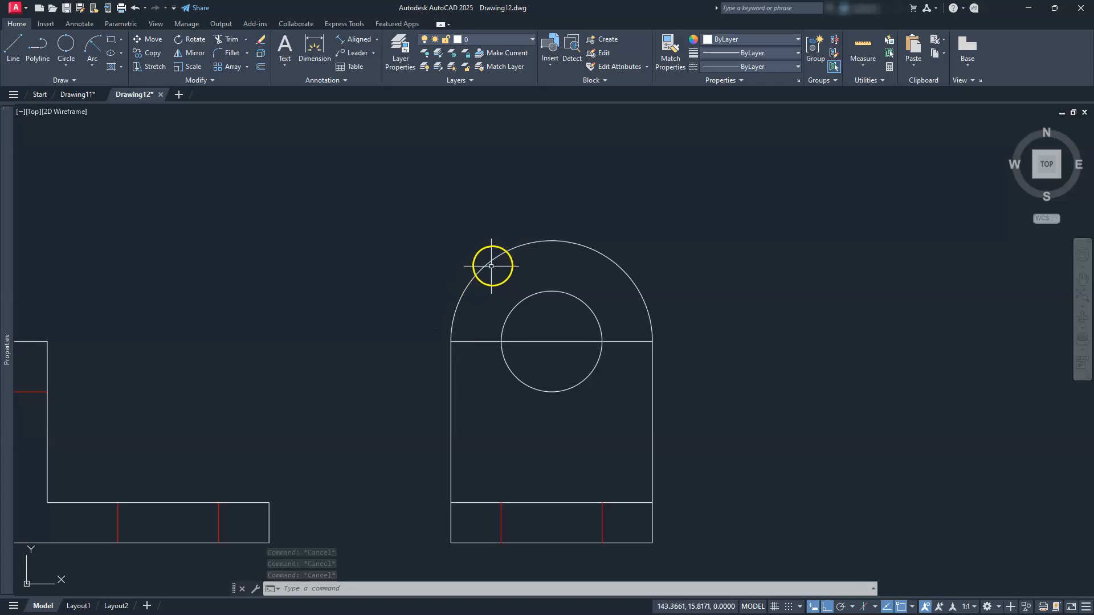
Try joining the two corner arcs, then undo the unwanted full-circle conversion
click(504, 251)
click(619, 266)
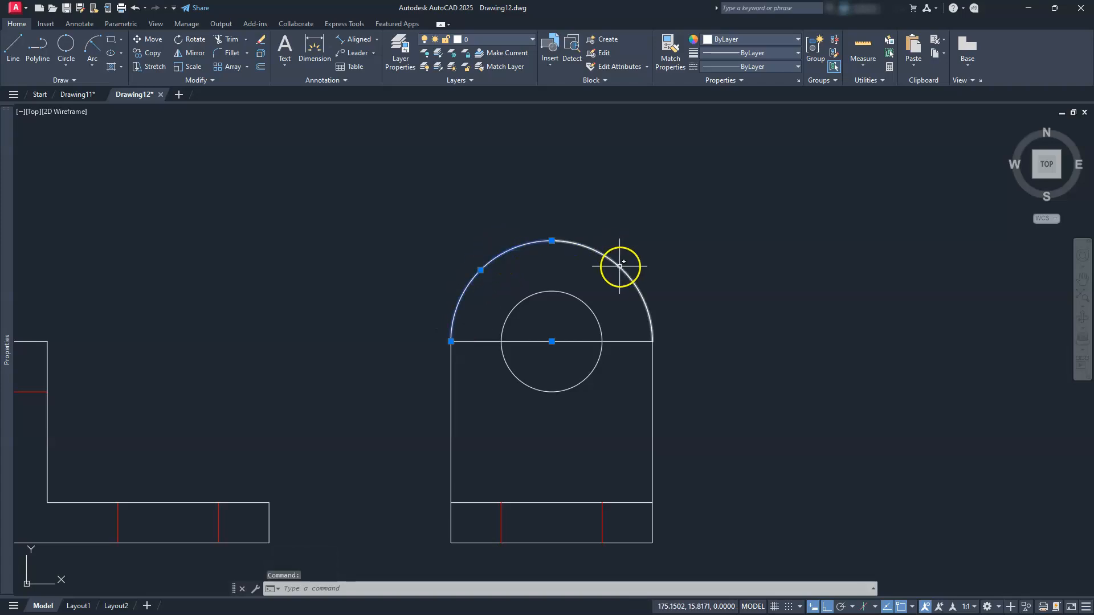
click(213, 81)
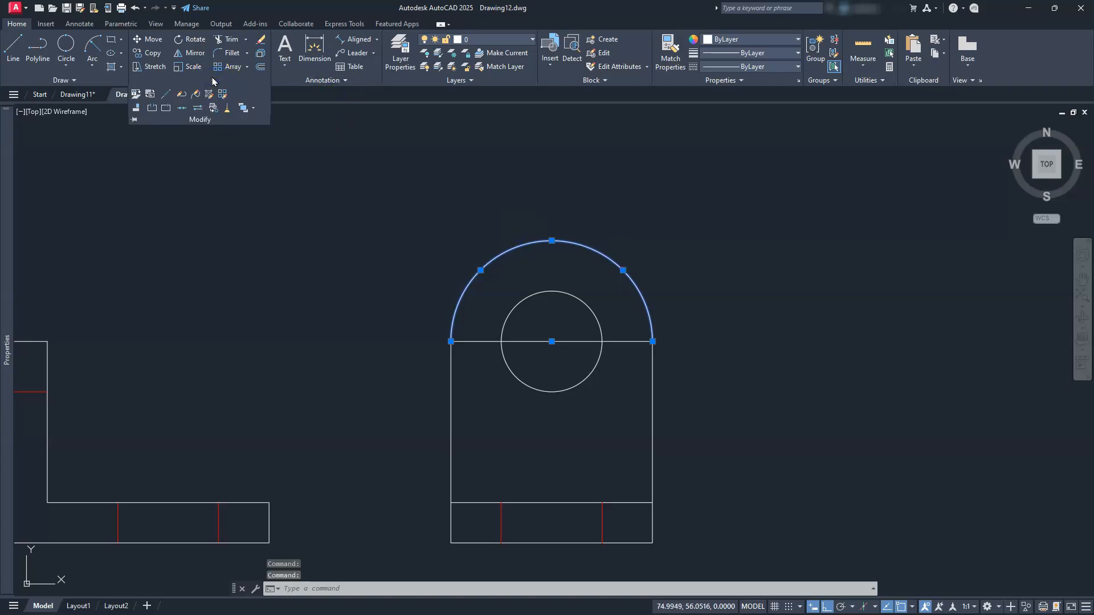
click(182, 108)
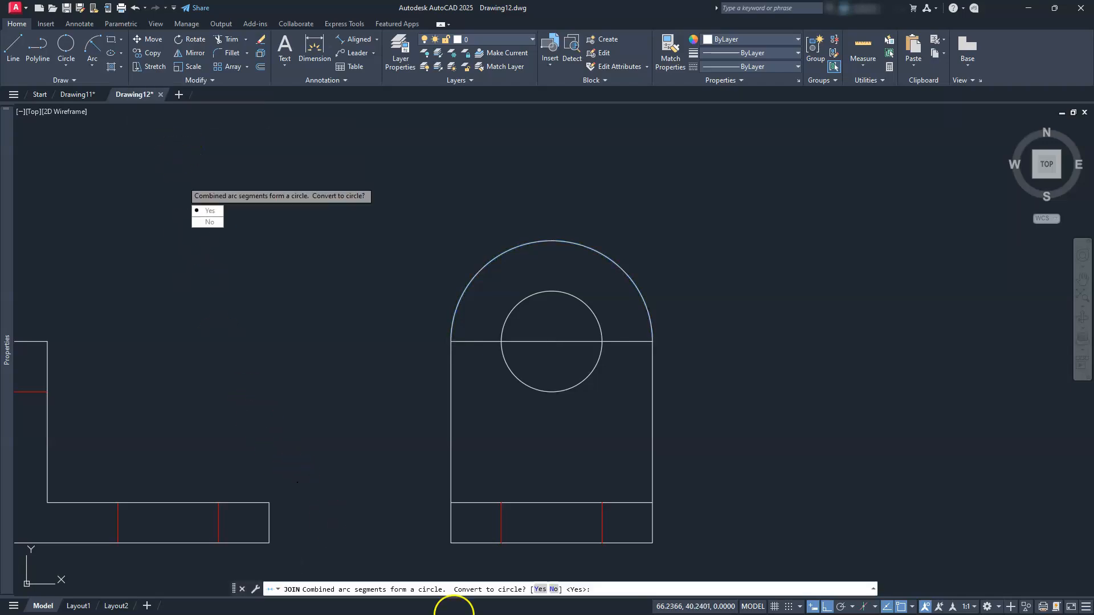
click(540, 589)
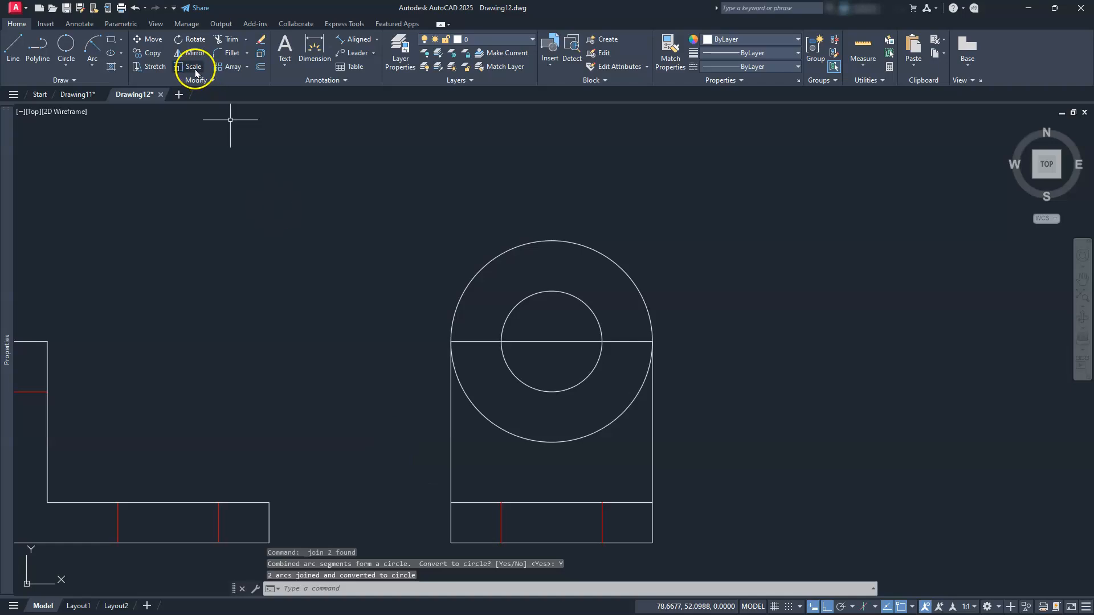
click(135, 8)
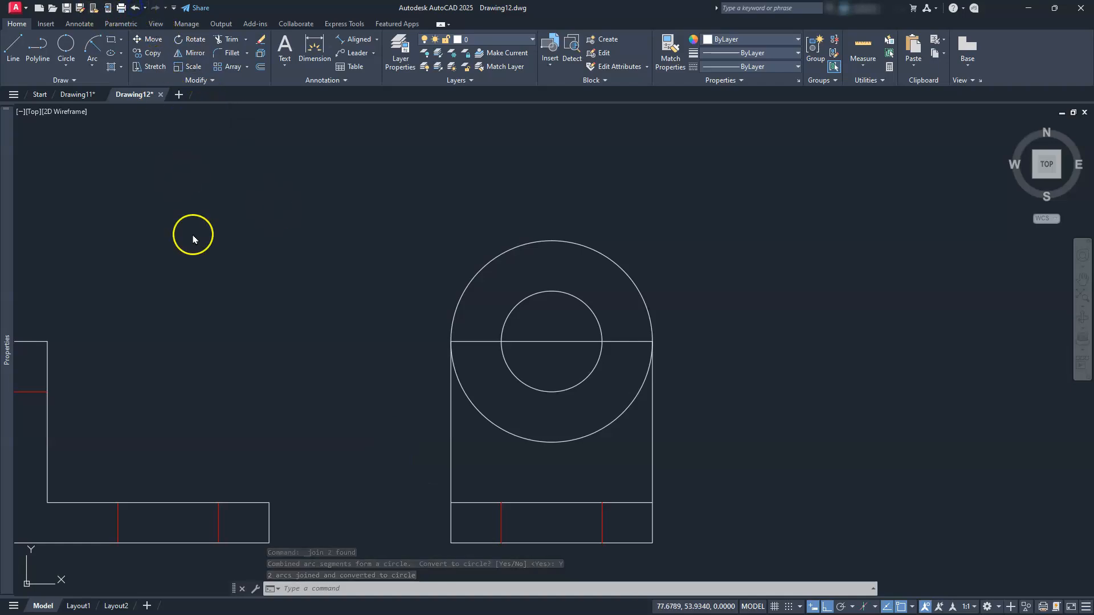
click(598, 252)
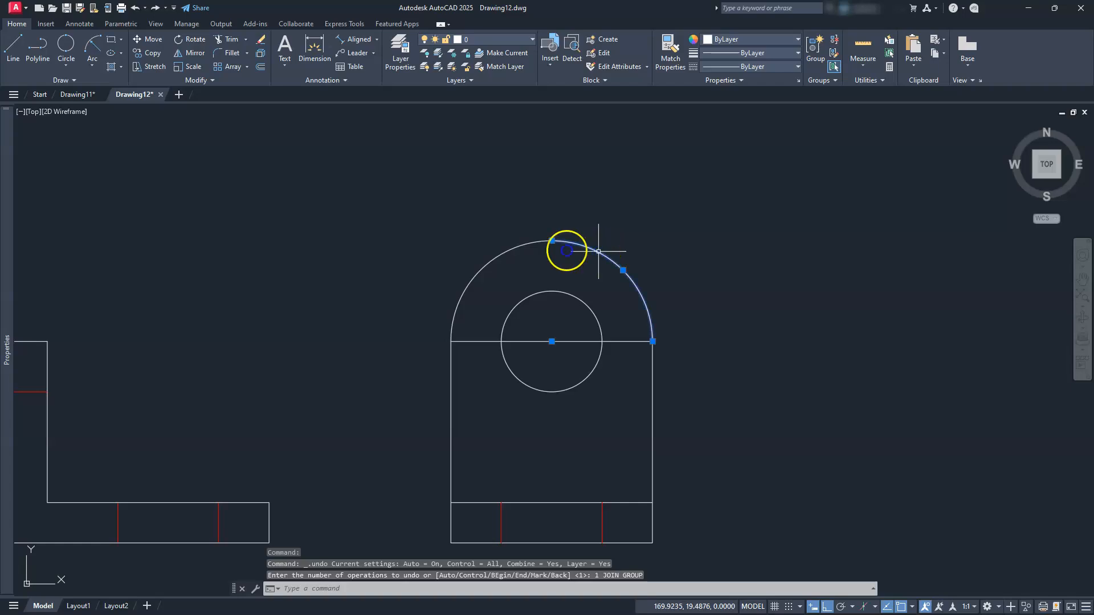
key(Escape)
key(Escape)
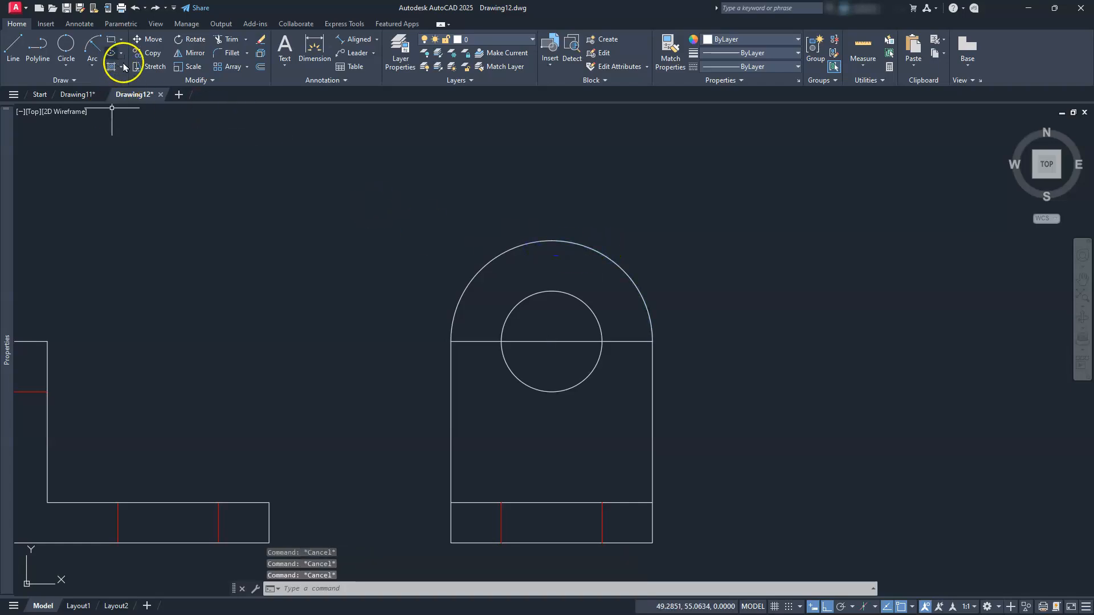
Window-select the two top arcs and join them into one polyline
click(192, 81)
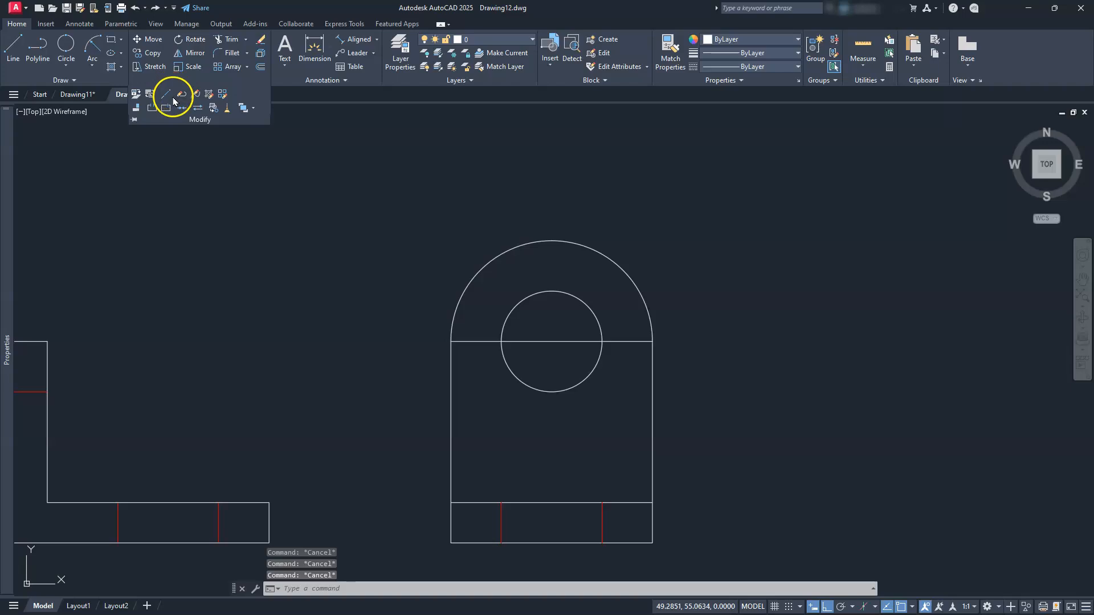
click(606, 219)
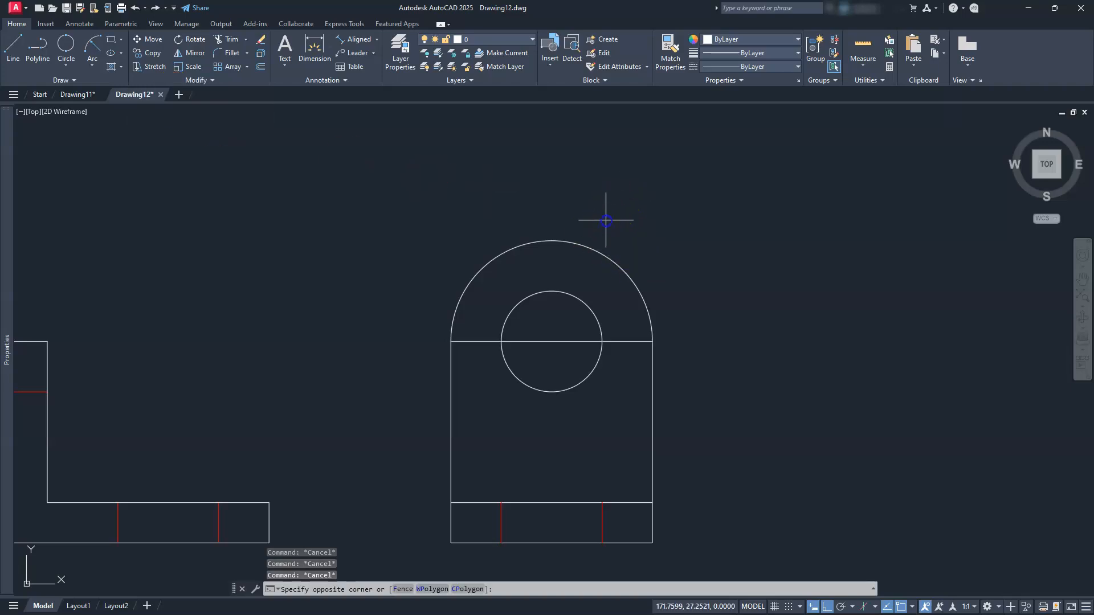
click(481, 275)
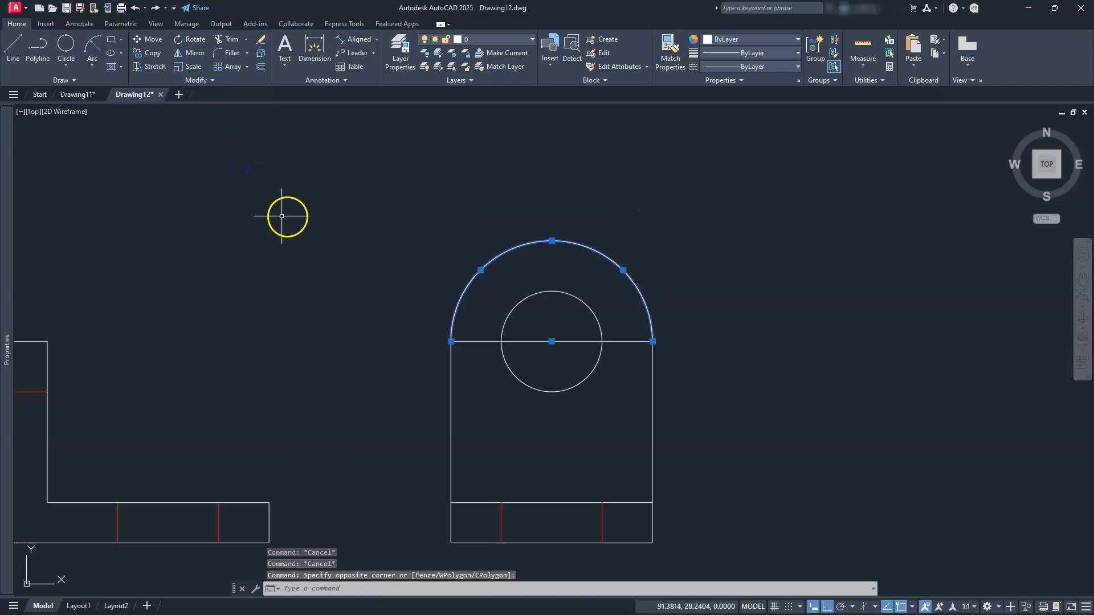
click(212, 80)
click(182, 110)
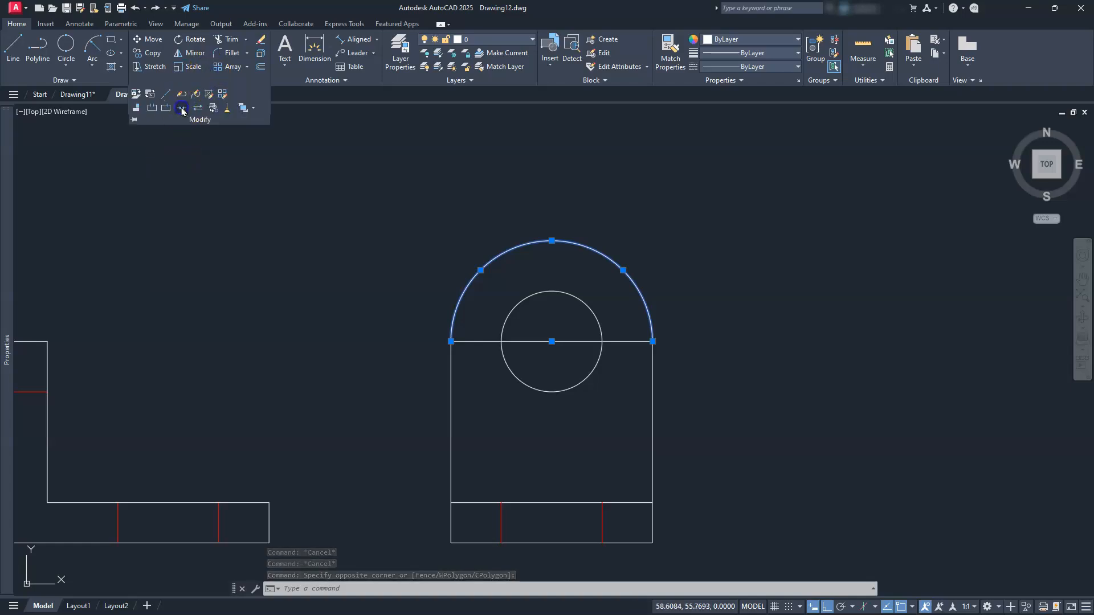
click(182, 109)
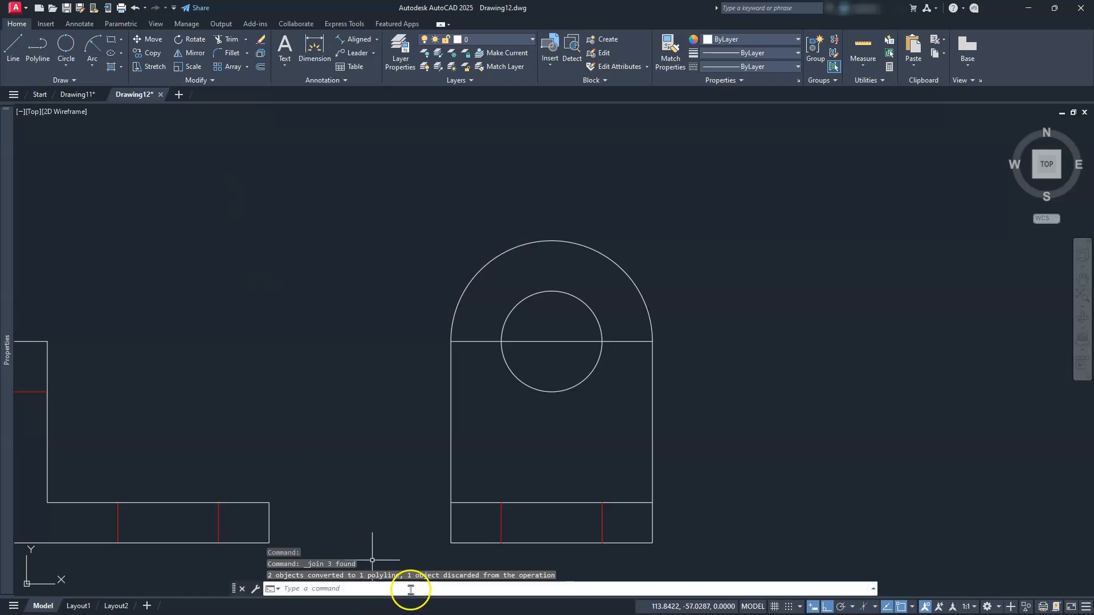
Check that the top arc is now a single piece, cancelling a repeat JOIN
click(573, 240)
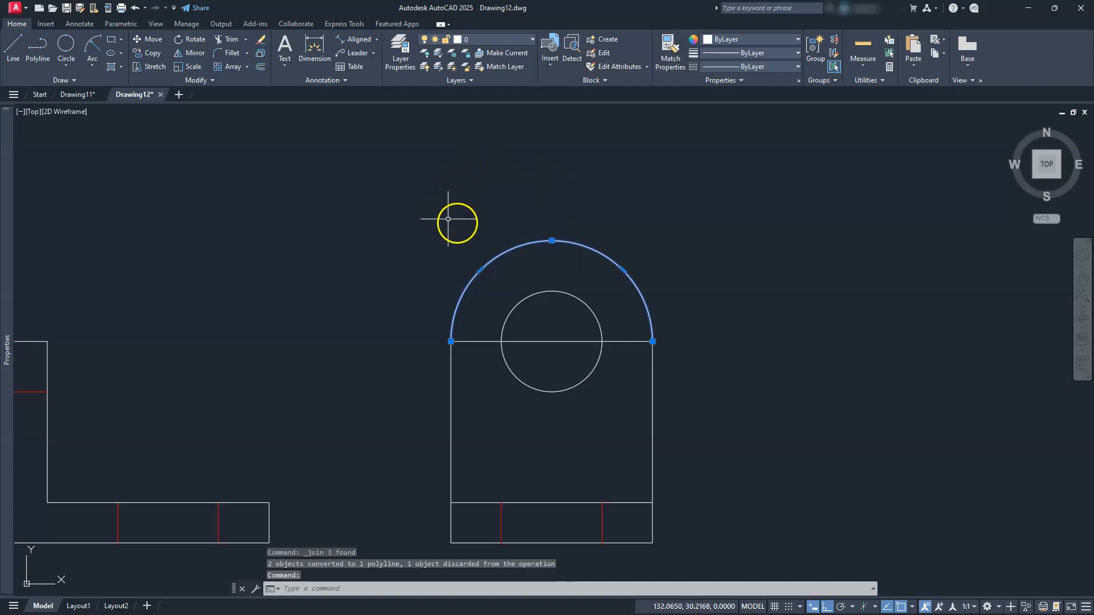
key(Escape)
text(join)
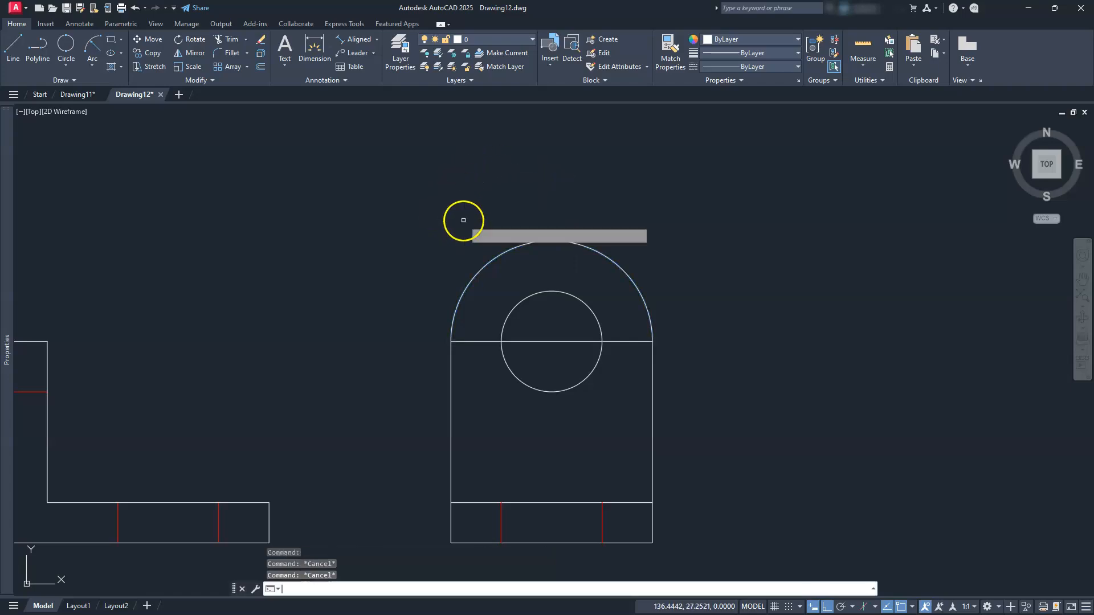
key(Return)
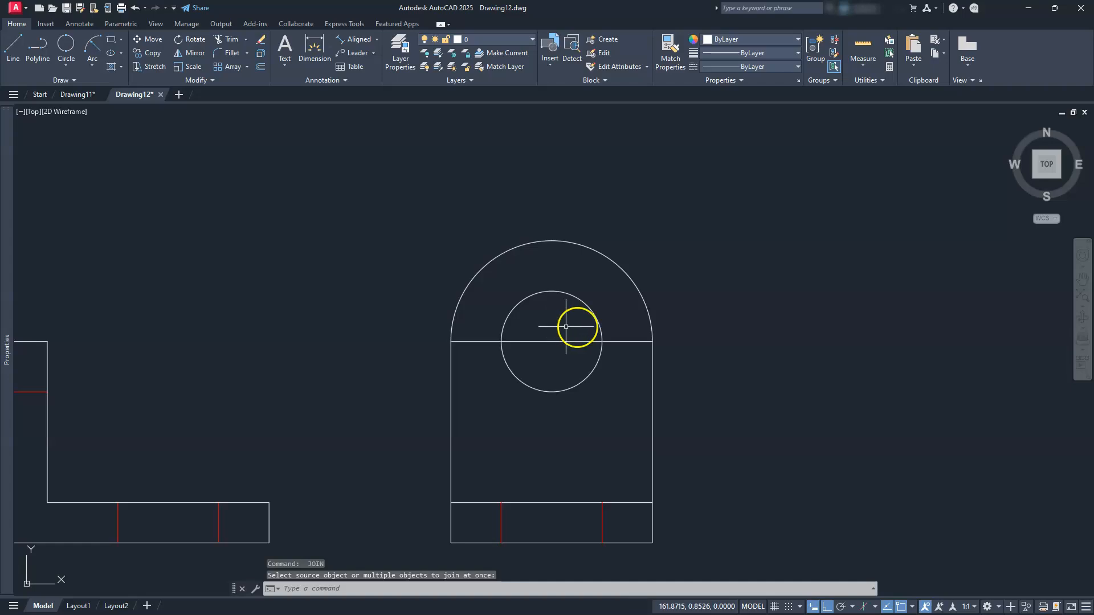
key(Escape)
key(Escape)
key(Escape)
click(611, 264)
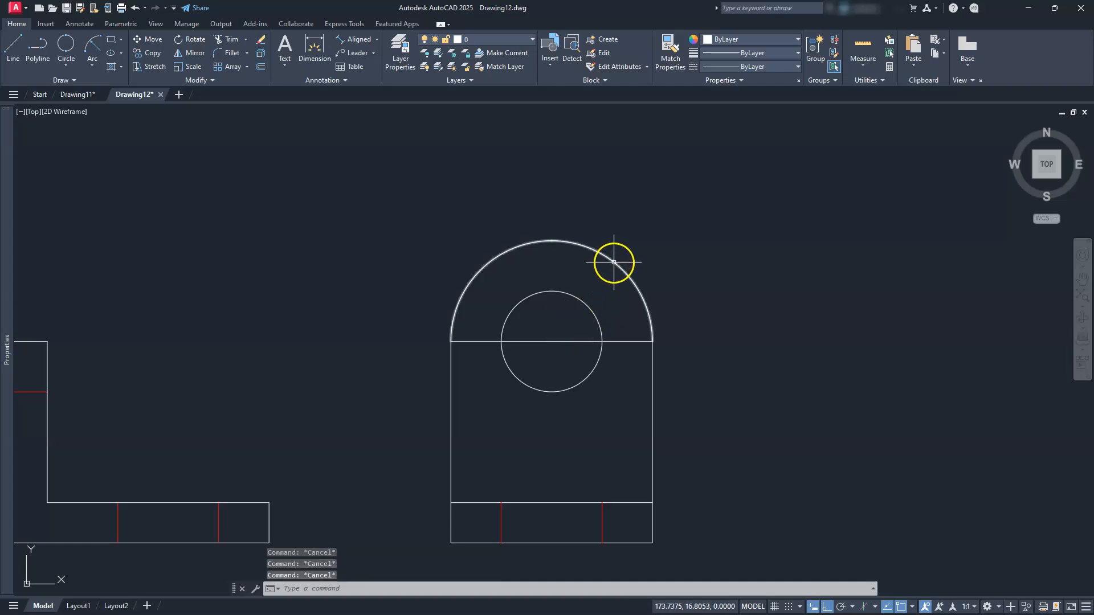
click(661, 214)
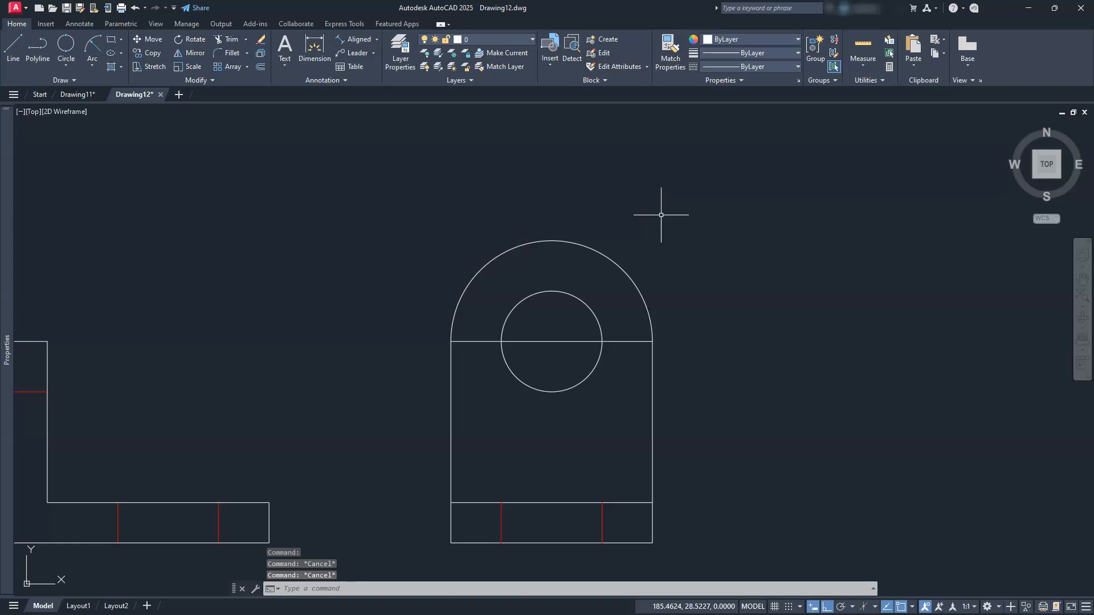
Pan and zoom in on the side view's base band with its two hidden lines
click(228, 39)
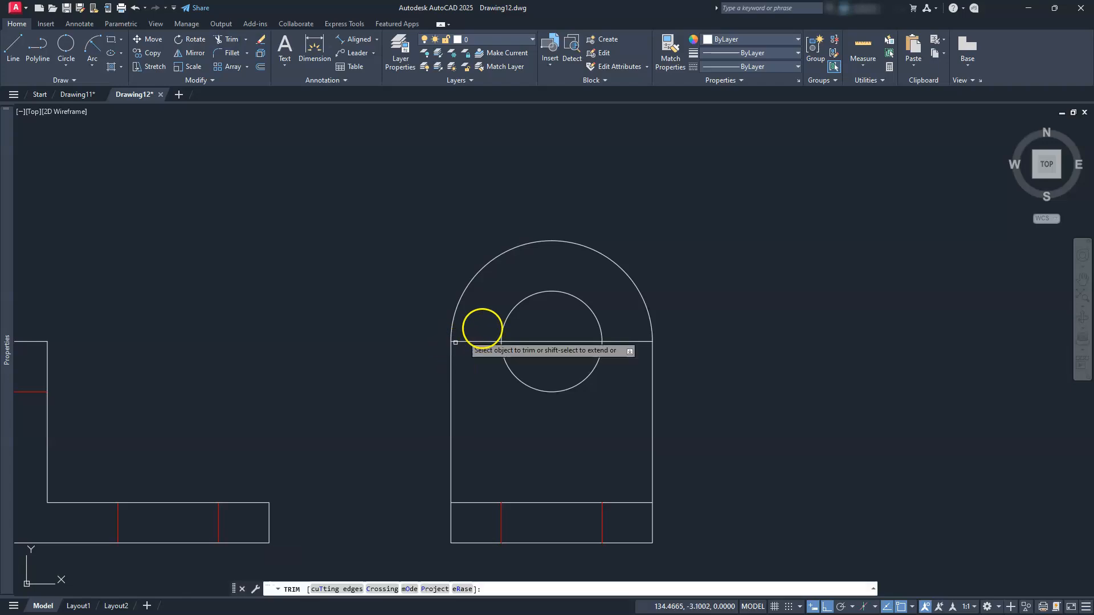
key(Escape)
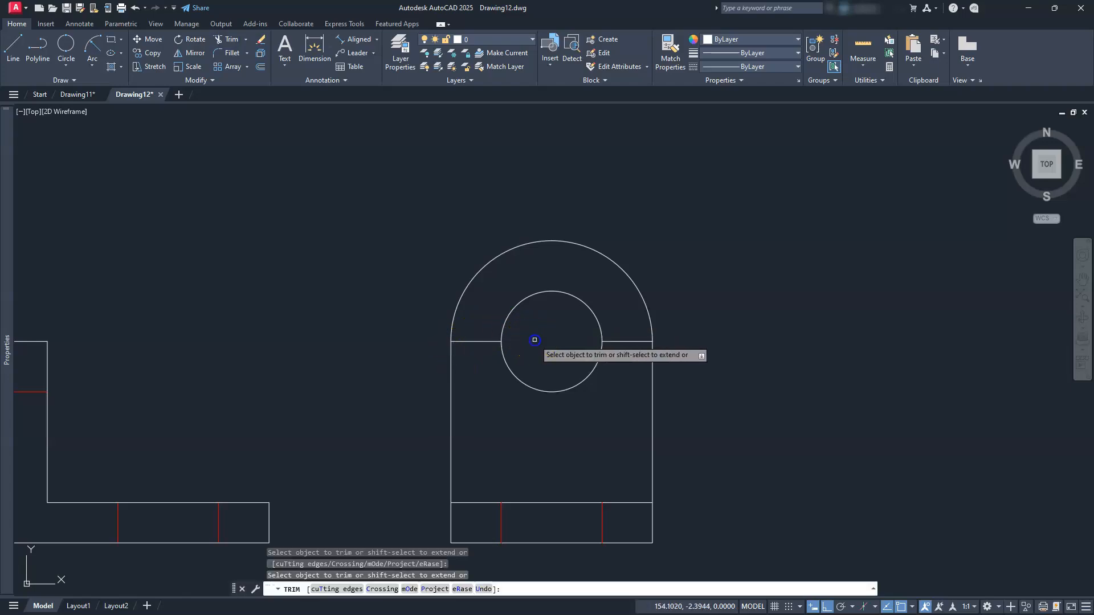
key(Escape)
key(Escape)
key(Escape)
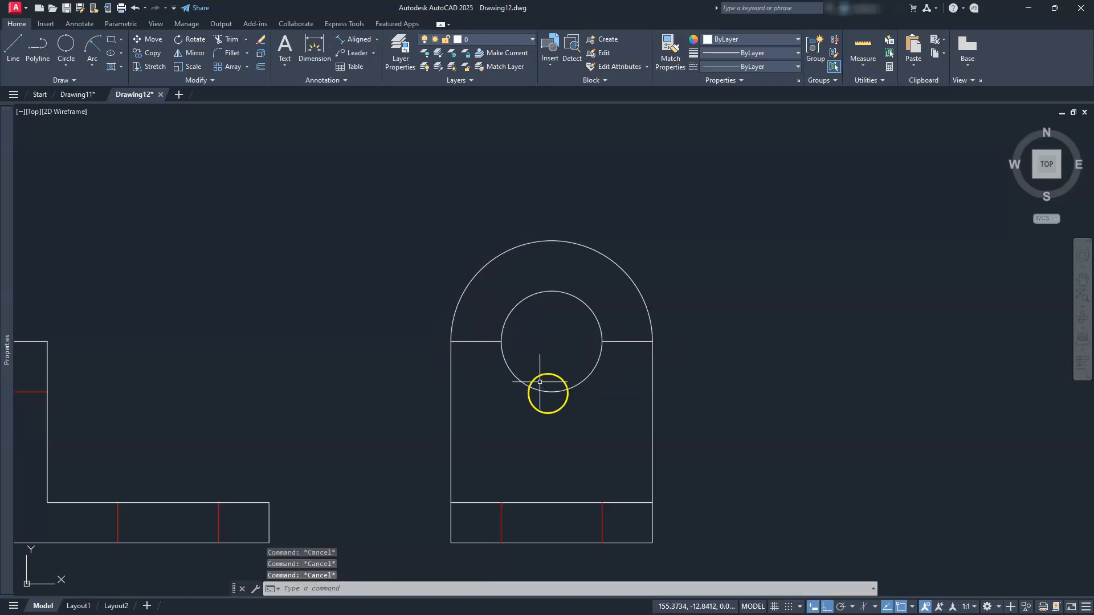
scroll(474, 314, down, 3)
mouse_move(361, 386)
middle_down()
mouse_move(469, 356)
mouse_move(466, 381)
mouse_move(529, 429)
middle_up()
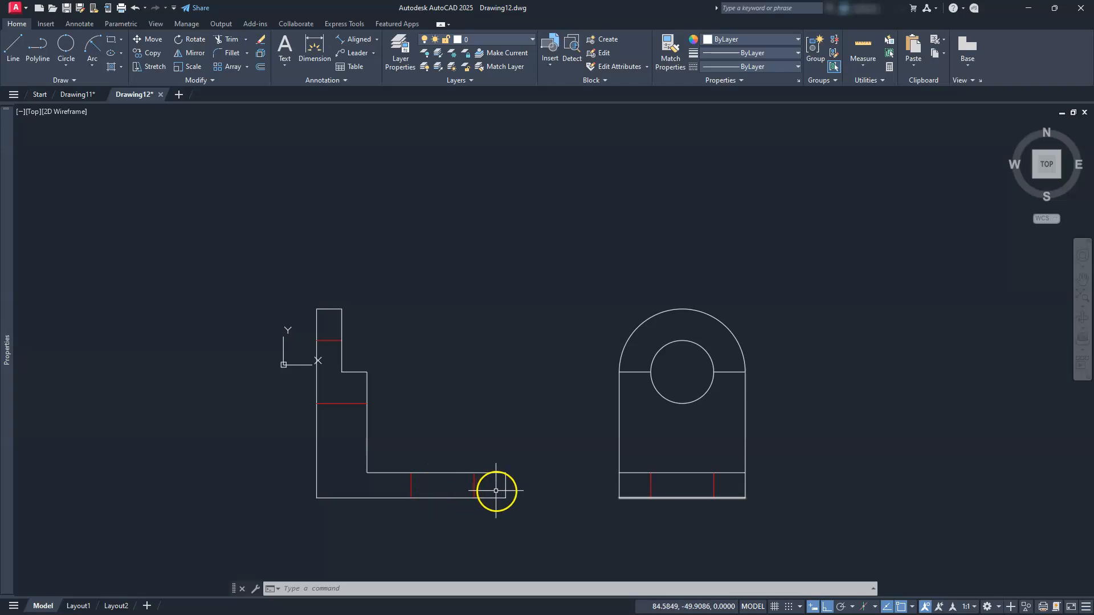
middle_drag(498, 479, 520, 448)
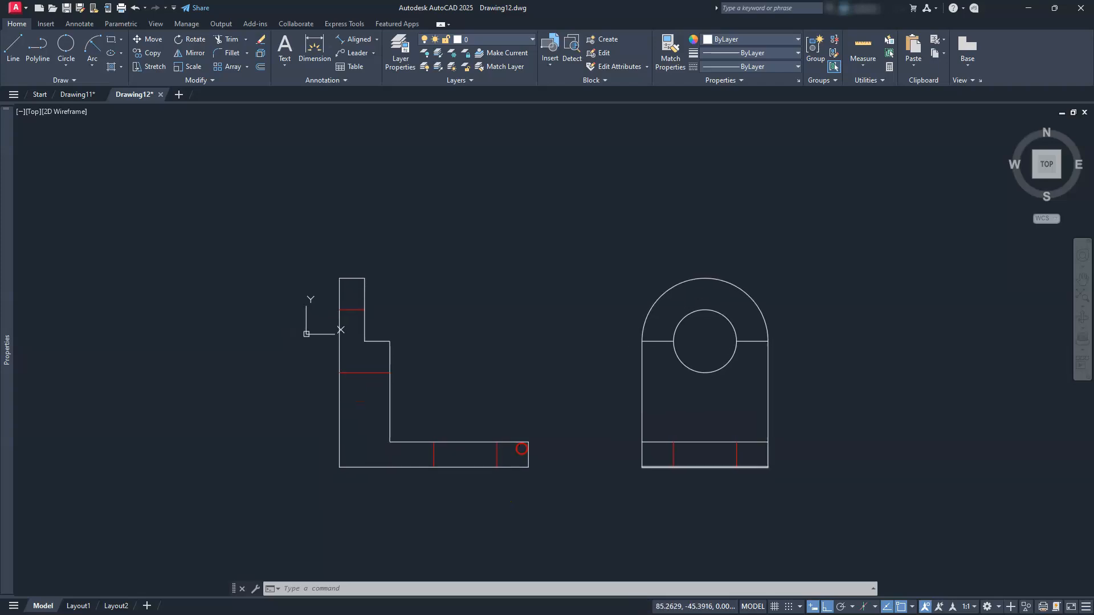
scroll(781, 483, up, 5)
mouse_move(650, 524)
middle_down()
mouse_move(706, 503)
mouse_move(672, 467)
mouse_move(691, 488)
middle_up()
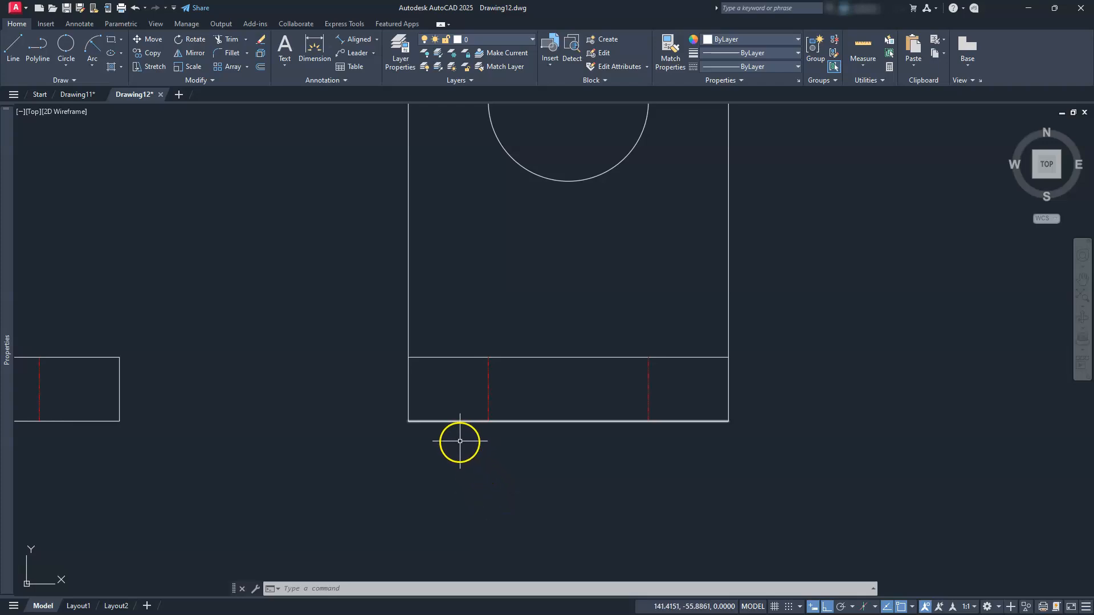
Draw a six-point fit spline as a wavy break line across the side view's base
click(72, 80)
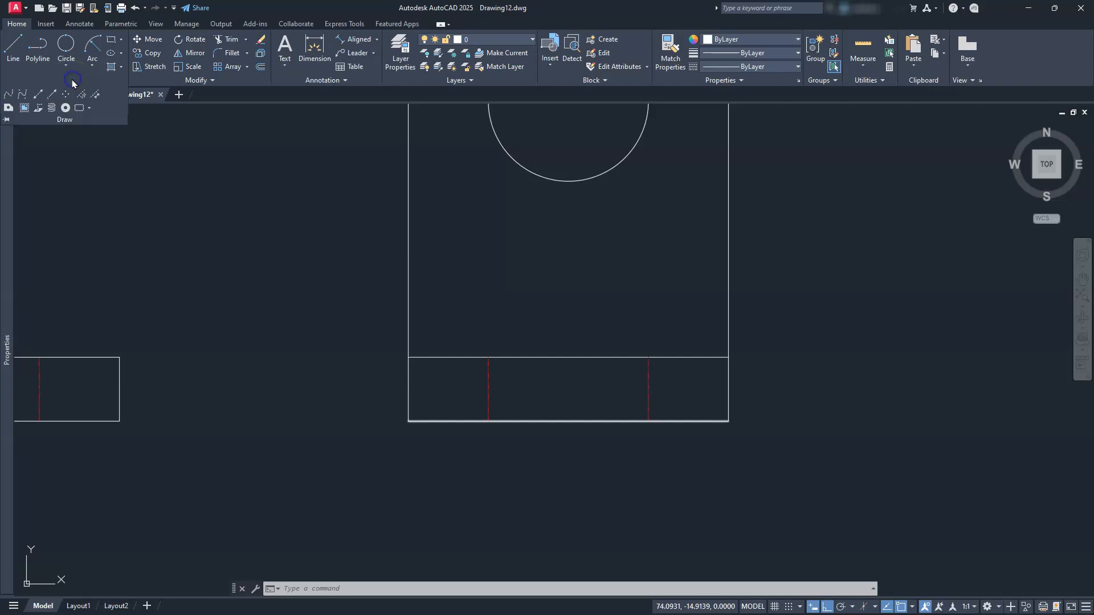
click(11, 96)
scroll(587, 475, up, 2)
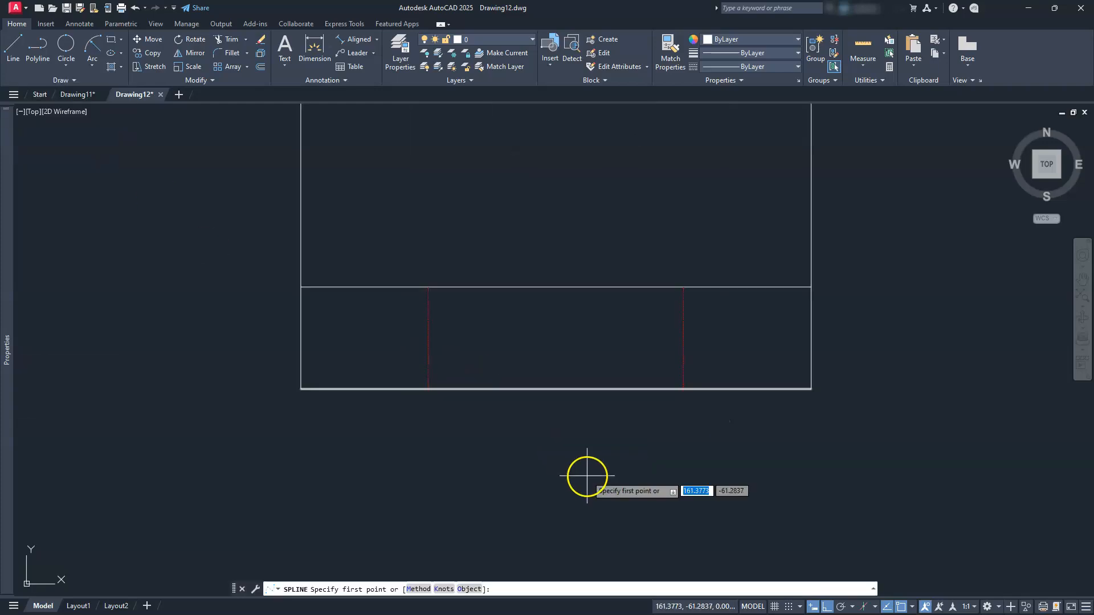
click(357, 419)
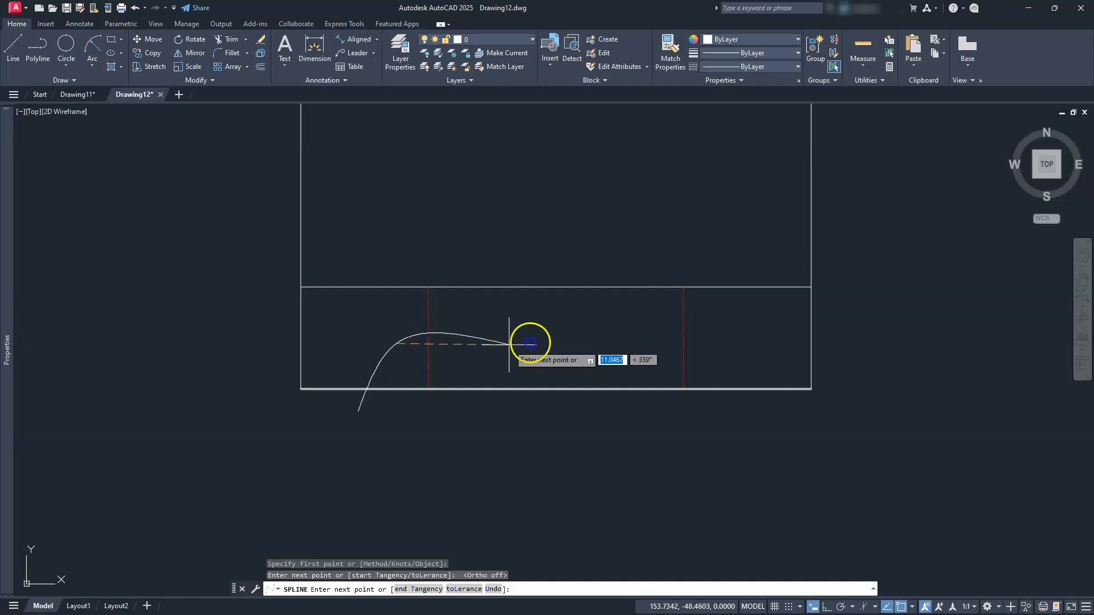
click(508, 344)
click(605, 314)
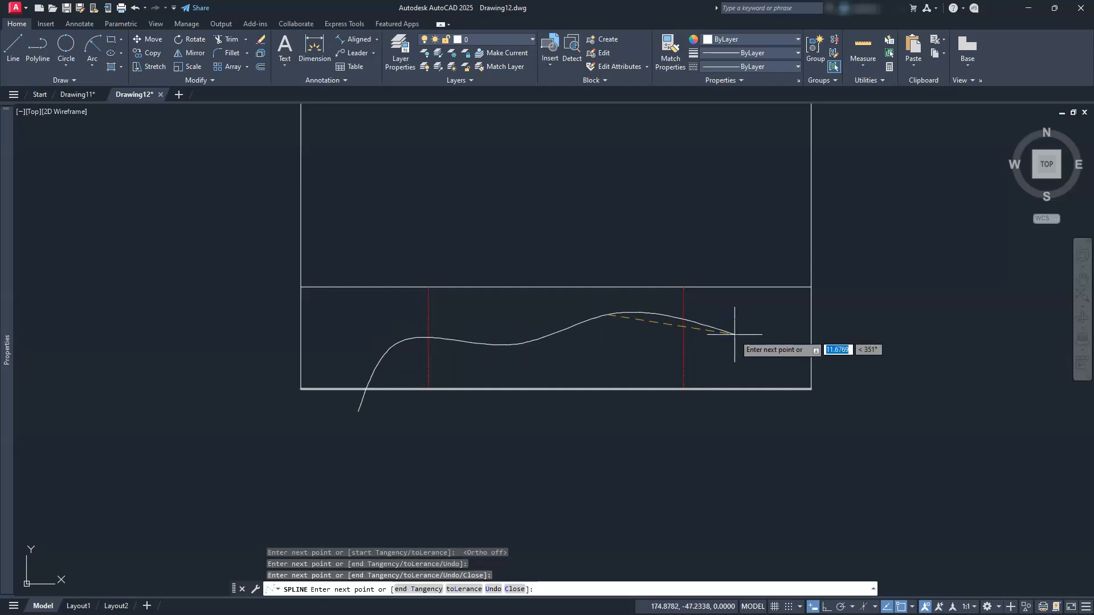
click(727, 342)
click(743, 416)
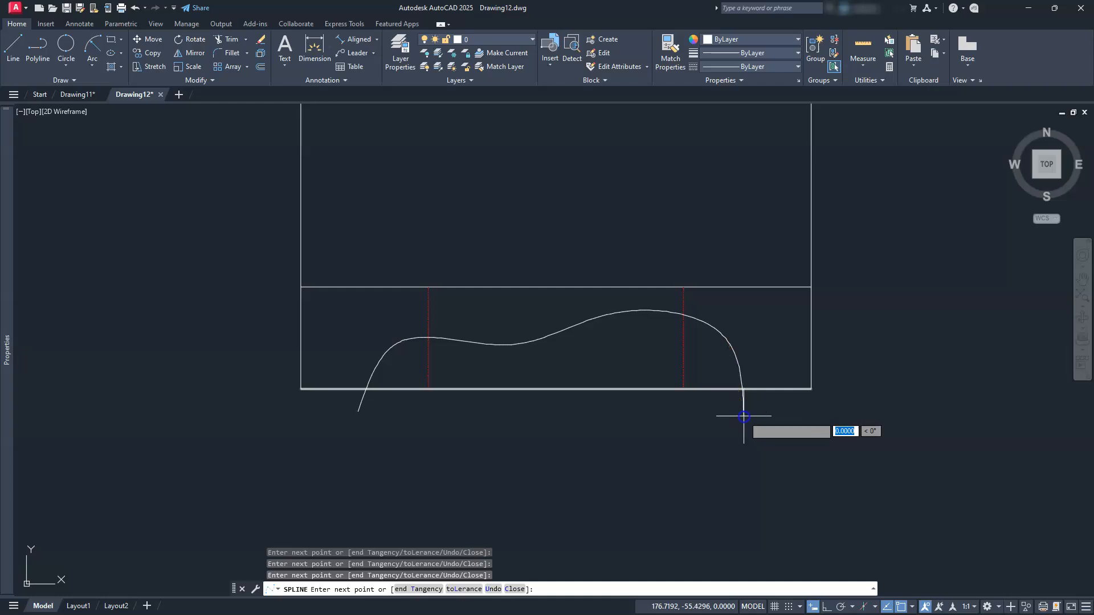
click(797, 467)
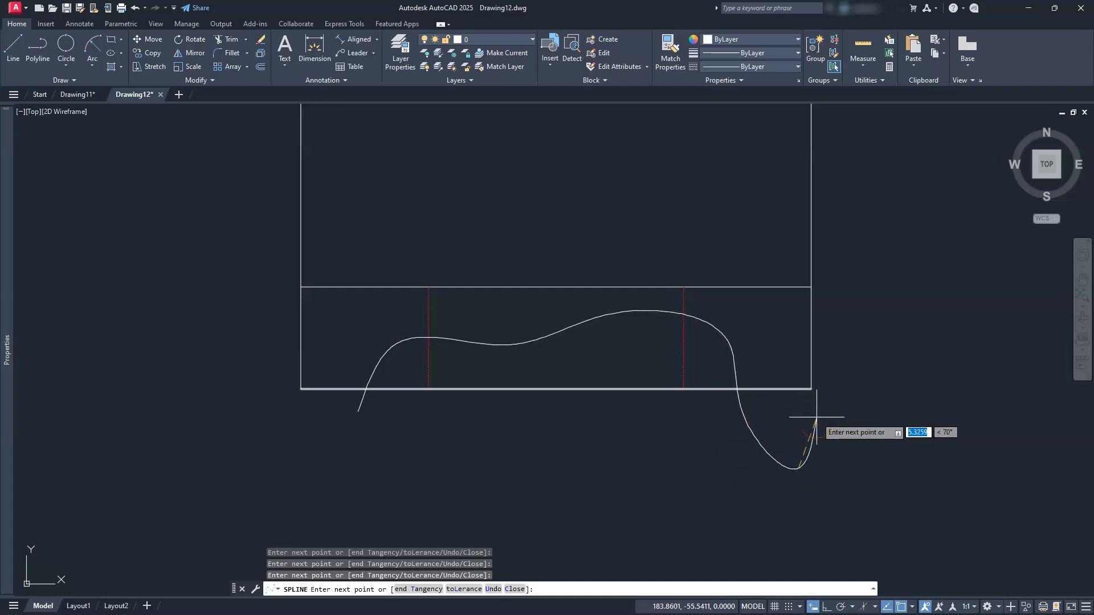
key(Return)
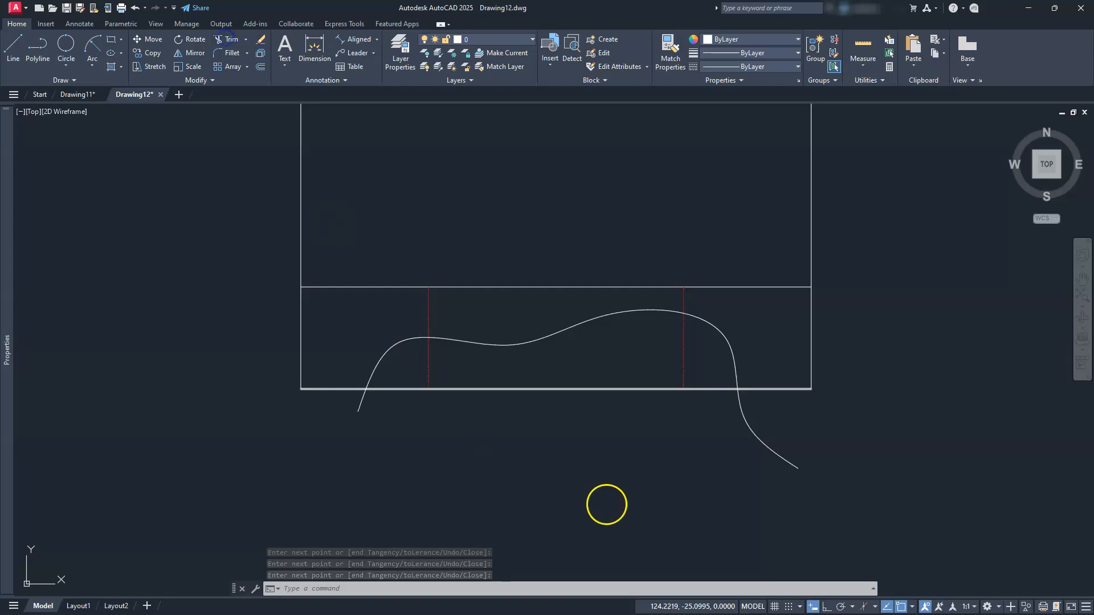
Trim both spline tails back to the base's bottom edge
click(760, 441)
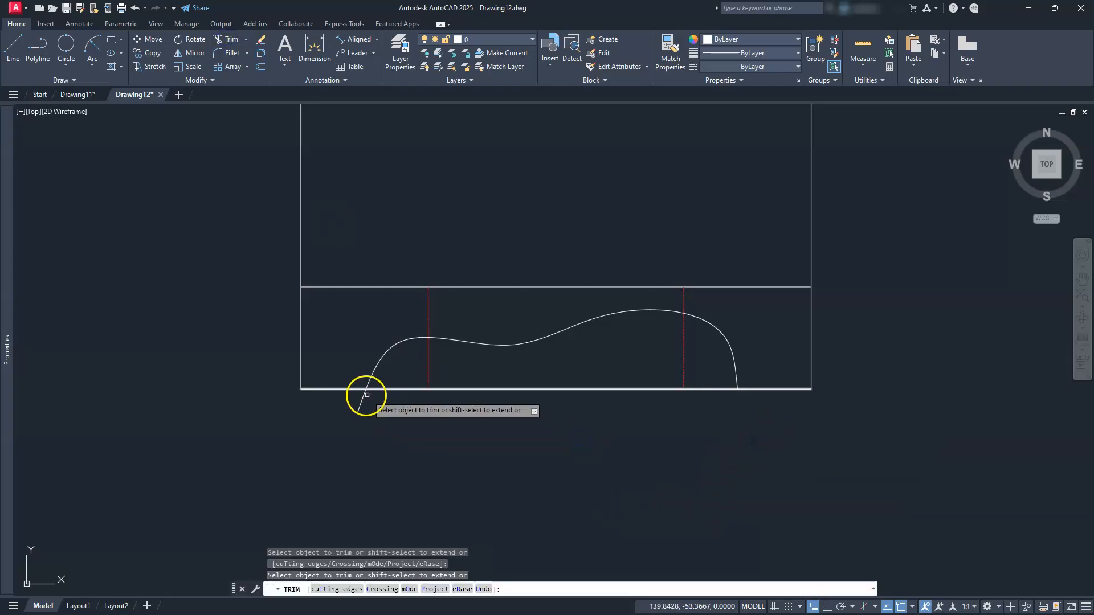
drag(362, 393, 361, 421)
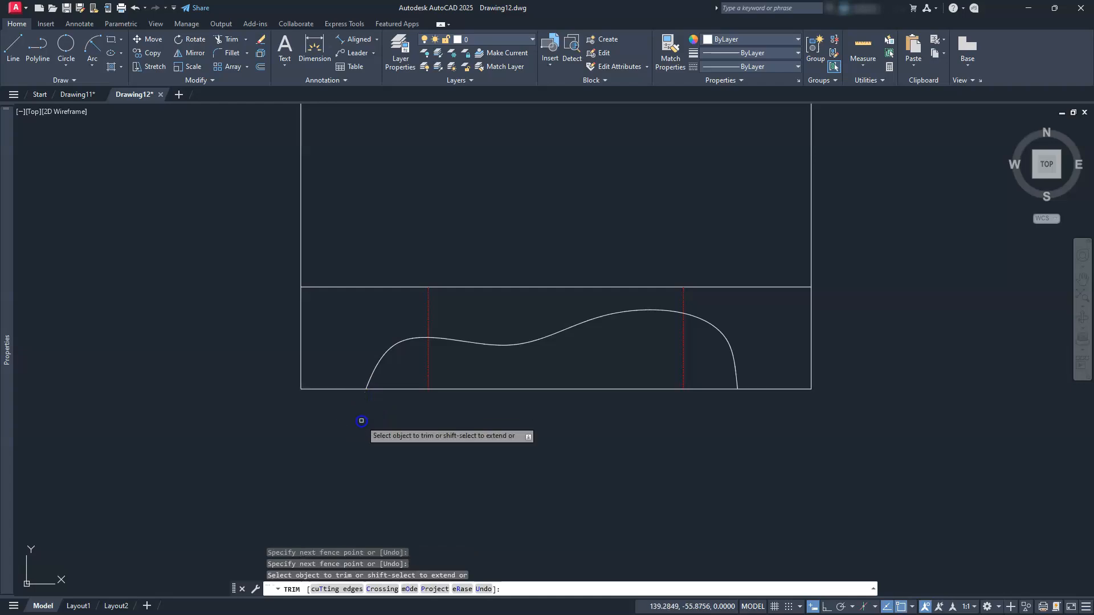
key(Escape)
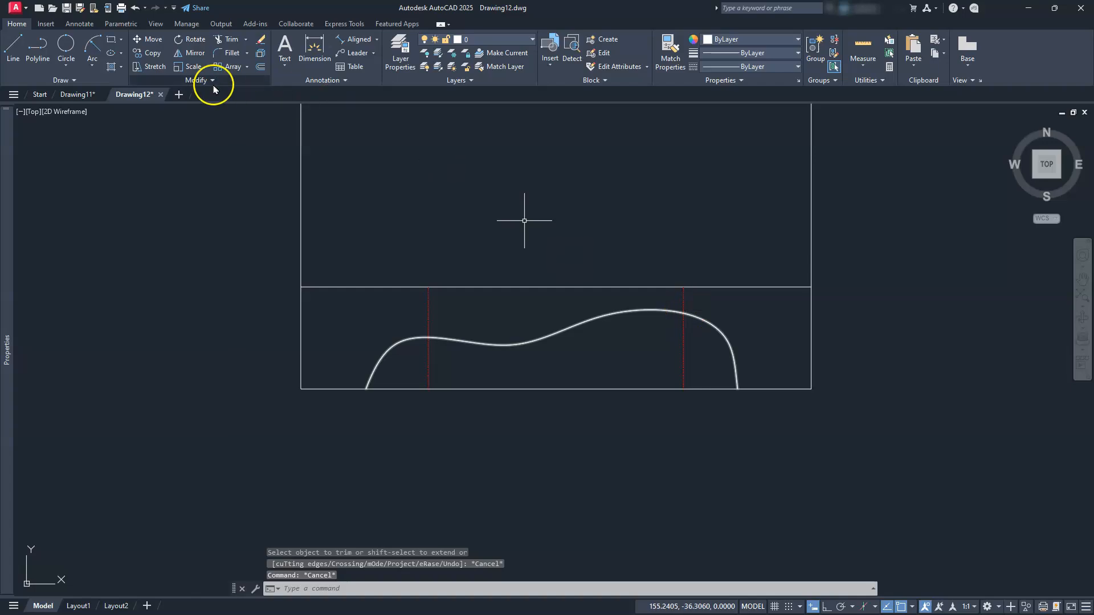
Break the left hidden line at the point where the spline crosses it
click(182, 86)
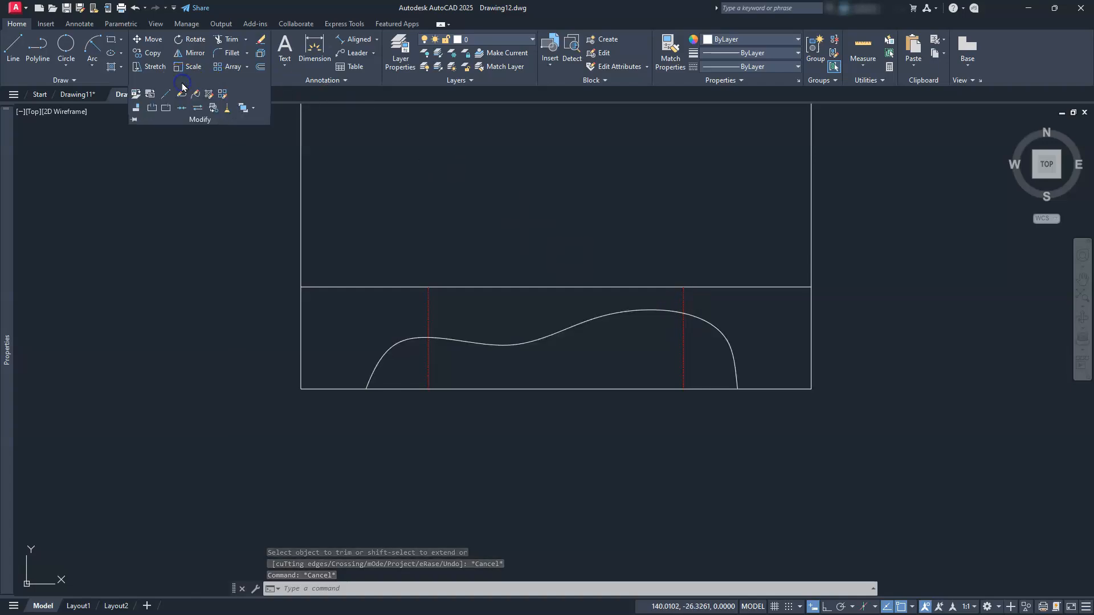
click(166, 109)
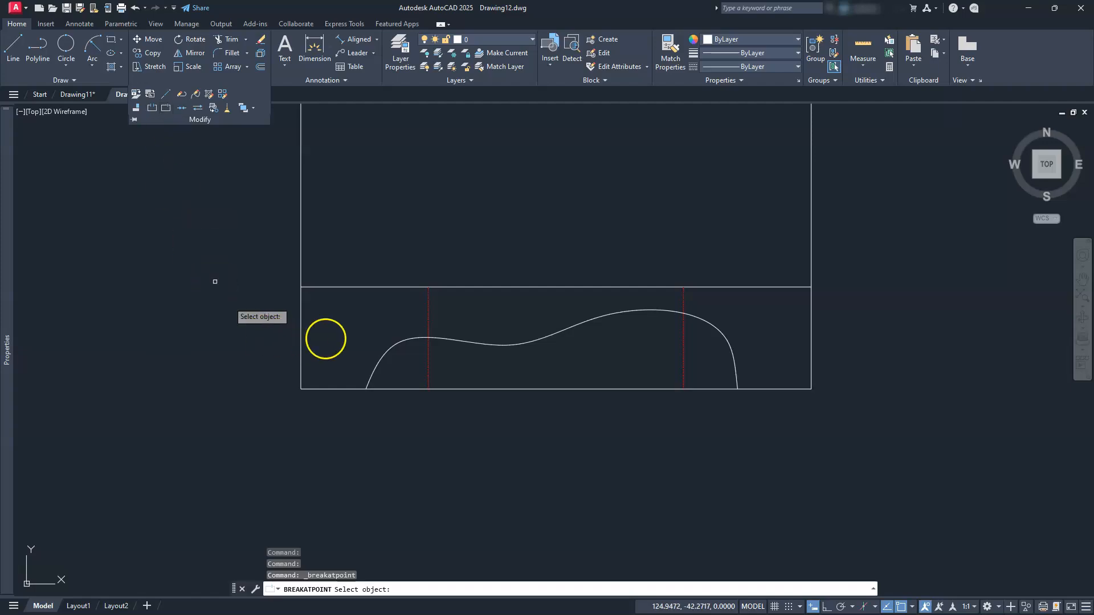
click(428, 370)
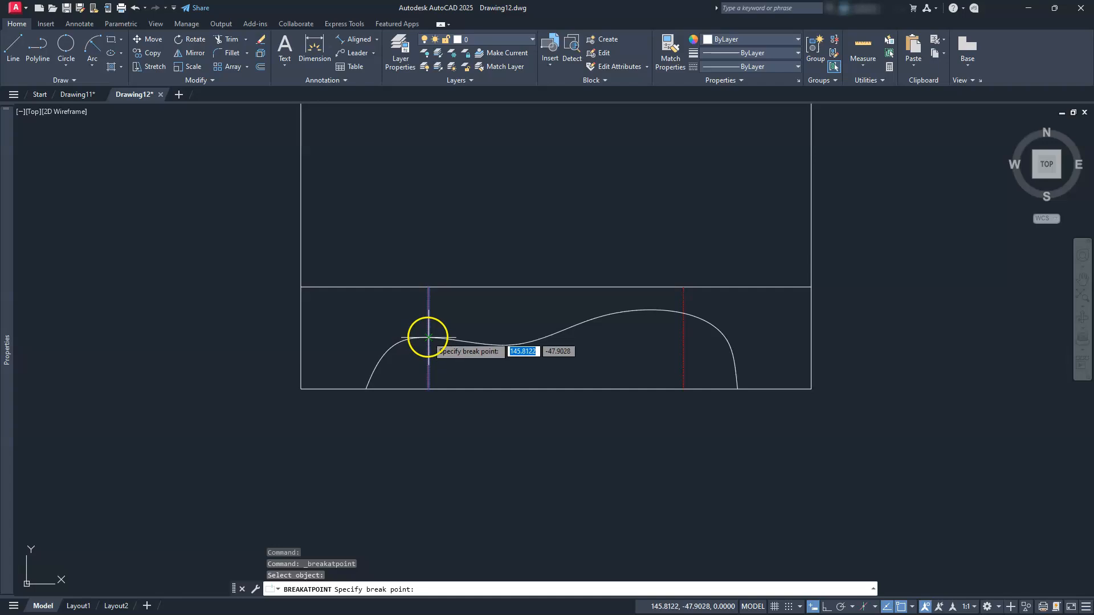
scroll(428, 345, up, 6)
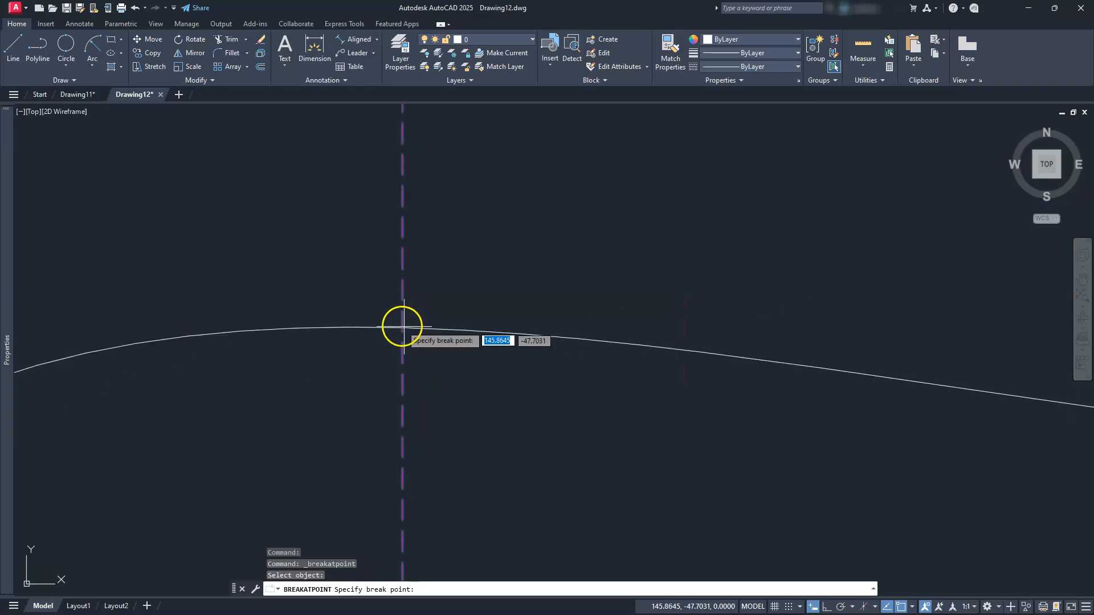
click(408, 329)
scroll(408, 319, down, 5)
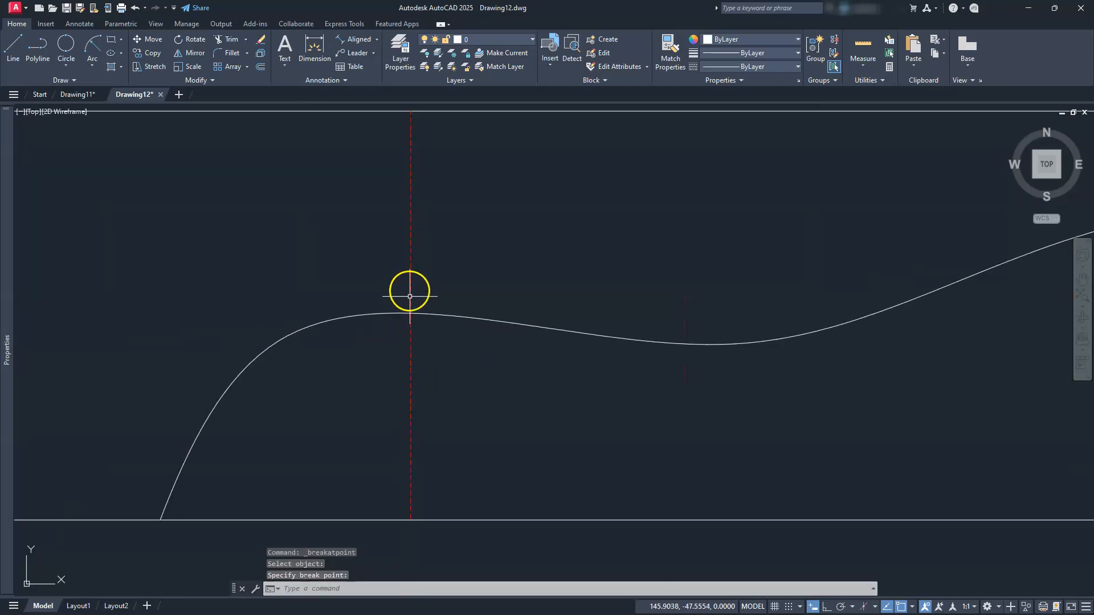
Check the upper piece of the split line and recentre the base in view
click(411, 274)
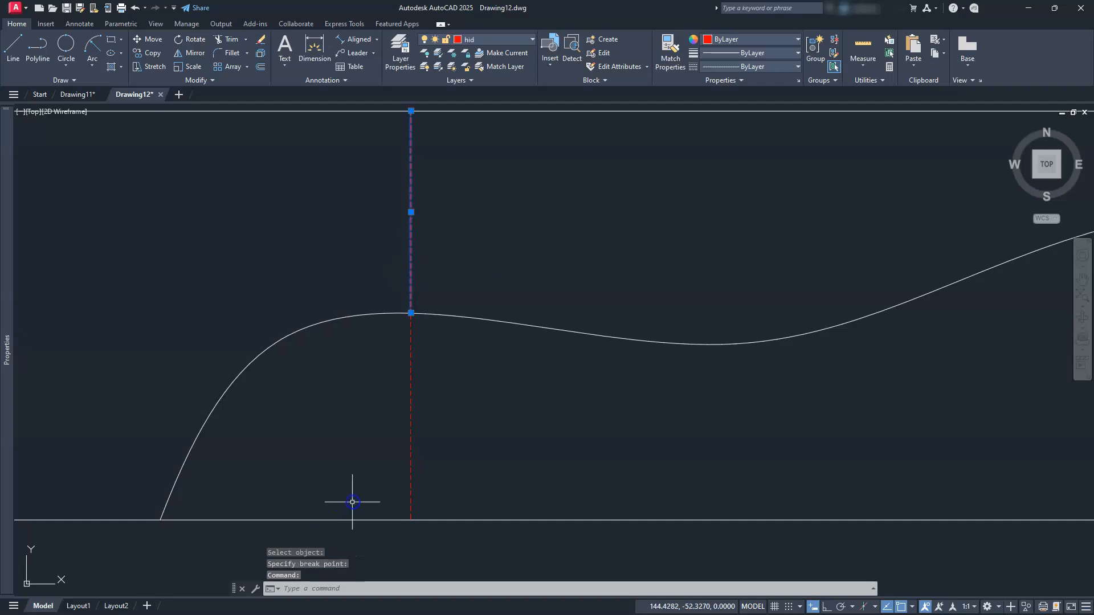
click(409, 417)
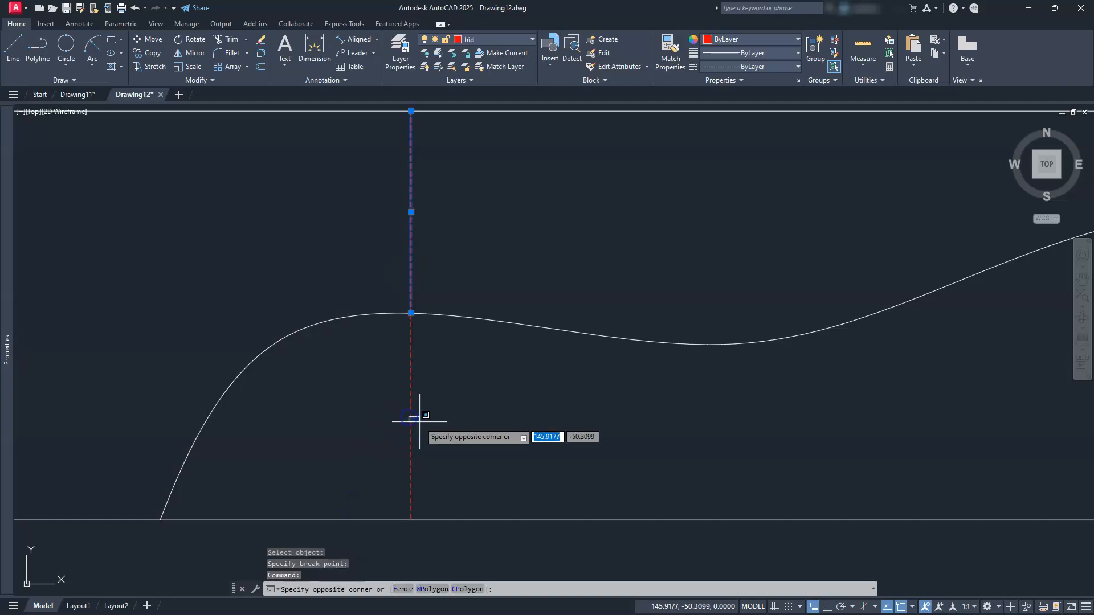
key(Escape)
scroll(490, 404, down, 3)
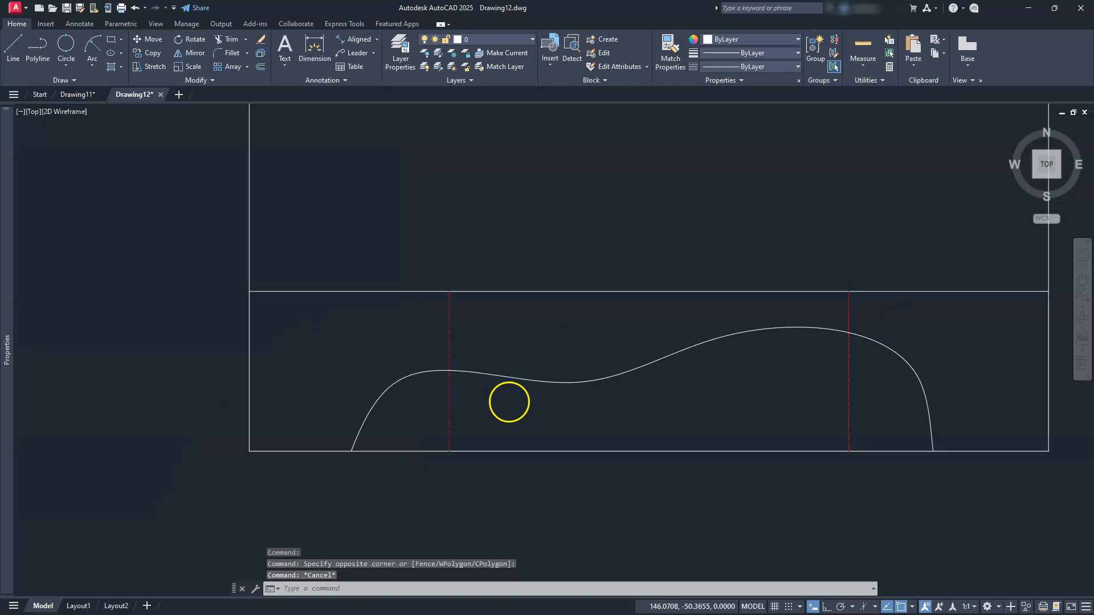
key(Escape)
mouse_move(545, 395)
middle_down()
mouse_move(422, 378)
mouse_move(378, 412)
middle_up()
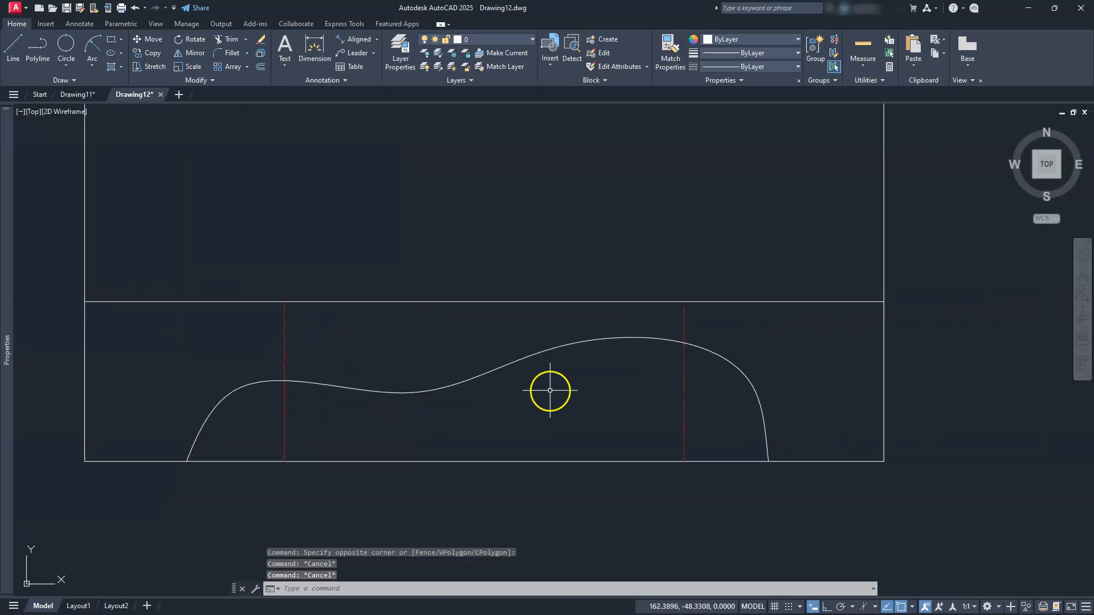
key(Escape)
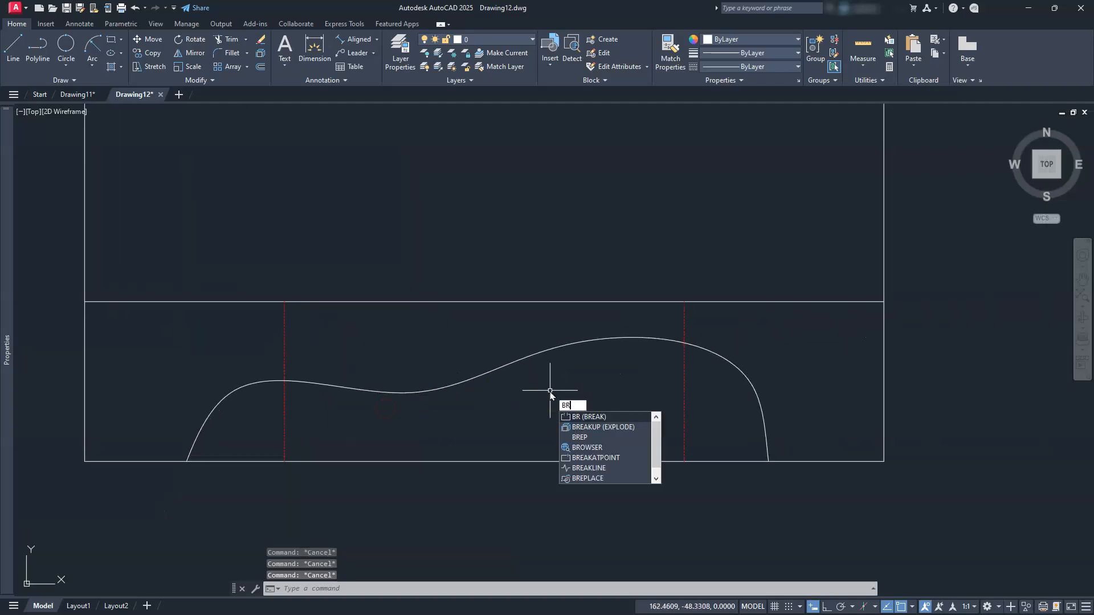
Break the right hidden line at its spline crossing using BREAK with First point and @
key(Return)
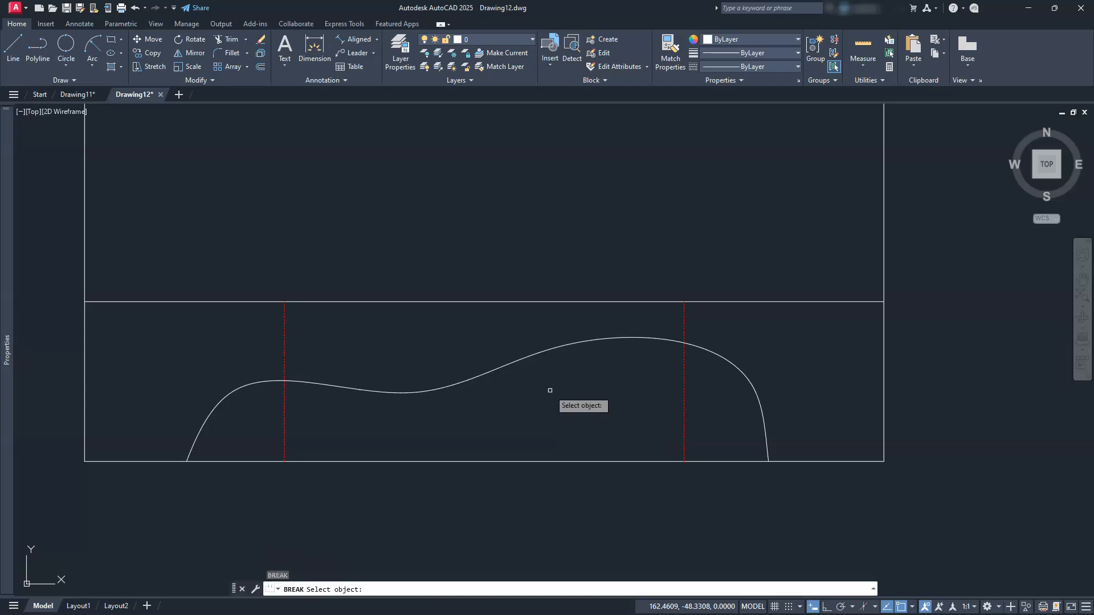
click(685, 397)
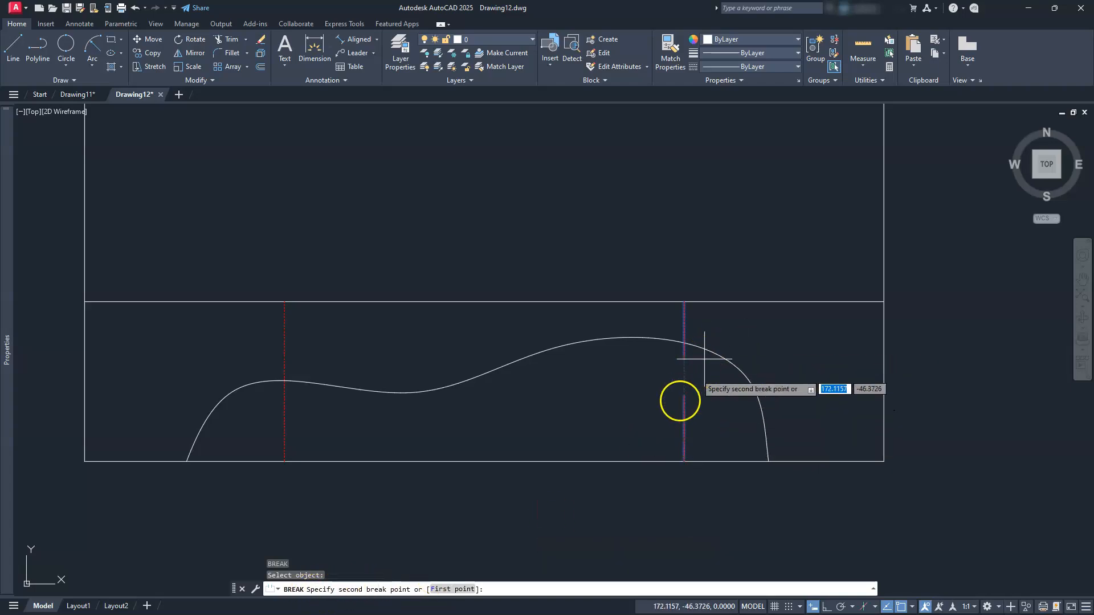
click(449, 589)
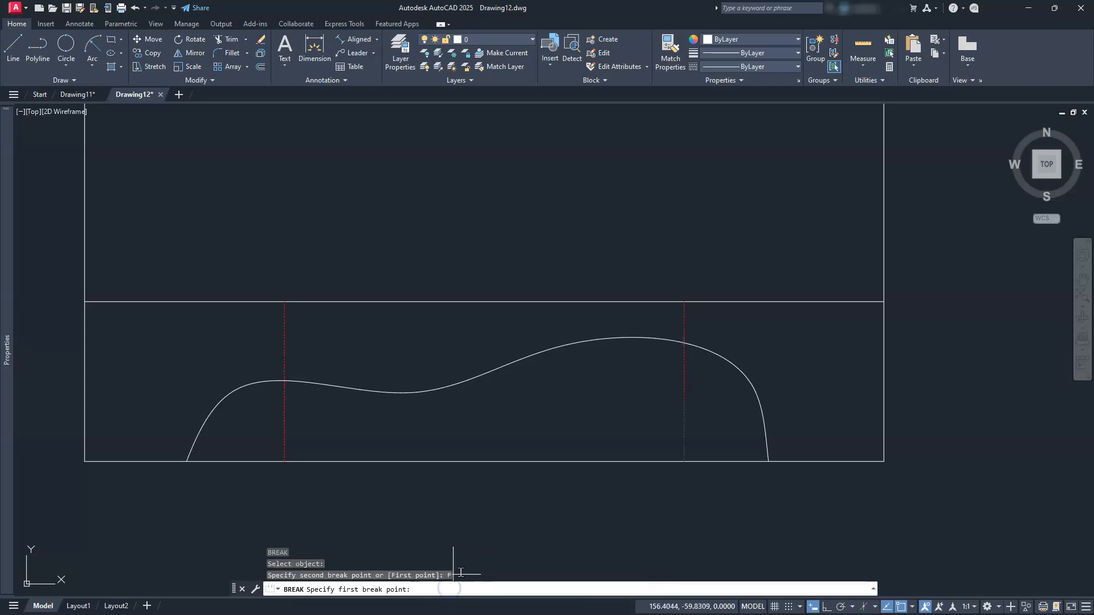
click(684, 343)
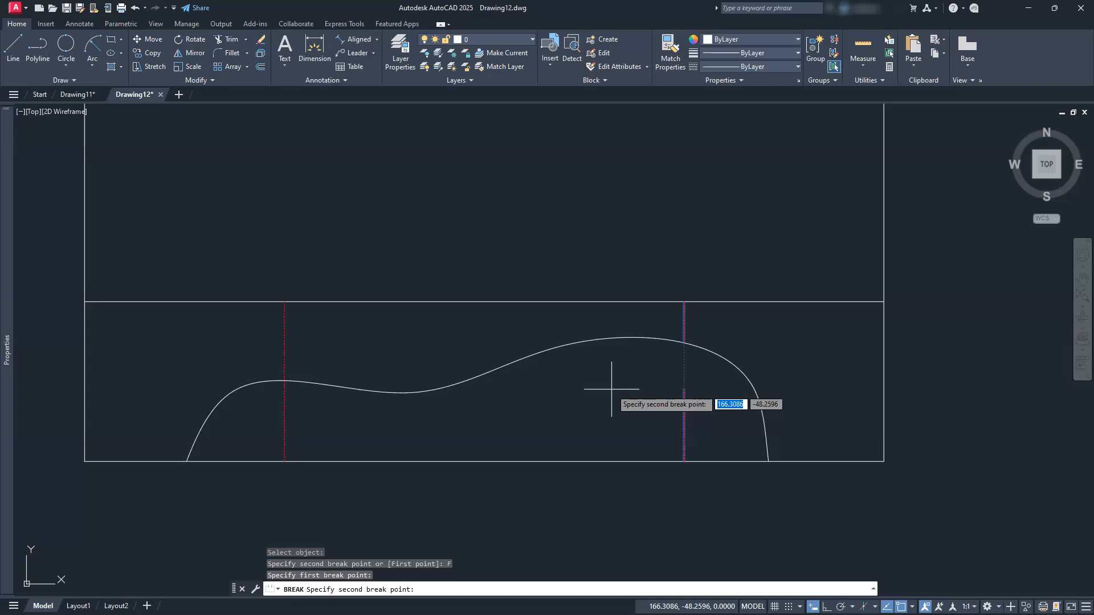
text(@)
key(Return)
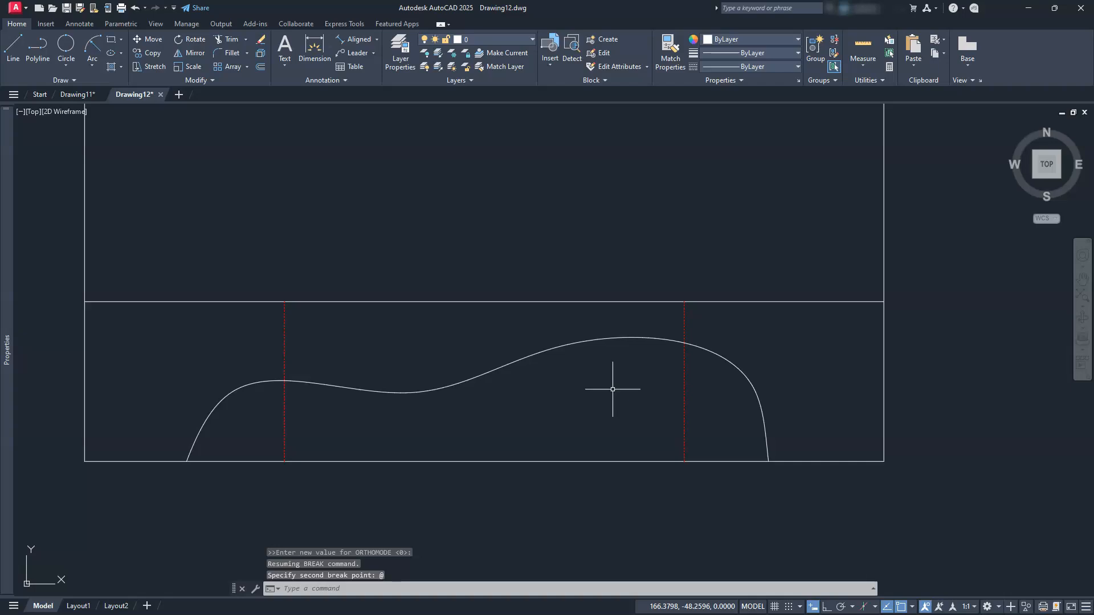
Check the split right line, recentre the base, and expand the command history
click(684, 397)
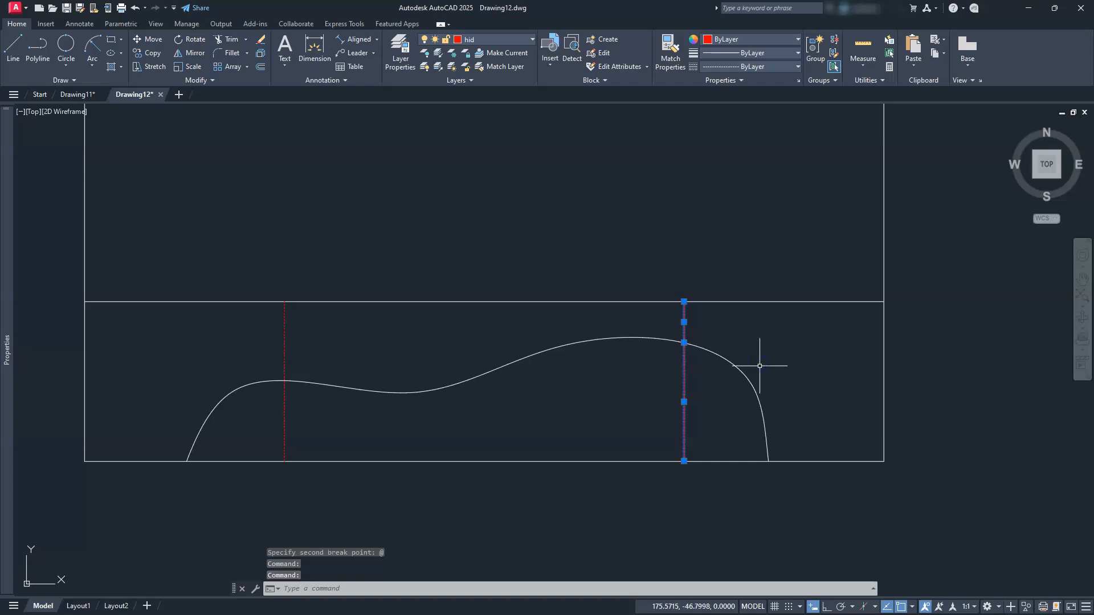
key(Escape)
key(Escape)
middle_drag(613, 420, 714, 399)
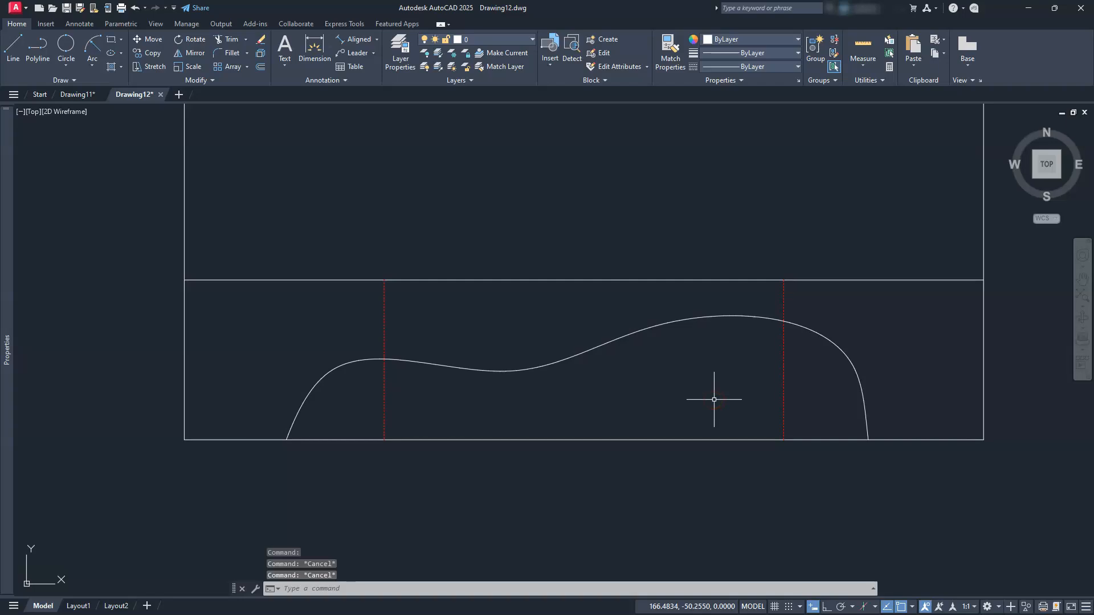
key(F2)
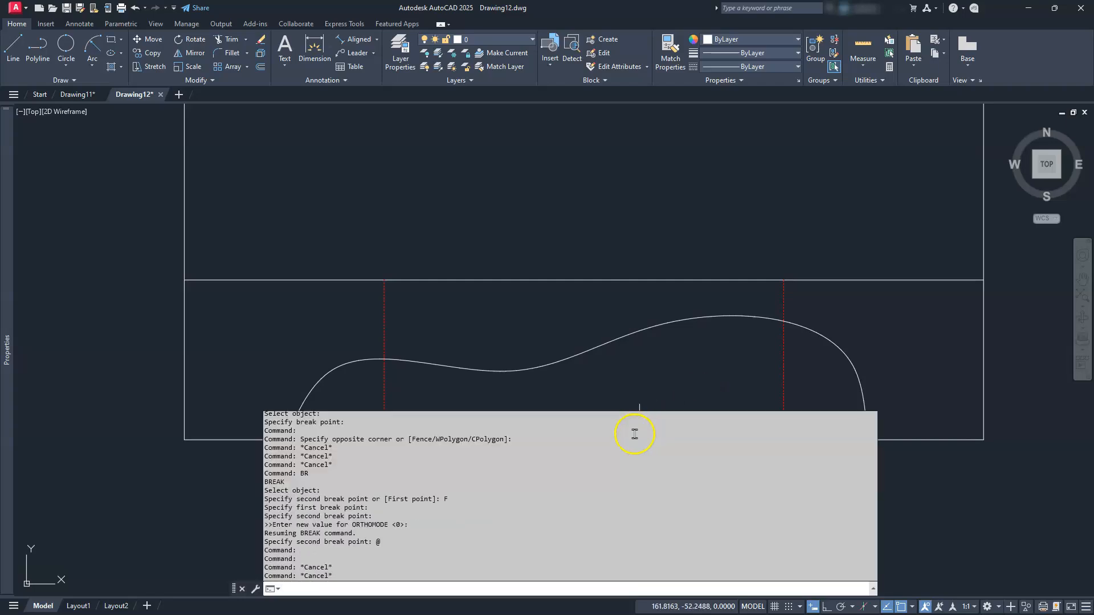
Review the BREAK steps in the command history, then collapse it
scroll(367, 533, up, 4)
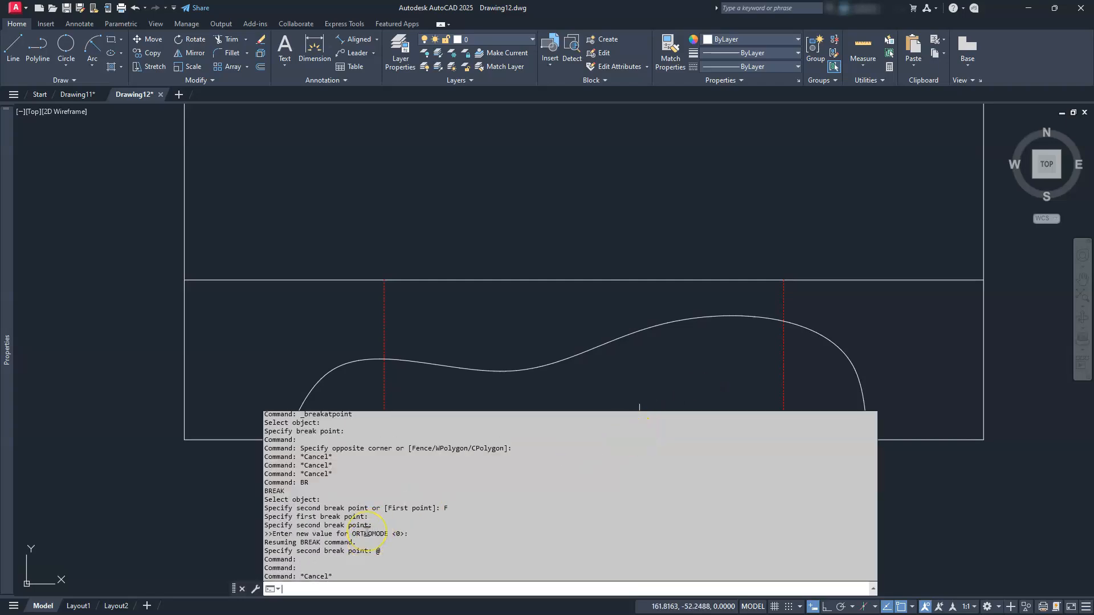
scroll(367, 531, up, 1)
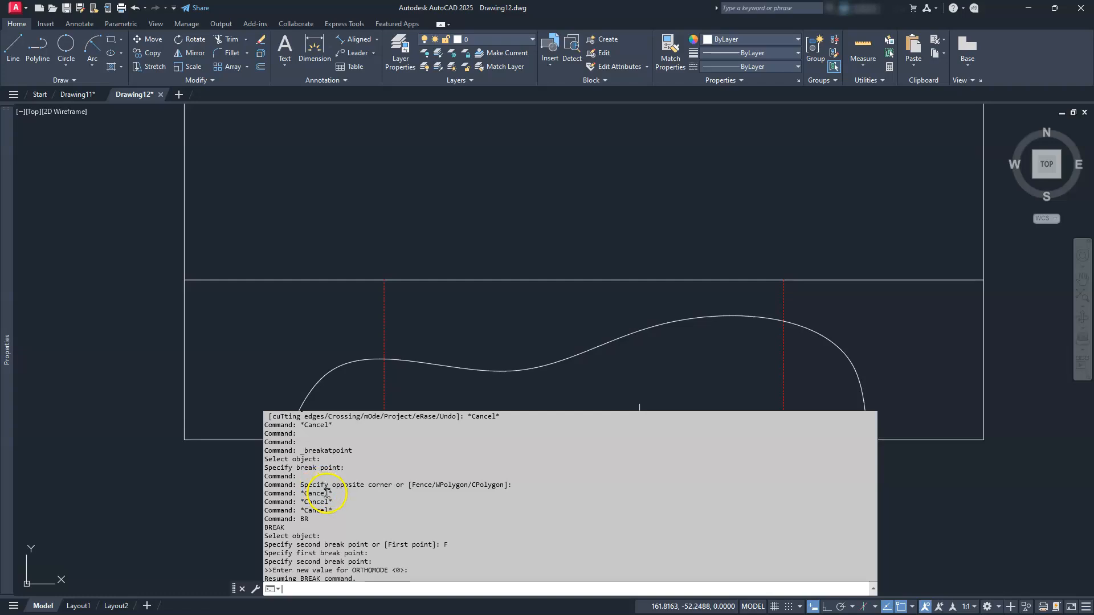
scroll(313, 477, up, 2)
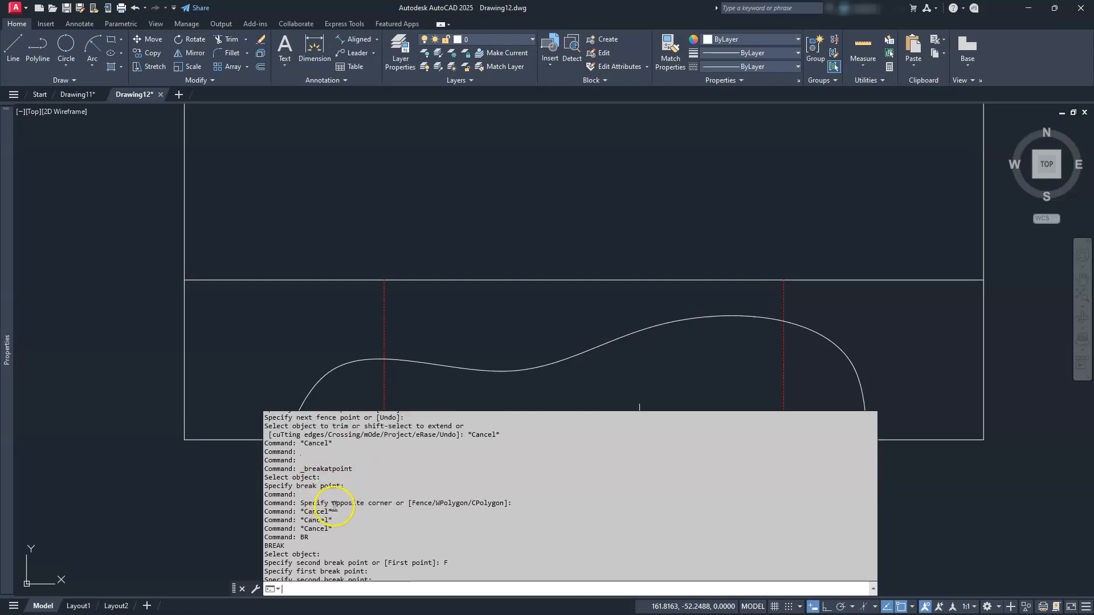
scroll(378, 541, down, 3)
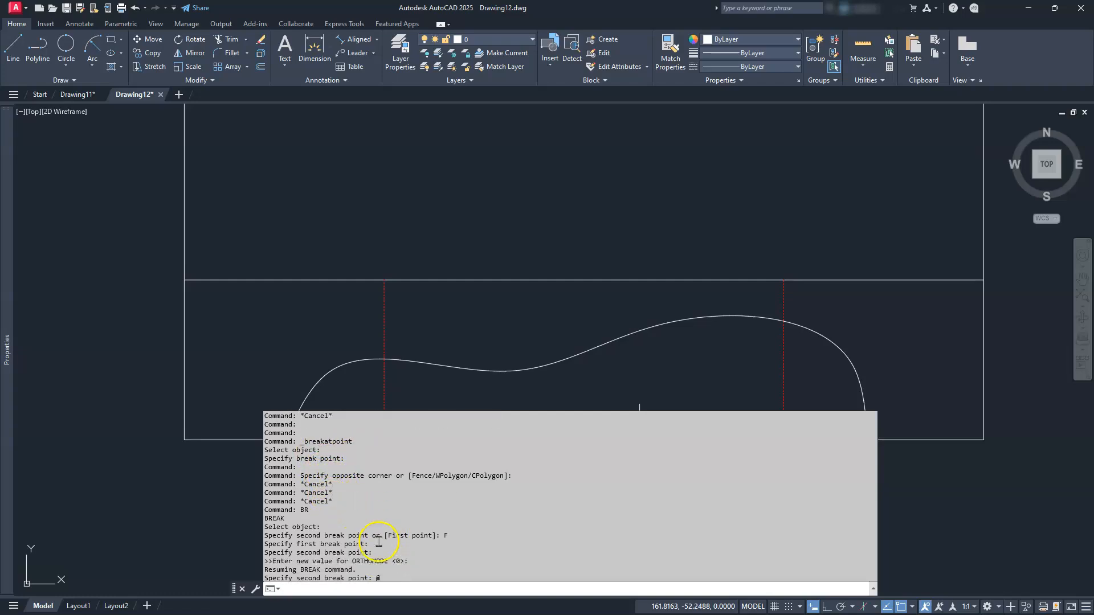
scroll(362, 569, down, 2)
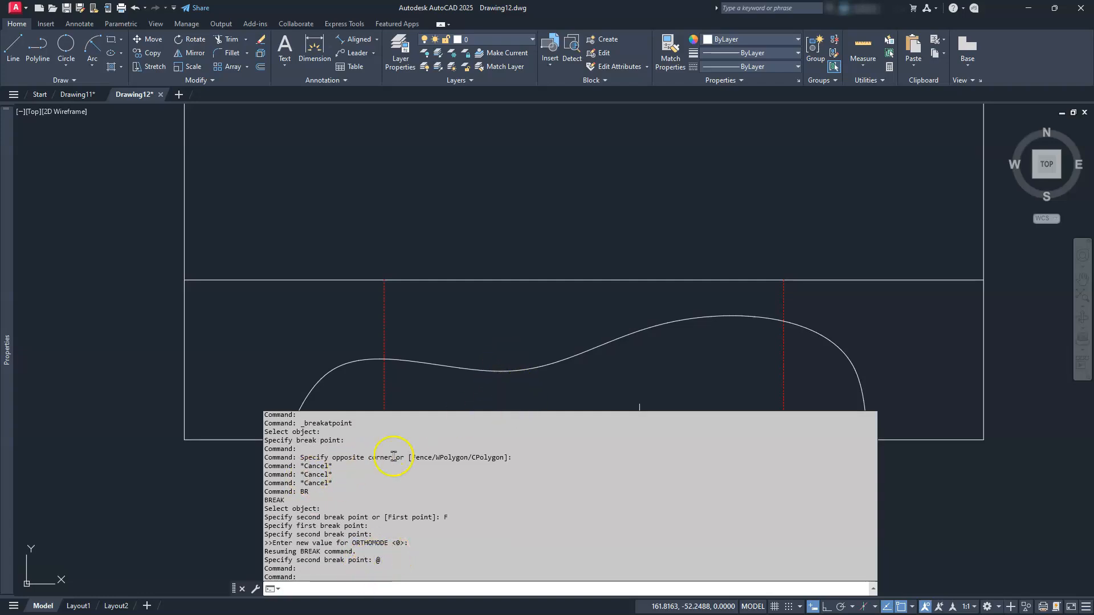
key(Escape)
key(Escape)
key(Escape)
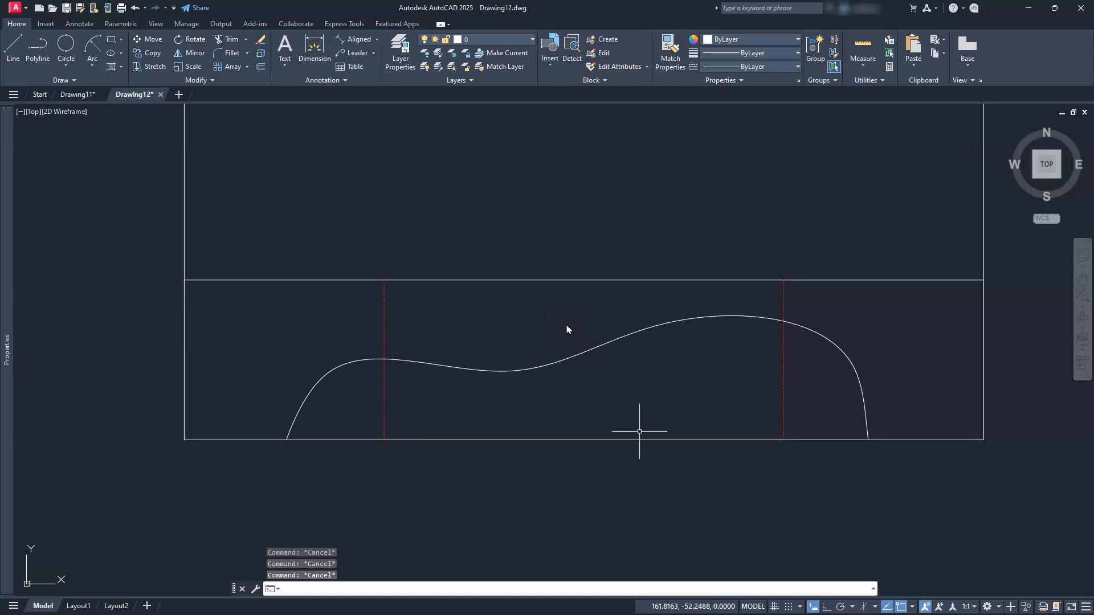
Move the lower pieces of both hidden lines, below the spline, onto layer 0
click(787, 368)
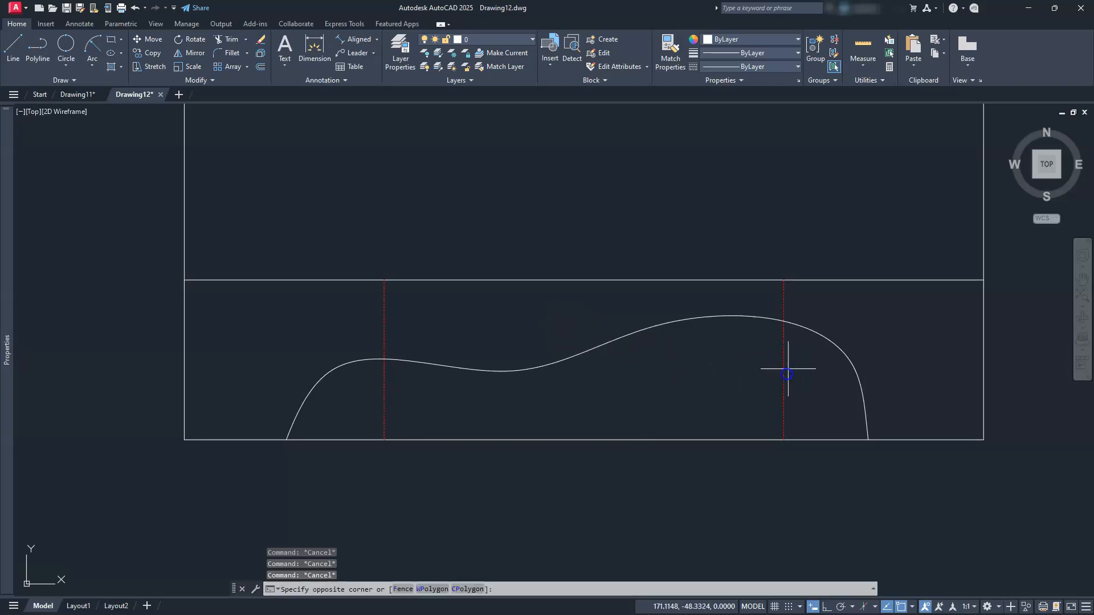
click(492, 421)
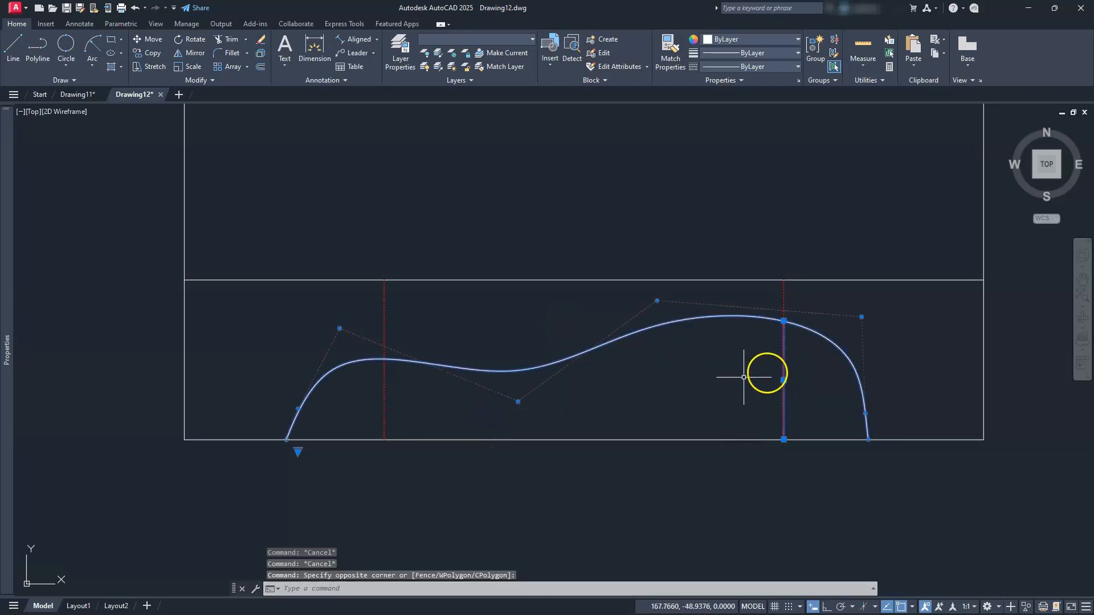
key(Escape)
click(804, 369)
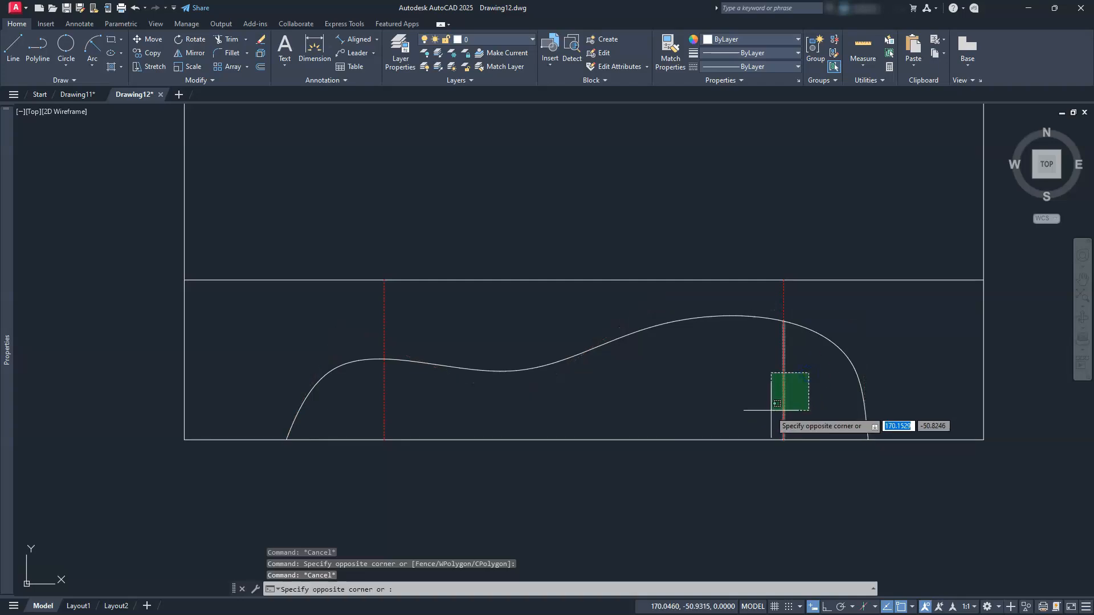
click(770, 410)
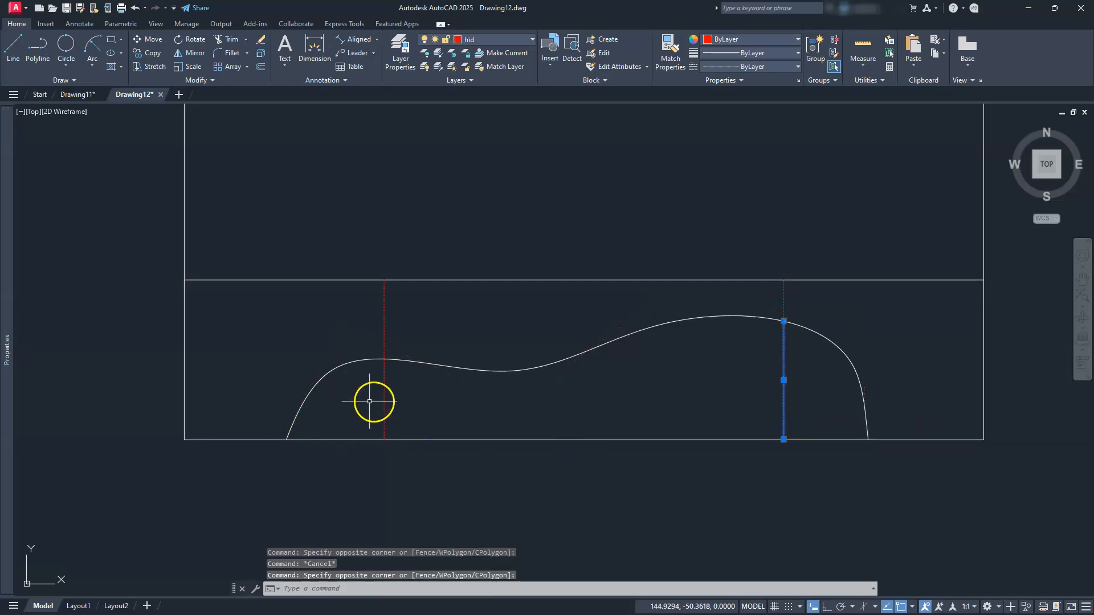
click(533, 40)
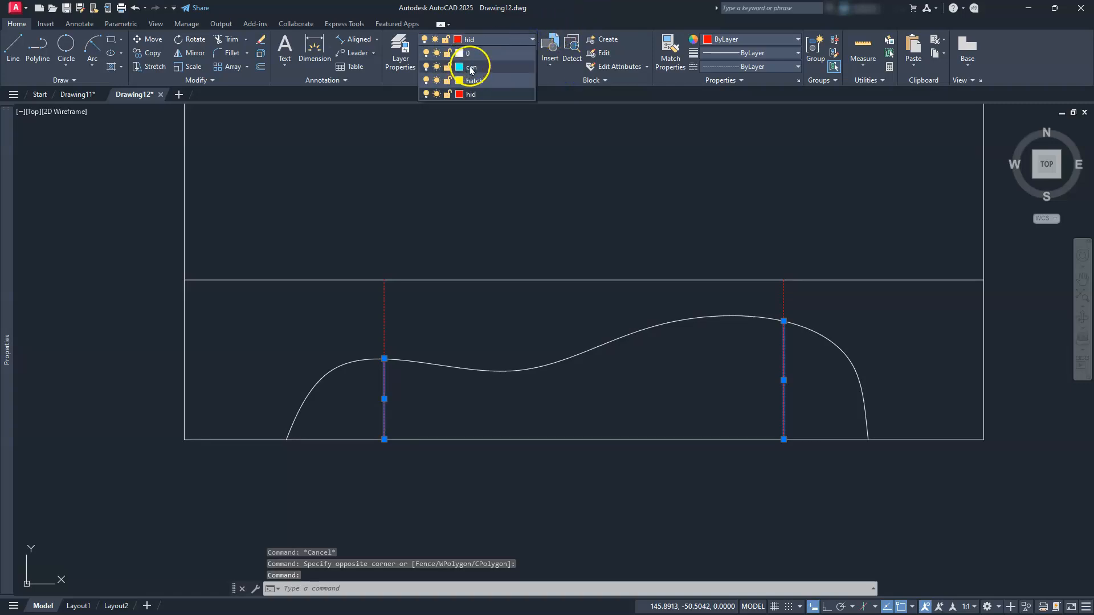
click(470, 54)
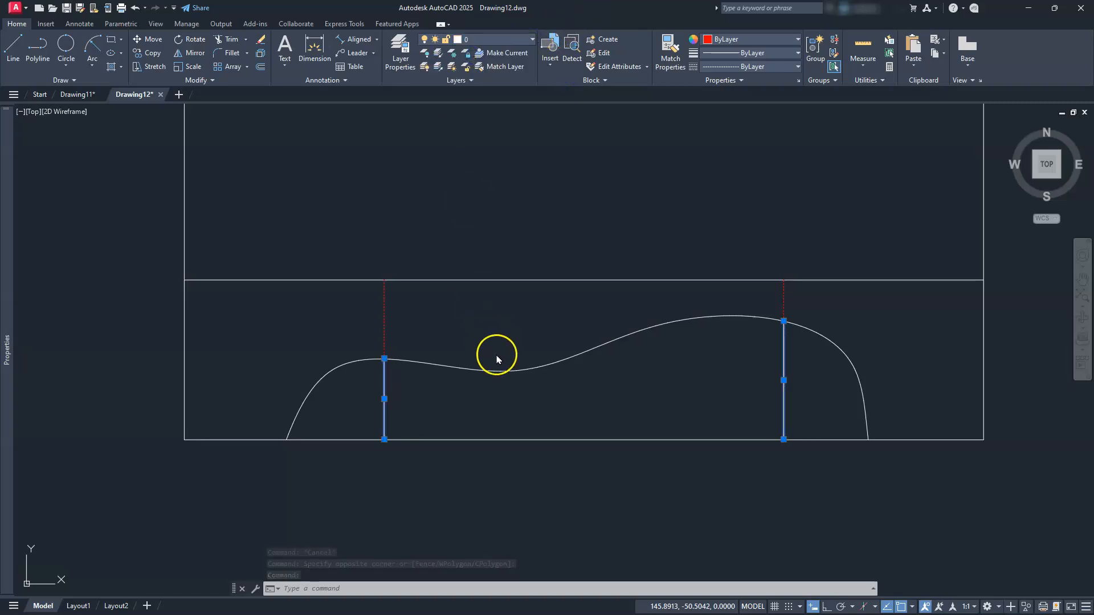
key(Escape)
key(Escape)
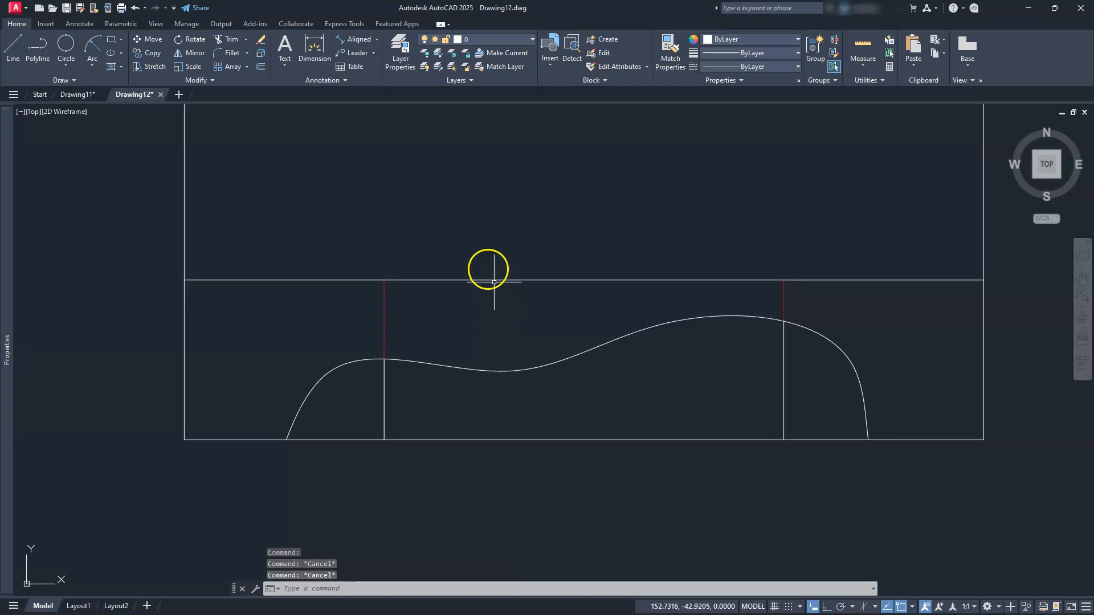
Hatch the left and right regions beneath the spline with a scale of 10
click(111, 67)
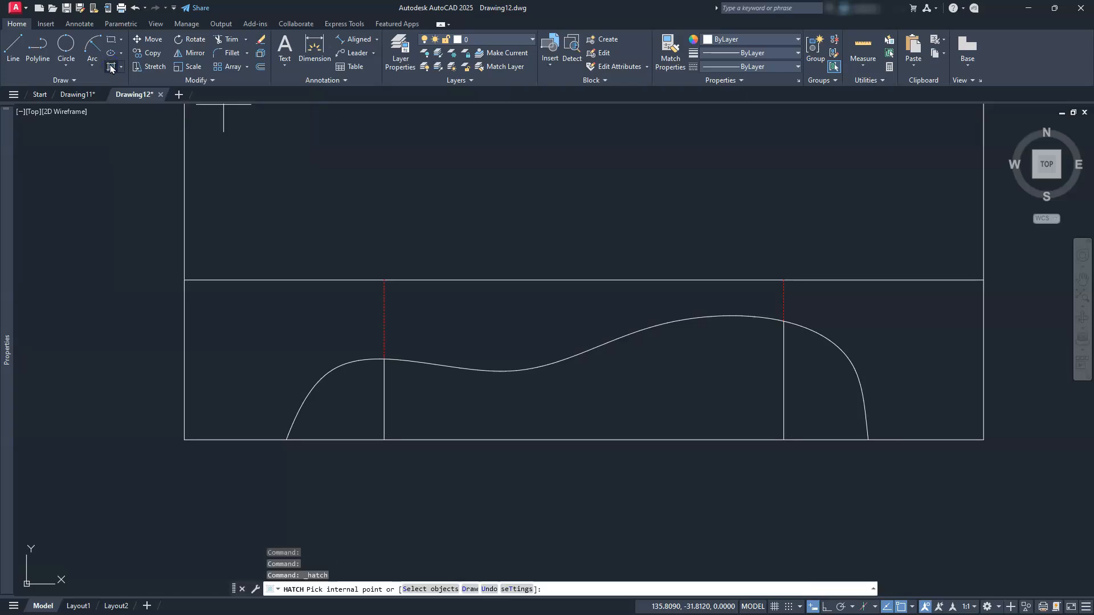
click(341, 416)
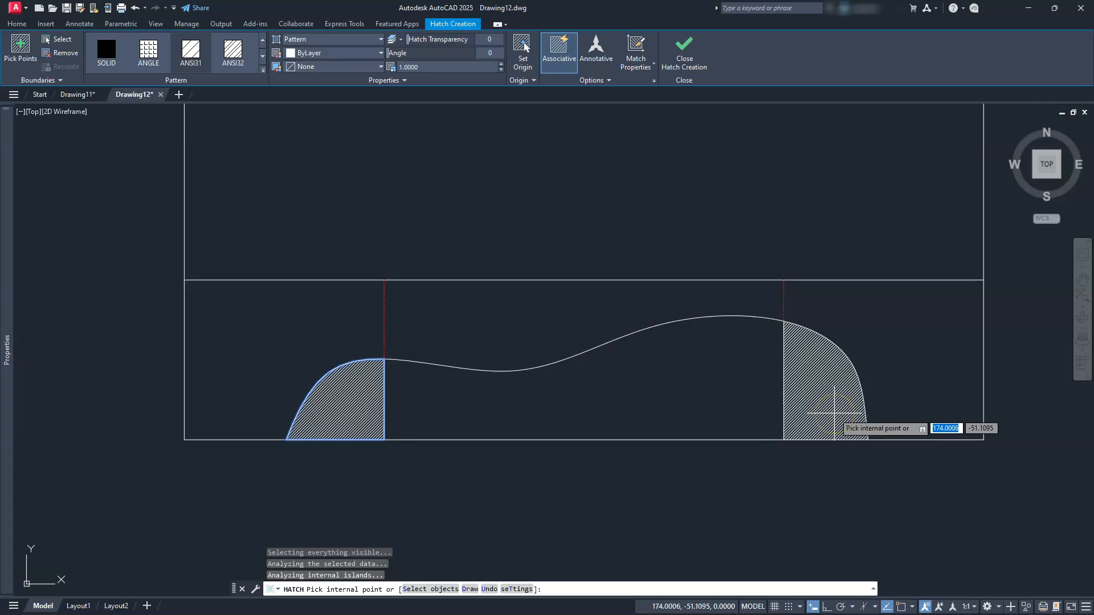
click(831, 415)
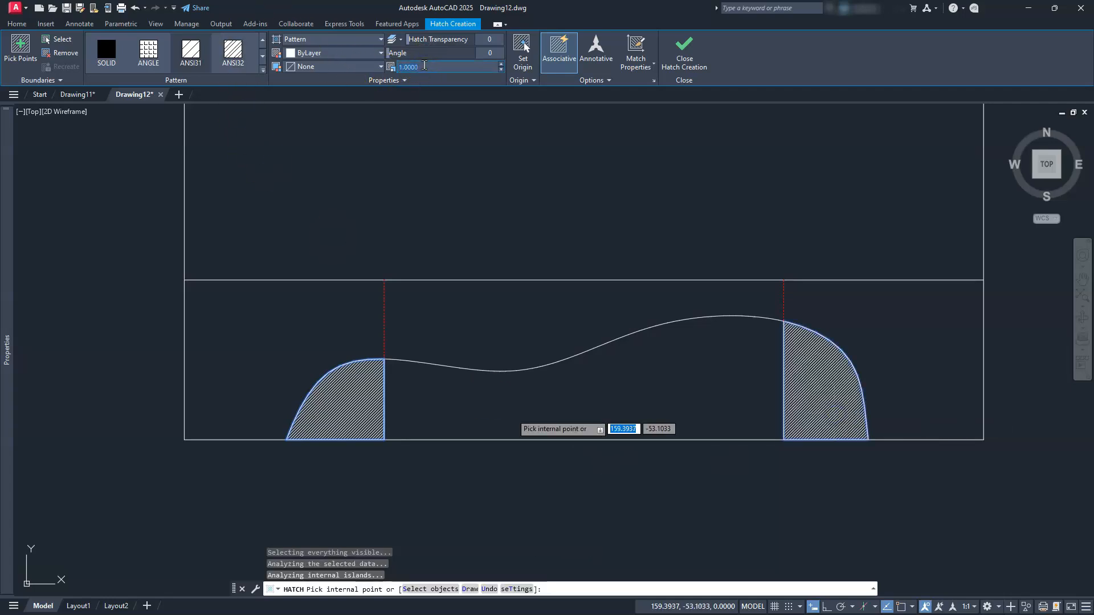
text(10)
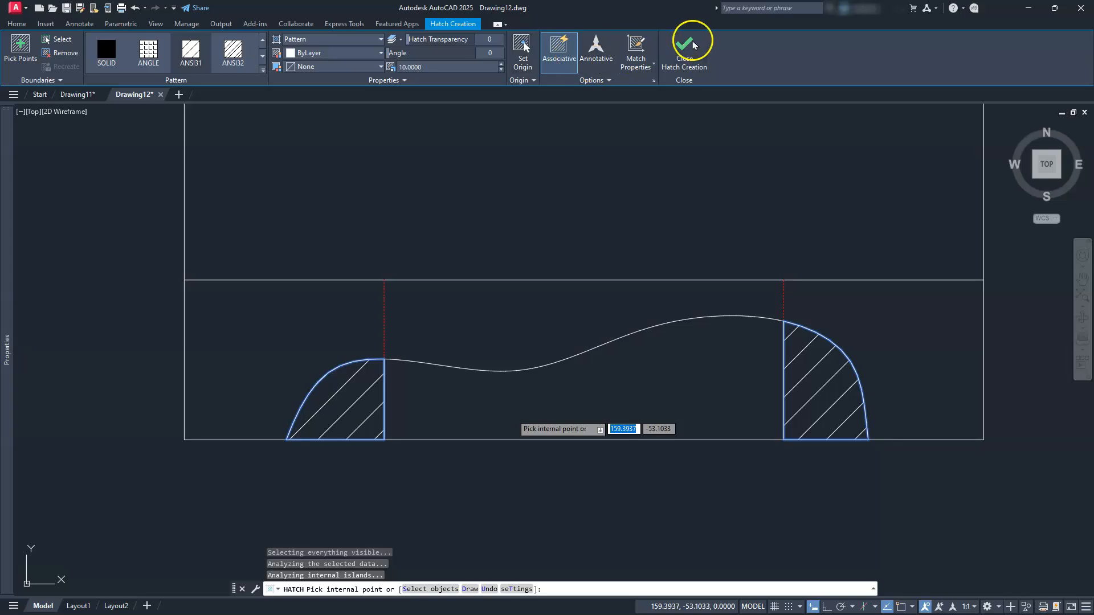
key(Return)
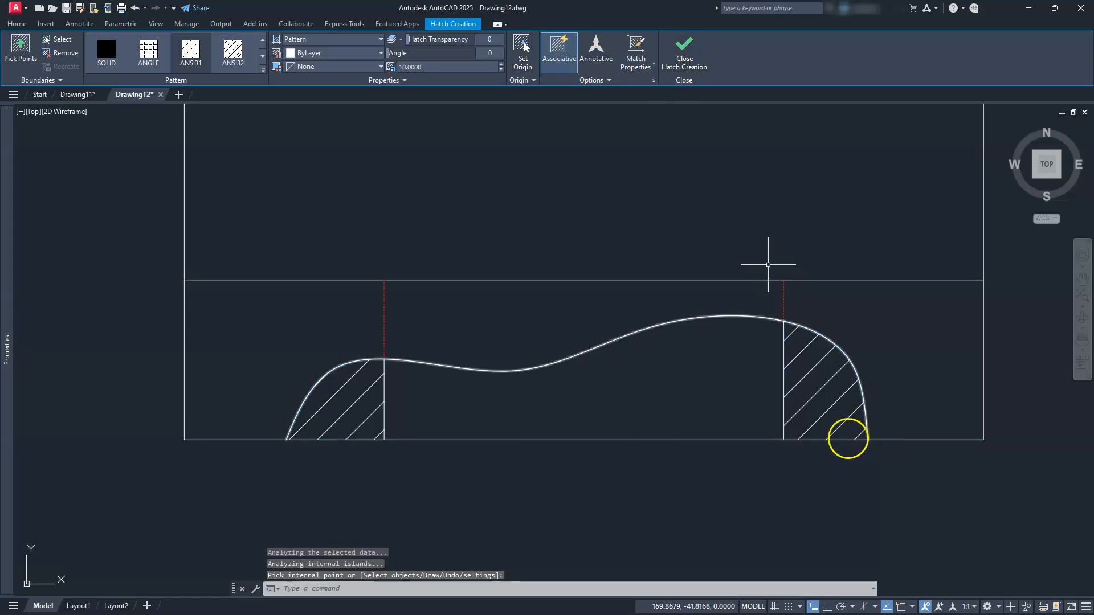
key(Escape)
key(Escape)
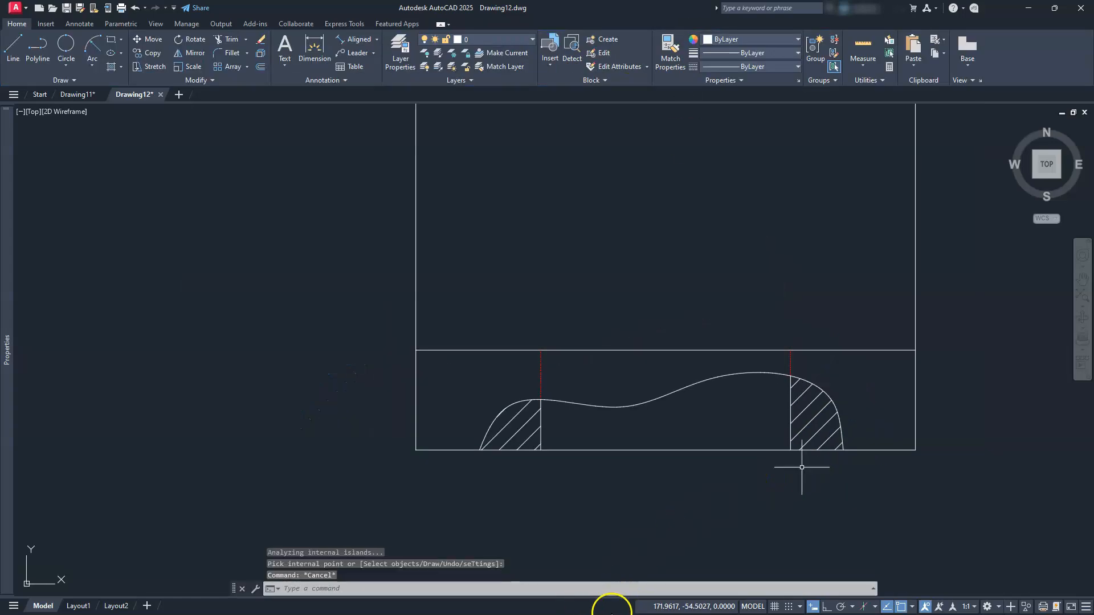
Assign the hatch to the yellow hatch layer and zoom out to show both views
click(813, 417)
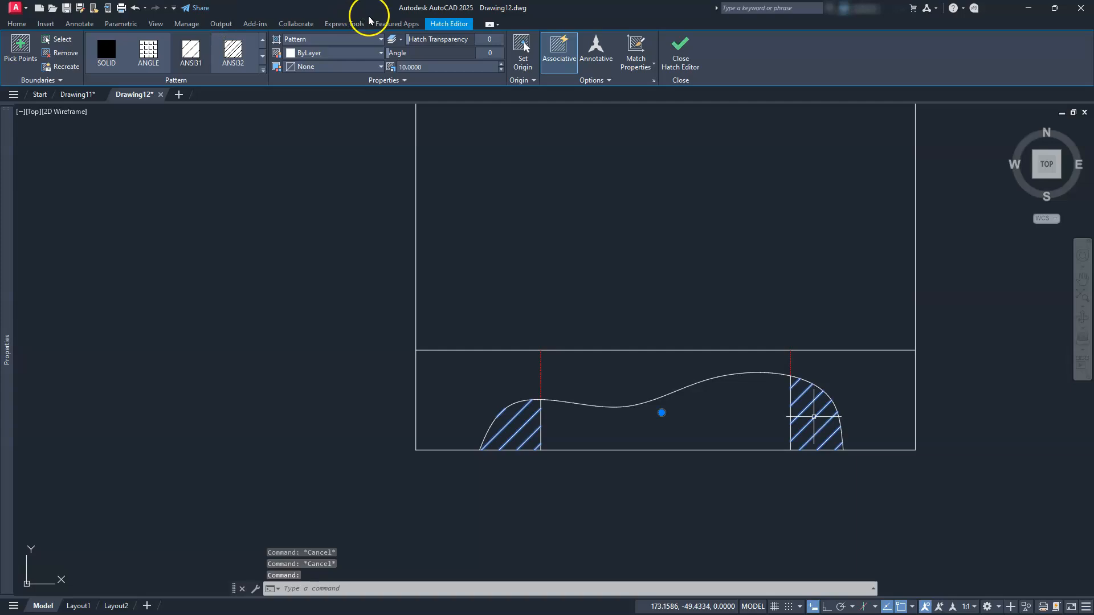
click(12, 23)
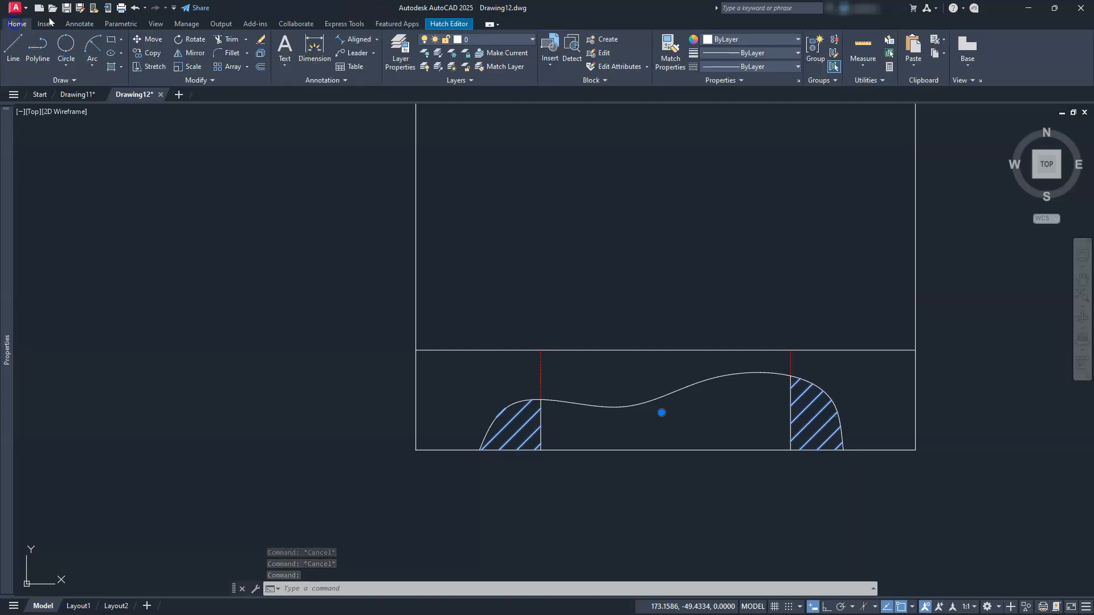
click(531, 39)
click(480, 80)
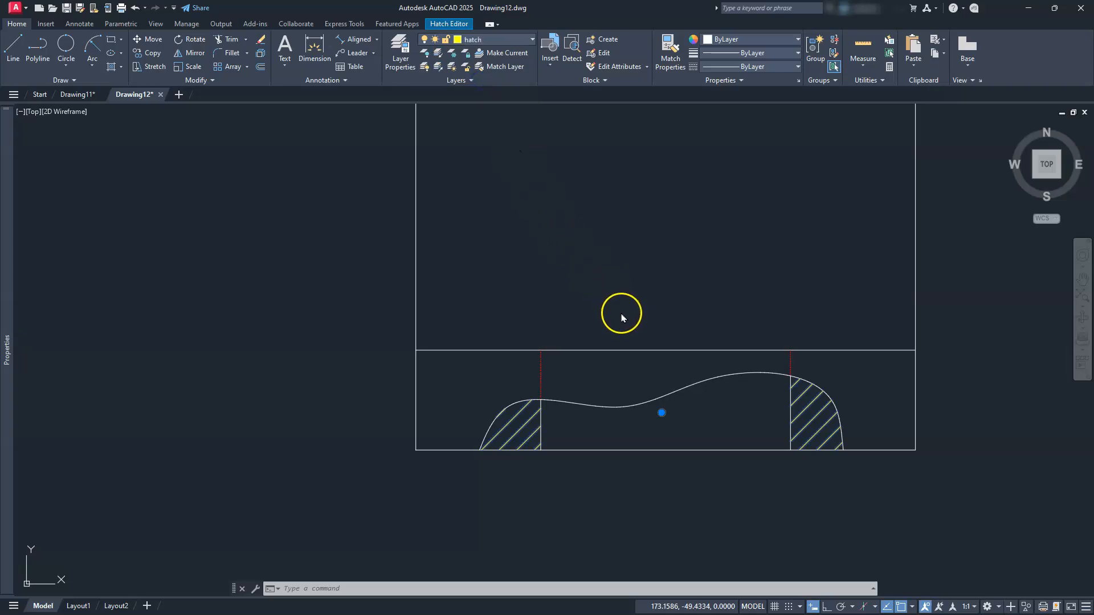
scroll(621, 318, down, 2)
key(Escape)
key(Escape)
key(Escape)
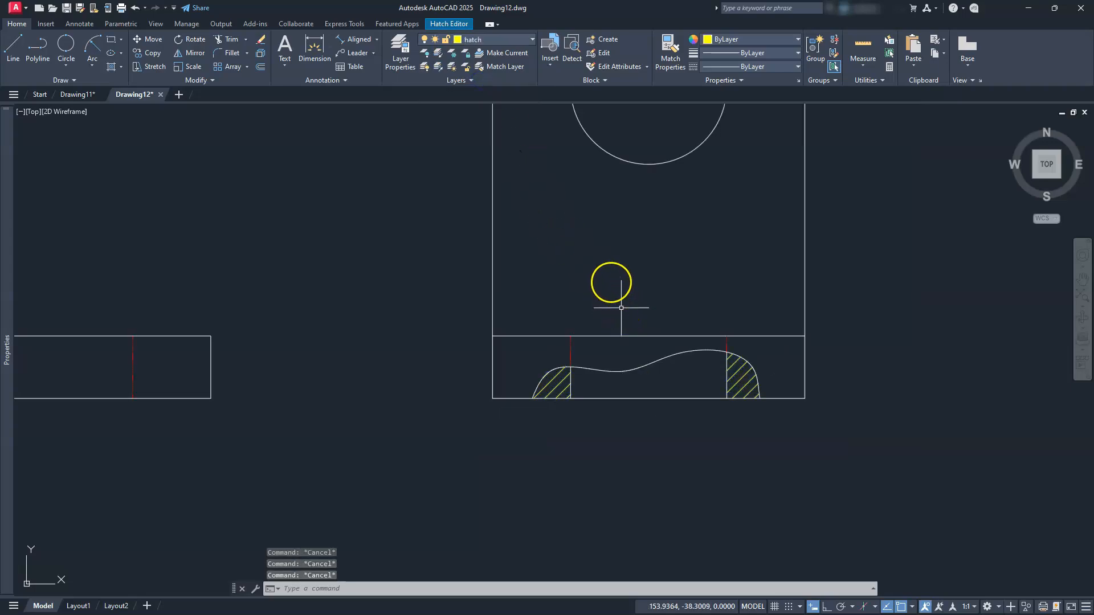
click(589, 243)
key(Escape)
key(Escape)
scroll(574, 225, down, 2)
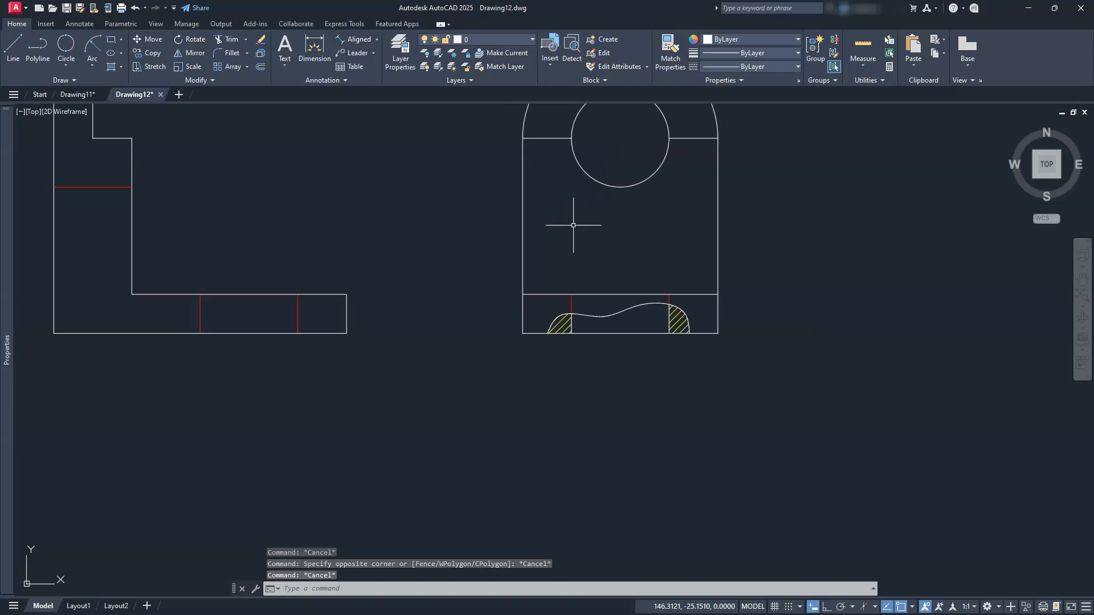
mouse_move(534, 243)
middle_down()
mouse_move(586, 412)
mouse_move(640, 405)
mouse_move(629, 381)
middle_up()
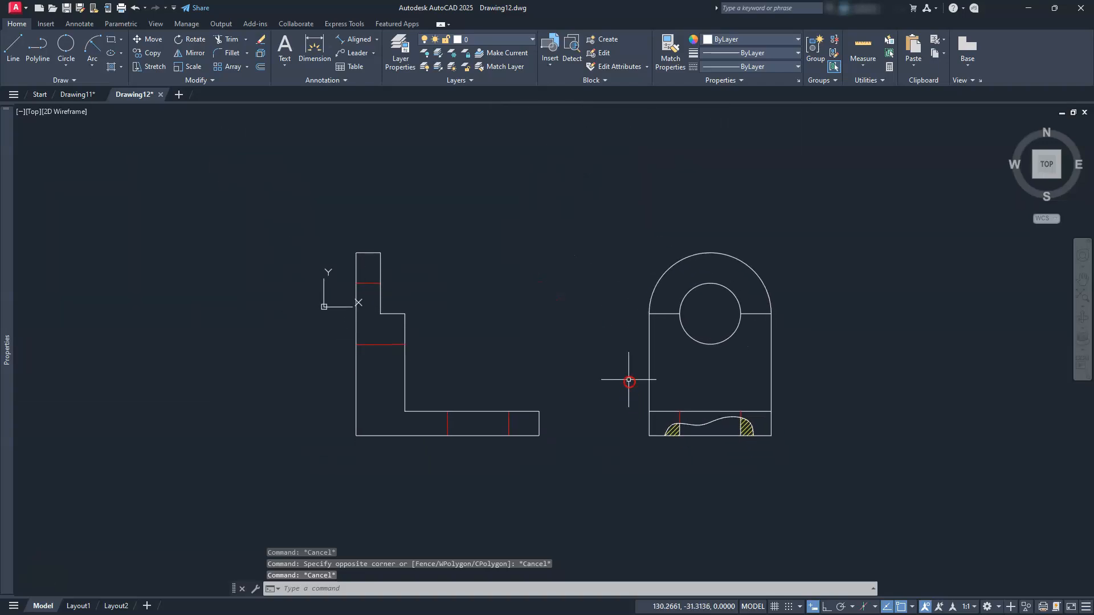
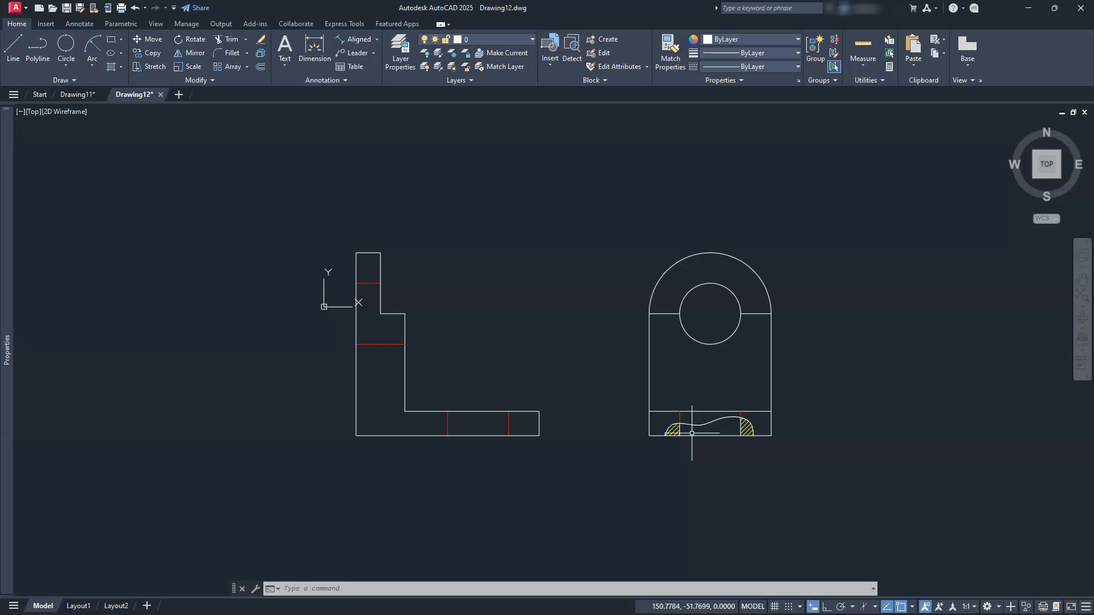
Pan the drawing to clear empty space above the L-shaped and front views
middle_drag(584, 321, 690, 378)
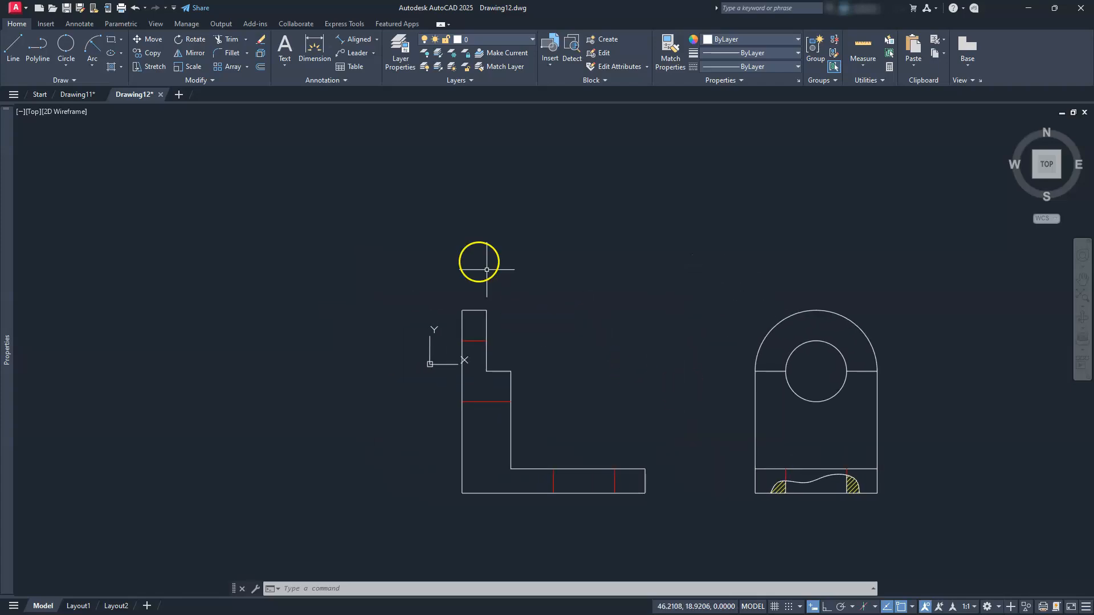
Project three vertical construction lines up from the L-shape's left, next and inner edges
click(62, 81)
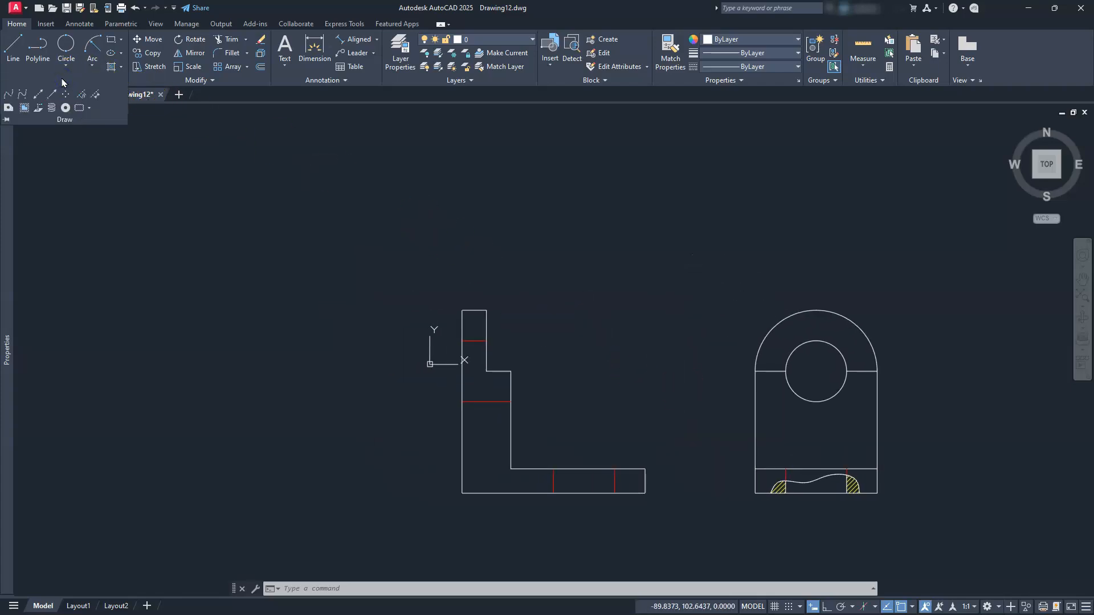
click(38, 99)
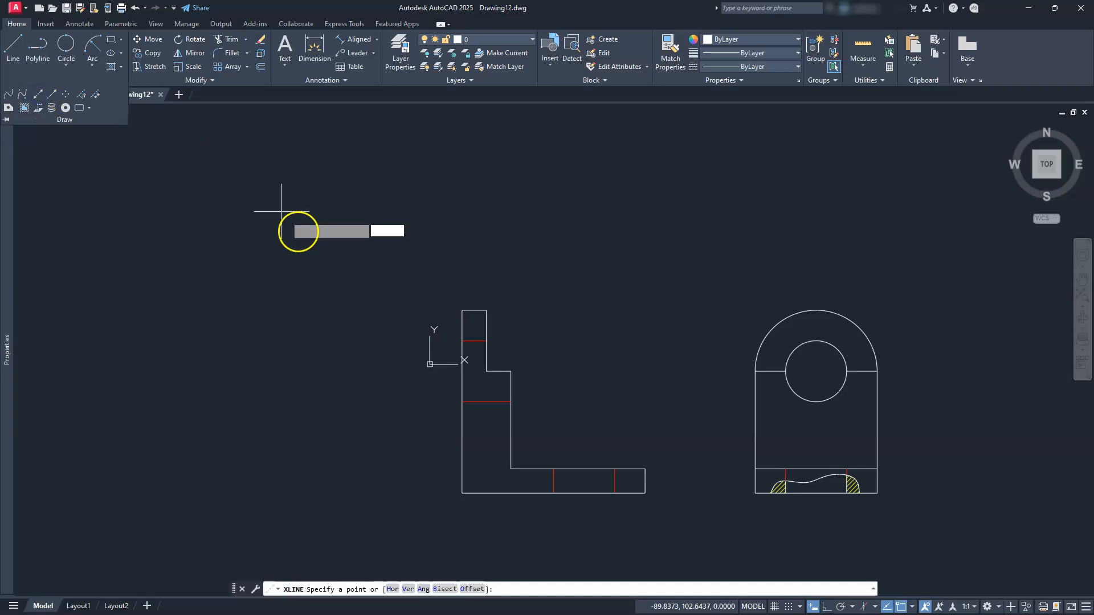
click(408, 589)
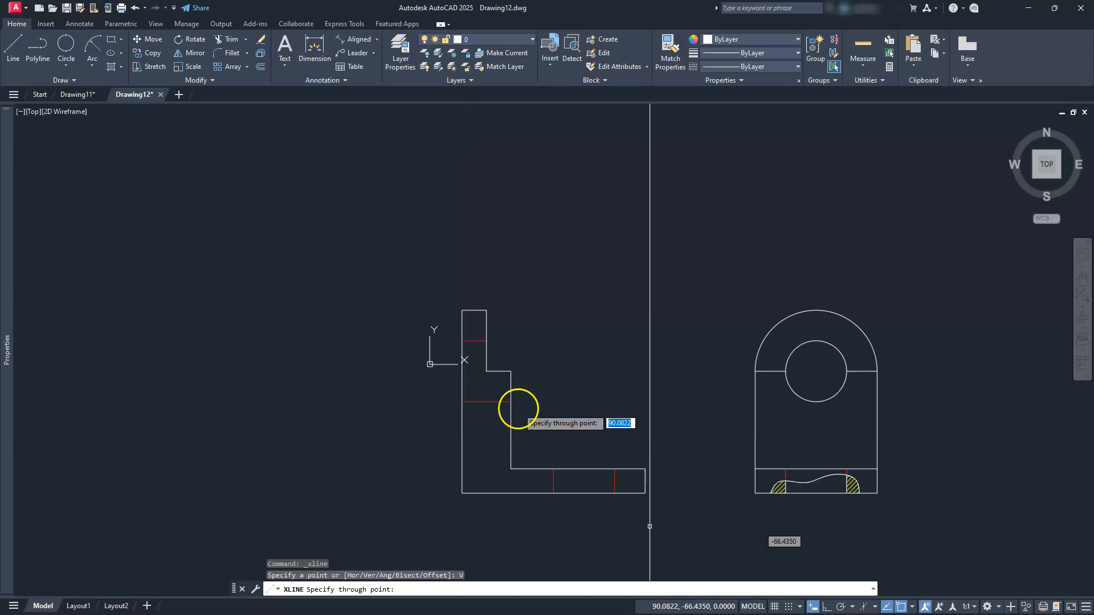
click(461, 305)
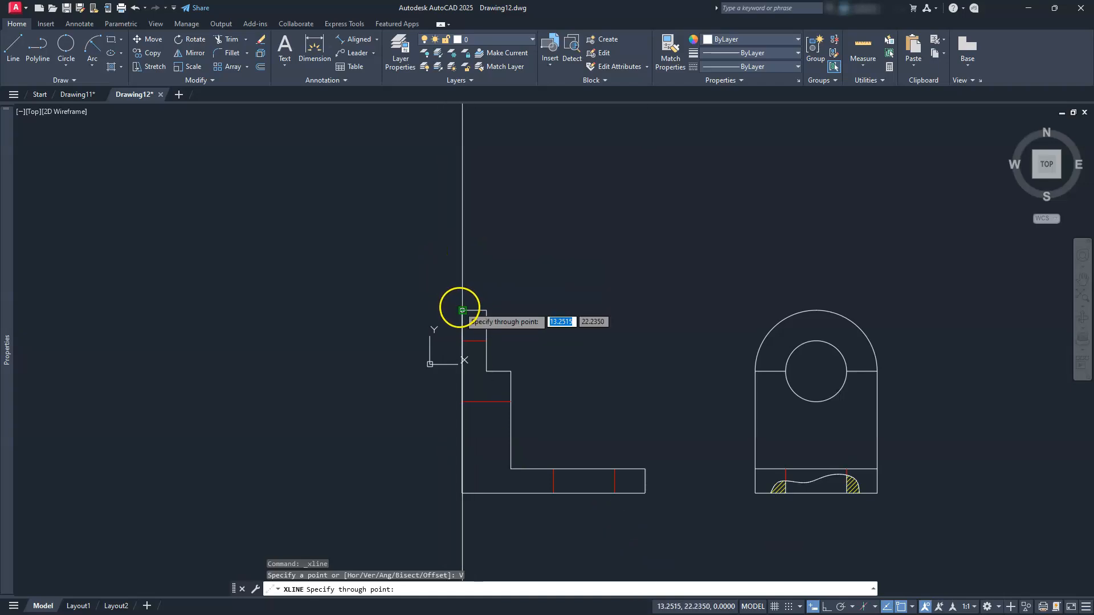
click(487, 311)
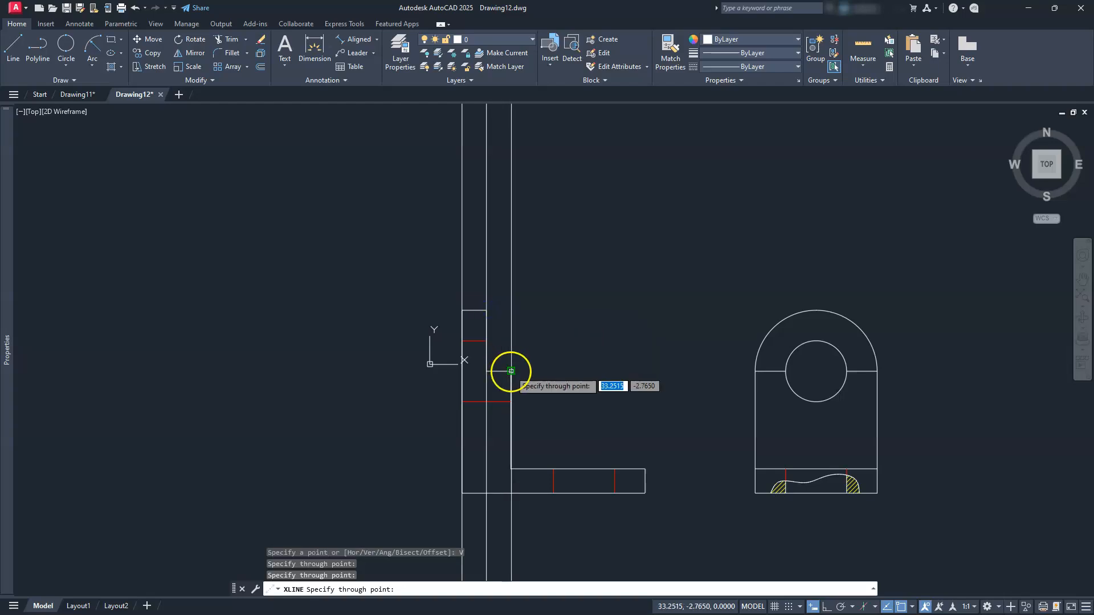
click(511, 371)
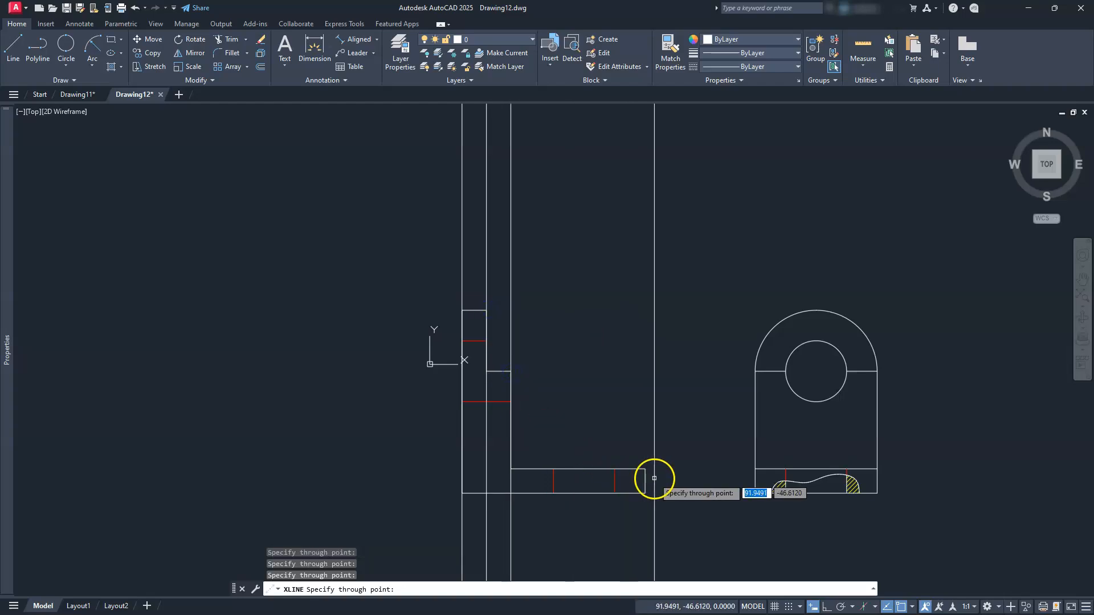
key(Escape)
key(Escape)
key(Escape)
key(Escape)
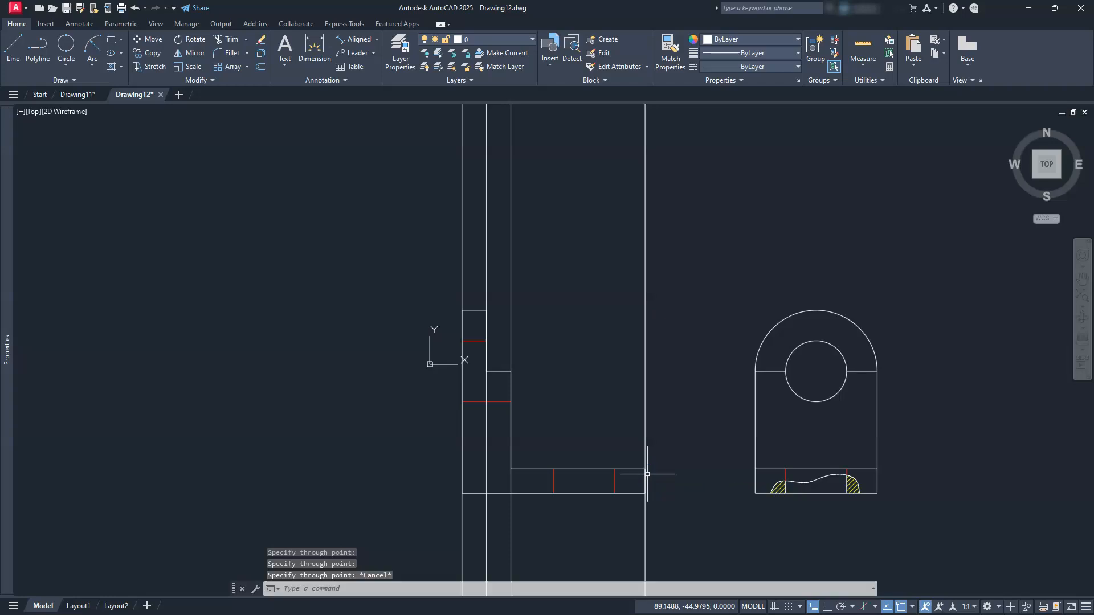
Draw a horizontal line with Ortho on across the vertical construction lines
middle_drag(538, 330, 522, 438)
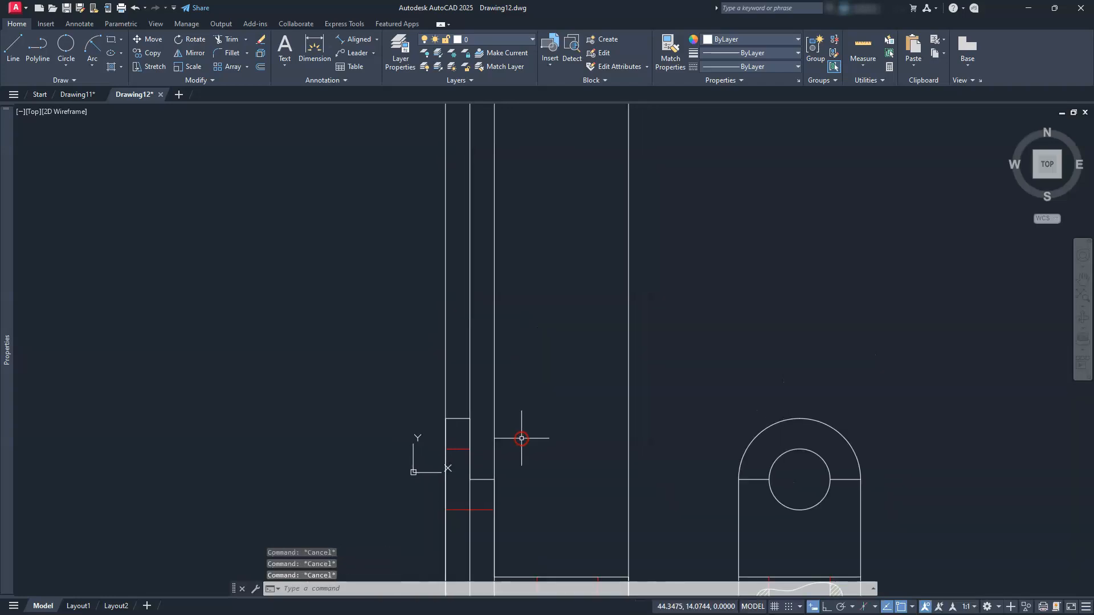
click(12, 49)
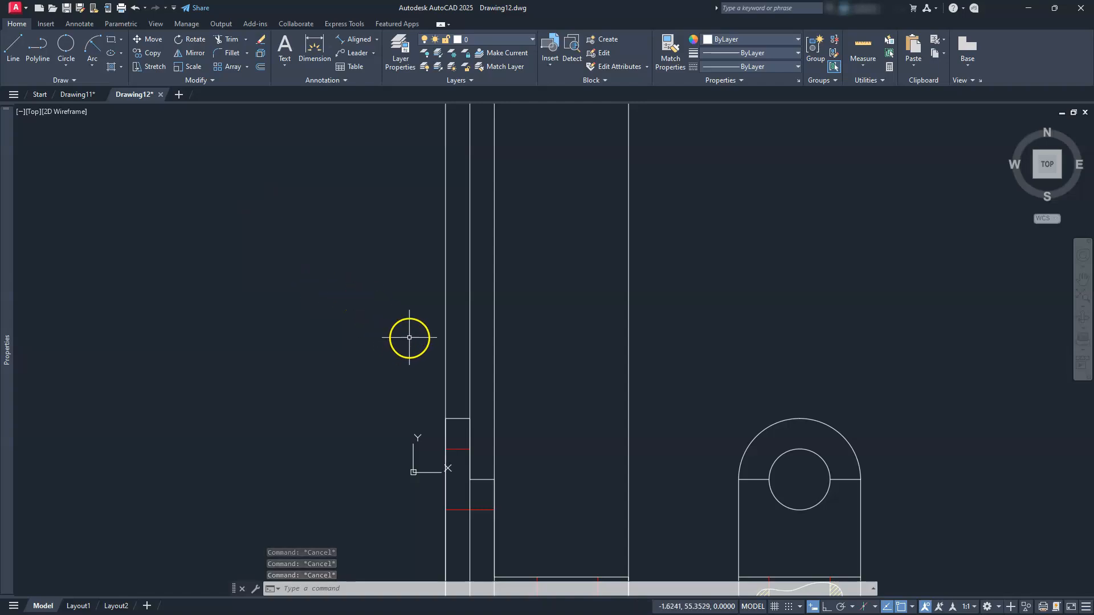
click(409, 338)
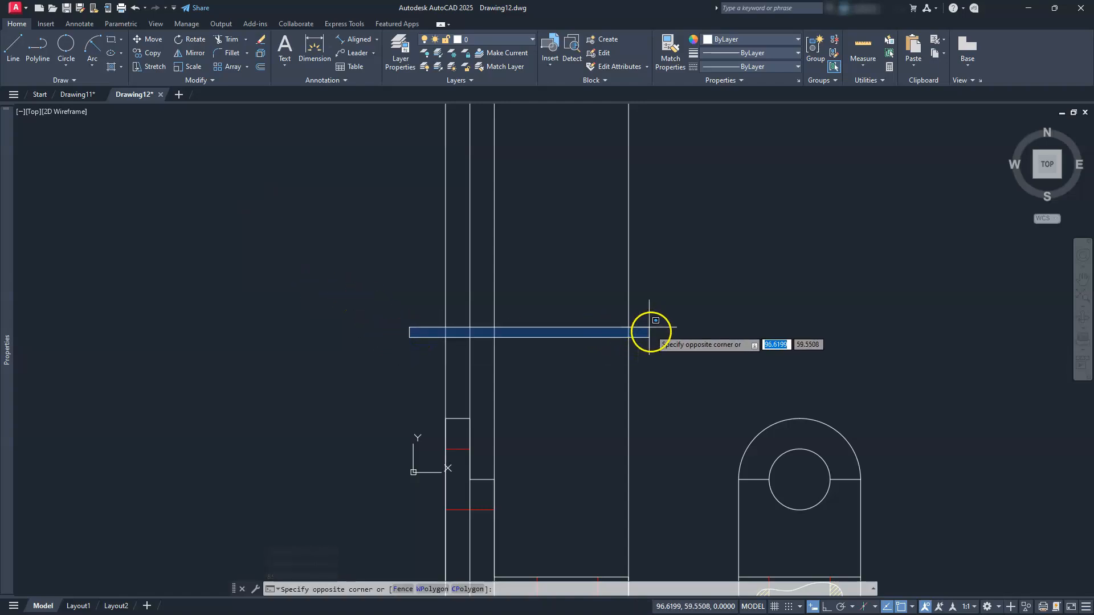
key(Escape)
click(13, 49)
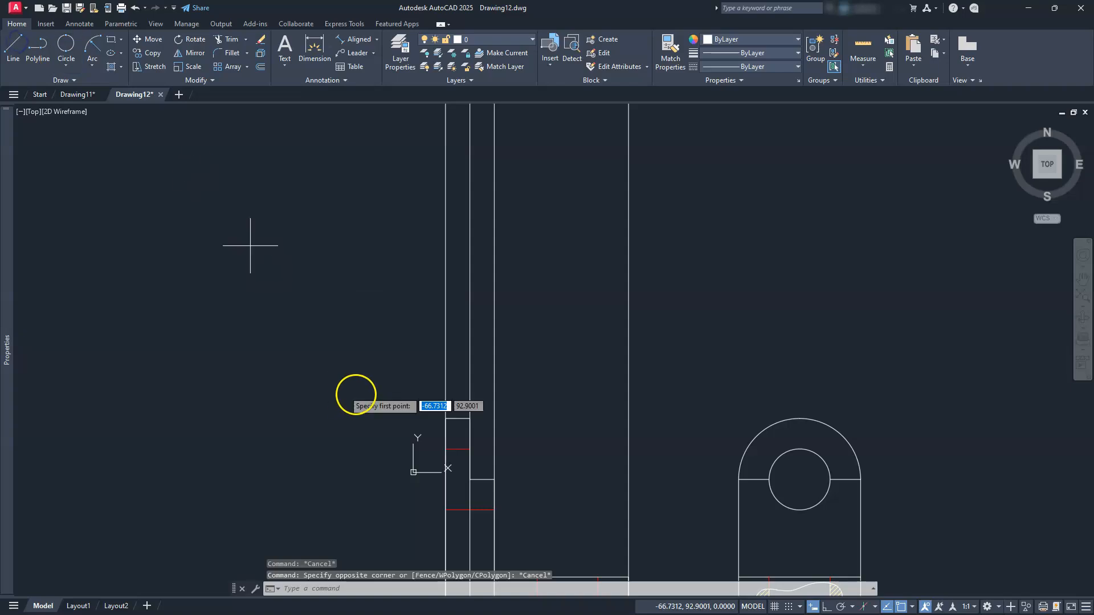
click(428, 340)
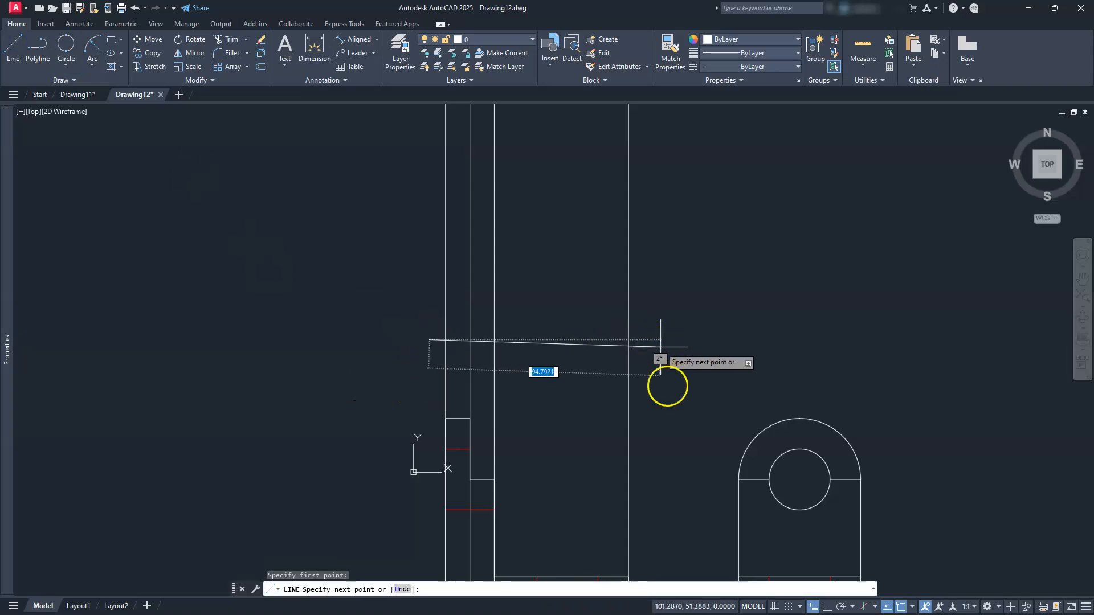
click(826, 606)
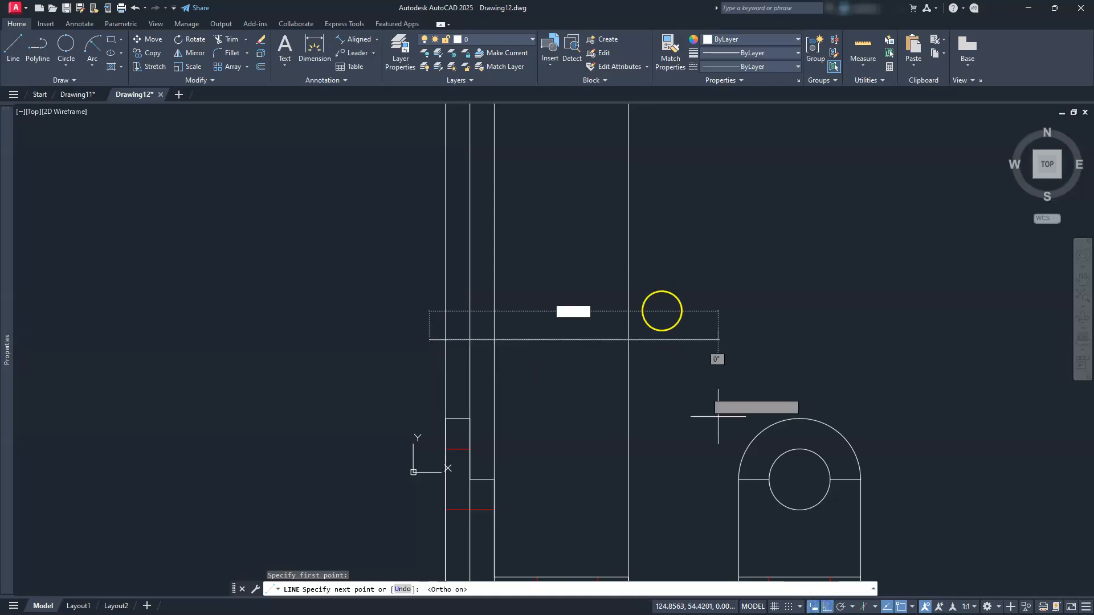
click(649, 316)
key(Escape)
key(Escape)
key(Escape)
key(Escape)
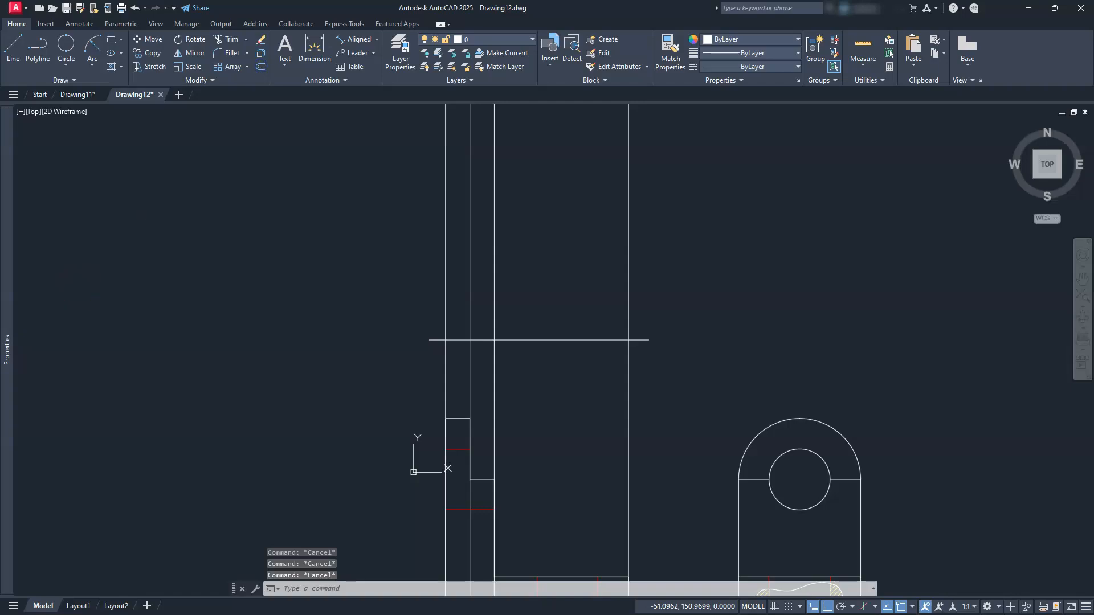
Offset the horizontal line 50 units upward with the O command
mouse_move(2, 405)
text(o)
key(Return)
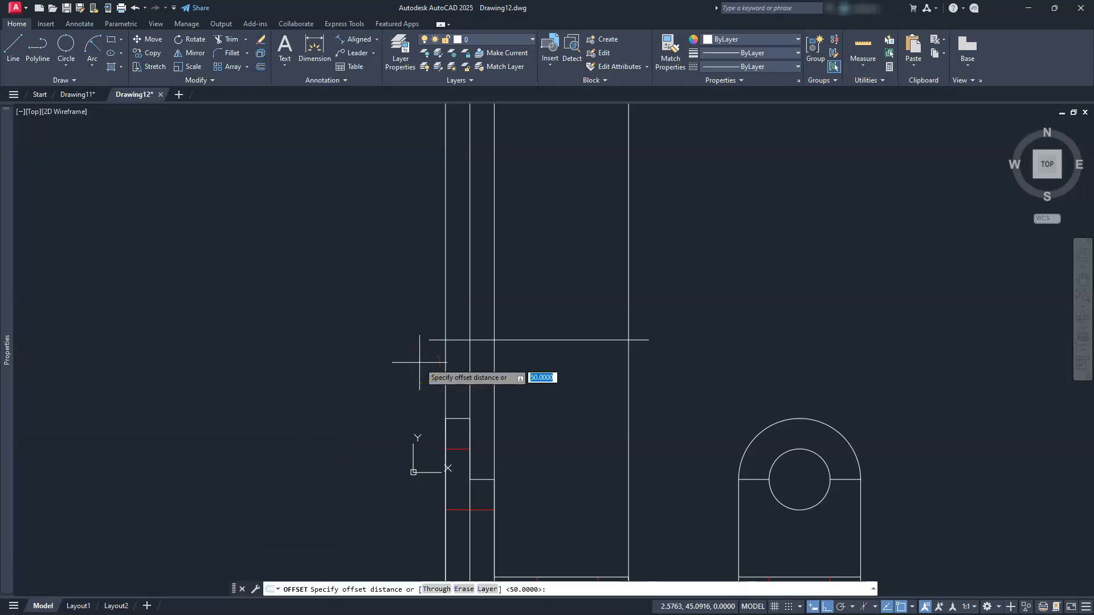
key(Return)
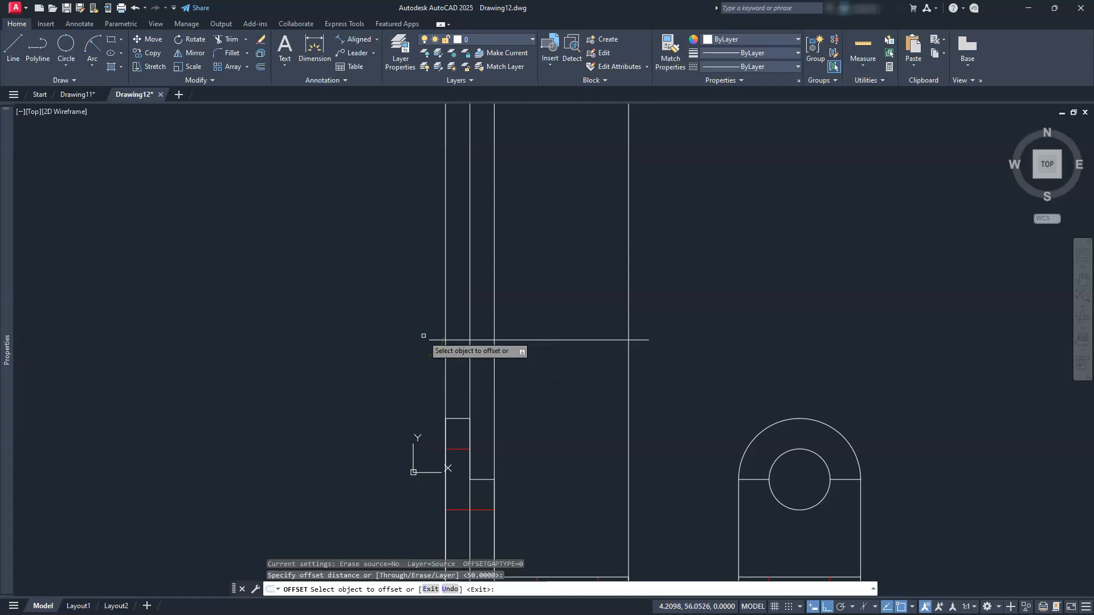
click(554, 339)
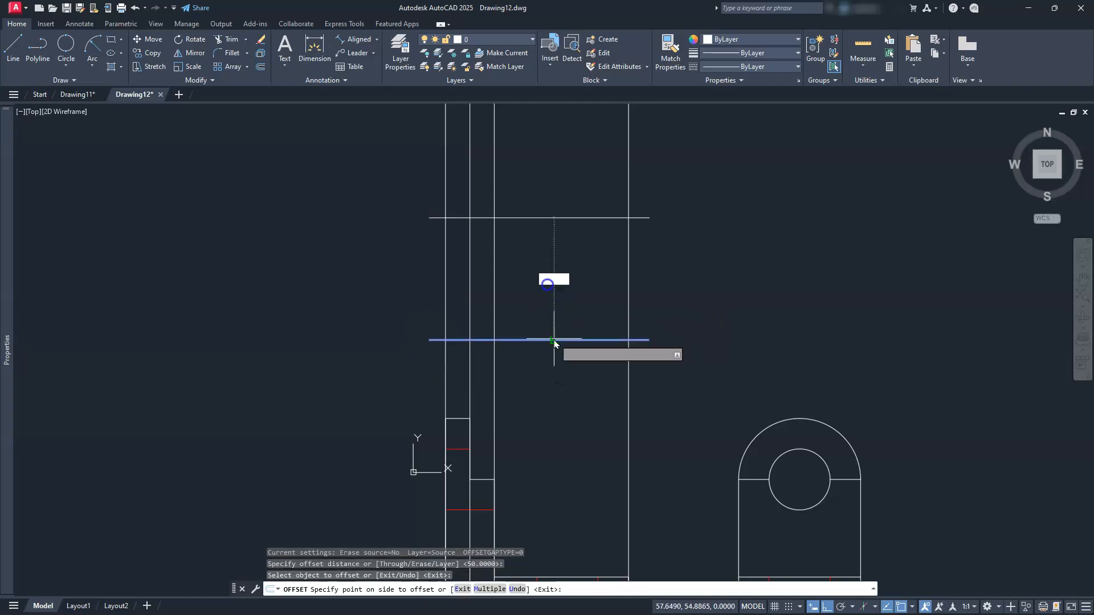
click(546, 265)
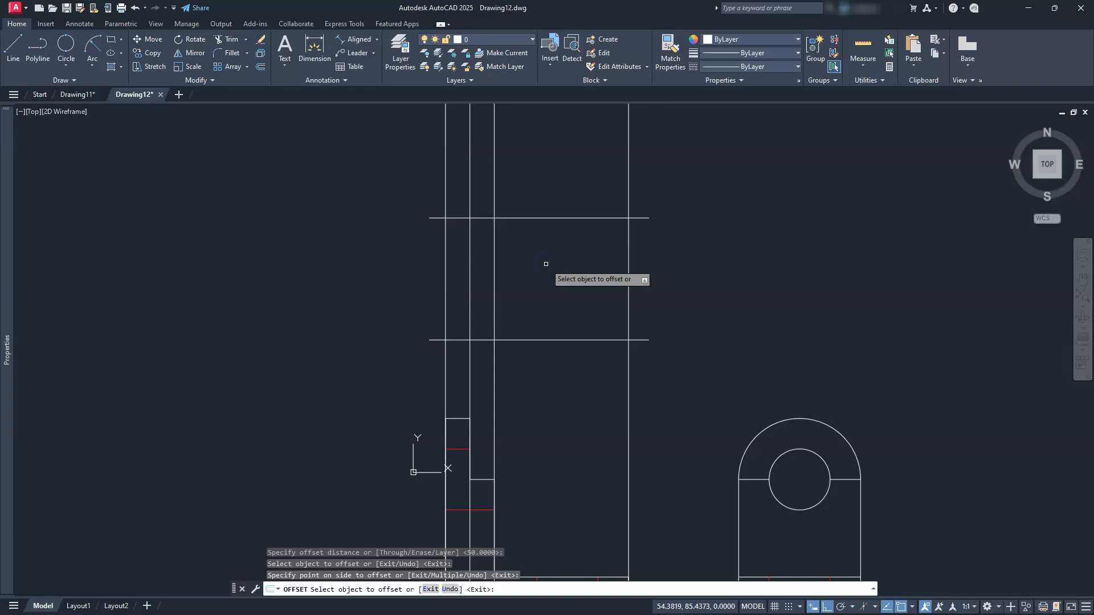
key(Escape)
key(Escape)
key(Escape)
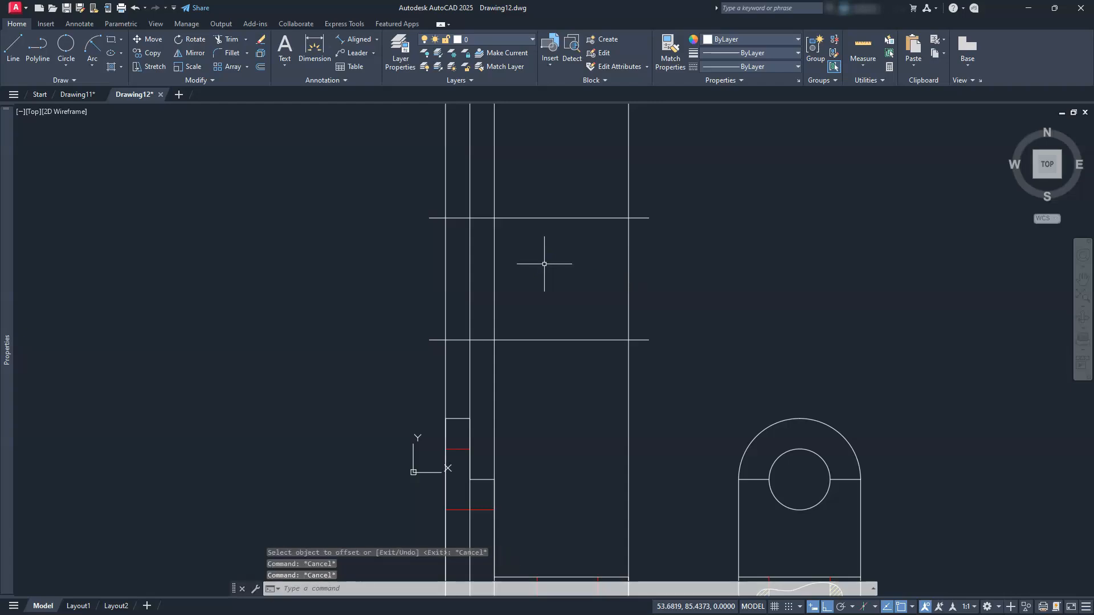
Extrim away everything above the upper horizontal line and below the lower one
key(Escape)
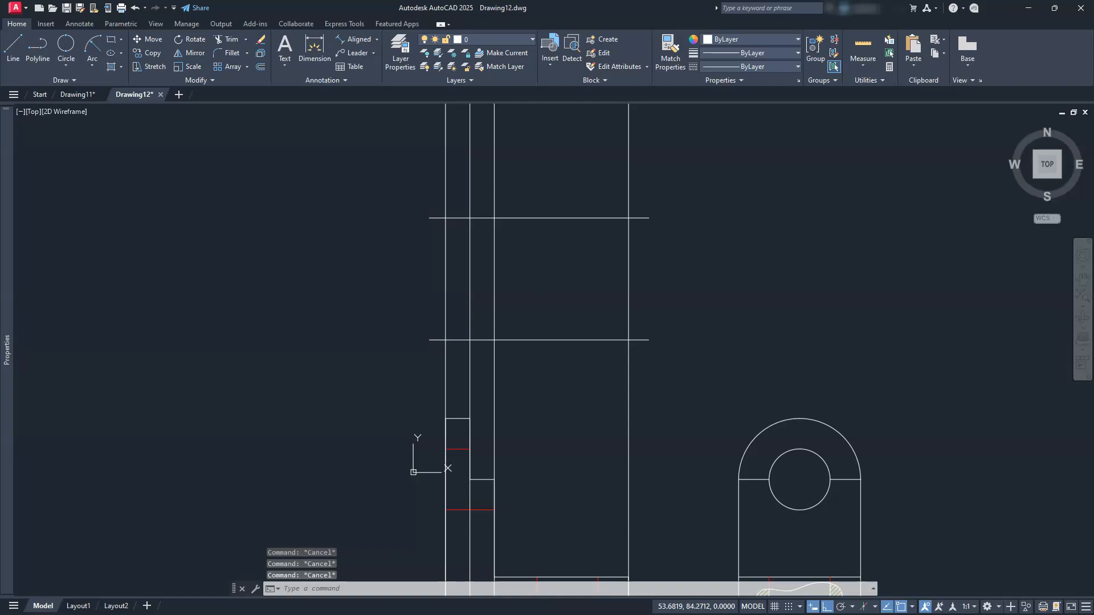
key(Return)
key(Escape)
key(Escape)
key(Escape)
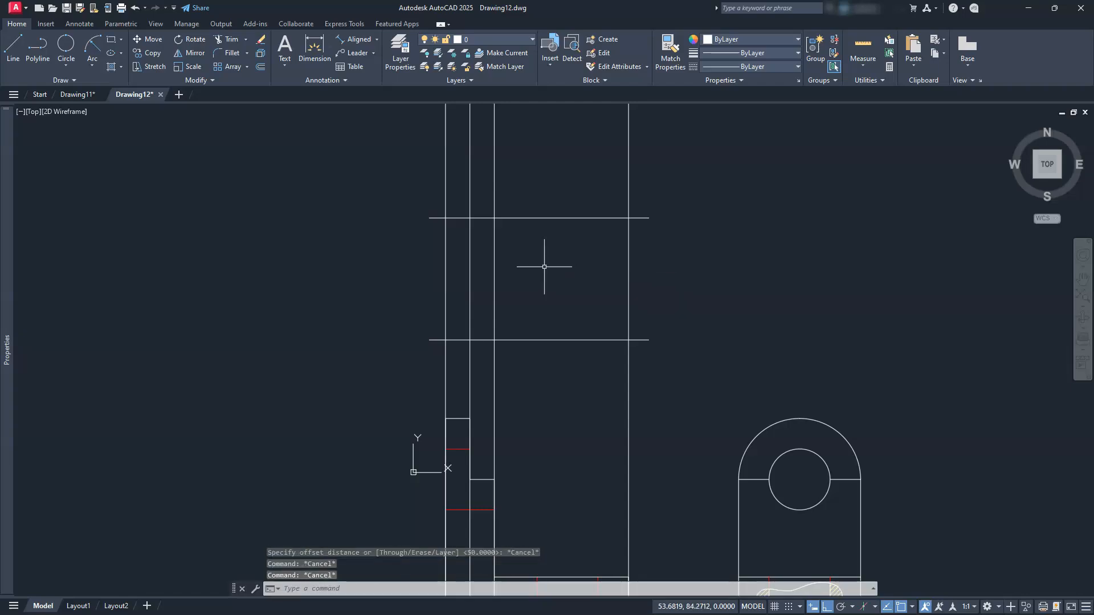
click(231, 41)
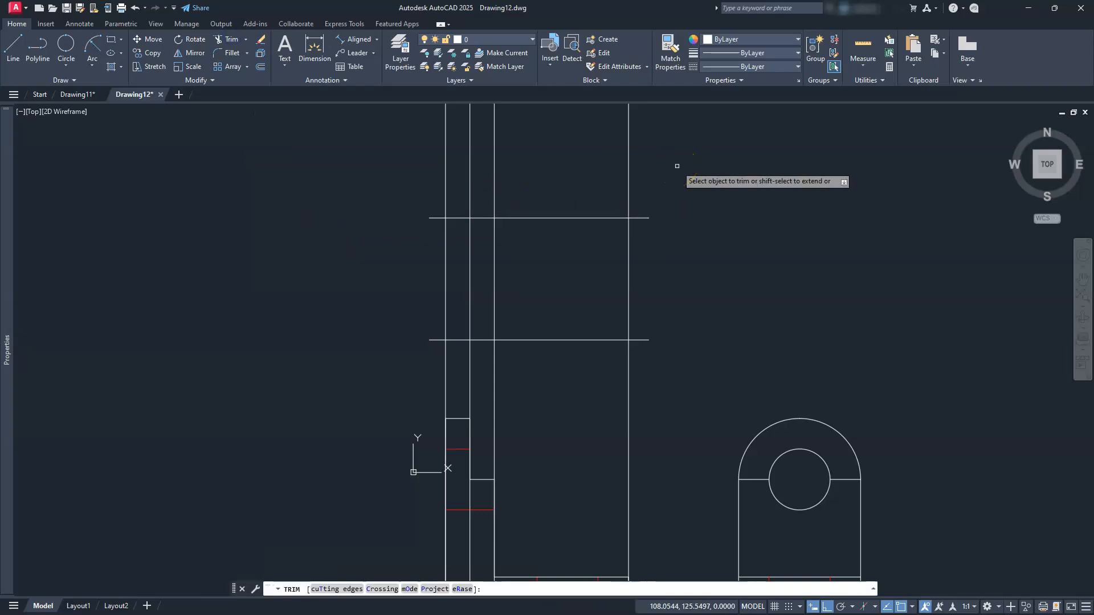
key(Escape)
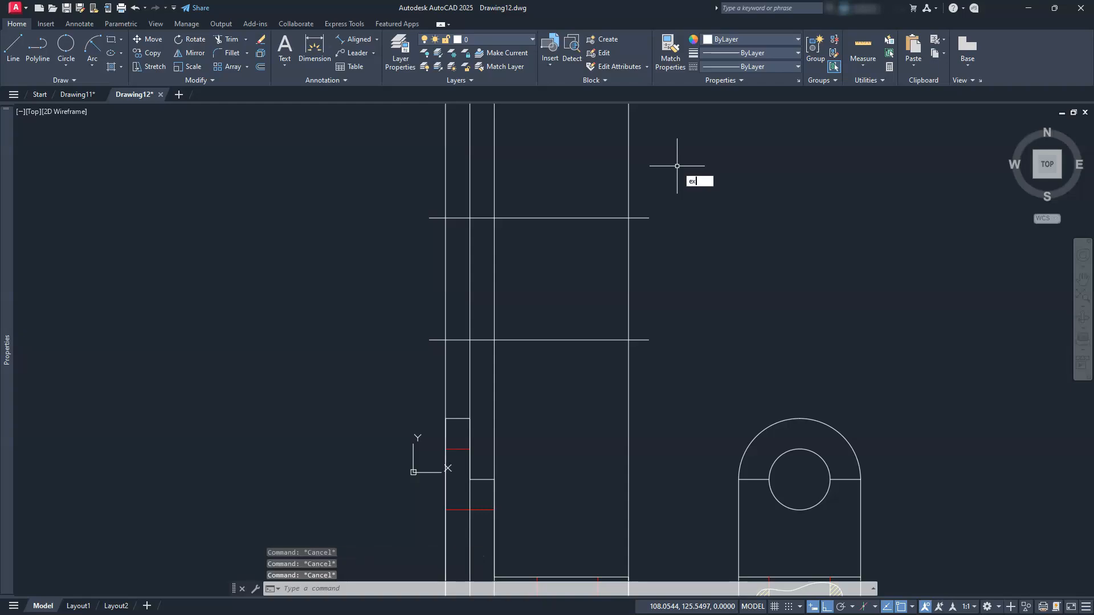
key(Return)
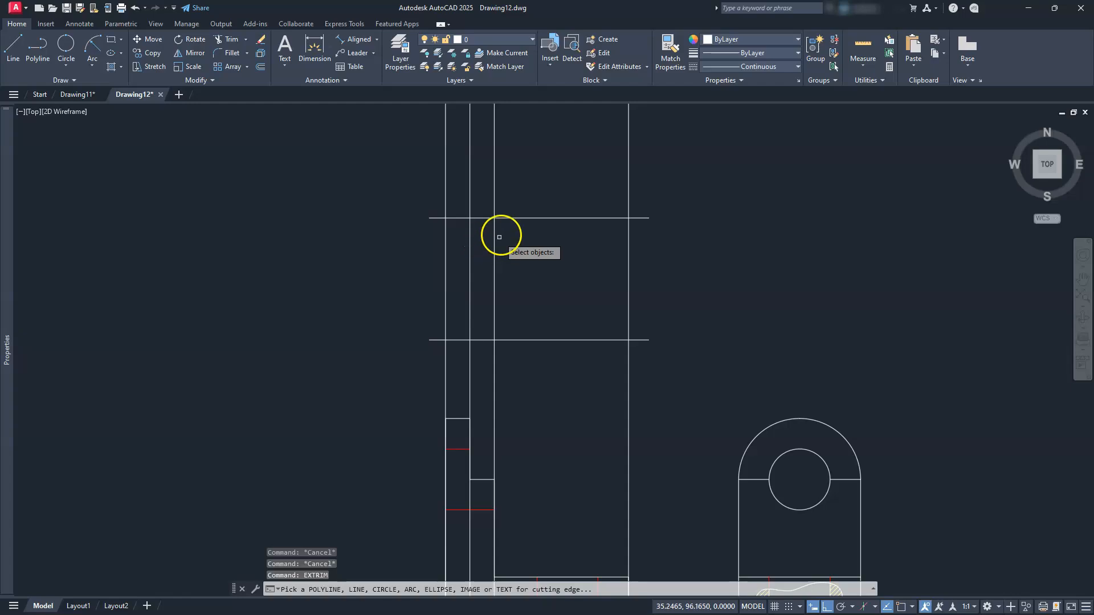
click(521, 217)
click(536, 180)
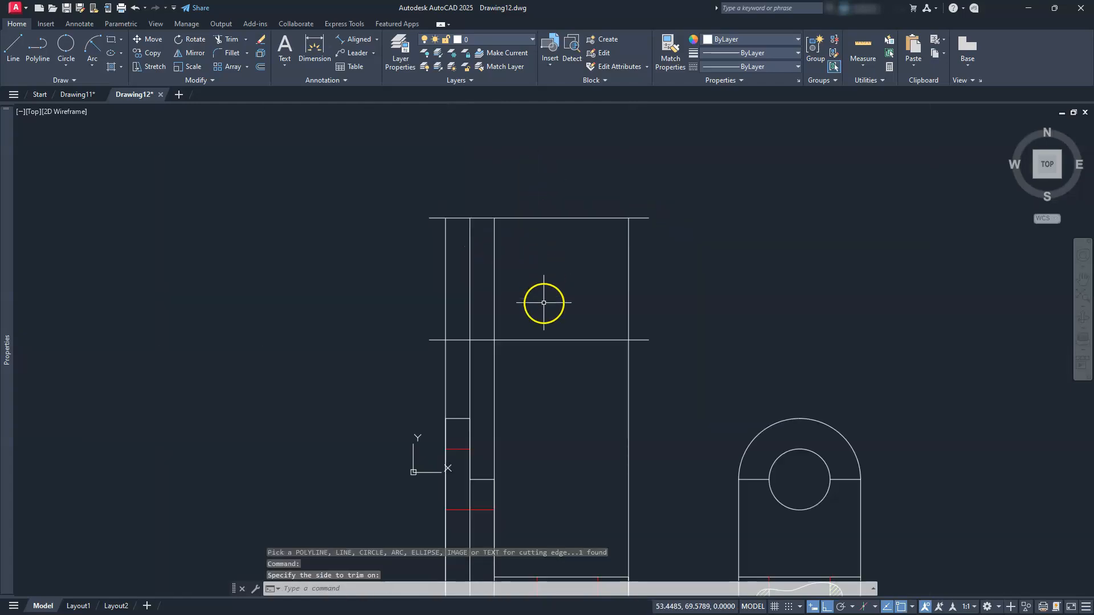
key(Return)
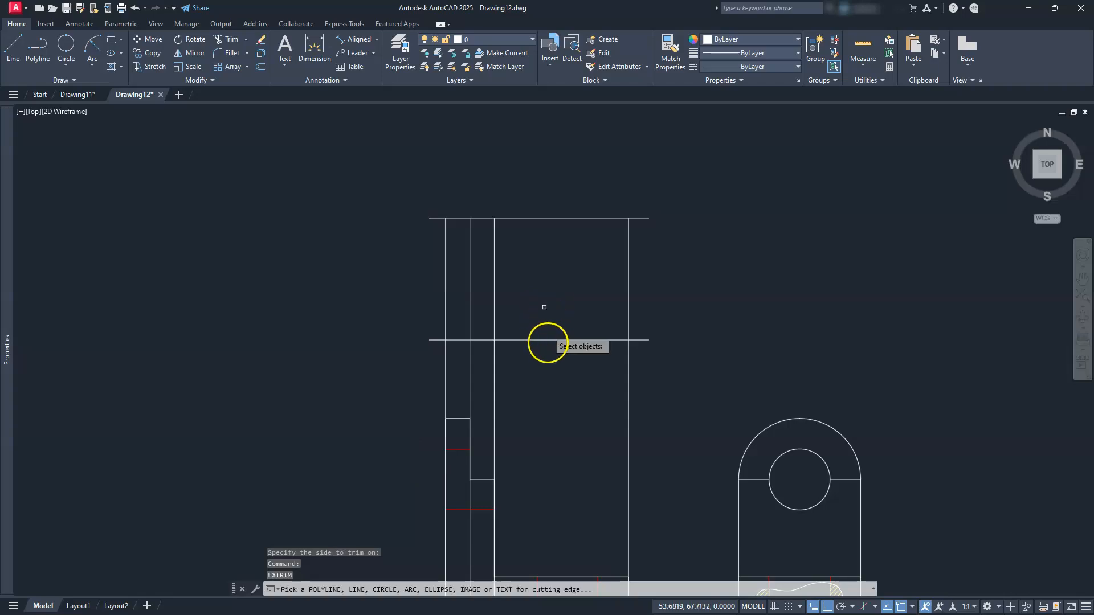
click(547, 339)
click(547, 379)
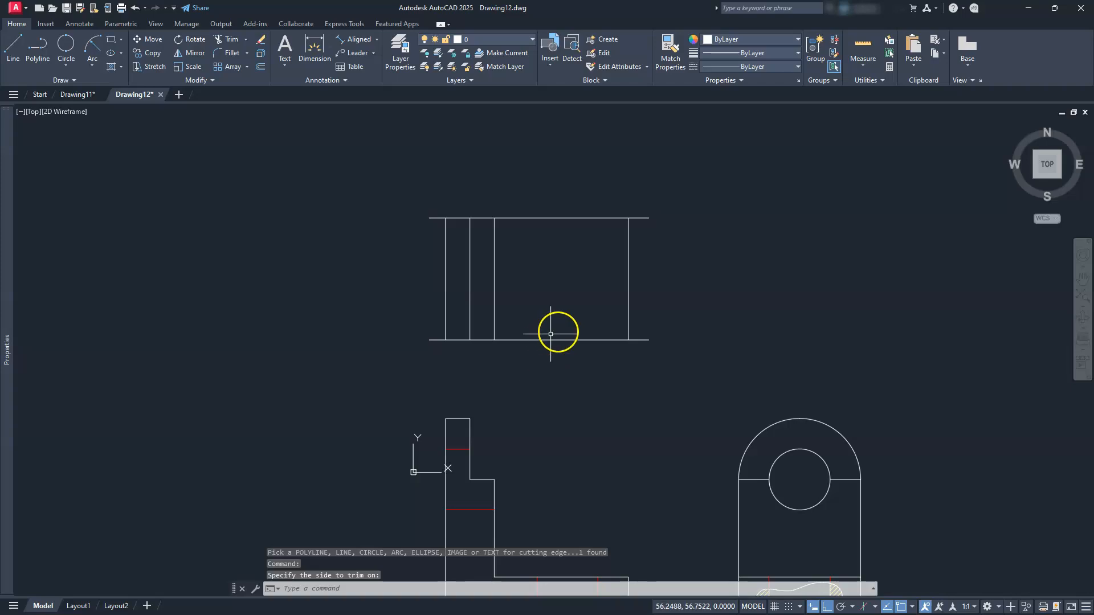
Trim the horizontal overhangs beyond the right and left vertical lines
key(Return)
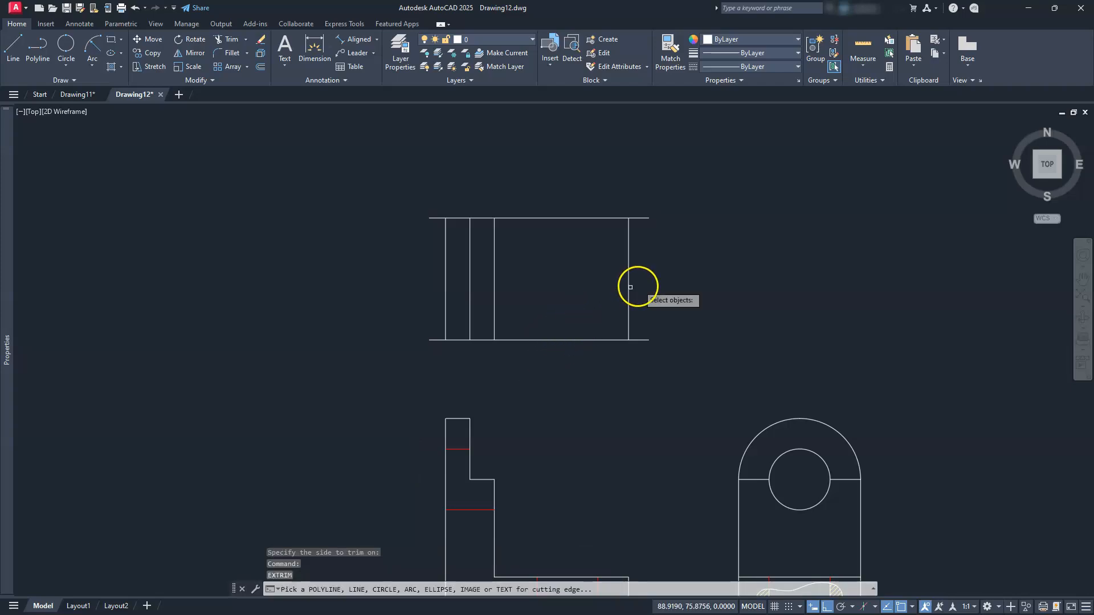
click(629, 287)
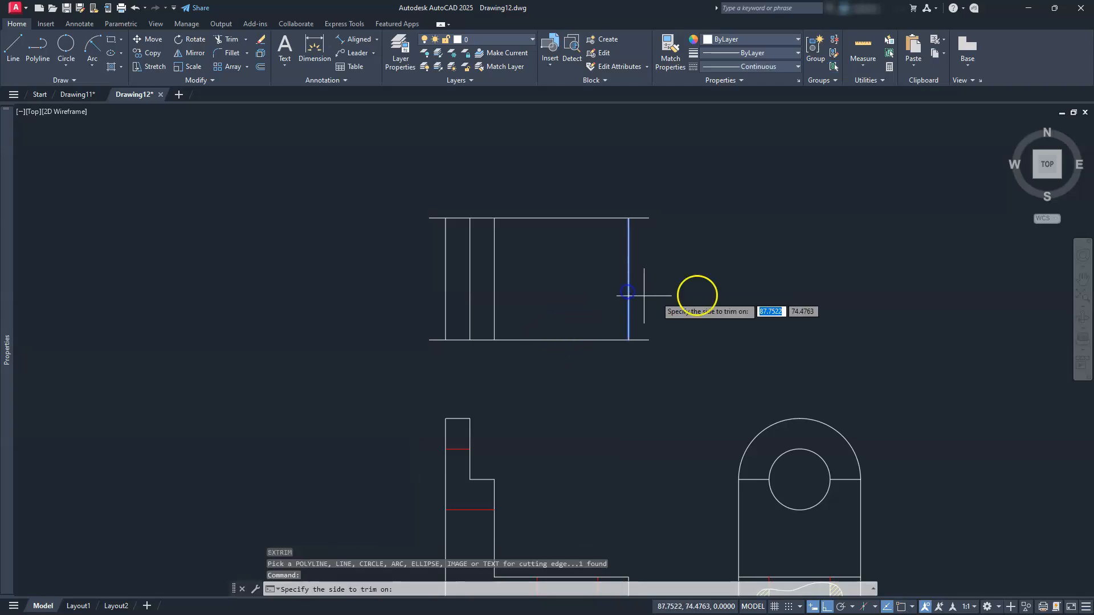
click(708, 293)
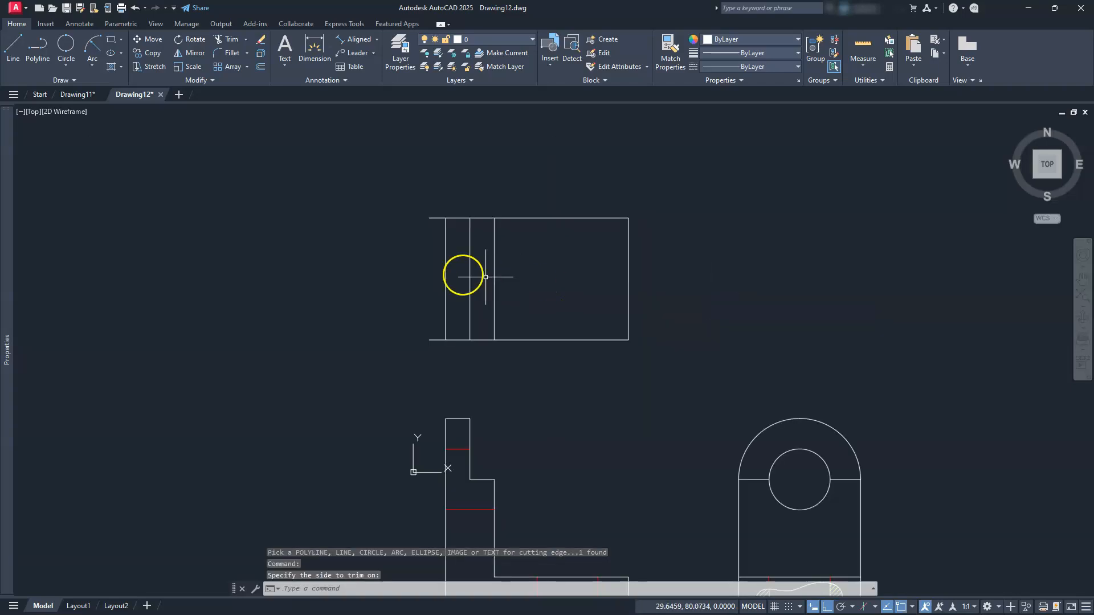
right_click(448, 273)
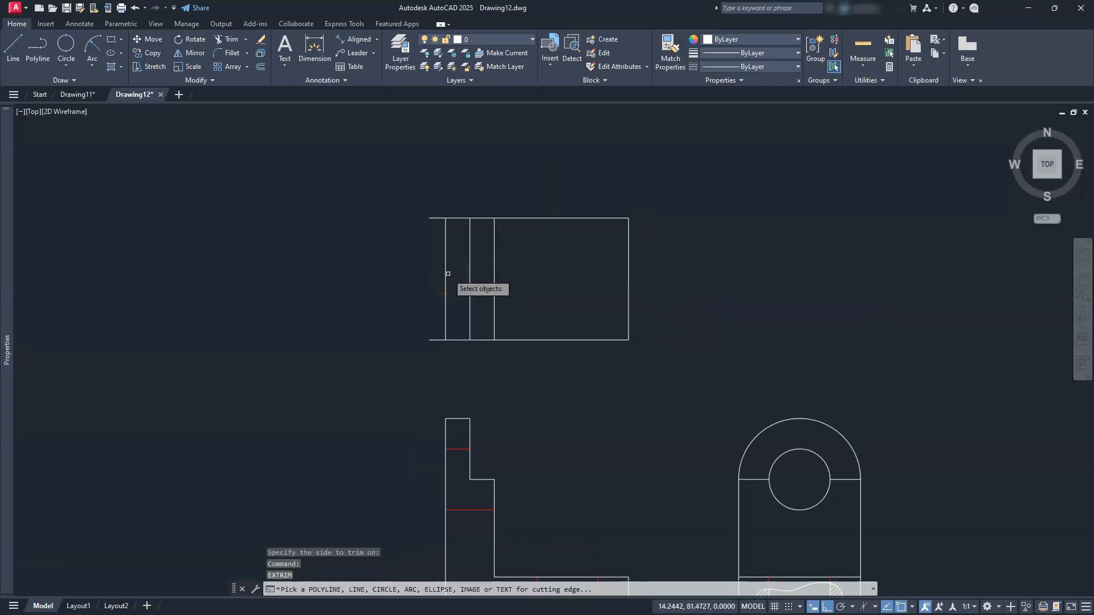
click(445, 274)
click(391, 279)
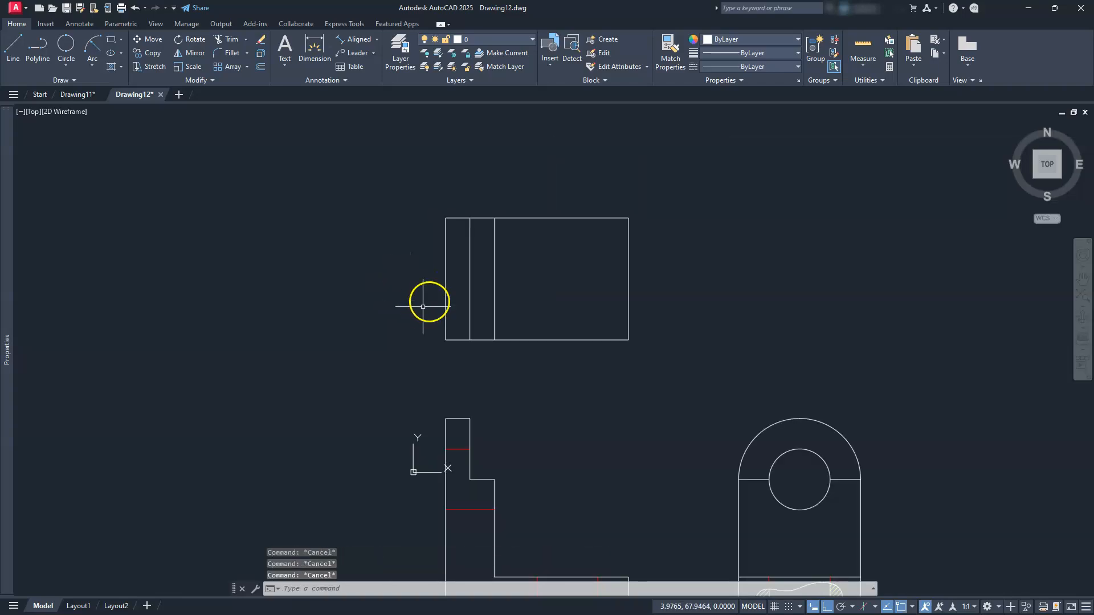
Draw a horizontal line from the middle vertical line to the rectangle's left edge
scroll(483, 287, up, 2)
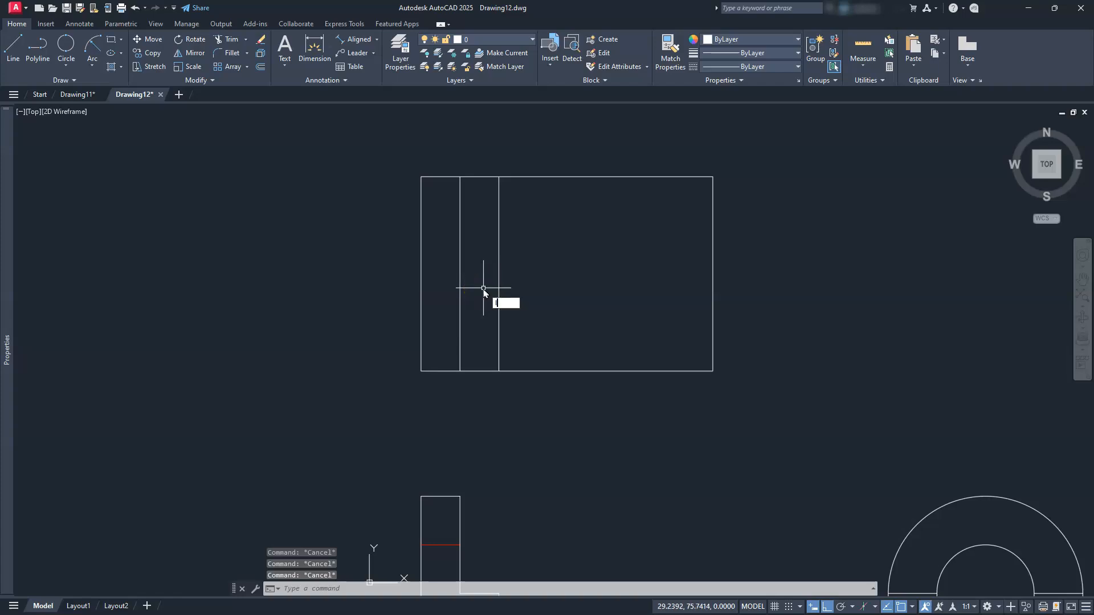
key(Return)
click(498, 273)
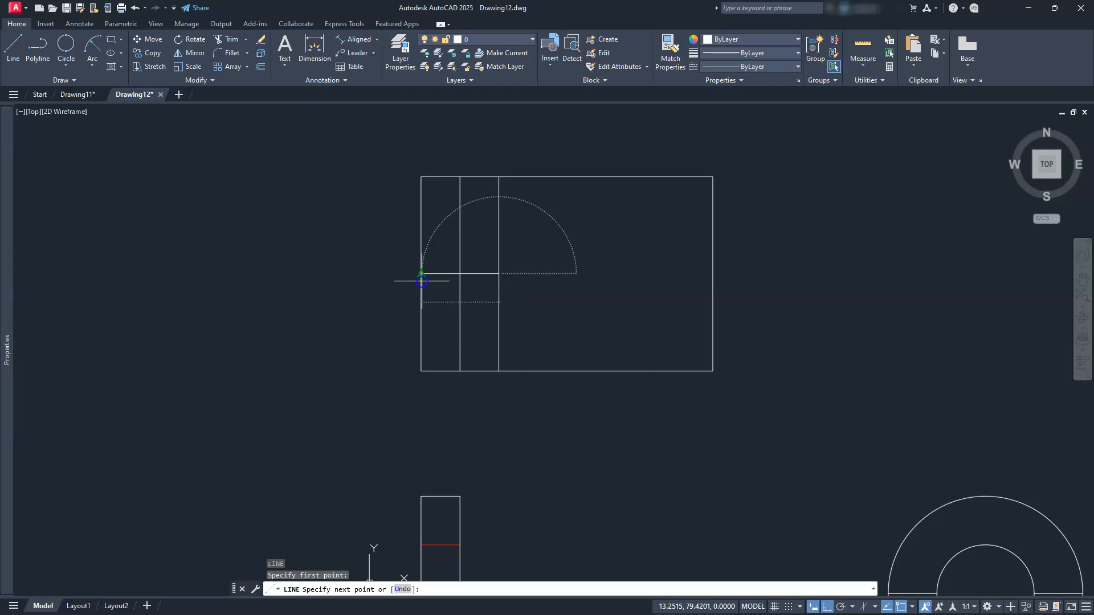
click(421, 281)
key(Escape)
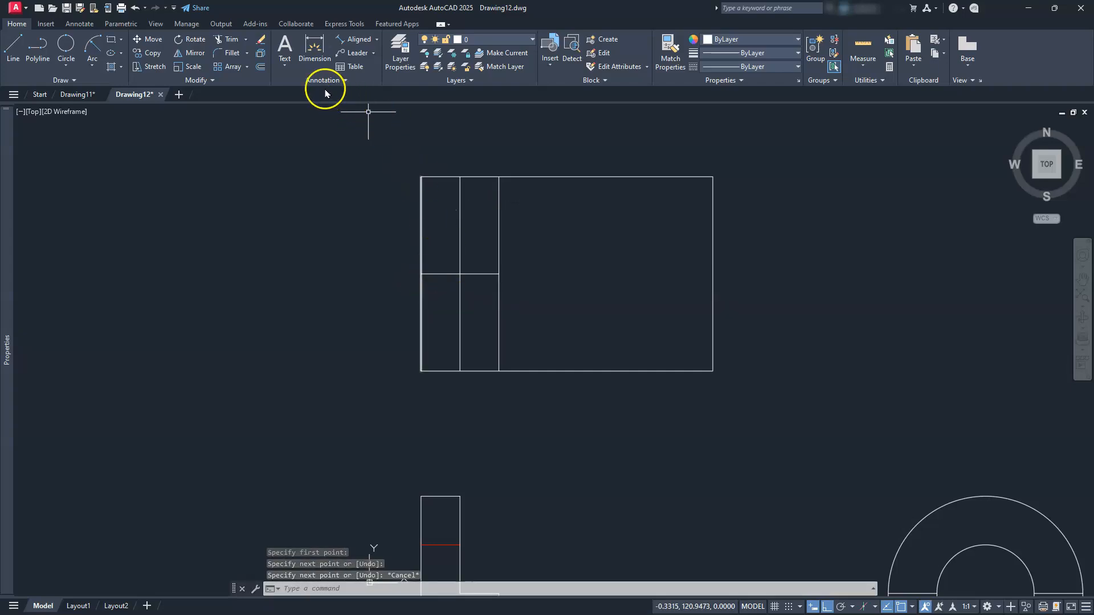
Offset that mid-height line 12.5 units above and 12.5 units below
click(261, 67)
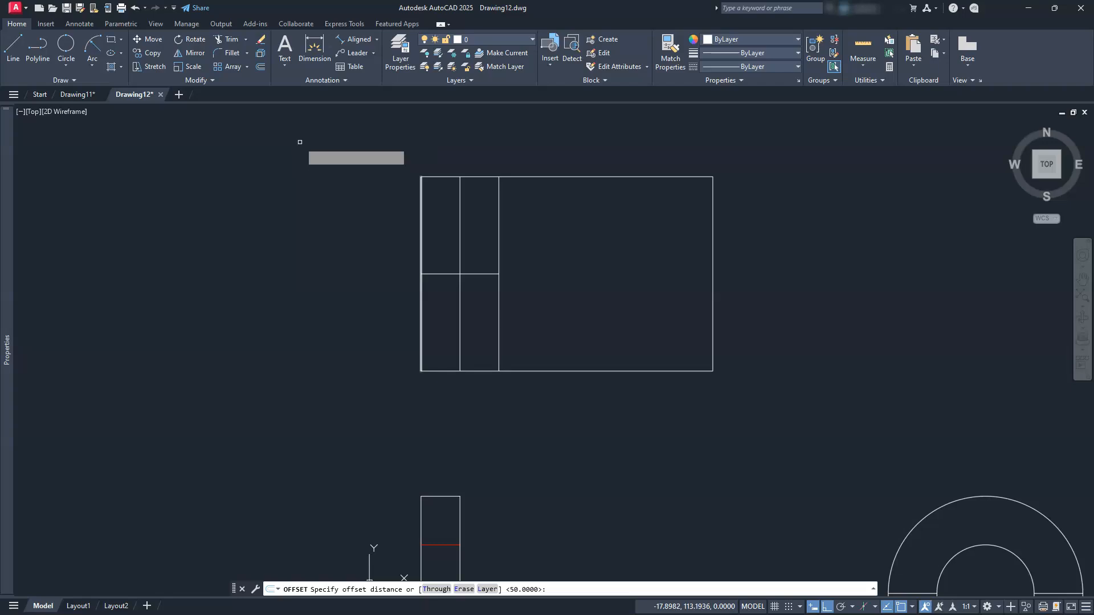
key(Return)
scroll(300, 143, up, 2)
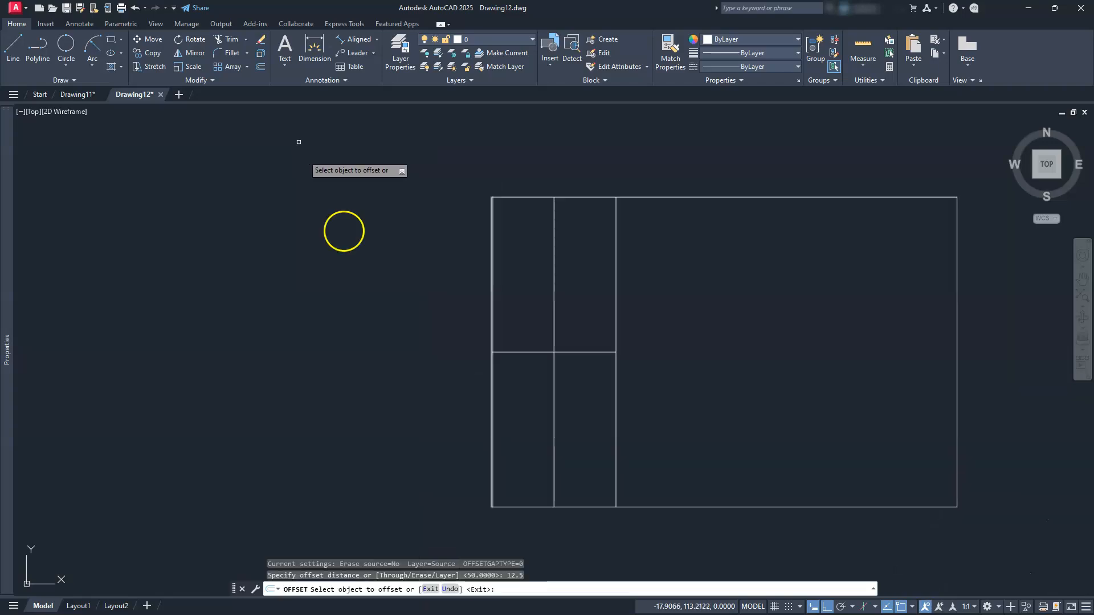
click(579, 353)
click(583, 314)
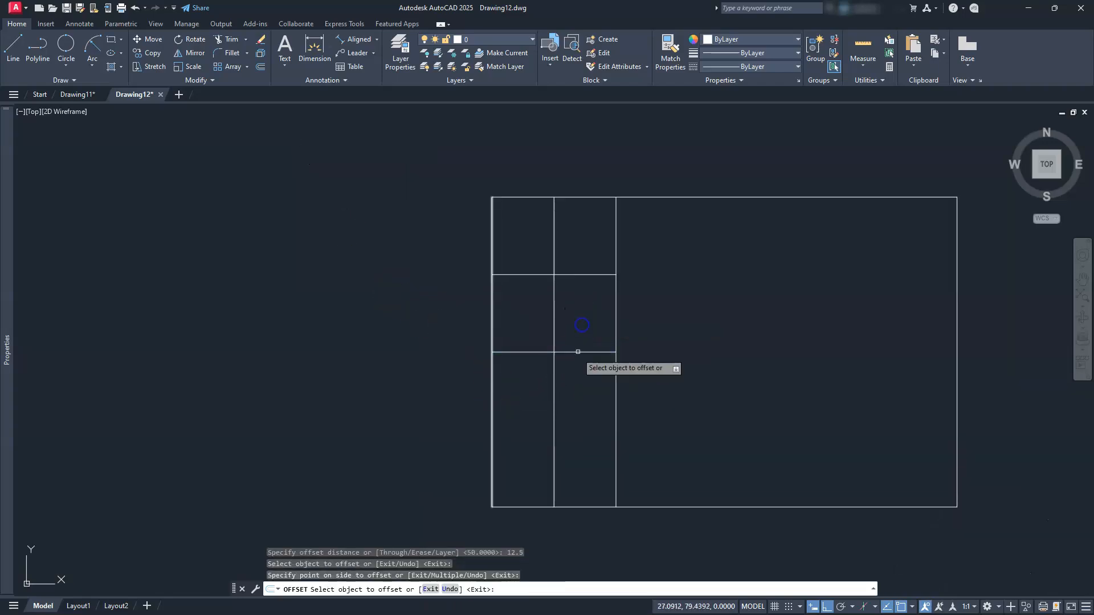
click(577, 352)
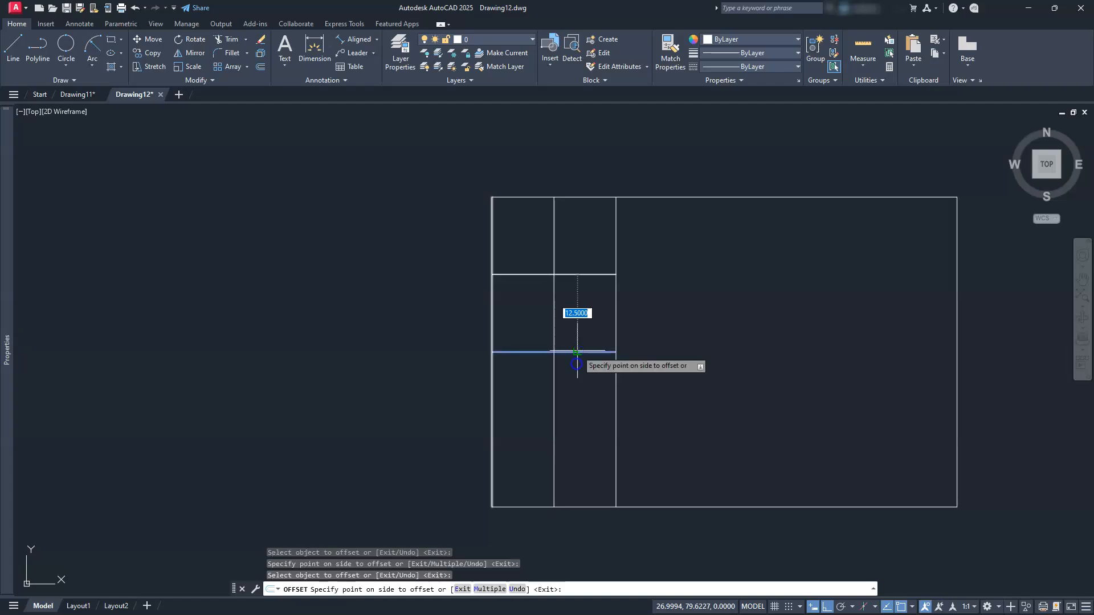
click(579, 416)
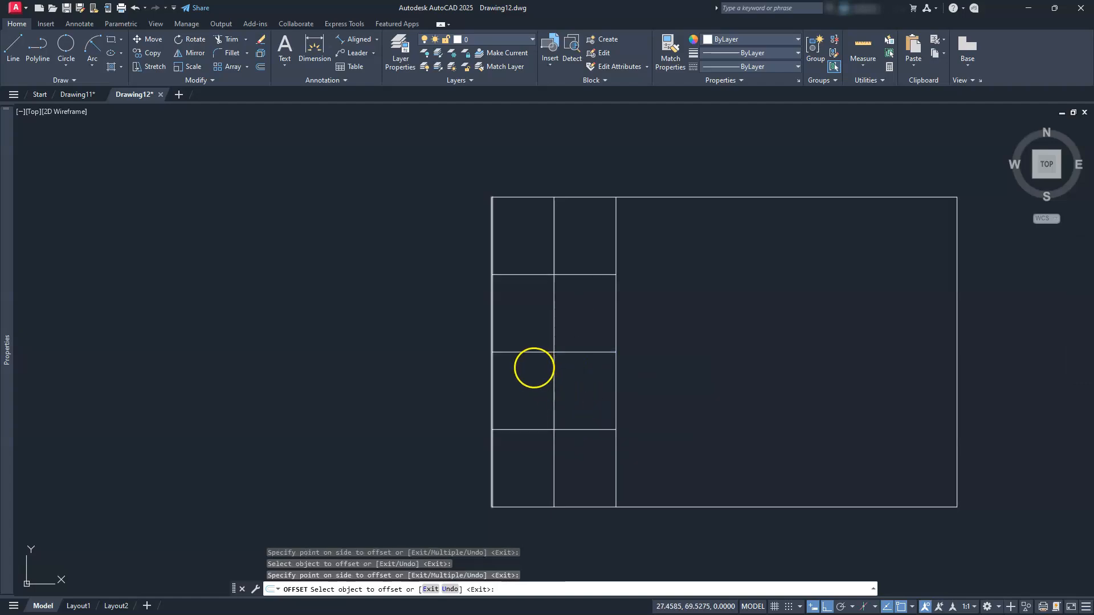
key(Escape)
scroll(521, 373, down, 2)
middle_drag(521, 373, 498, 340)
scroll(497, 342, up, 2)
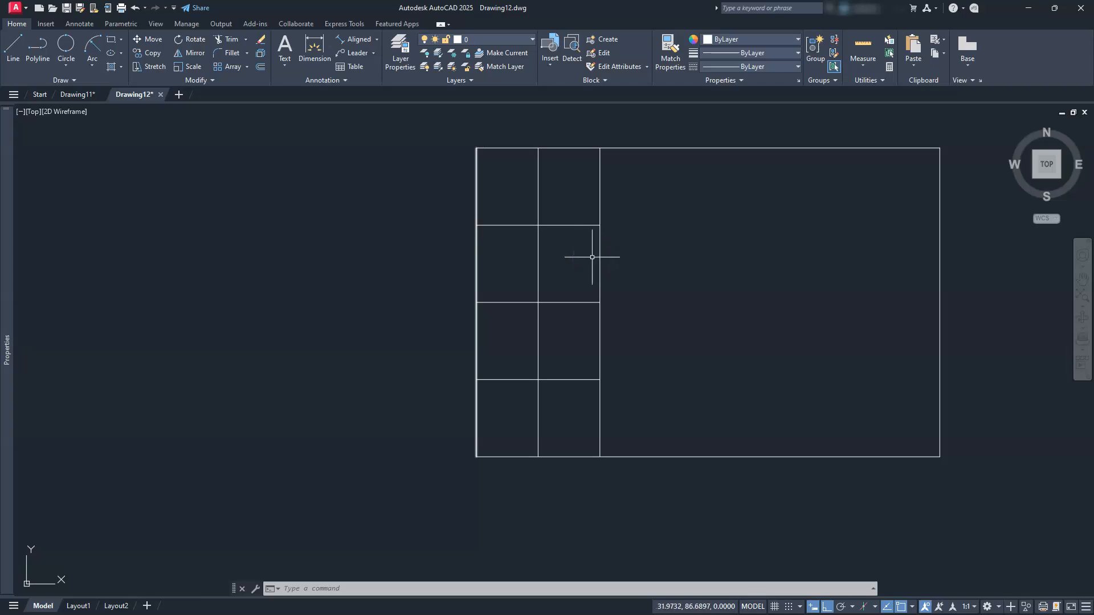
Trim the mid-height segment out of both narrow left strips
click(226, 40)
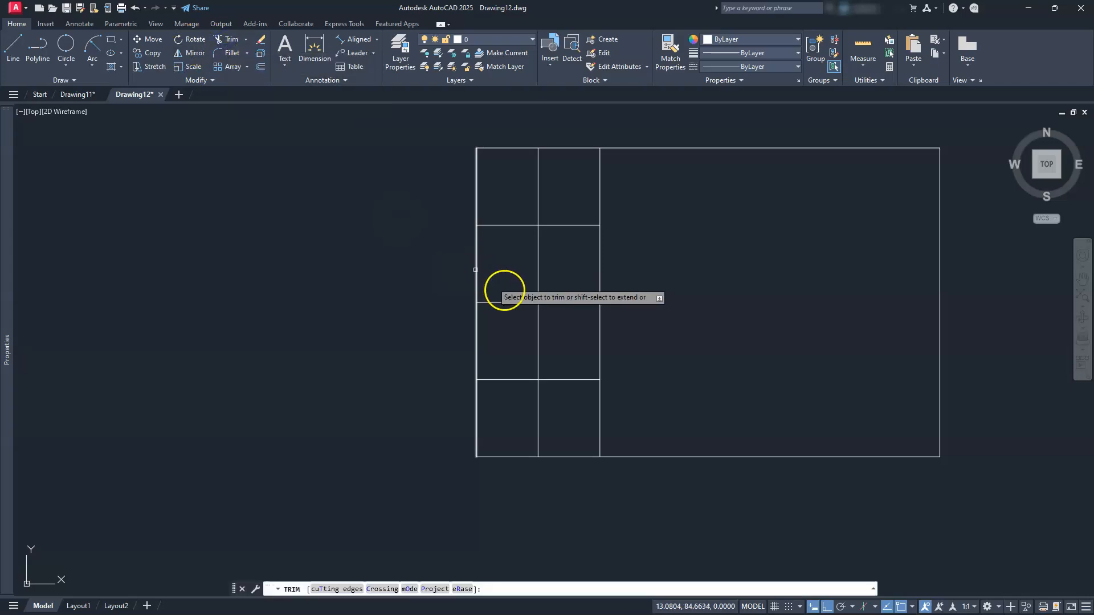
click(511, 302)
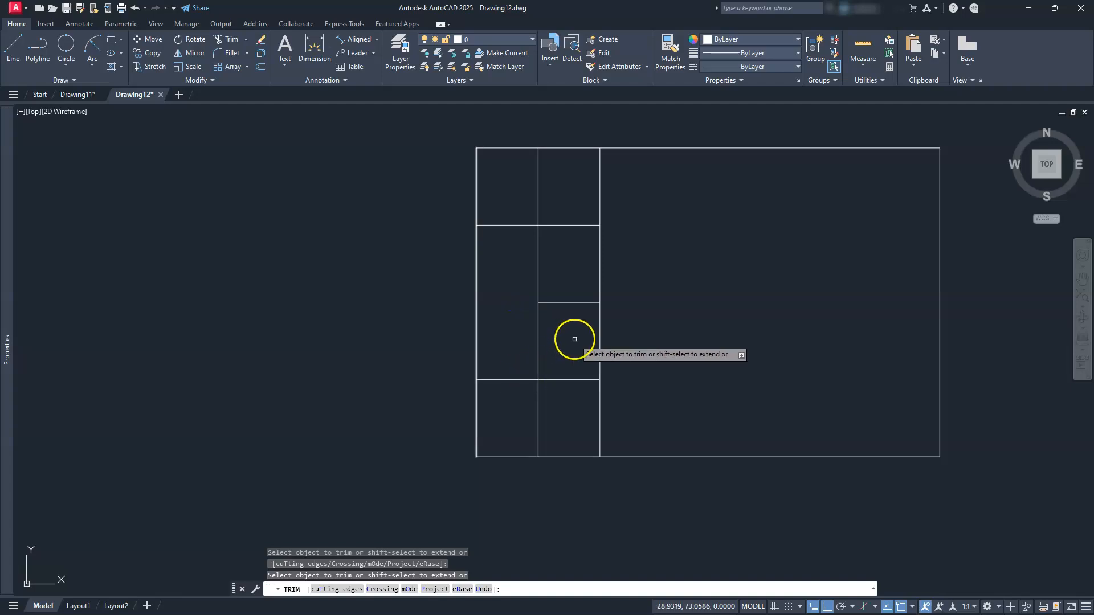
click(574, 304)
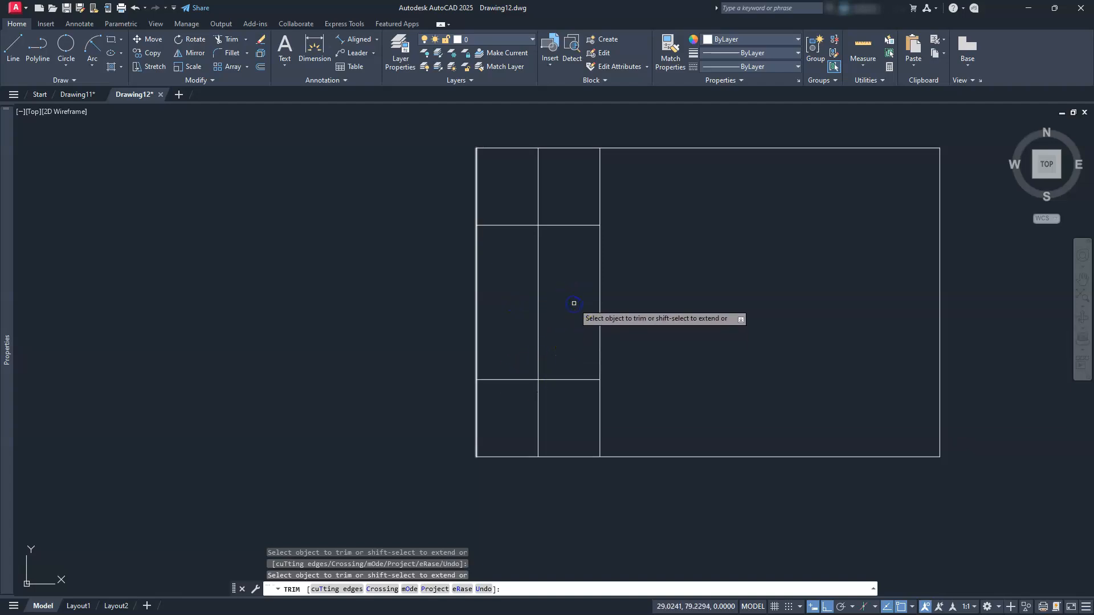
key(Escape)
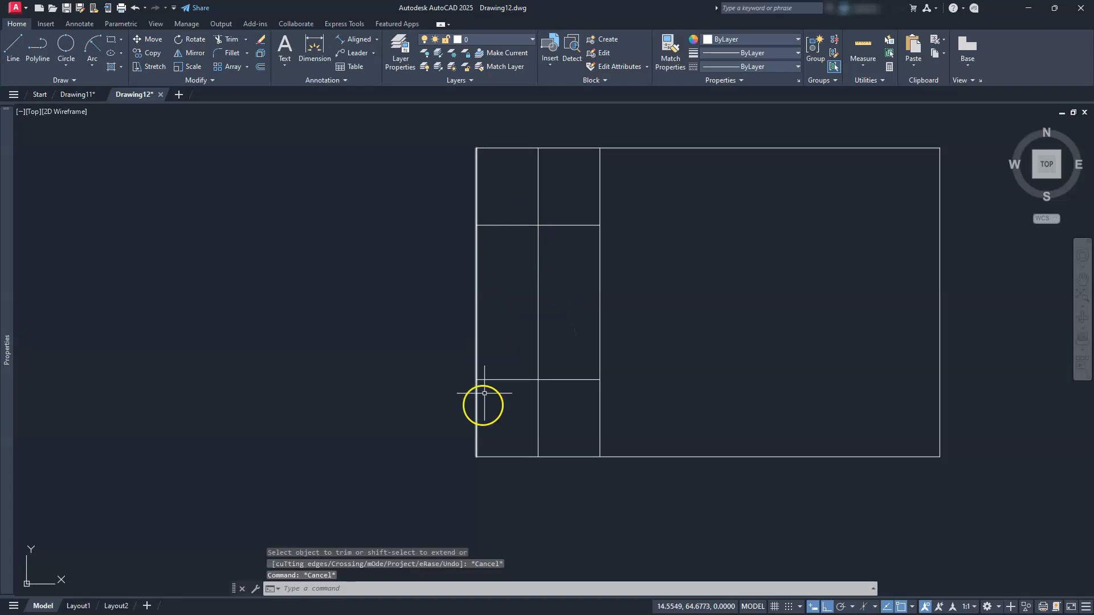
click(179, 81)
Break the upper and lower strip lines where they meet the middle vertical line
click(181, 101)
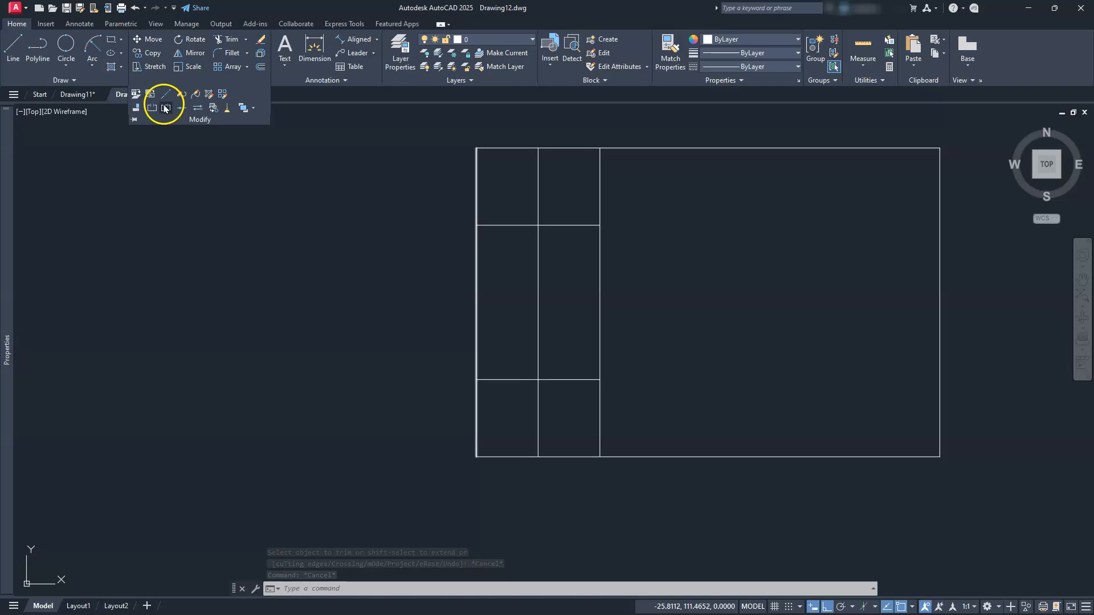
click(501, 226)
click(537, 225)
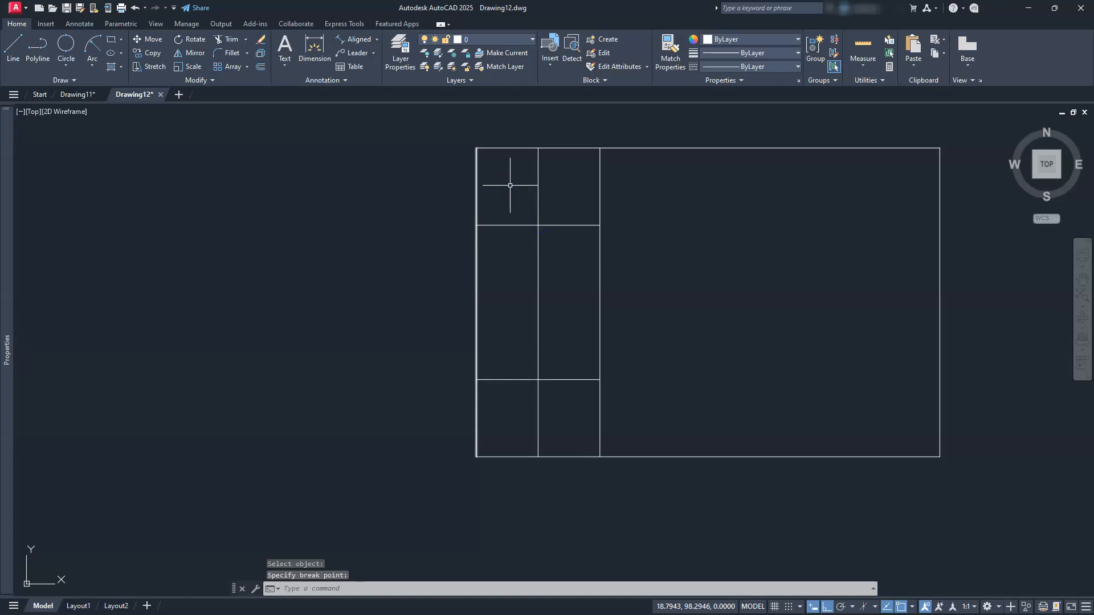
right_click(498, 213)
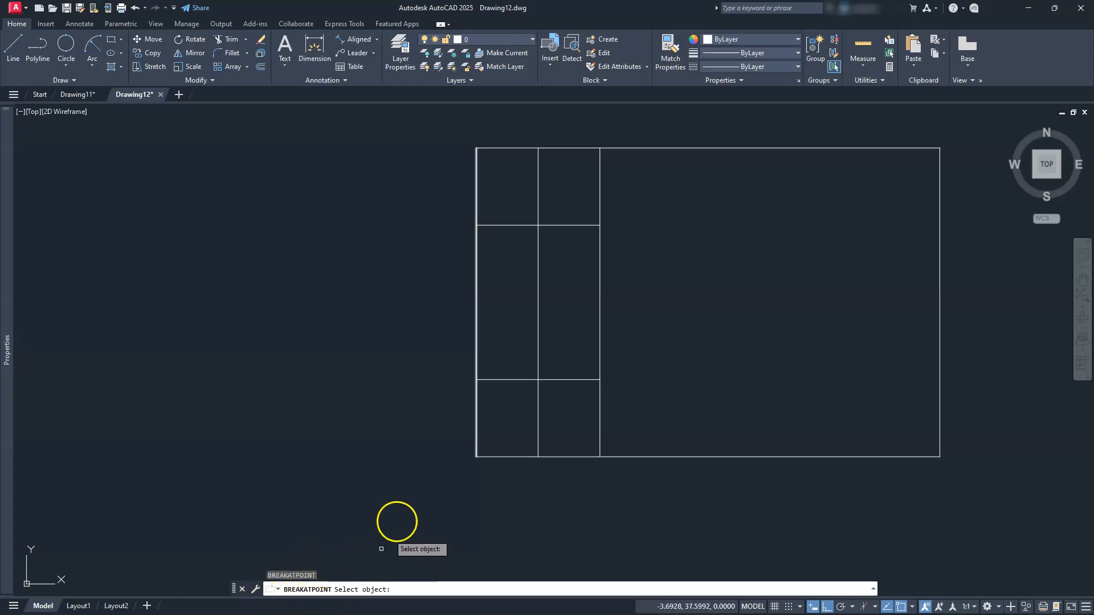
click(503, 380)
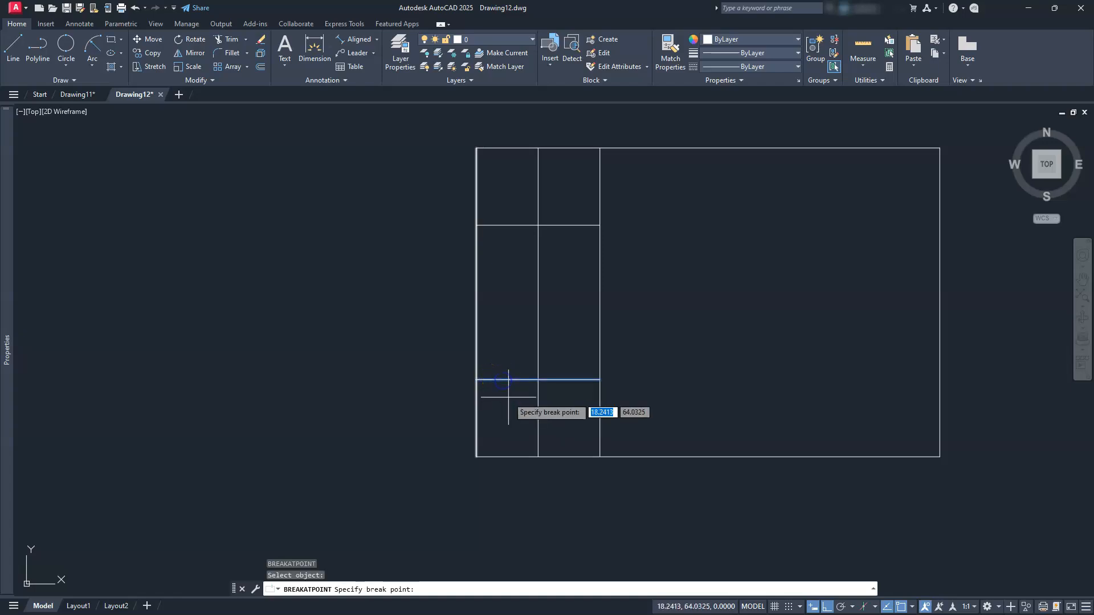
click(538, 379)
scroll(553, 378, down, 6)
scroll(512, 352, up, 4)
scroll(510, 354, down, 2)
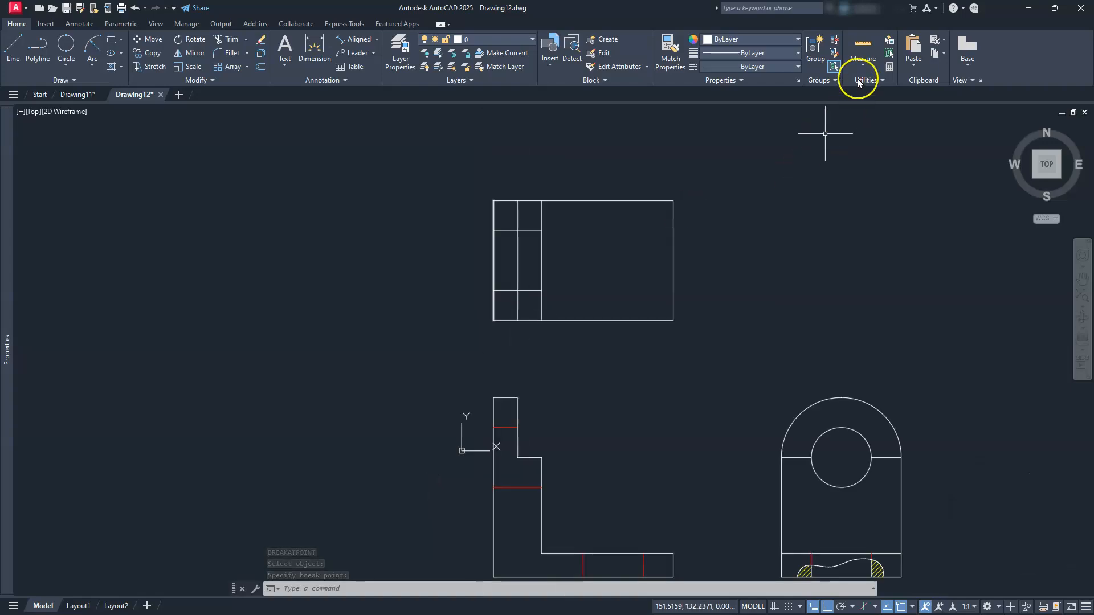
Match the front view's red hidden-line style onto the short strip lines
click(661, 62)
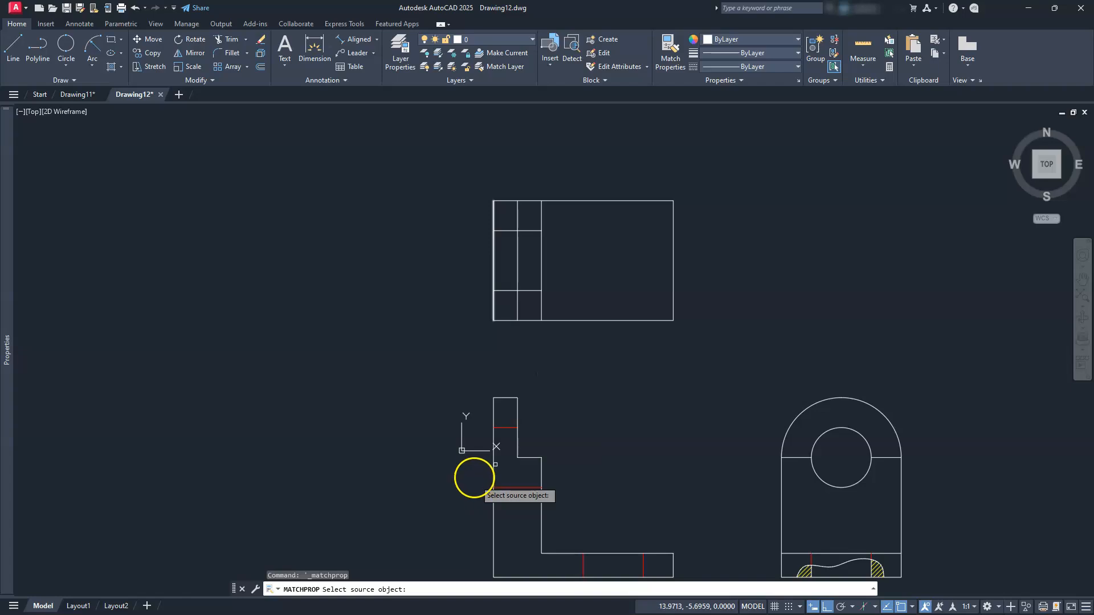
click(498, 427)
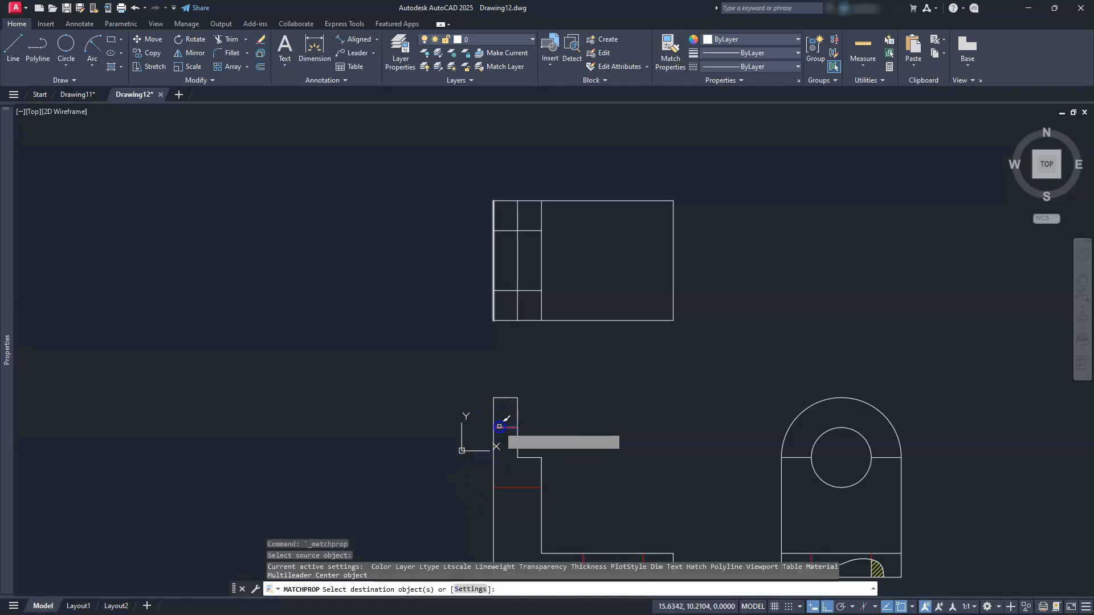
click(508, 297)
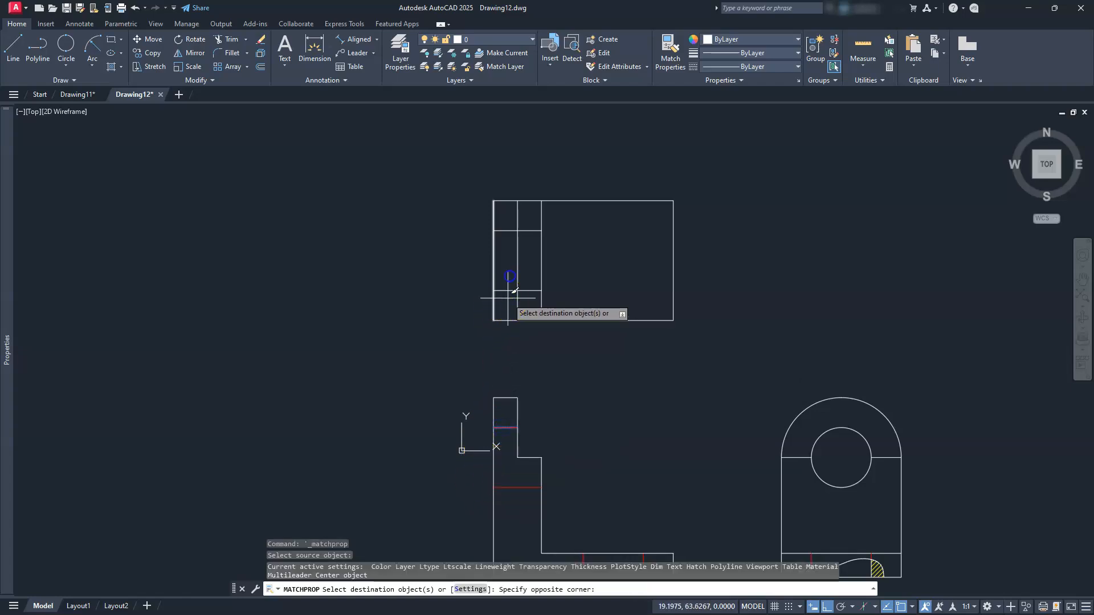
click(504, 211)
click(504, 212)
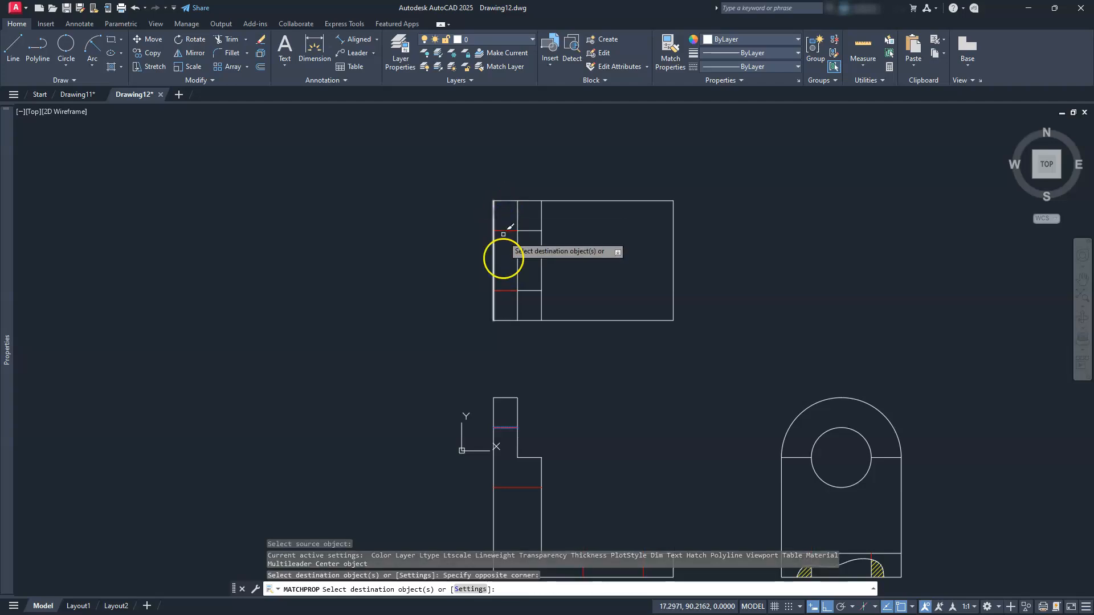
click(507, 427)
key(Escape)
key(Escape)
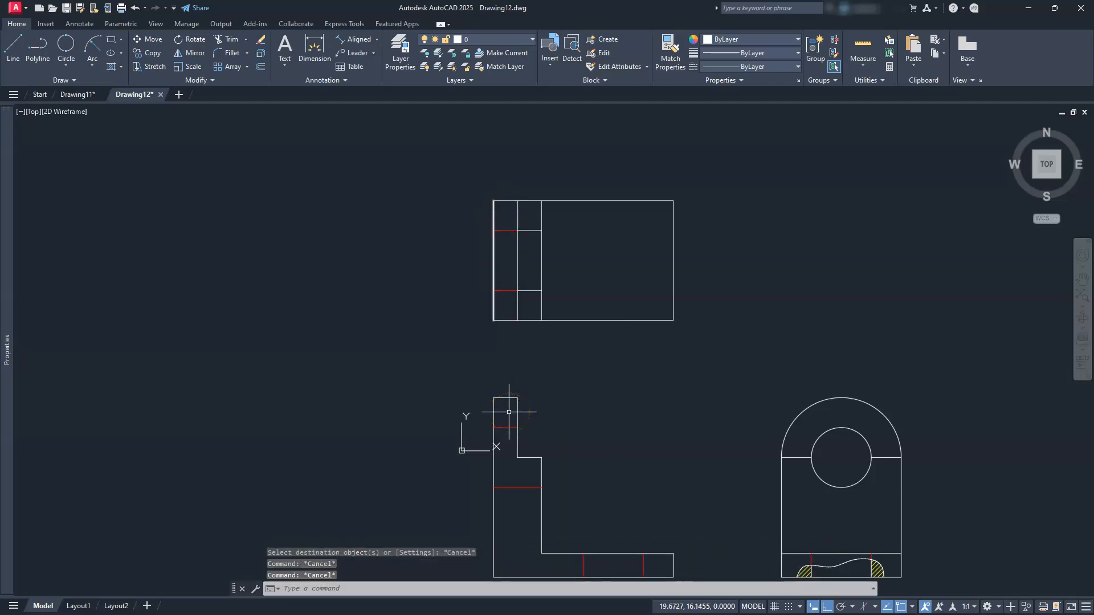
mouse_move(521, 424)
middle_down()
mouse_move(532, 439)
mouse_move(498, 410)
mouse_move(467, 410)
middle_up()
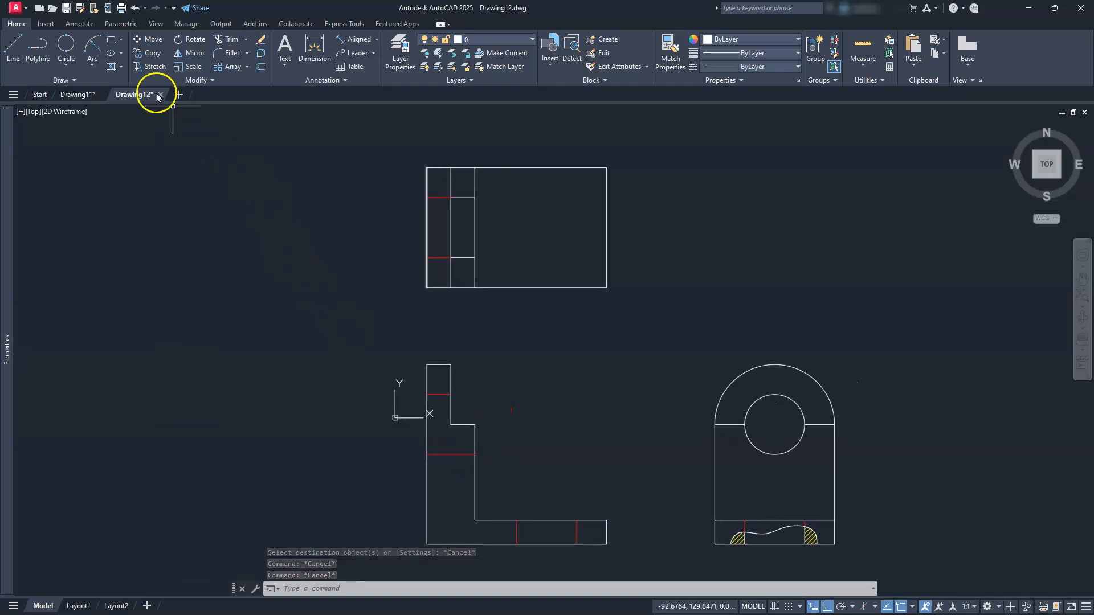
Draw a 25-diameter circle centred 50 units from the left-edge midpoint
click(65, 67)
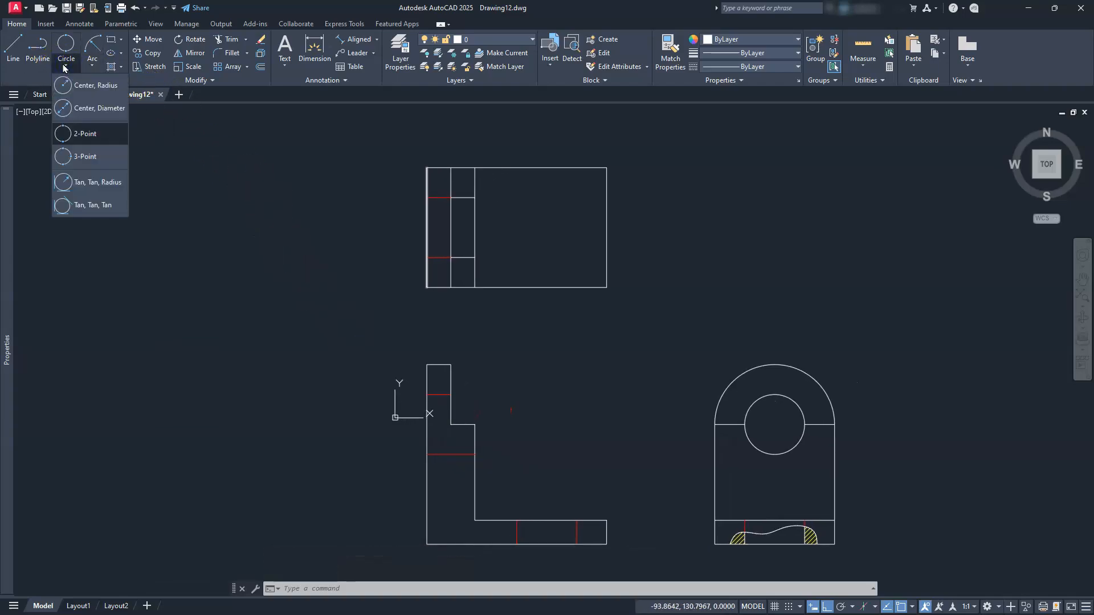
click(97, 108)
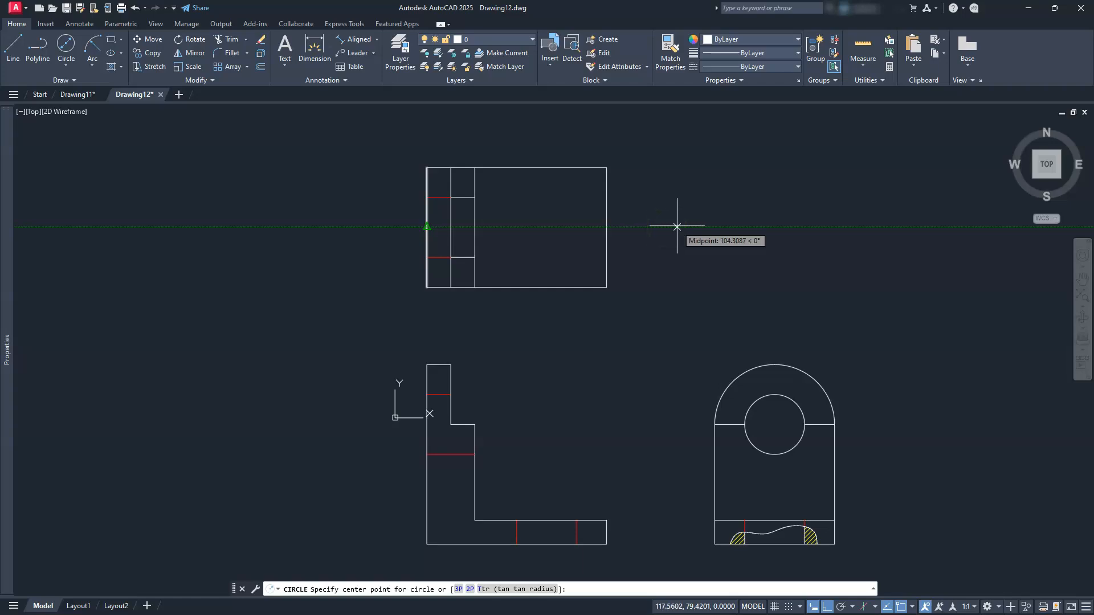
text(50)
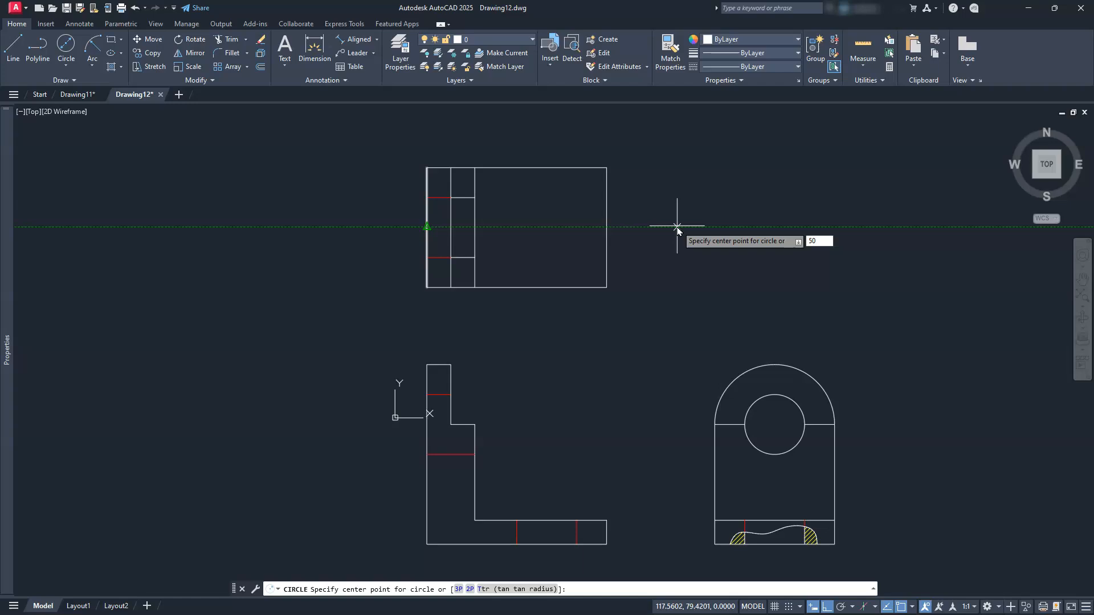
key(Return)
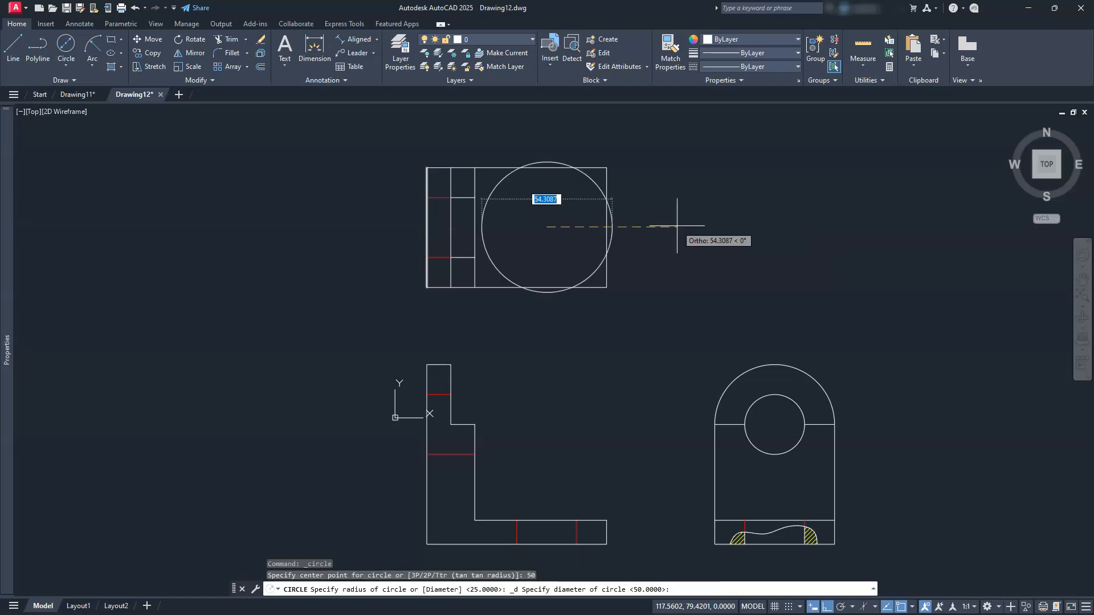
text(25)
key(Return)
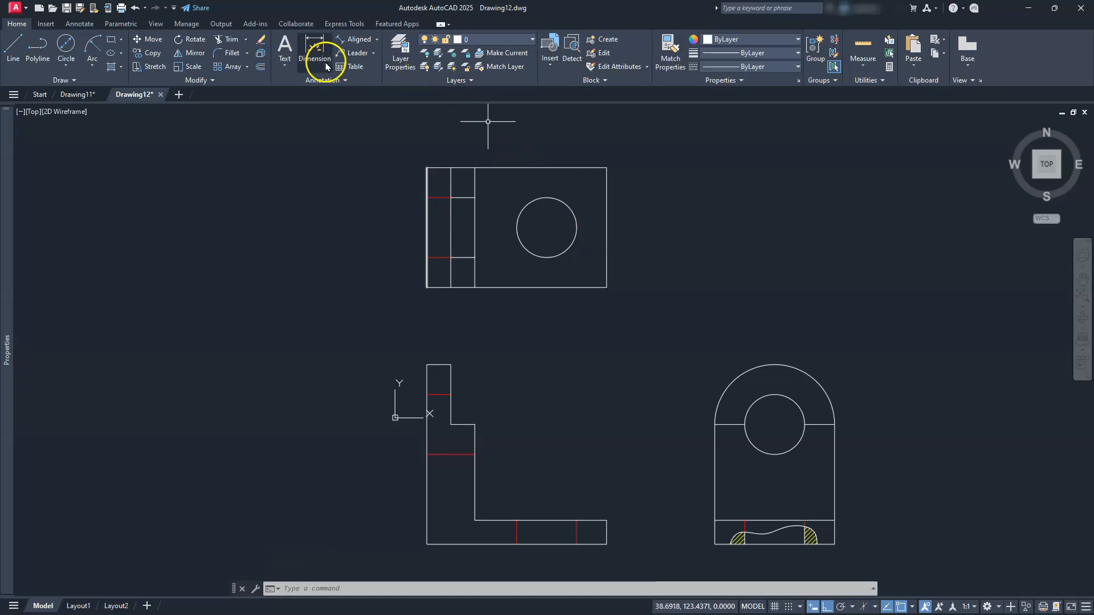
Fillet the top view's bottom-right and top-right corners at radius 25
click(231, 53)
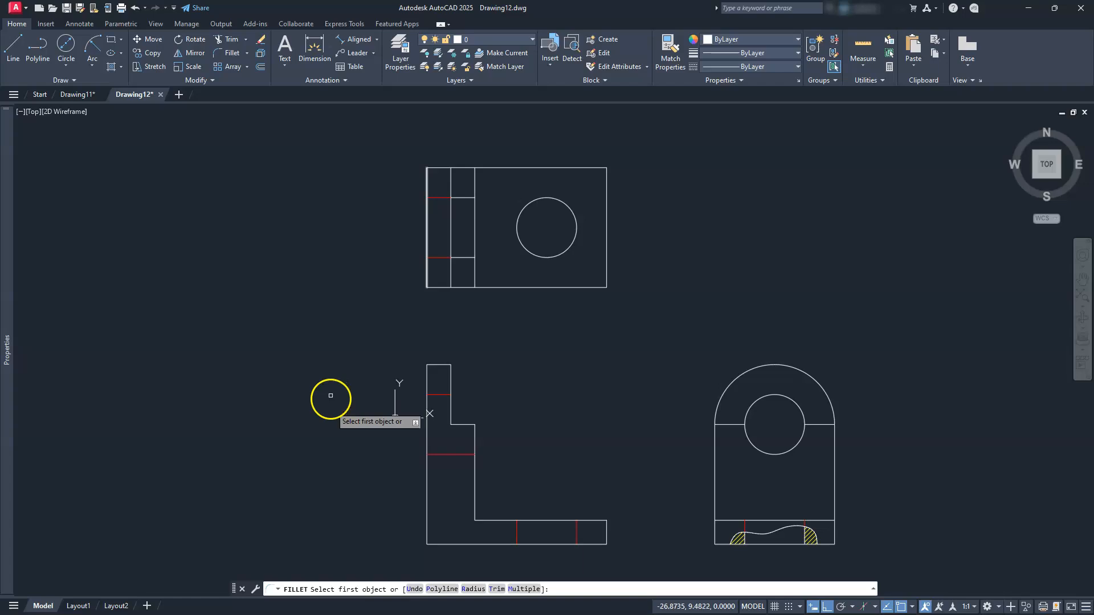
click(480, 593)
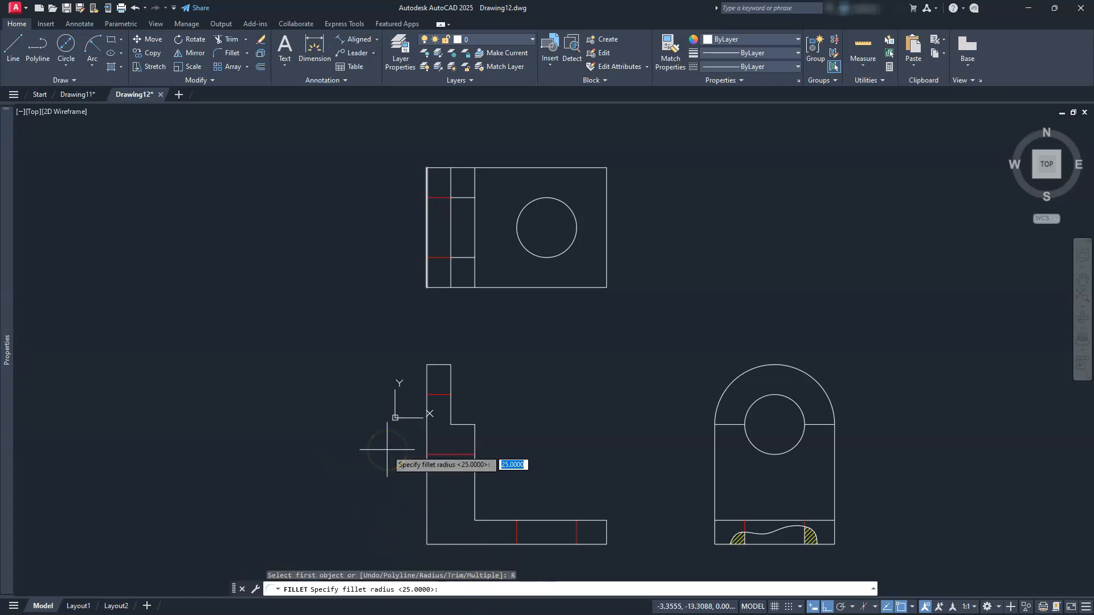
key(Return)
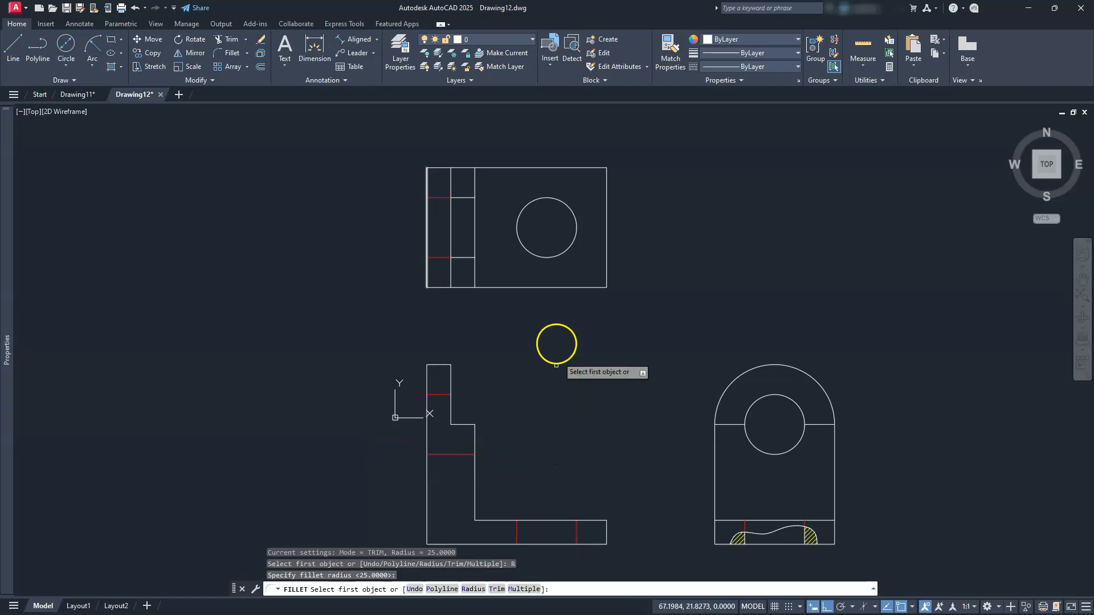
click(544, 287)
click(602, 256)
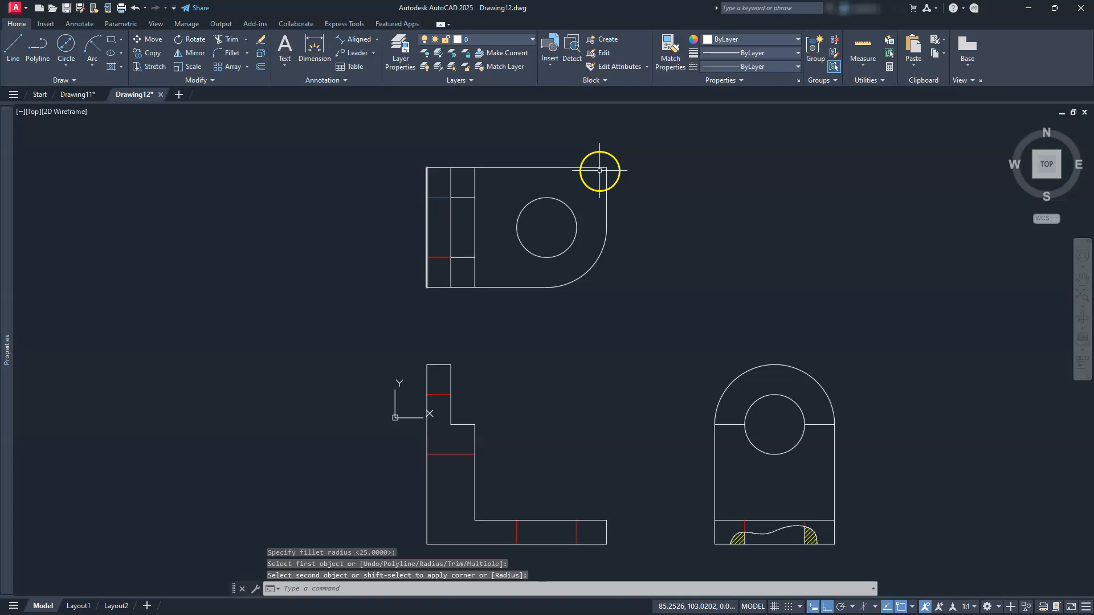
key(Return)
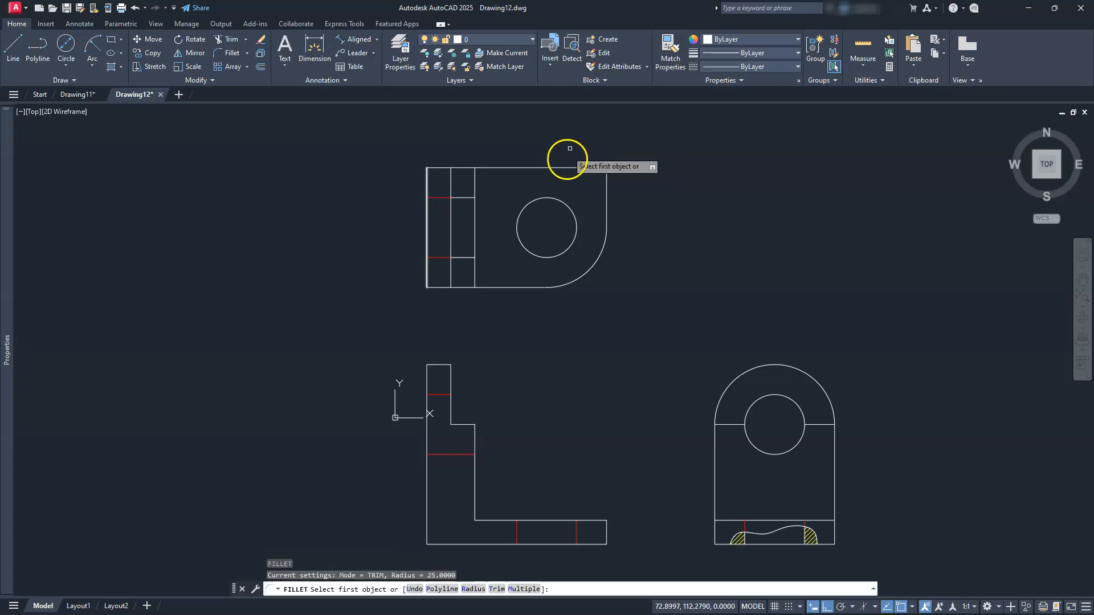
click(571, 168)
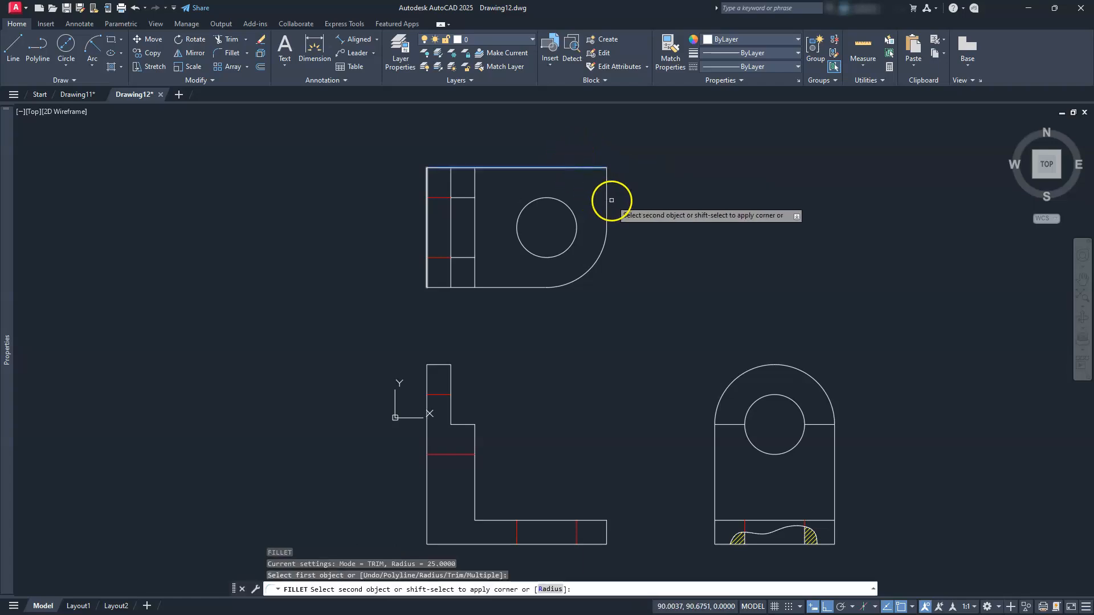
click(606, 200)
key(Escape)
key(Escape)
key(Escape)
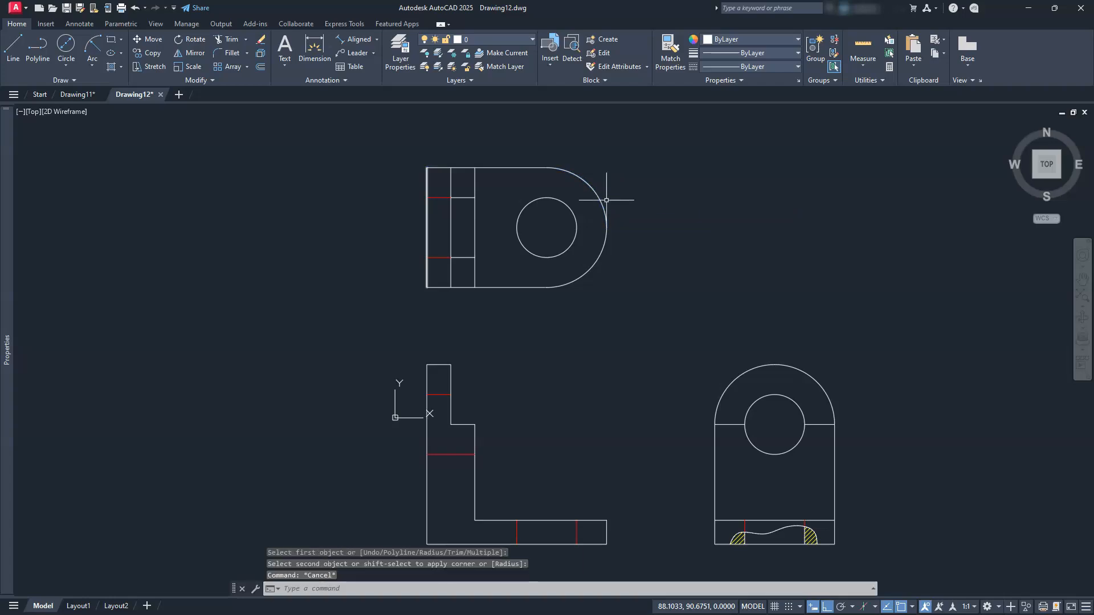
Window-select the two fillet arcs at the rounded end
click(606, 197)
key(Escape)
key(Escape)
click(608, 204)
click(592, 256)
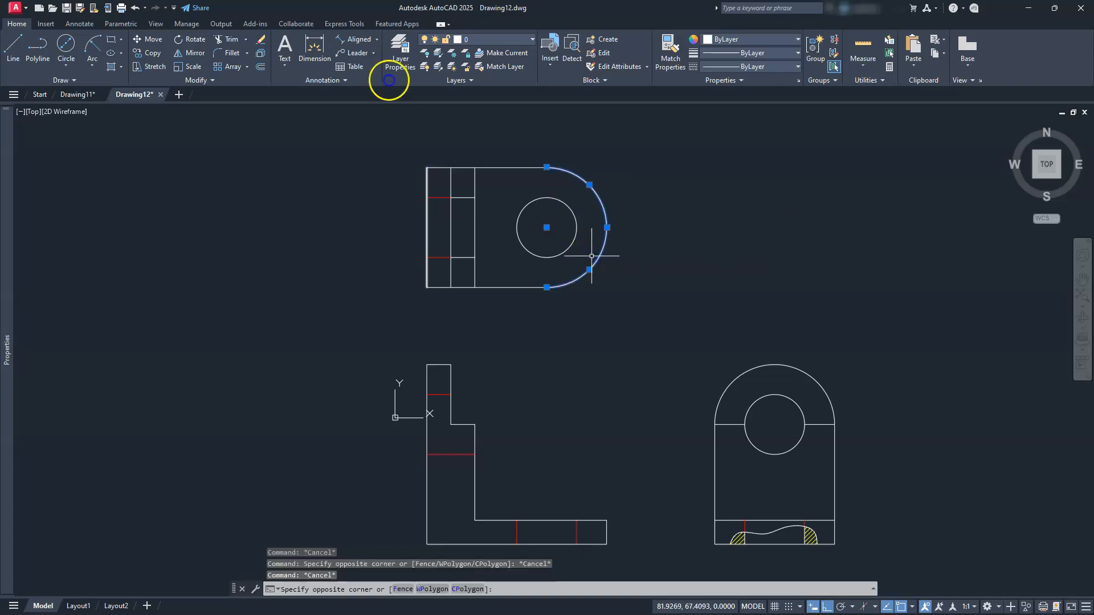
Join the two fillet arcs into one polyline and verify the result
click(207, 82)
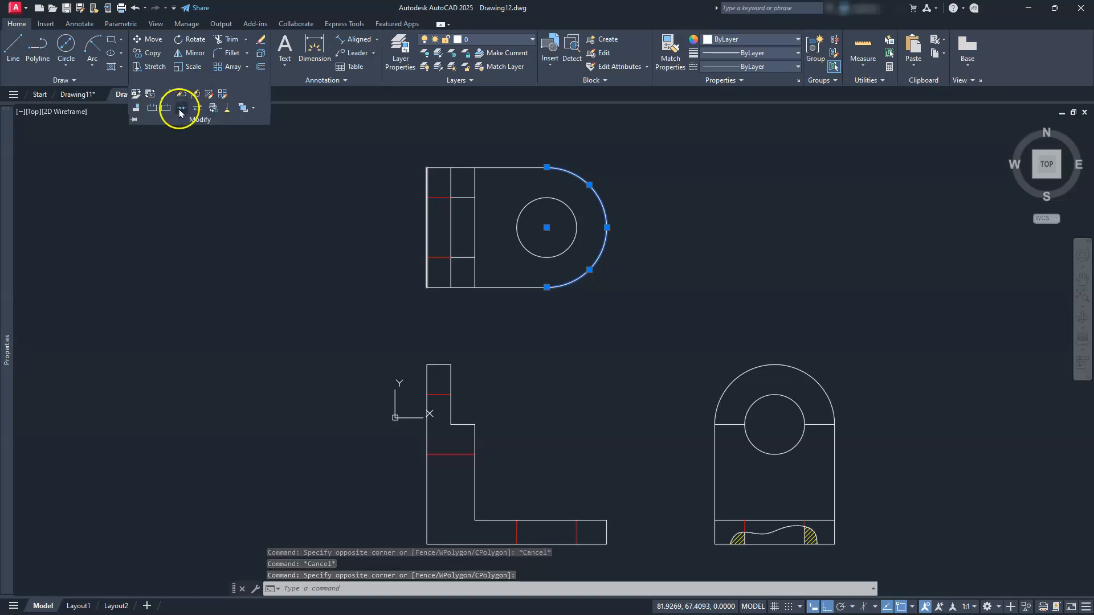
click(181, 109)
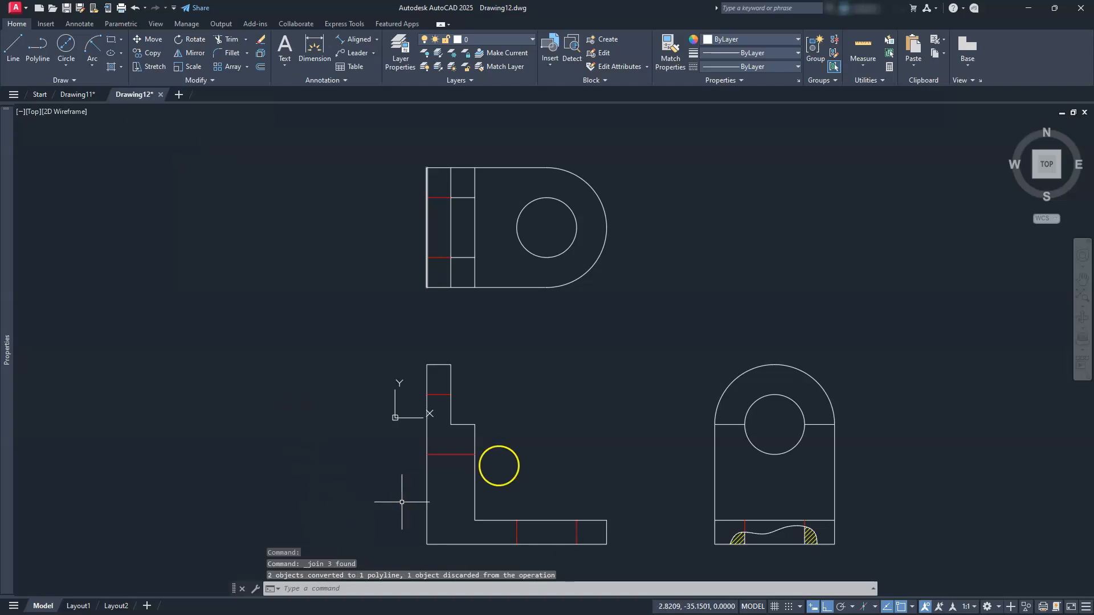
click(600, 257)
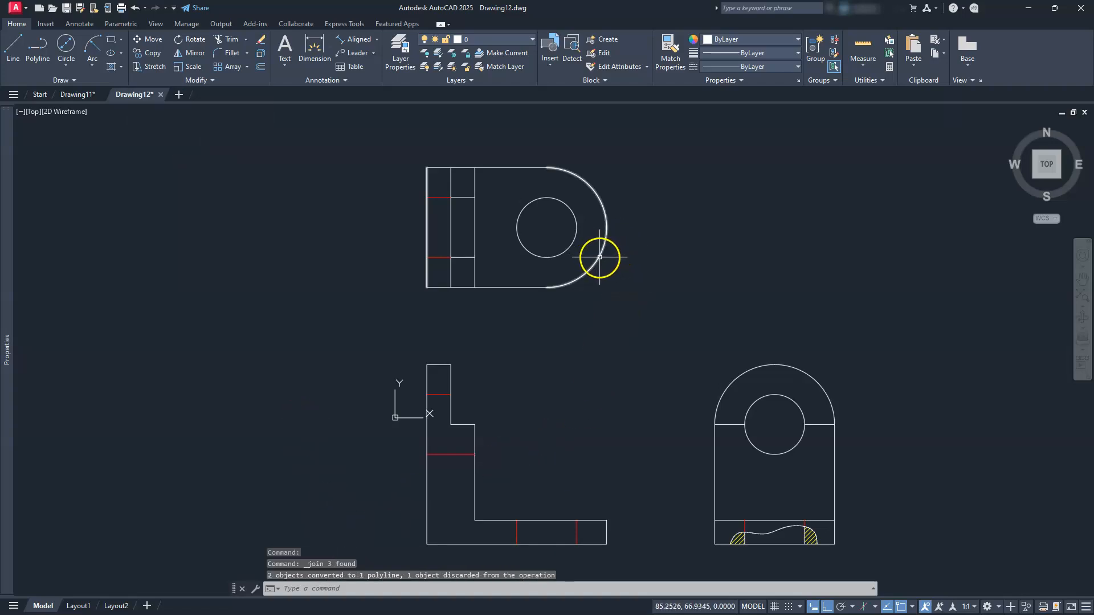
key(Escape)
key(Escape)
key(Escape)
mouse_move(655, 403)
middle_down()
mouse_move(638, 378)
mouse_move(612, 381)
middle_up()
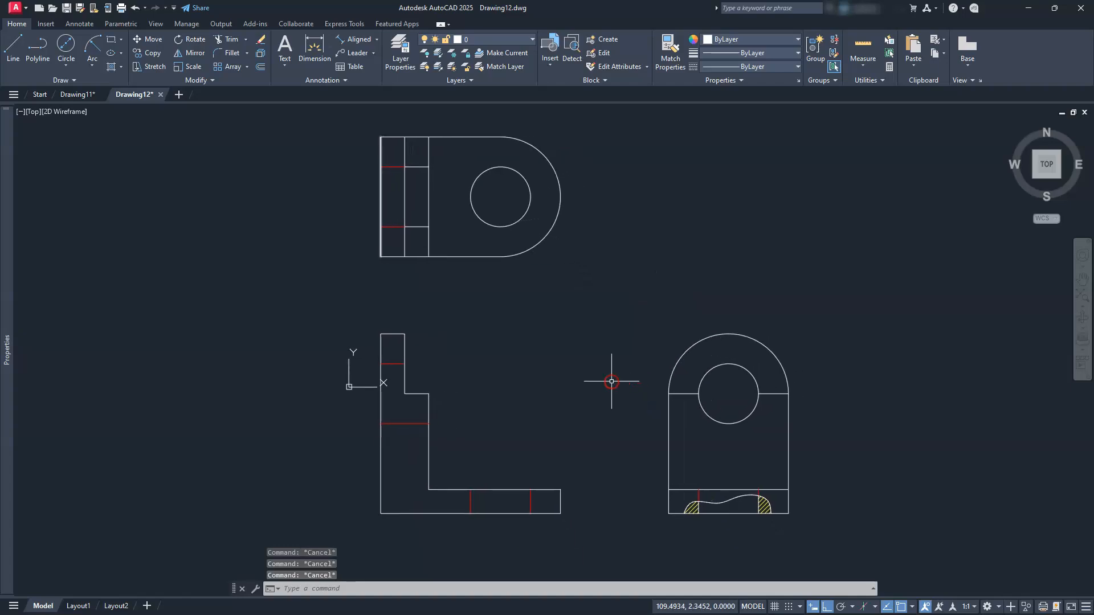
middle_drag(635, 432, 620, 432)
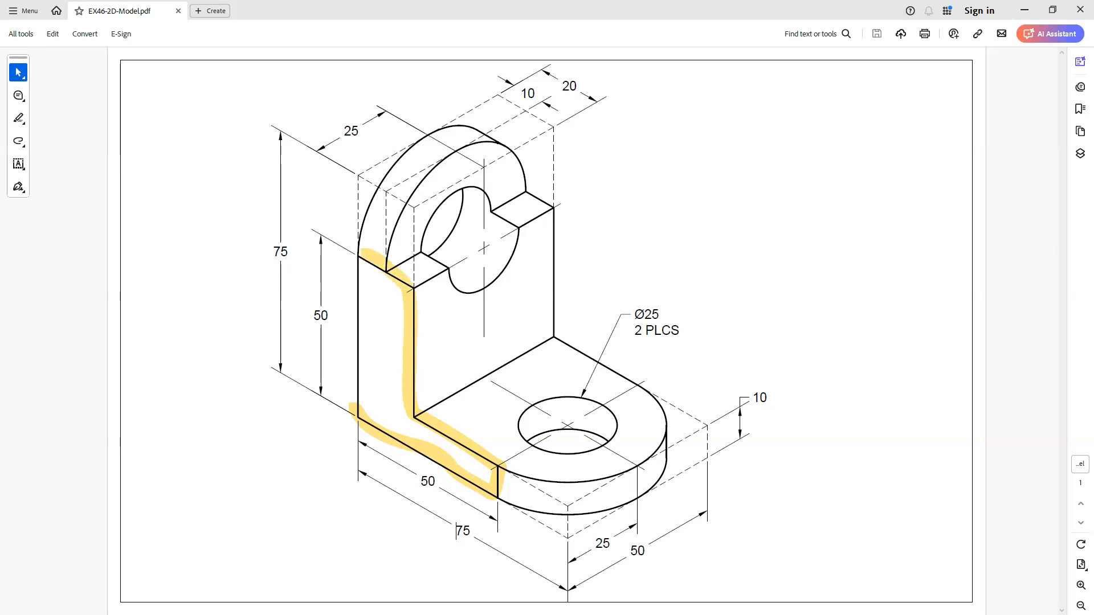
Highlight the left edge of the bracket's L-profile in yellow on the reference drawing
drag(355, 344, 355, 400)
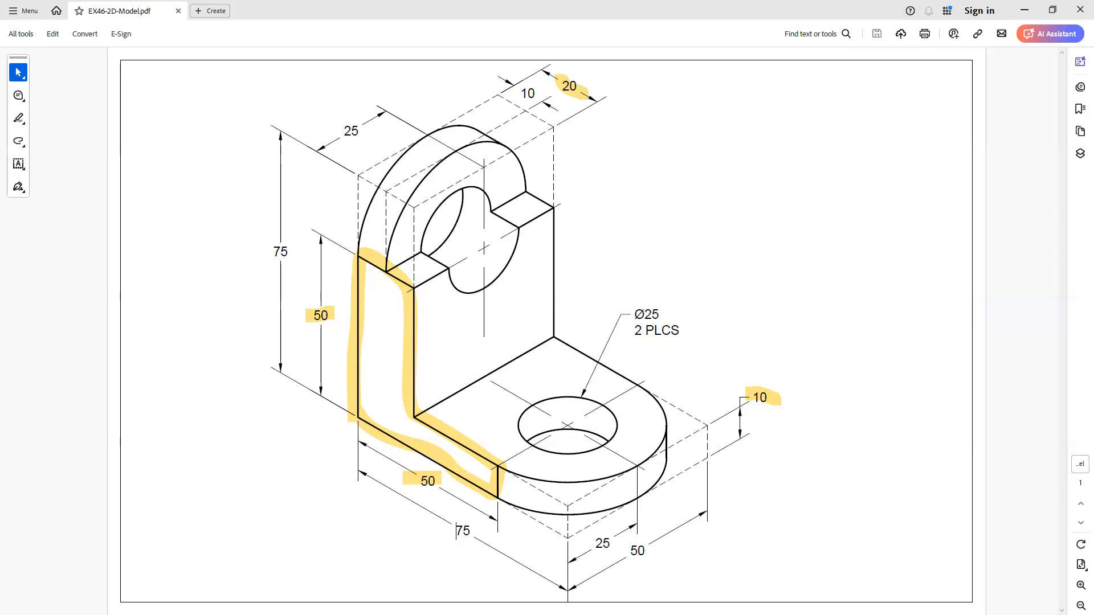
Highlight the inner base edge, the upright's vertical back edge and its outer top arc
drag(409, 419, 502, 359)
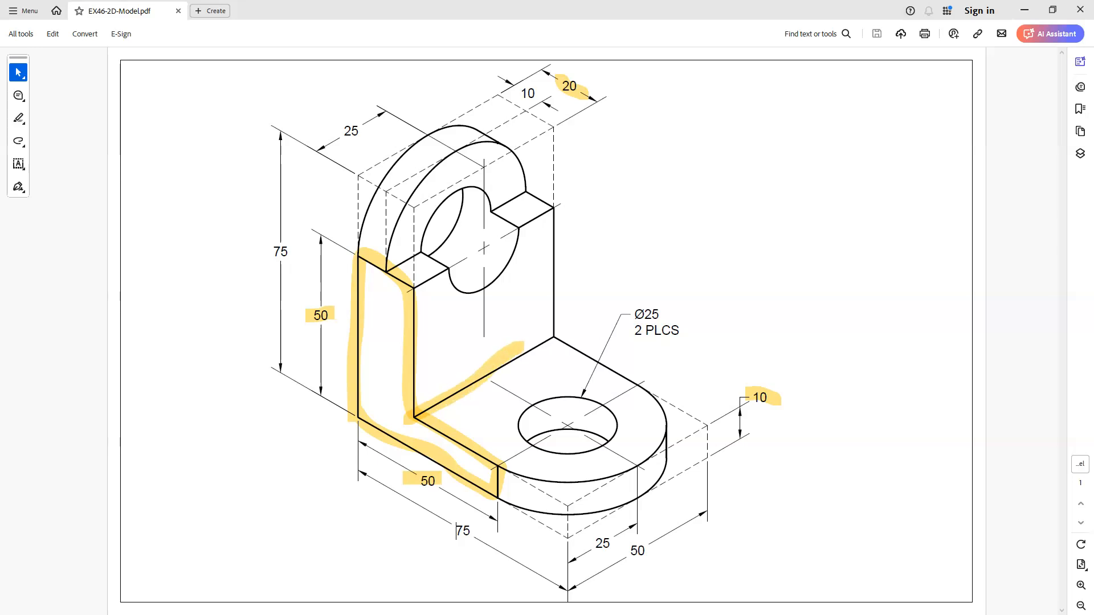
mouse_move(553, 282)
mouse_down()
mouse_move(541, 226)
mouse_move(416, 295)
mouse_up()
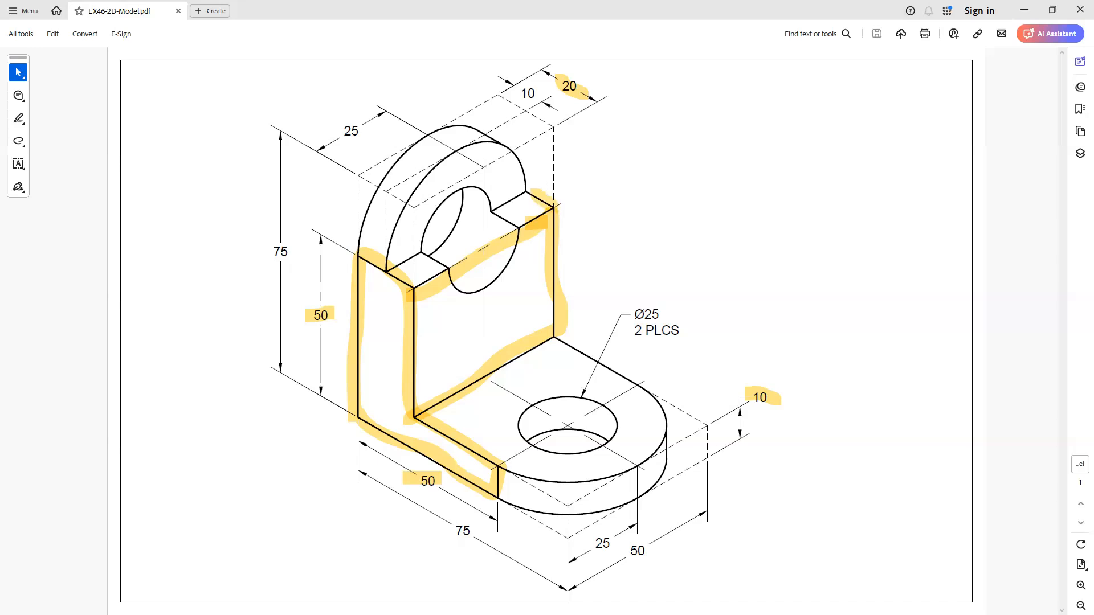
drag(491, 166, 366, 251)
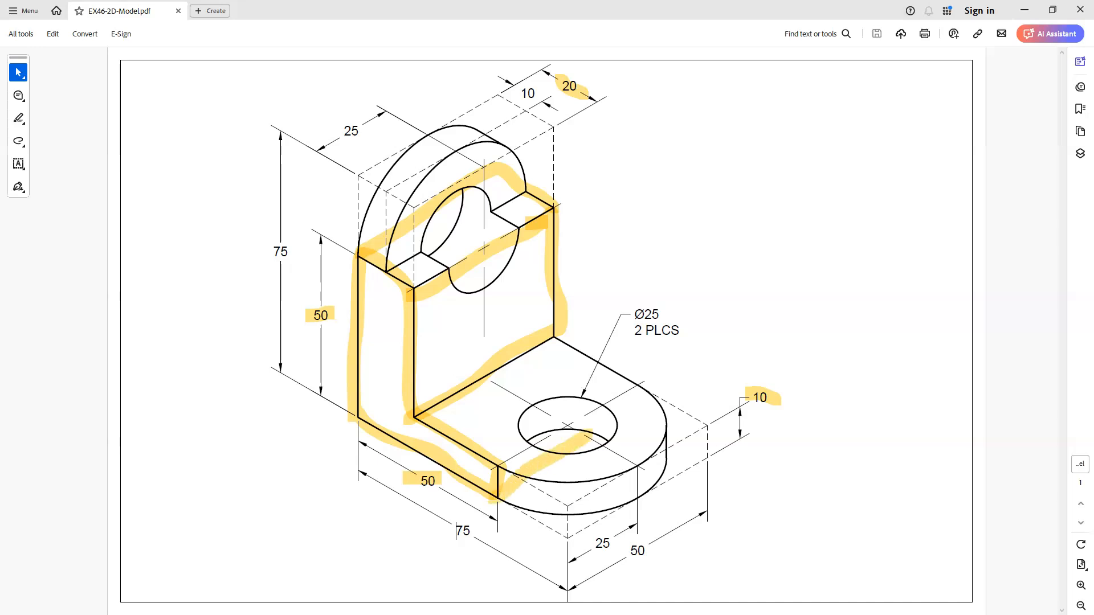
Highlight the base edges around the lower hole, then return to the AutoCAD drawing
drag(627, 406, 639, 382)
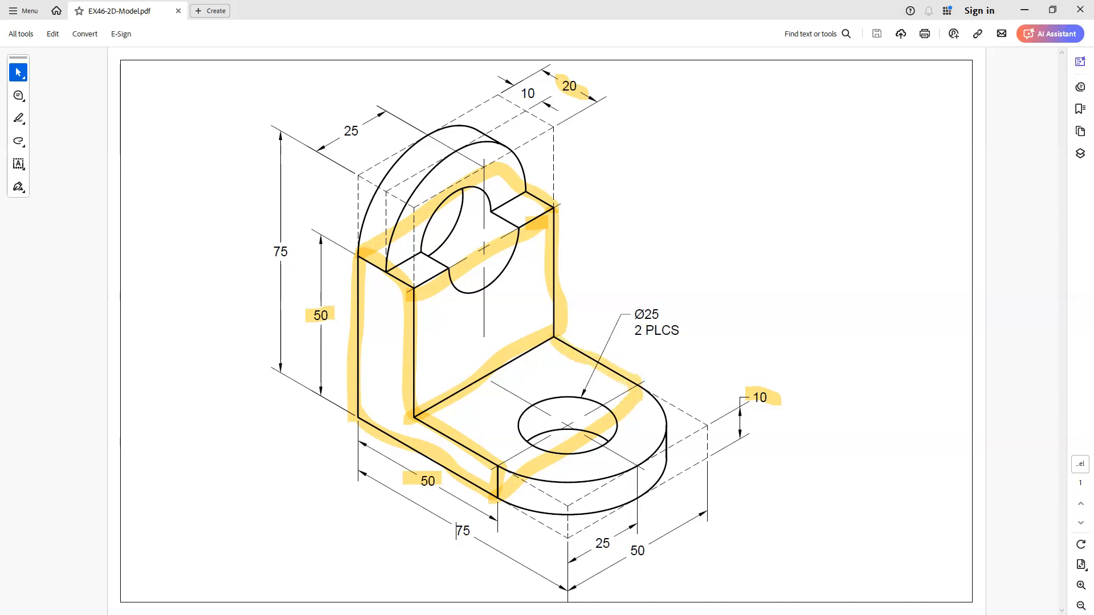
drag(494, 469, 533, 432)
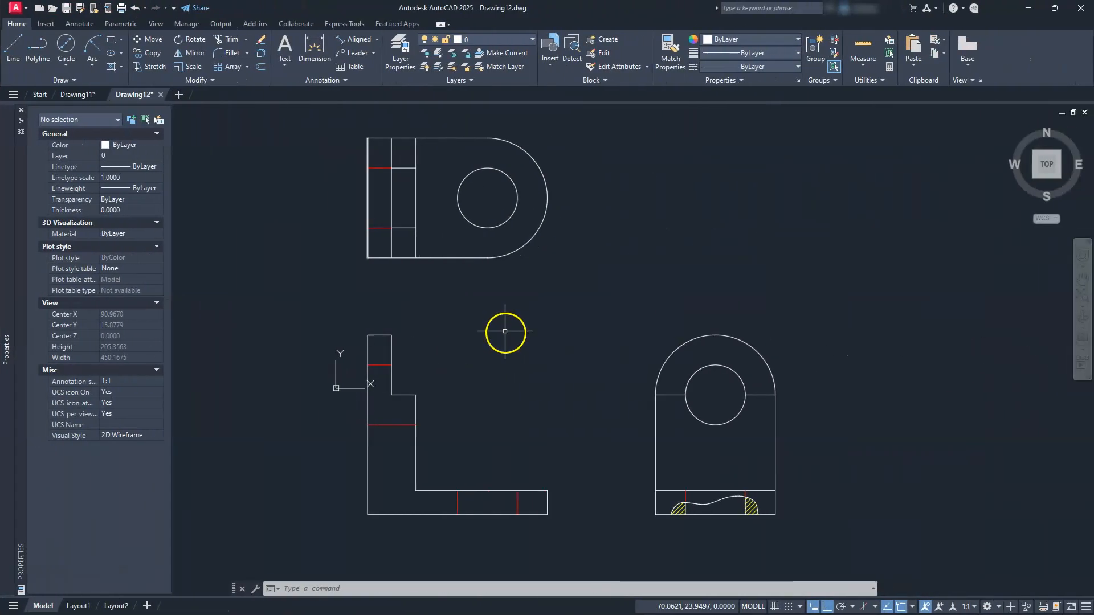
mouse_move(505, 329)
middle_down()
mouse_move(379, 406)
mouse_move(332, 385)
middle_up()
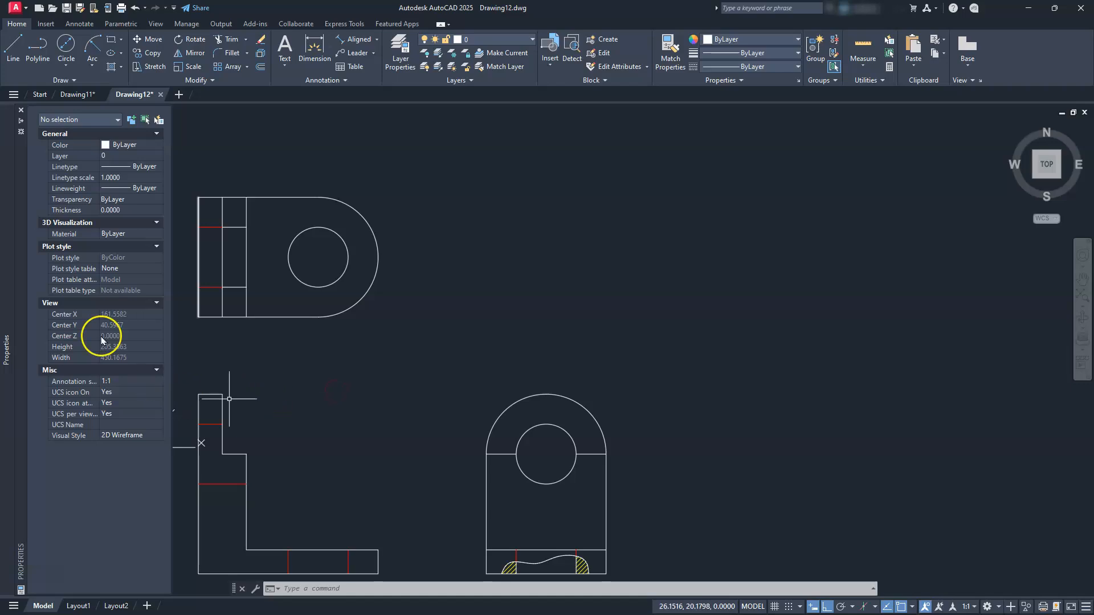
Set the properties panel to auto-hide and close it
click(21, 121)
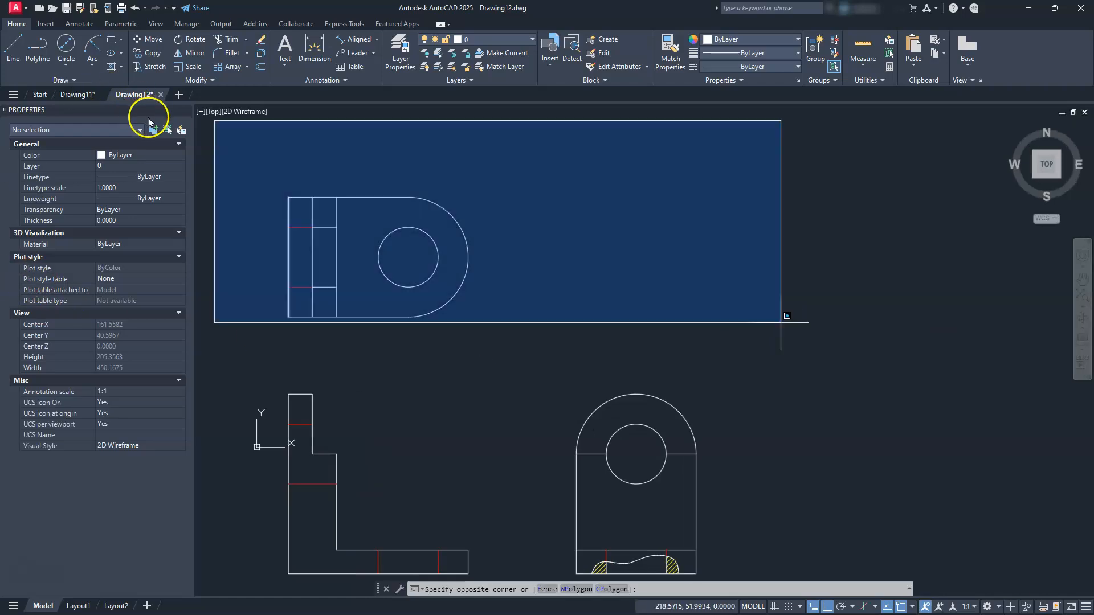
key(Escape)
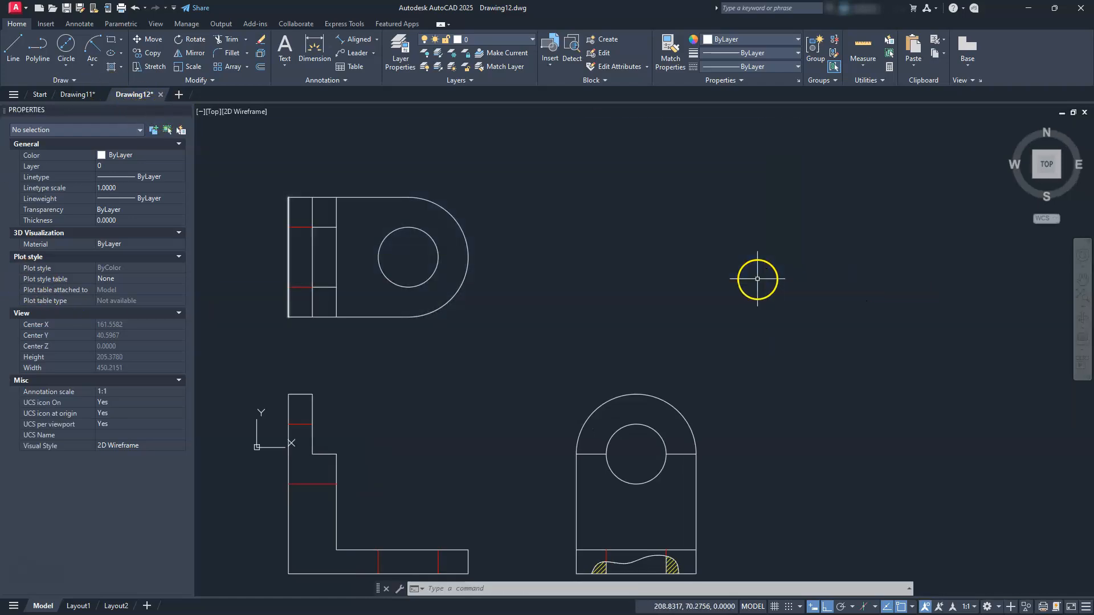
click(172, 111)
click(689, 360)
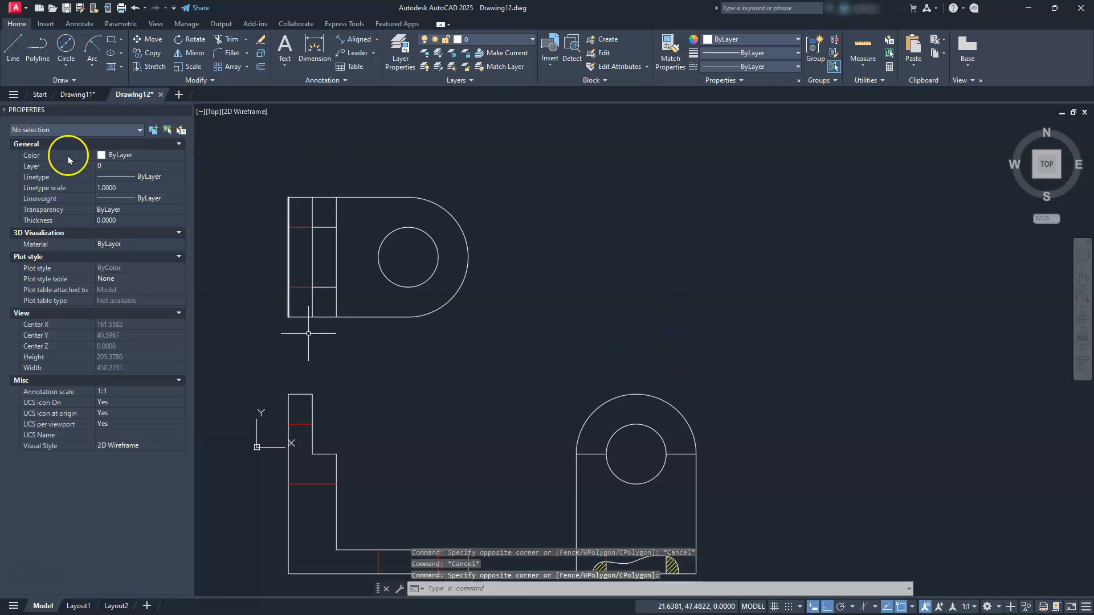
click(185, 110)
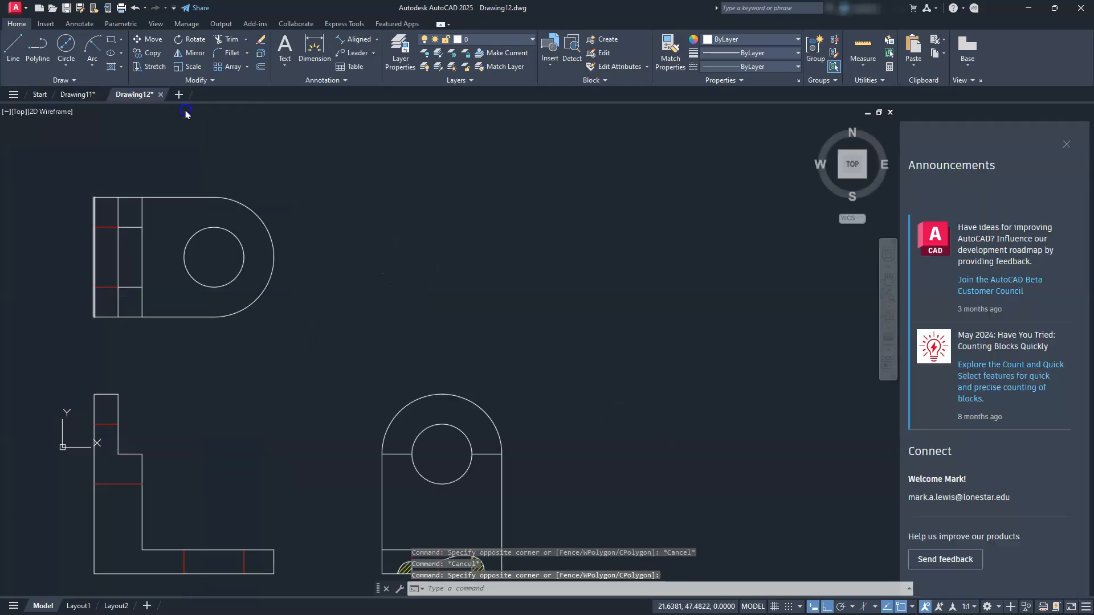
Turn on isometric drafting from the status bar, using the Right isoplane
mouse_move(562, 410)
middle_down()
mouse_move(598, 484)
mouse_move(452, 531)
mouse_move(349, 517)
middle_up()
middle_drag(534, 391, 520, 429)
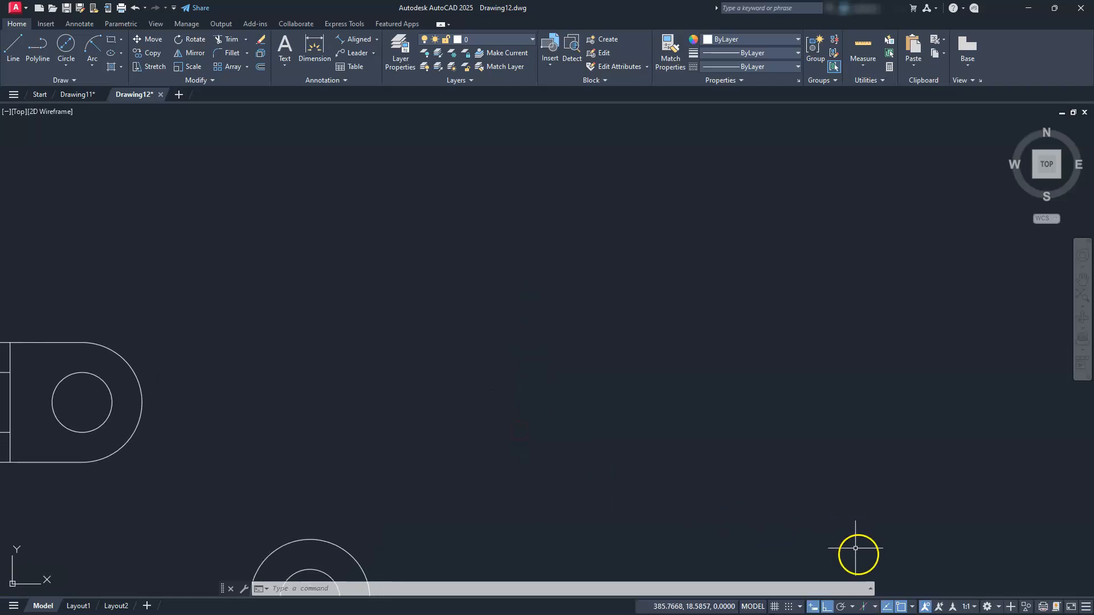
click(863, 607)
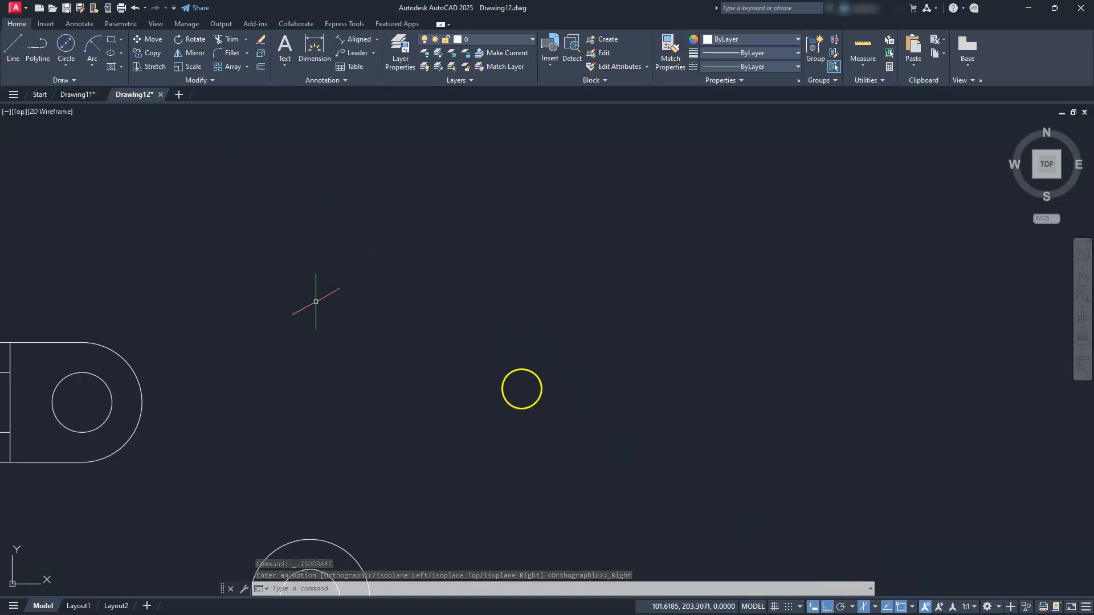
Switch to the Left isoplane and draw the profile's 50, 50 and 10-unit edges
click(873, 607)
click(878, 551)
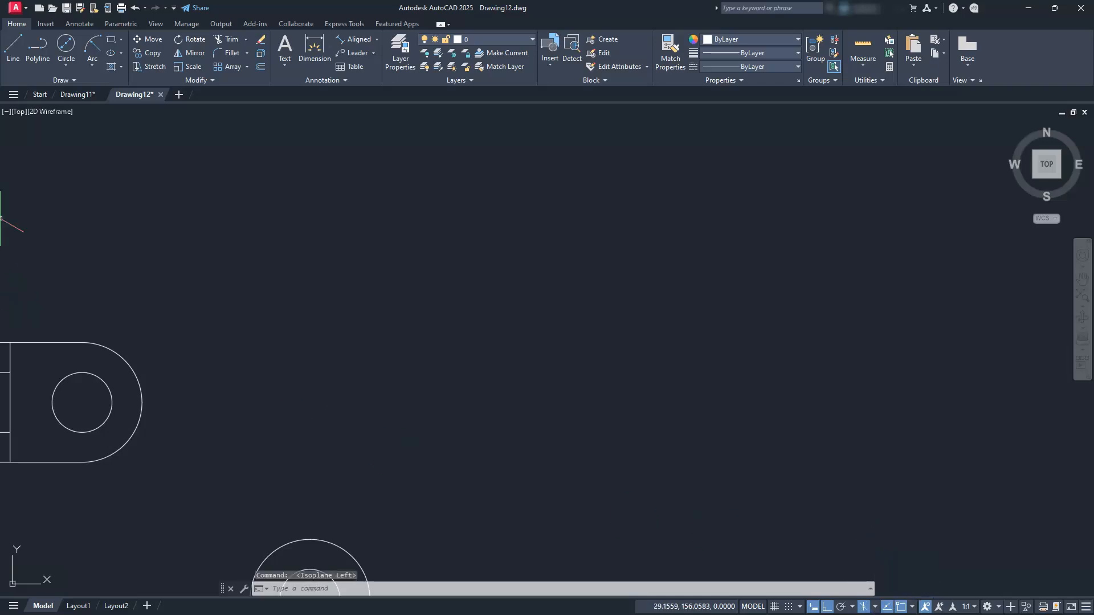
click(13, 41)
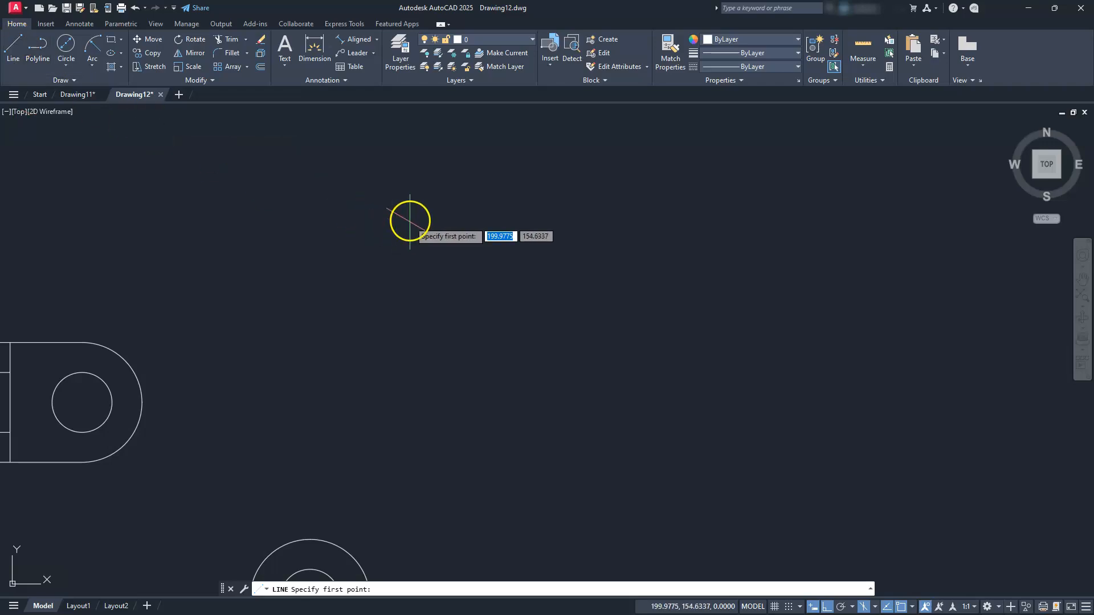
click(416, 214)
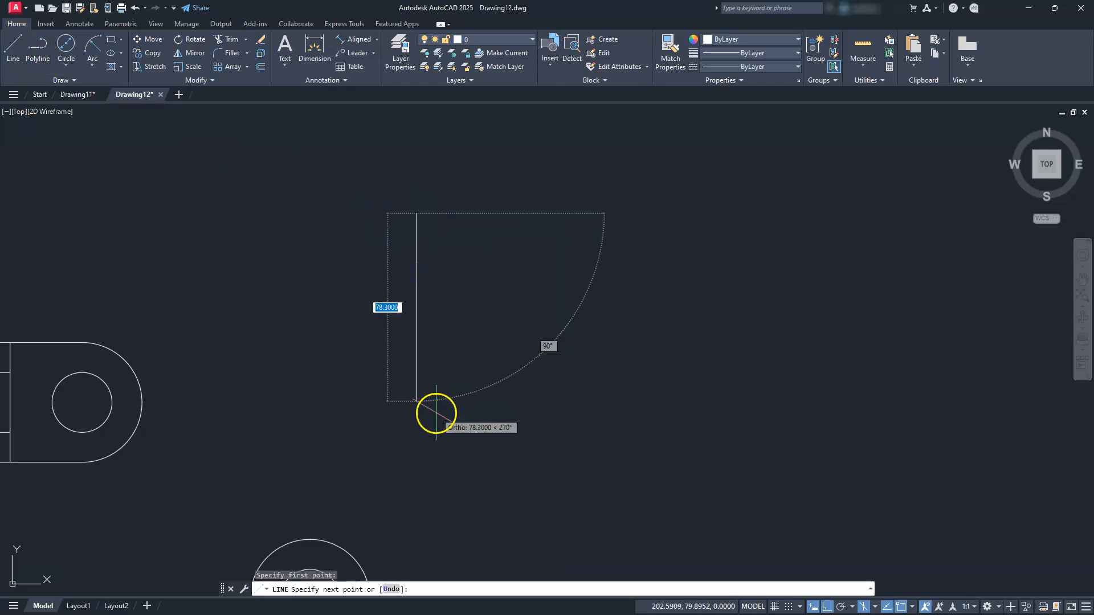
text(50)
key(Return)
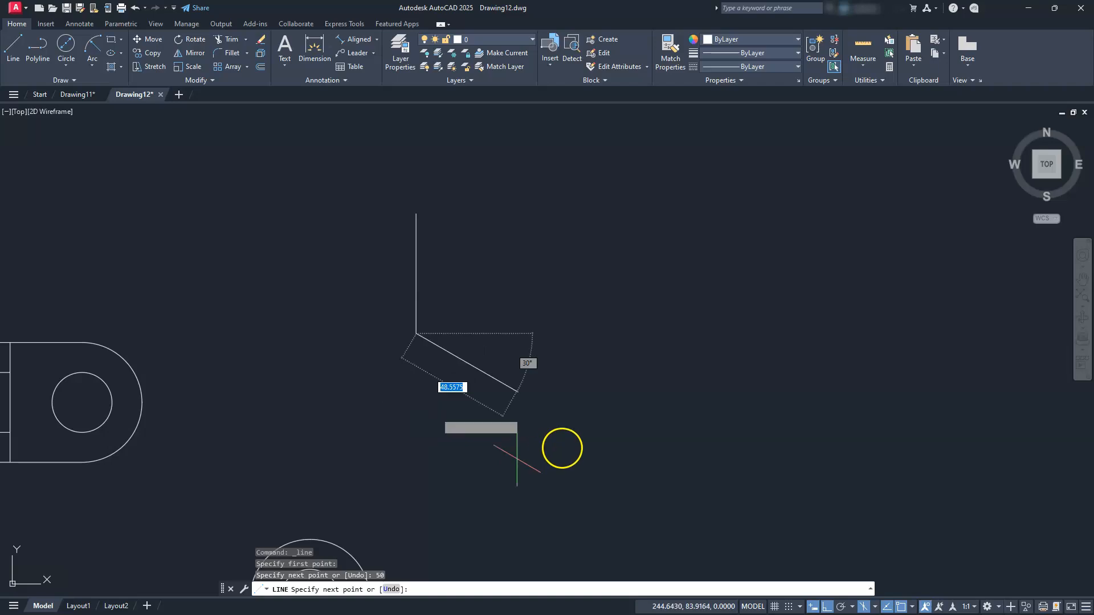
text(50)
key(Return)
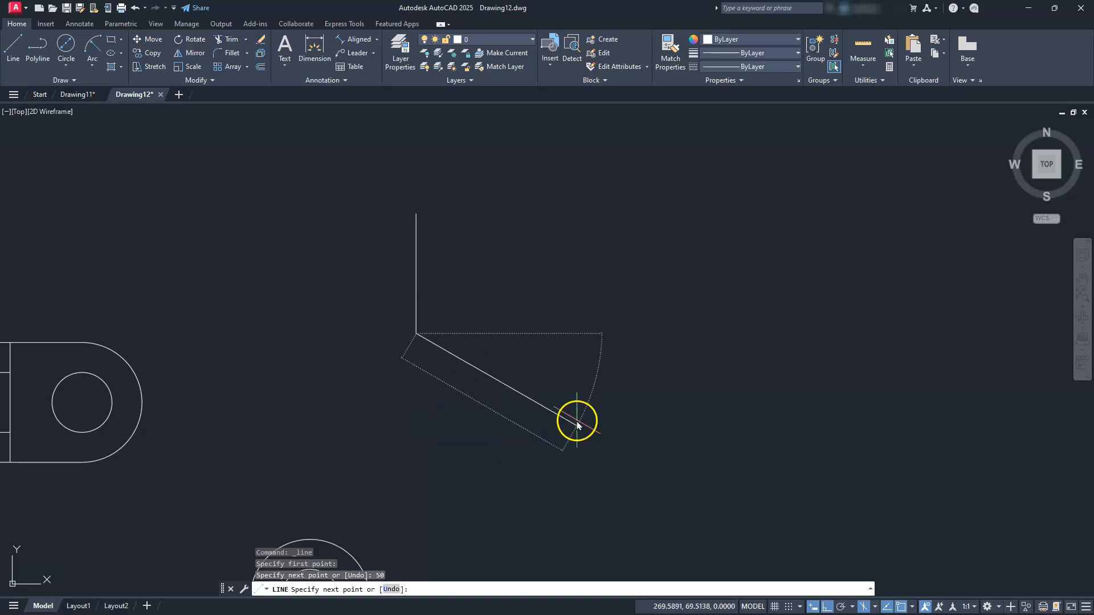
text(10)
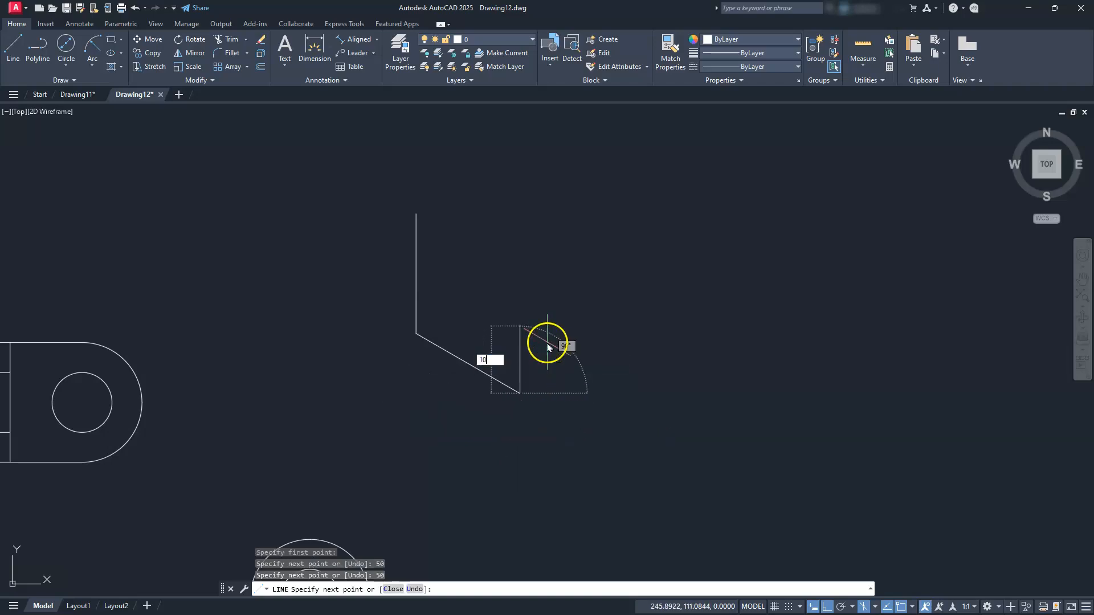
key(Return)
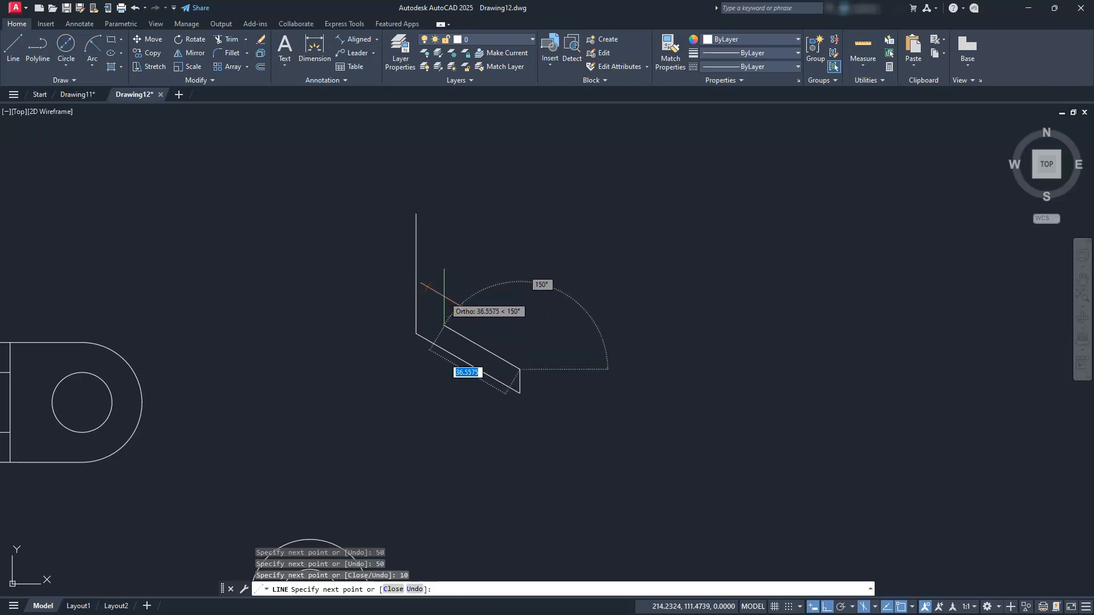
Finish the profile with 30 and 40-unit edges and close it back to the start
text(30)
key(Return)
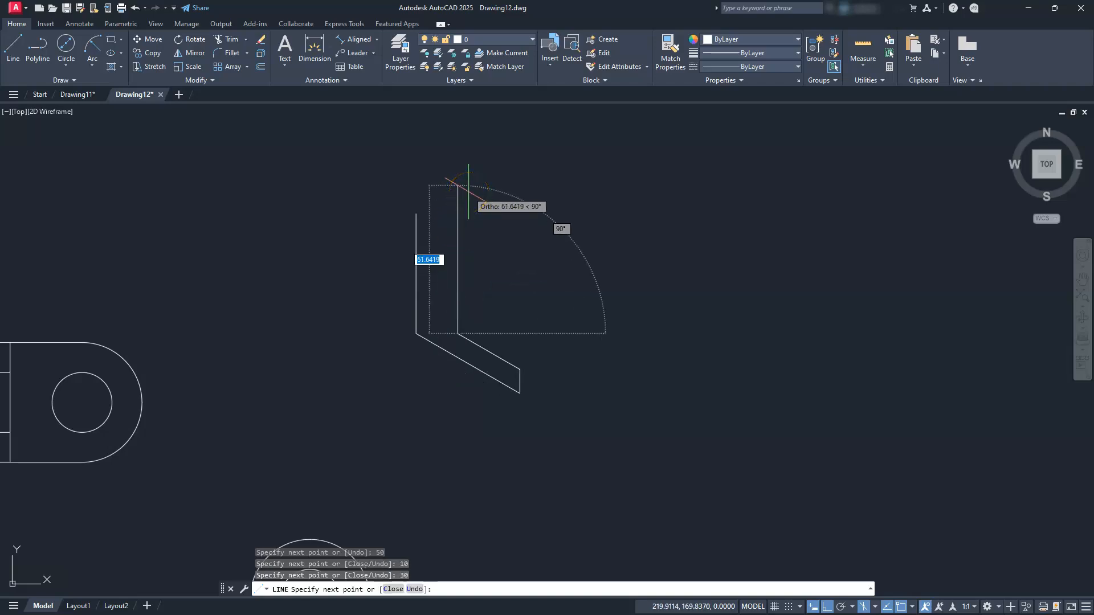
text(40)
key(Return)
text(c)
key(Return)
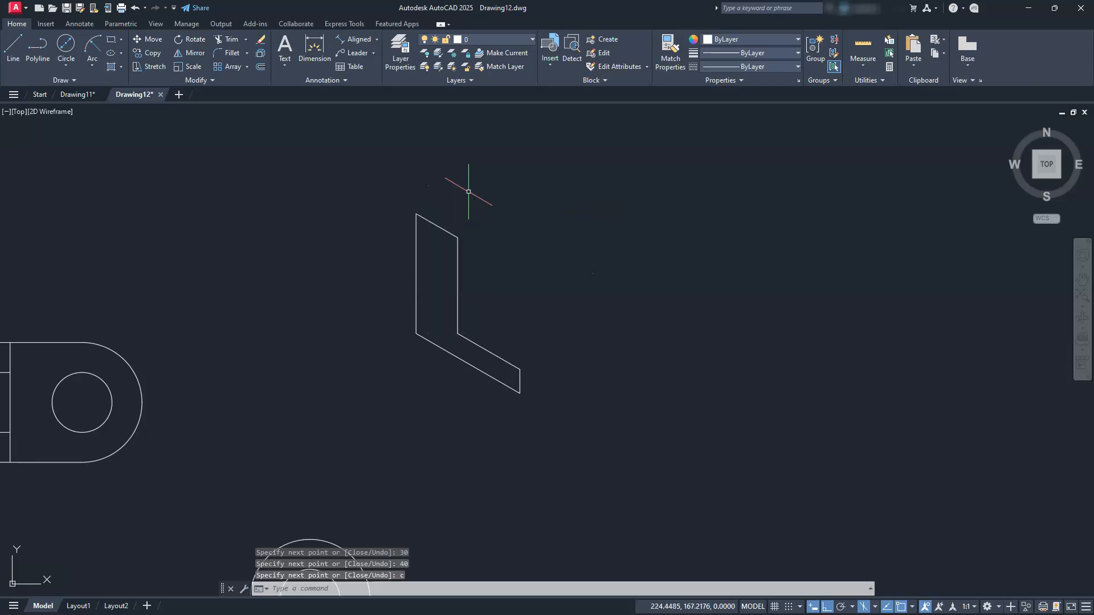
scroll(463, 298, up, 2)
middle_drag(464, 303, 418, 334)
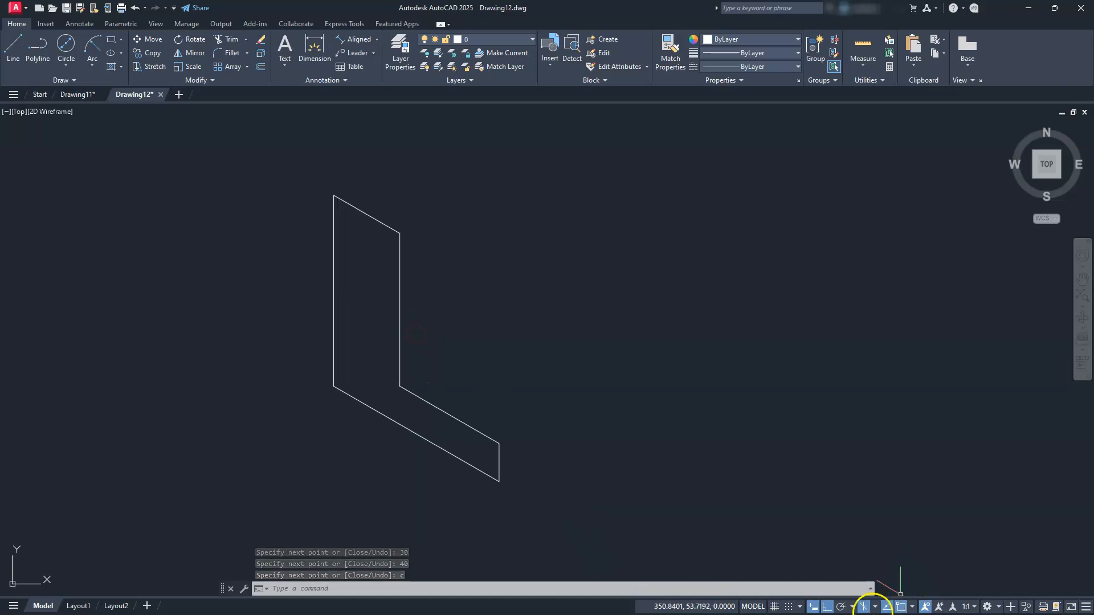
Switch to the Top isoplane and select the profile's inner edges and short end edge
click(852, 607)
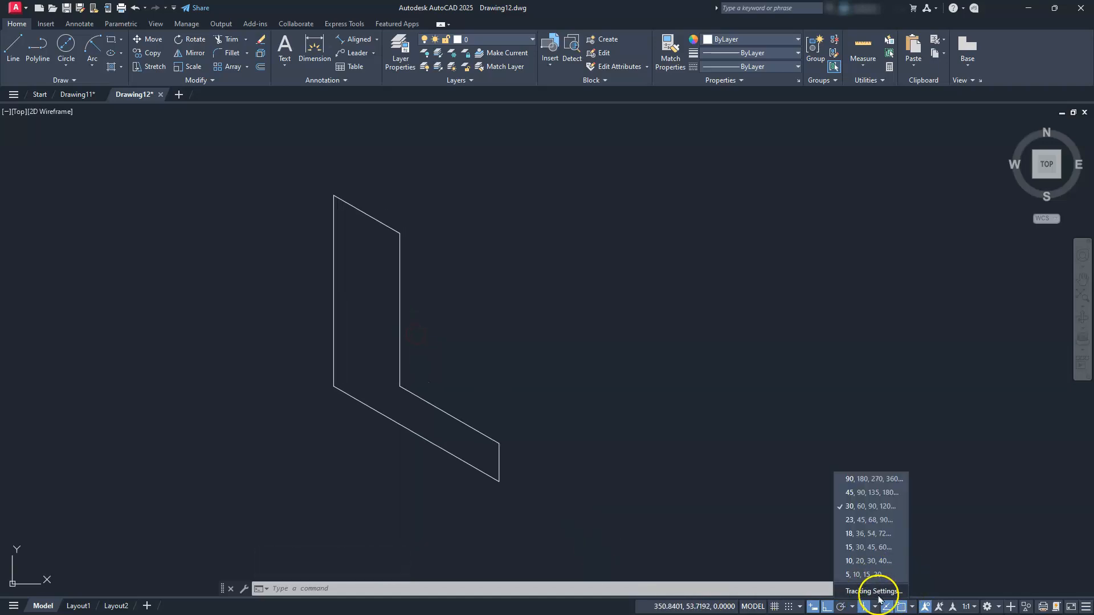
click(875, 607)
click(893, 570)
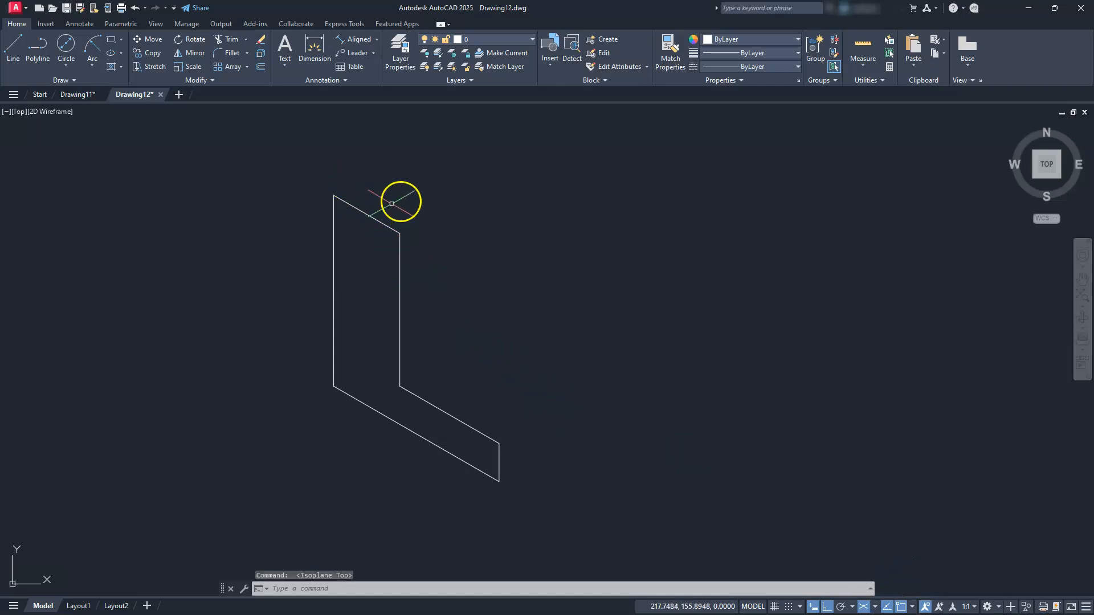
click(420, 198)
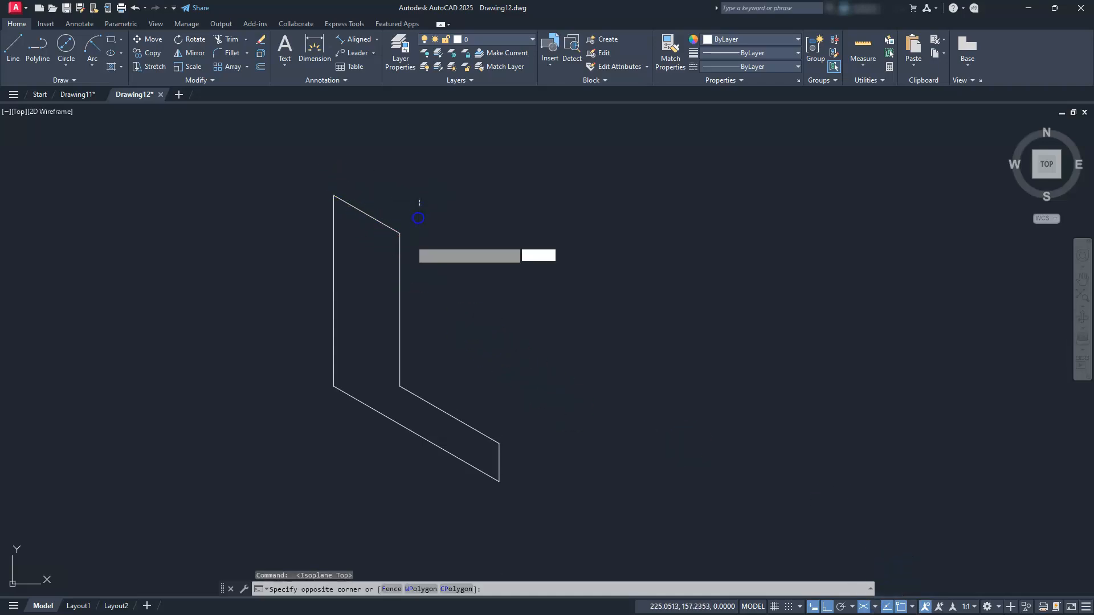
click(367, 386)
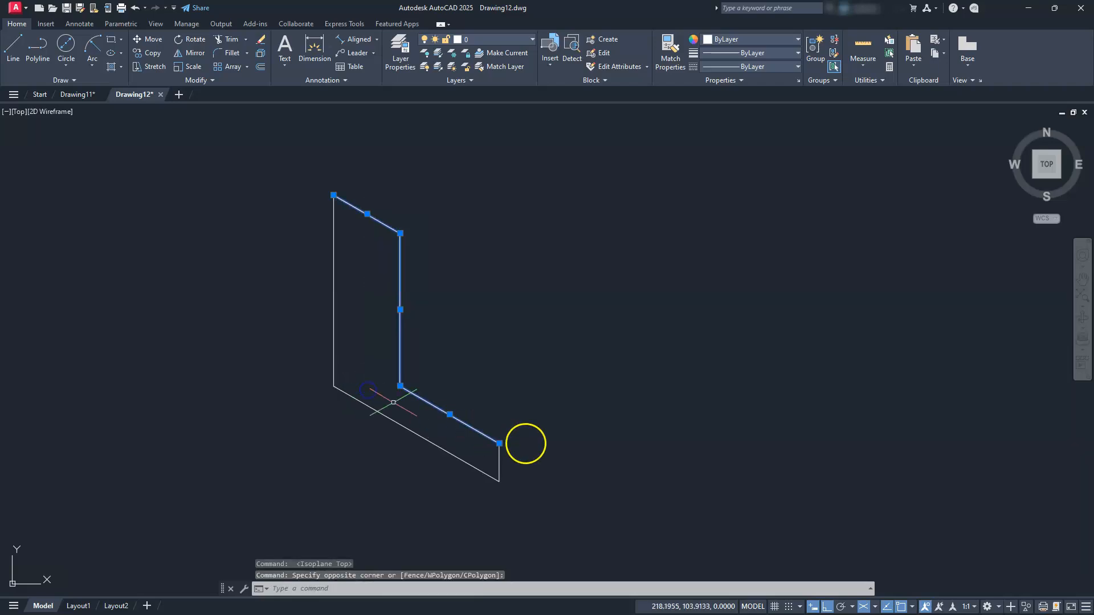
click(499, 457)
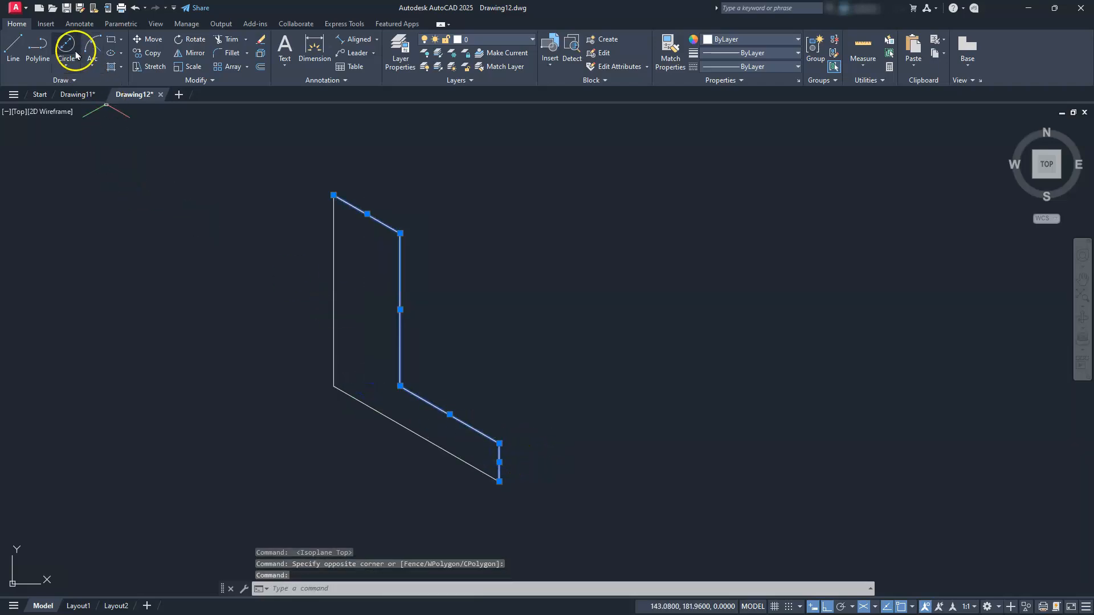
Copy the selected edges 50 units back along the 30° axis
click(149, 51)
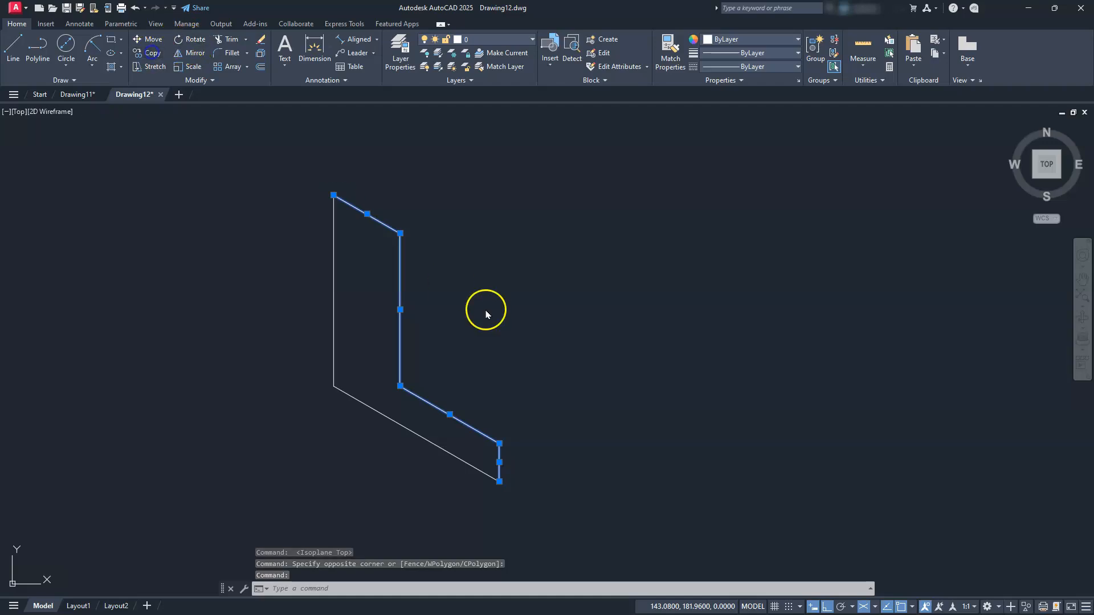
click(463, 355)
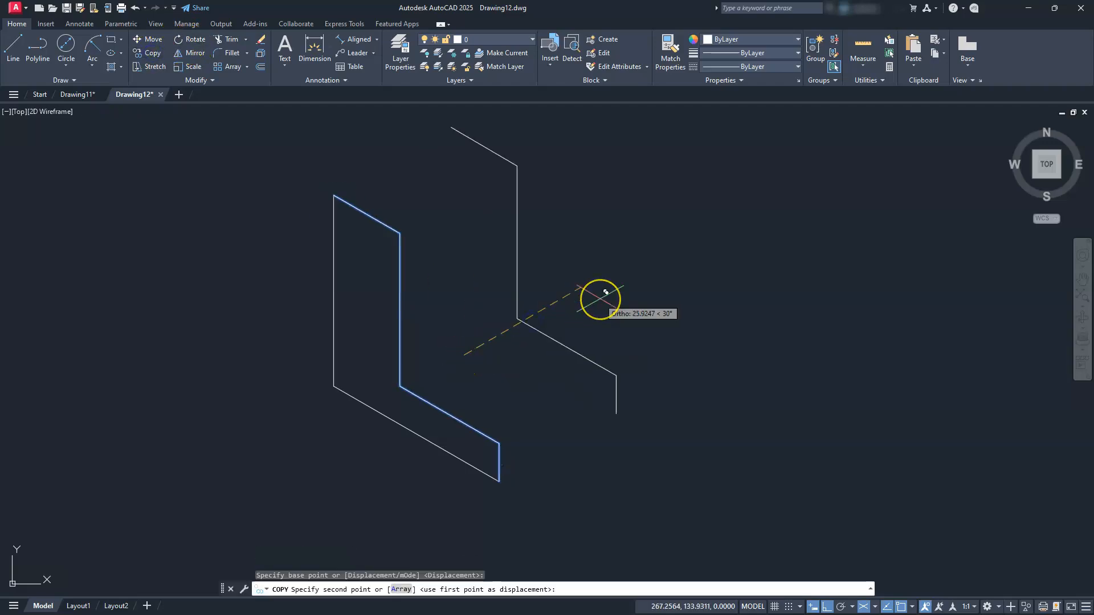
text(50)
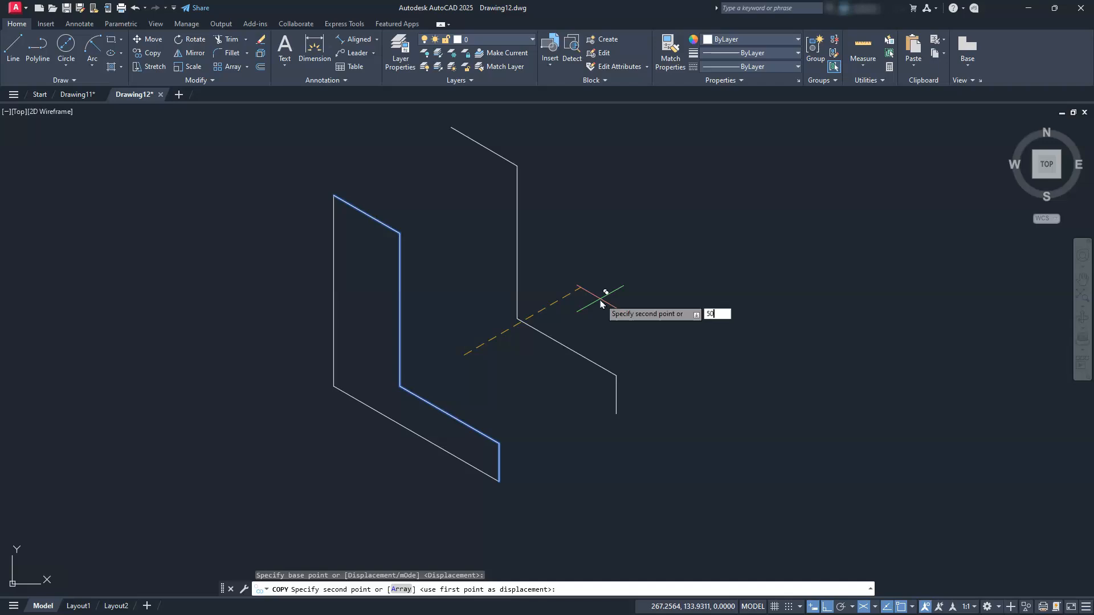
key(Return)
key(Escape)
middle_drag(615, 363, 627, 409)
key(Escape)
key(Escape)
key(Escape)
Draw a depth edge from the front bottom corner to the back profile's matching corner
click(13, 42)
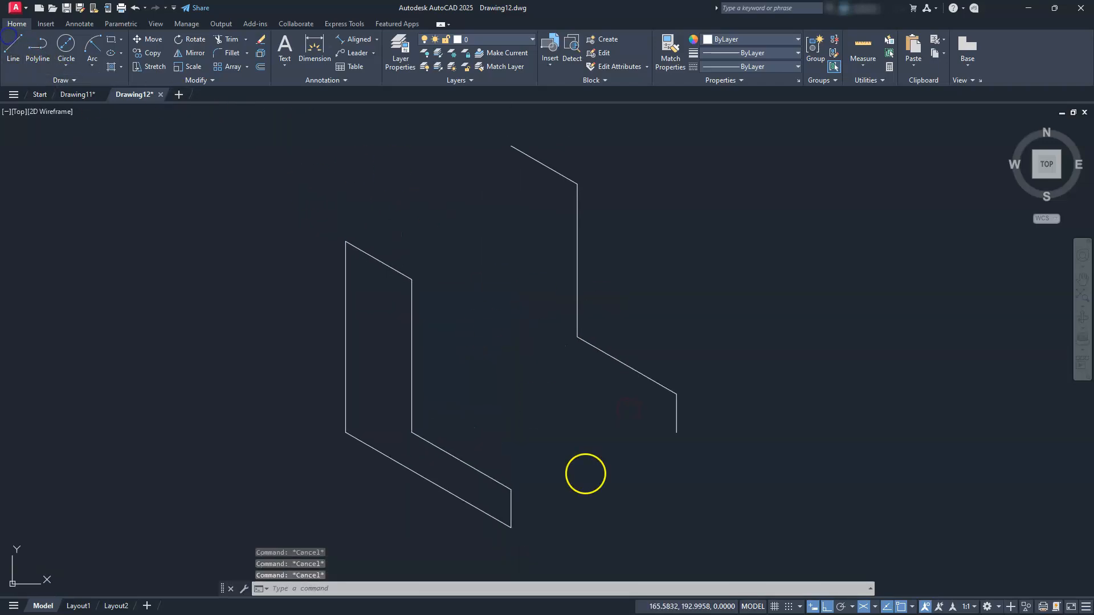
click(511, 526)
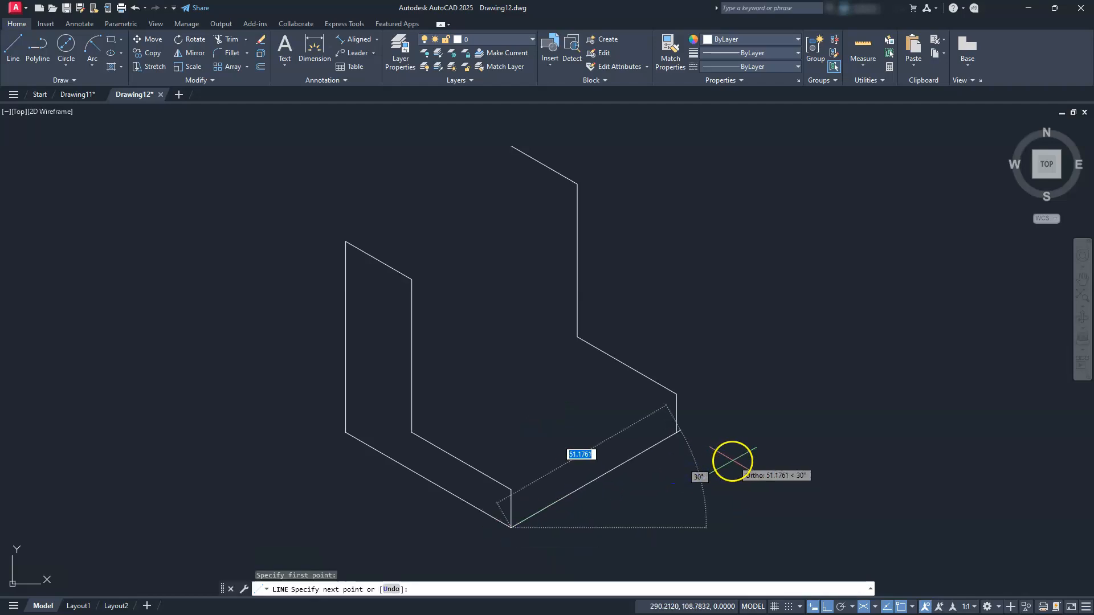
click(677, 431)
key(Escape)
key(Escape)
key(Escape)
key(Escape)
Copy the depth edge to the inner corner, the inner edge's top and the left top corner
click(593, 482)
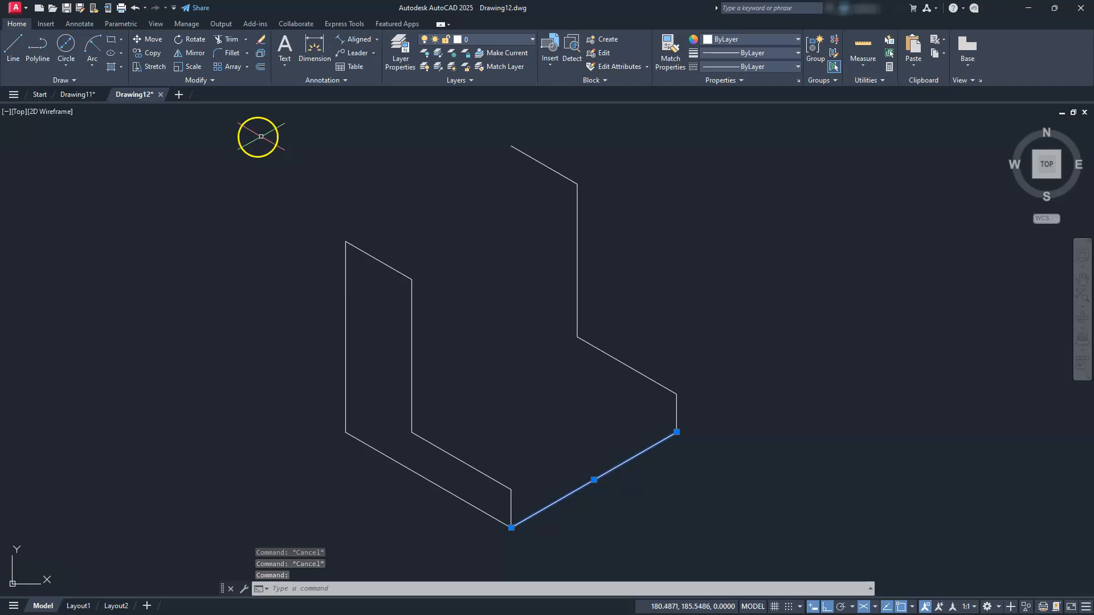
click(139, 54)
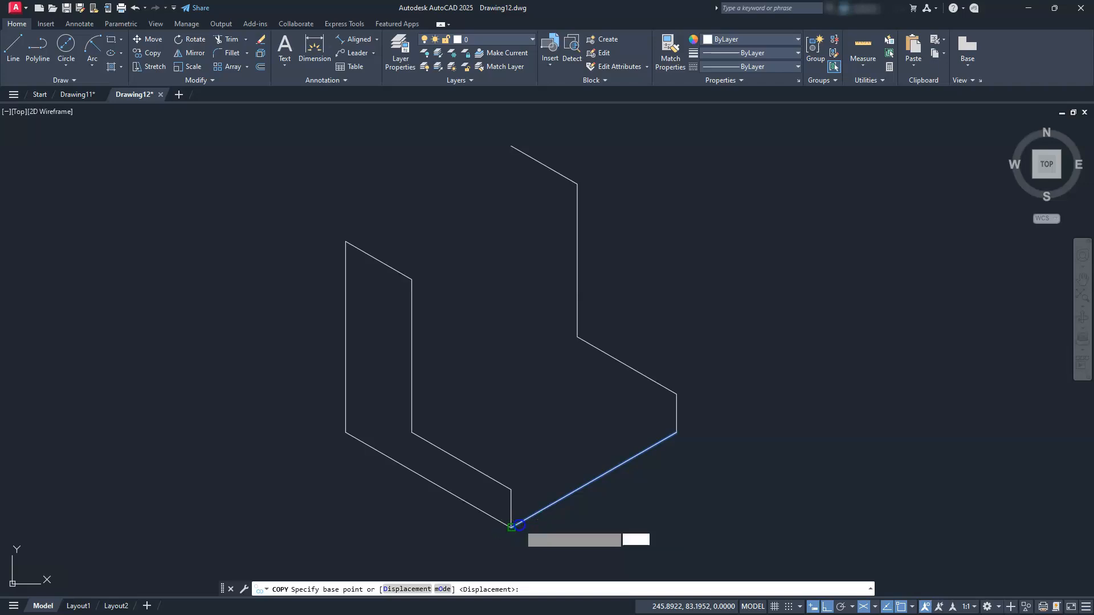
click(511, 527)
click(412, 432)
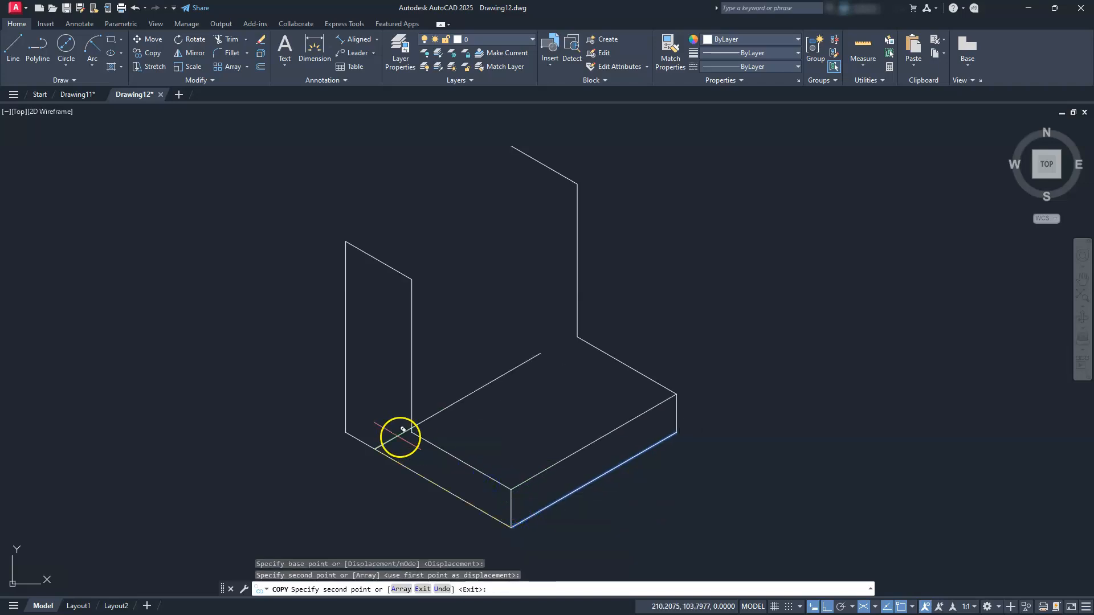
click(413, 432)
click(411, 279)
click(346, 241)
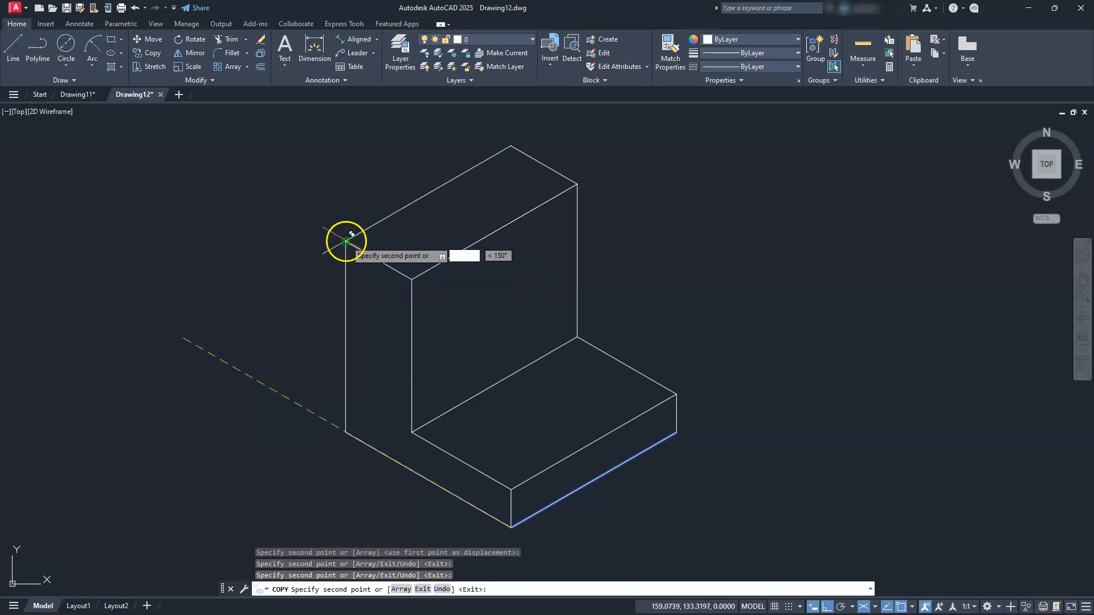
key(Escape)
key(Escape)
key(Escape)
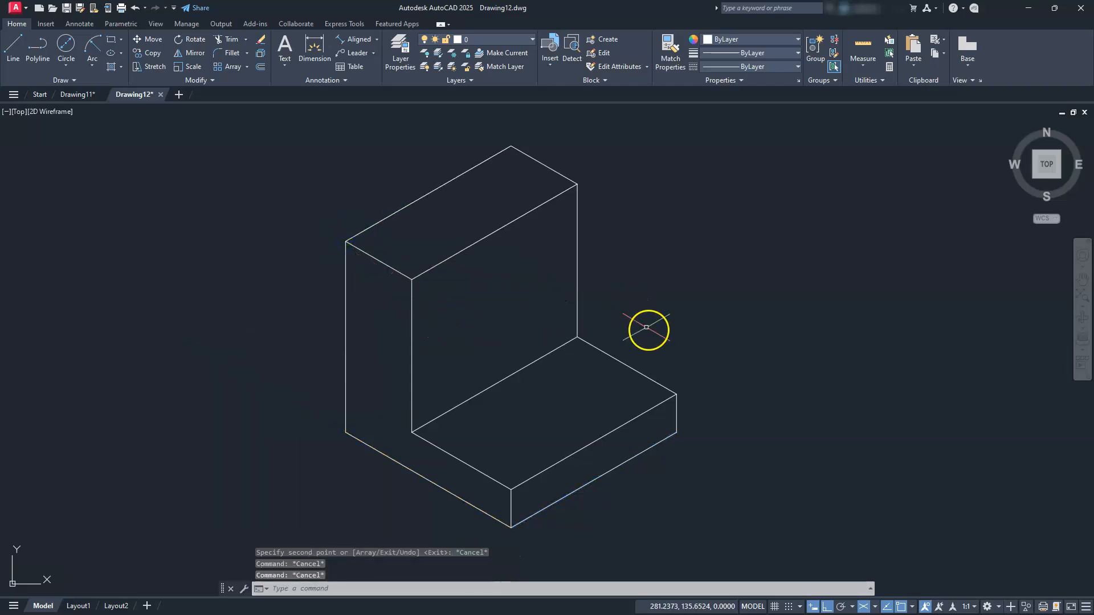
Draw an isocircle centred on the midpoint of the base's lower front edge
scroll(694, 456, down, 2)
middle_drag(683, 468, 642, 420)
scroll(640, 416, up, 2)
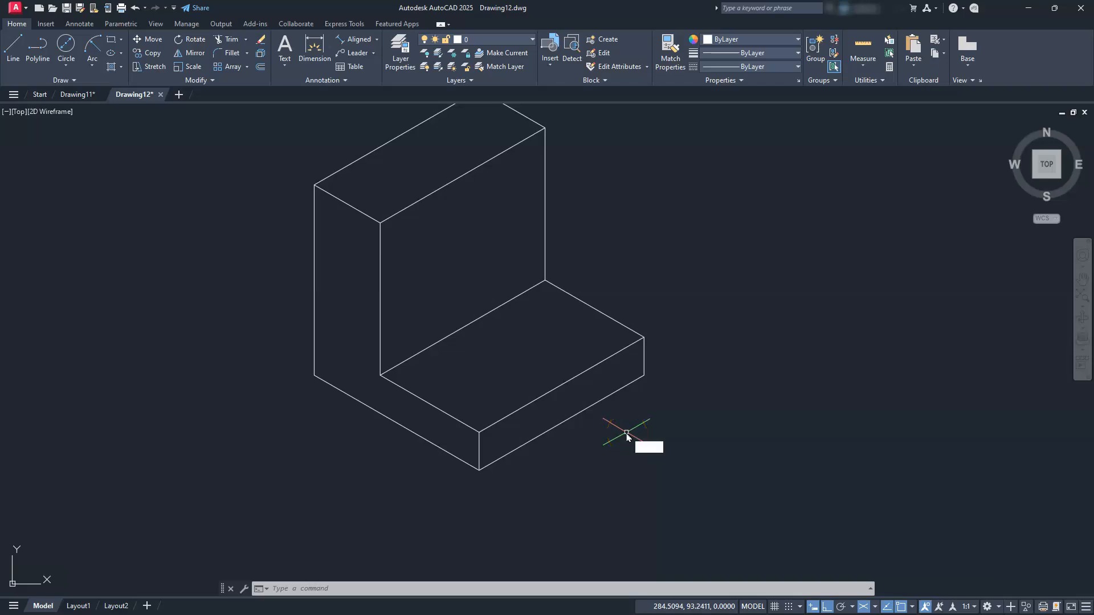
key(Return)
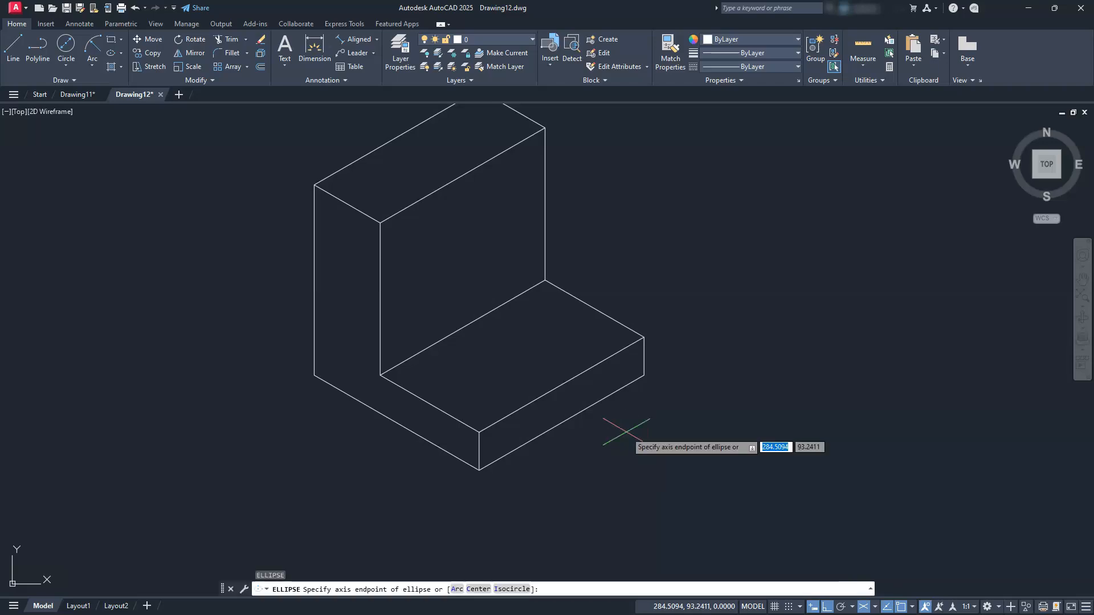
text(i)
key(Return)
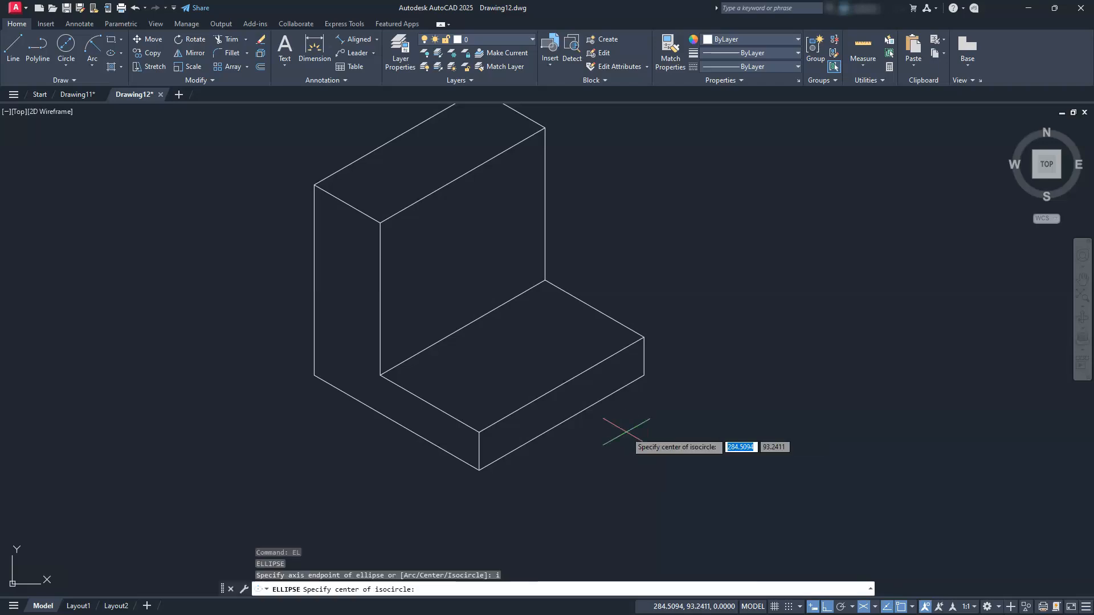
click(572, 418)
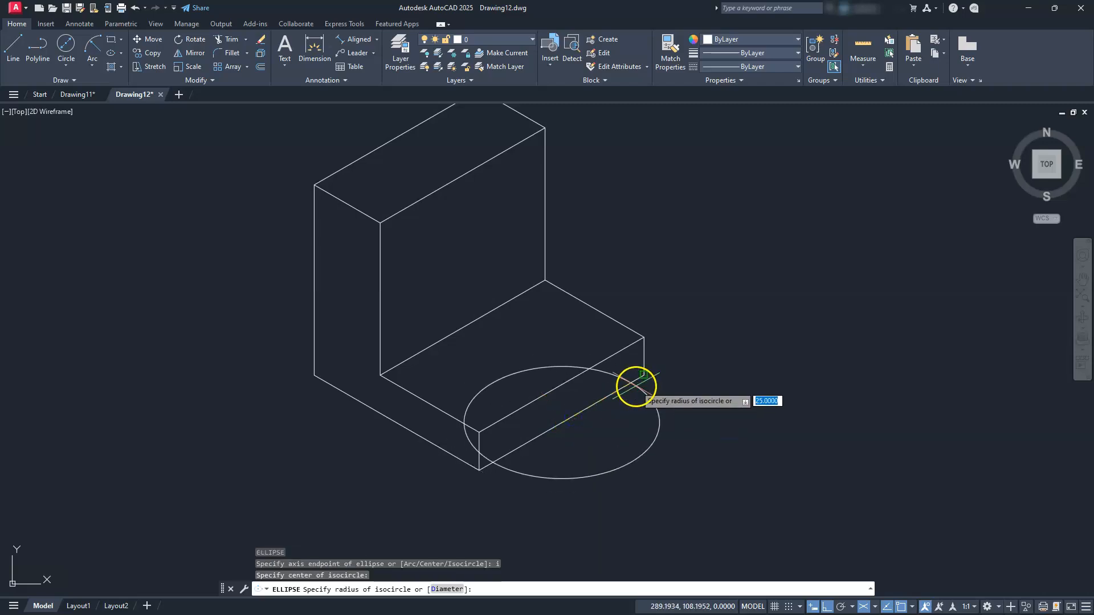
click(636, 387)
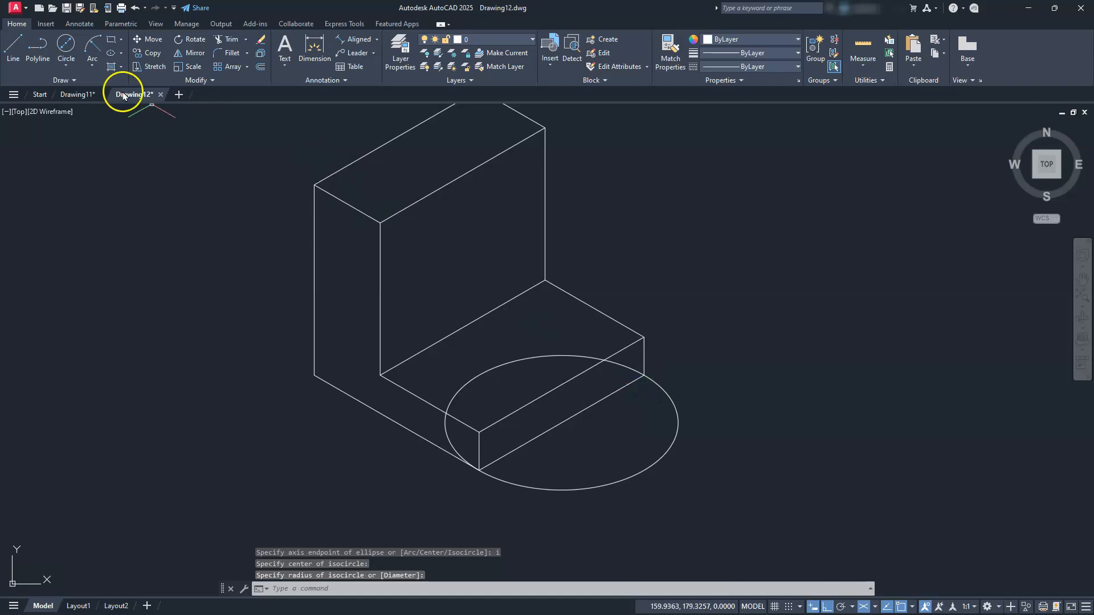
Trim the isocircle's inner half, using the lower front edge as cutting edge
click(218, 42)
click(332, 592)
click(551, 427)
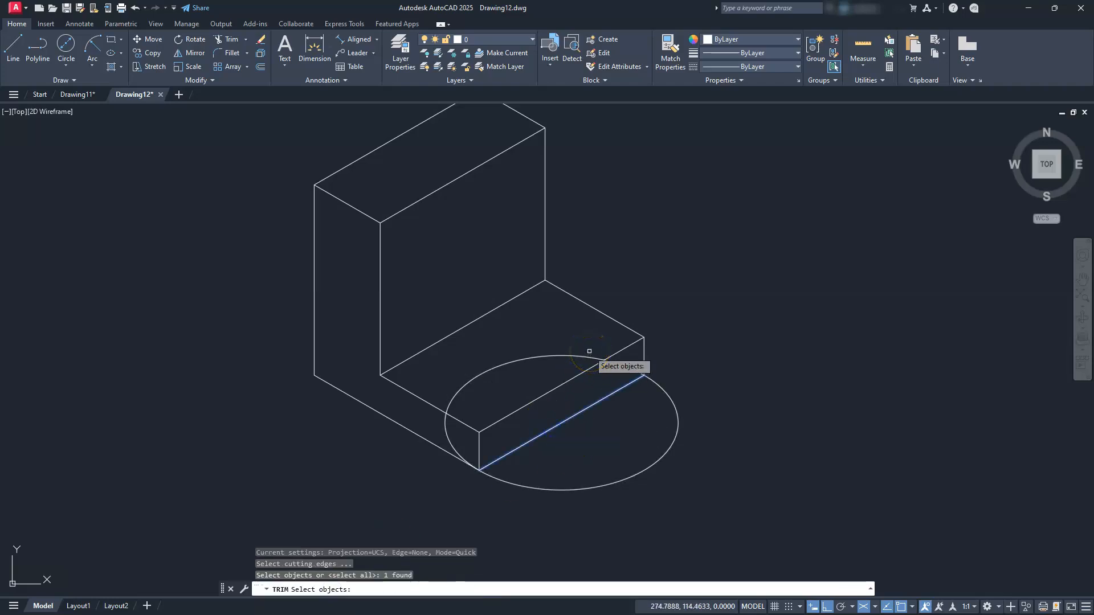
right_click(569, 353)
click(569, 355)
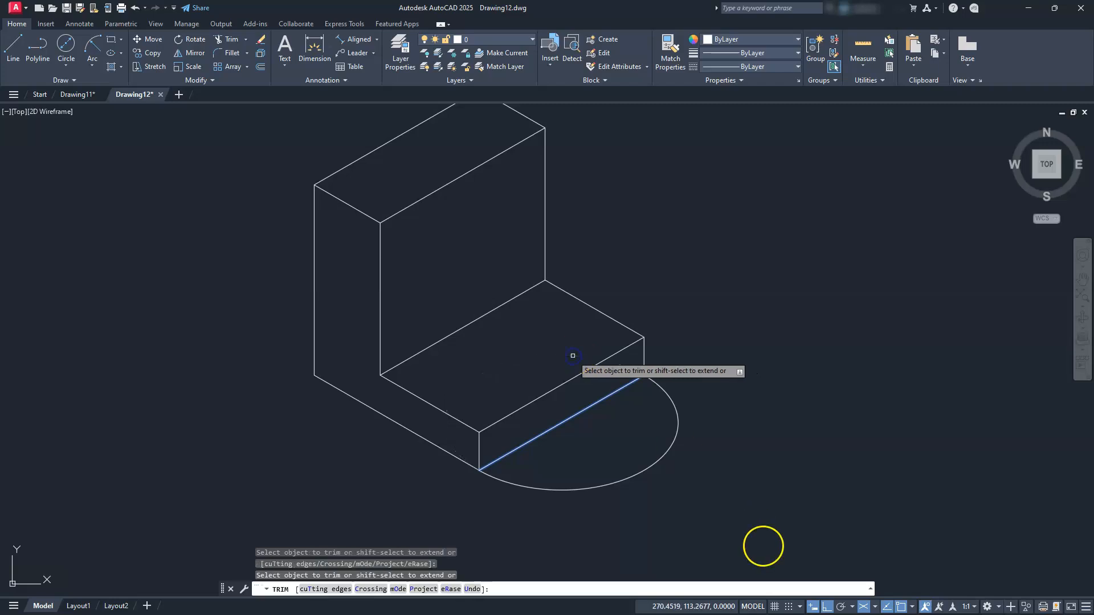
key(Escape)
key(Escape)
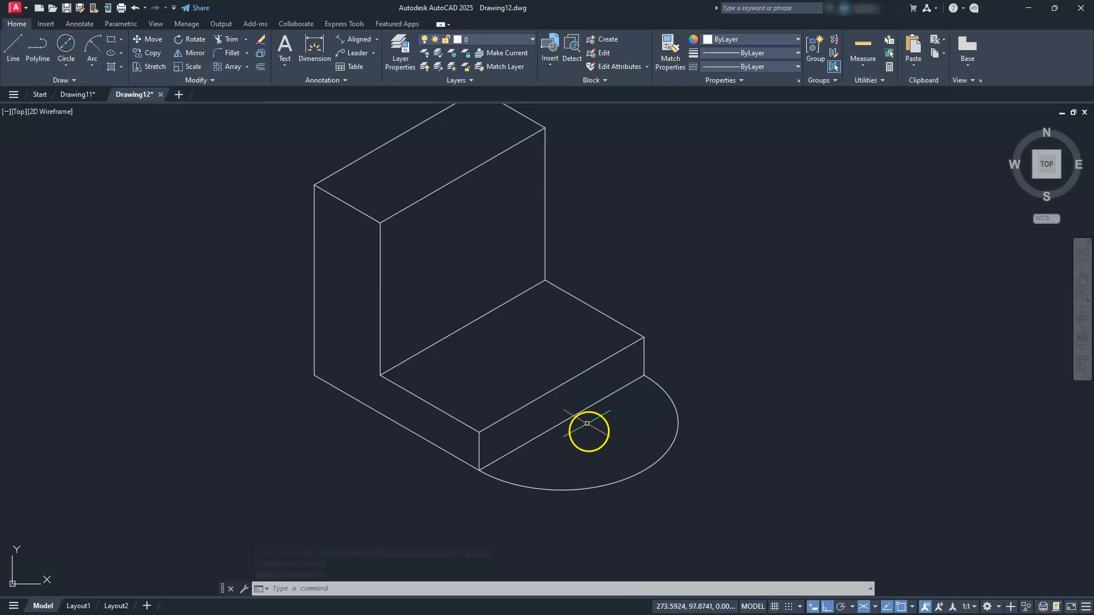
Draw a 25-diameter isocircle hole centred on the front edge midpoint
text(L)
key(Return)
text(i)
key(Return)
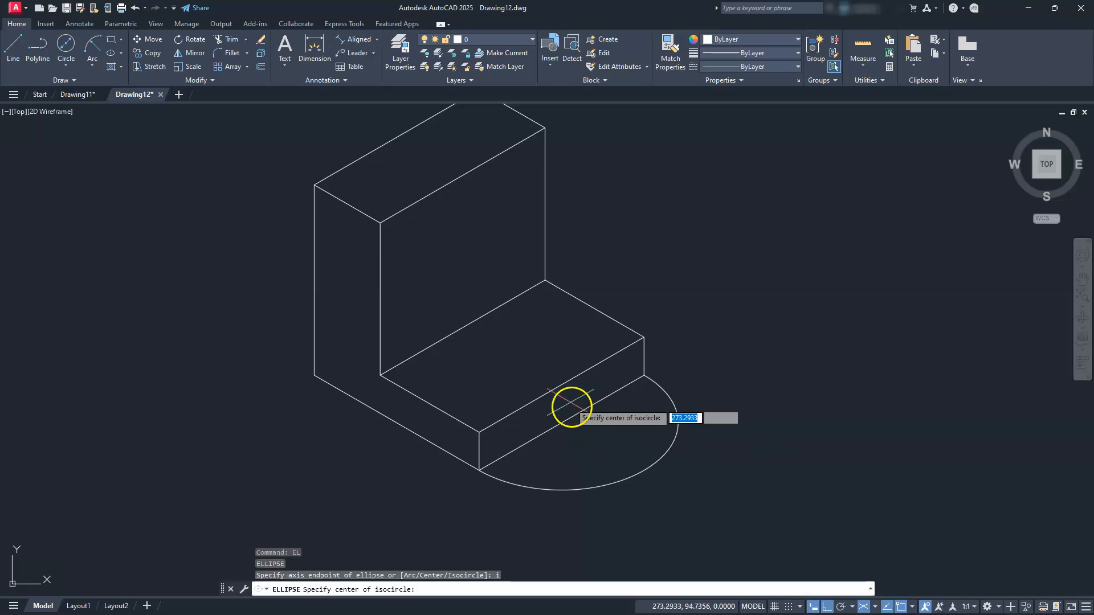
click(572, 414)
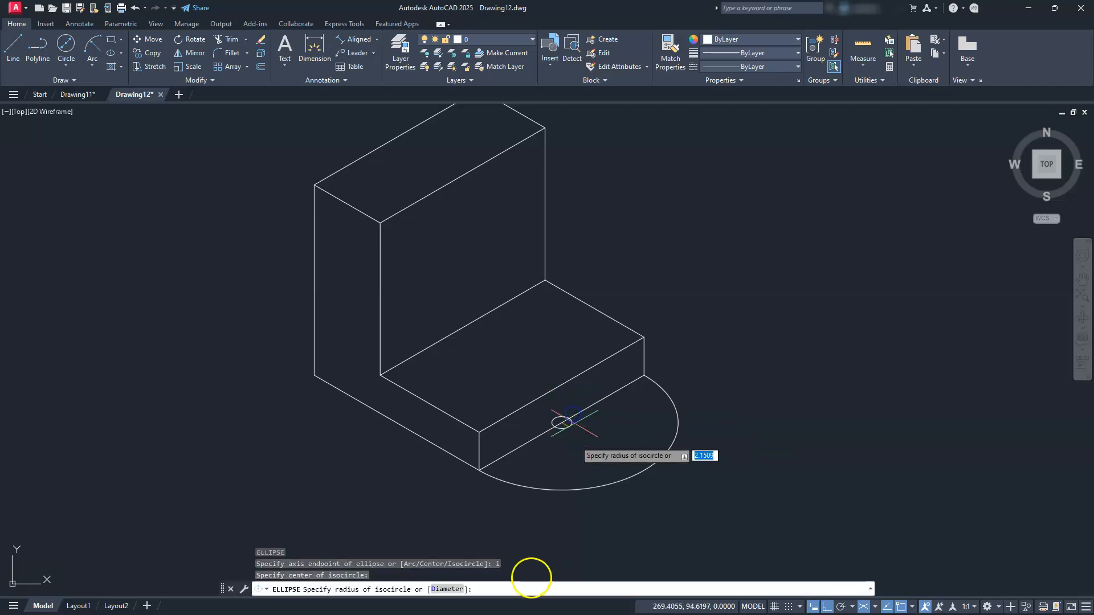
click(450, 590)
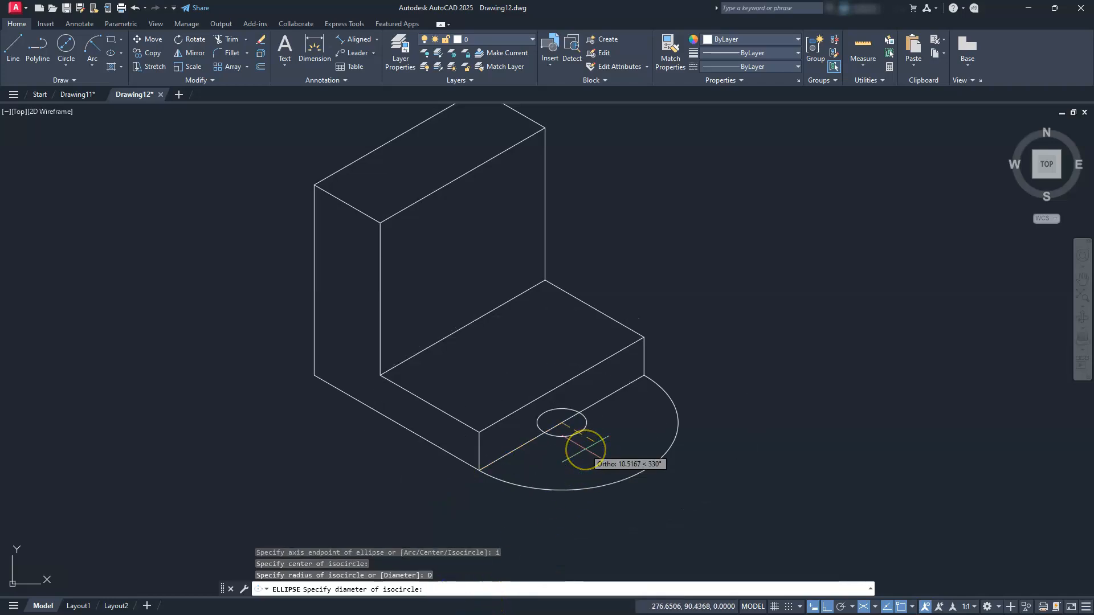
text(25)
key(Return)
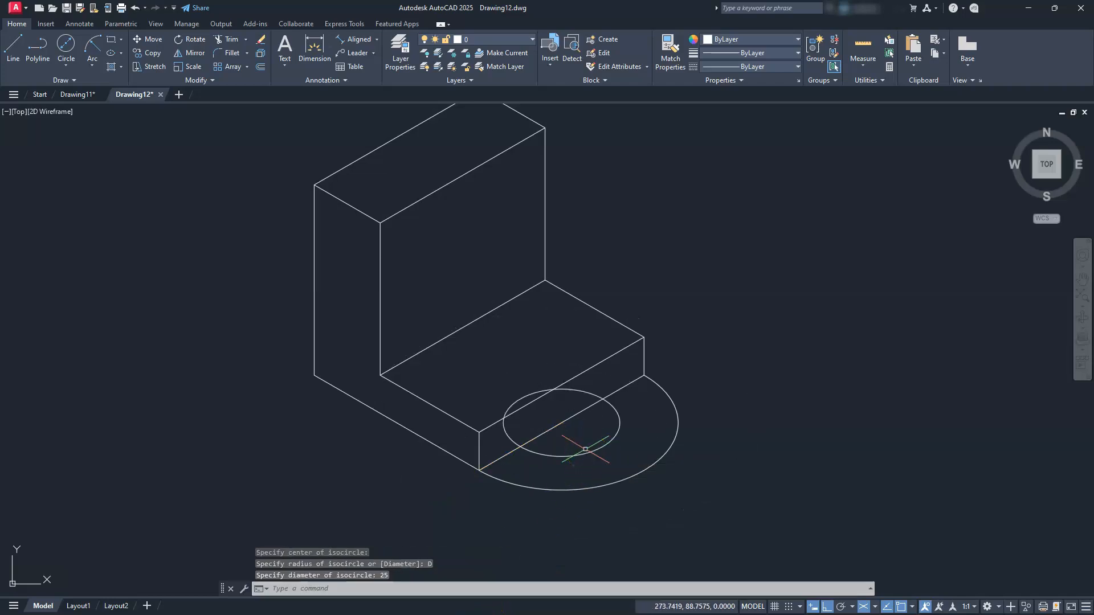
Delete the base's lower and upper straight front edges
click(619, 388)
click(613, 356)
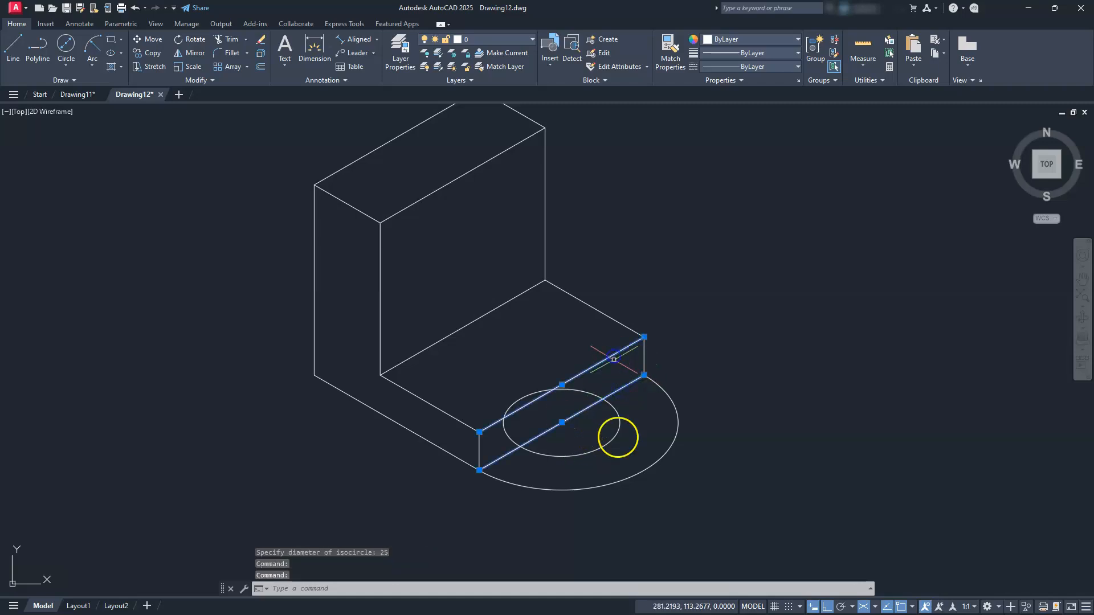
click(670, 373)
key(Delete)
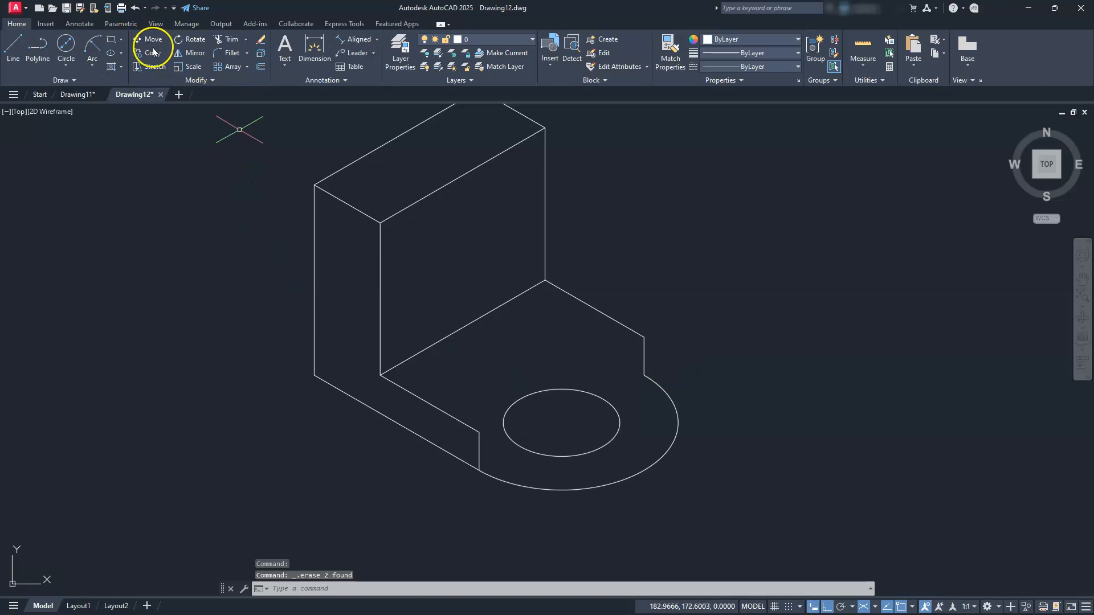
Copy the hole and rounded end from the bottom corner to the base's top corner
click(547, 455)
click(534, 518)
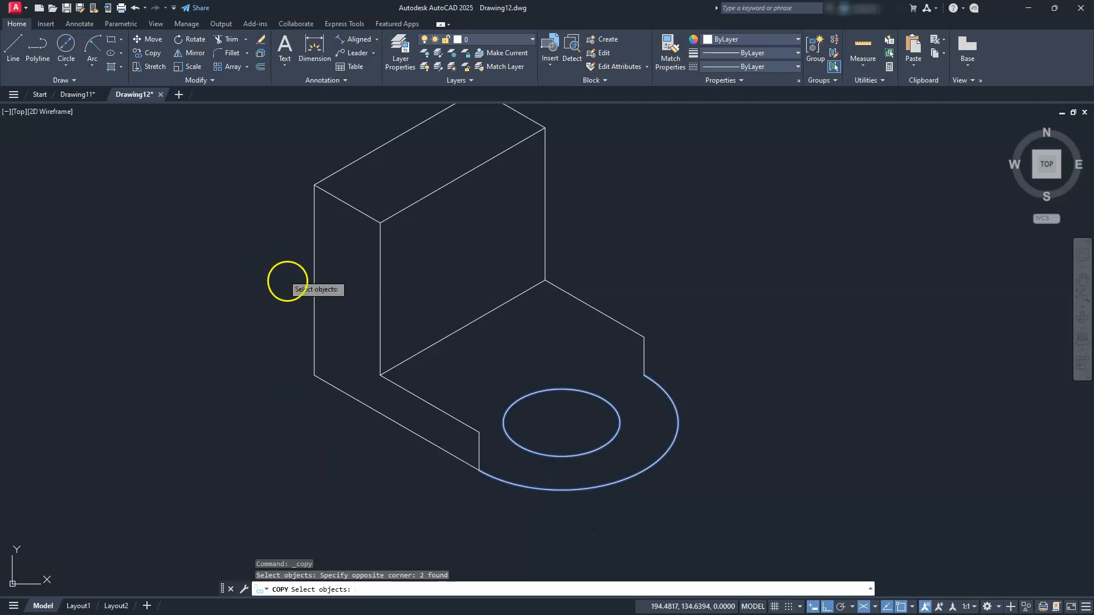
key(Return)
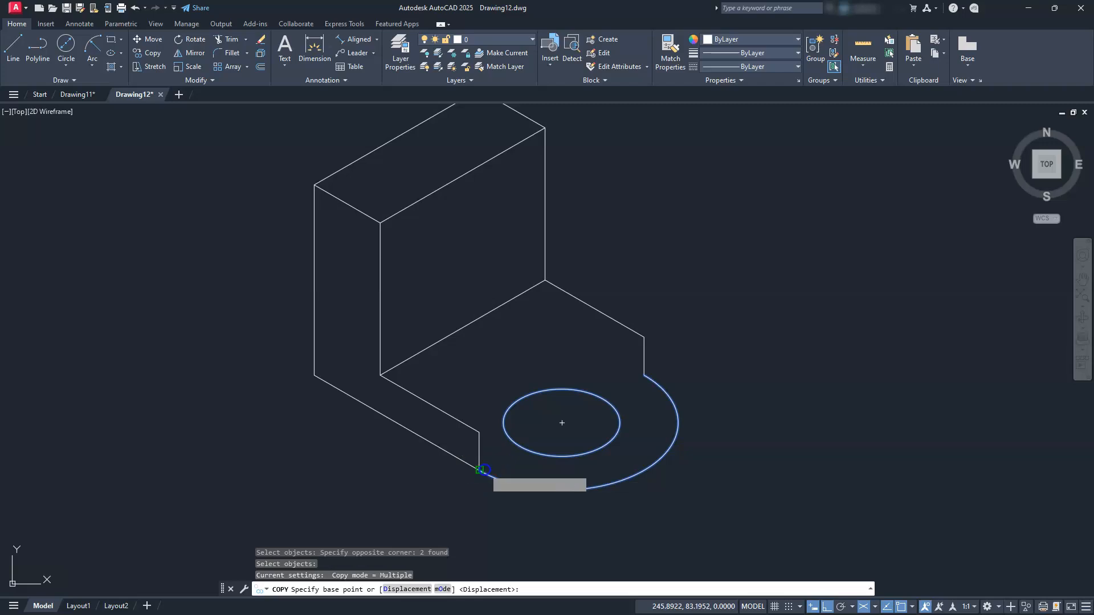
click(480, 469)
click(479, 432)
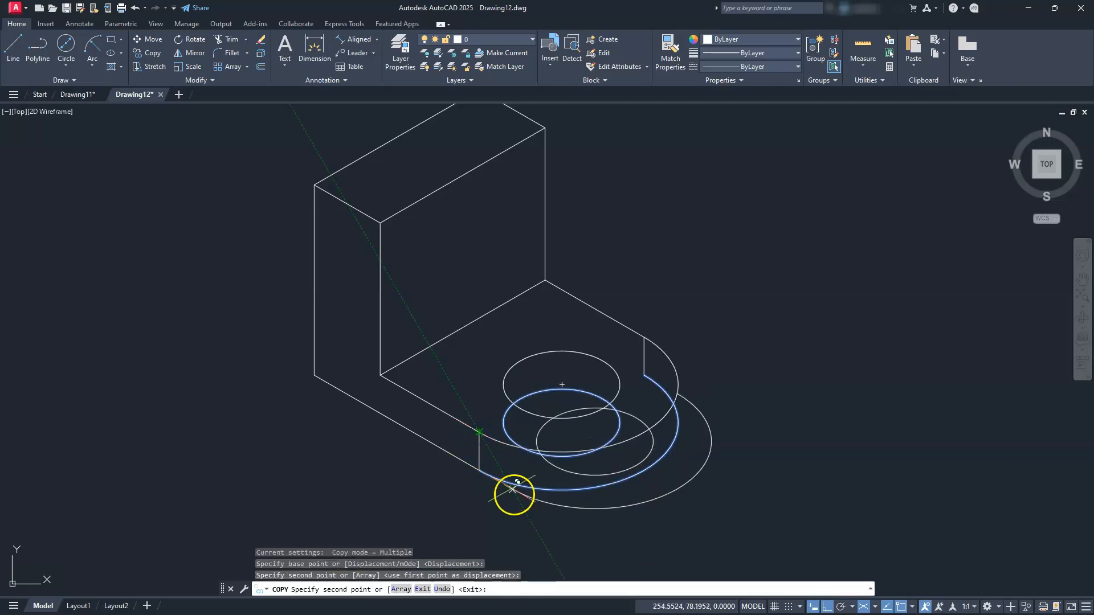
key(Escape)
key(Escape)
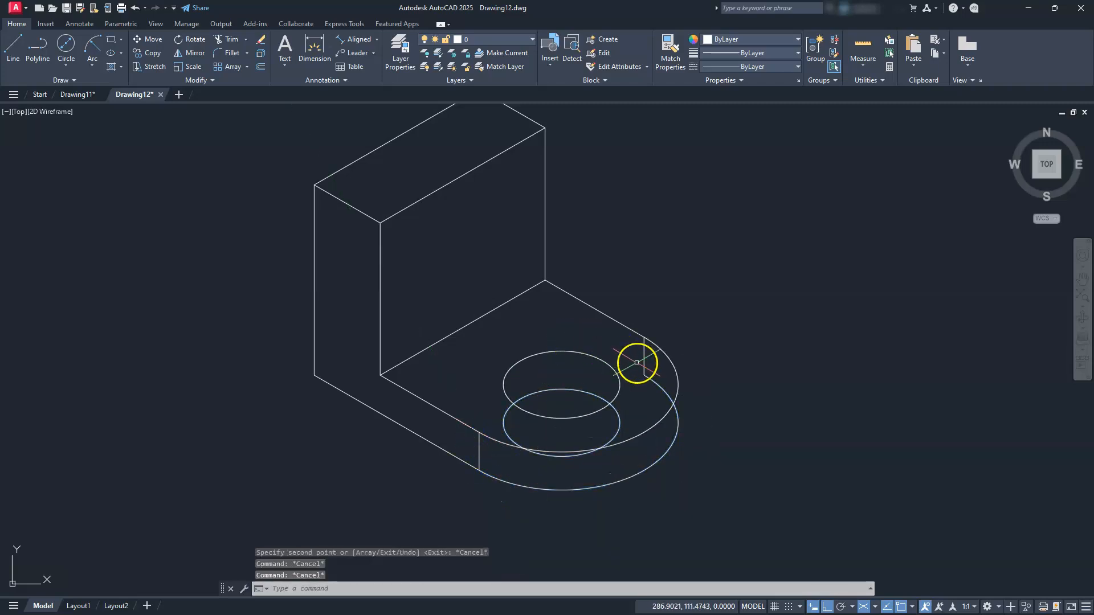
click(644, 361)
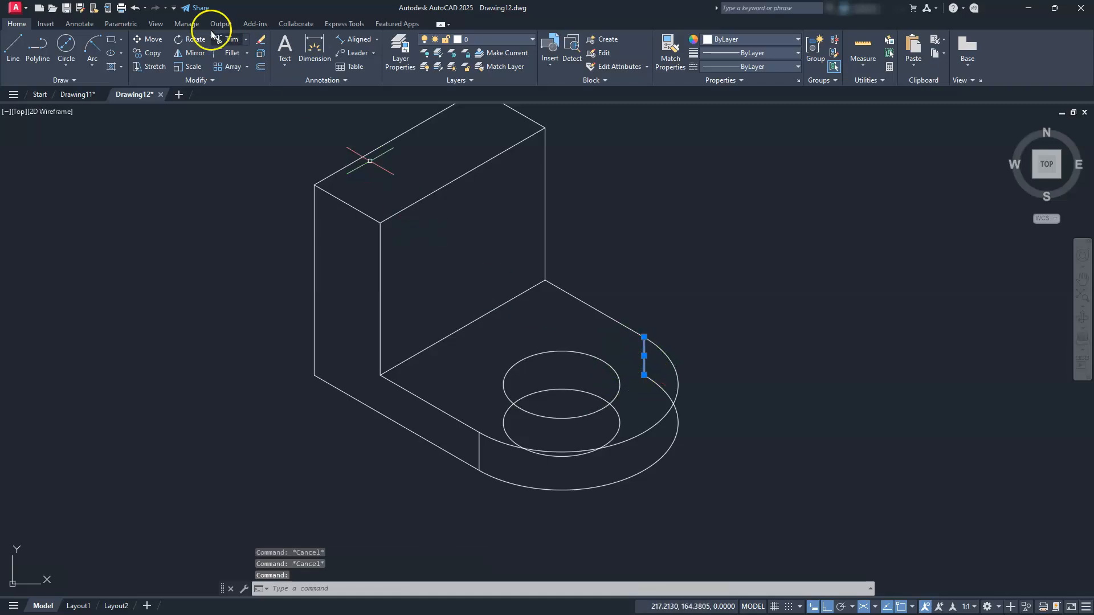
Move the short right vertical edge onto the rounded end's side
click(149, 40)
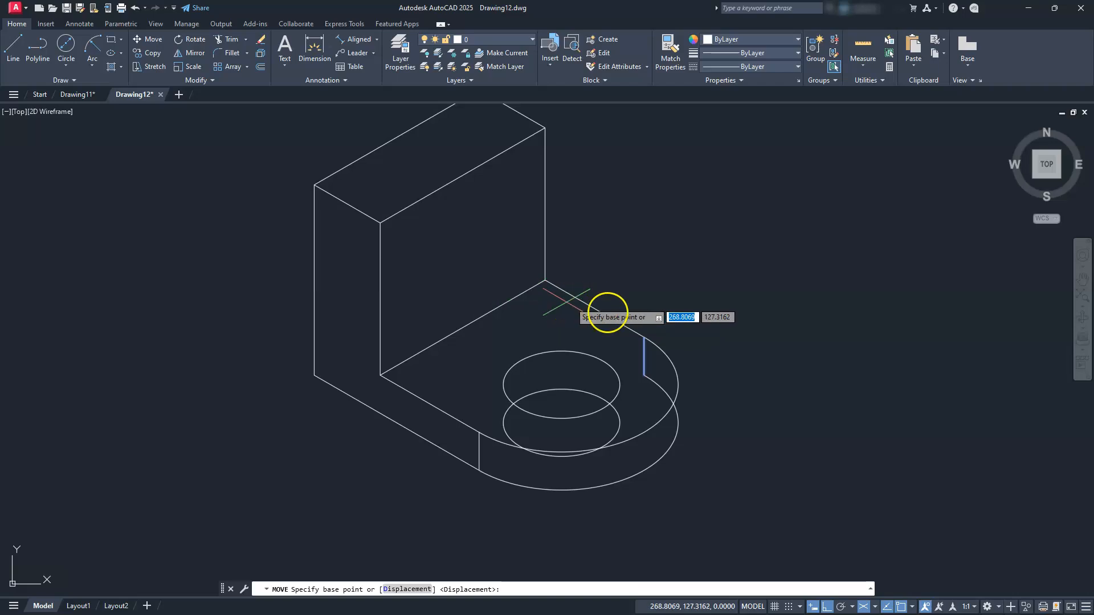
click(644, 335)
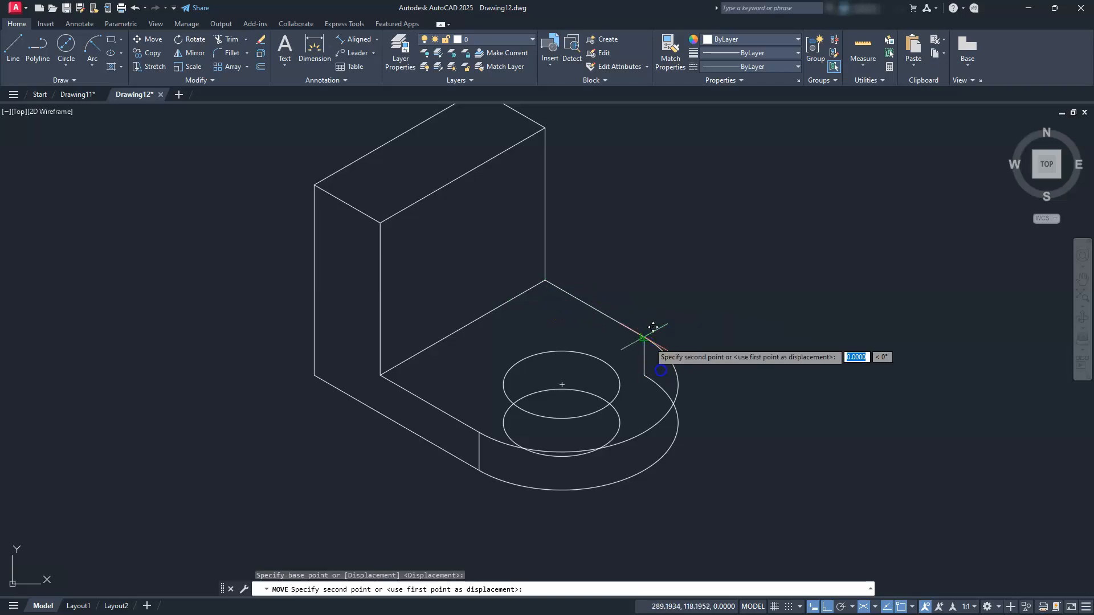
click(678, 387)
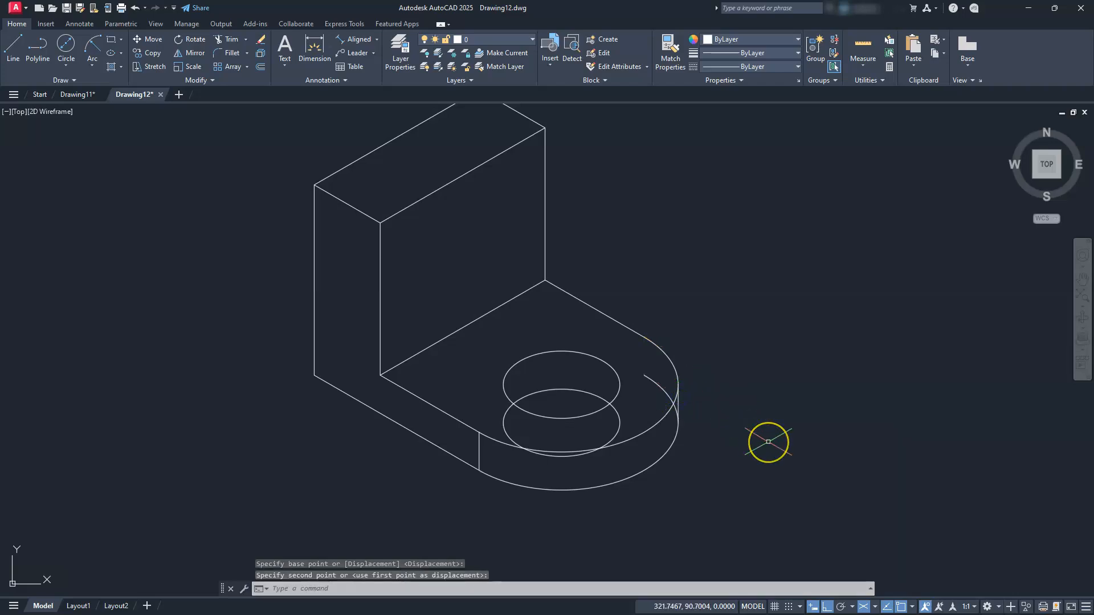
key(Escape)
key(Escape)
key(Escape)
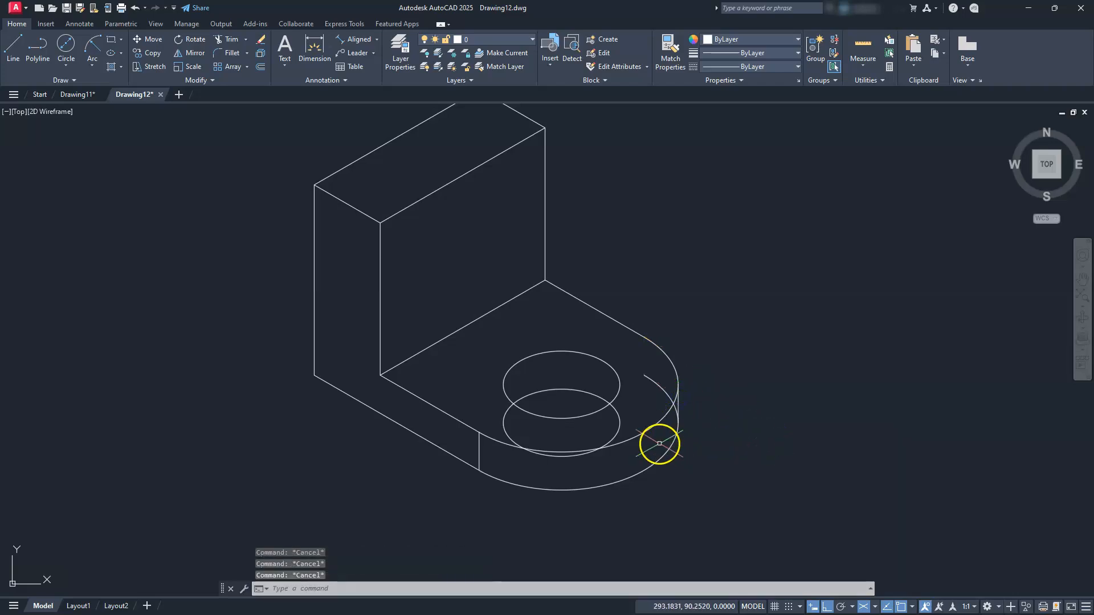
Trim the hidden arcs of the lower ellipse and rounded end
click(224, 39)
scroll(626, 497, up, 2)
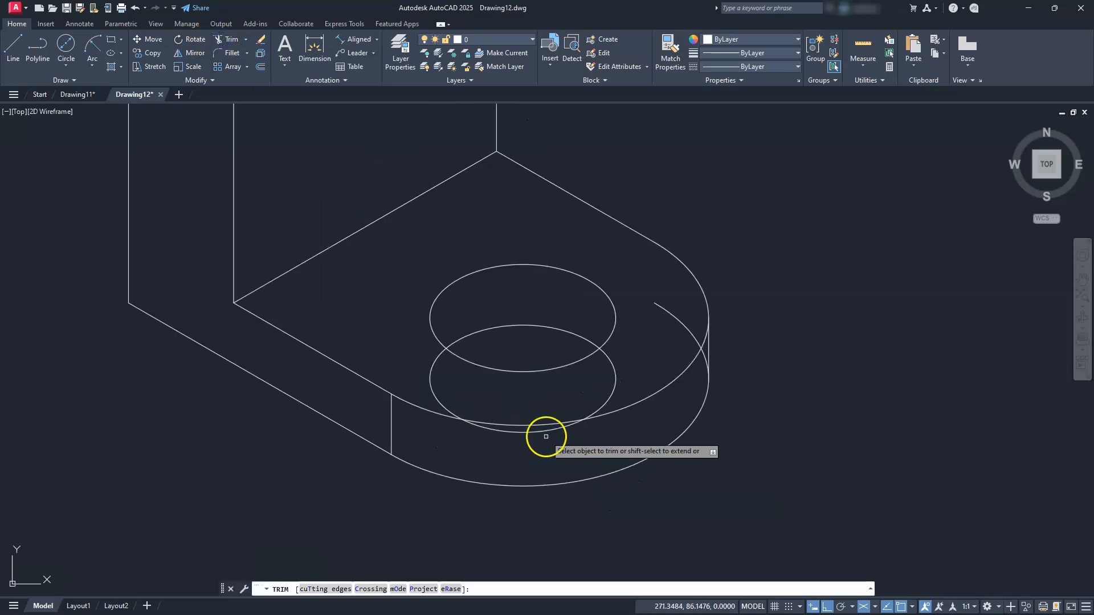
click(545, 436)
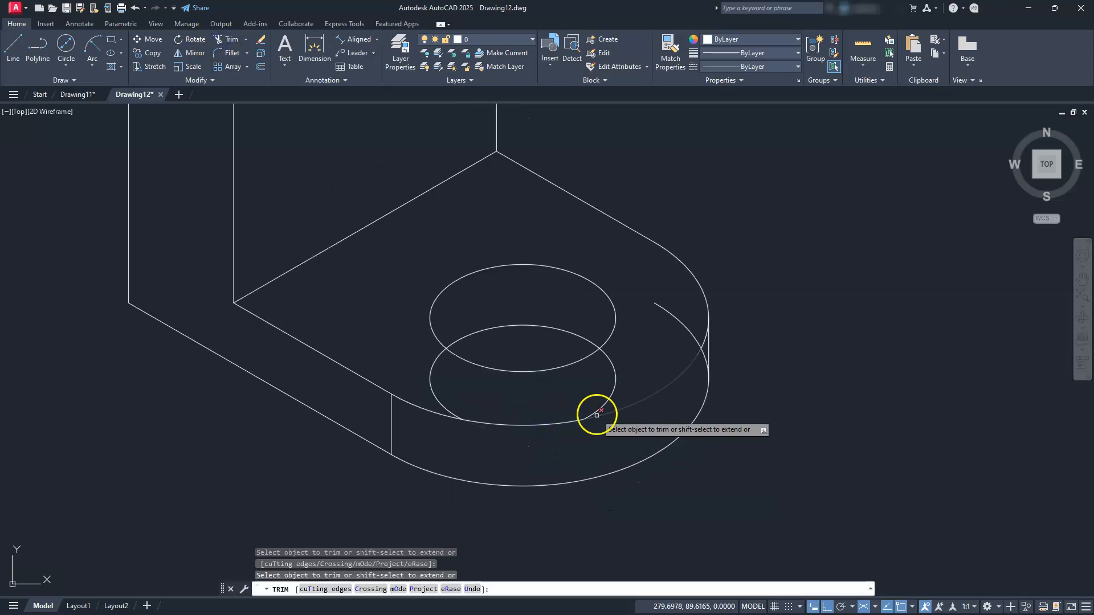
click(597, 415)
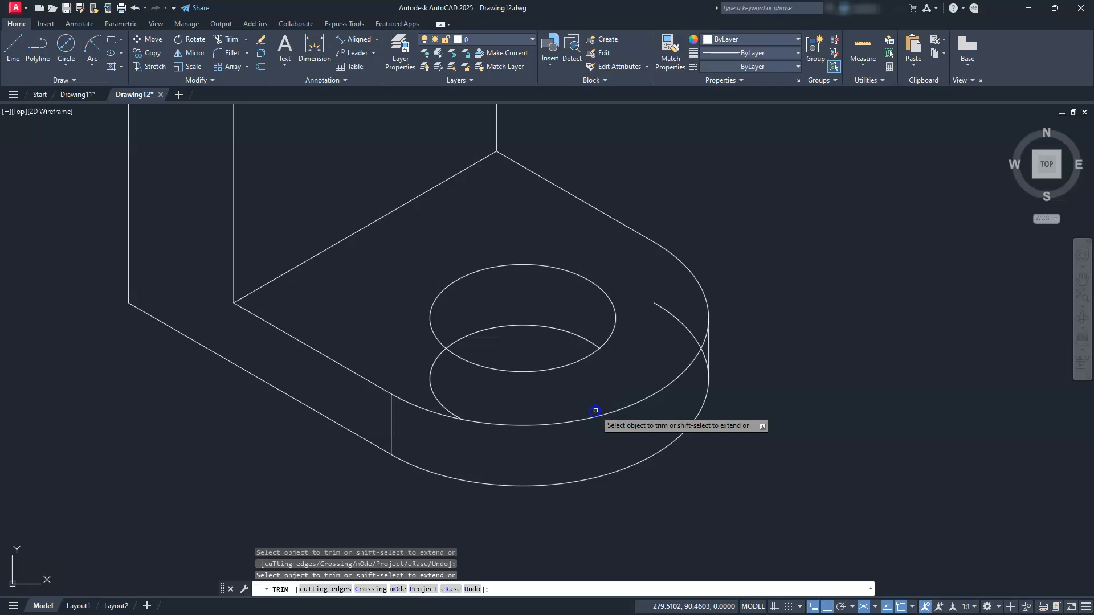
click(436, 396)
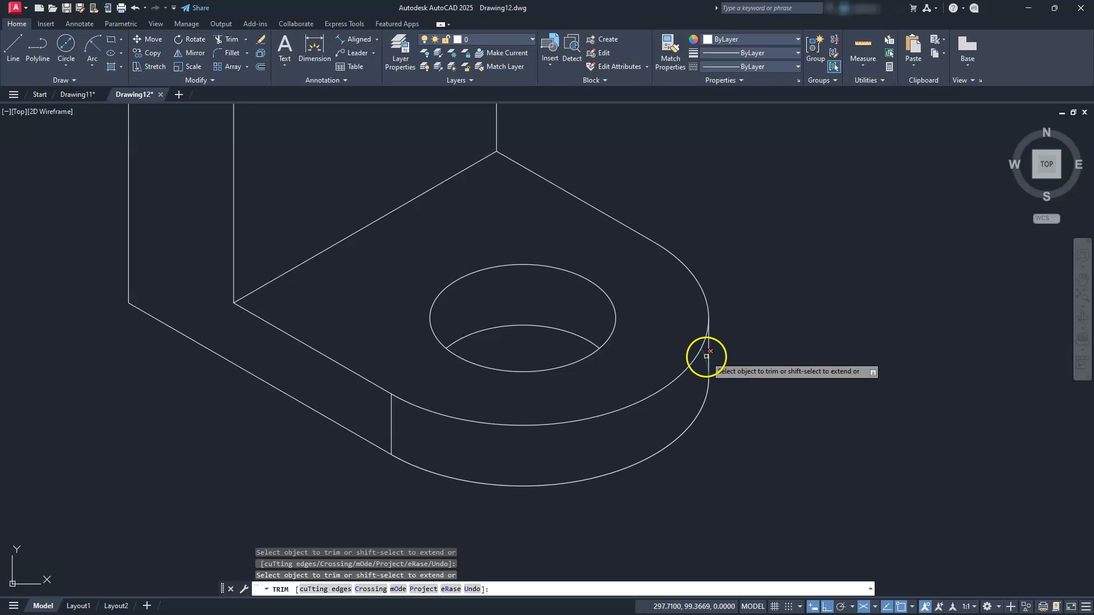
key(Escape)
key(Escape)
key(Escape)
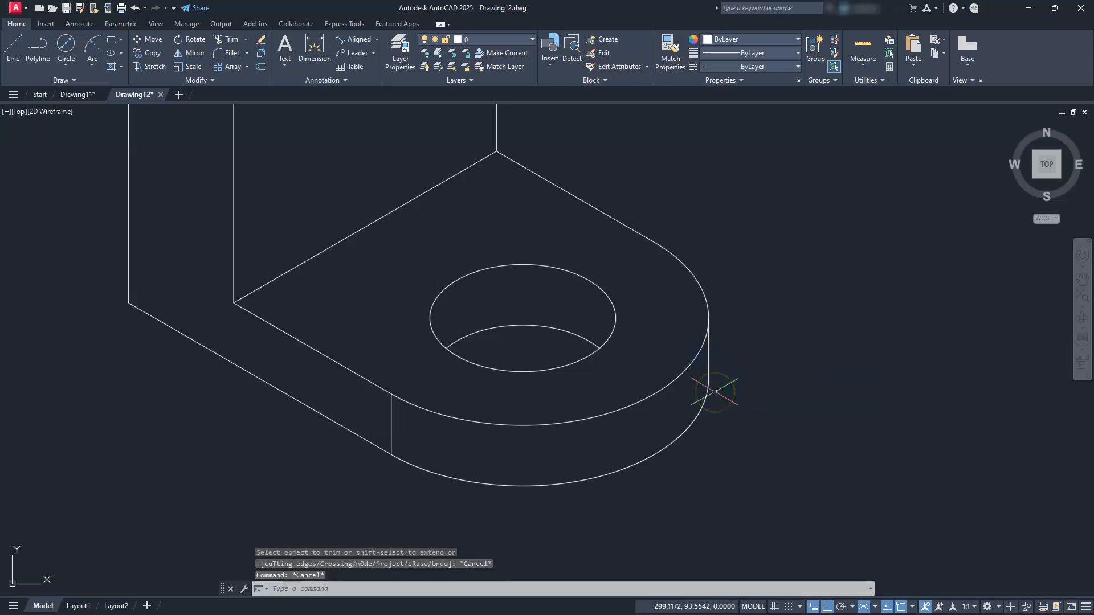
scroll(714, 392, down, 2)
middle_drag(597, 335, 668, 446)
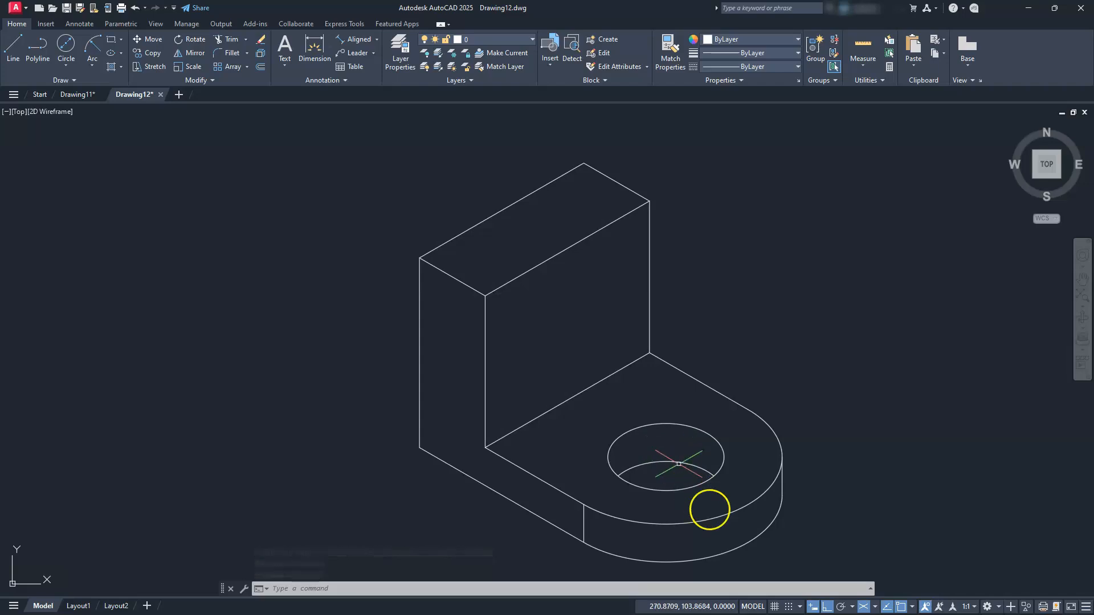
On the Right isoplane, draw an isocircle at the upright's top edge midpoint
click(874, 607)
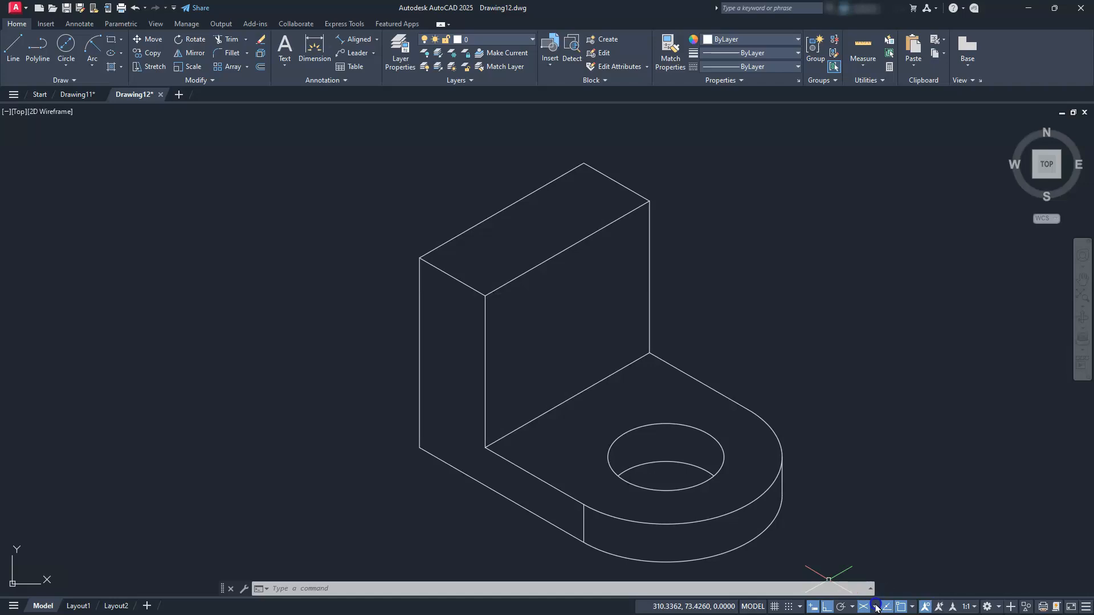
click(891, 588)
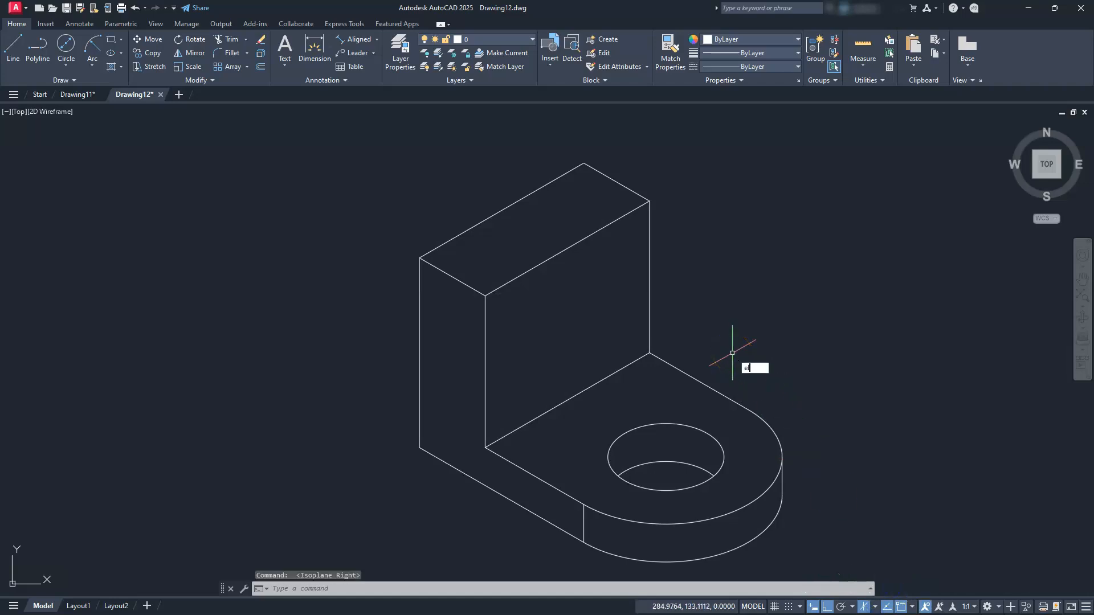
key(Return)
key(Return)
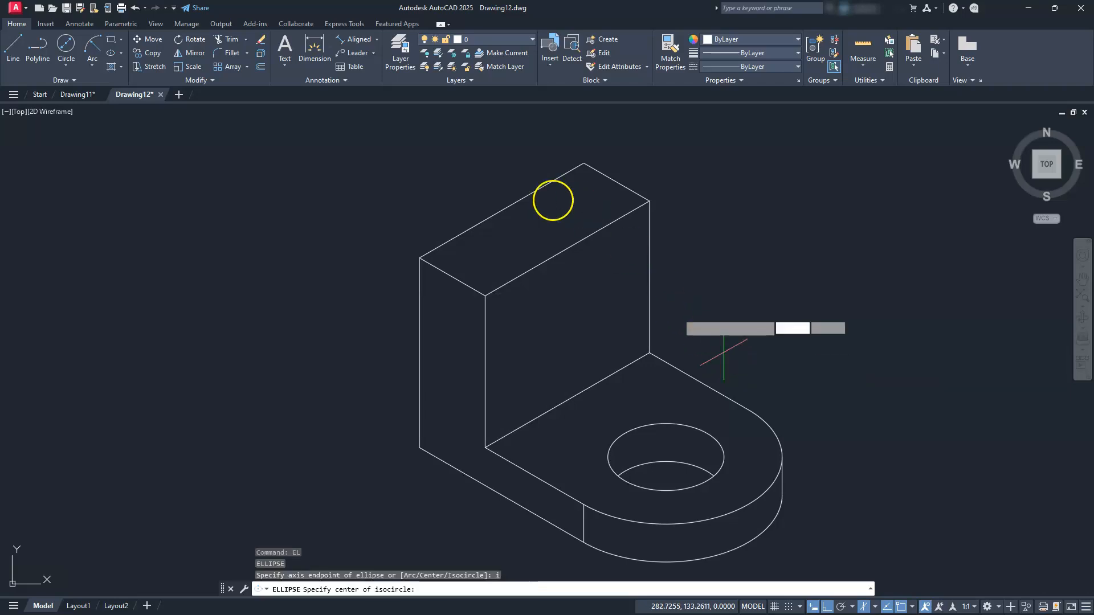
click(504, 208)
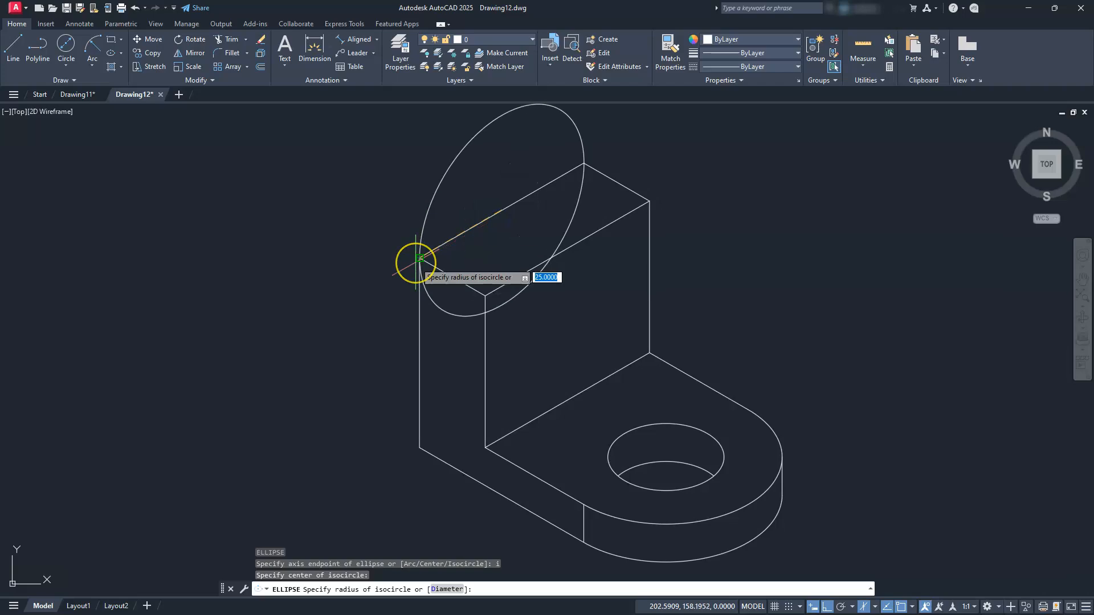
click(419, 258)
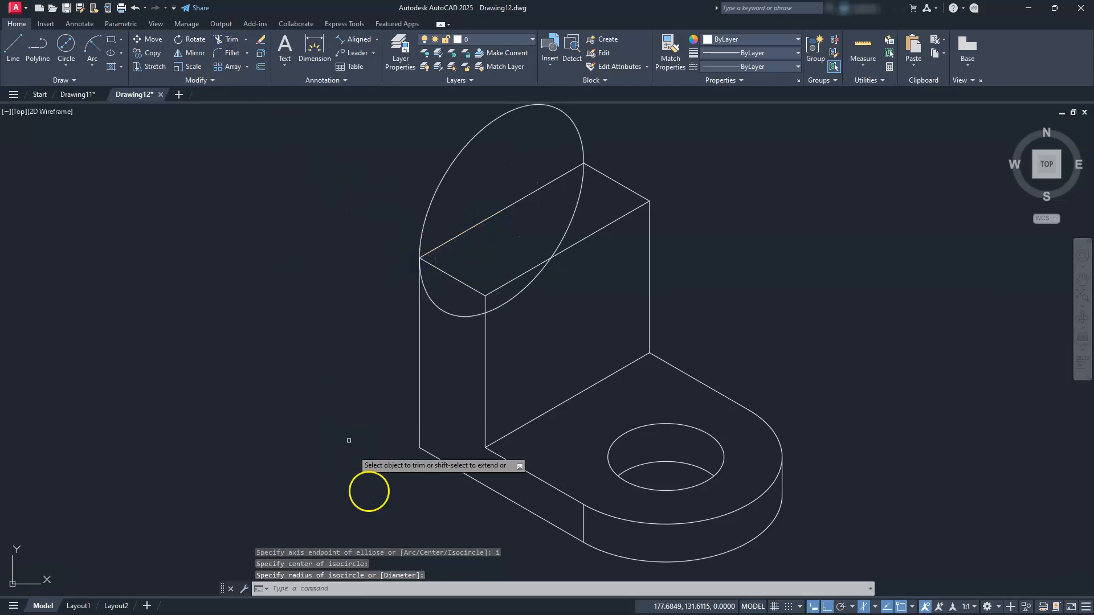
Trim away the isocircle's lower half against the upright's top edge
click(327, 590)
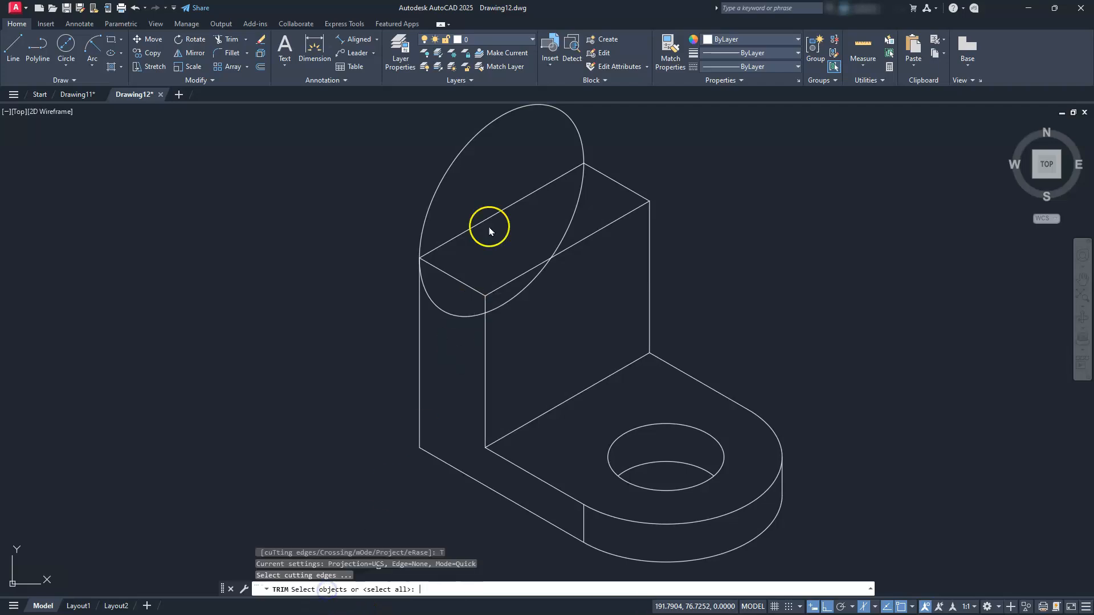
click(499, 212)
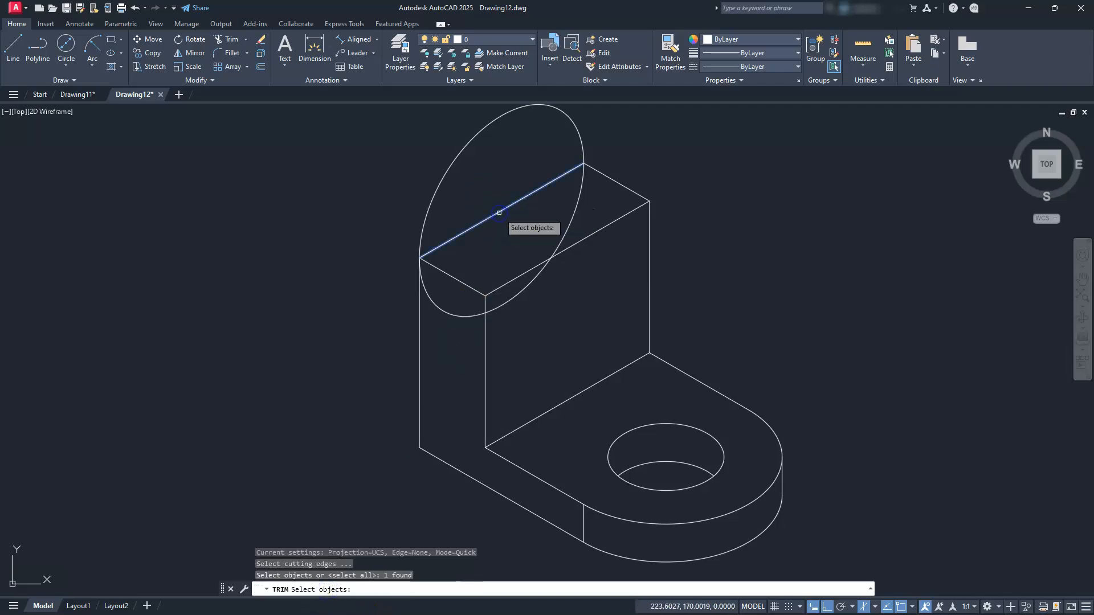
key(Return)
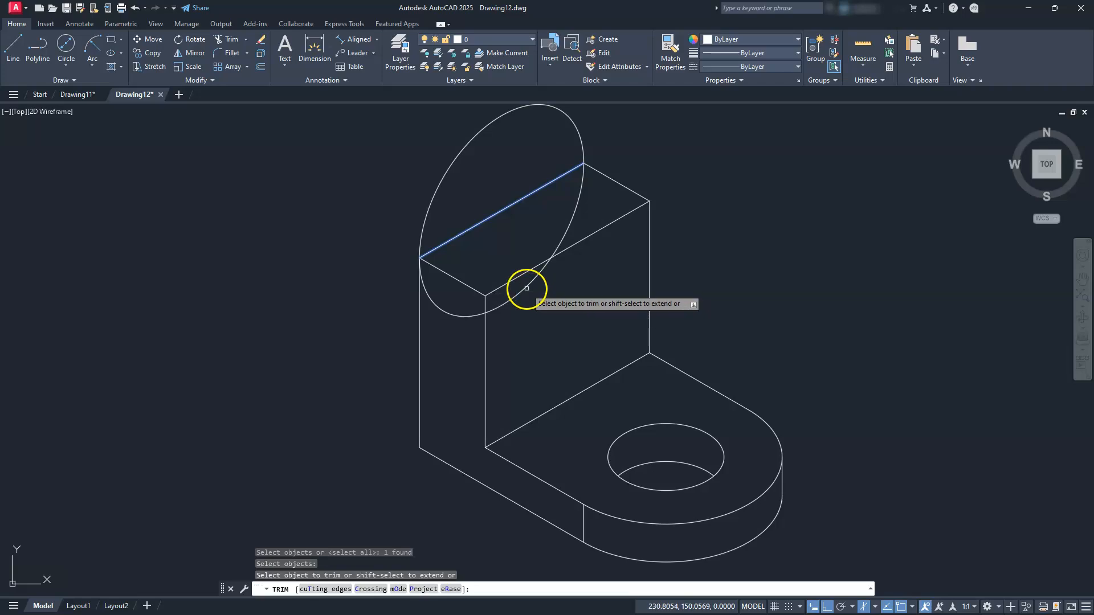
click(527, 289)
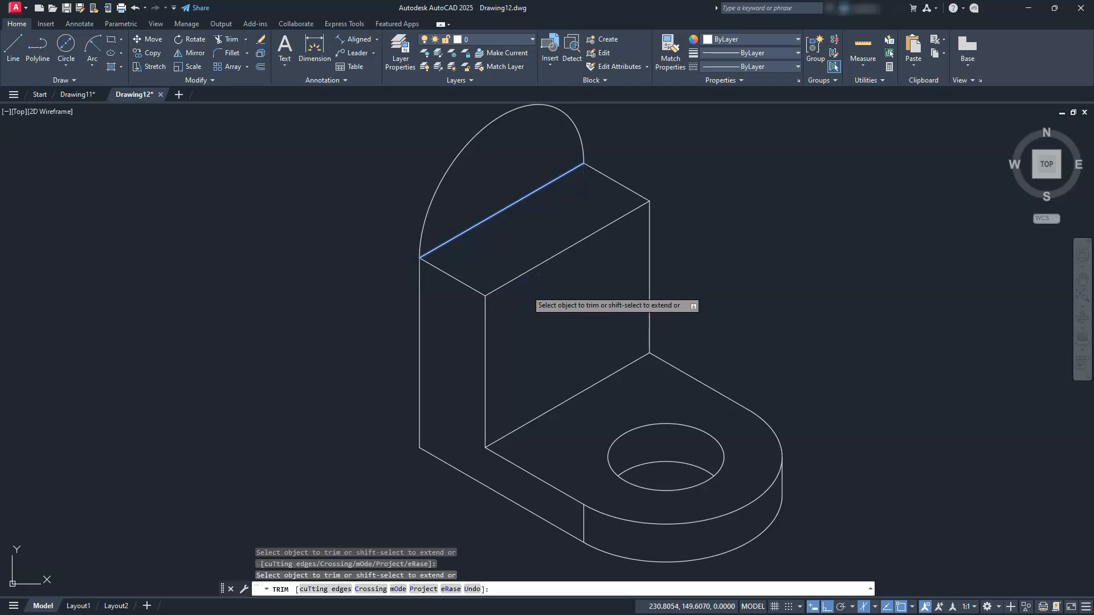
key(Escape)
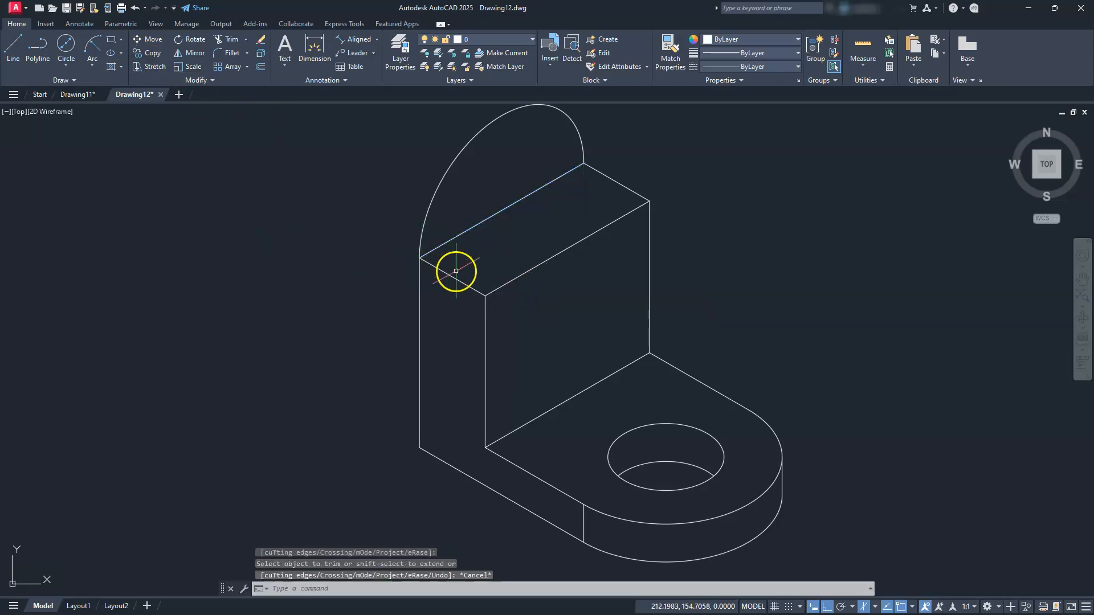
Add a 25-diameter isocircle hole on the upright face and erase the leftover top-left edge
text(el)
key(Return)
text(i)
key(Return)
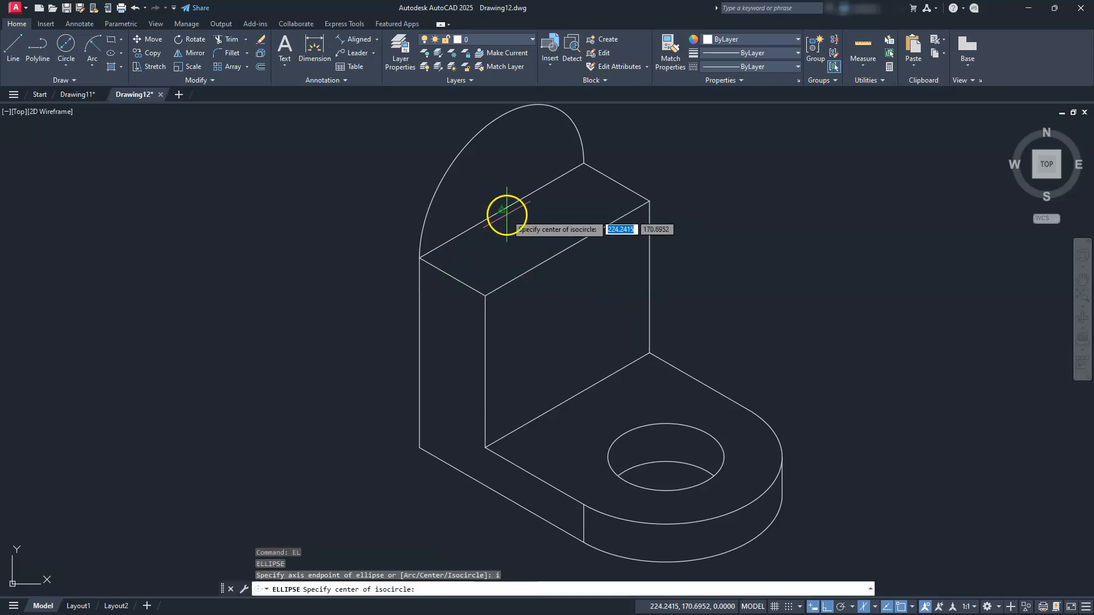
click(501, 212)
text(d)
key(Return)
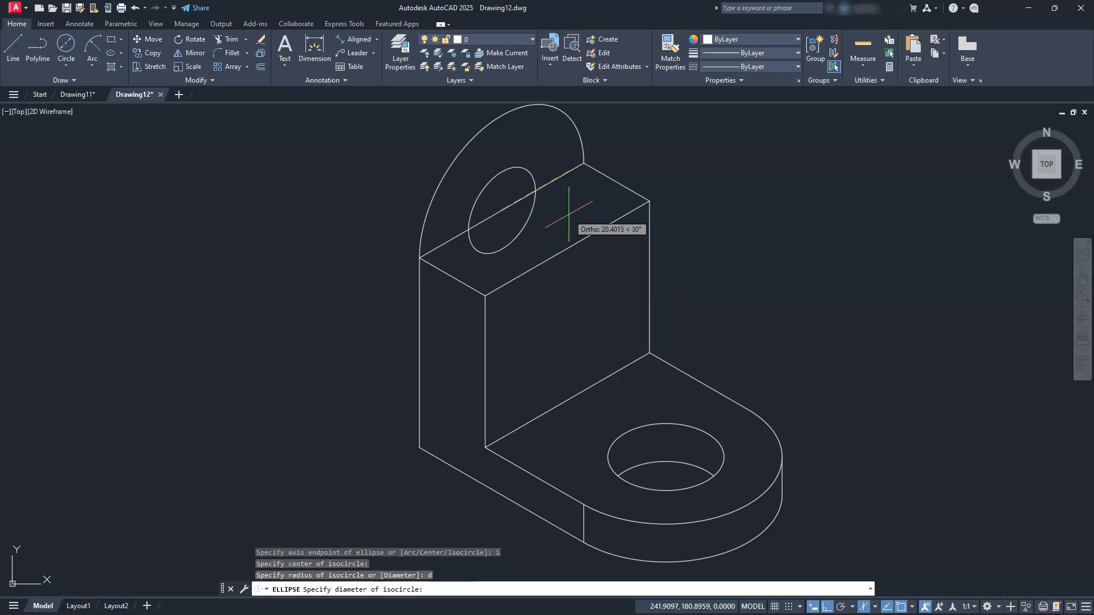
text(25)
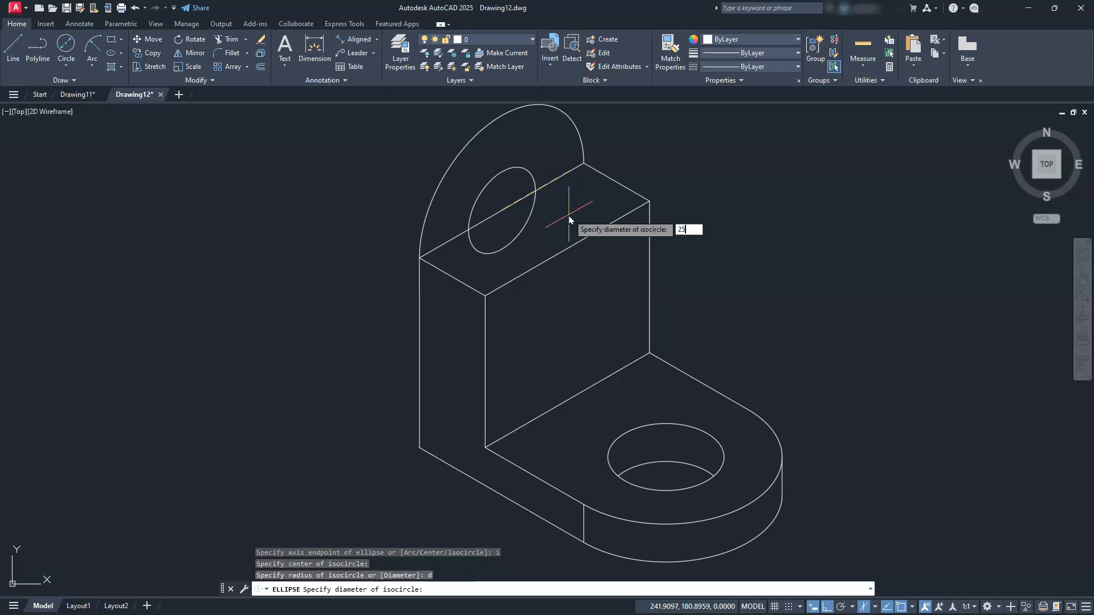
key(Return)
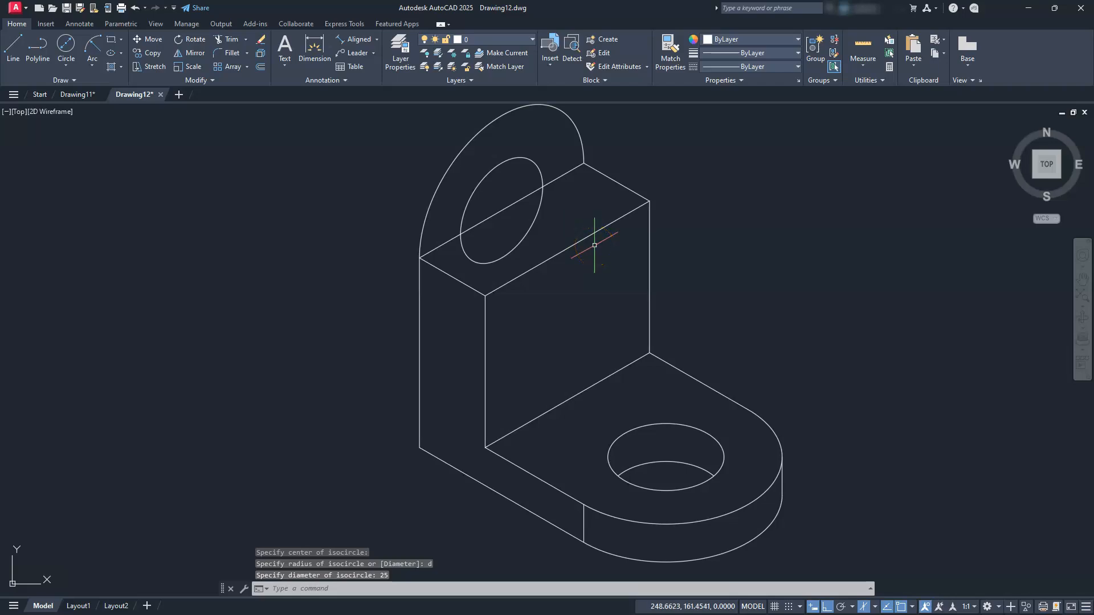
click(510, 205)
key(Delete)
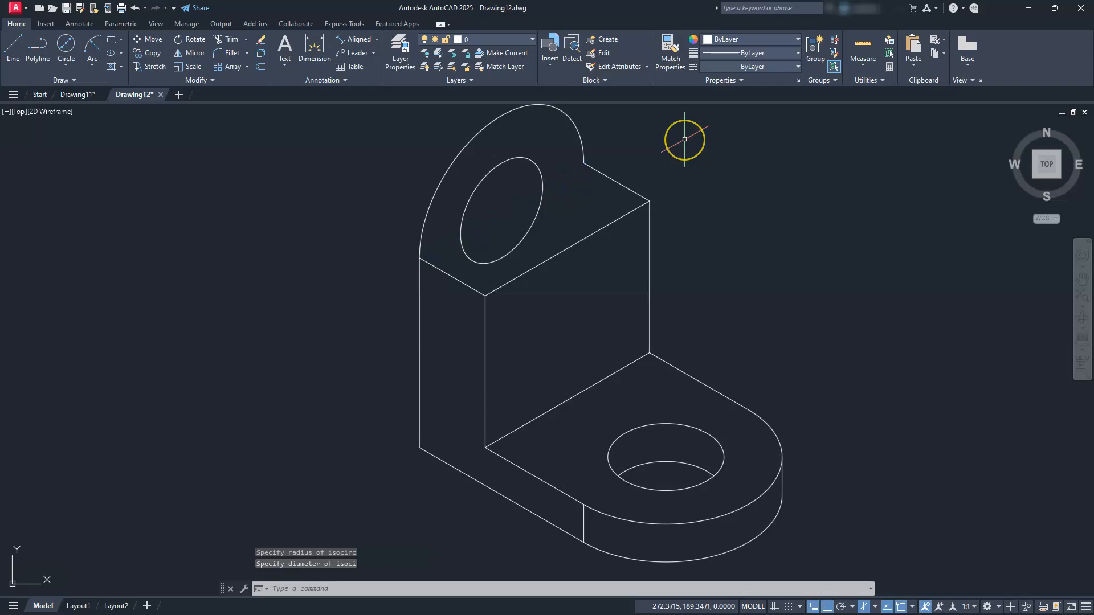
On the Left isoplane, copy the rounded top arc and hole ellipse 10 and 20 units back
click(153, 54)
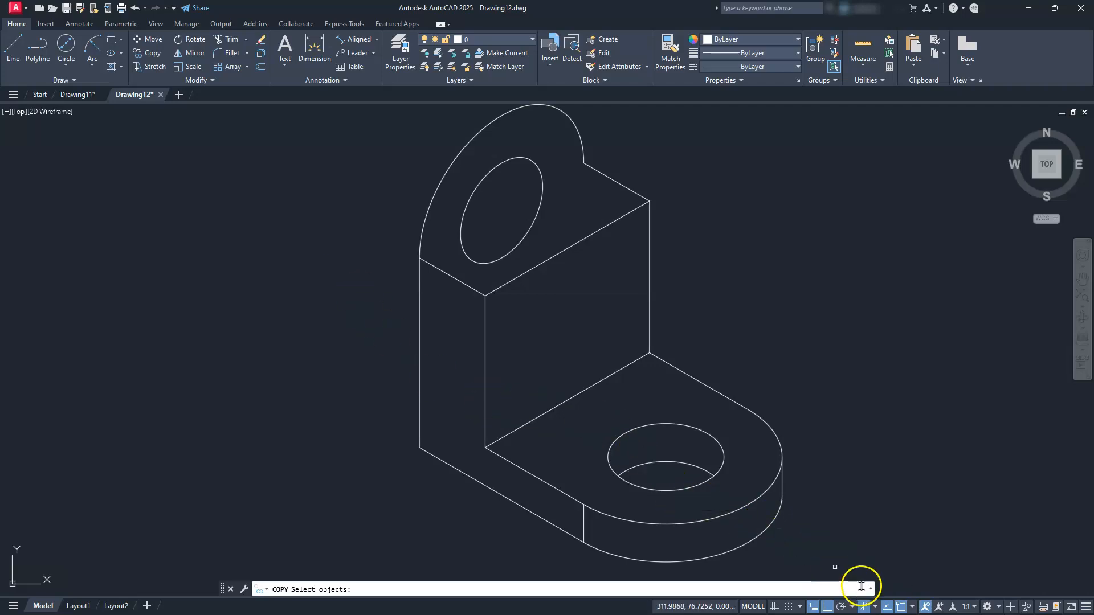
click(875, 607)
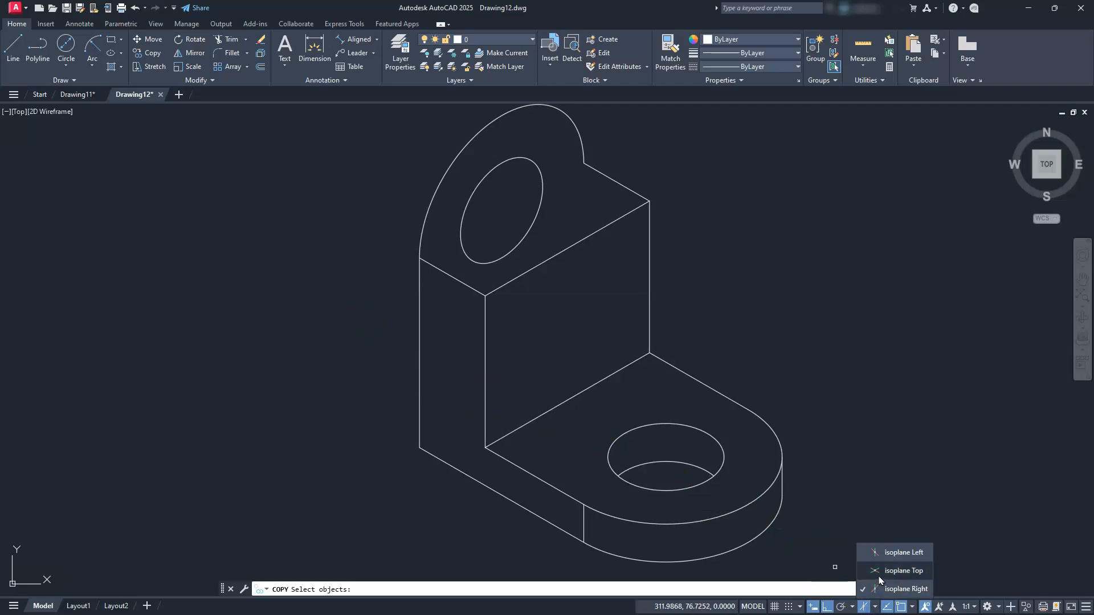
click(885, 552)
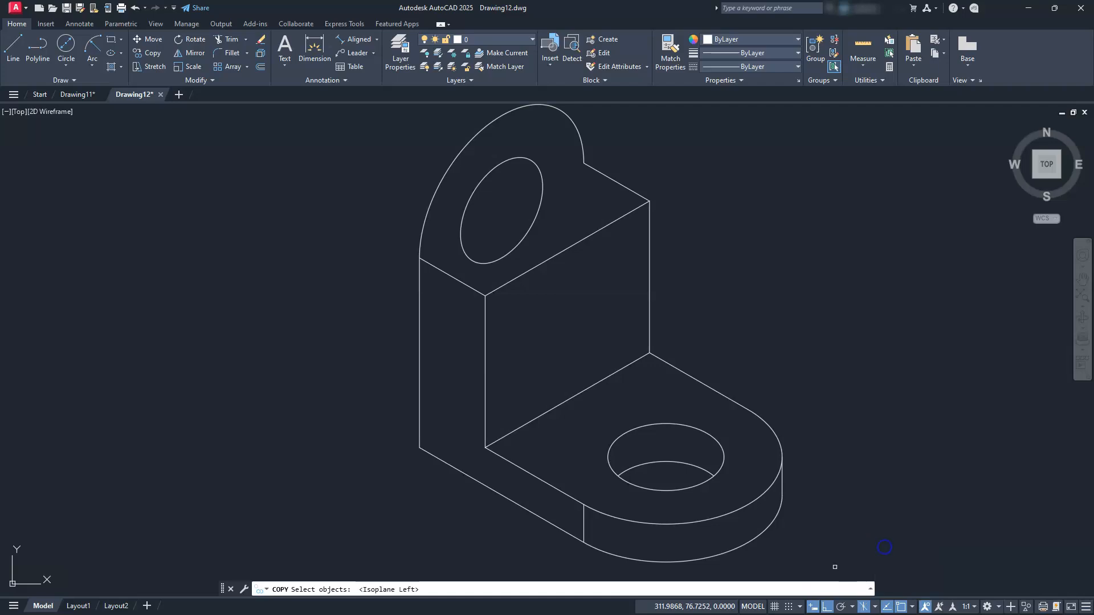
click(536, 235)
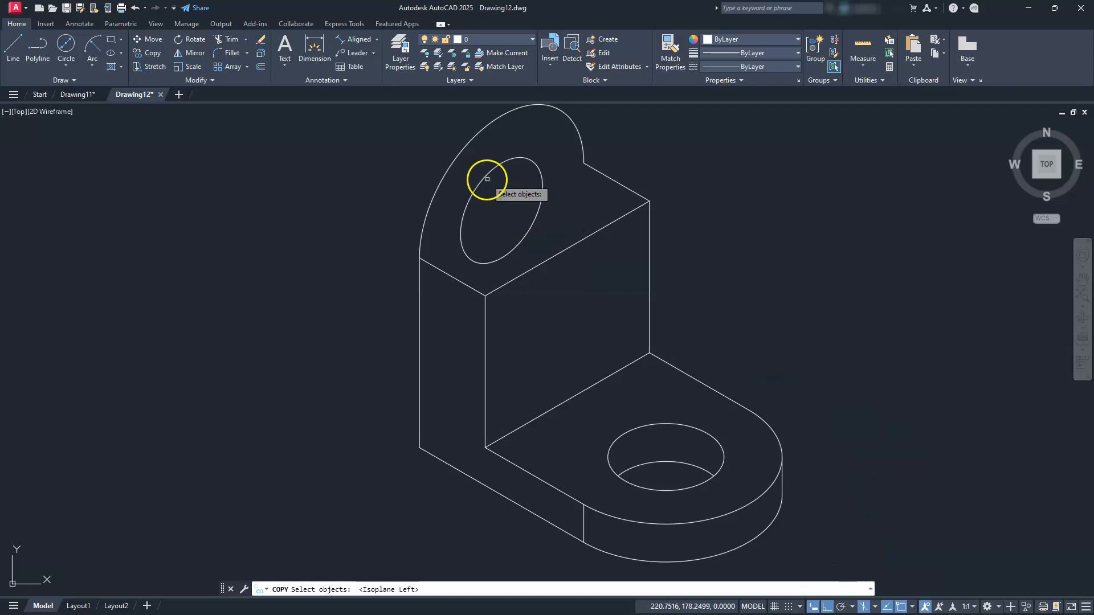
click(430, 164)
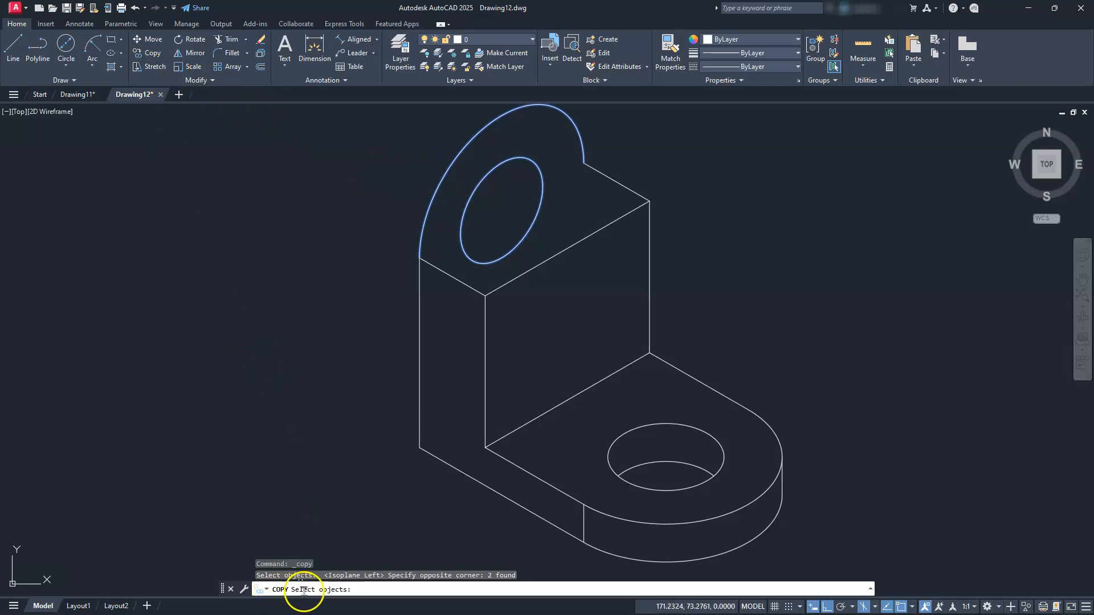
key(Return)
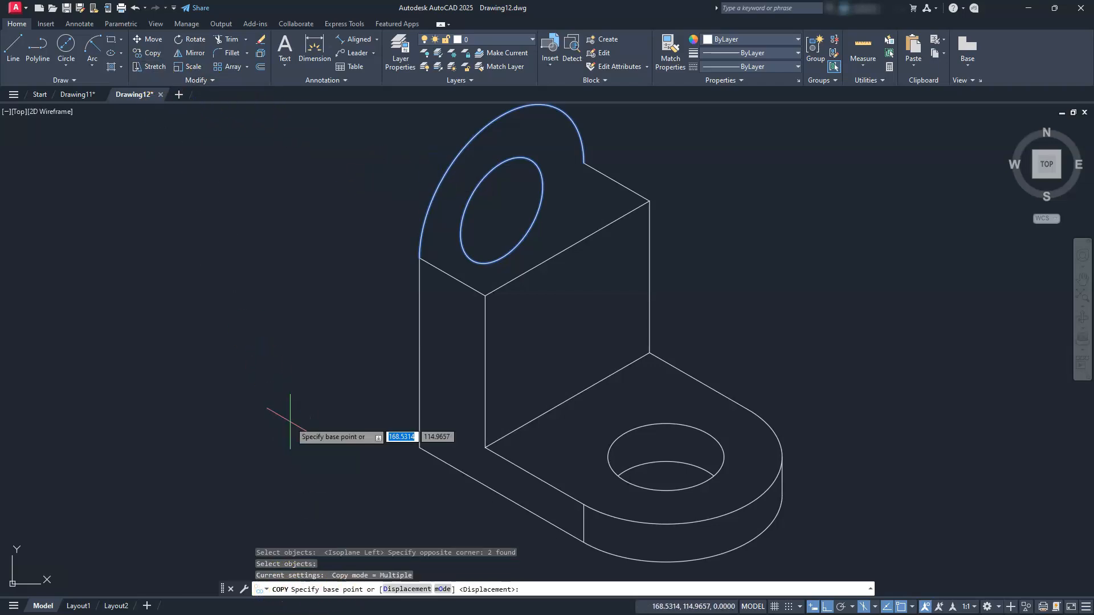
click(320, 232)
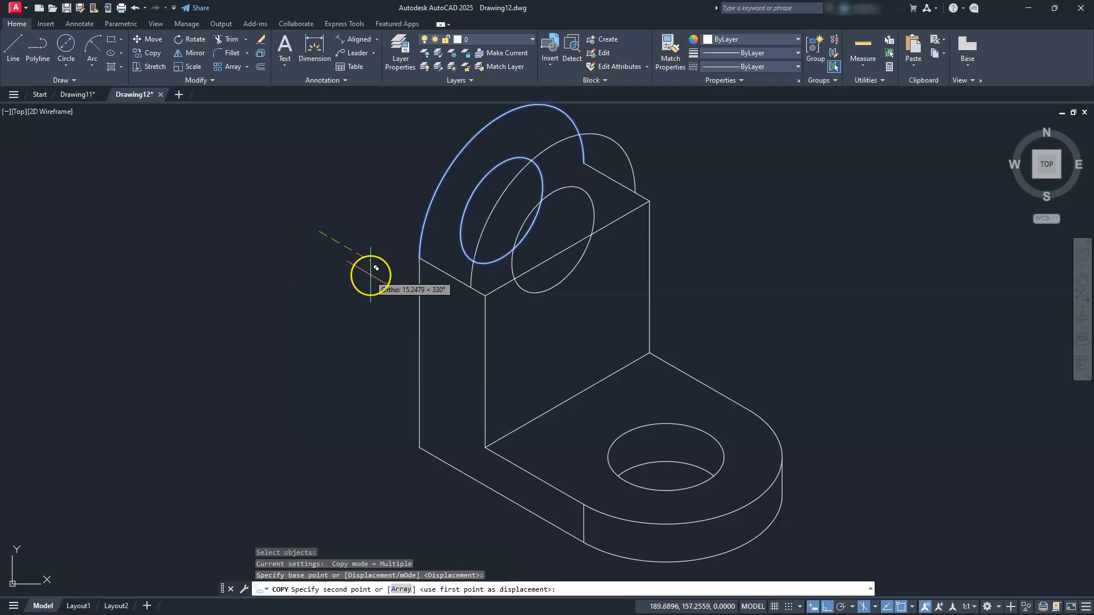
text(10)
key(Return)
text(20)
key(Return)
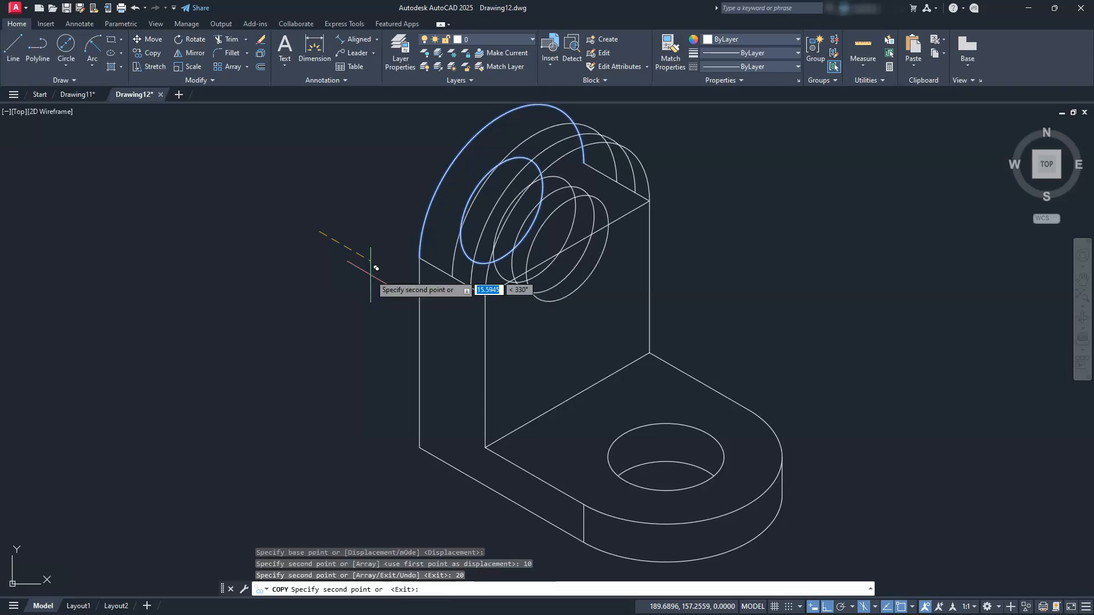
key(Escape)
key(Escape)
key(Escape)
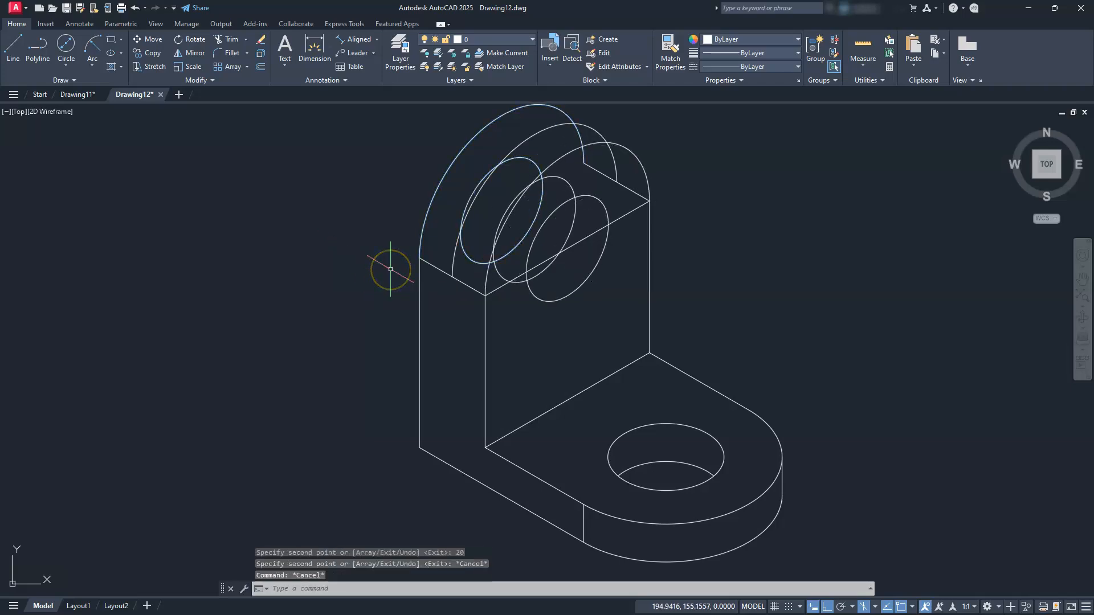
Copy the upright's diagonal top edge line from its endpoint to a snapped point
middle_drag(416, 301, 431, 327)
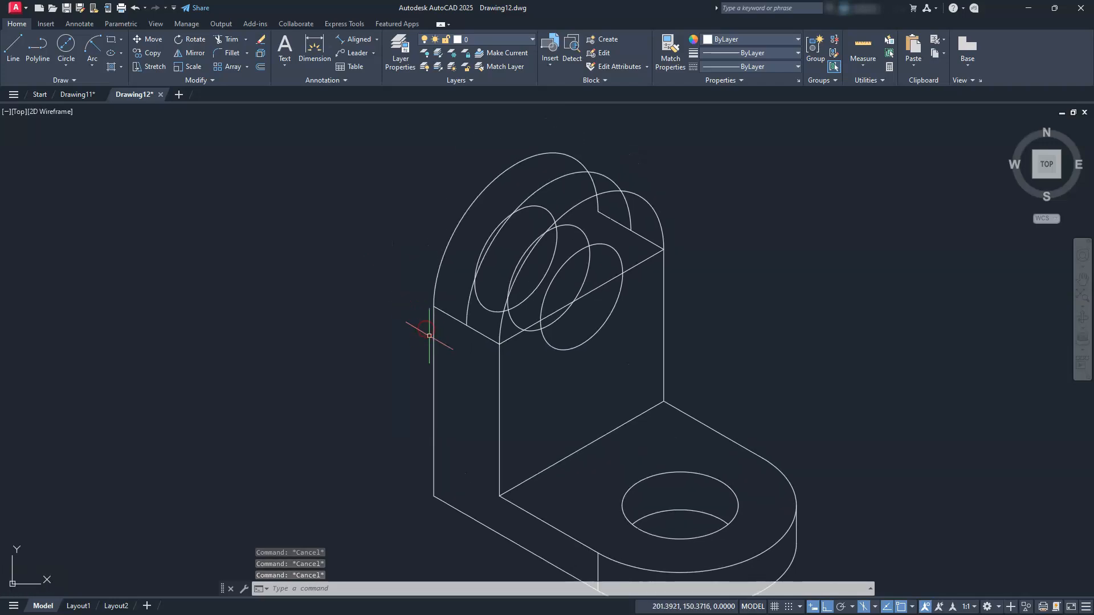
scroll(430, 320, up, 2)
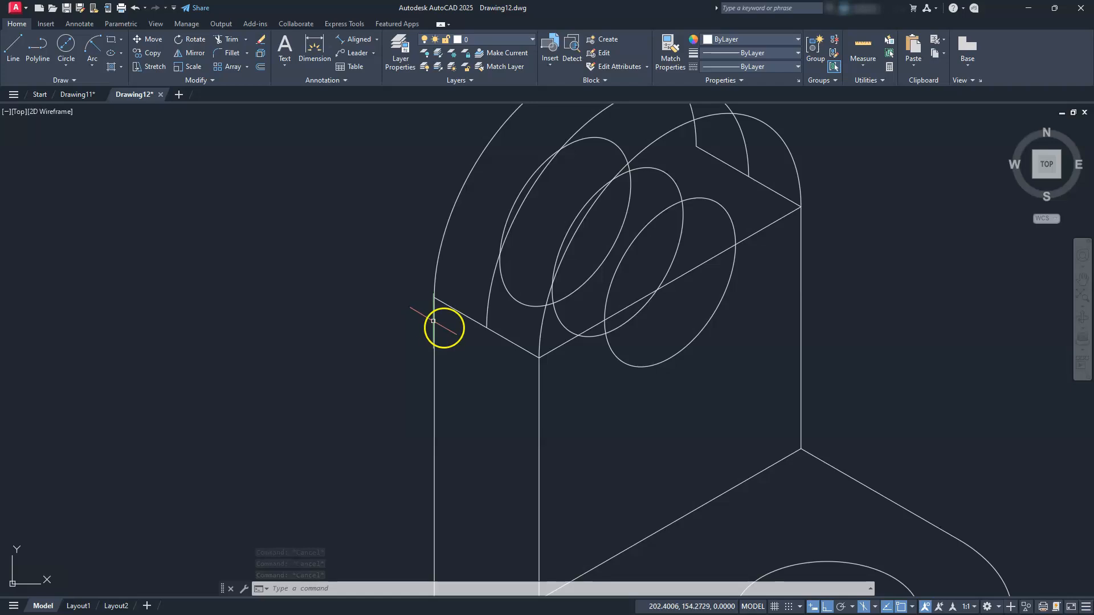
click(549, 353)
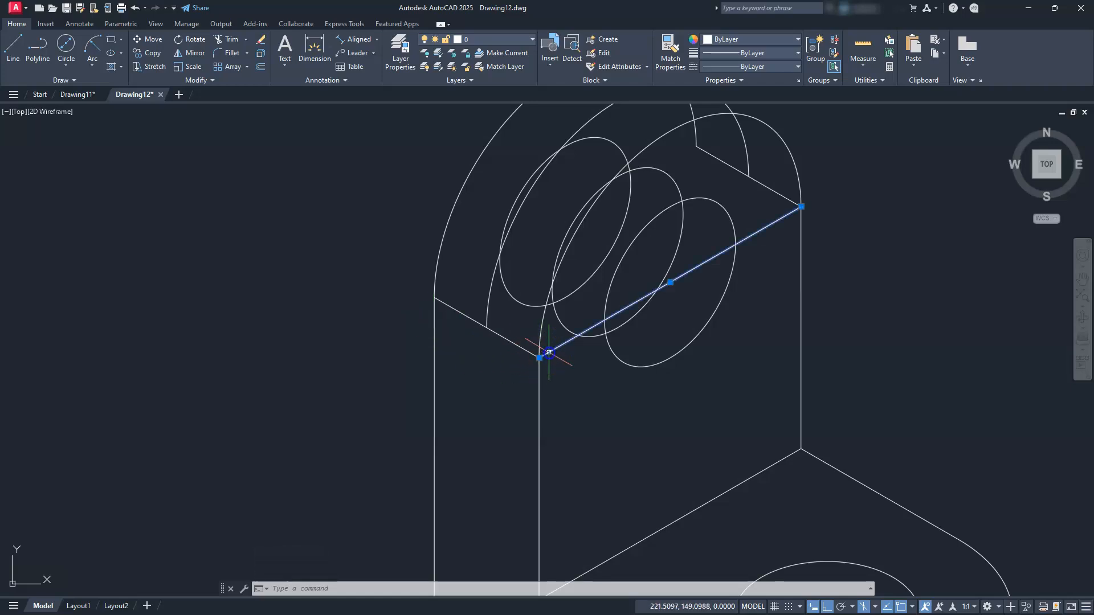
click(150, 53)
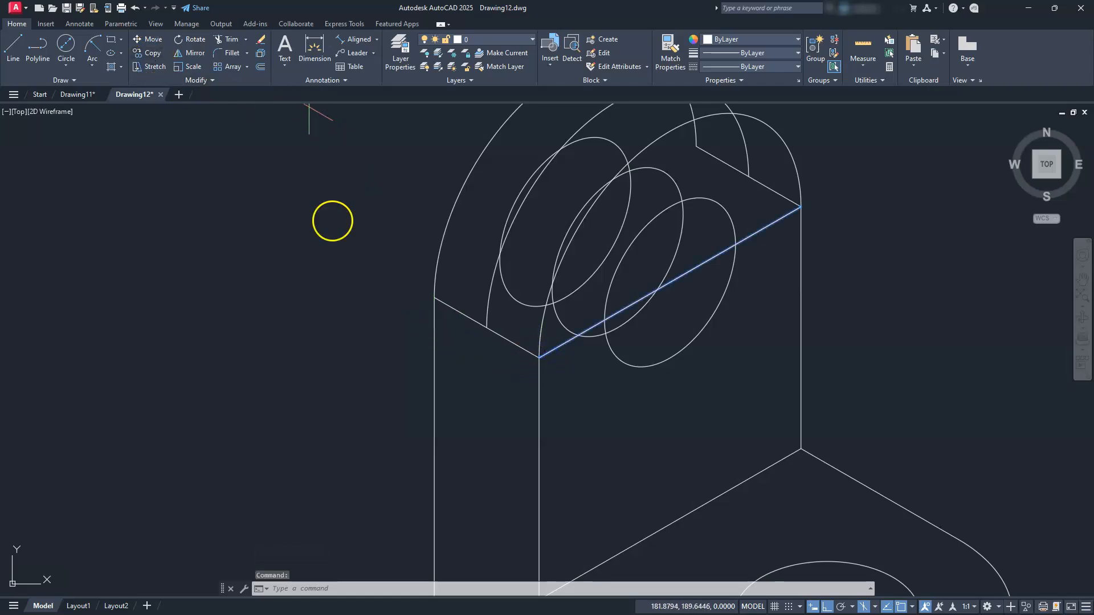
click(539, 358)
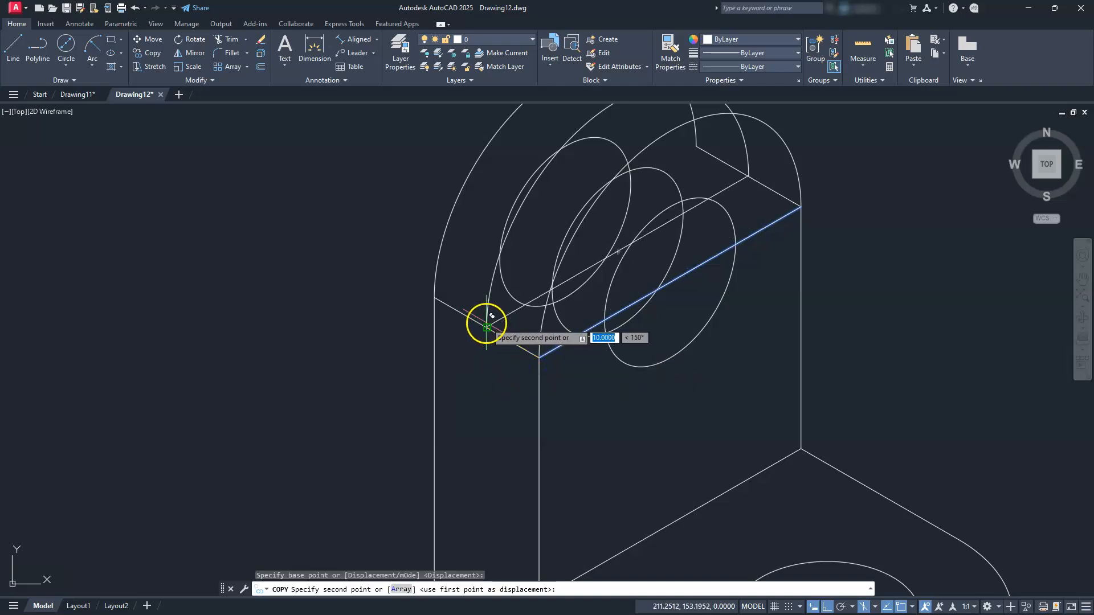
click(486, 324)
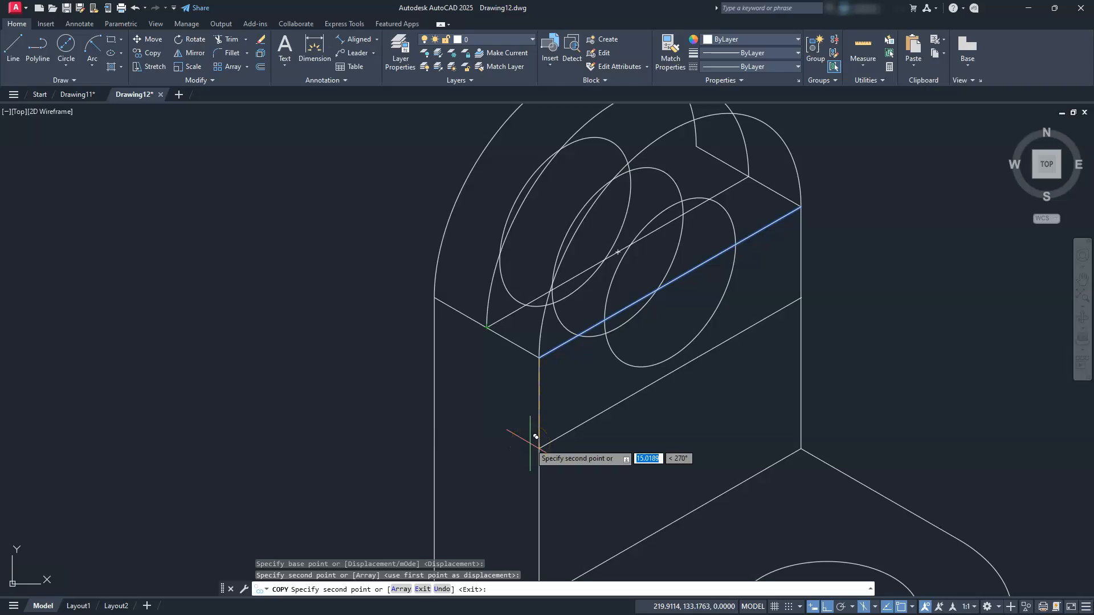
key(Escape)
key(Escape)
key(Escape)
Delete the stray arc on the upright's right side and trim the short piece beyond the arc end
mouse_move(529, 439)
middle_down()
mouse_move(566, 381)
mouse_move(549, 473)
middle_up()
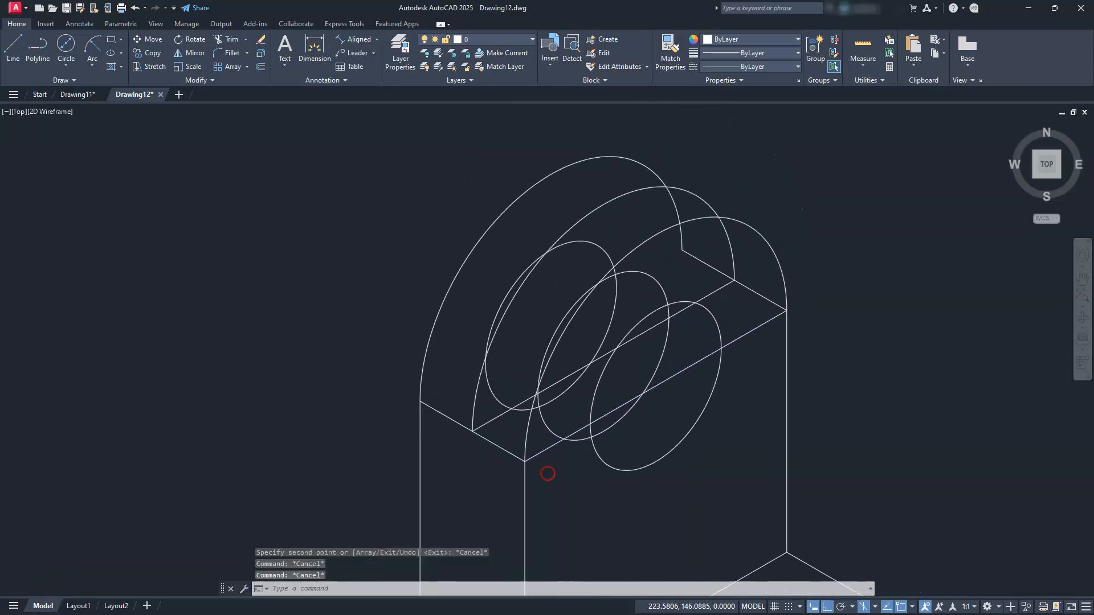
click(770, 245)
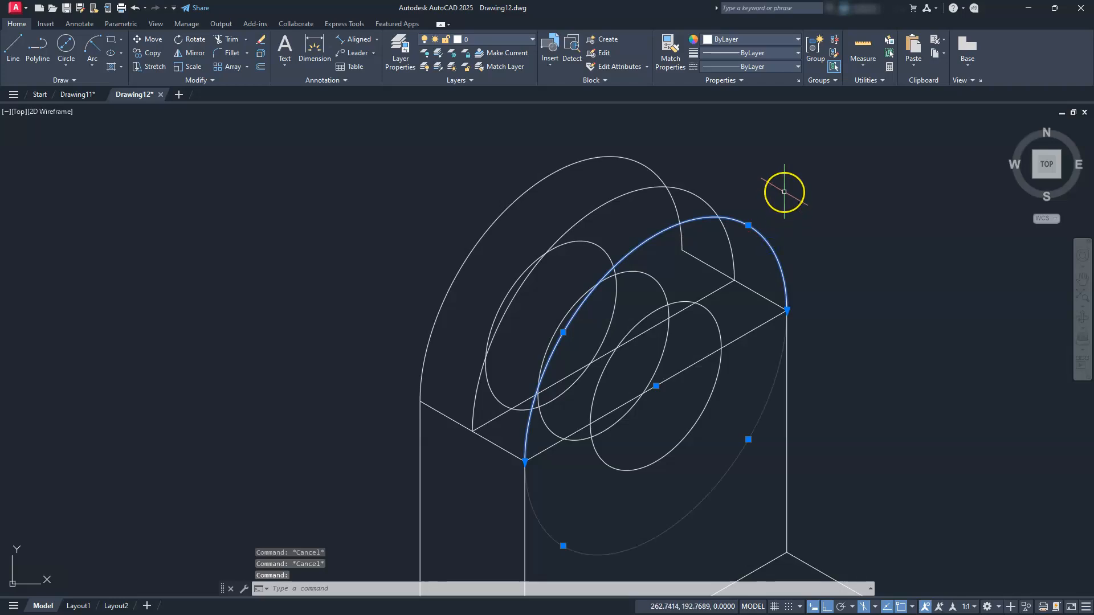
key(Delete)
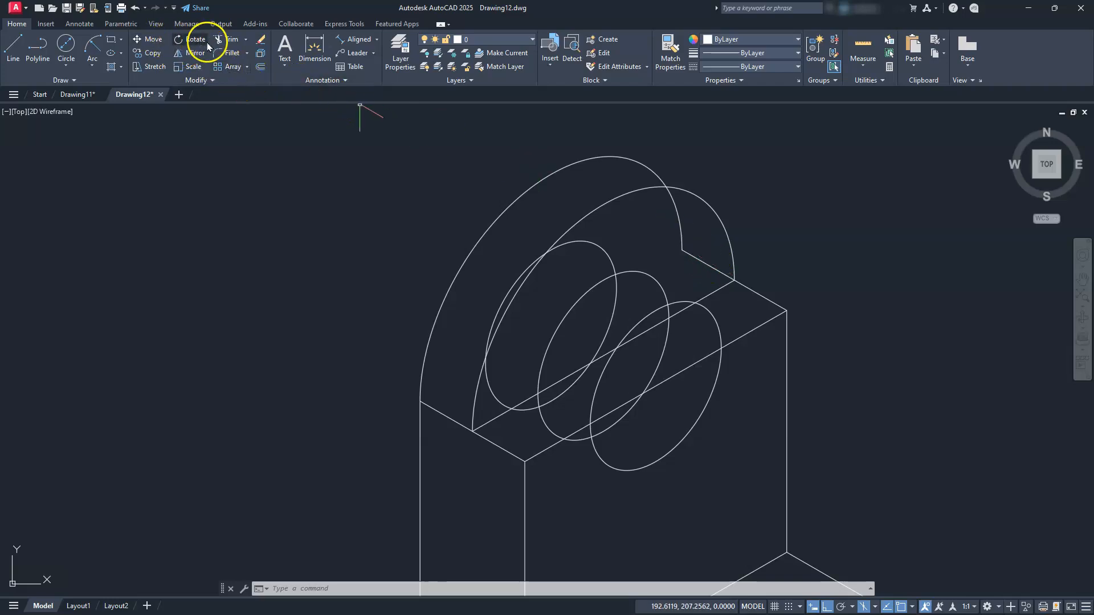
click(227, 40)
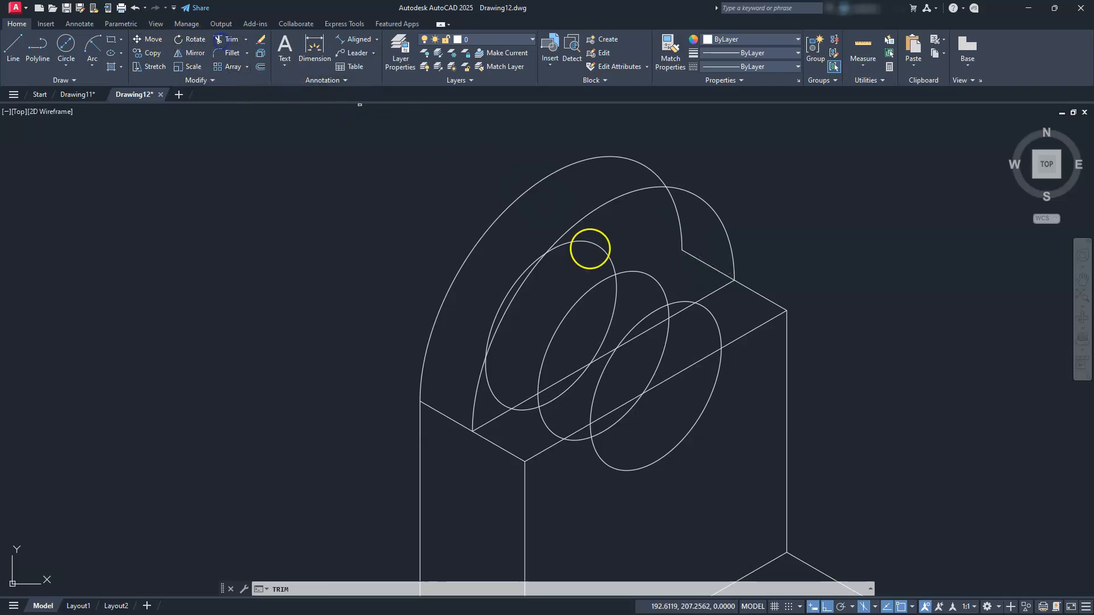
click(704, 261)
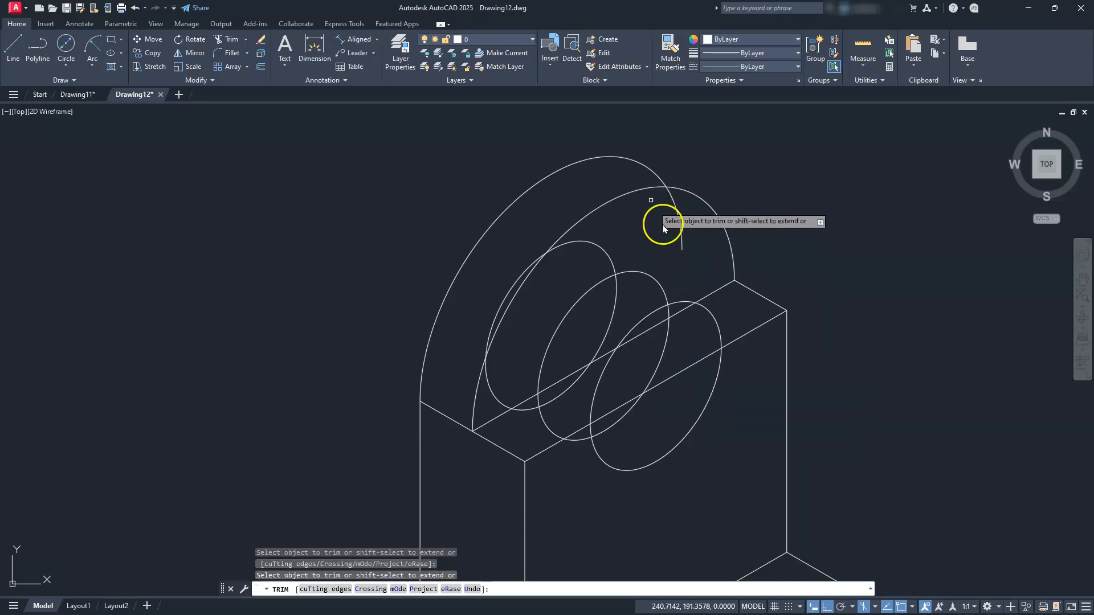
key(Escape)
key(Escape)
key(Escape)
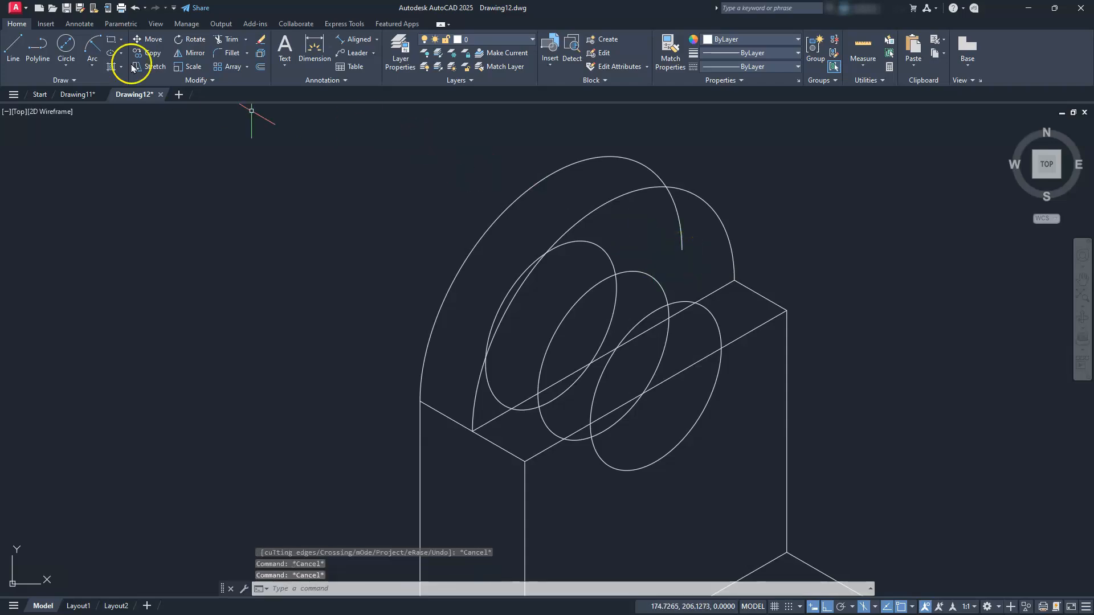
Copy the short top edge from its endpoint onto the curved head, the ellipse intersection and the lower ellipse
click(772, 301)
right_click(763, 243)
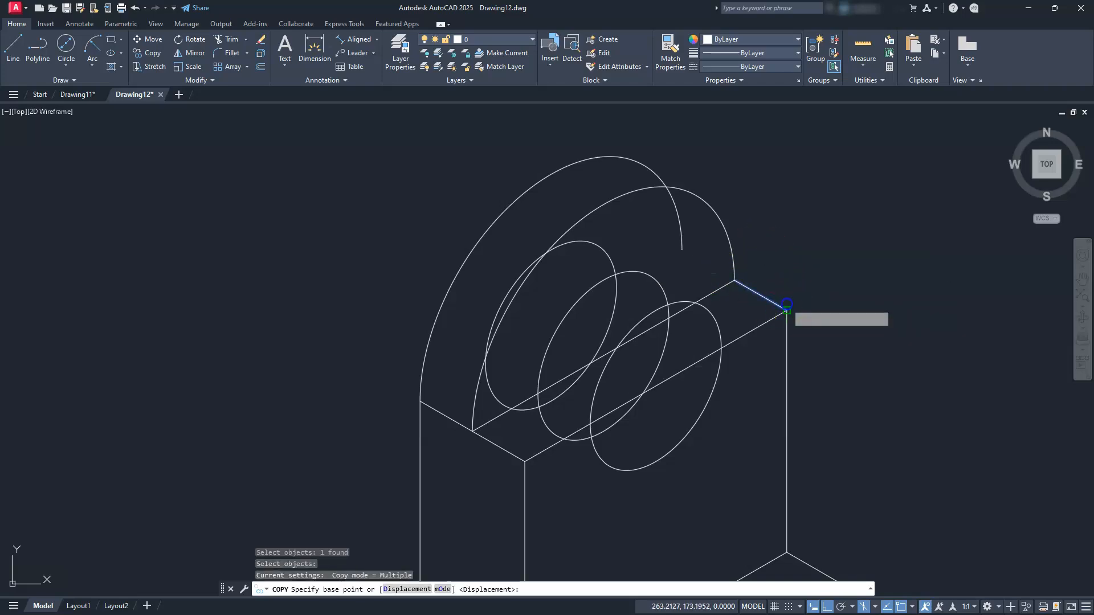
click(786, 307)
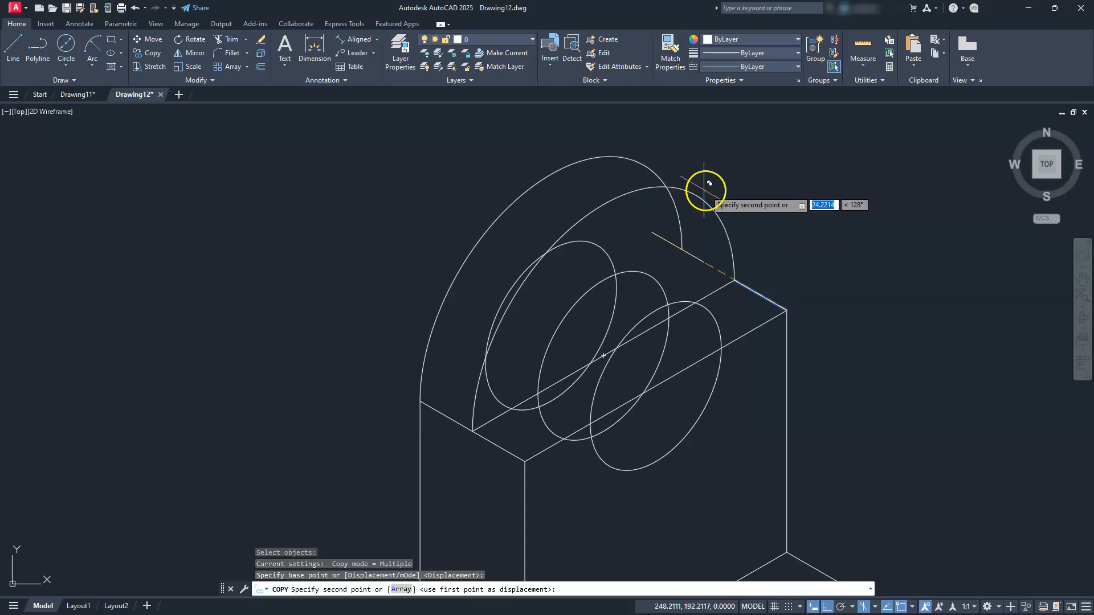
click(696, 197)
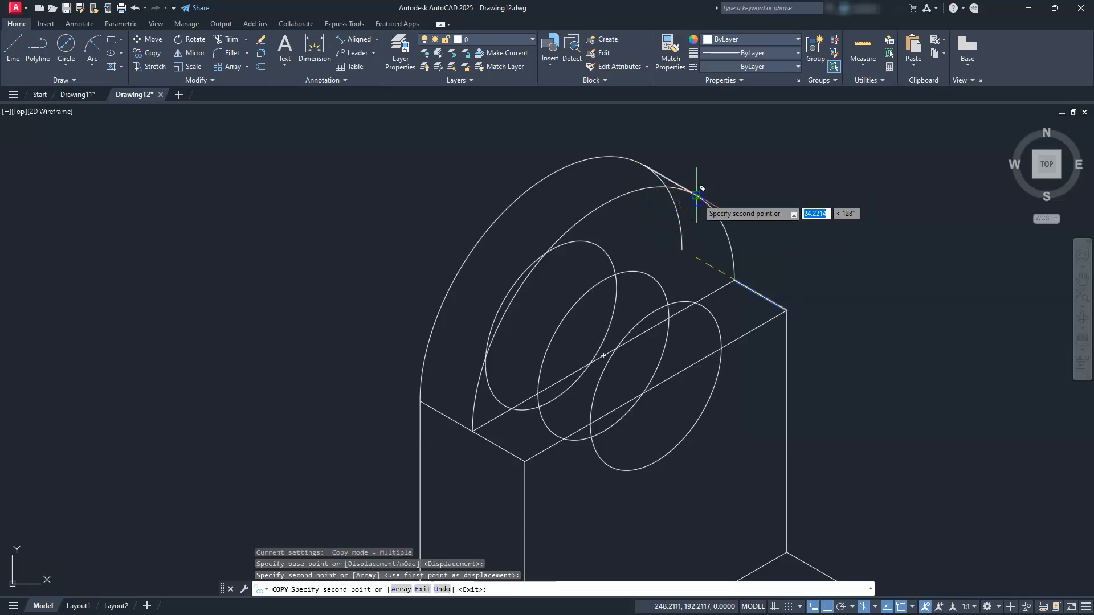
scroll(709, 337, up, 4)
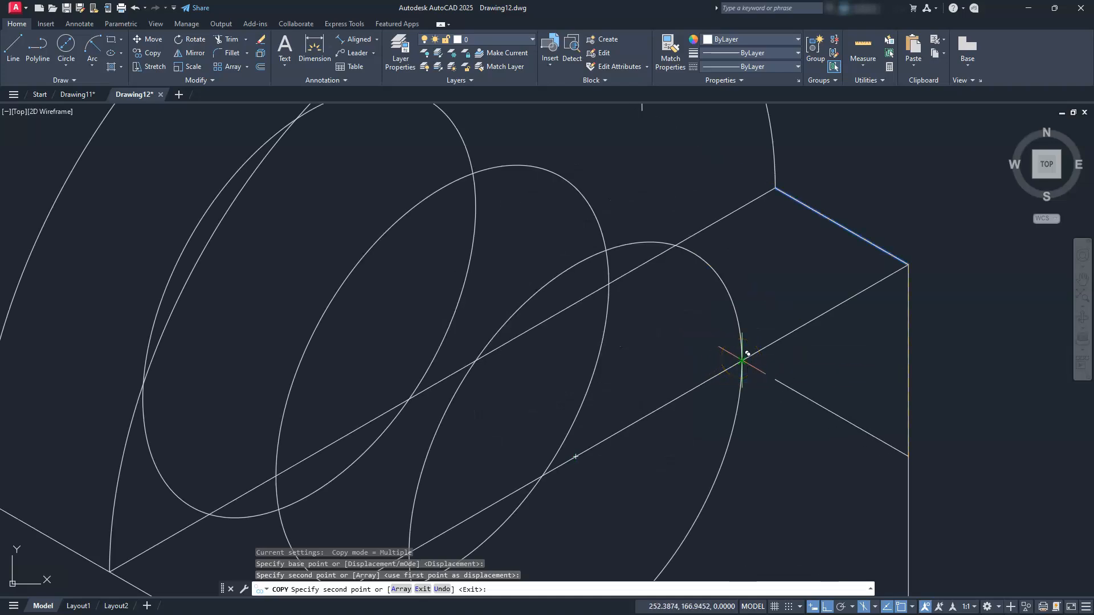
click(742, 359)
scroll(739, 346, down, 2)
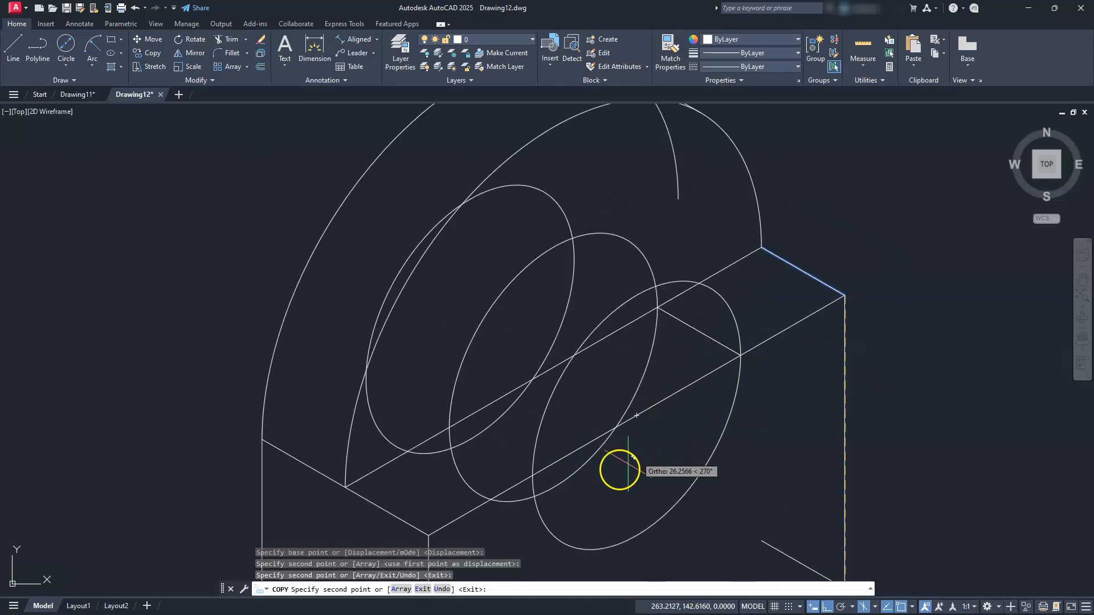
click(532, 474)
scroll(524, 459, up, 2)
key(Escape)
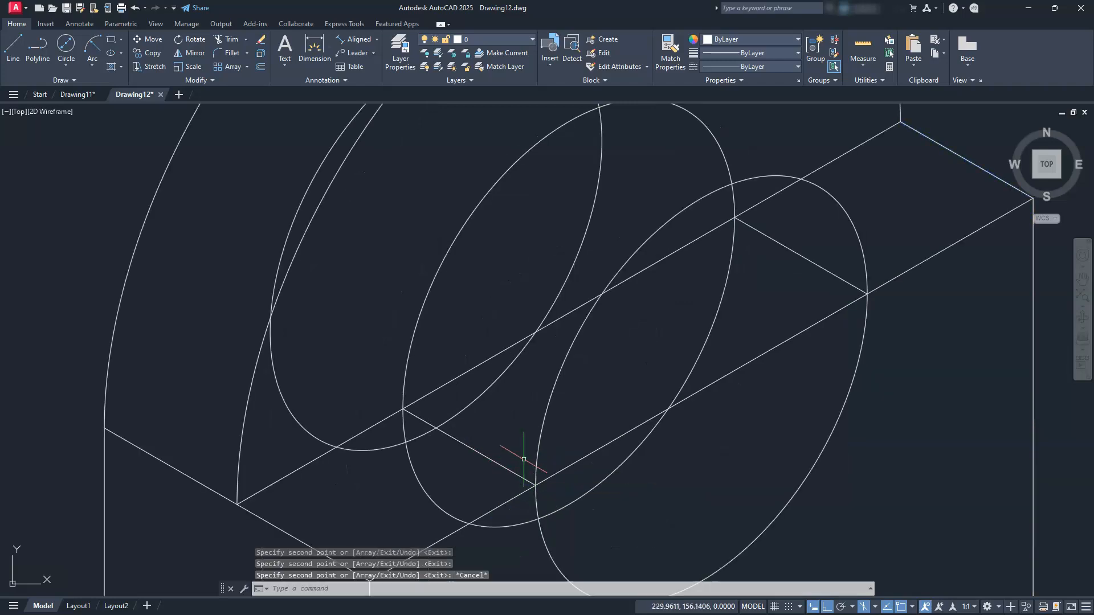
key(Escape)
key(Escape)
key(Escape)
scroll(523, 459, down, 4)
mouse_move(518, 457)
middle_down()
mouse_move(535, 442)
mouse_move(580, 442)
middle_up()
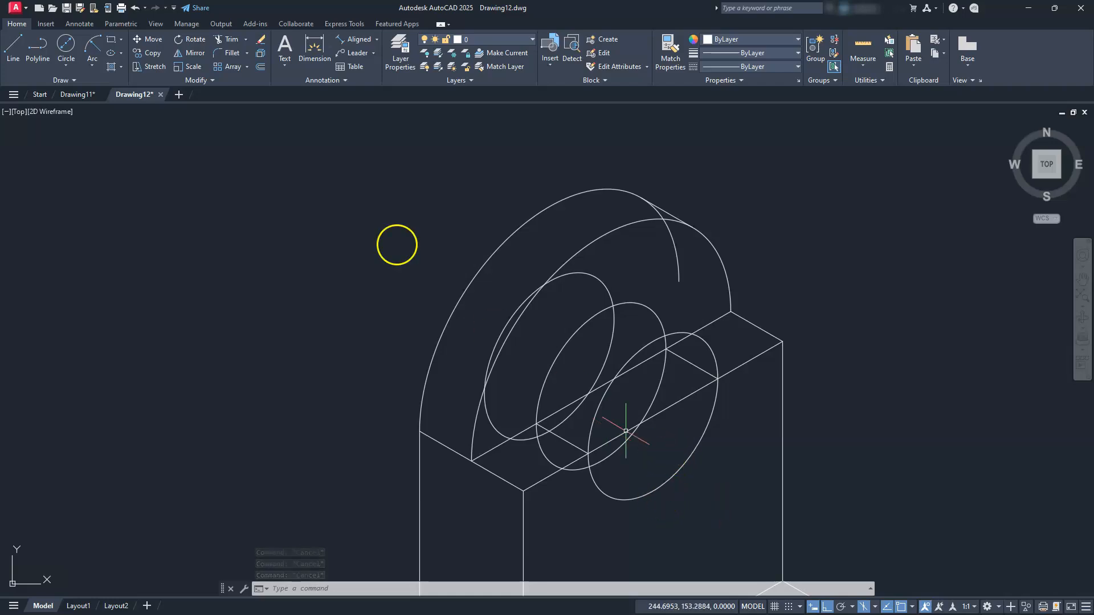
Trim the overlapping outer ellipse arcs and box lines around the hole
click(228, 40)
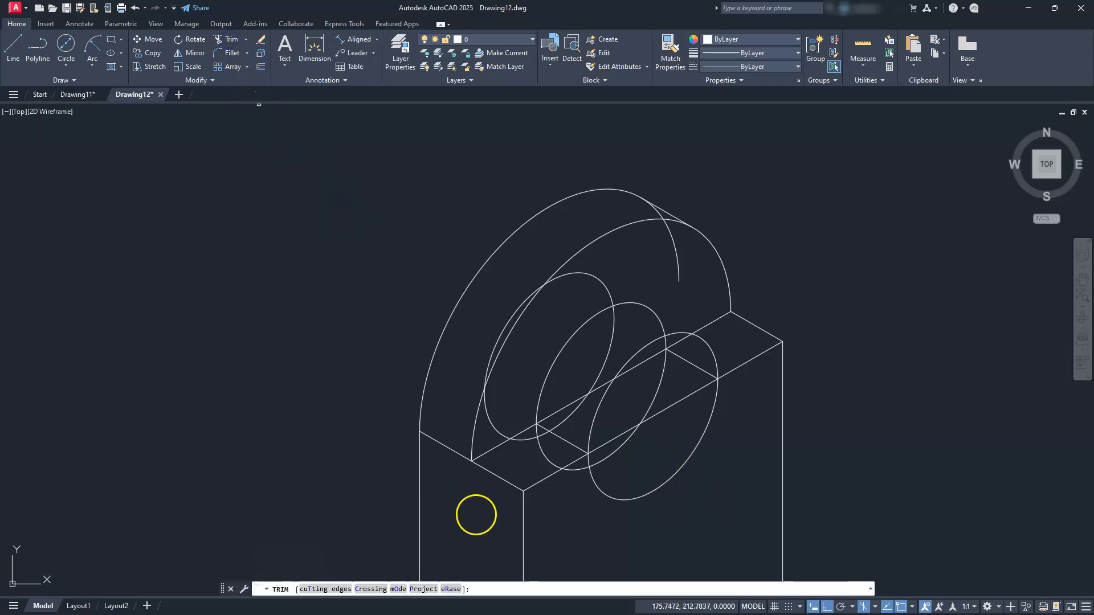
scroll(596, 512, up, 3)
middle_drag(596, 512, 496, 547)
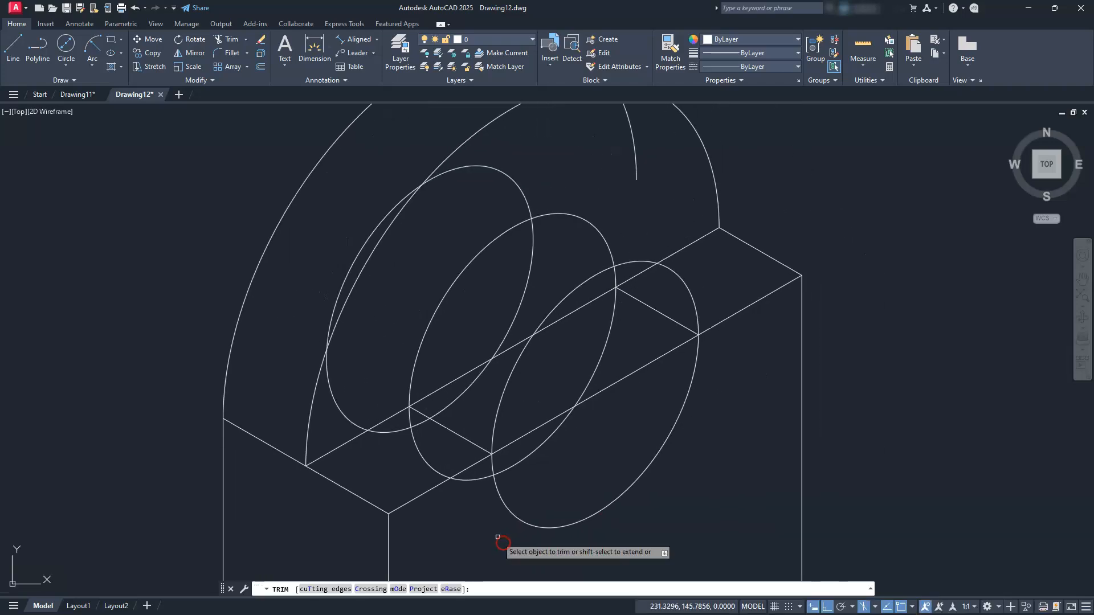
click(578, 287)
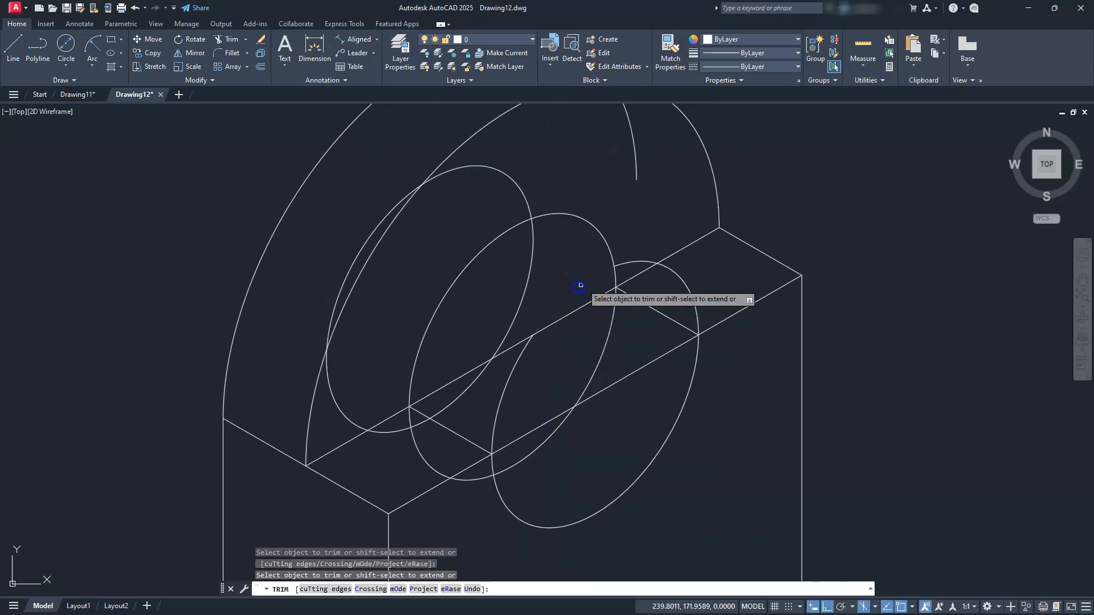
click(633, 262)
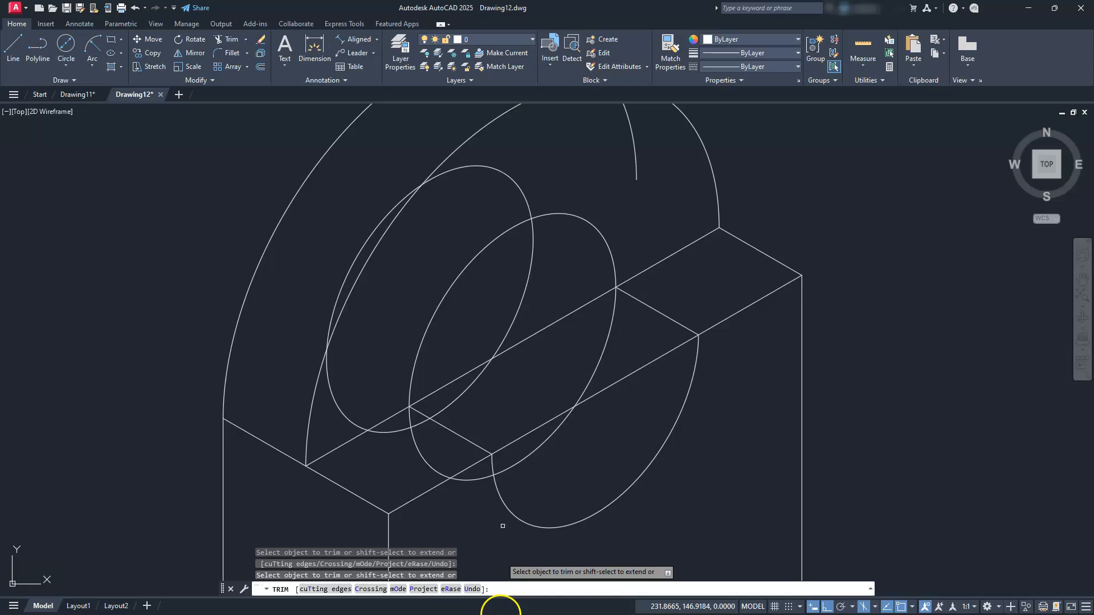
click(659, 359)
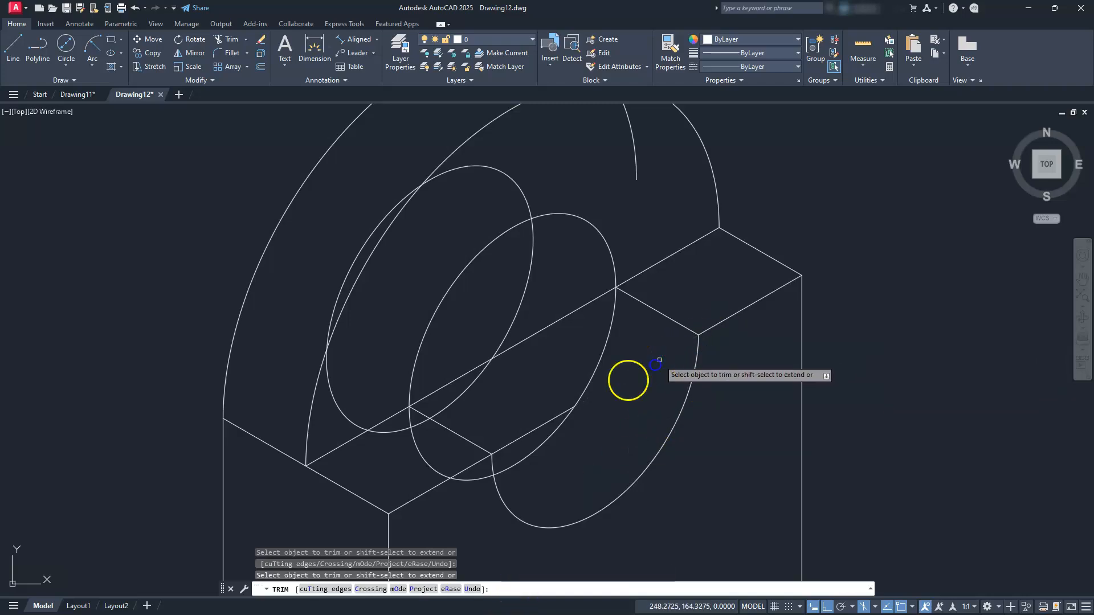
click(557, 414)
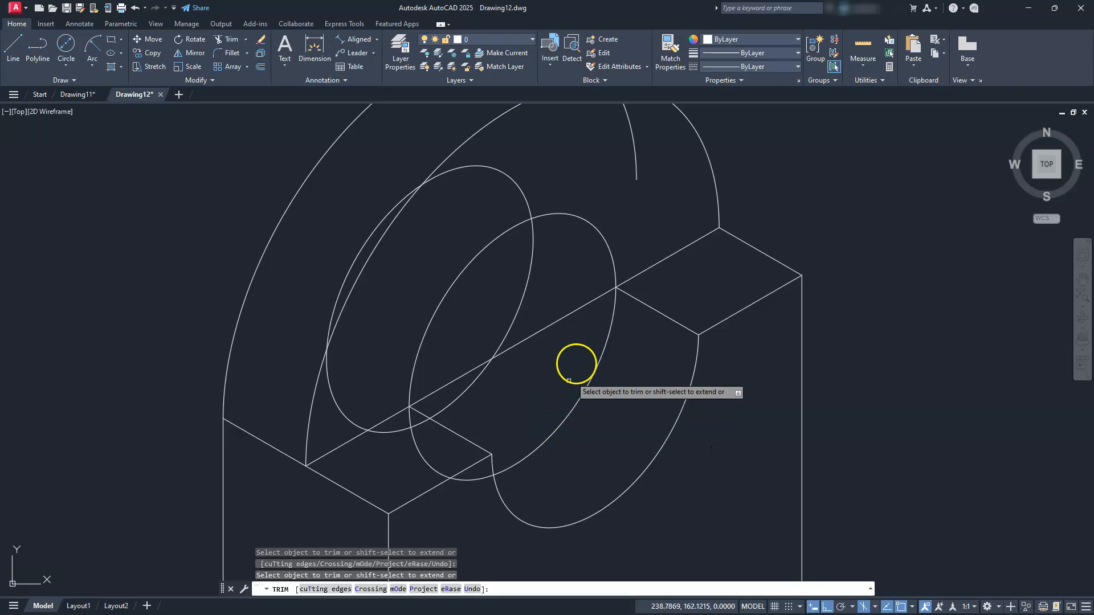
click(617, 302)
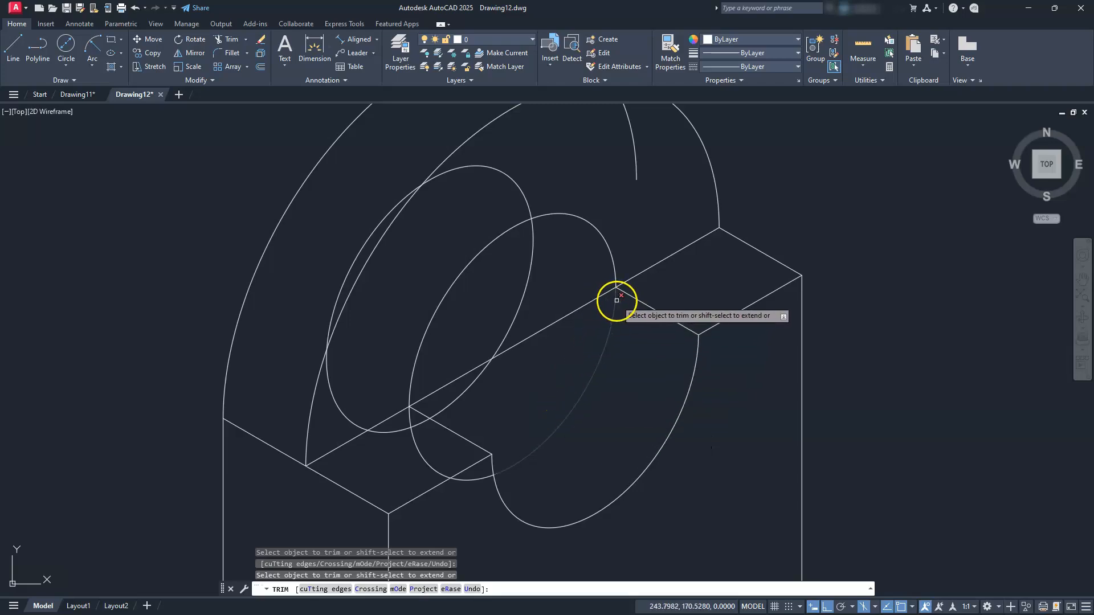
click(433, 468)
click(415, 425)
Trim the inner ellipse's lower and left arcs and the diagonal line, fence-trimming one arc
middle_drag(435, 457, 473, 488)
click(525, 359)
click(633, 321)
click(492, 406)
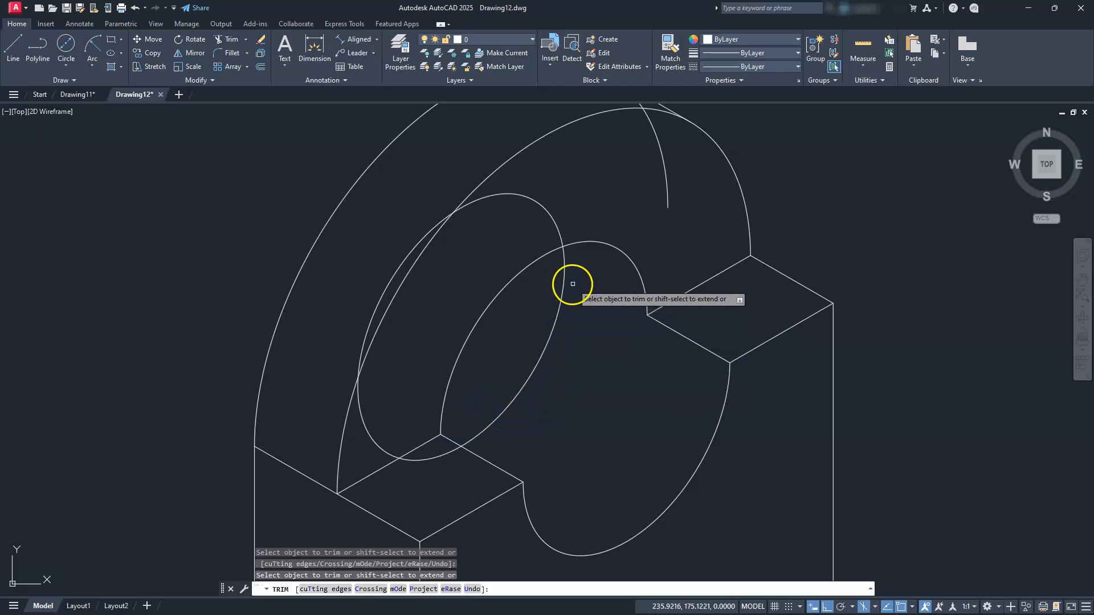
click(442, 455)
click(433, 444)
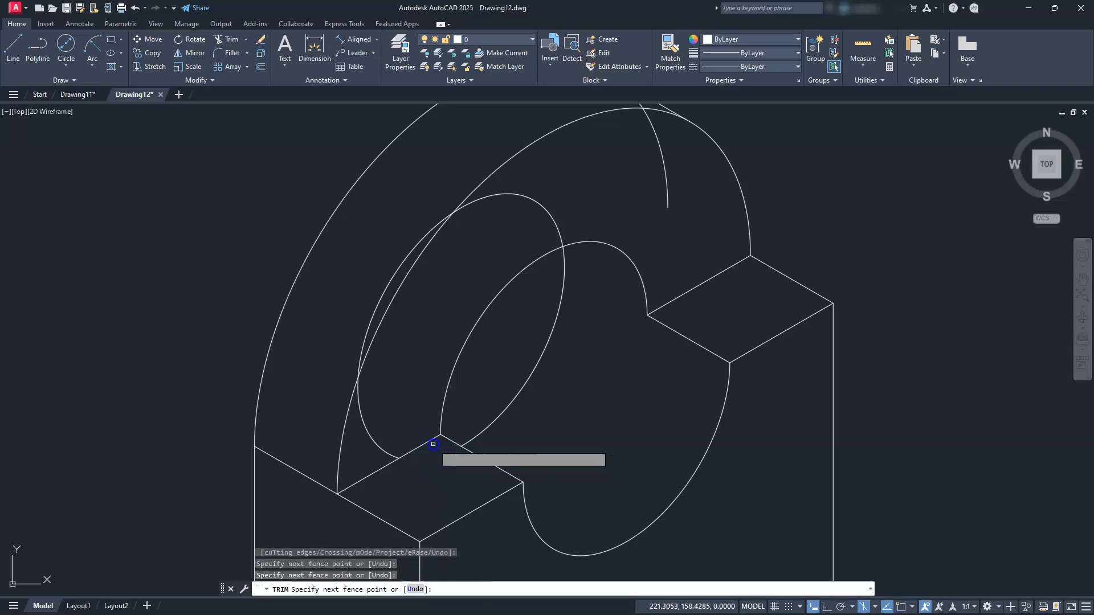
key(Return)
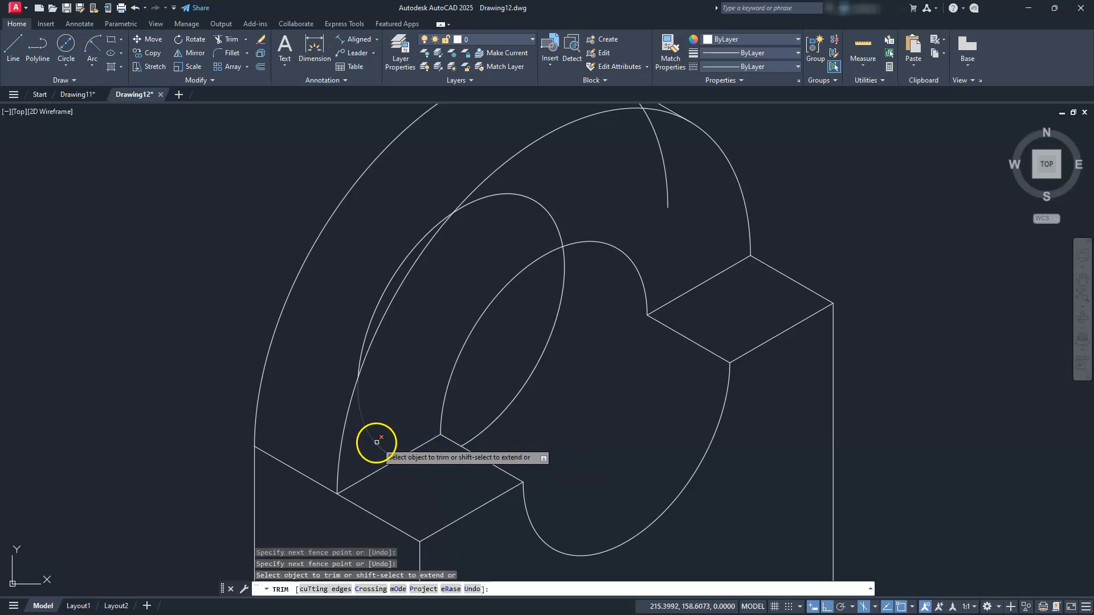
click(377, 442)
click(376, 310)
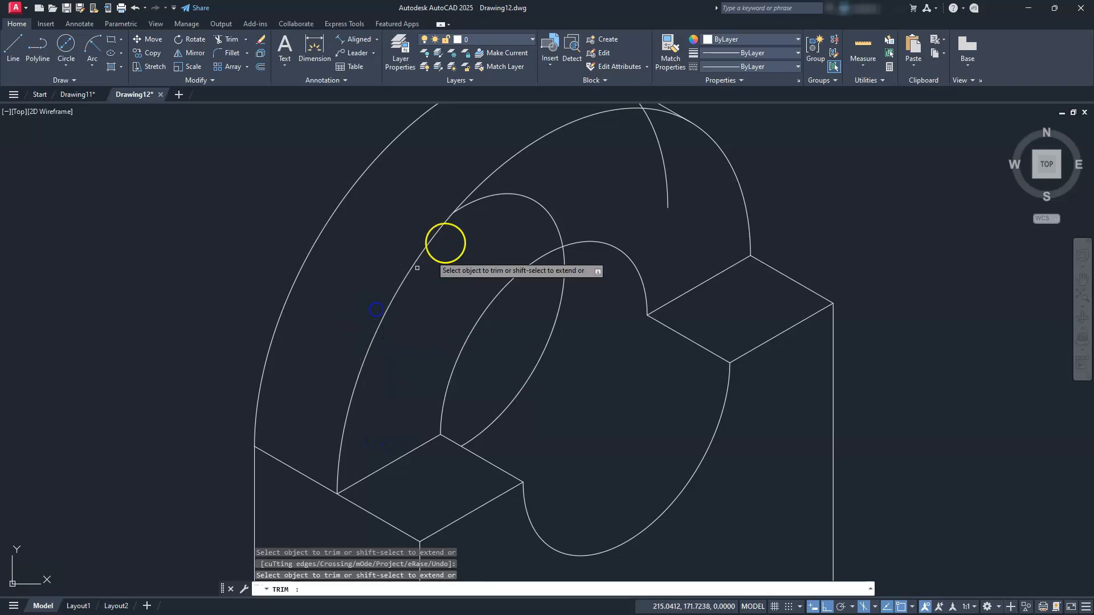
click(502, 194)
Trim the lower vertical arc and the short line crossing the outer arc at the curved head
scroll(533, 271, down, 2)
middle_drag(564, 266, 503, 373)
scroll(514, 327, up, 2)
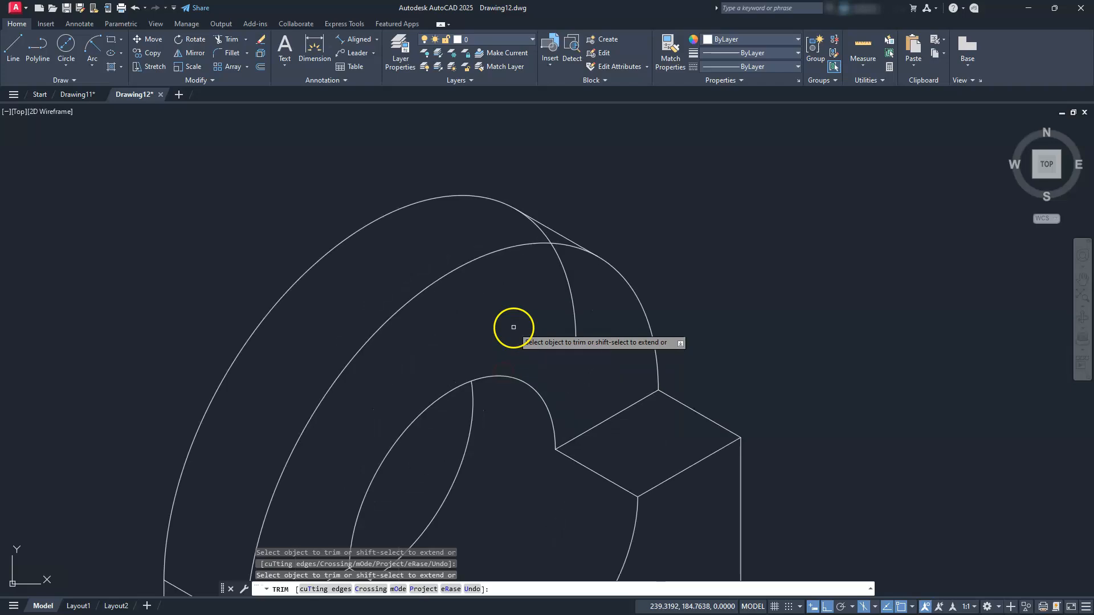
scroll(527, 305, up, 2)
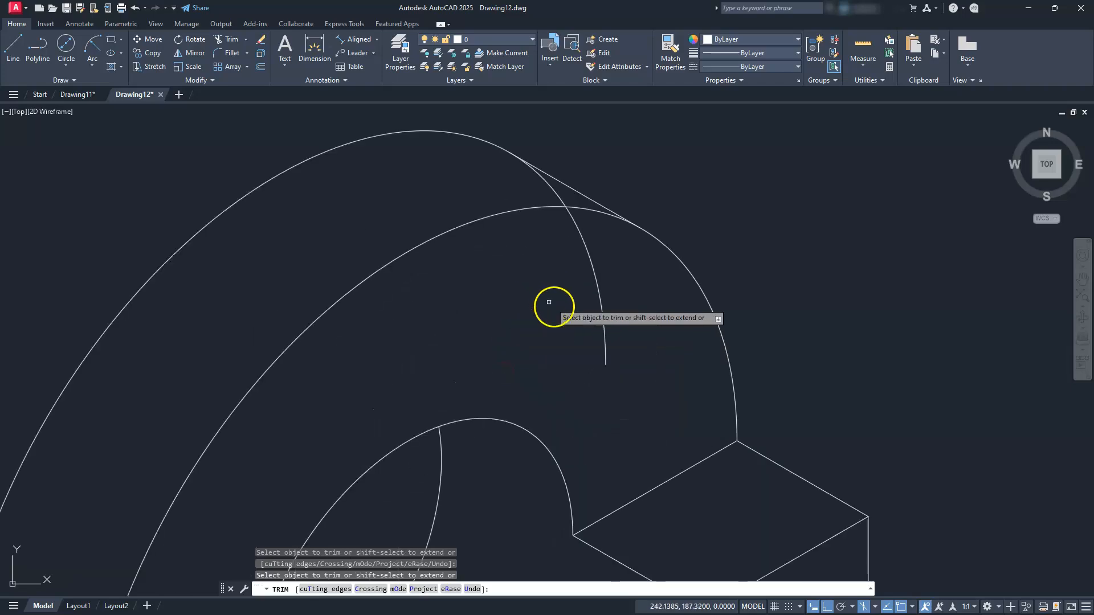
click(604, 349)
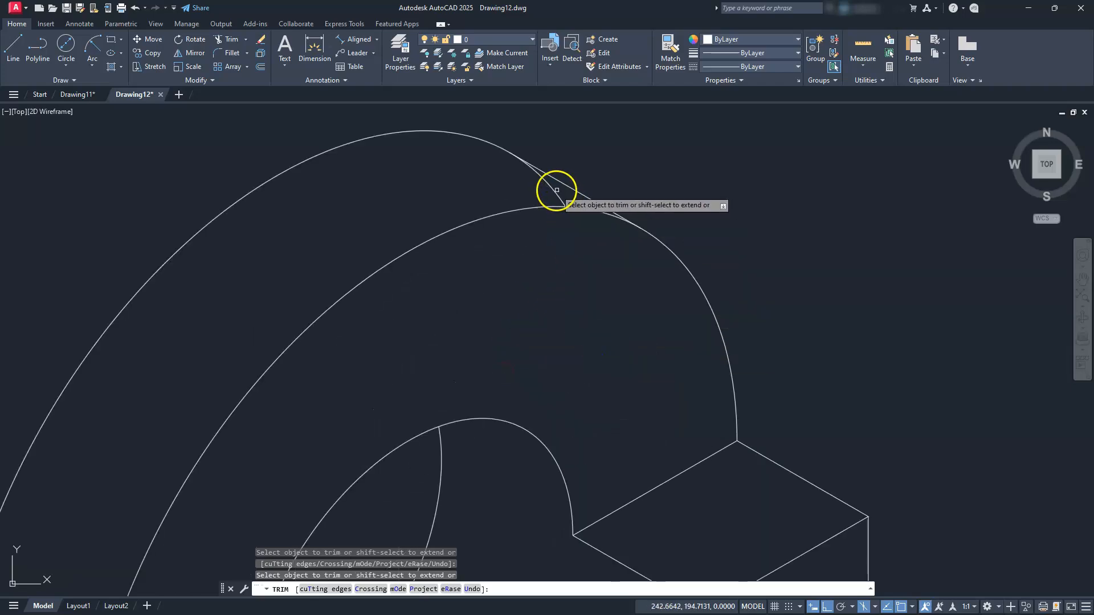
click(557, 192)
scroll(552, 218, down, 4)
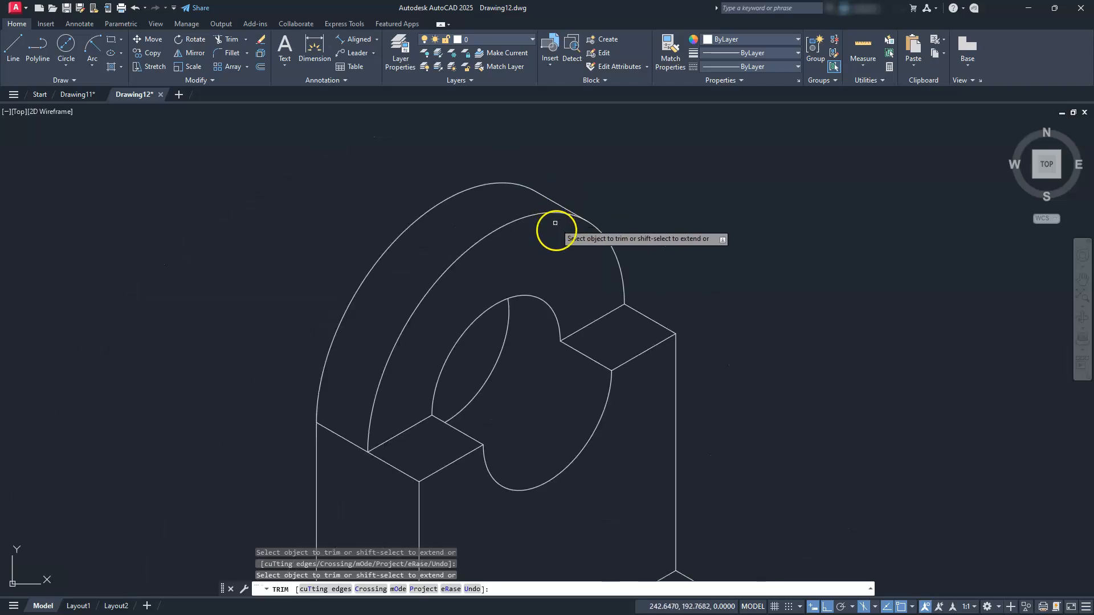
key(Escape)
scroll(555, 238, down, 2)
middle_drag(523, 402, 503, 308)
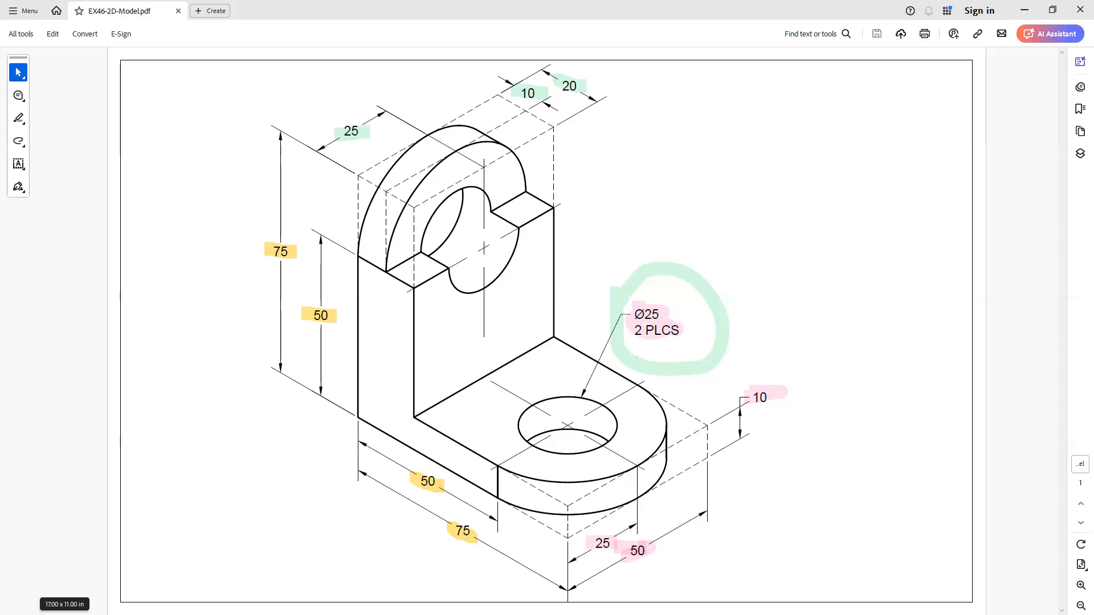
Draw orange ink strokes over the upright's hole and around the Ø25 2 PLCS note
drag(544, 251, 578, 263)
drag(632, 344, 693, 339)
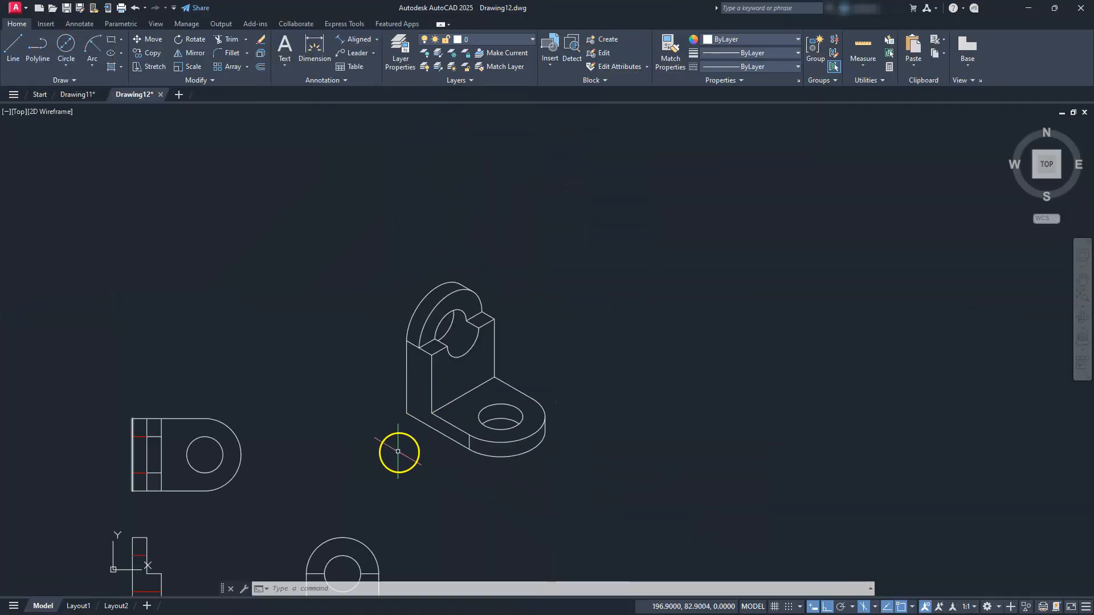
Create a new layer named dim with colour blue
middle_drag(398, 451, 692, 298)
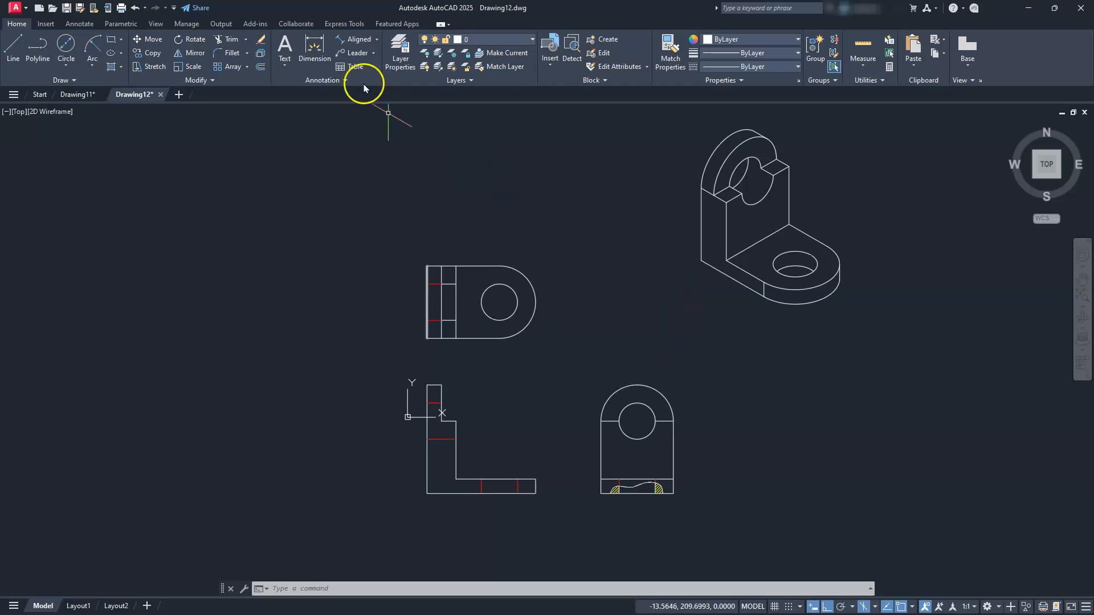
click(395, 46)
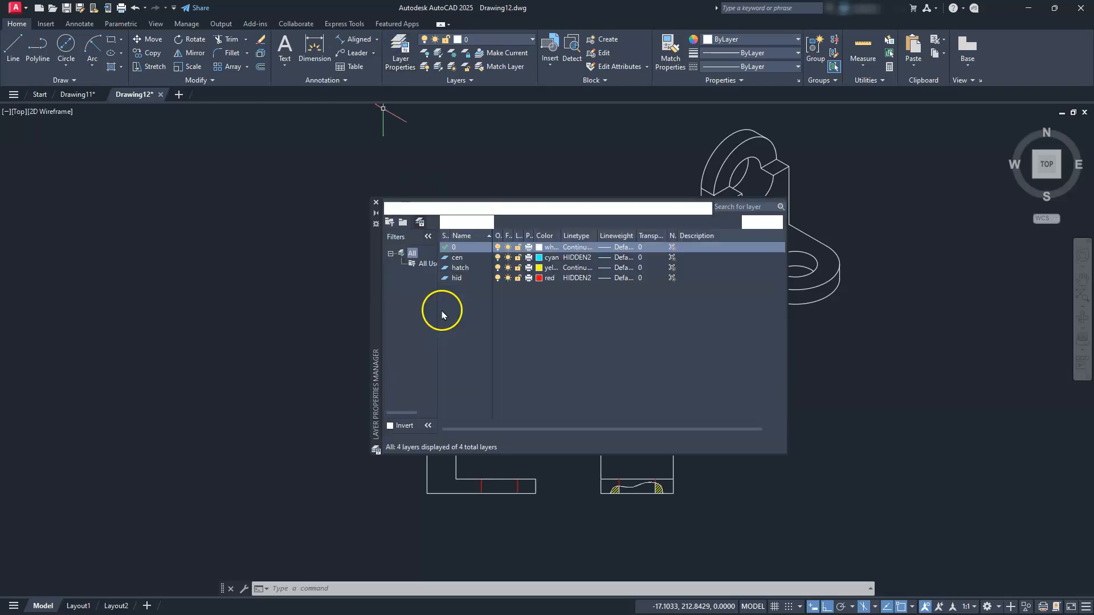
click(446, 221)
text(dim)
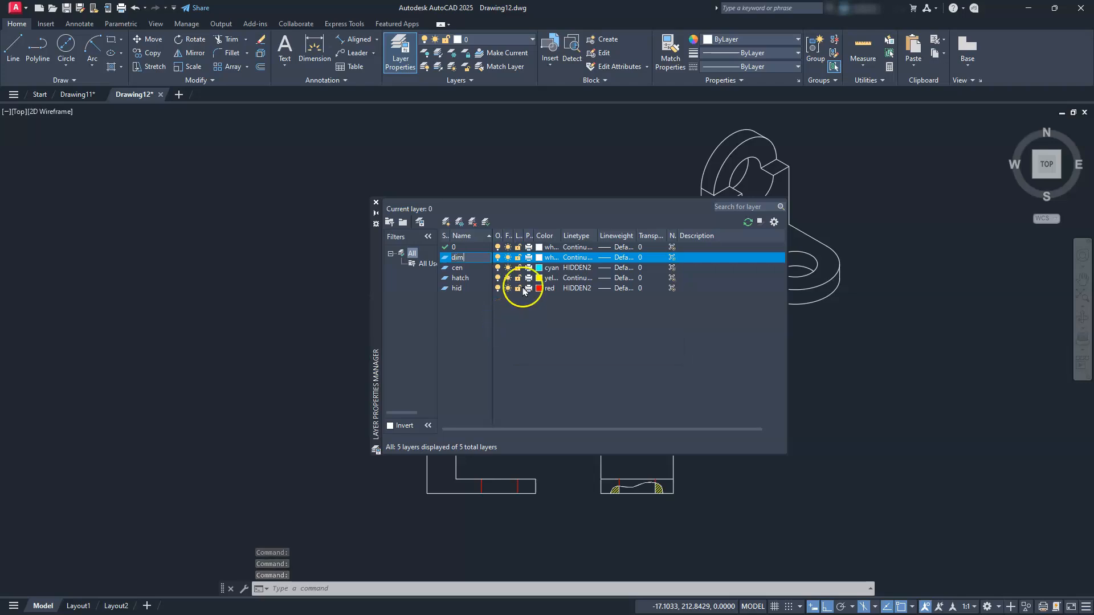
click(538, 259)
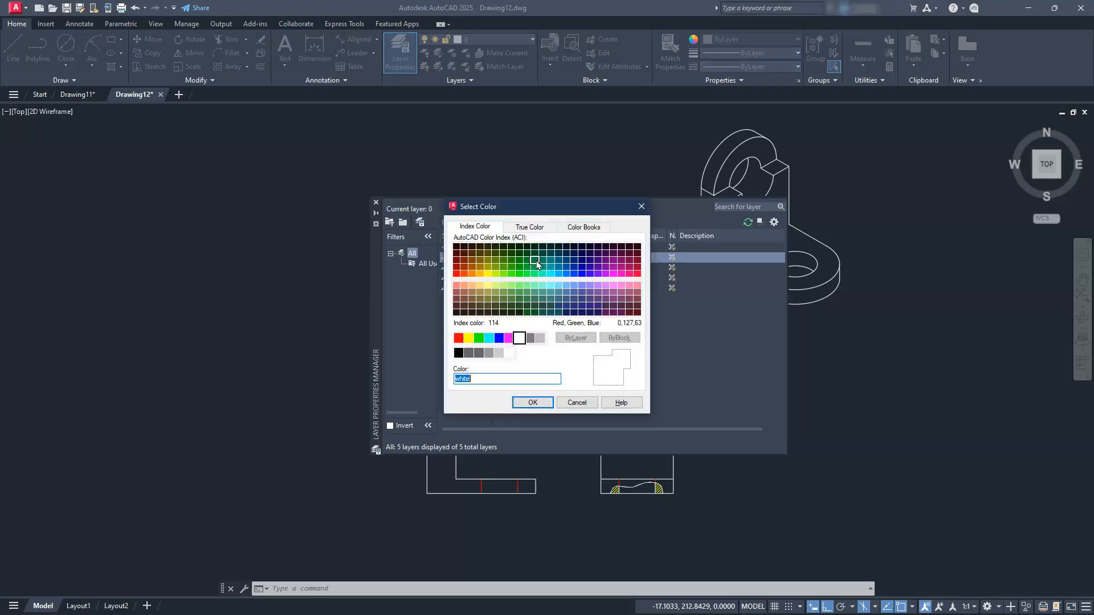
click(499, 338)
click(544, 402)
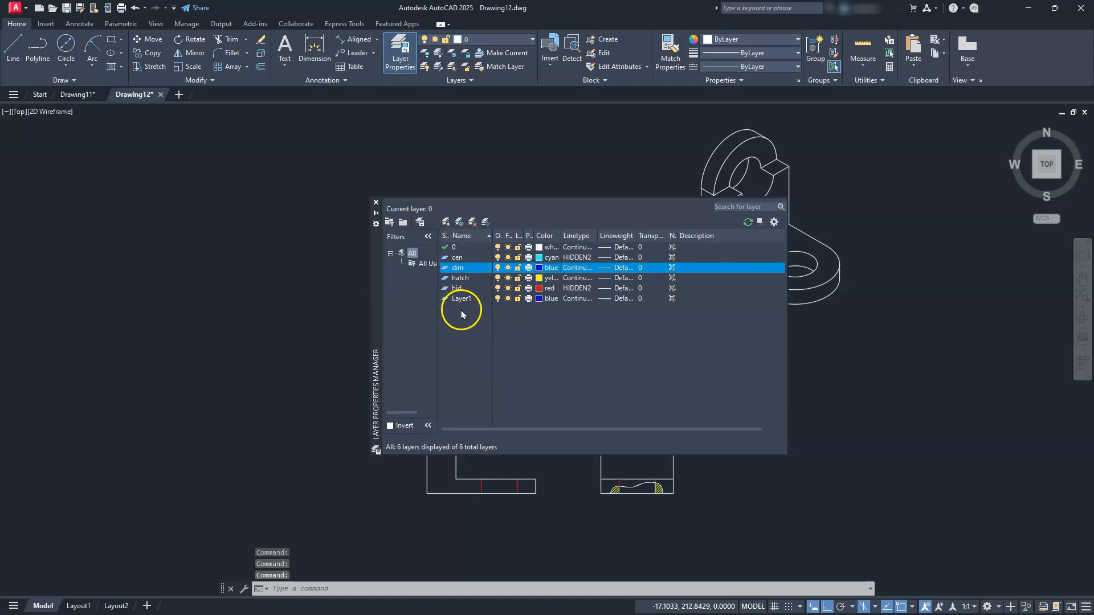
Rename the second new layer to tb and give it magenta
click(461, 299)
click(461, 299)
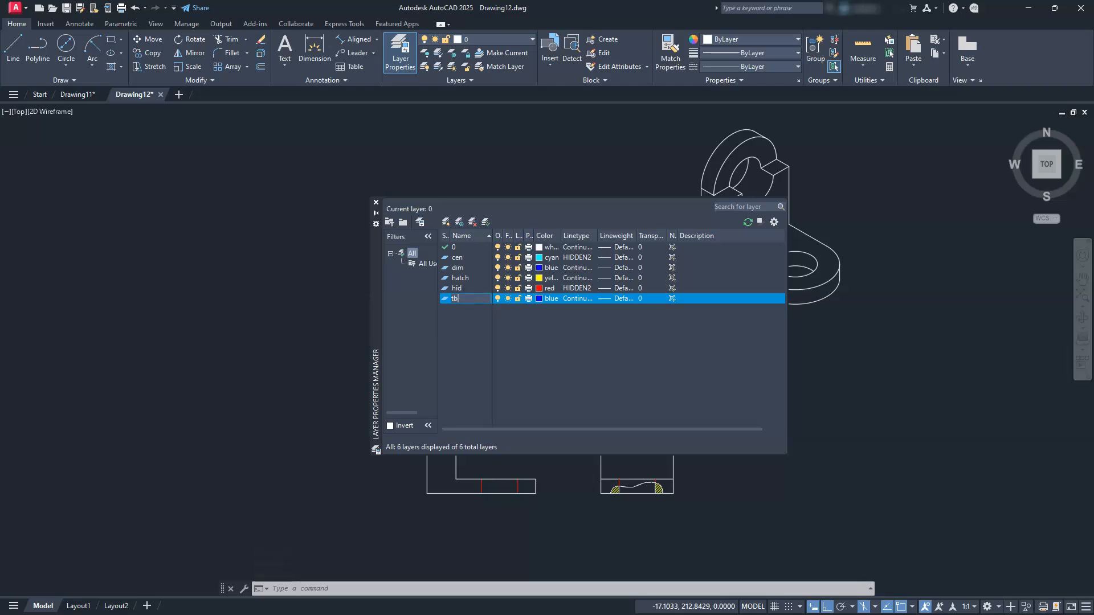
key(Return)
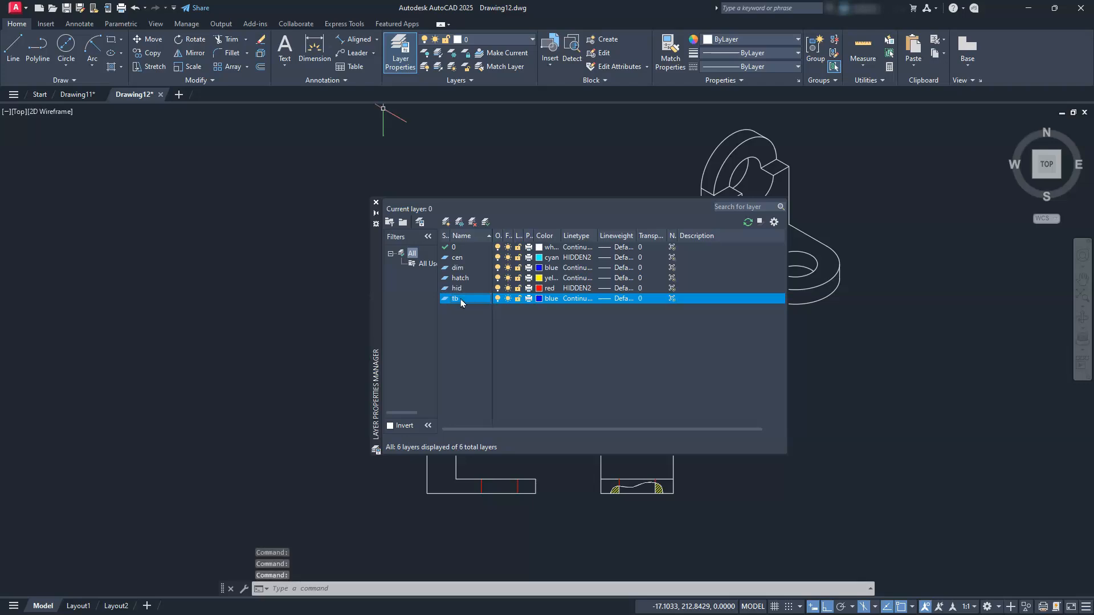
click(540, 299)
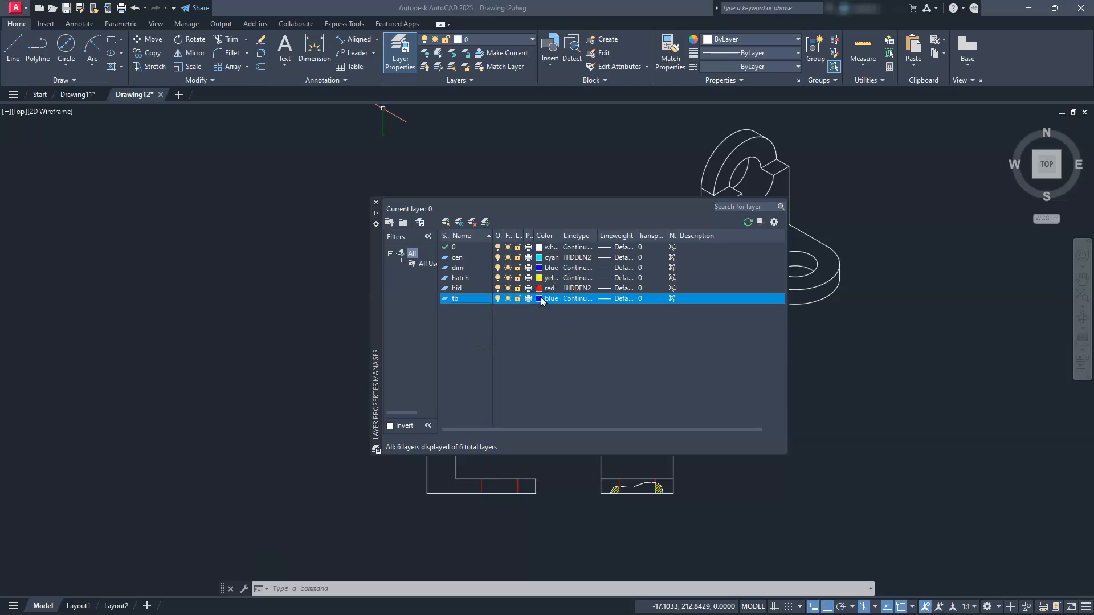
click(541, 301)
click(510, 340)
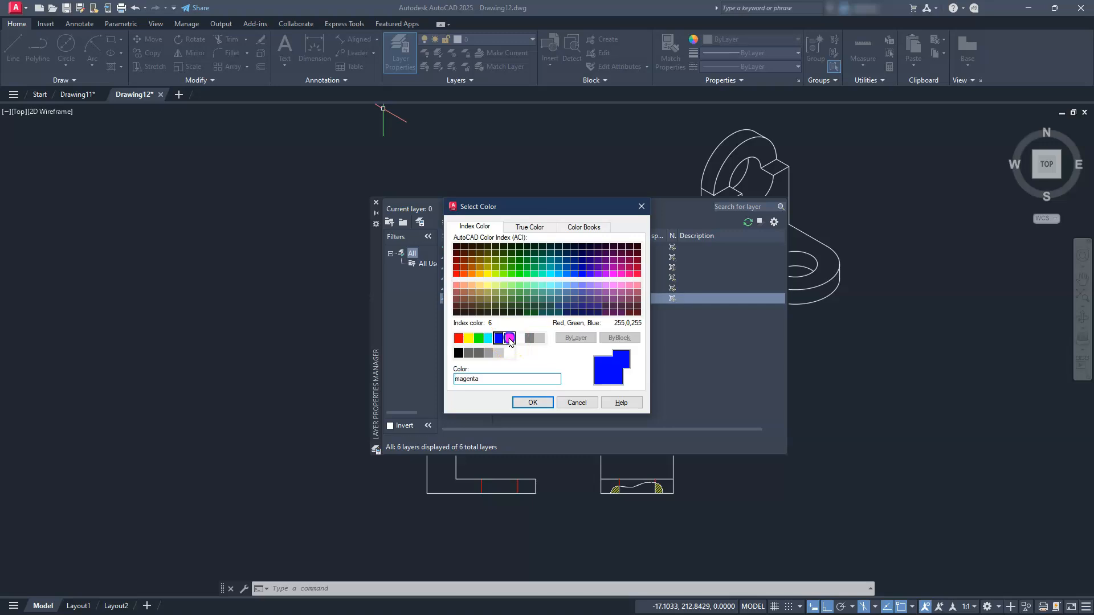
click(520, 399)
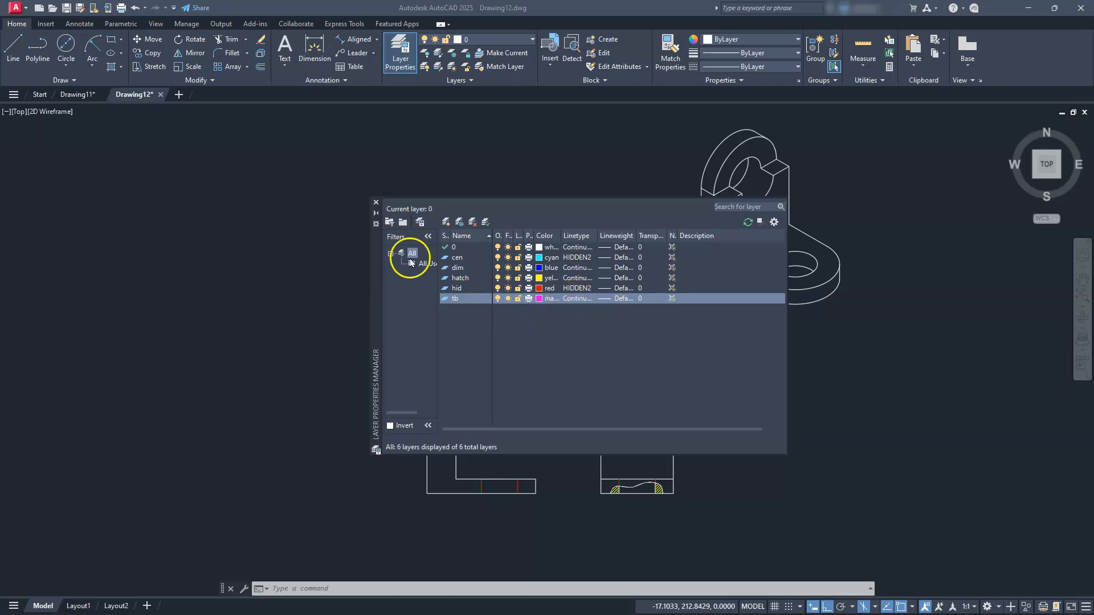
click(376, 203)
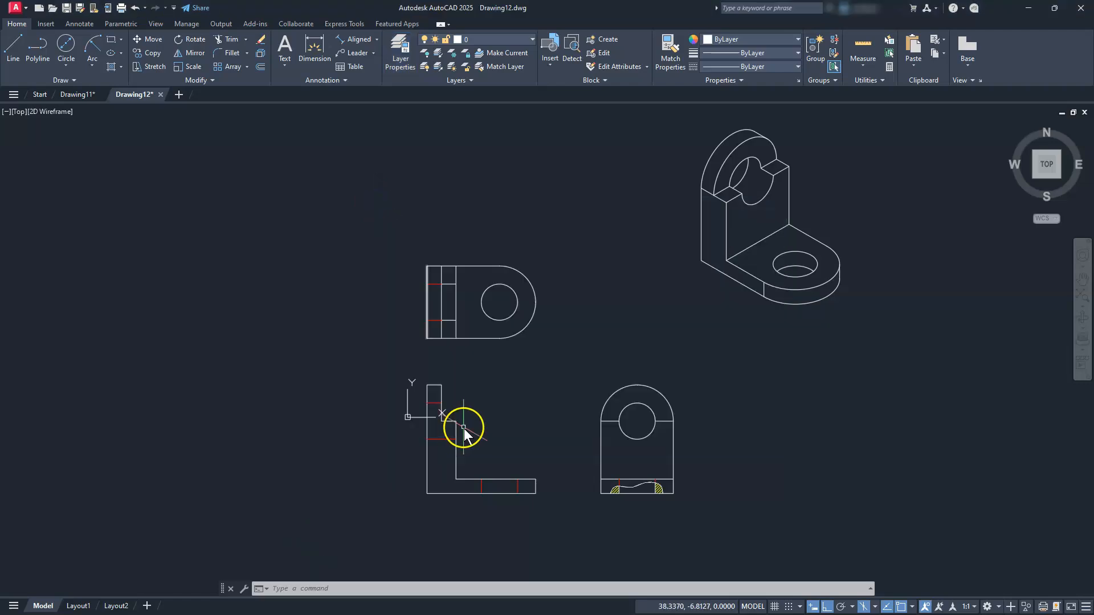
Turn off Isodraft for orthographic drafting and pan across the orthographic and isometric views
scroll(463, 433, up, 2)
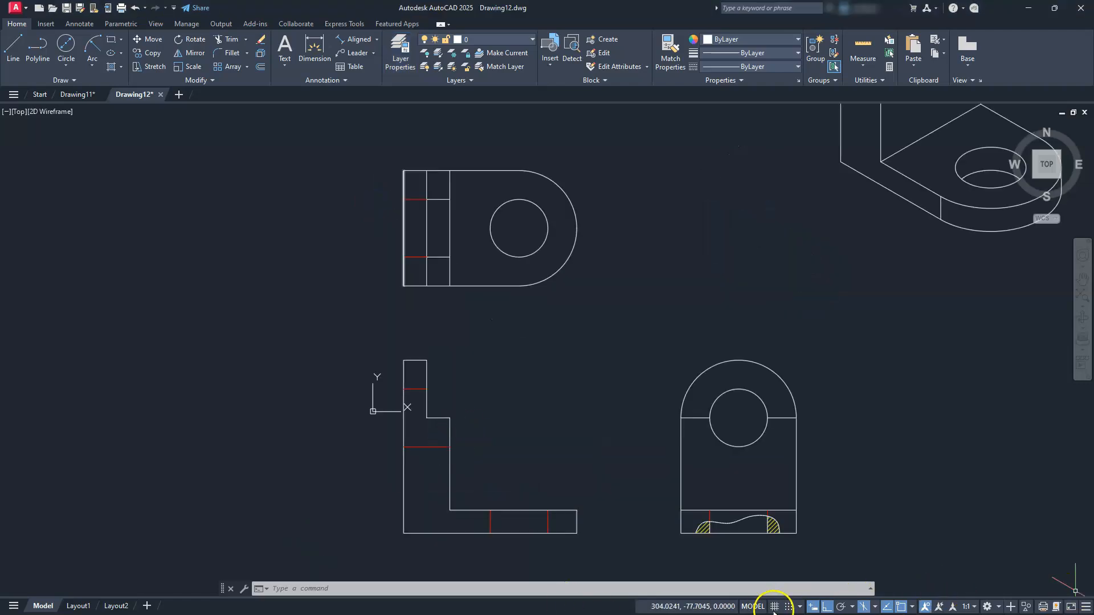
click(864, 606)
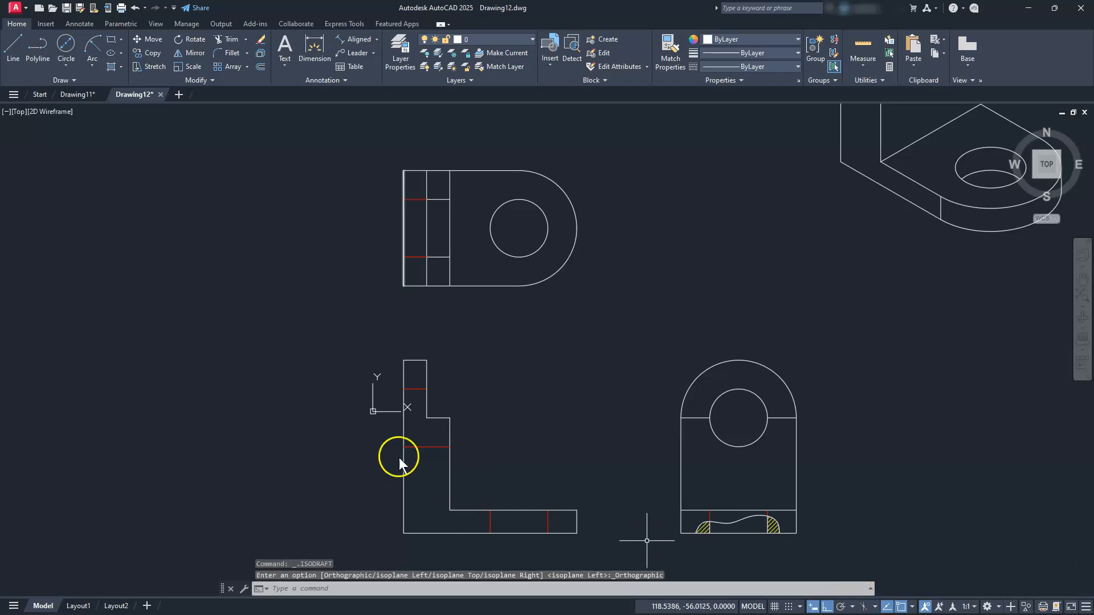
mouse_move(384, 364)
middle_down()
mouse_move(732, 394)
mouse_move(637, 391)
mouse_move(572, 370)
middle_up()
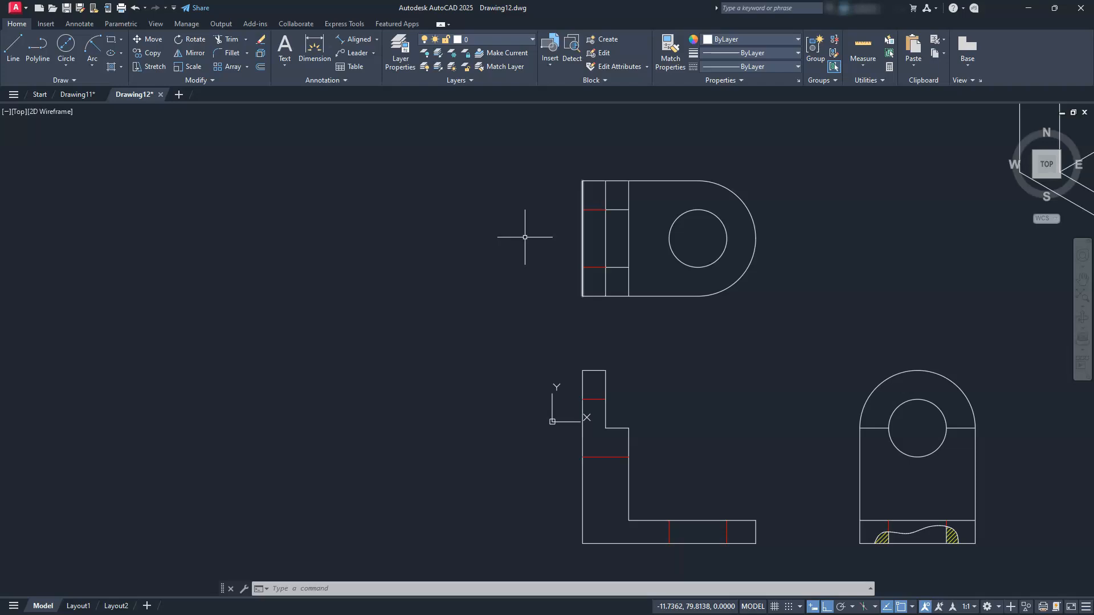
mouse_move(579, 344)
middle_down()
mouse_move(330, 303)
mouse_move(346, 337)
middle_up()
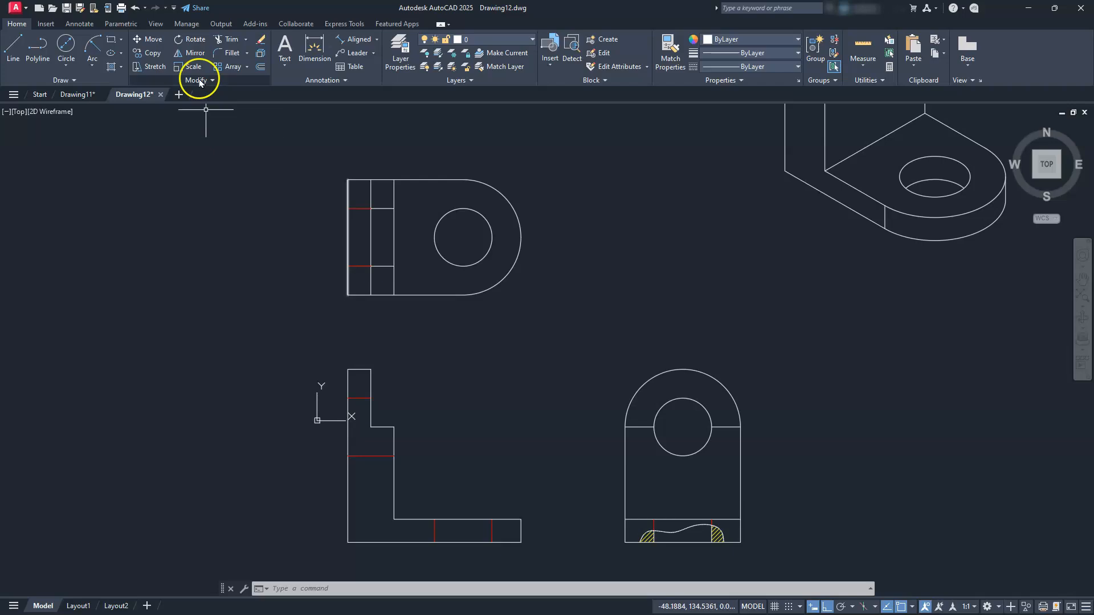
click(112, 41)
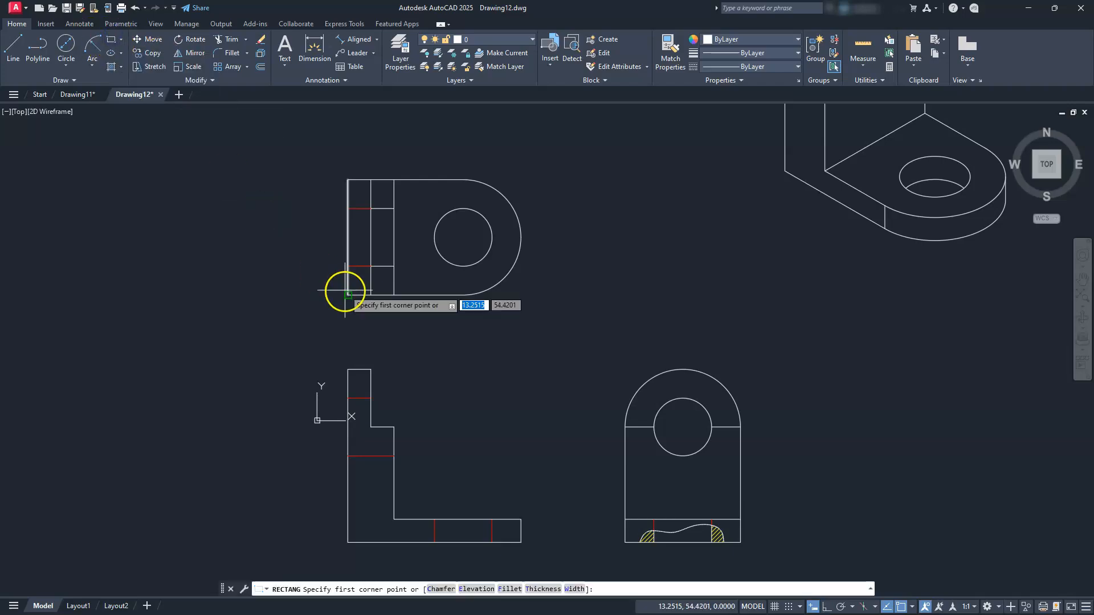
text(0)
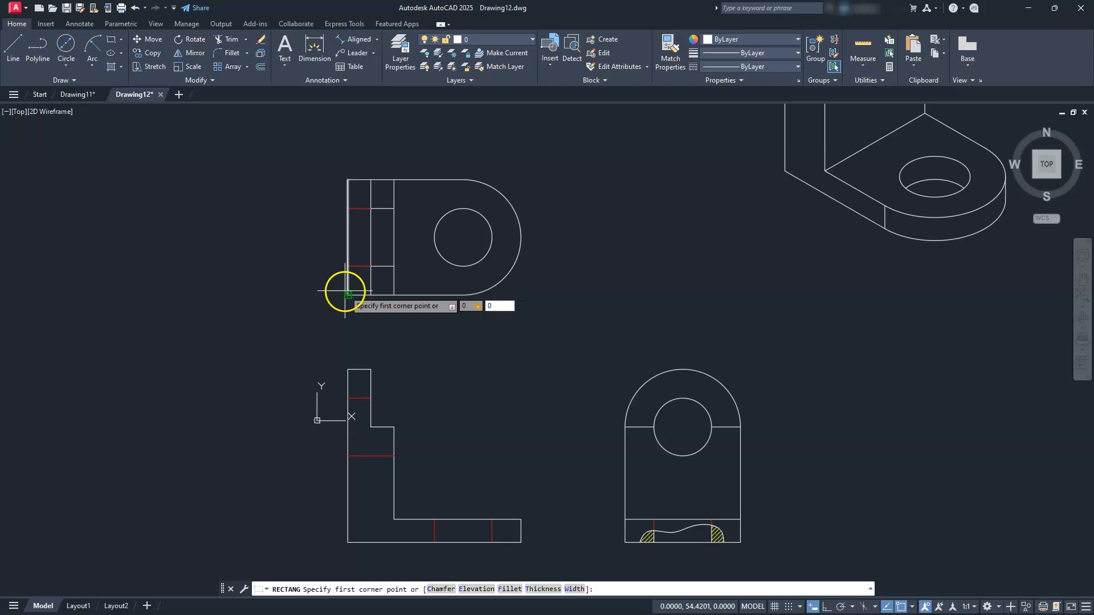
text(,0)
key(Return)
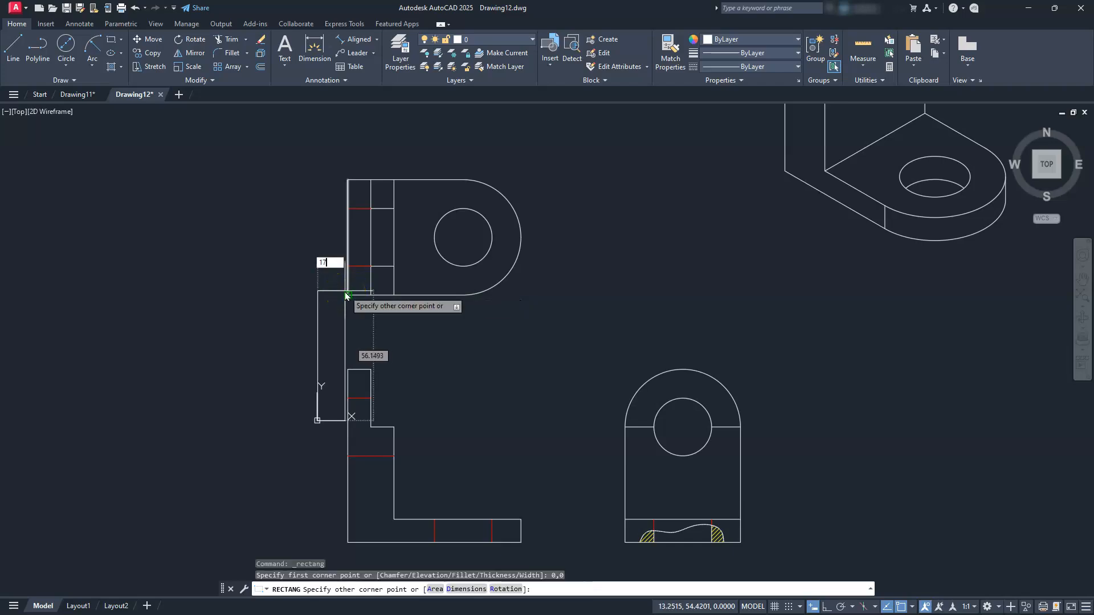
text(@17,11)
key(Return)
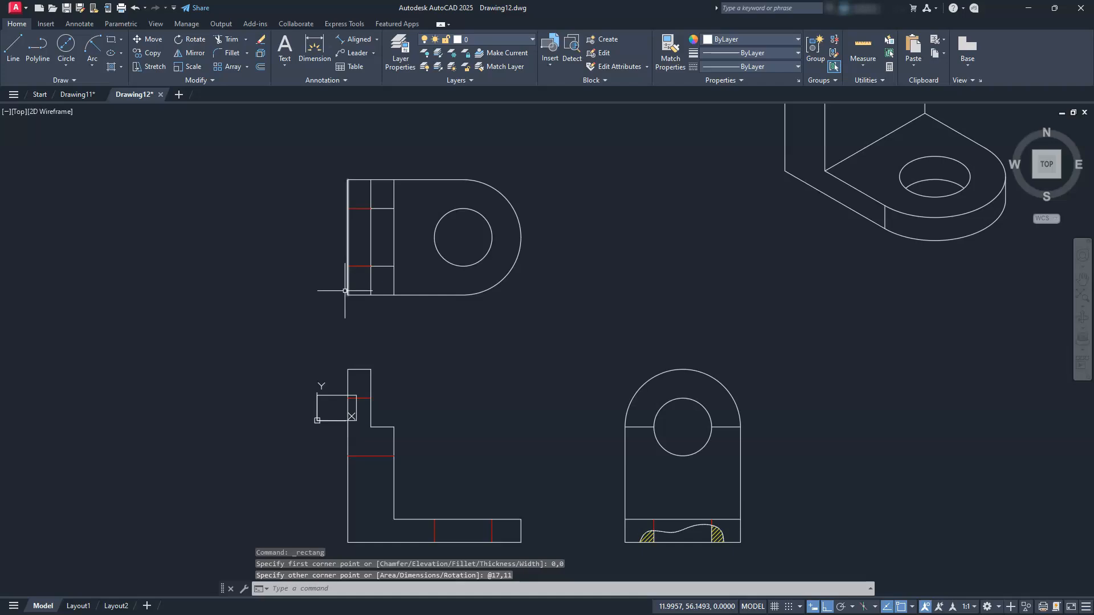
scroll(313, 391, up, 8)
mouse_move(401, 447)
middle_down()
mouse_move(625, 271)
mouse_move(605, 246)
mouse_move(548, 225)
middle_up()
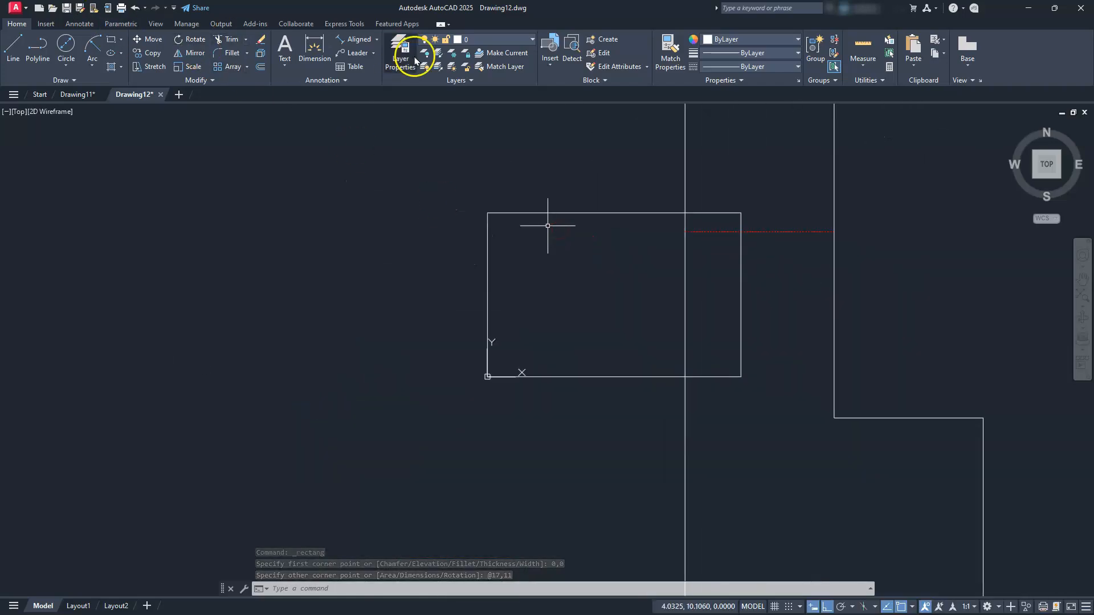
Offset the 17 by 11 rectangle .25 inward
click(259, 67)
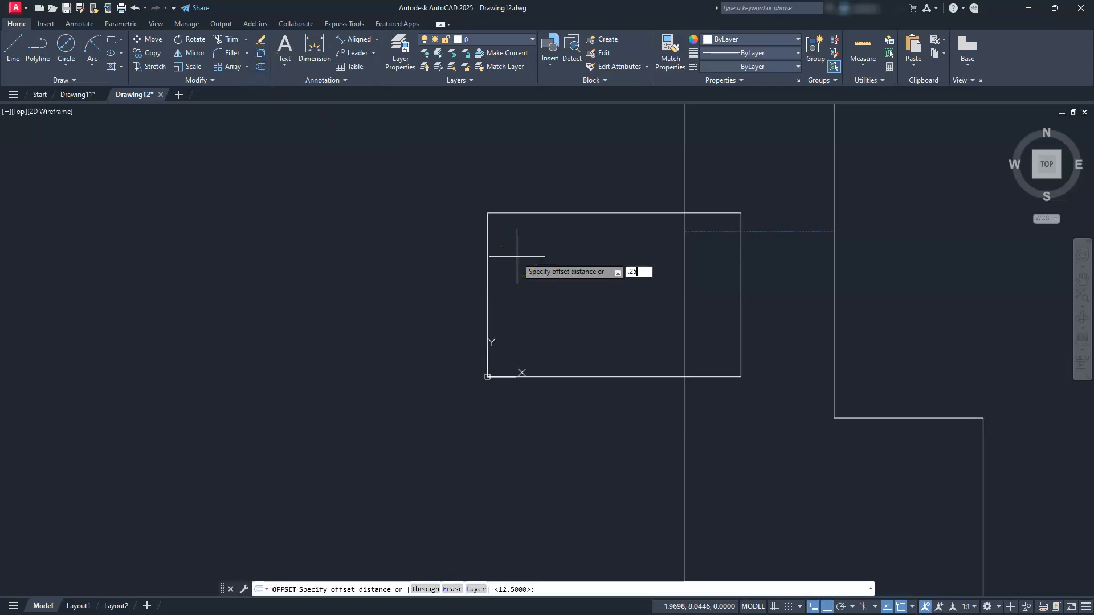
key(Return)
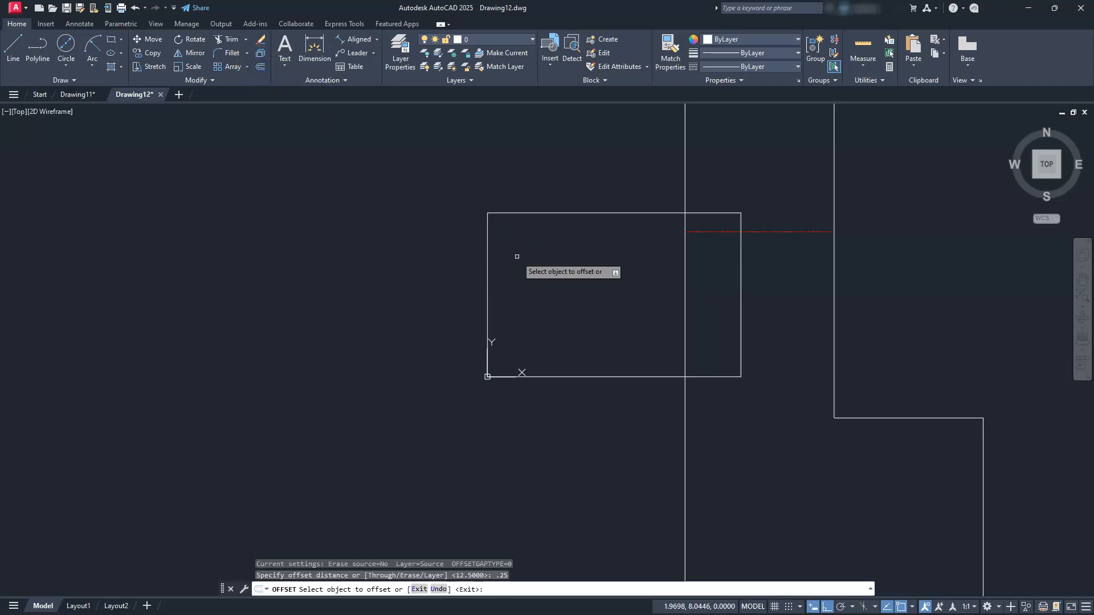
click(542, 215)
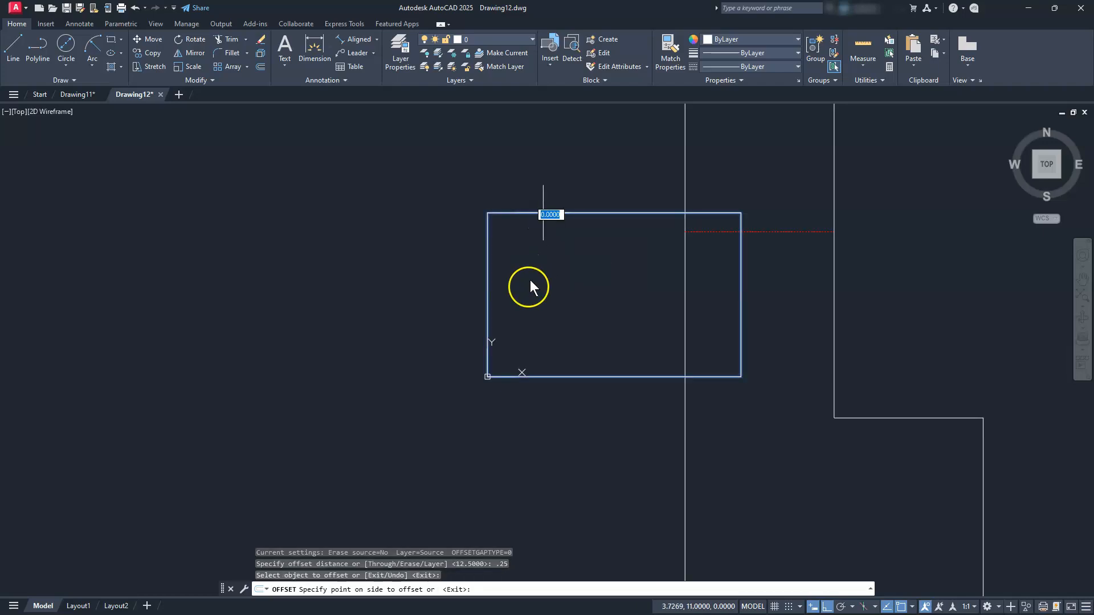
click(610, 295)
scroll(646, 240, up, 2)
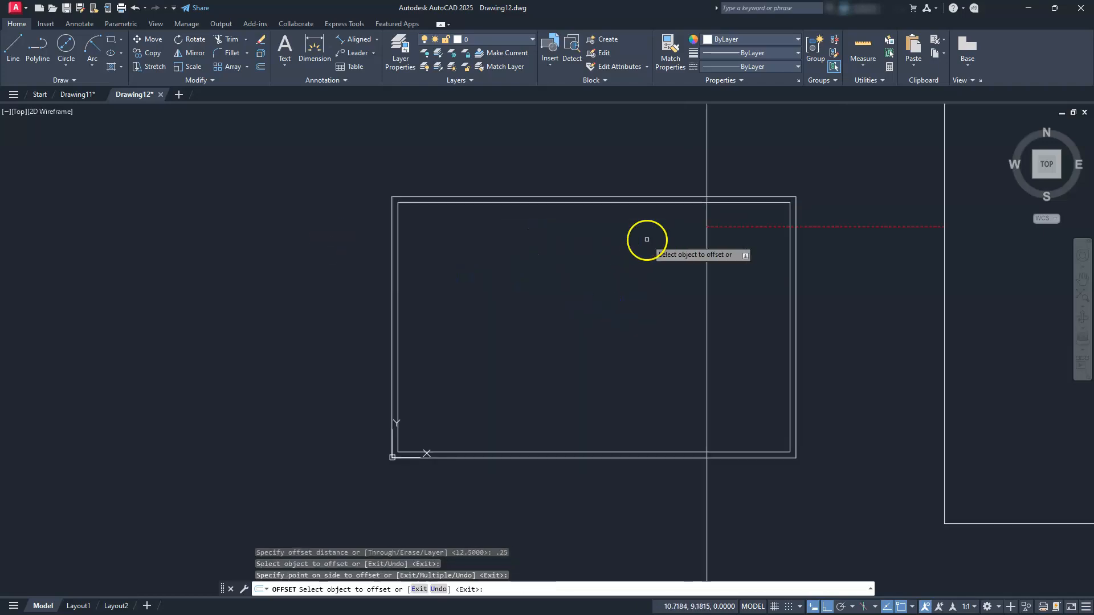
key(Escape)
key(Escape)
Move both rectangles onto the tb layer and select them again
click(476, 230)
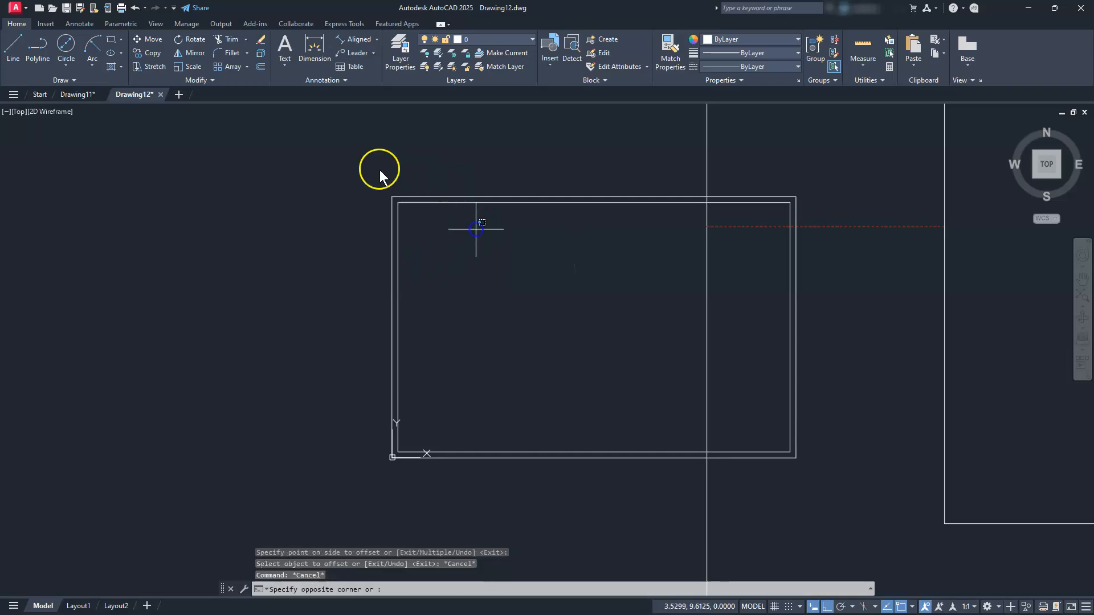
click(364, 175)
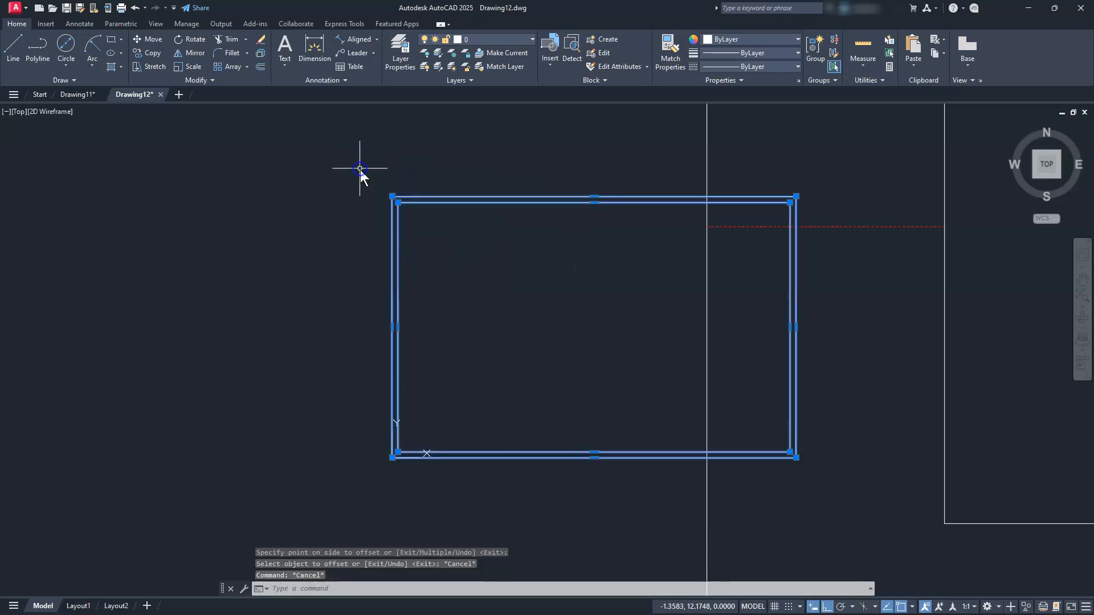
click(524, 43)
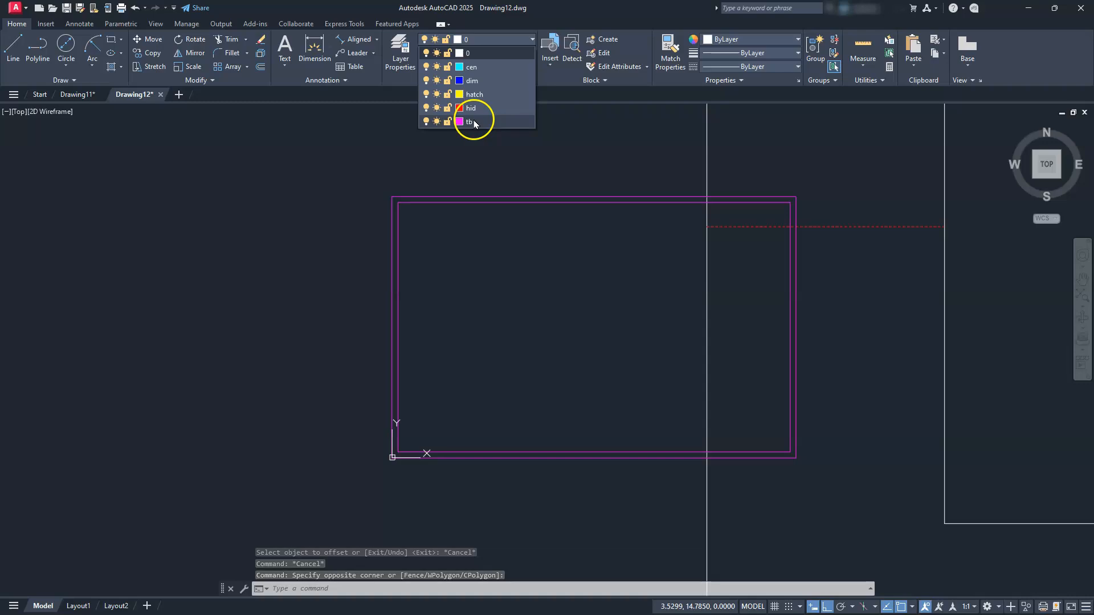
click(474, 123)
key(Escape)
key(Escape)
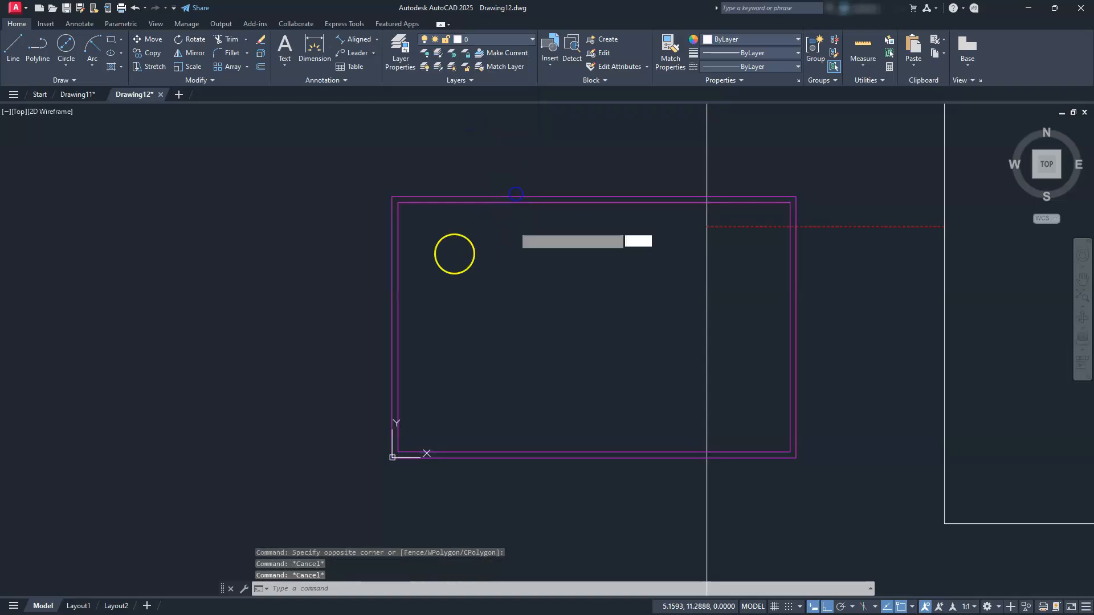
click(515, 191)
click(444, 249)
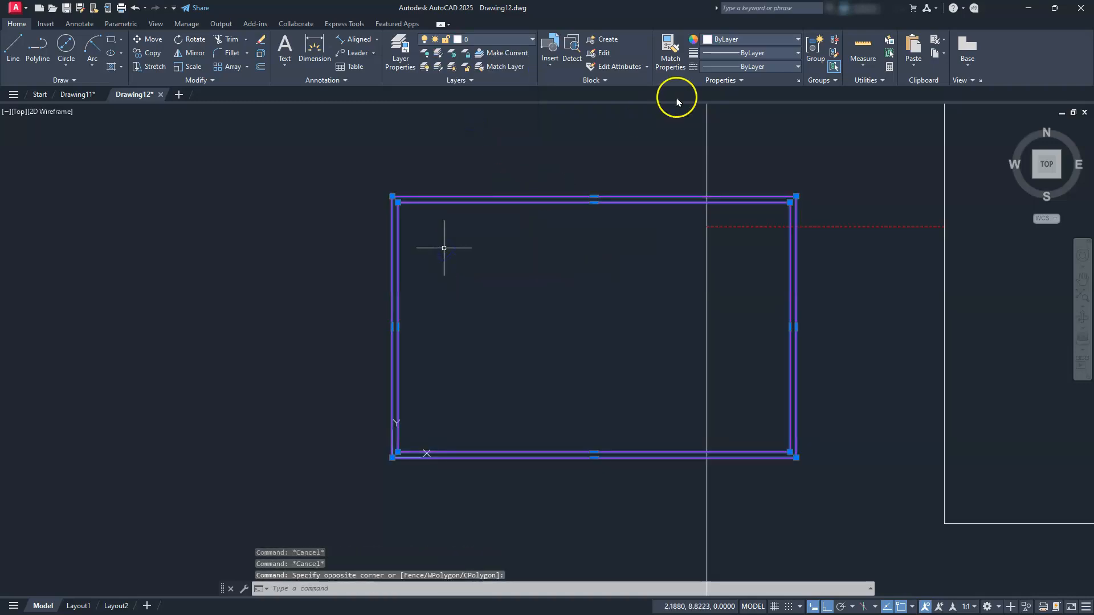
Convert the two border rectangles into a block named tb
click(611, 44)
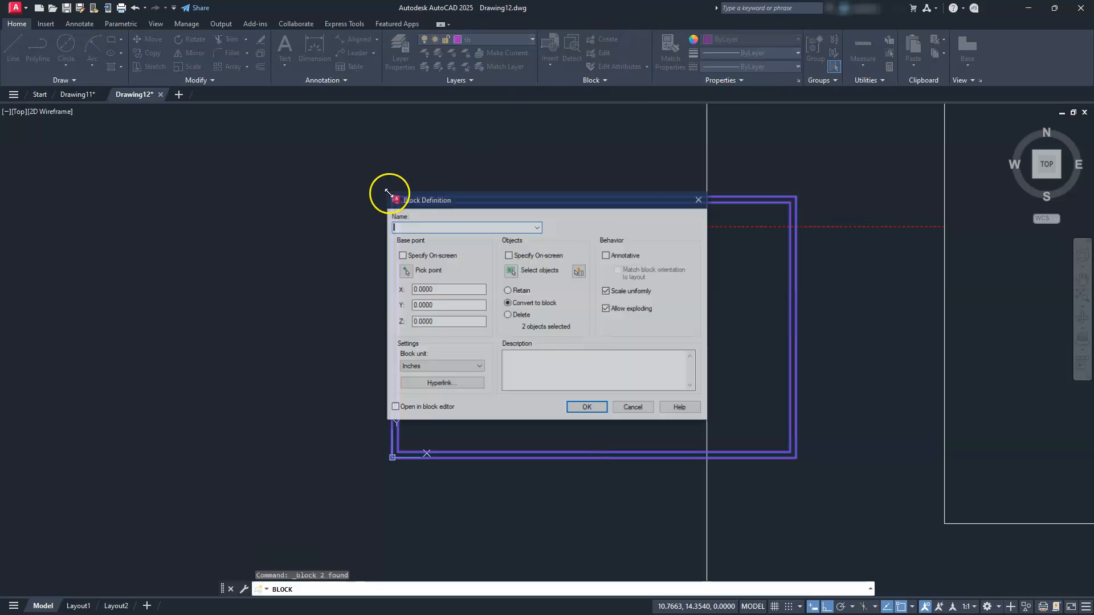
text(tb)
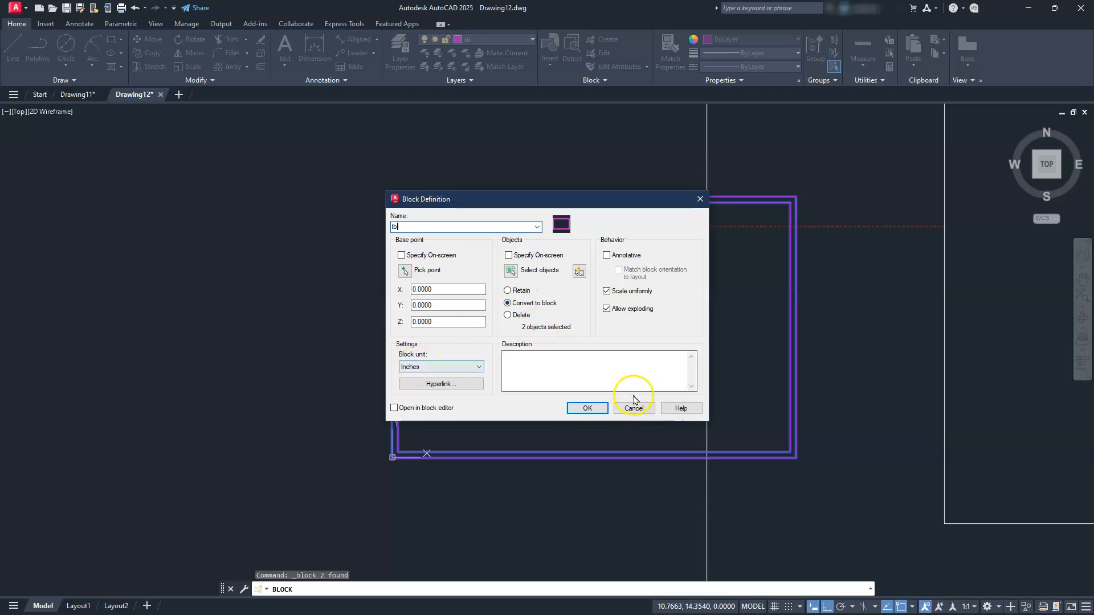
click(586, 407)
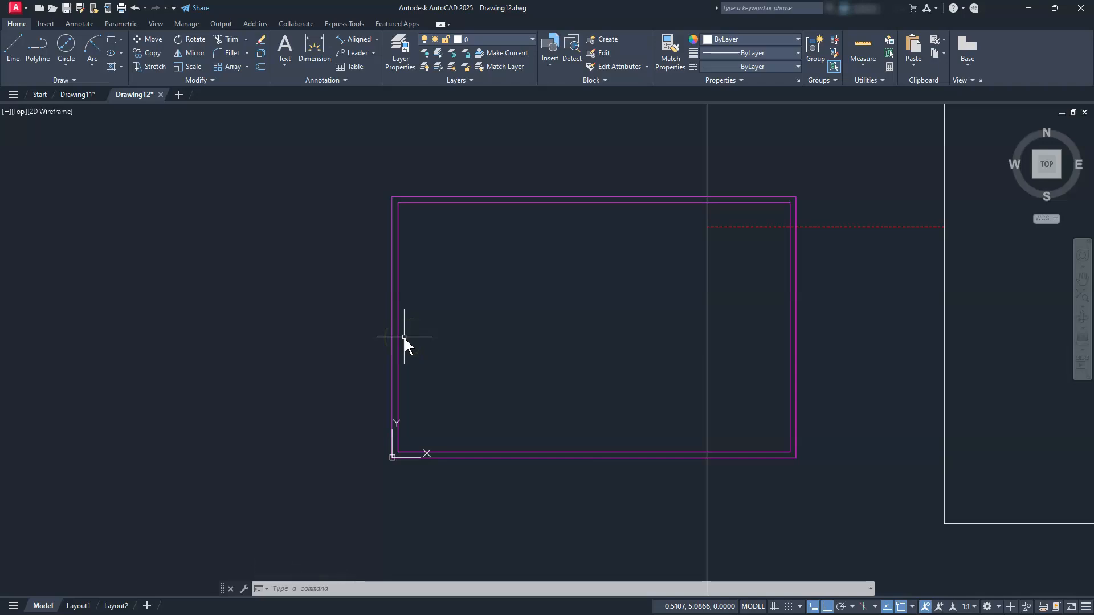
scroll(405, 338, down, 3)
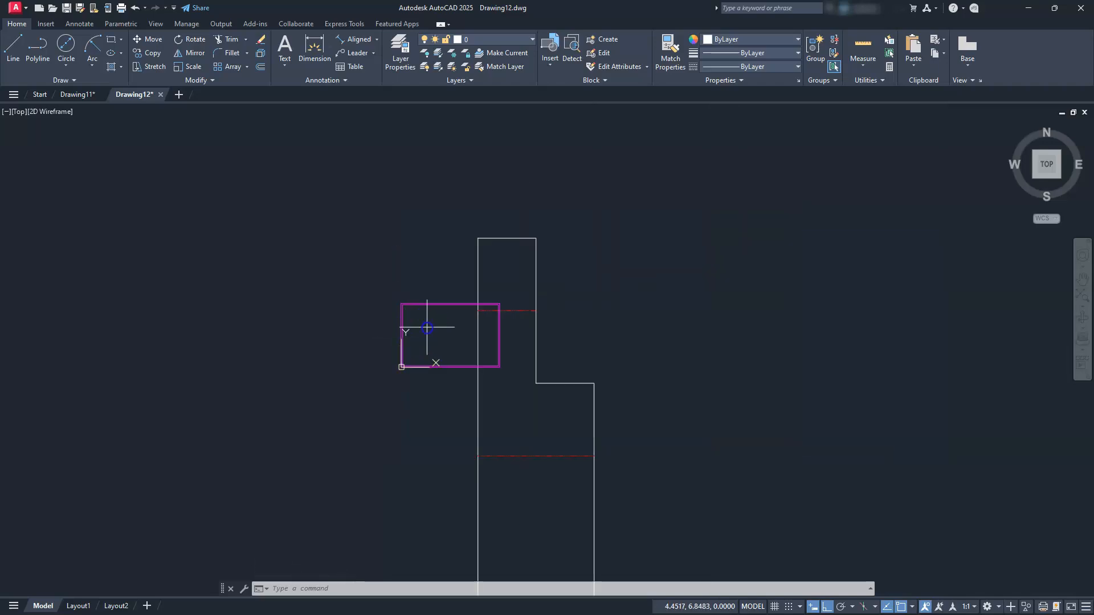
Select the tb border block and show its Properties palette
click(424, 325)
click(356, 319)
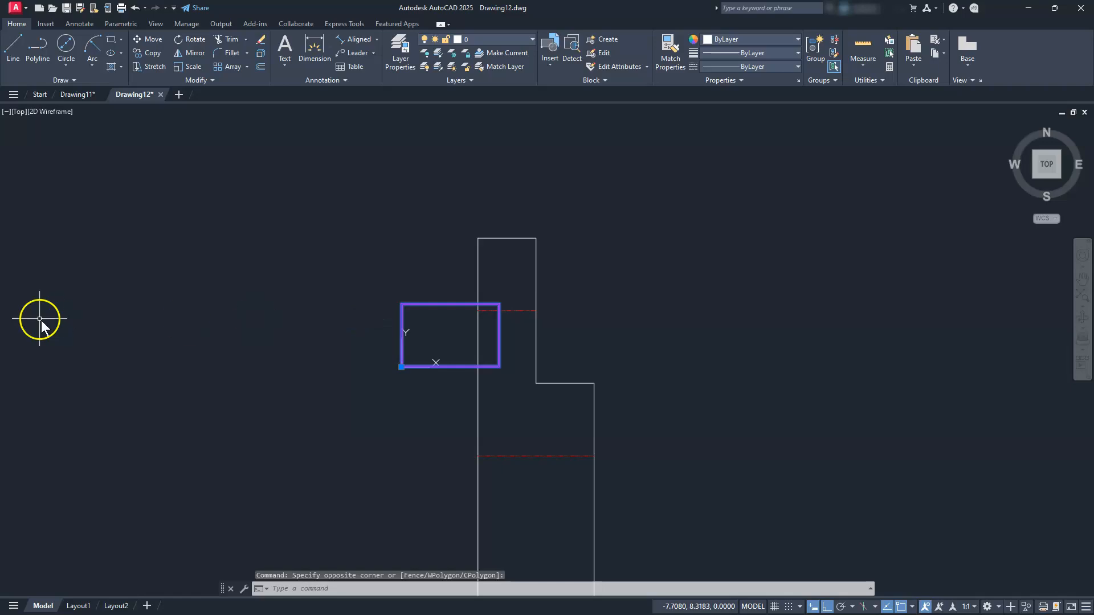
right_click(461, 369)
click(500, 354)
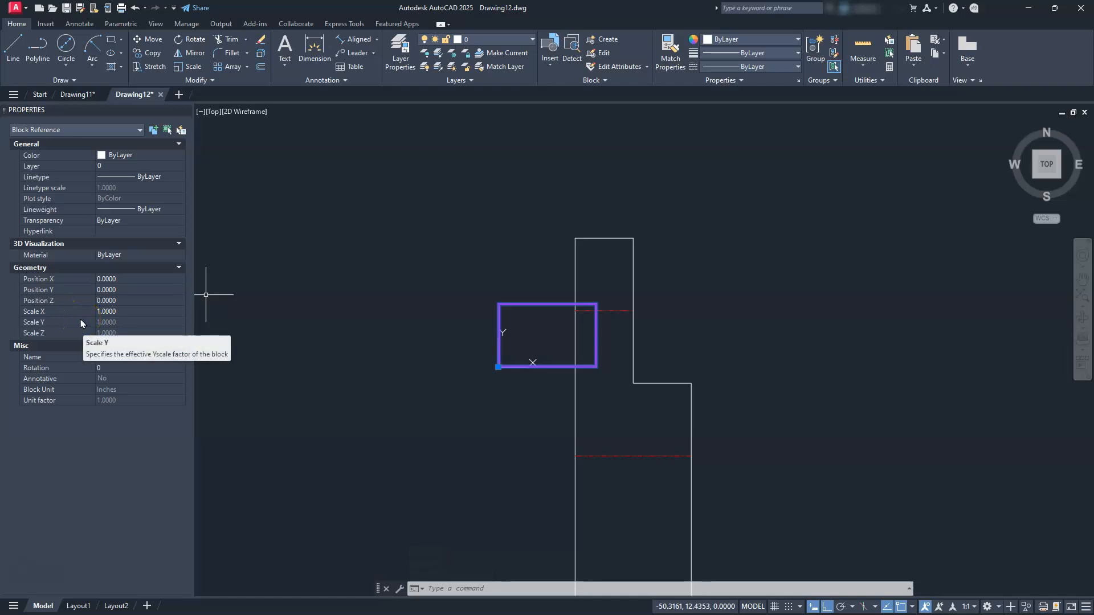
Set the border block's X scale to 12
click(114, 311)
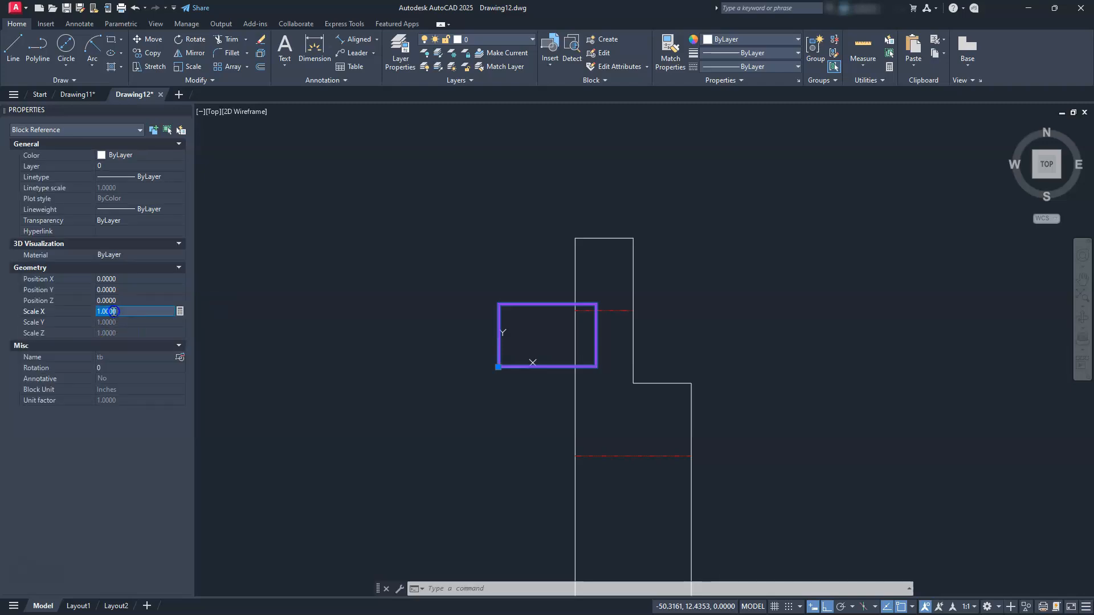
scroll(786, 347, down, 4)
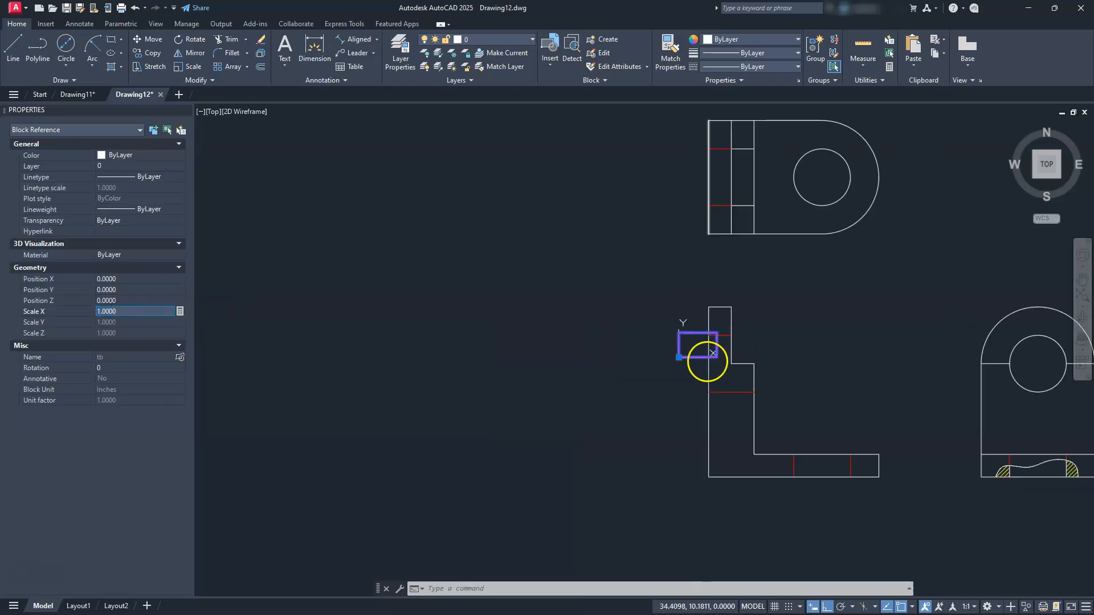
mouse_move(757, 353)
middle_down()
mouse_move(709, 362)
mouse_move(485, 348)
middle_up()
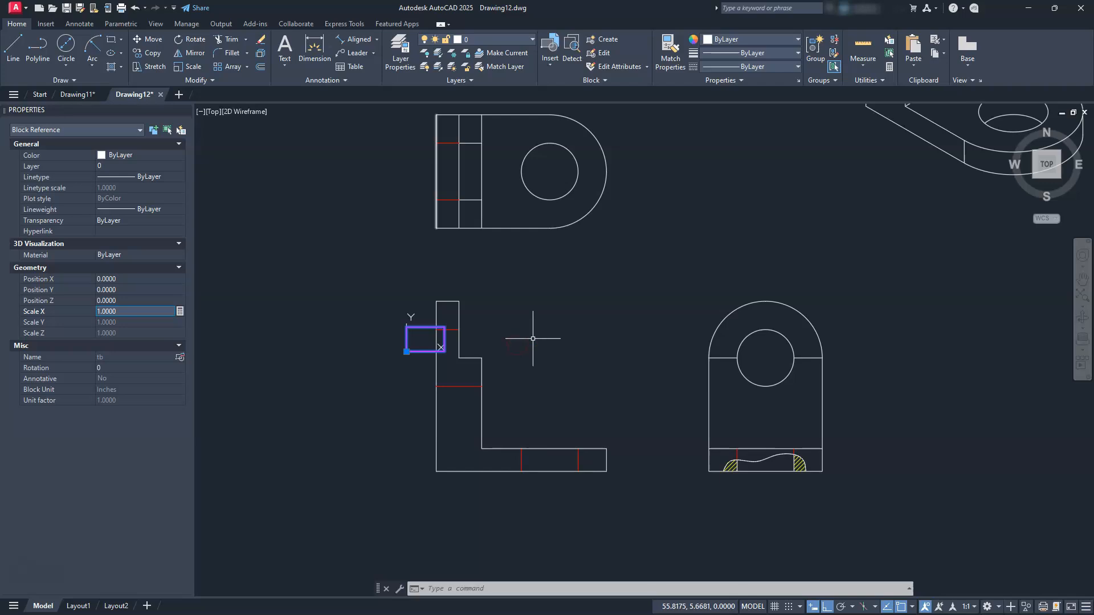
click(142, 313)
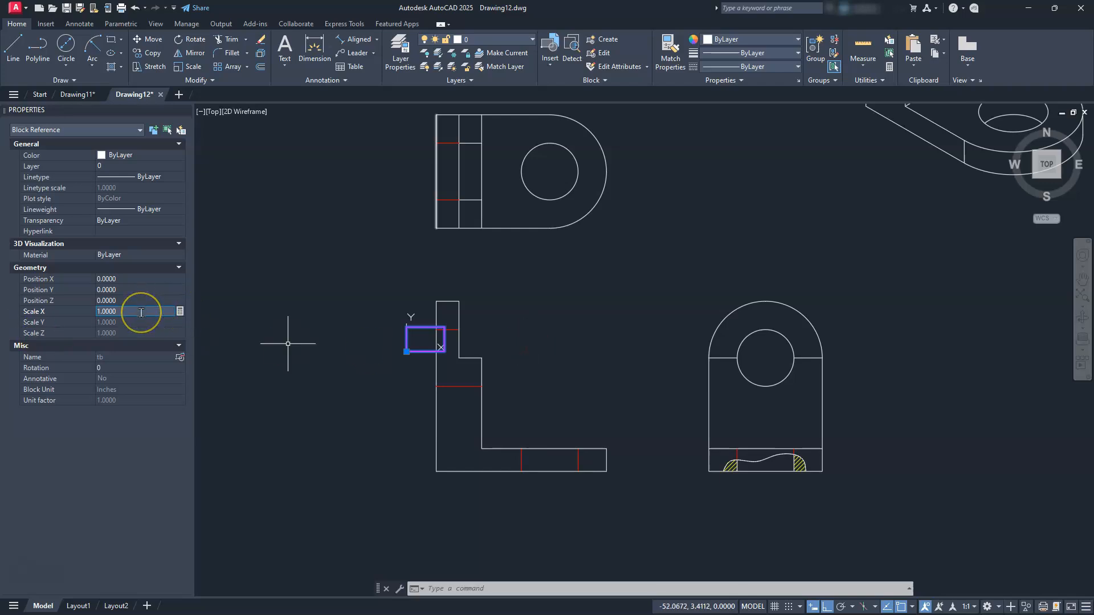
text(12)
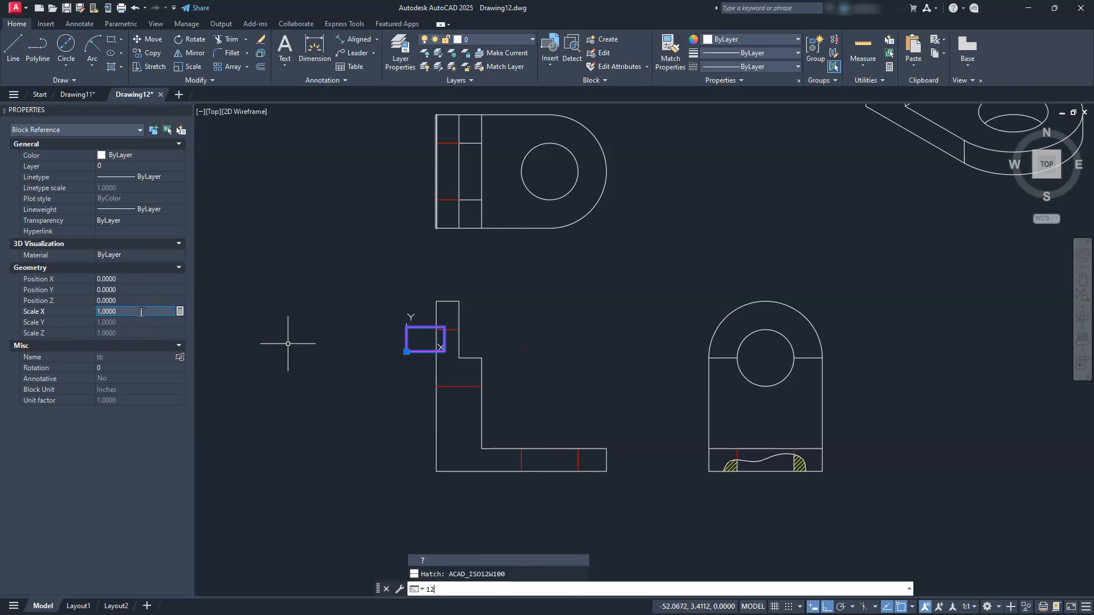
key(BackSpace)
key(BackSpace)
click(110, 313)
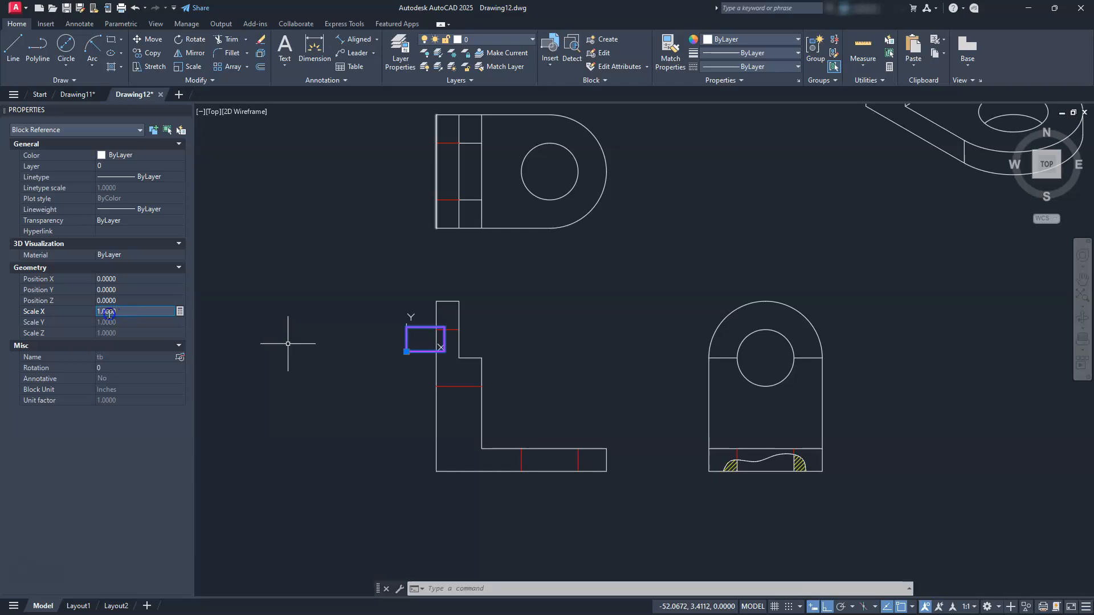
text(12)
key(Return)
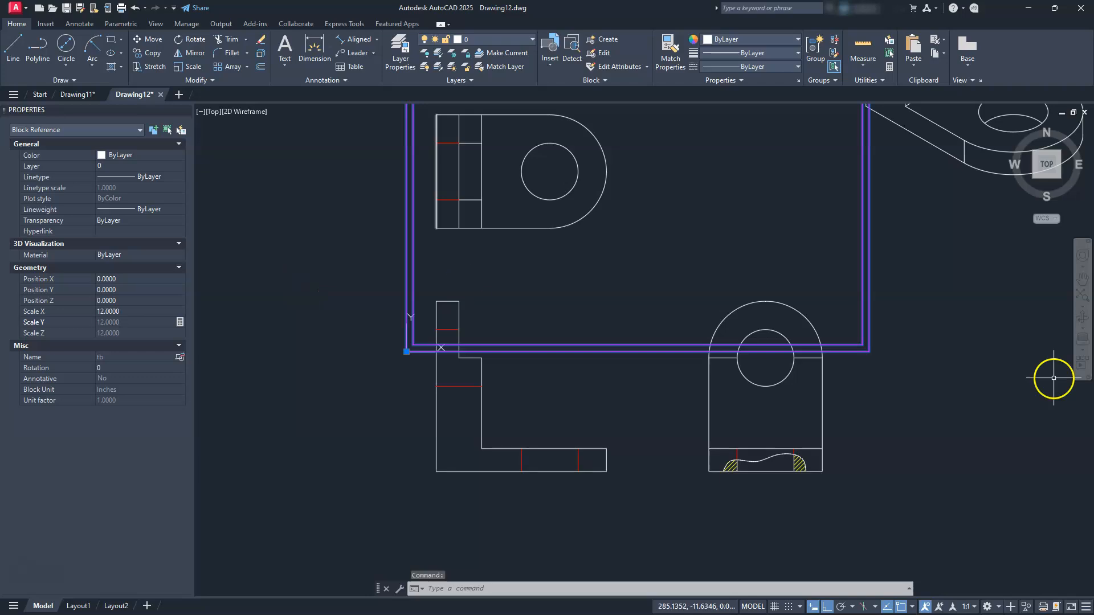
Change the border block's scale to 20.0000 so it frames all the views
scroll(1002, 371, down, 2)
mouse_move(646, 351)
middle_down()
mouse_move(615, 391)
mouse_move(548, 427)
middle_up()
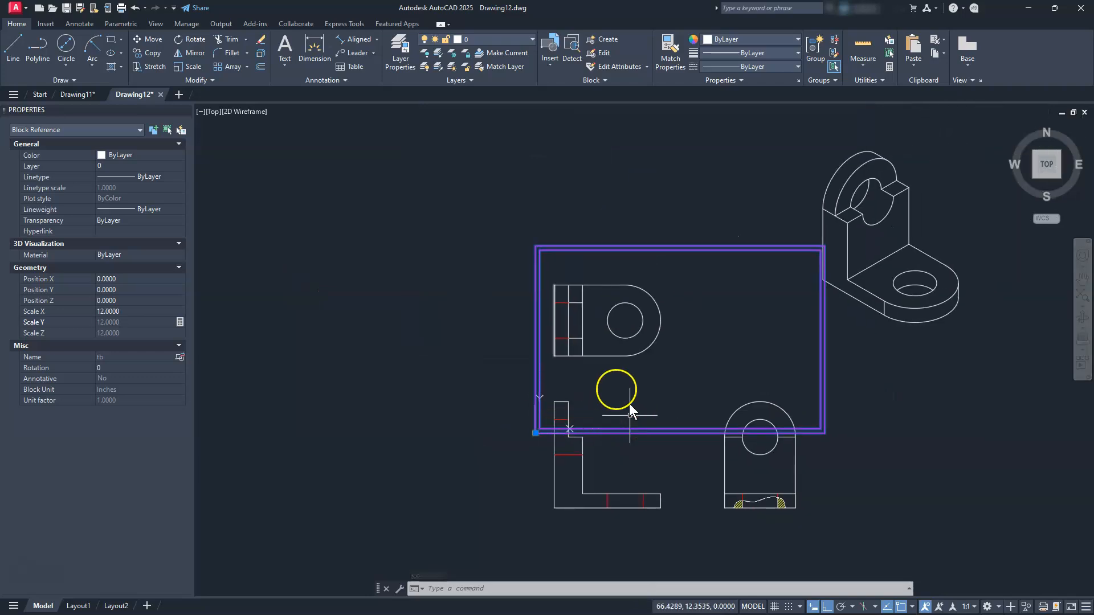
click(146, 311)
text(20.0000)
key(Return)
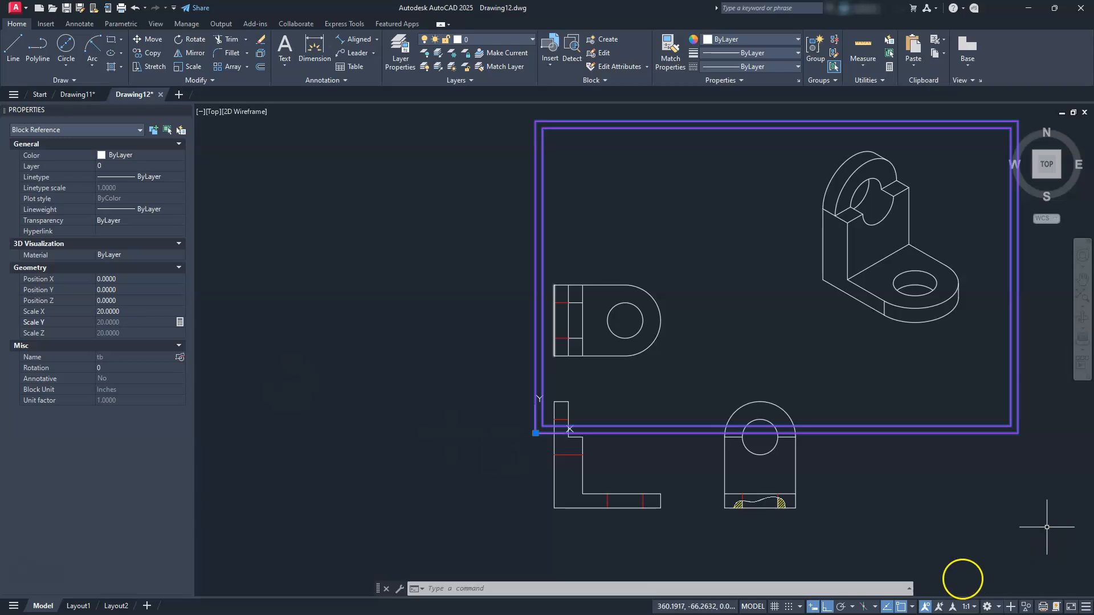
Browse the status-bar annotation scale list twice without changing it from 1:1
click(979, 608)
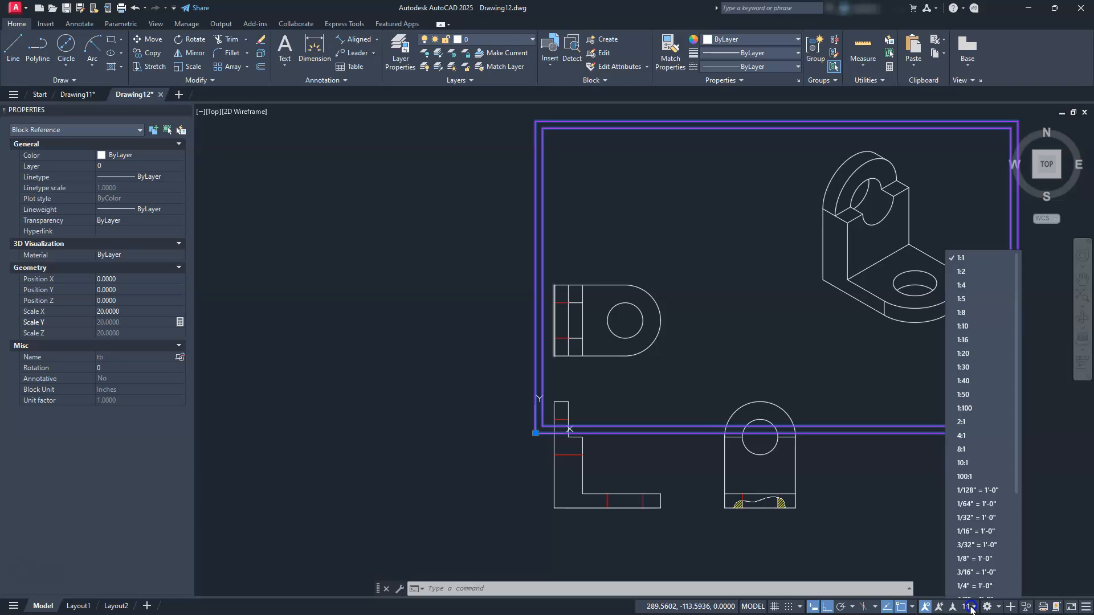
scroll(961, 450, down, 2)
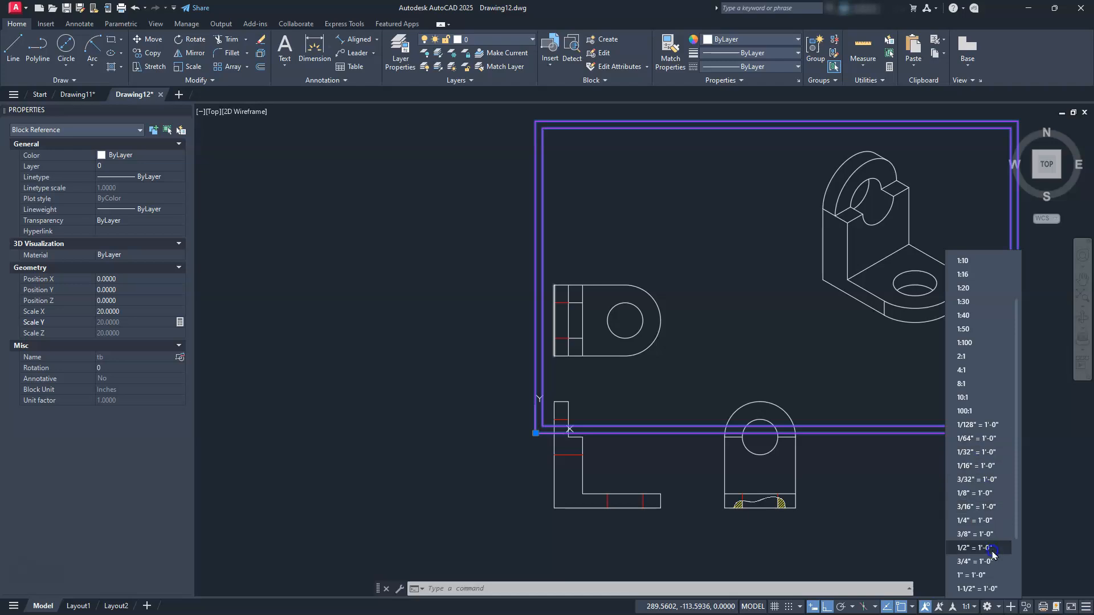
click(590, 606)
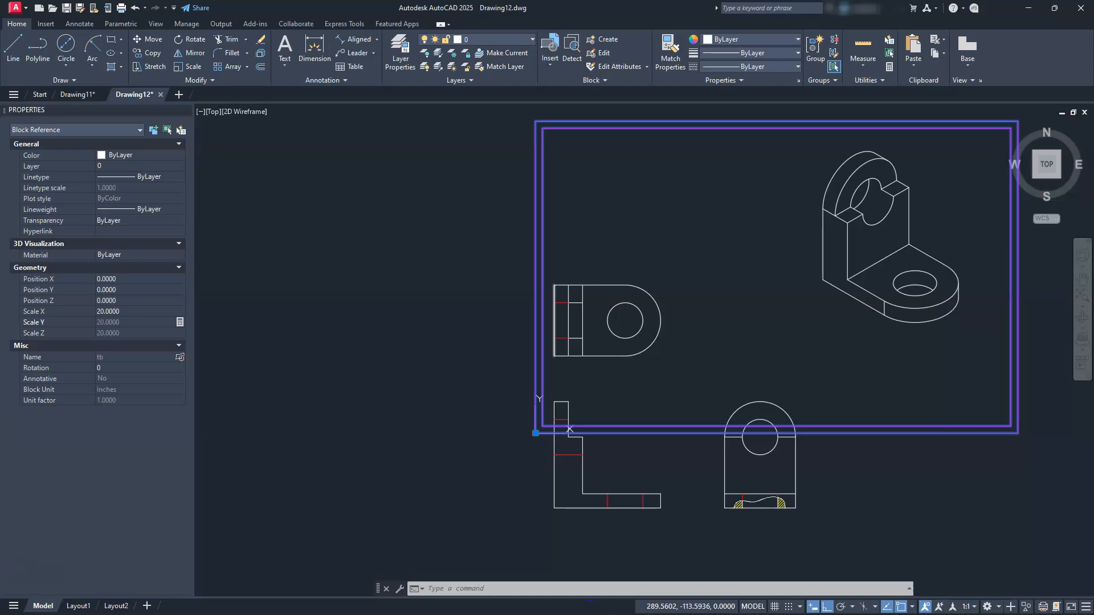
click(975, 608)
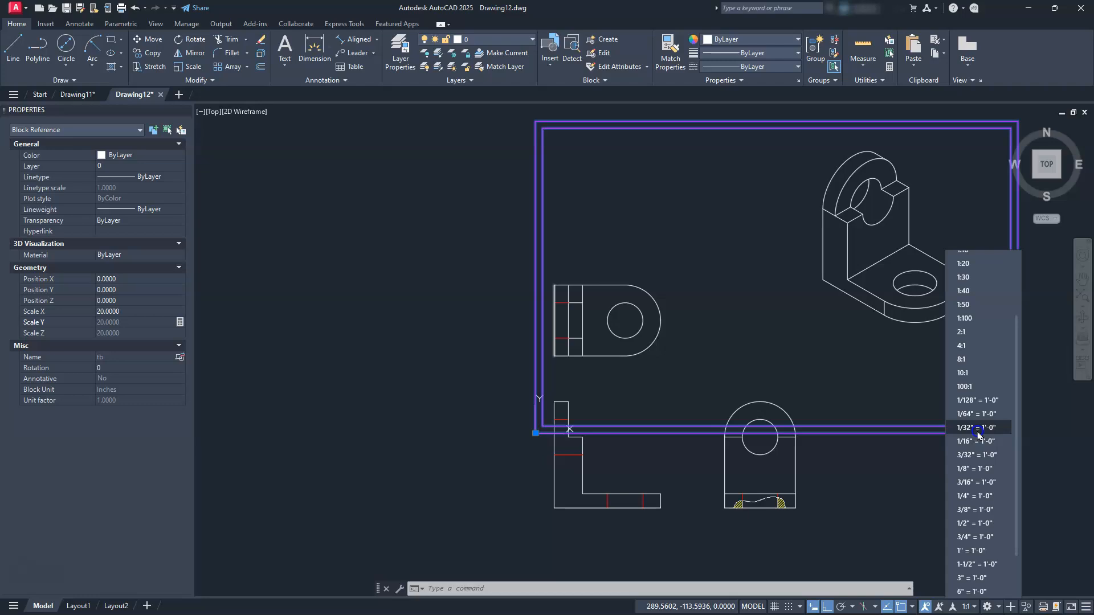
scroll(983, 342, up, 3)
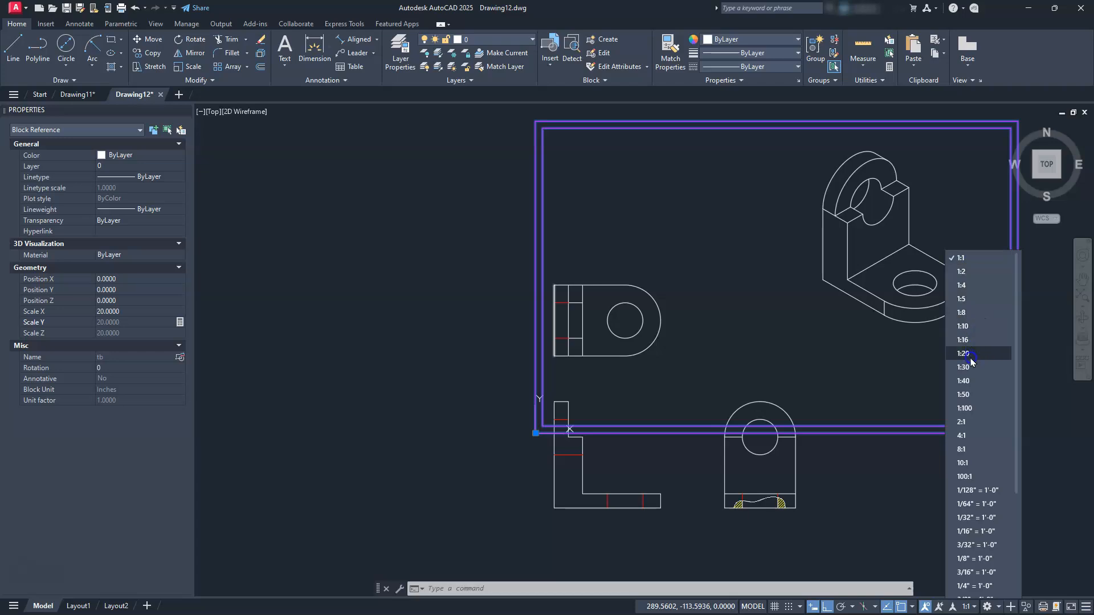
scroll(980, 467, down, 4)
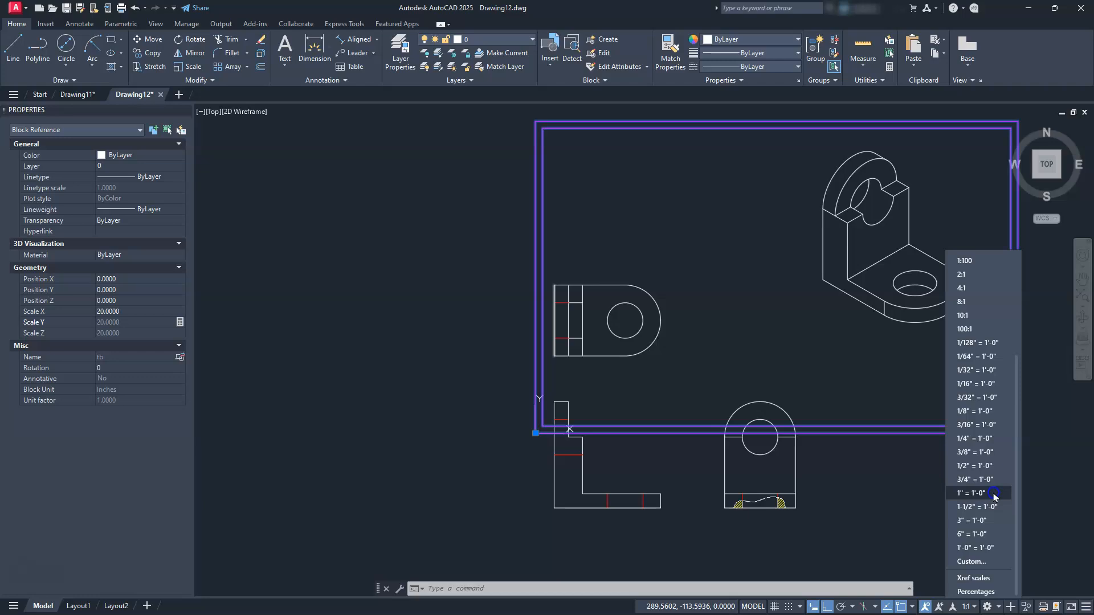
scroll(952, 451, up, 4)
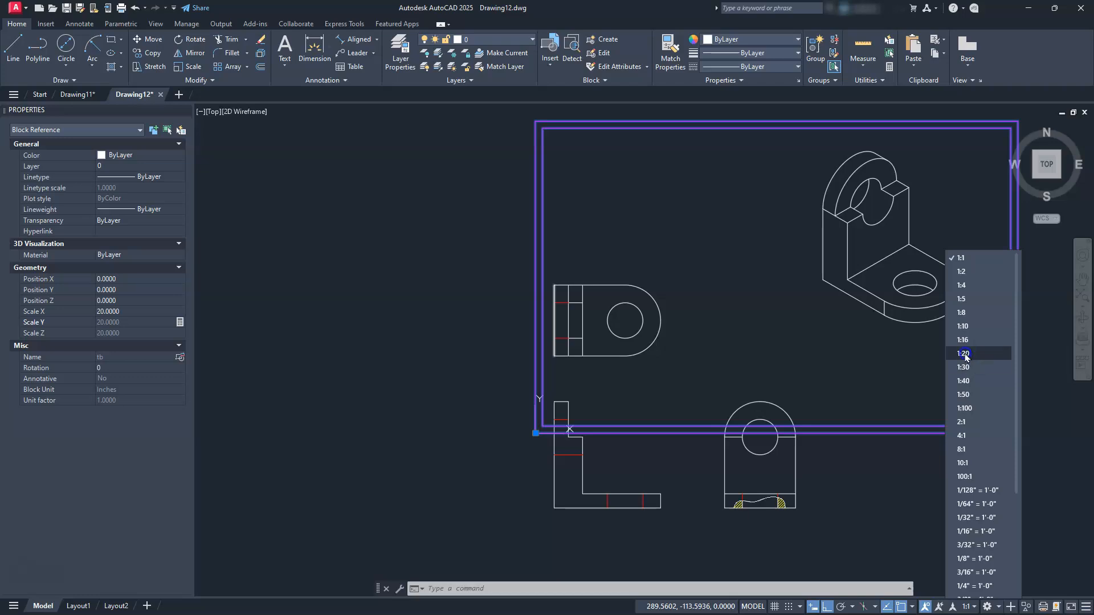
scroll(1007, 427, down, 3)
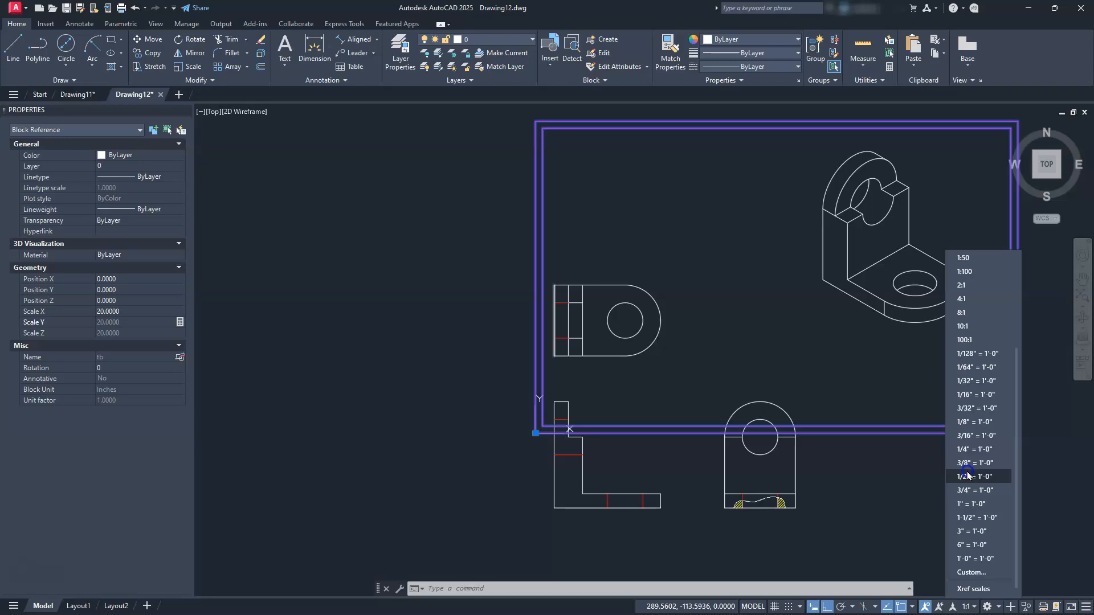
scroll(966, 475, up, 3)
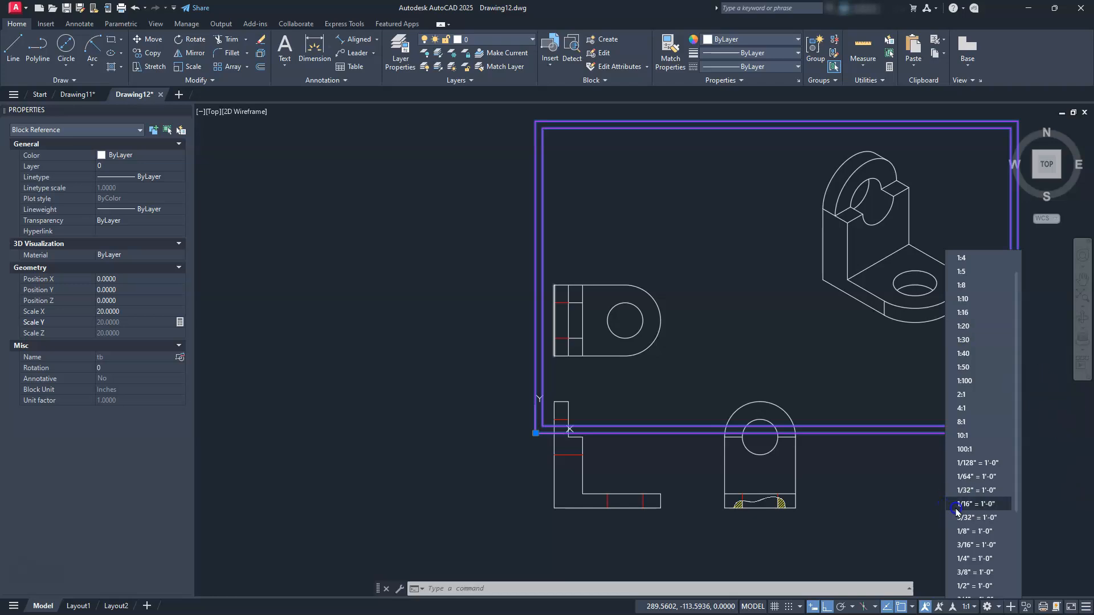
scroll(958, 513, down, 2)
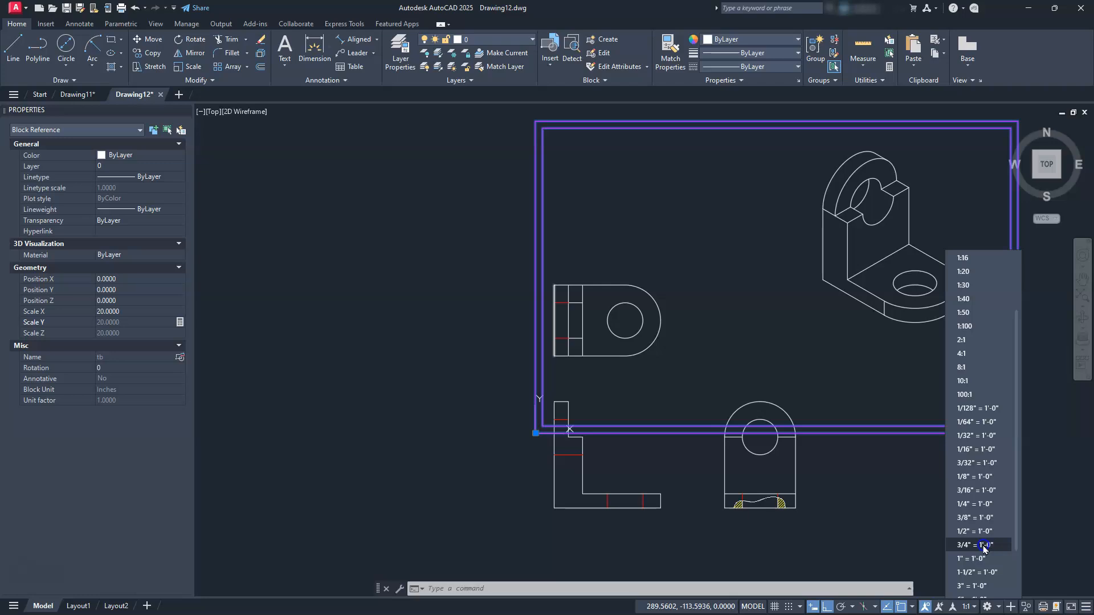
click(757, 434)
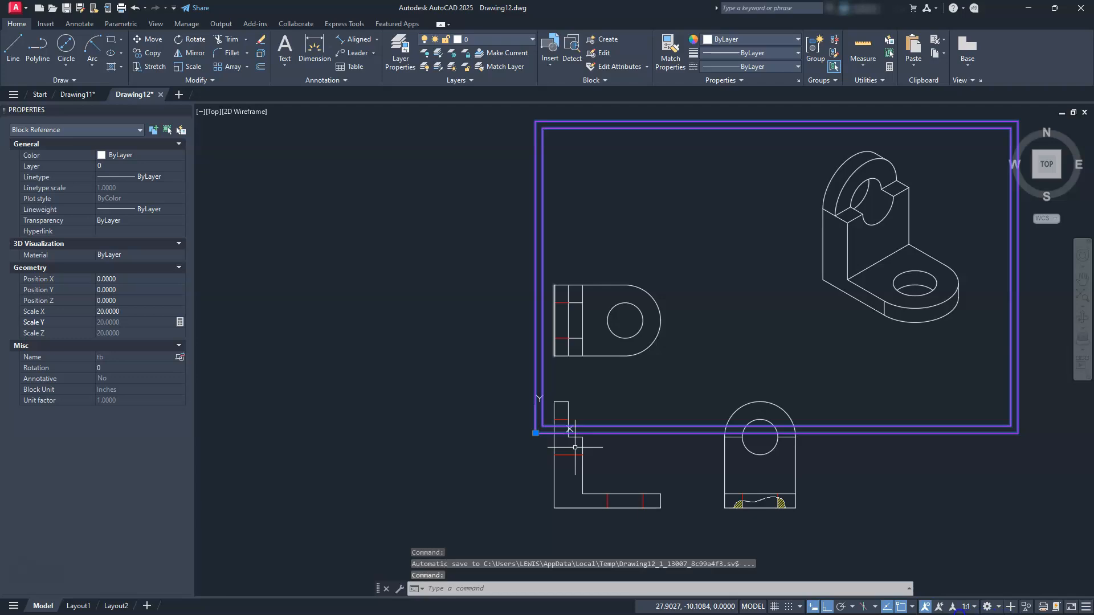
click(968, 607)
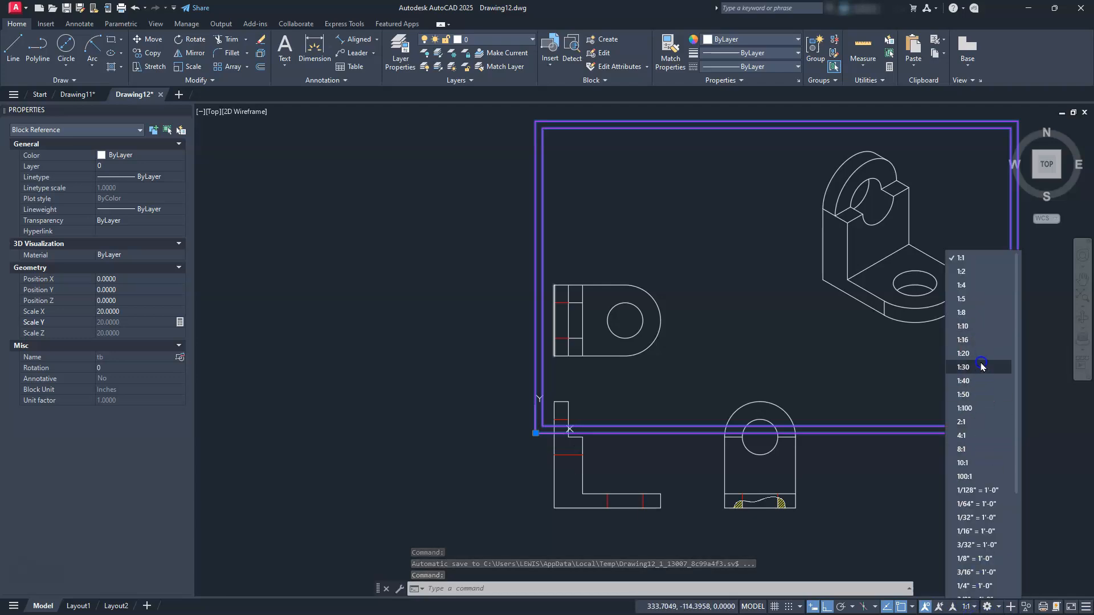
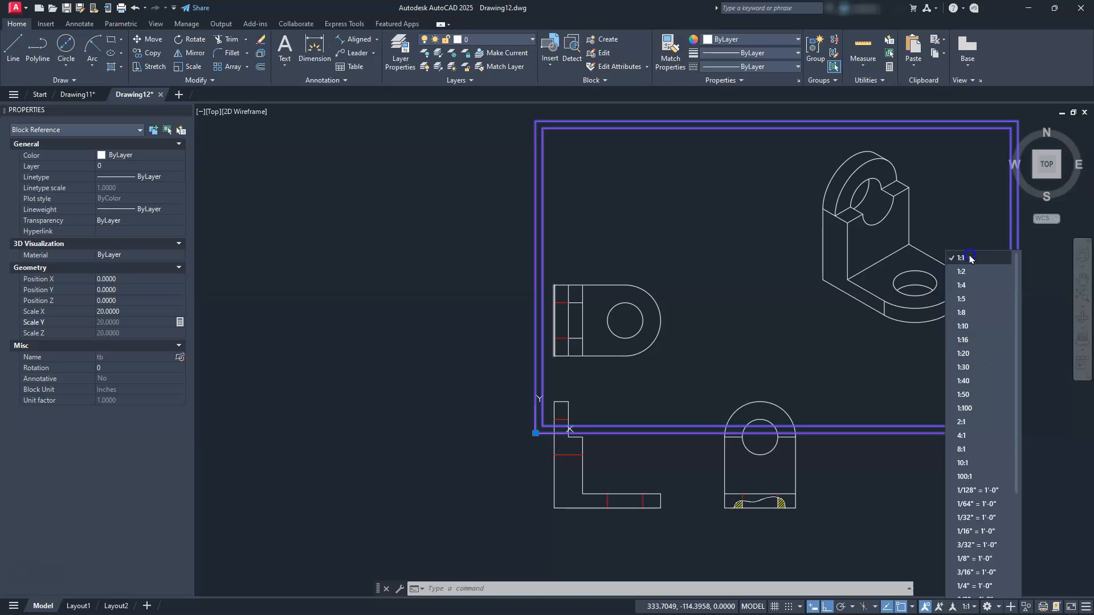
Dismiss the annotation scale list and deselect the inserted title block
key(Escape)
key(Escape)
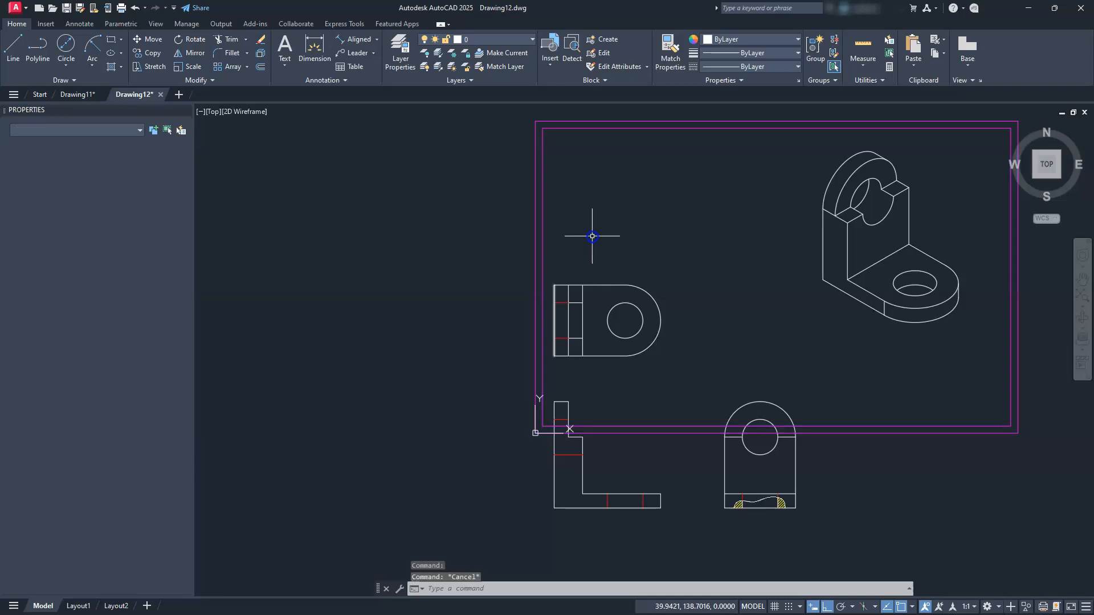
key(Escape)
key(Escape)
Set the global linetype scale (LTS) to 20
mouse_move(870, 375)
middle_down()
mouse_move(714, 380)
mouse_move(751, 392)
middle_up()
text(lt)
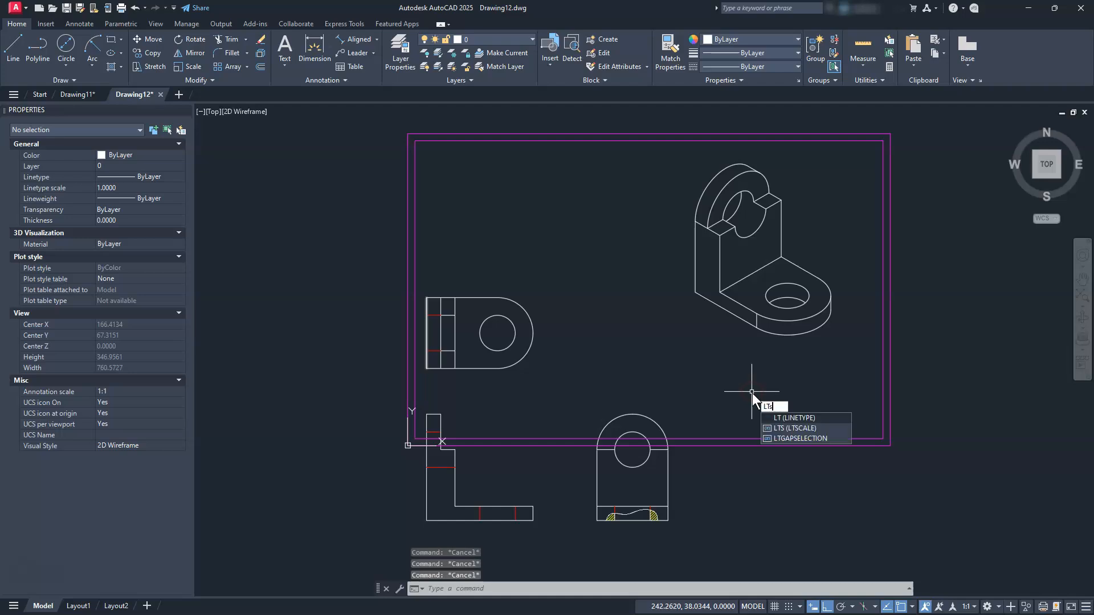
text(s)
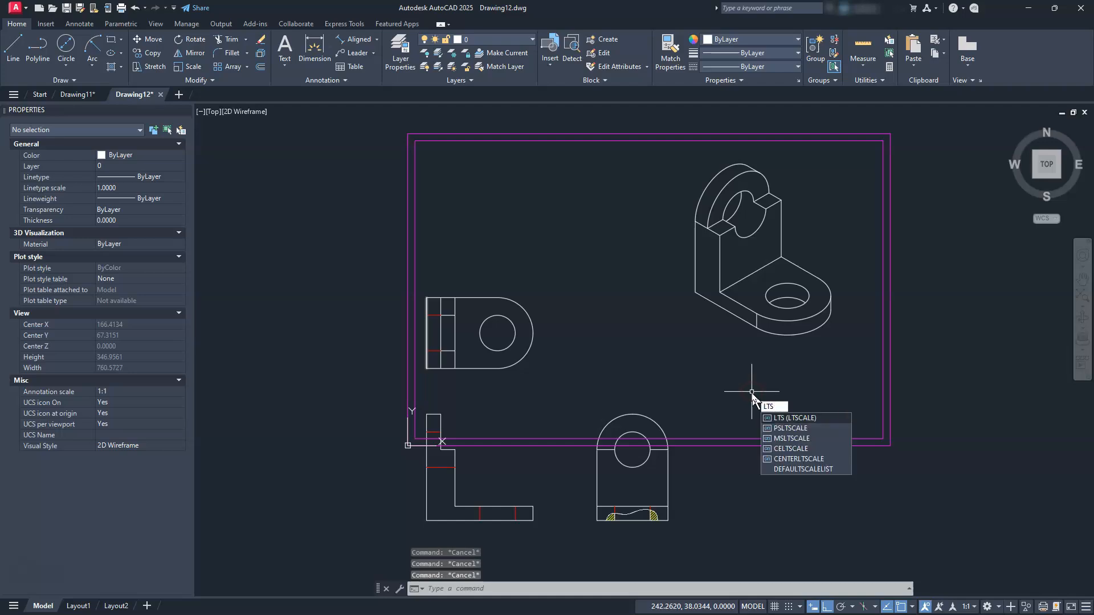
key(Return)
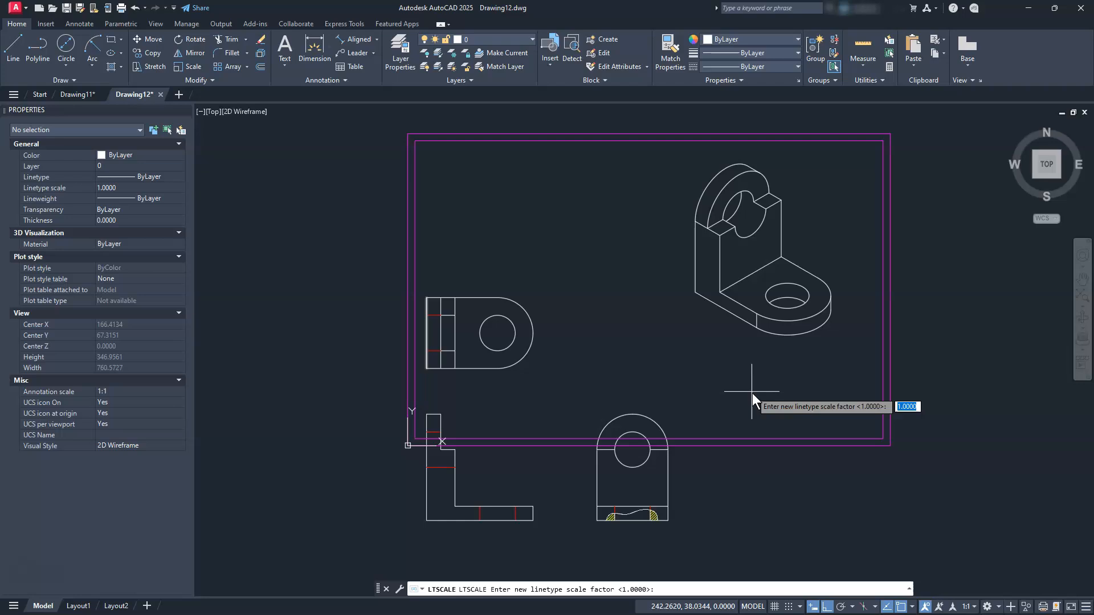
text(20)
key(Return)
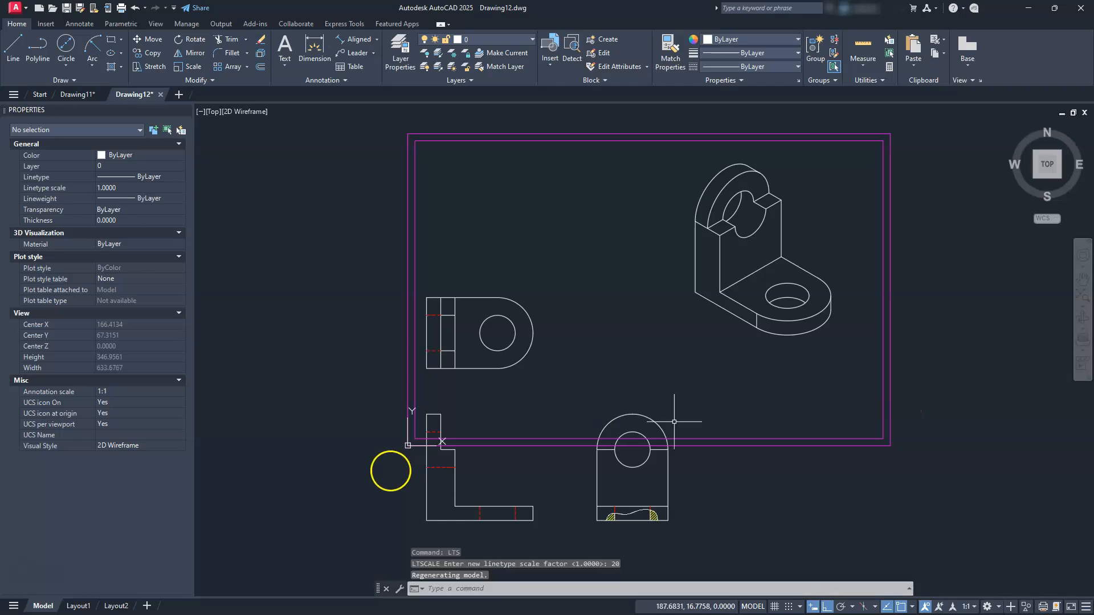
Zoom in to check the hidden lines now show as dashes, then start the Move command
scroll(400, 473, up, 5)
scroll(402, 473, up, 2)
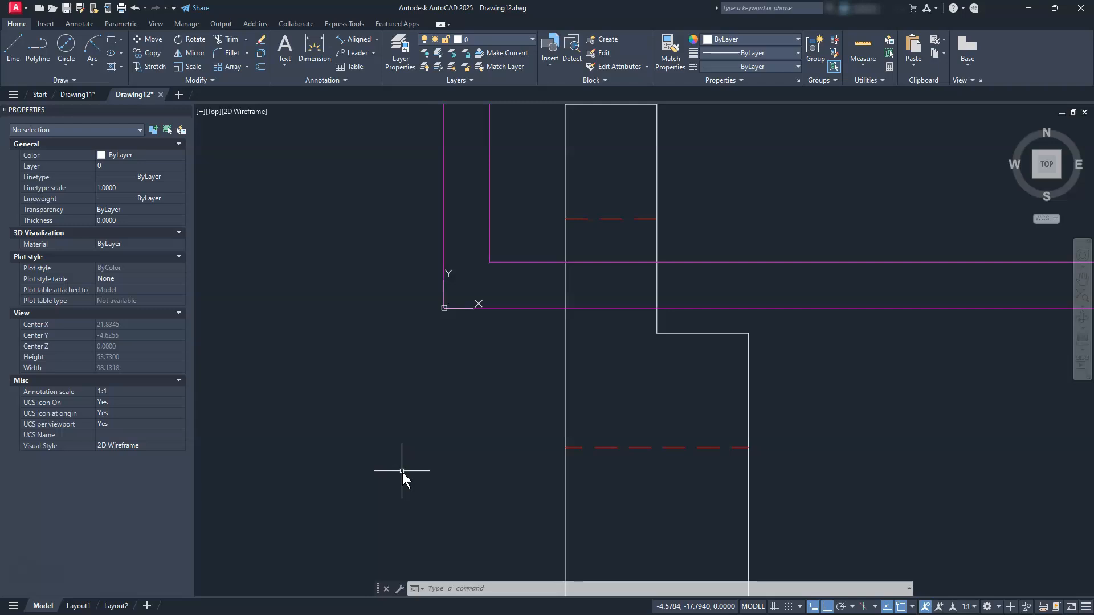
scroll(657, 378, down, 8)
mouse_move(658, 380)
middle_down()
mouse_move(493, 449)
mouse_move(484, 467)
middle_up()
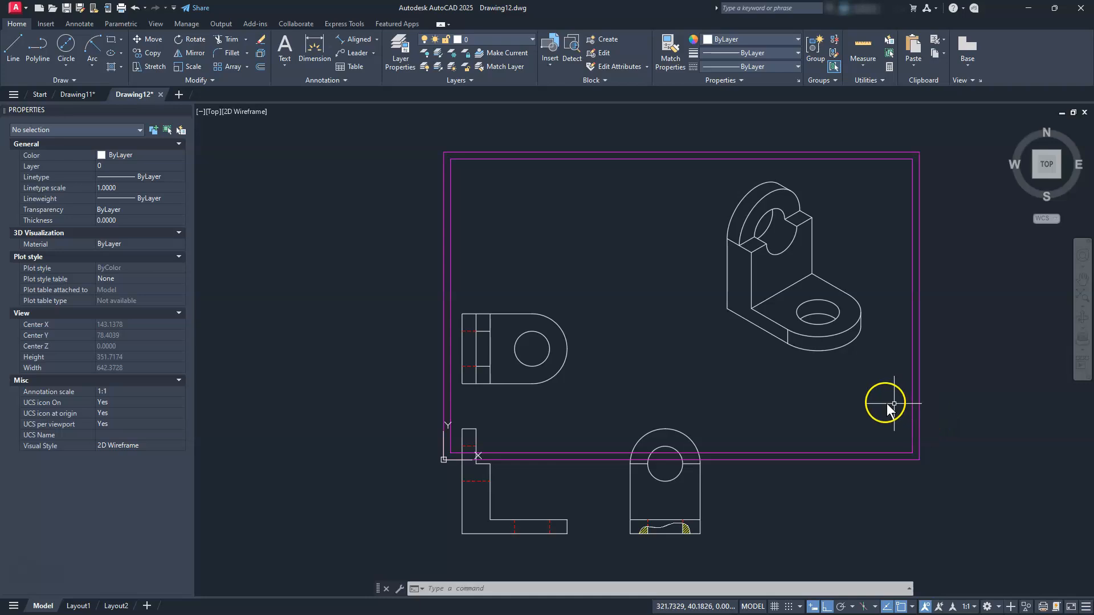
key(Escape)
key(Escape)
key(Escape)
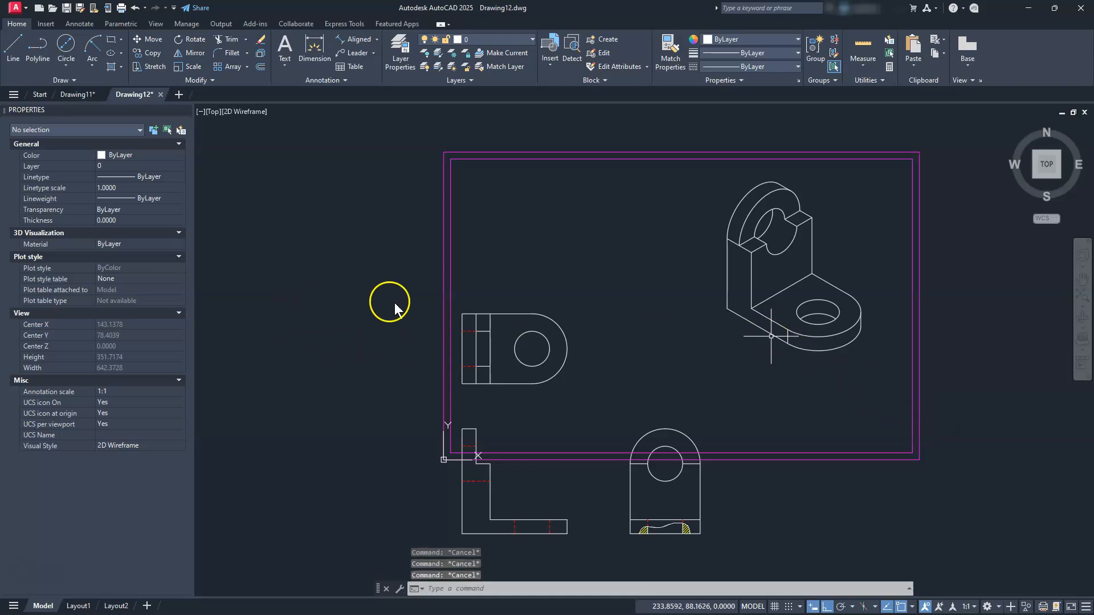
text(m)
key(Return)
Window-select the three orthographic views and move them upward into the border with Ortho off
click(408, 292)
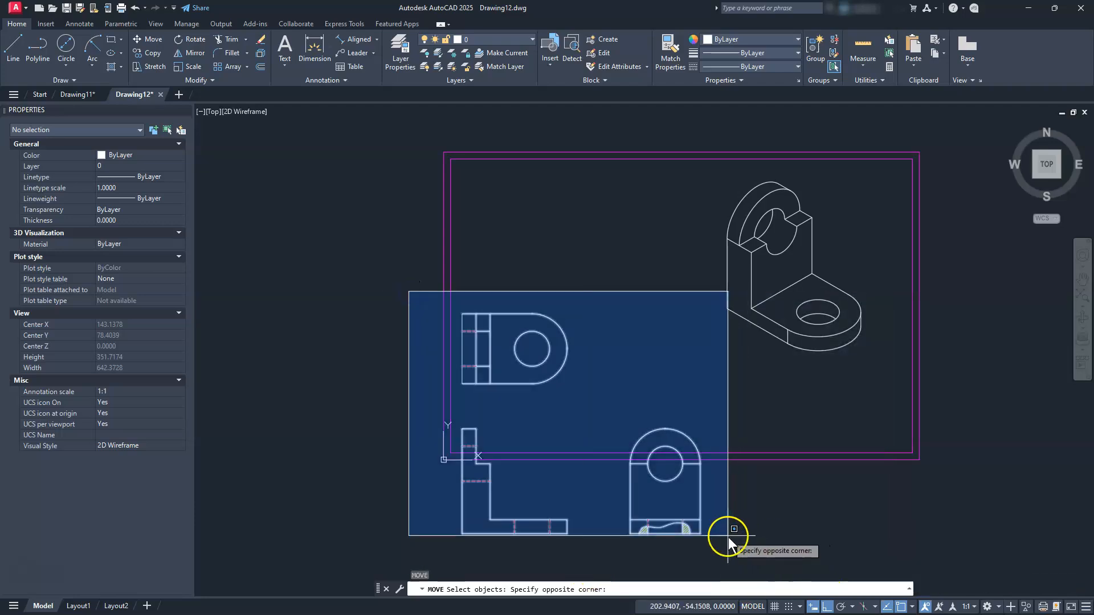
click(733, 536)
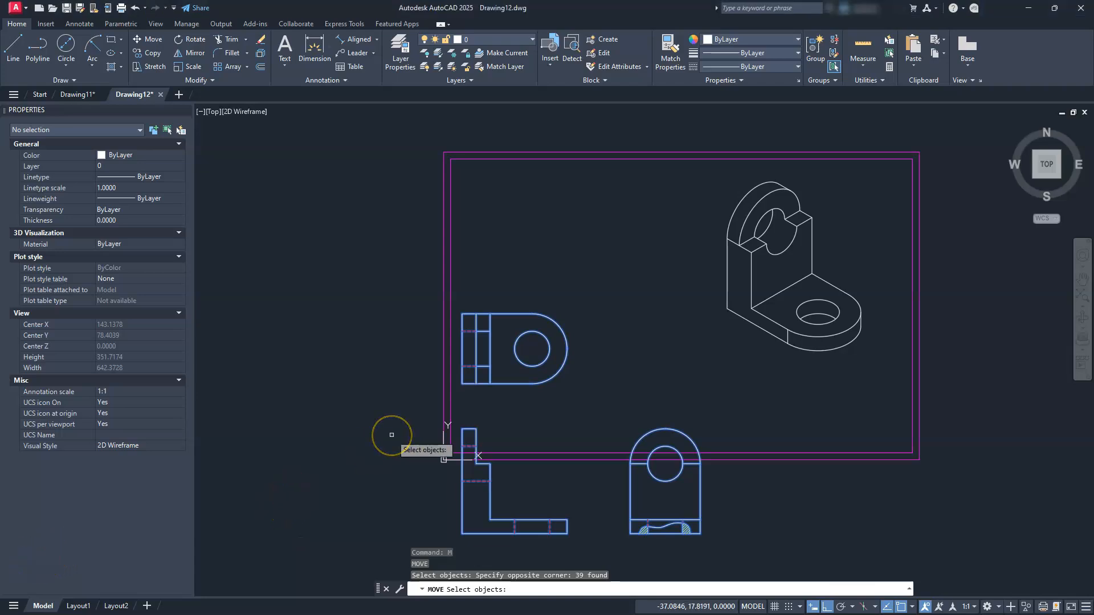
key(Return)
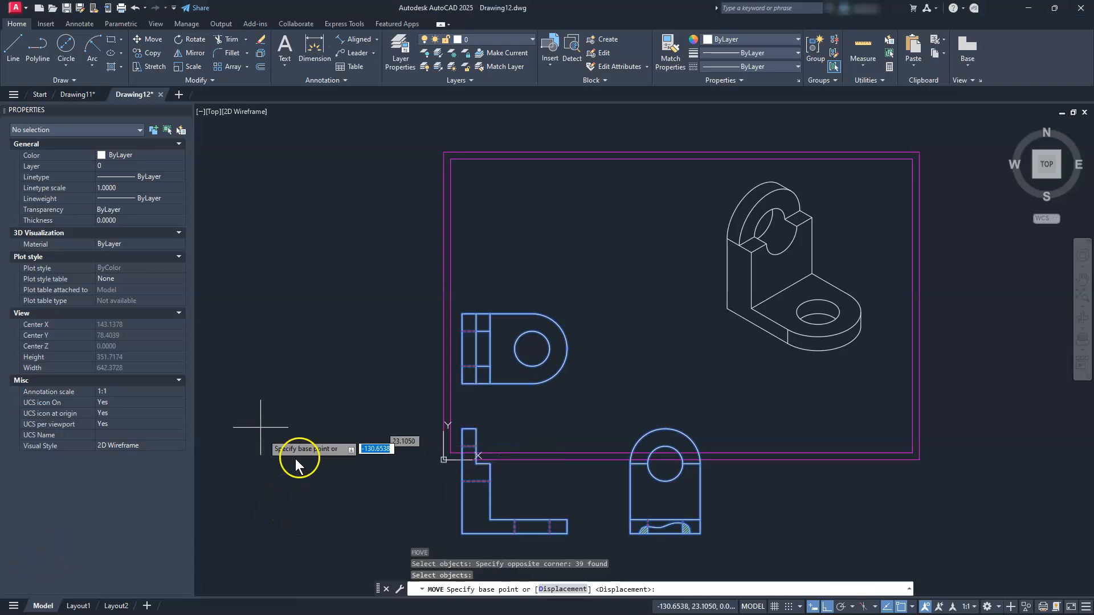
click(825, 607)
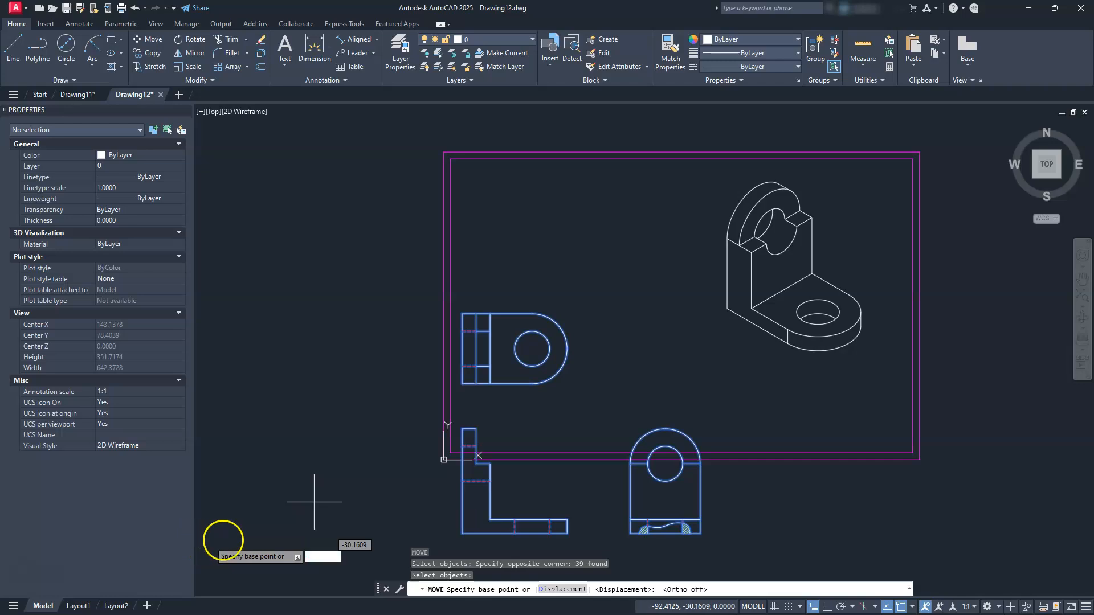
click(233, 530)
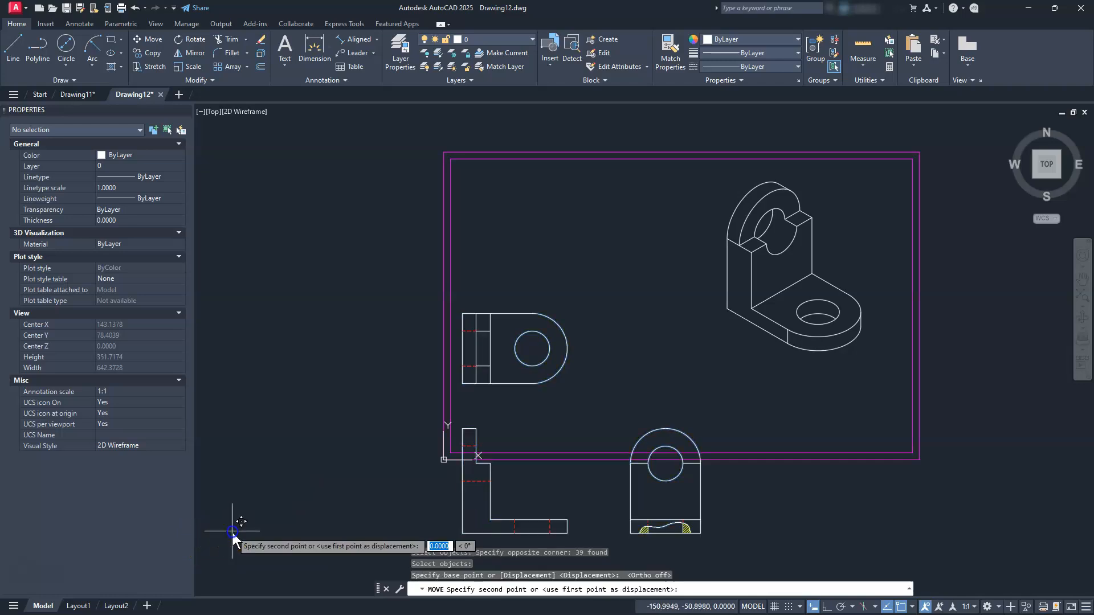
click(260, 414)
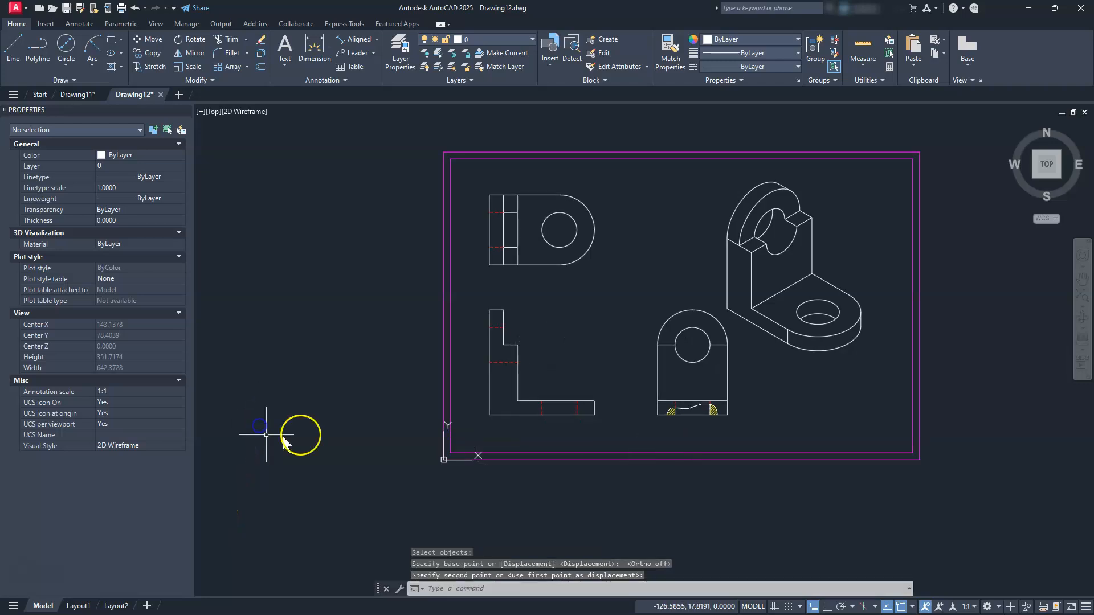
middle_drag(977, 333, 816, 399)
click(565, 328)
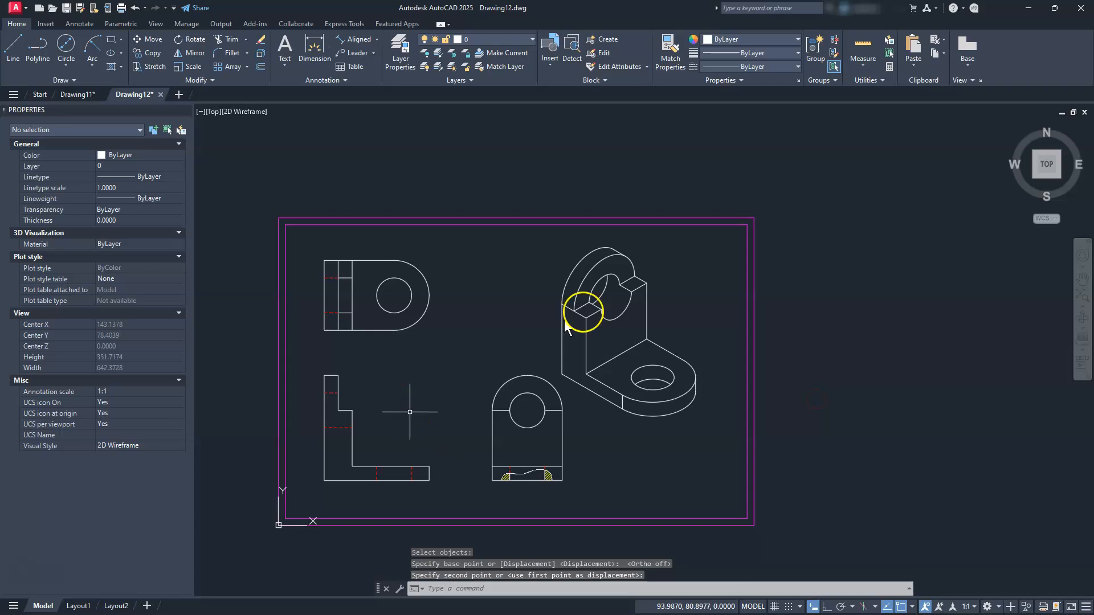
scroll(655, 285, up, 2)
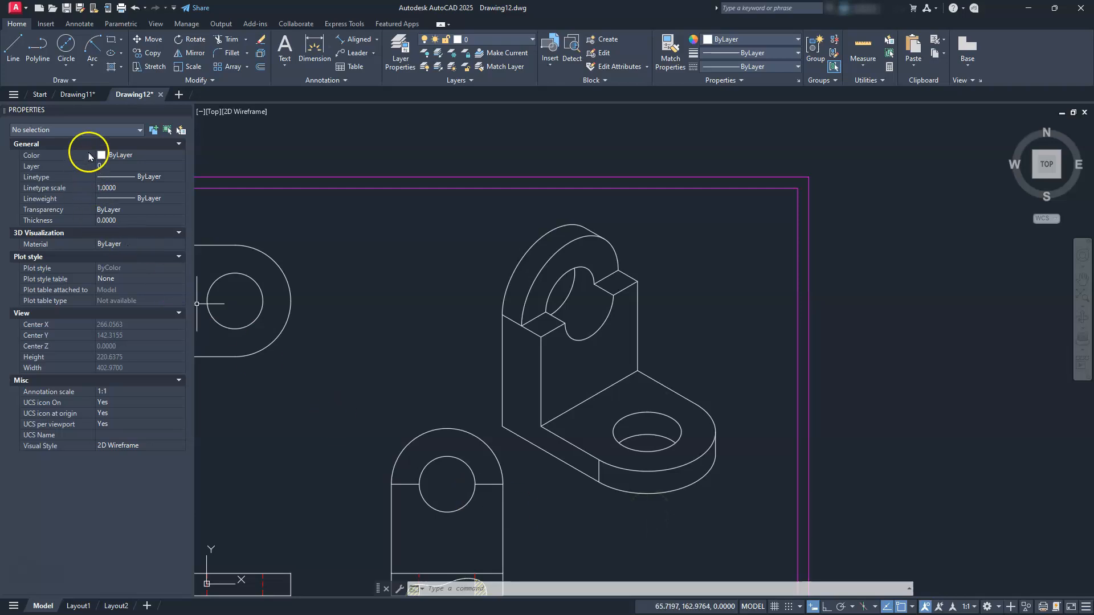
Close the Properties palette and begin moving the isometric view
click(185, 113)
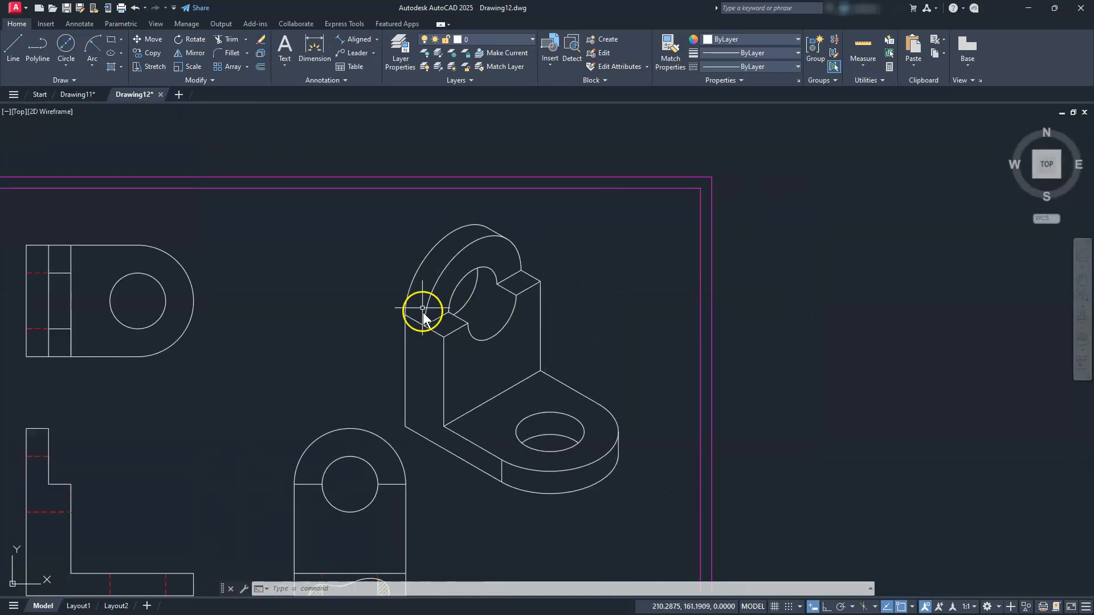
click(150, 39)
click(372, 200)
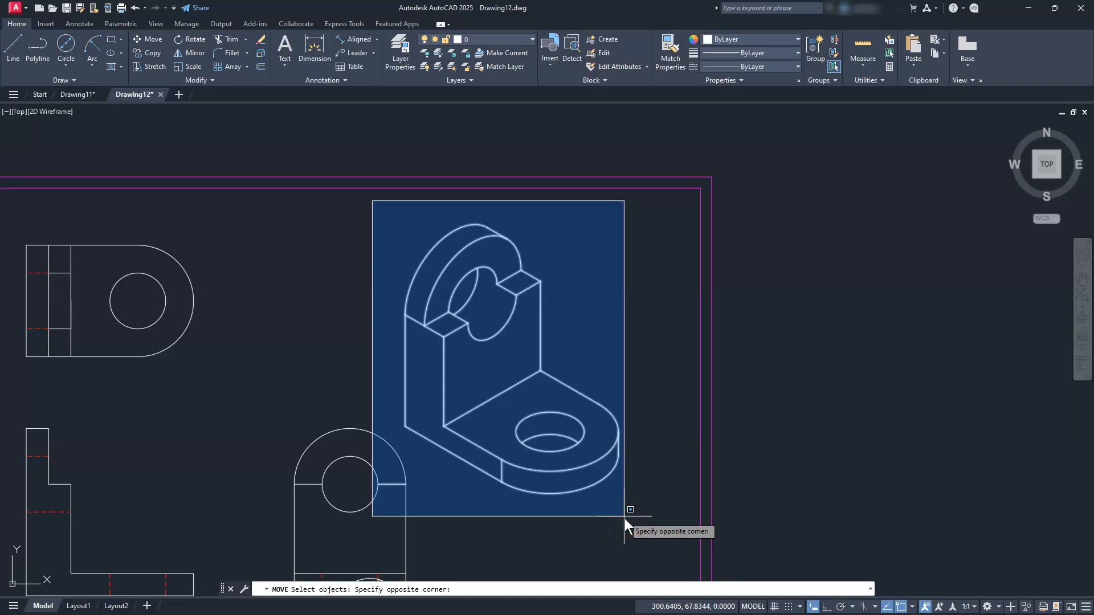
key(Escape)
key(Escape)
click(178, 40)
click(150, 40)
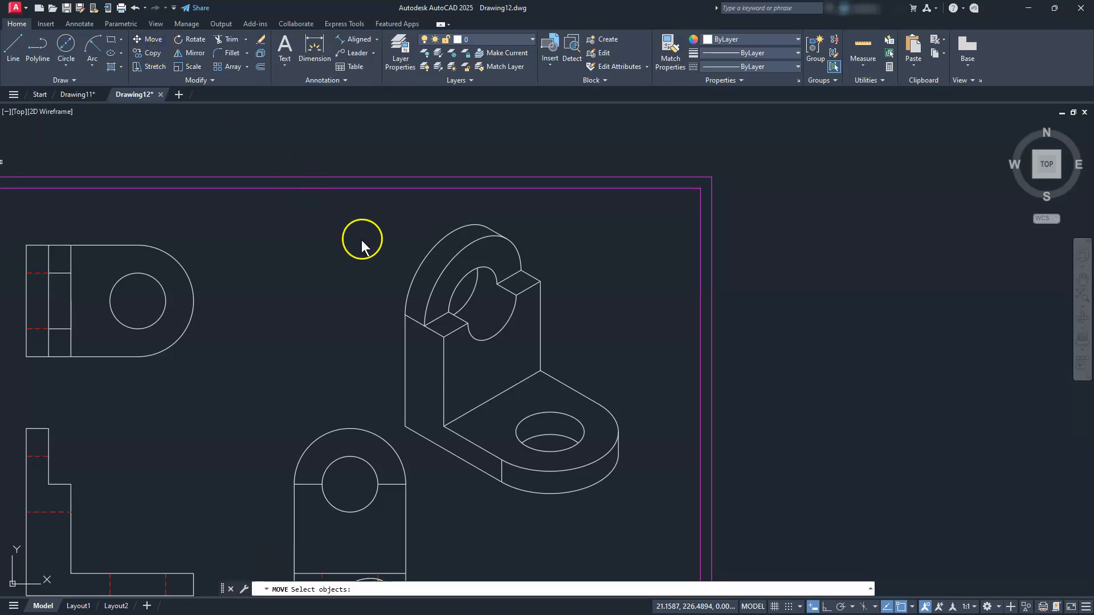
Select the isometric bracket with a crossing polygon (CP), then cancel that selection
text(cp)
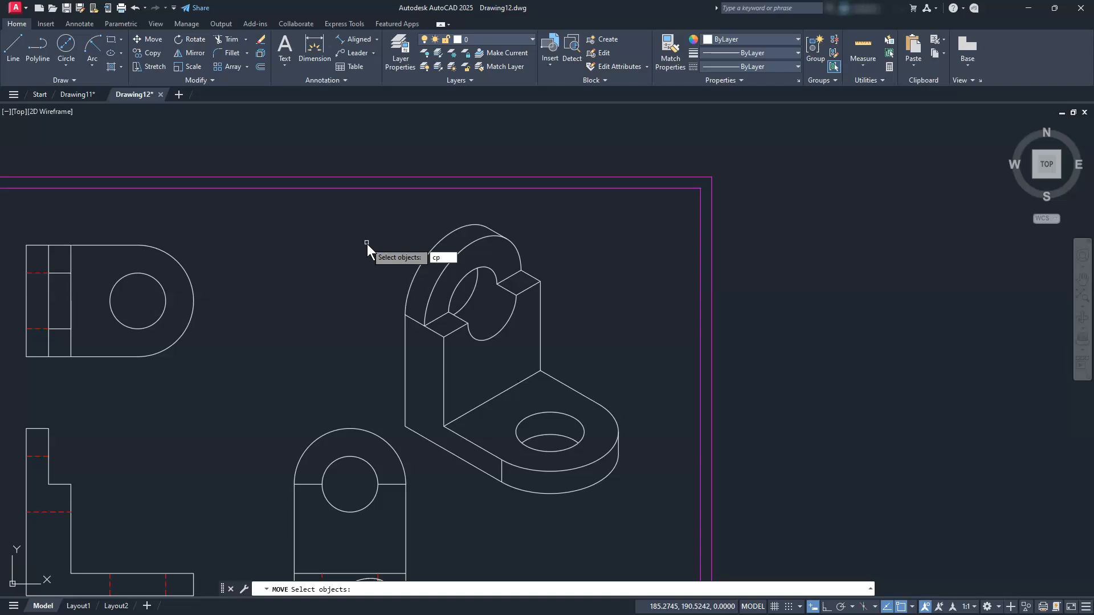
key(Return)
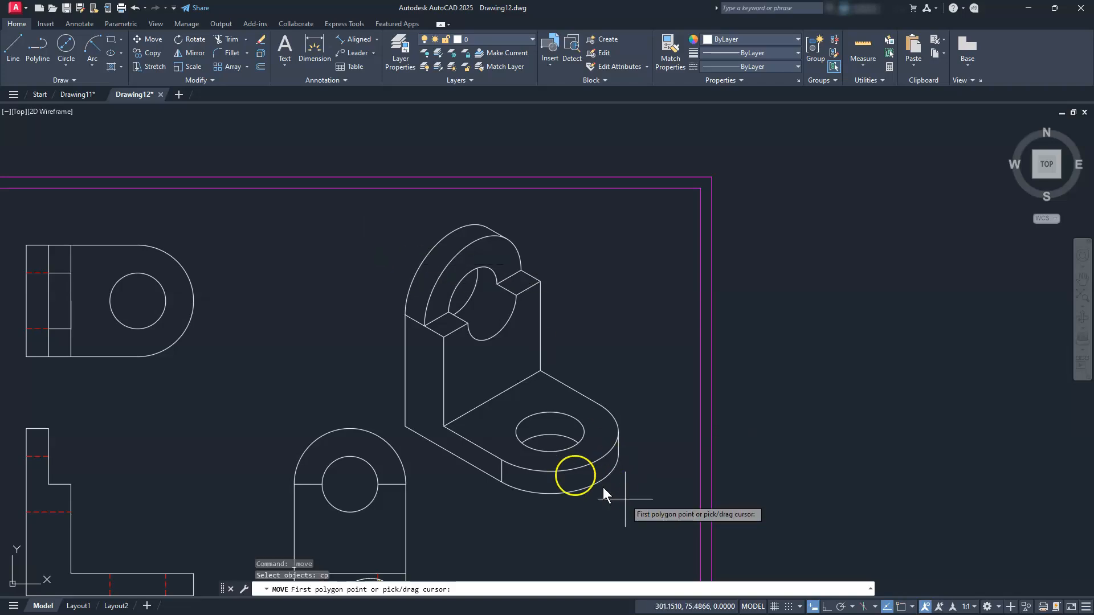
click(362, 395)
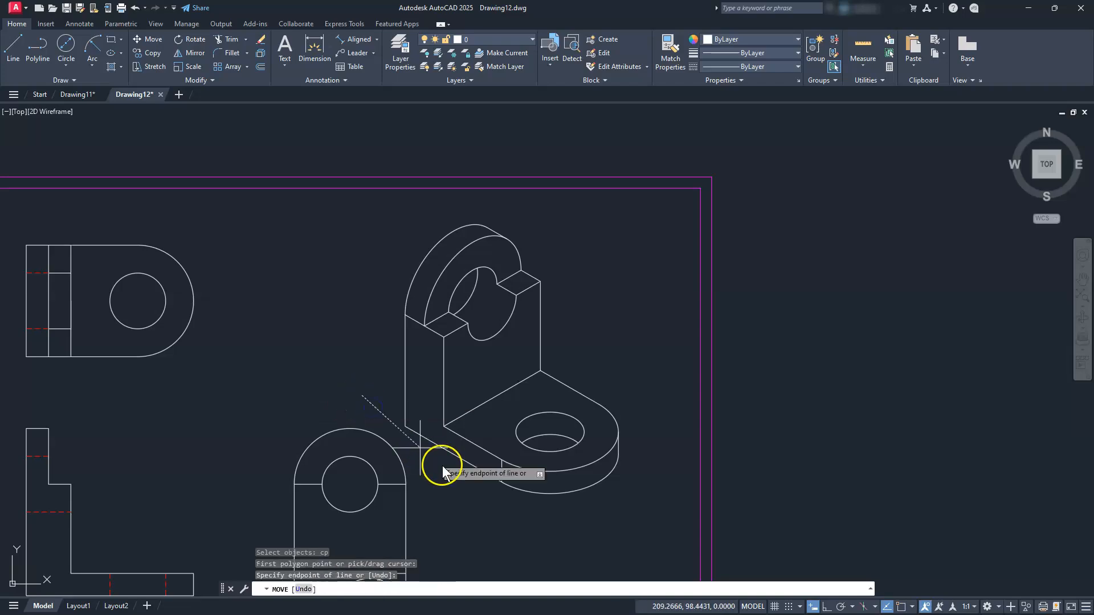
click(498, 520)
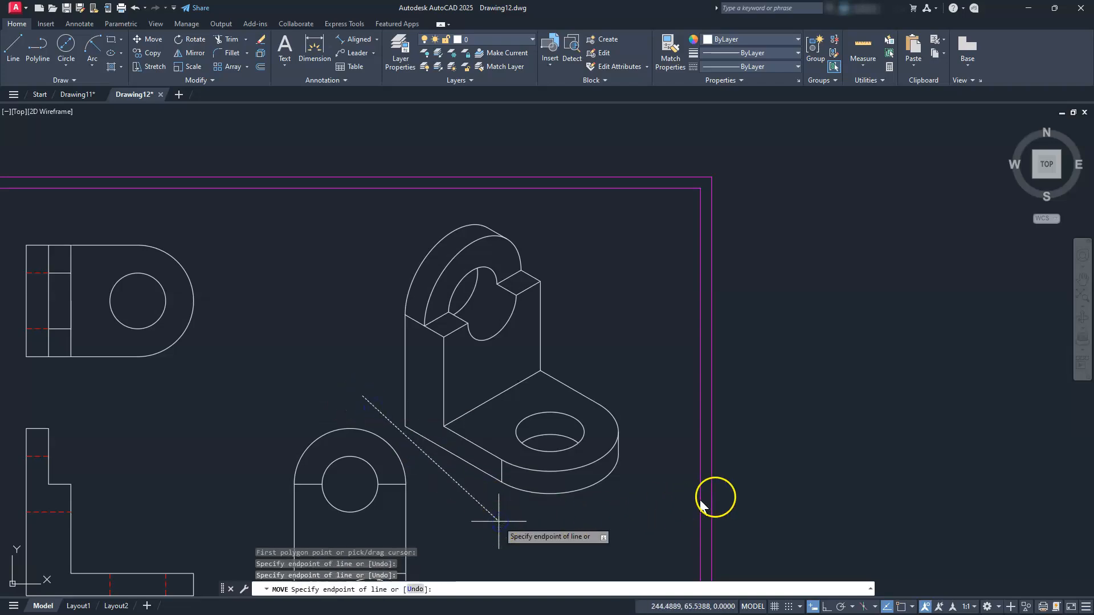
click(639, 487)
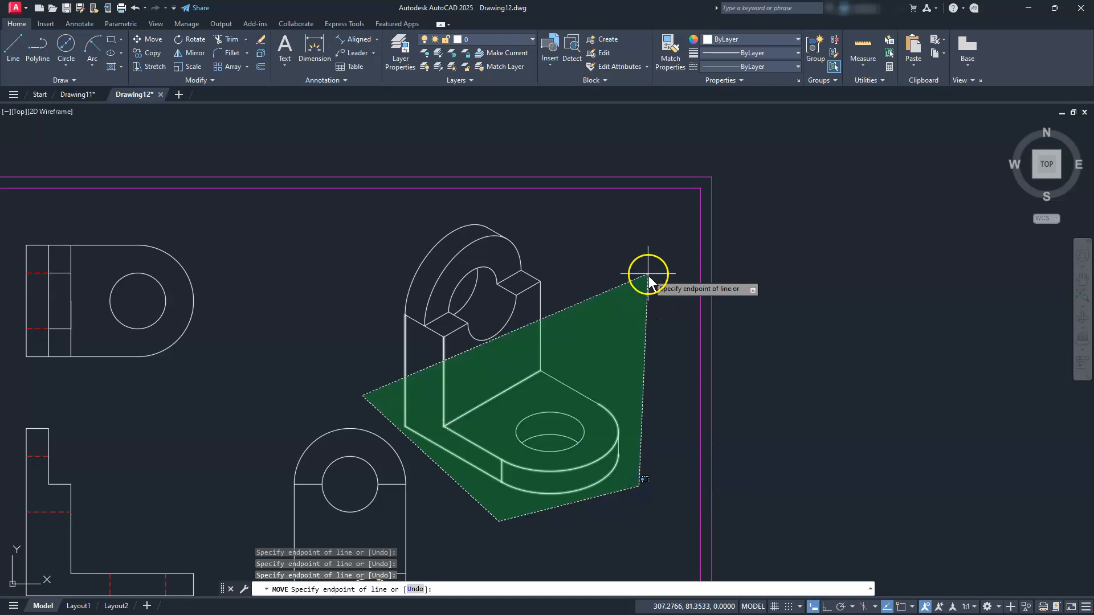
click(648, 273)
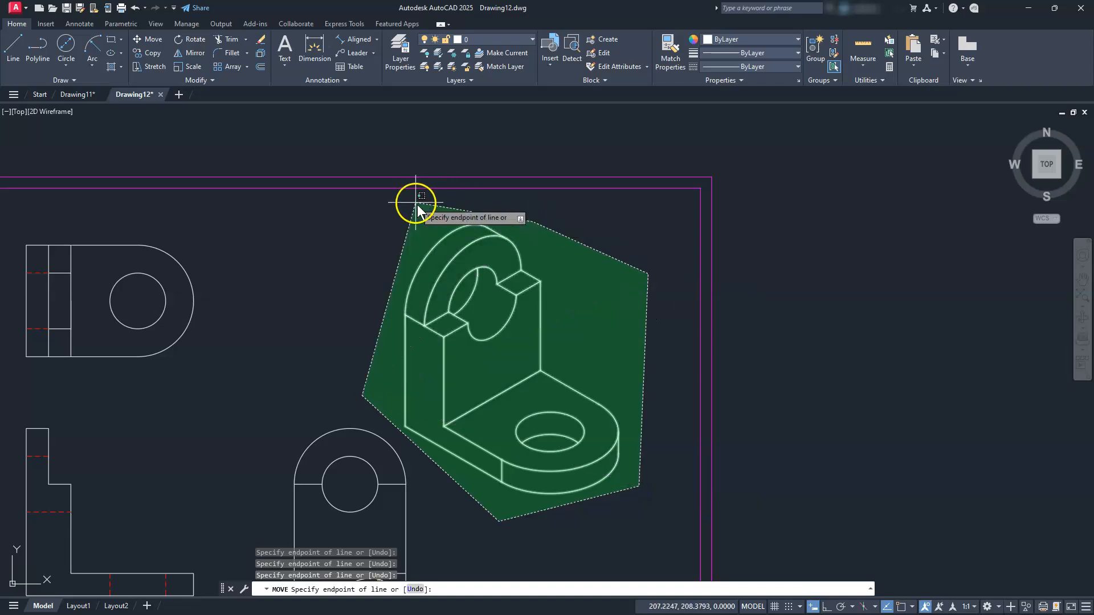
click(416, 203)
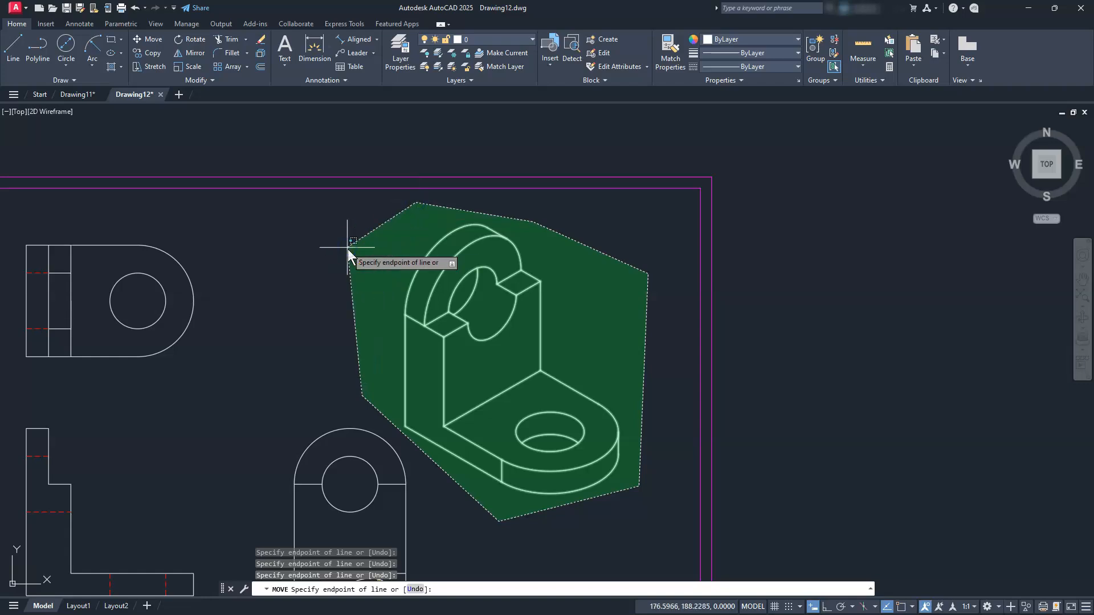
key(Return)
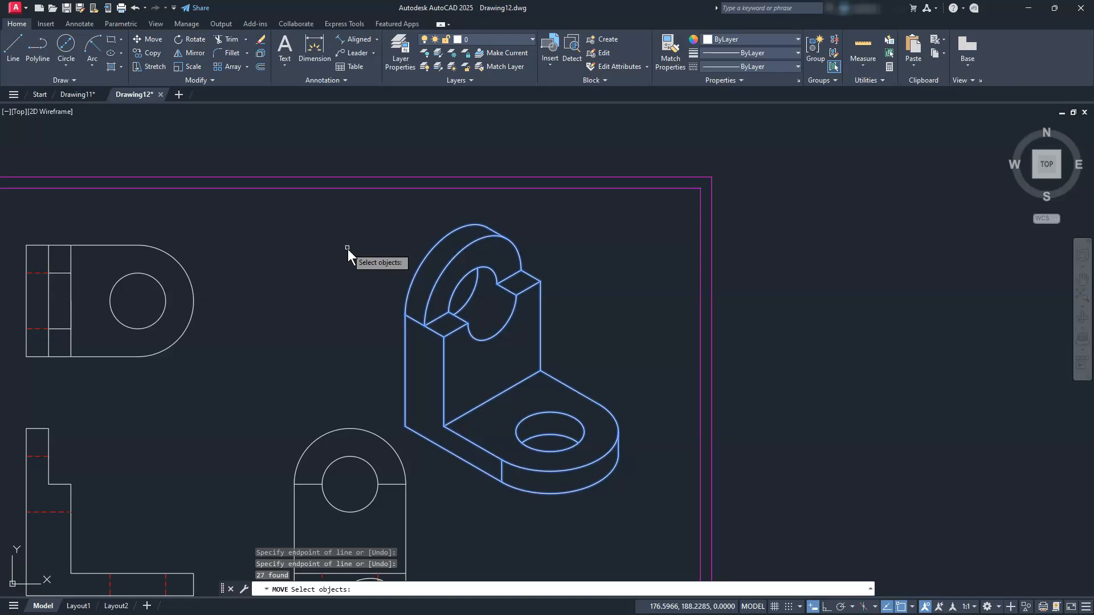
key(Escape)
key(Escape)
key(Escape)
Lasso-select the isometric bracket and move it slightly to the right
click(149, 40)
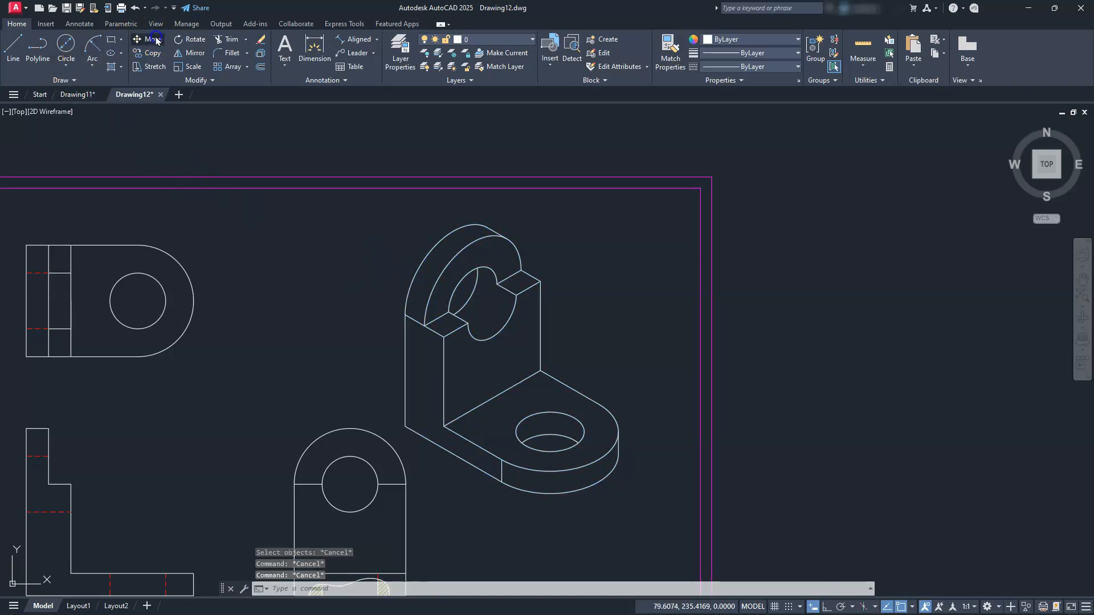
click(365, 274)
mouse_move(365, 273)
mouse_down()
mouse_move(379, 401)
mouse_move(429, 481)
mouse_move(472, 513)
mouse_move(532, 527)
mouse_move(626, 494)
mouse_move(646, 429)
mouse_move(605, 322)
mouse_move(522, 221)
mouse_move(437, 197)
mouse_up()
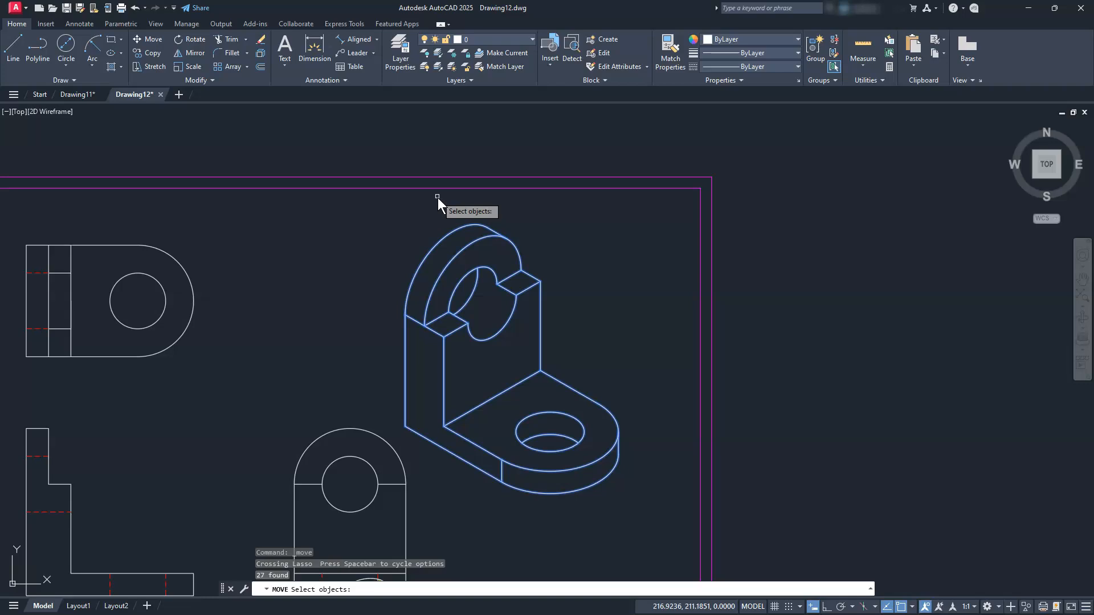
key(Return)
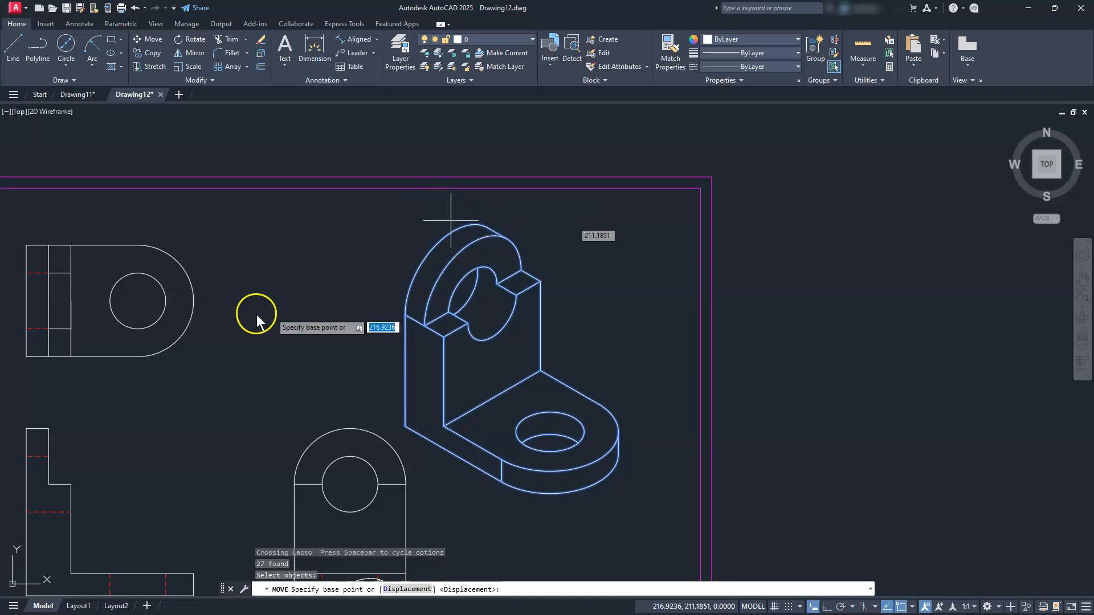
click(282, 256)
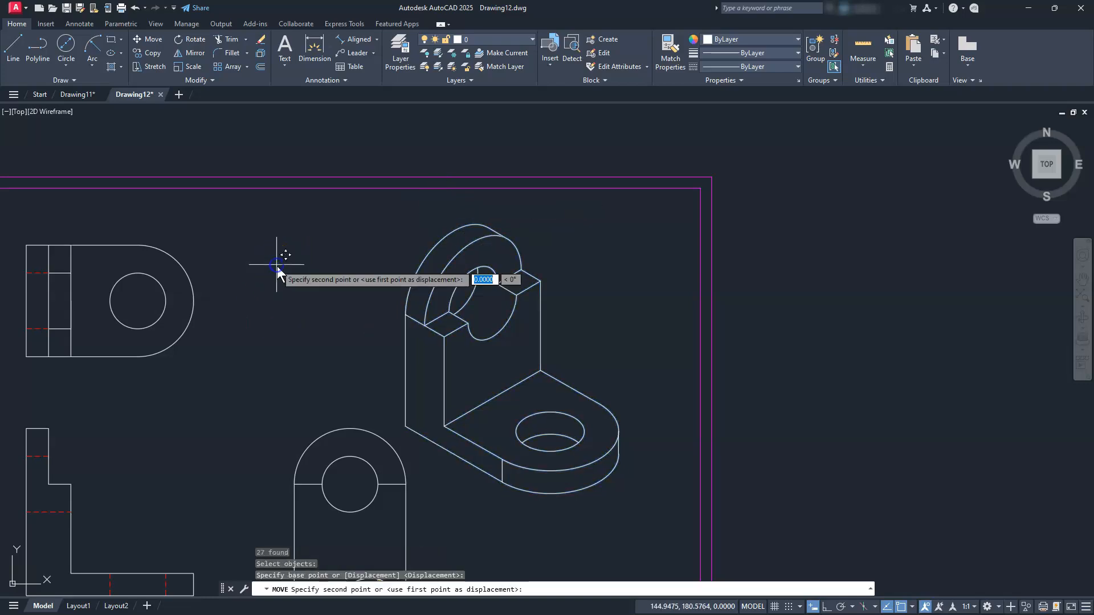
click(328, 245)
click(471, 440)
key(Escape)
key(Escape)
key(Escape)
scroll(474, 433, down, 3)
mouse_move(475, 426)
middle_down()
mouse_move(518, 394)
mouse_move(745, 328)
mouse_move(655, 342)
middle_up()
scroll(639, 336, up, 2)
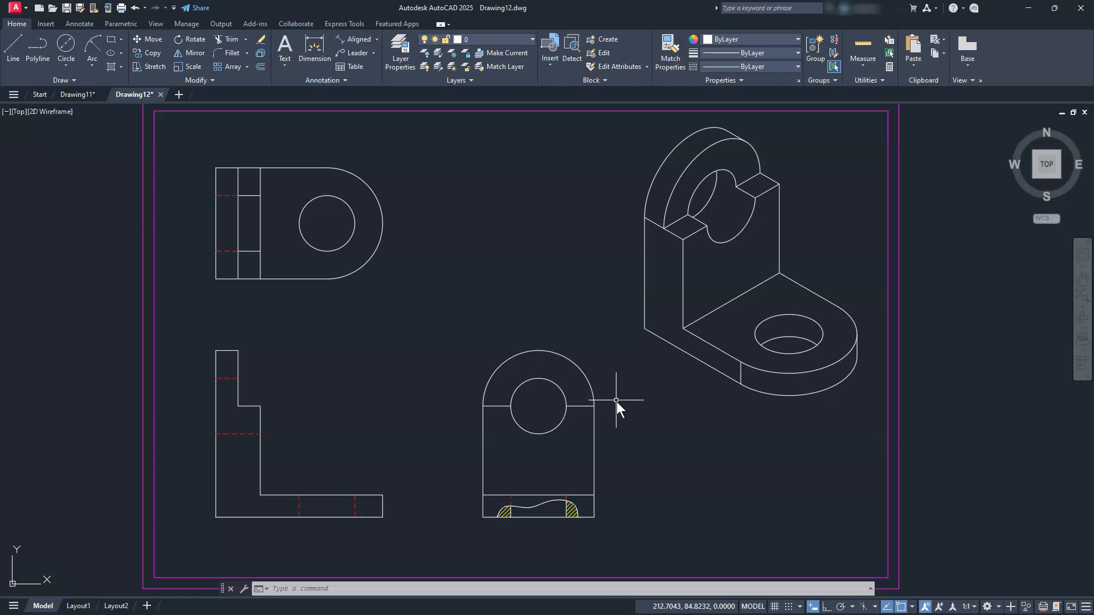
Set CENTEREXE to 3 so center marks extend 3 units past circles
text(centerex)
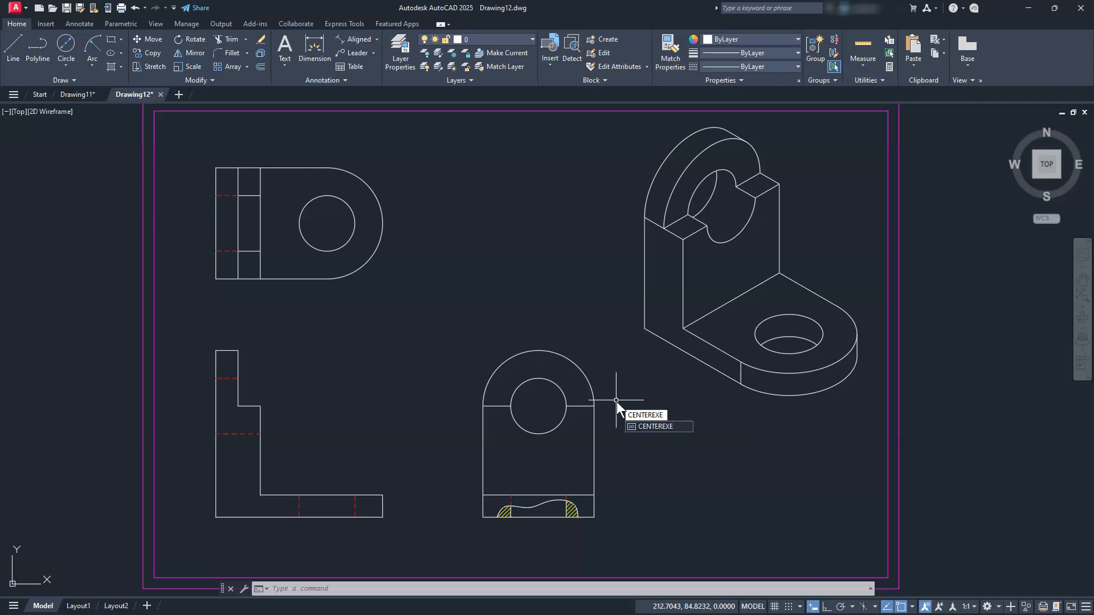
key(Return)
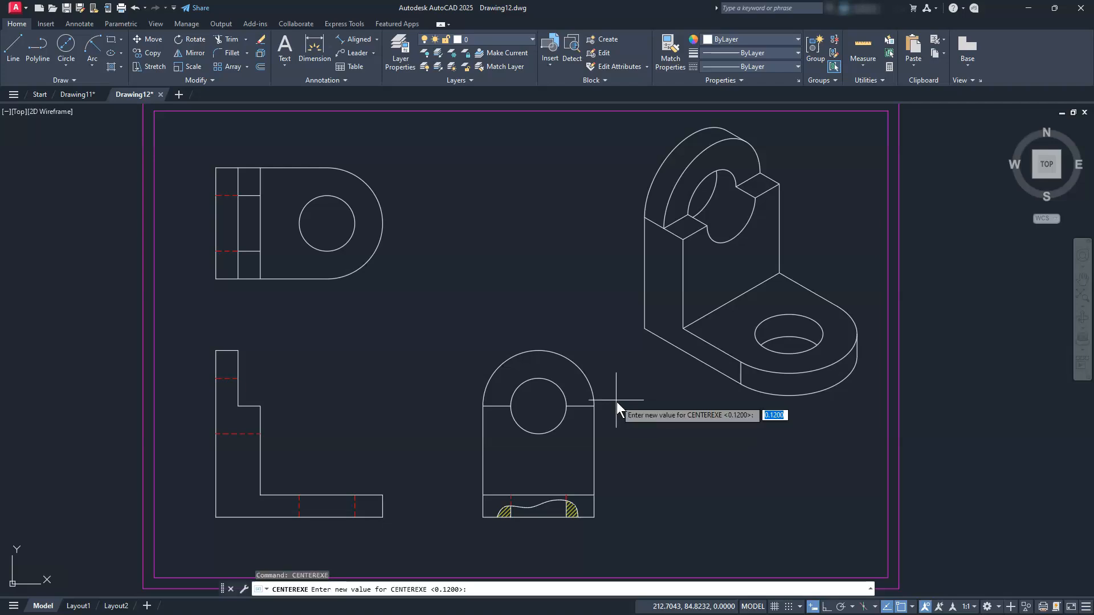
text(3)
key(Return)
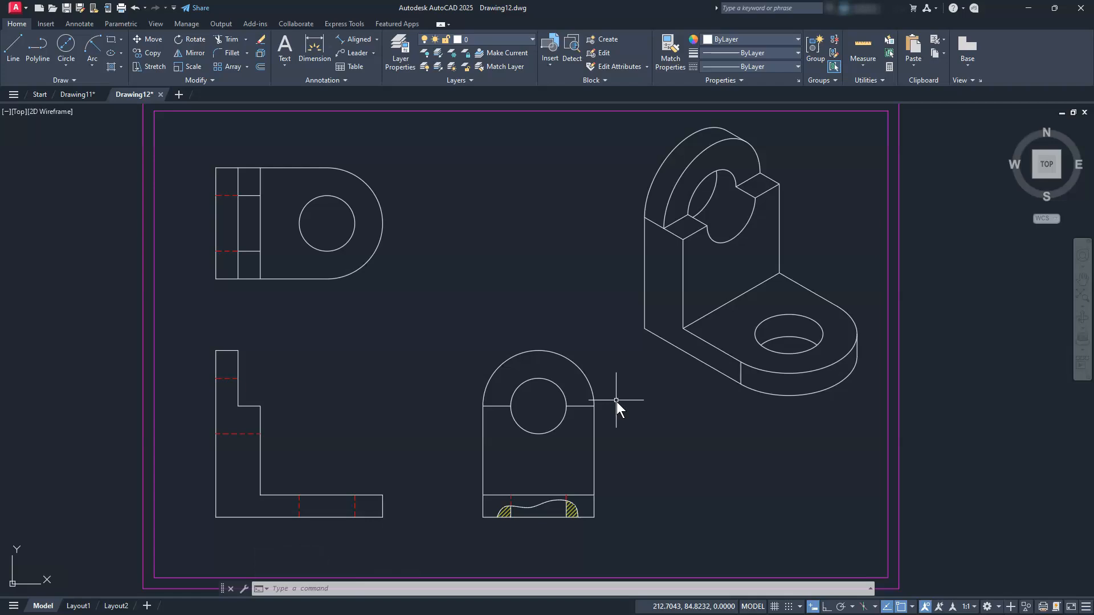
Set CENTERLAYER to cen so new centerlines go on the cen layer
text(centerlaye)
key(Return)
text(cen)
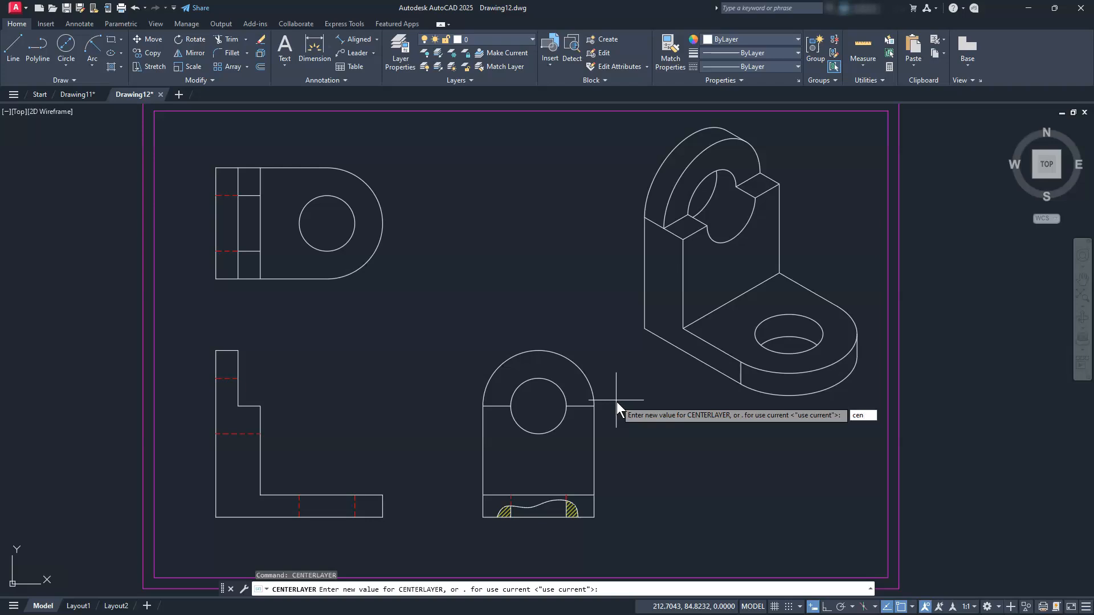
key(Return)
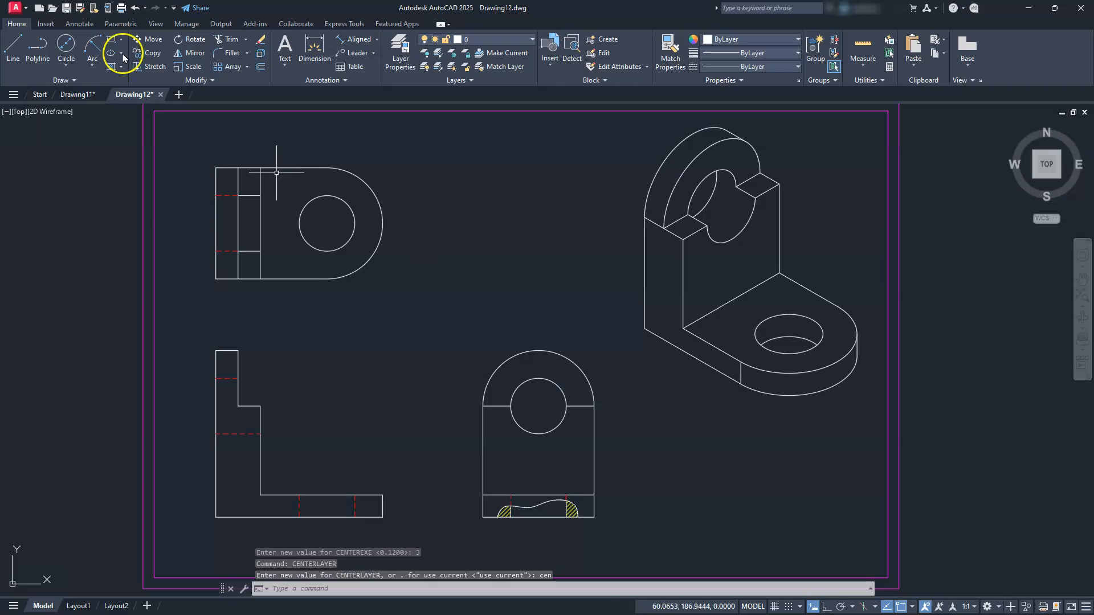
Place center marks on the D-shaped top view's hole and the front view's hole
click(79, 23)
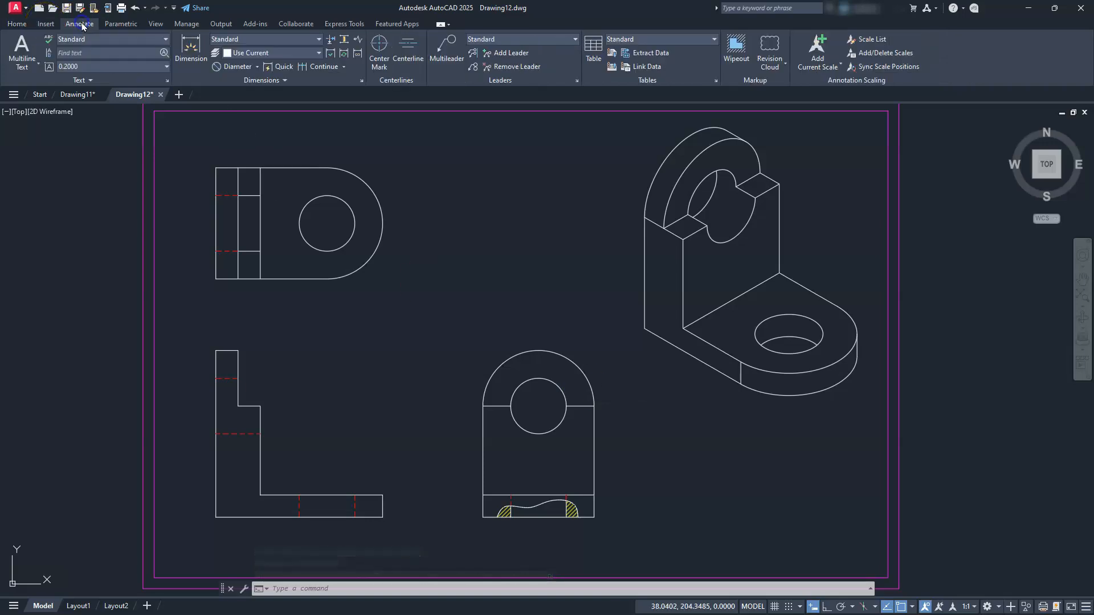
click(376, 45)
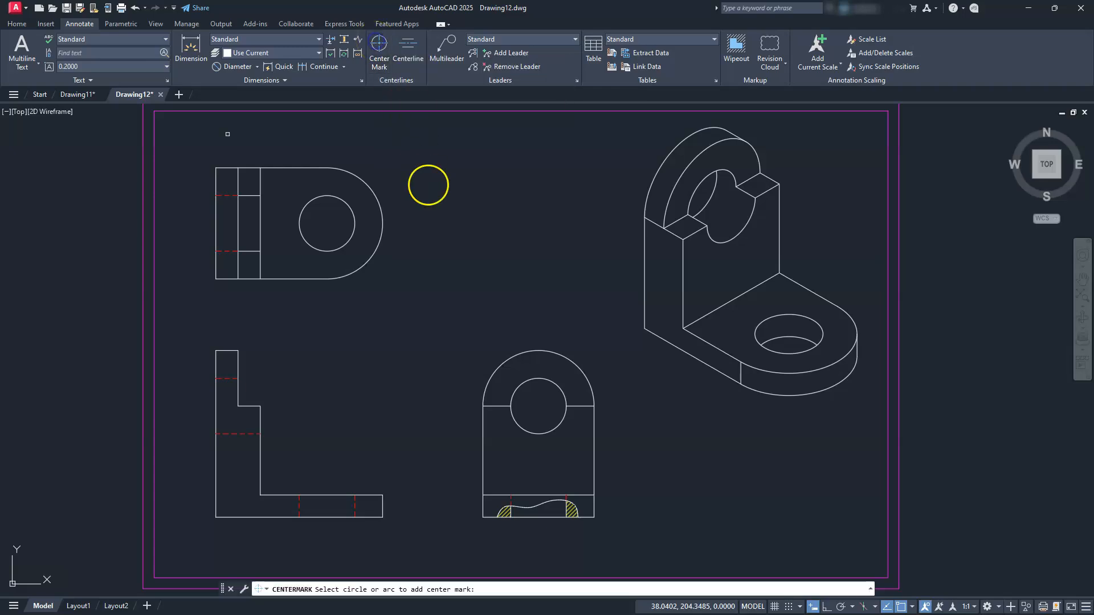
click(384, 209)
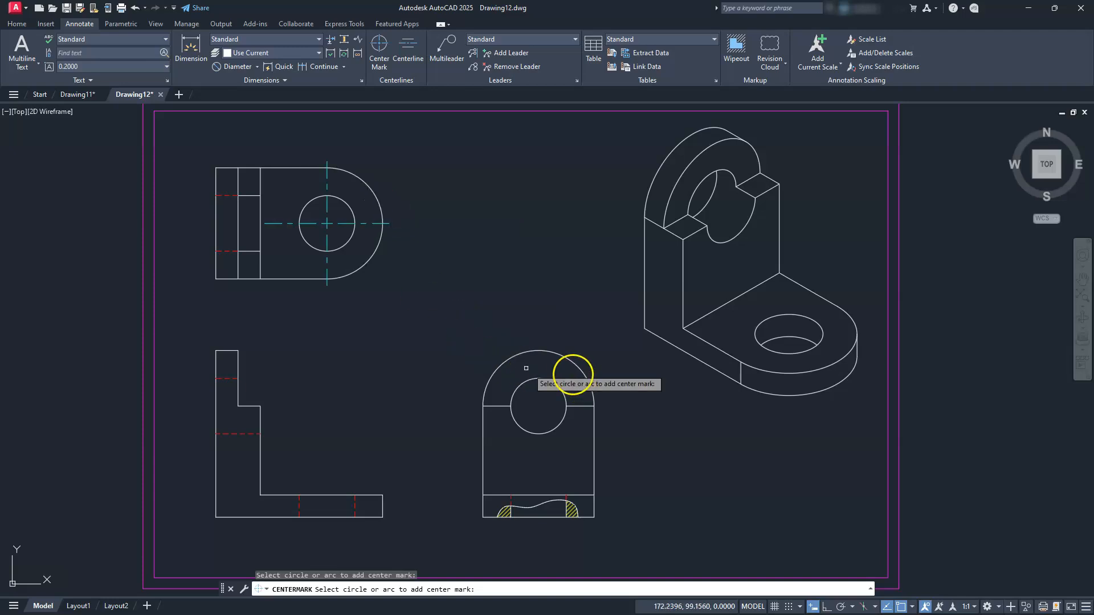
click(582, 374)
Start a centerline in the L-shaped view by picking the hole's first hidden line
mouse_move(353, 461)
middle_down()
mouse_move(446, 420)
mouse_move(485, 433)
middle_up()
scroll(485, 427, up, 2)
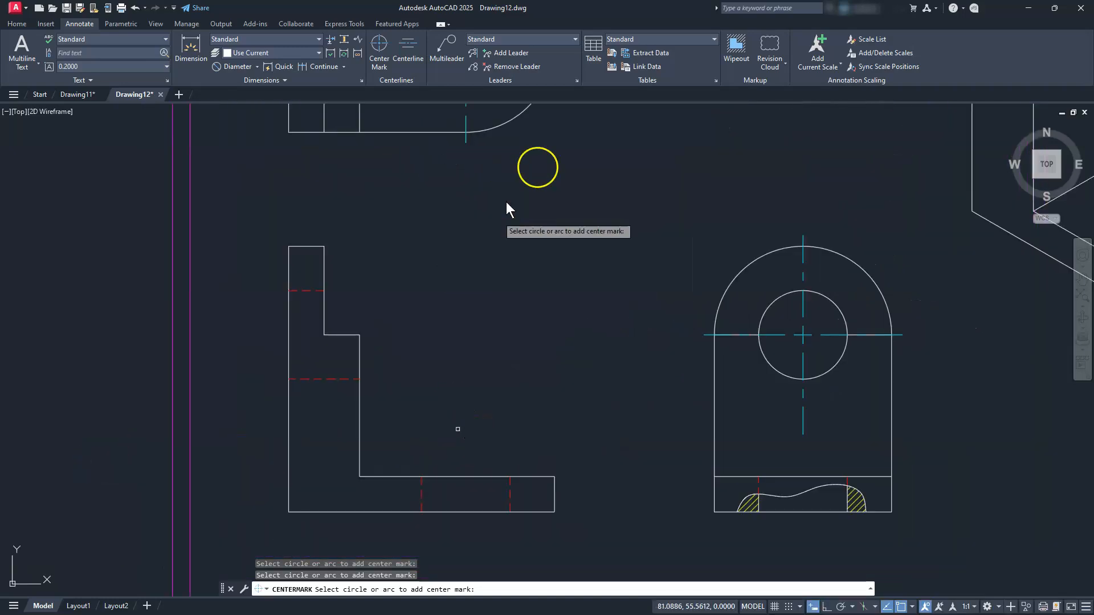
click(400, 55)
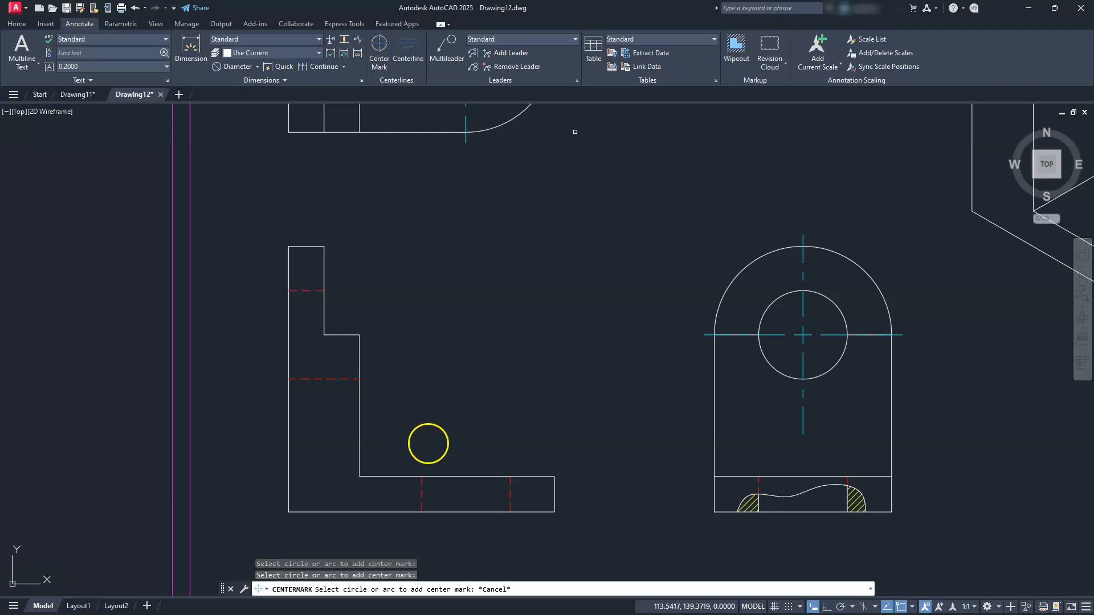
click(426, 492)
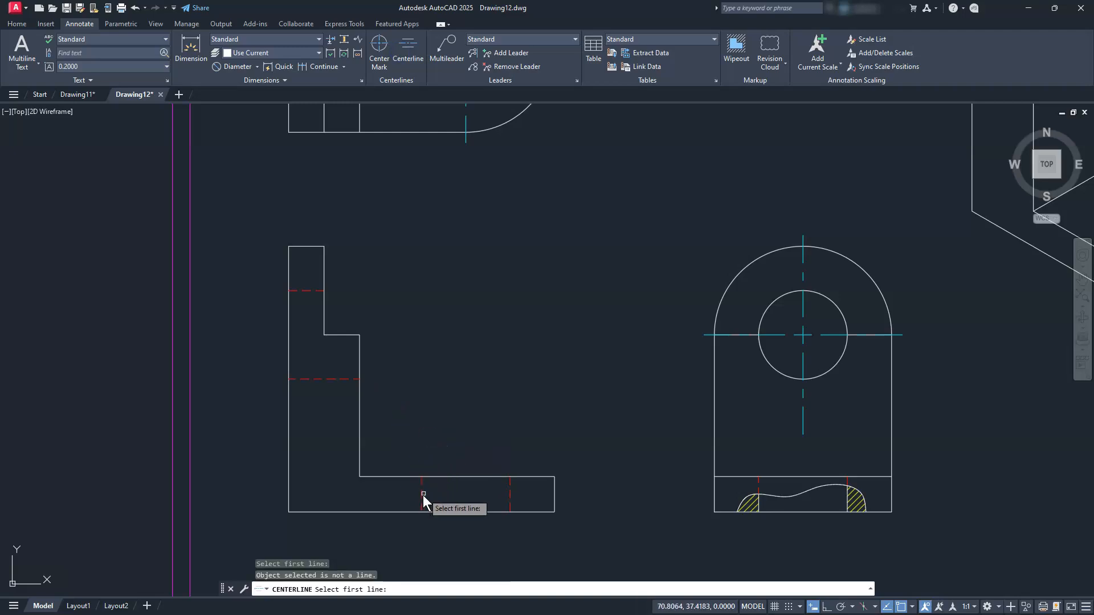
click(422, 494)
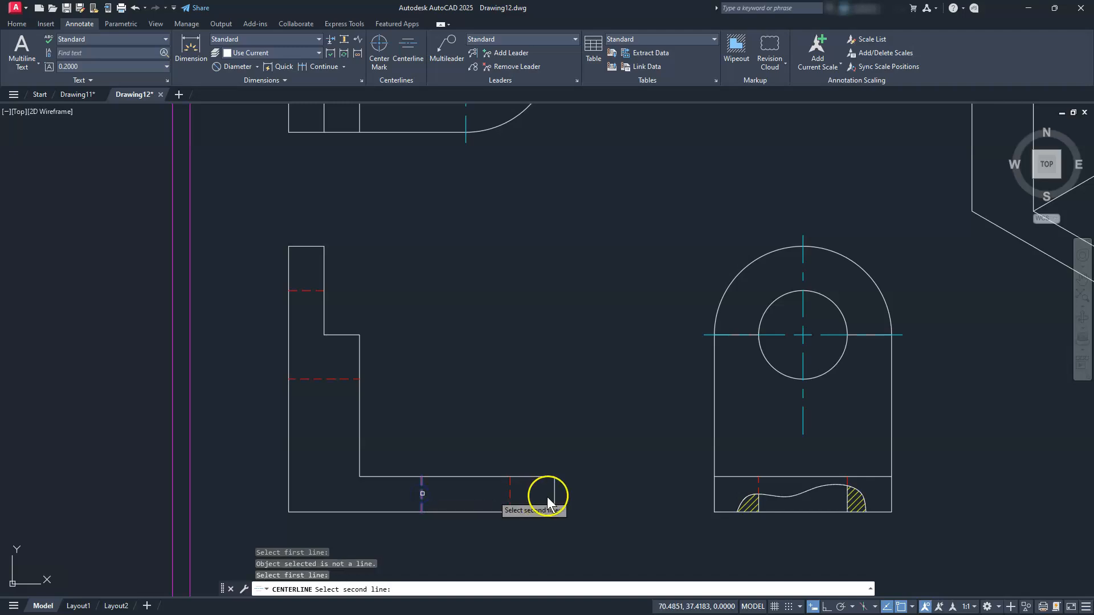
Finish the lower hole's centerline and add another between the upright's two hidden lines
click(510, 495)
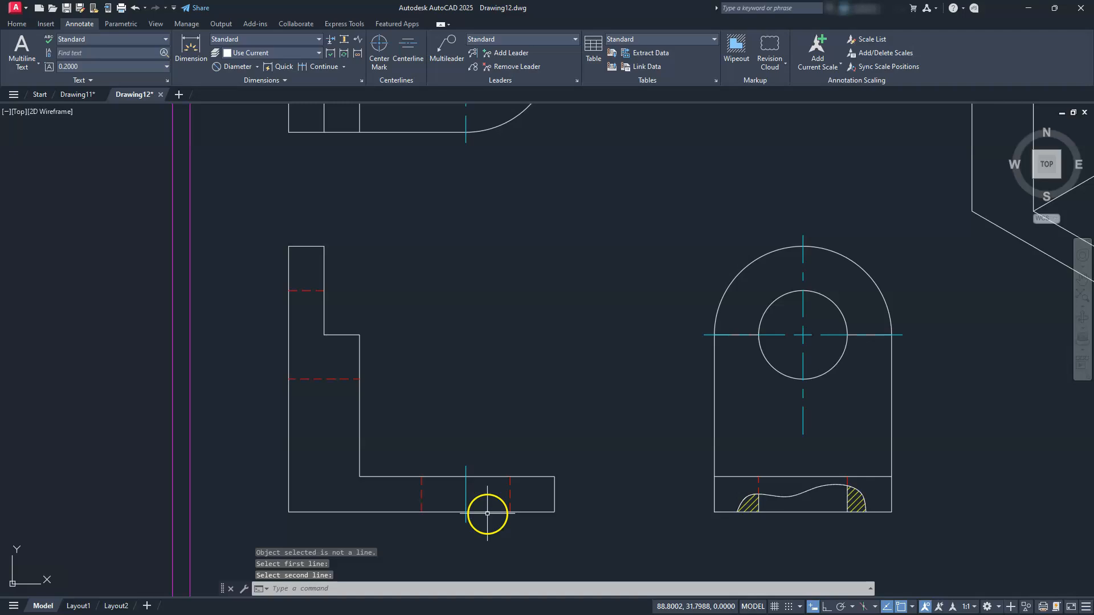
key(Return)
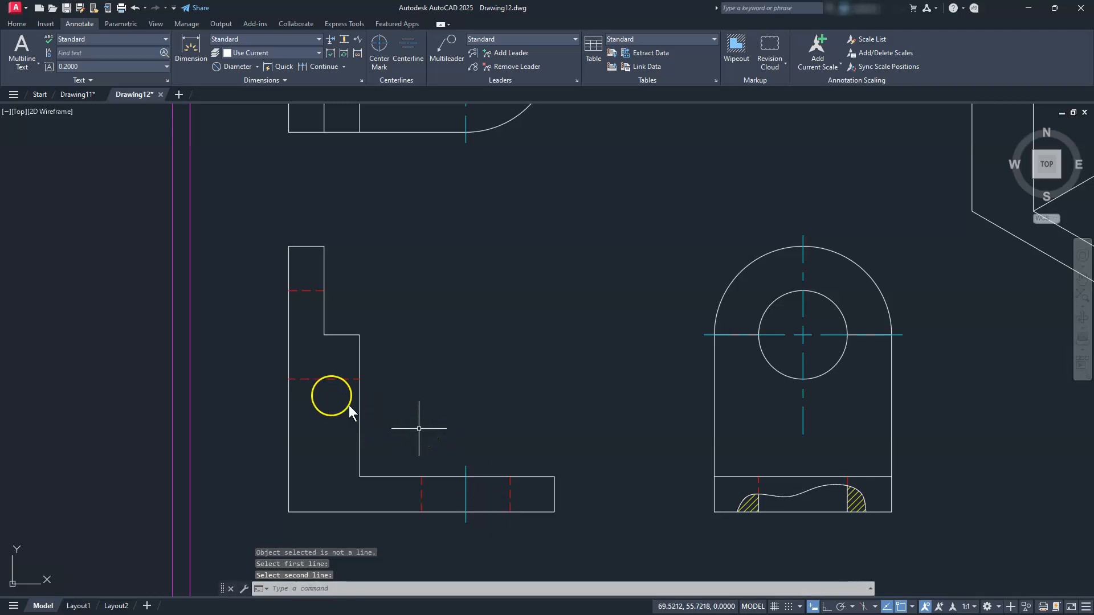
click(317, 379)
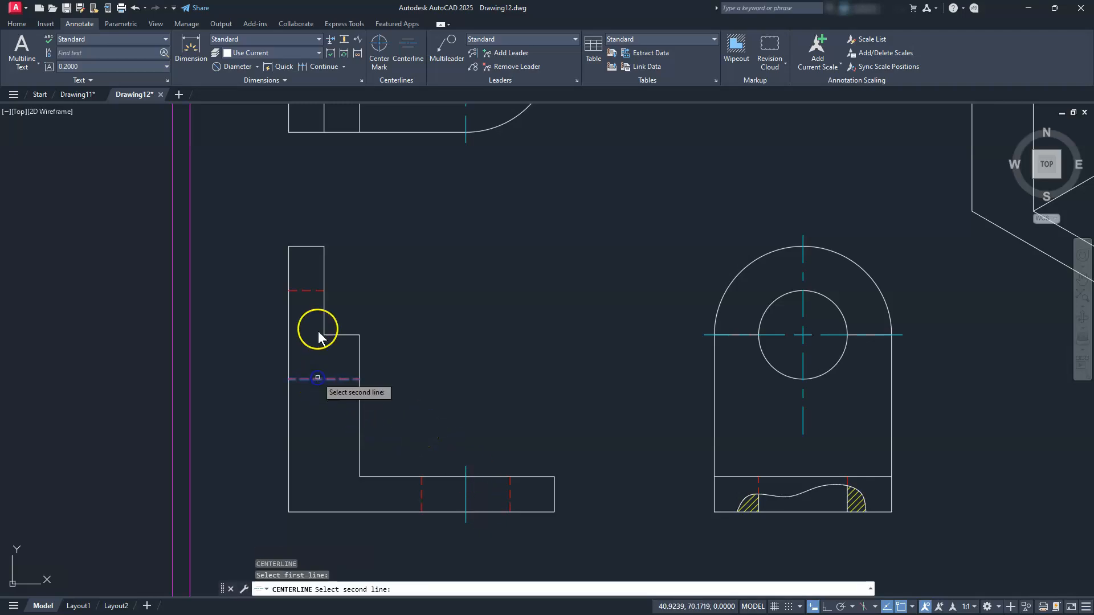
click(306, 295)
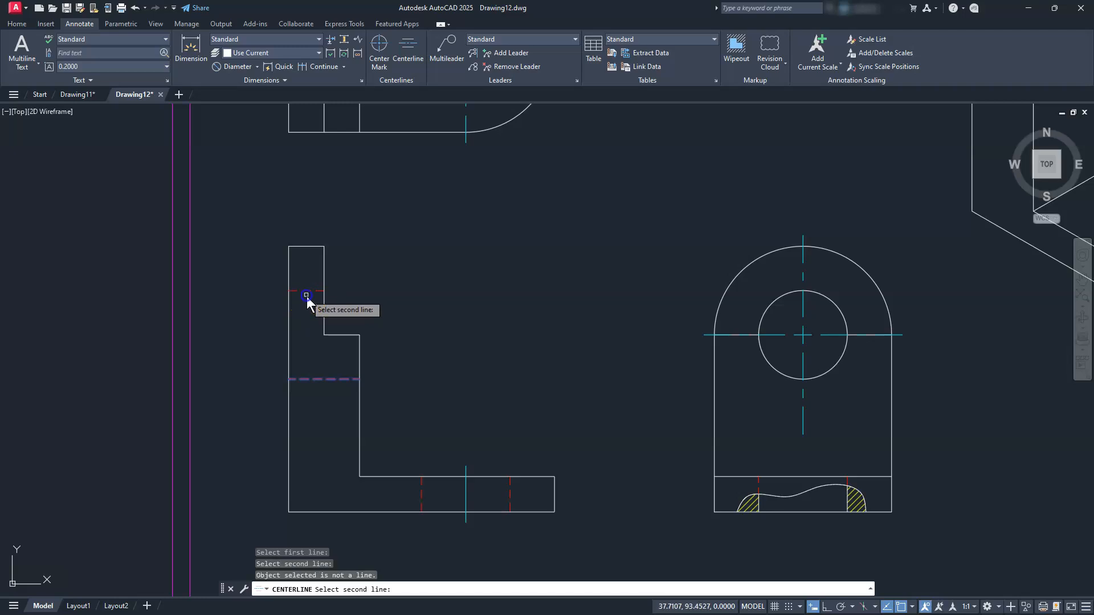
right_click(306, 292)
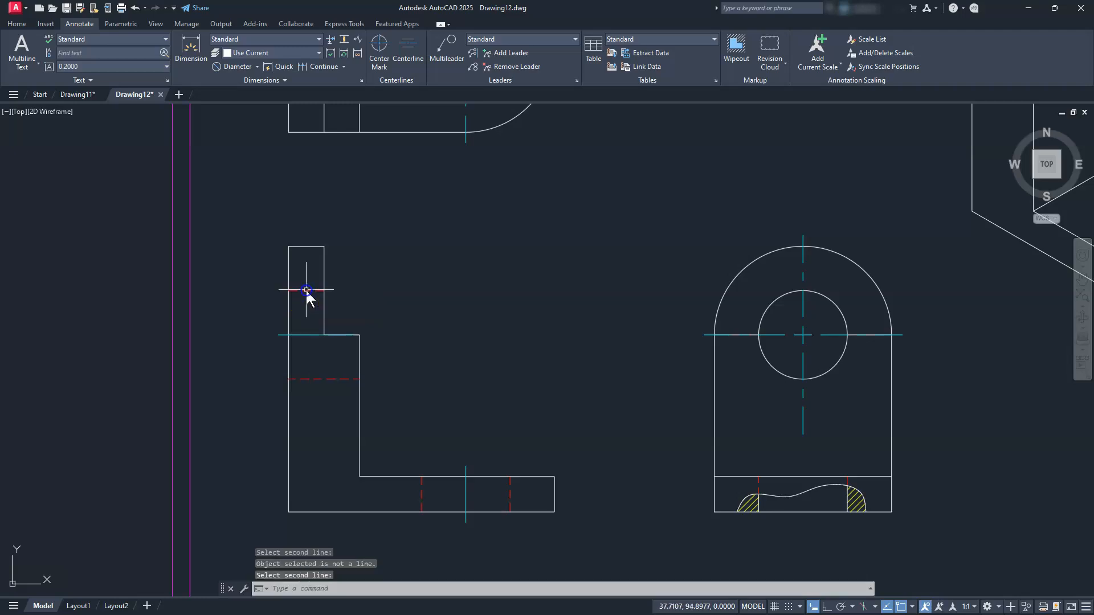
Drag the upright centerline's right end grip back to the vertical outline
click(312, 336)
scroll(277, 339, up, 8)
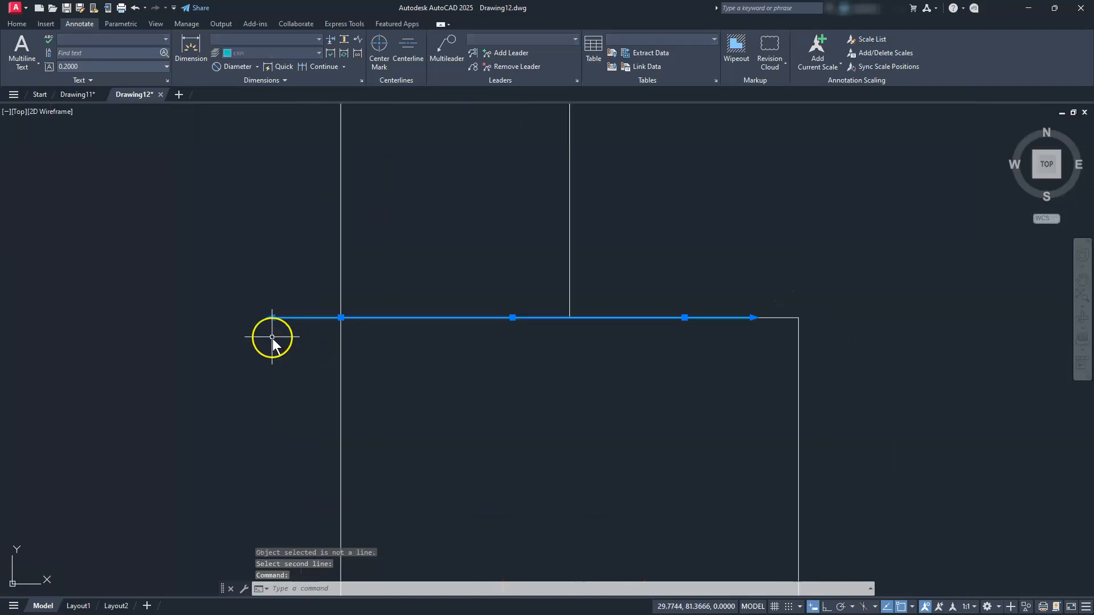
click(684, 317)
click(575, 318)
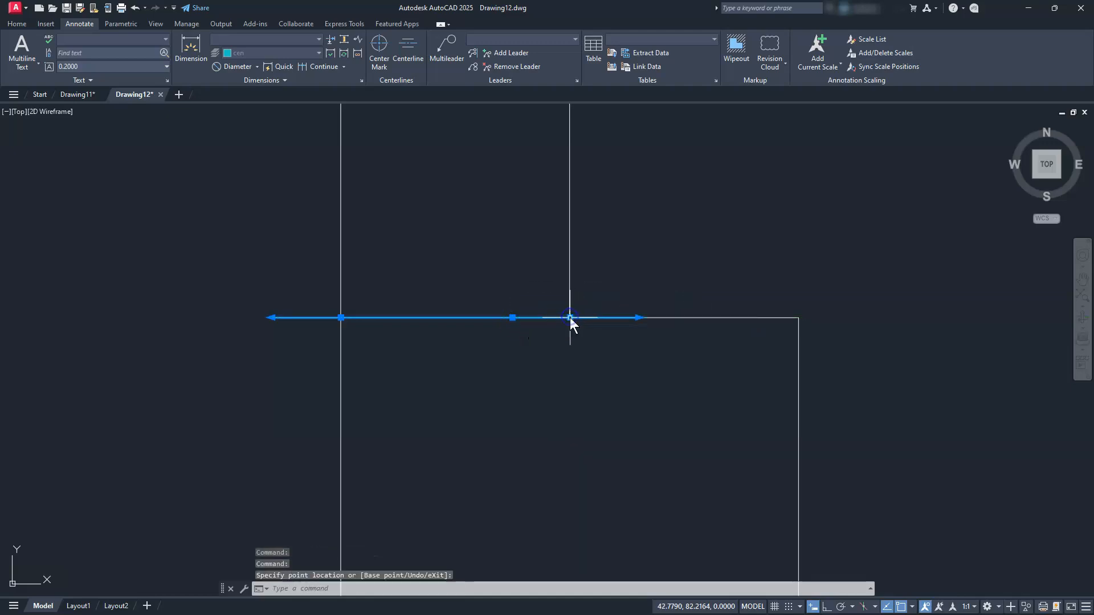
key(Escape)
key(Escape)
key(Escape)
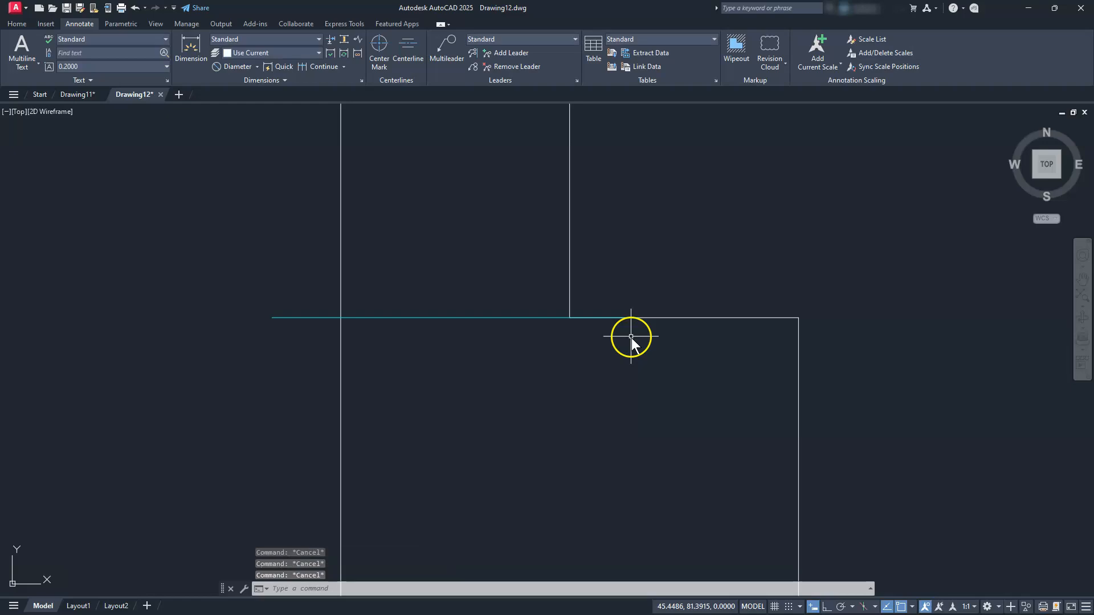
scroll(631, 336, down, 5)
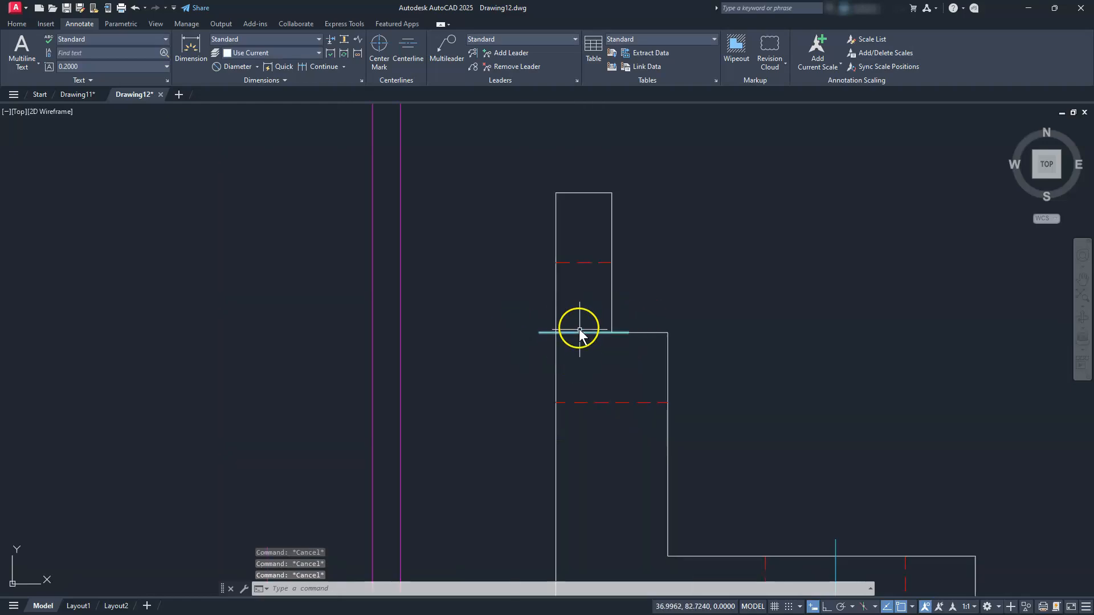
scroll(579, 334, down, 2)
middle_drag(738, 335, 626, 349)
scroll(606, 319, down, 2)
middle_drag(883, 266, 802, 325)
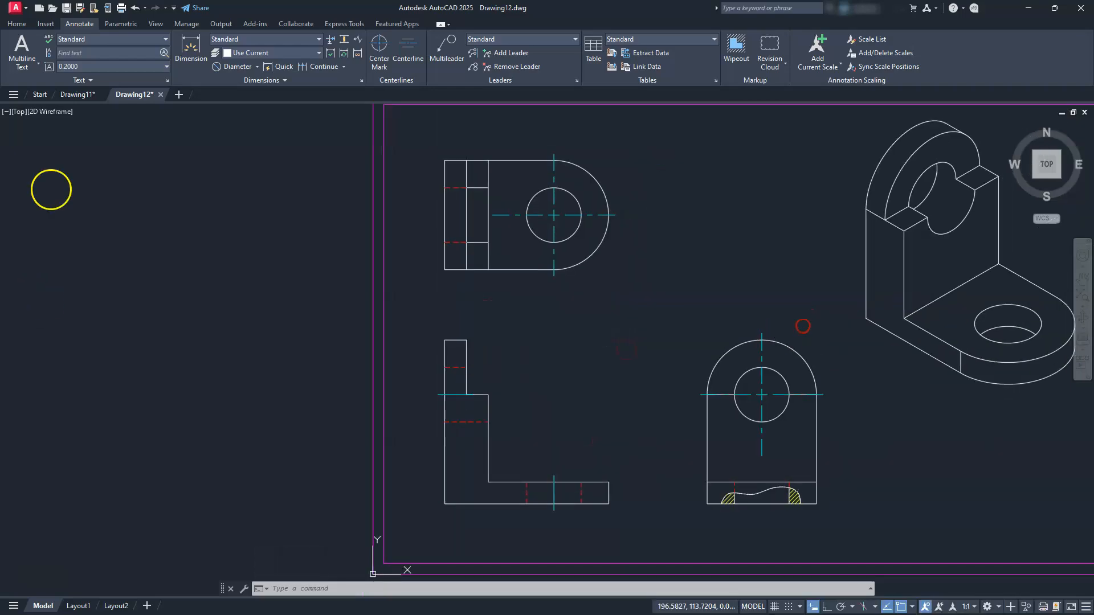
Add a centerline through the D-shaped top view's hidden hole and stretch its ends just past the outline
scroll(418, 202, up, 4)
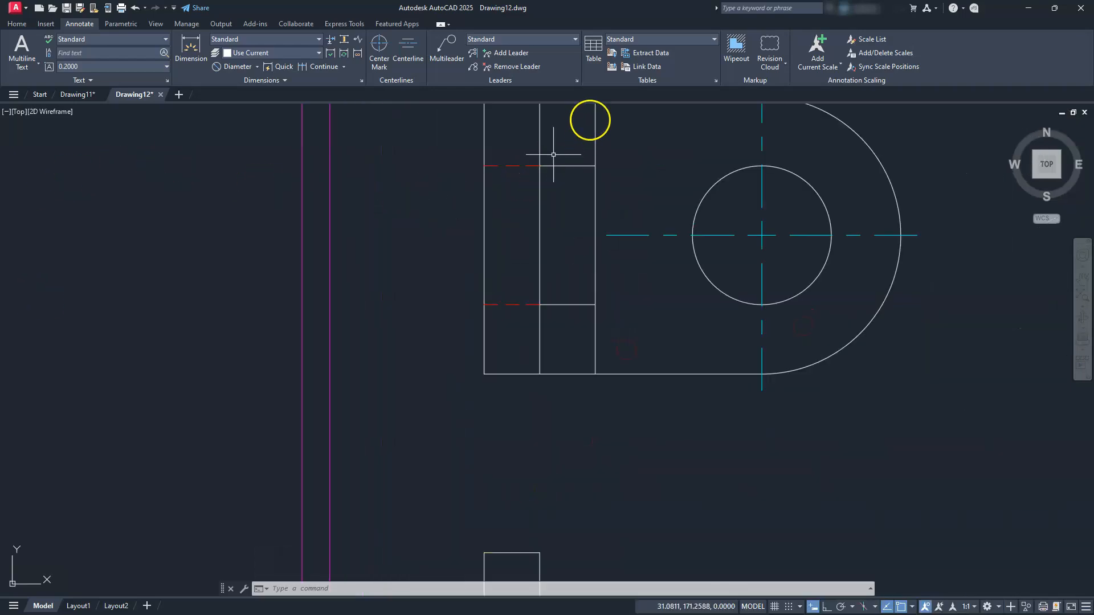
click(408, 46)
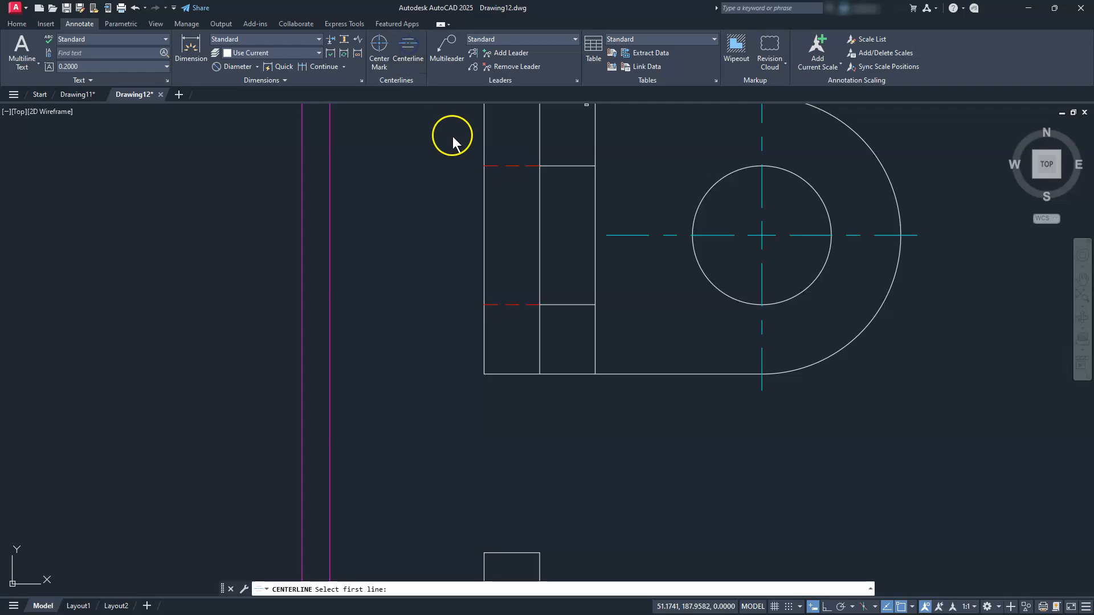
click(504, 167)
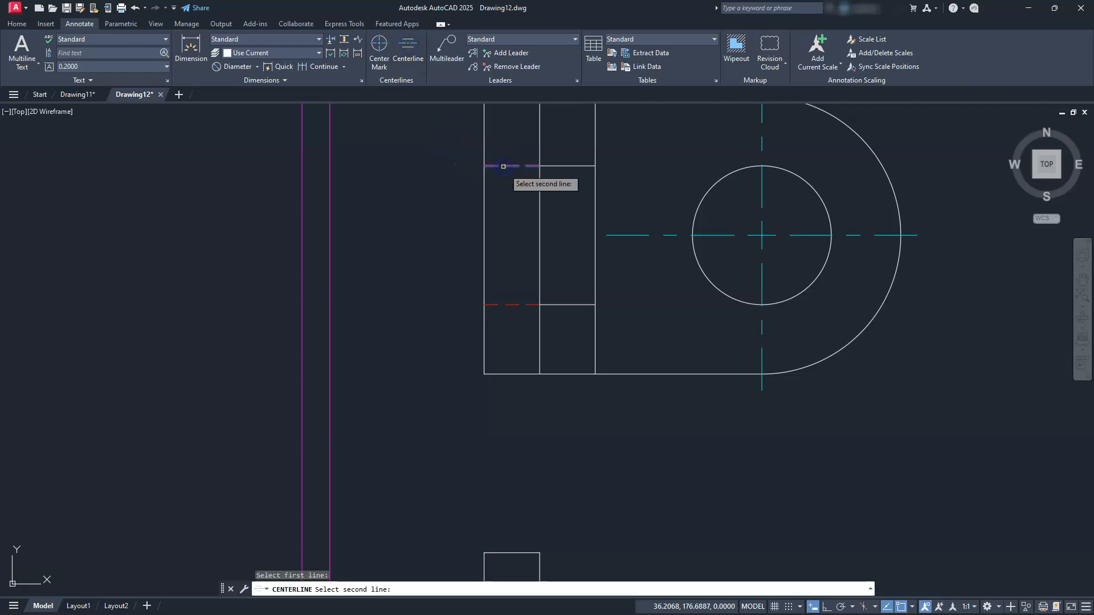
click(564, 306)
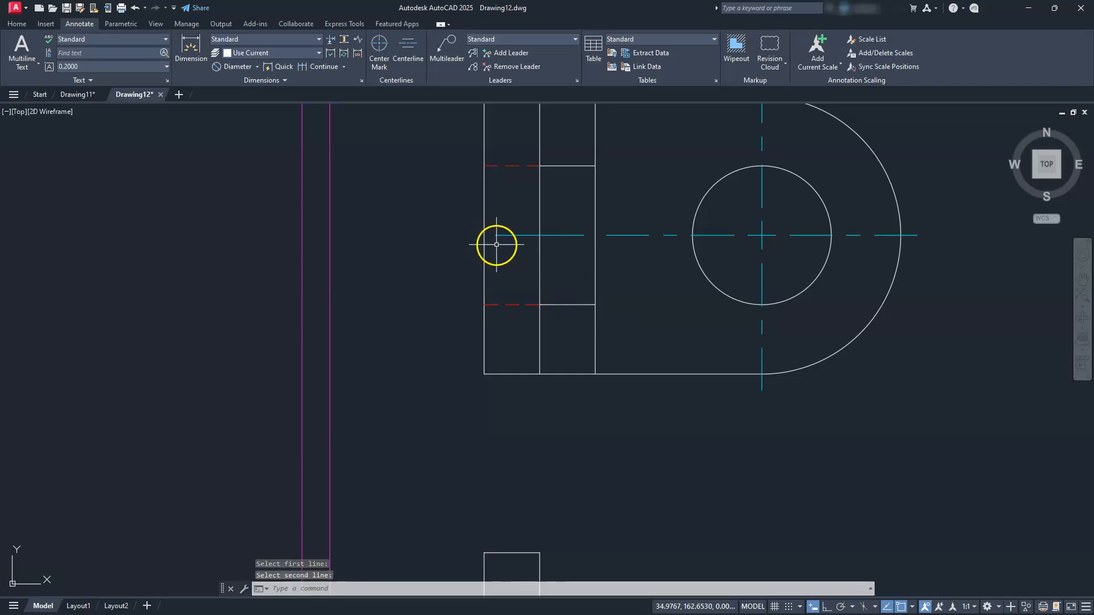
click(526, 233)
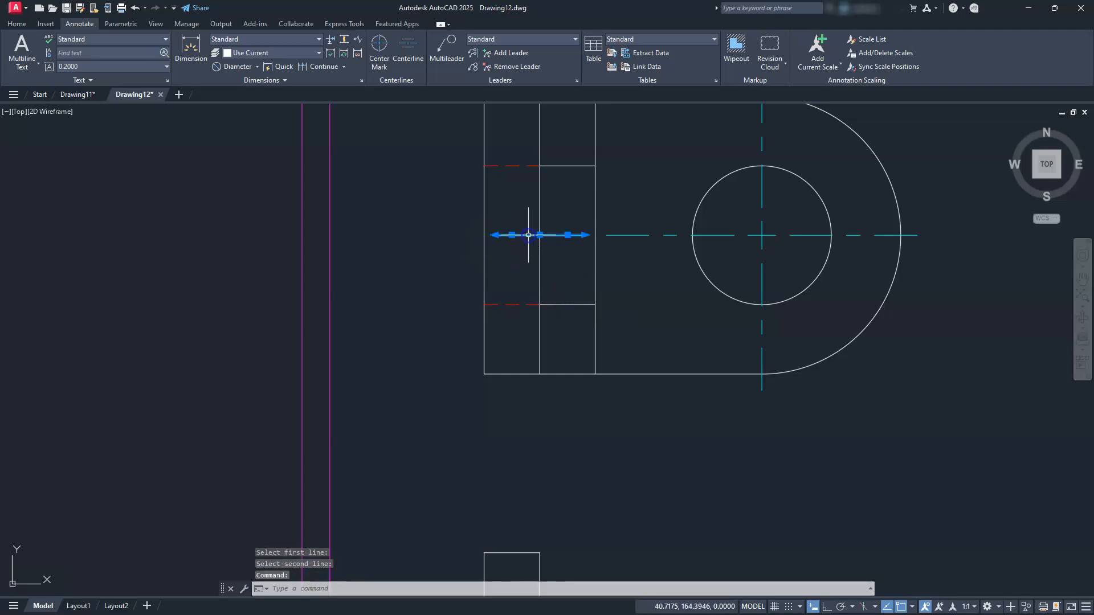
click(569, 234)
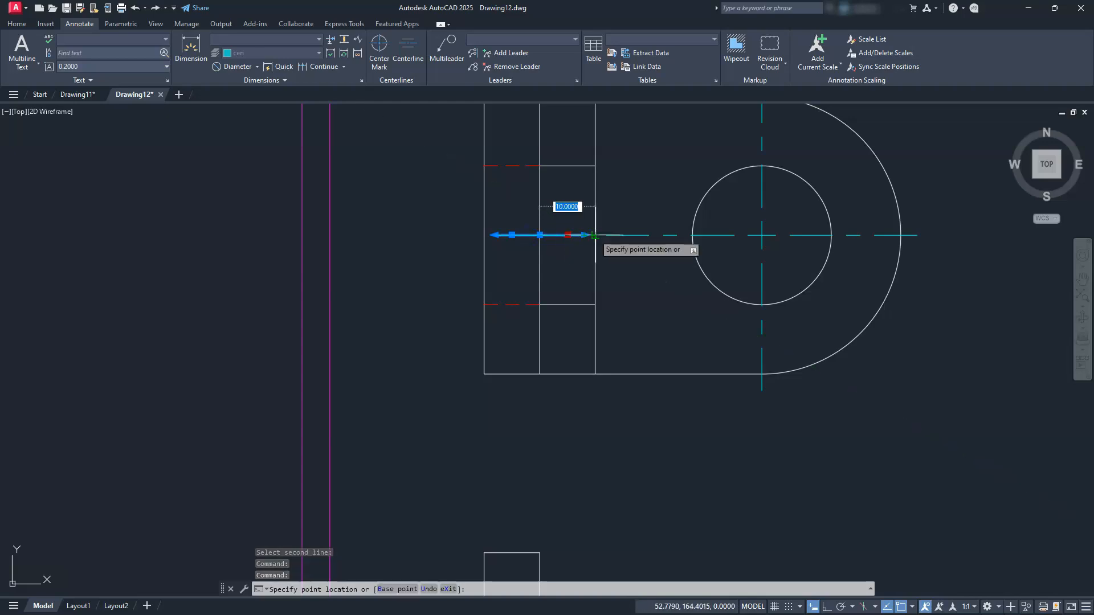
click(594, 235)
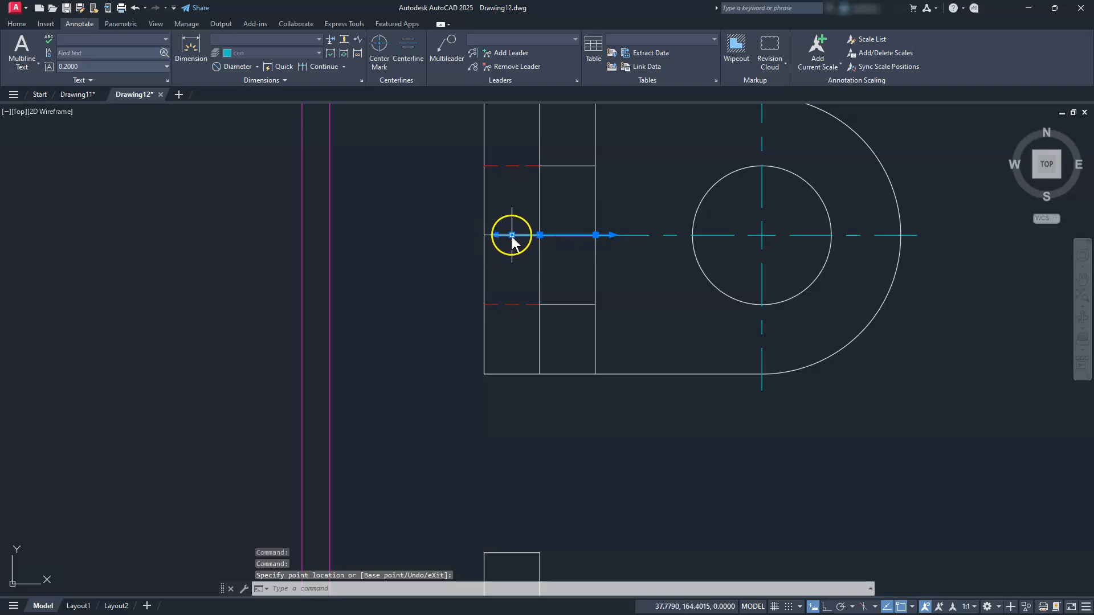
click(483, 234)
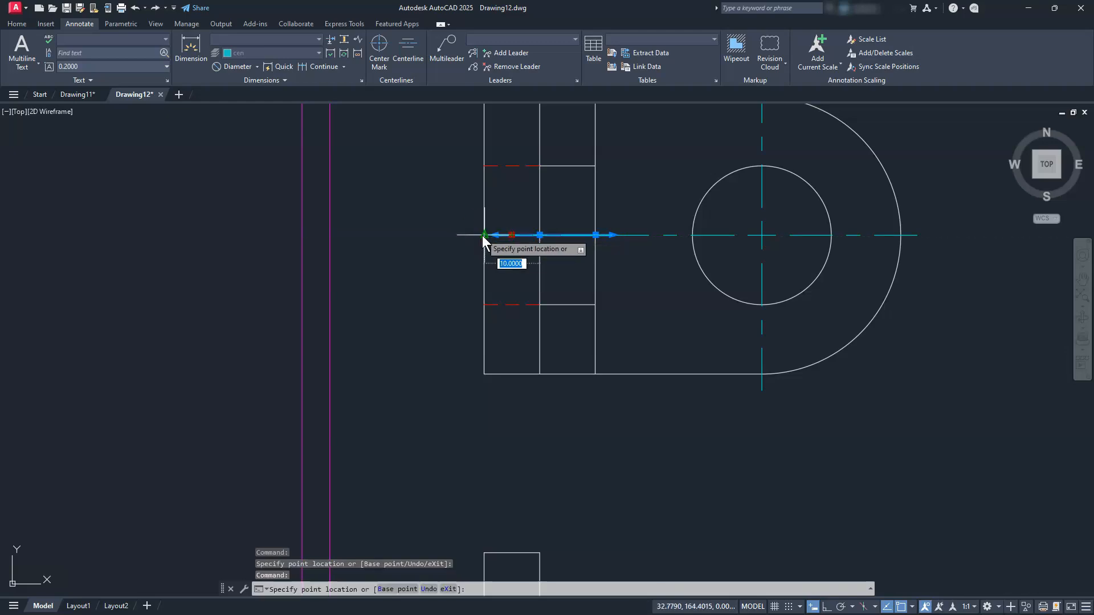
click(484, 235)
key(Escape)
key(Escape)
key(Escape)
scroll(478, 245, down, 4)
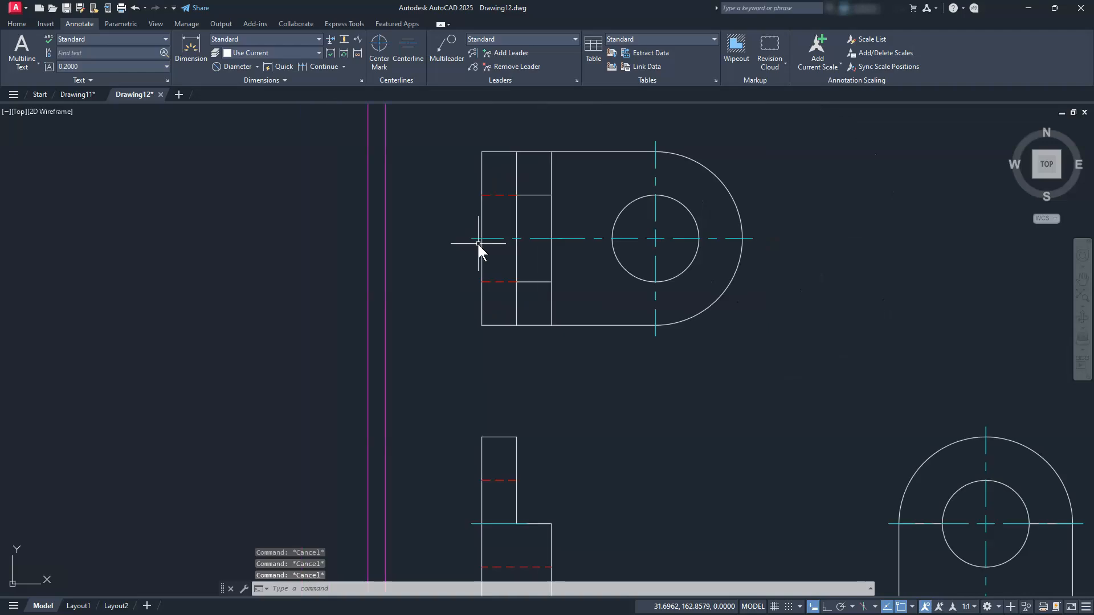
middle_drag(497, 249, 500, 272)
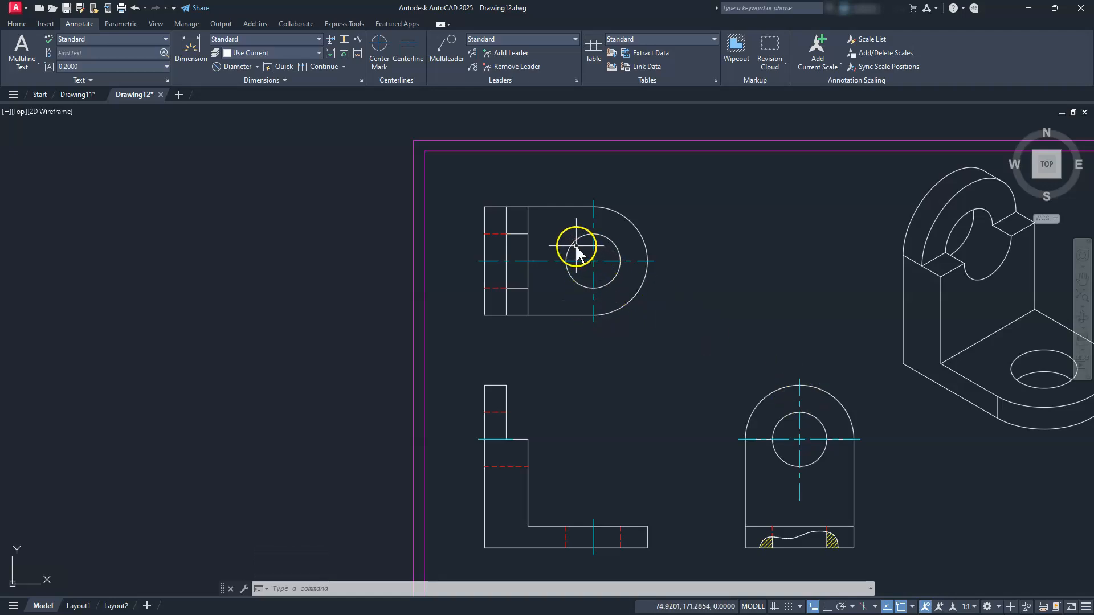
Give the upper view's centre mark a linetype scale of 1.5 in Properties
click(595, 261)
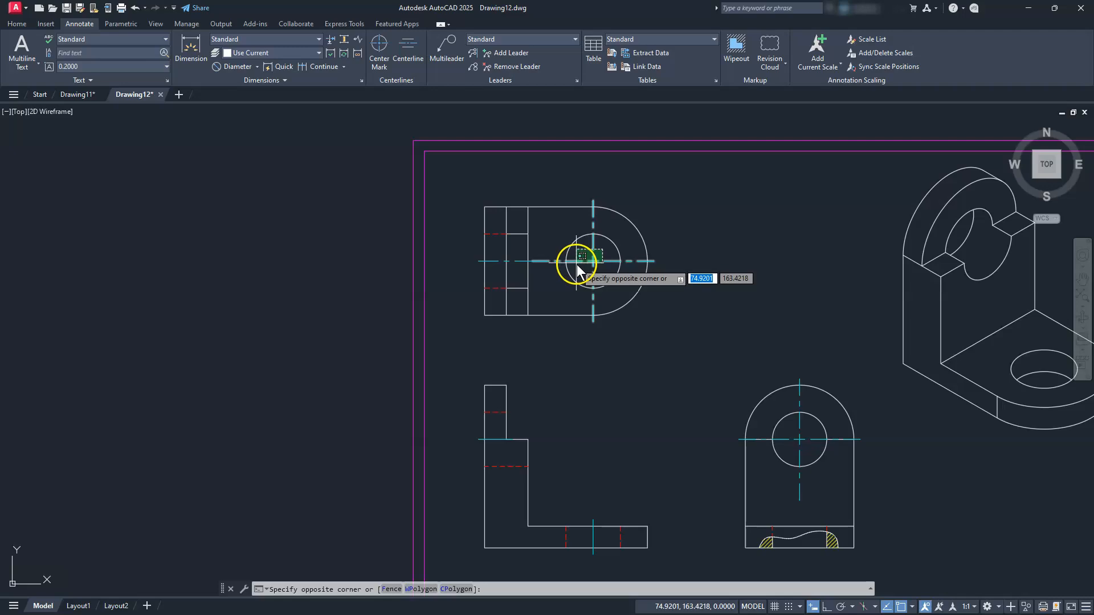
click(576, 264)
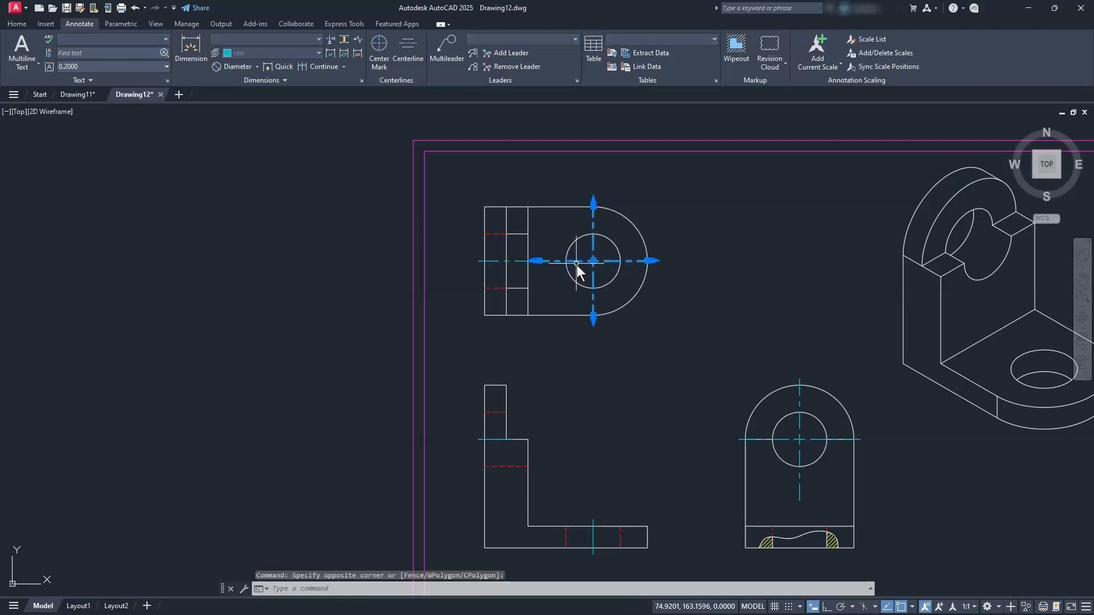
right_click(577, 266)
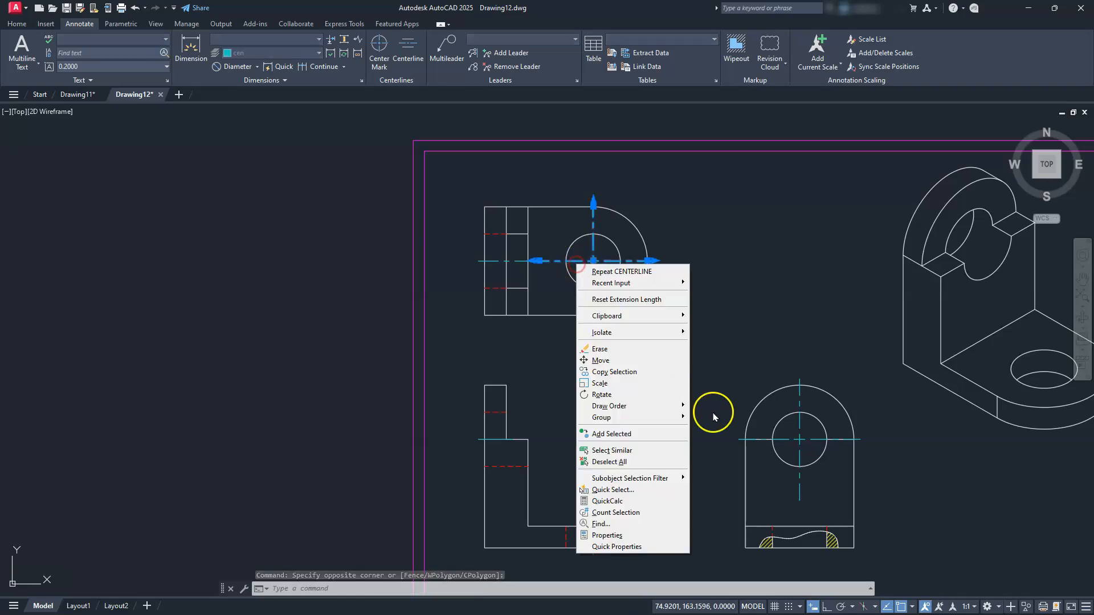
click(627, 537)
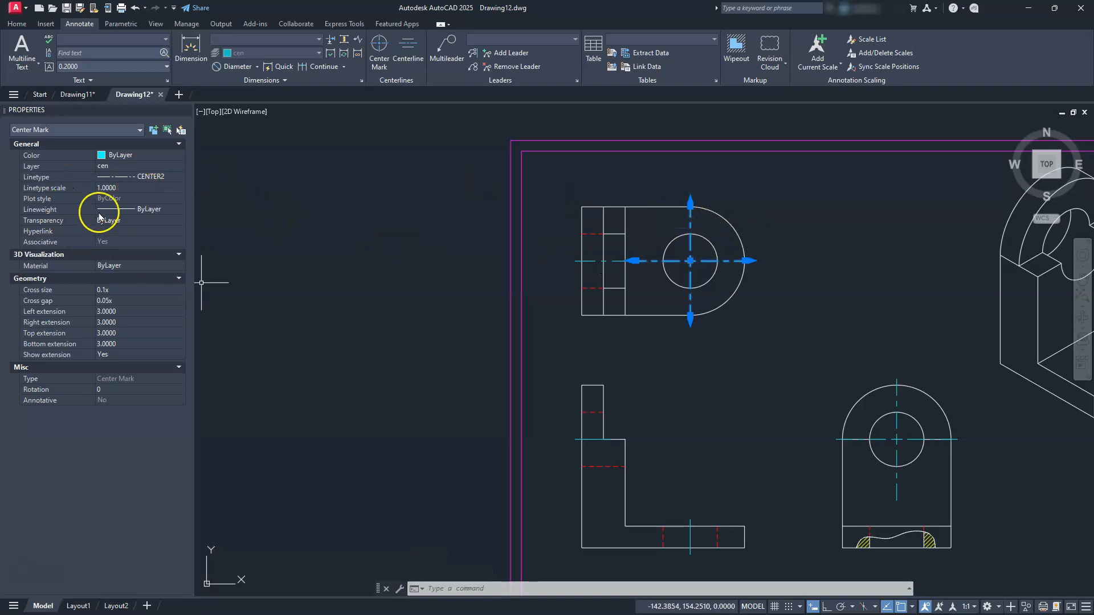
click(147, 189)
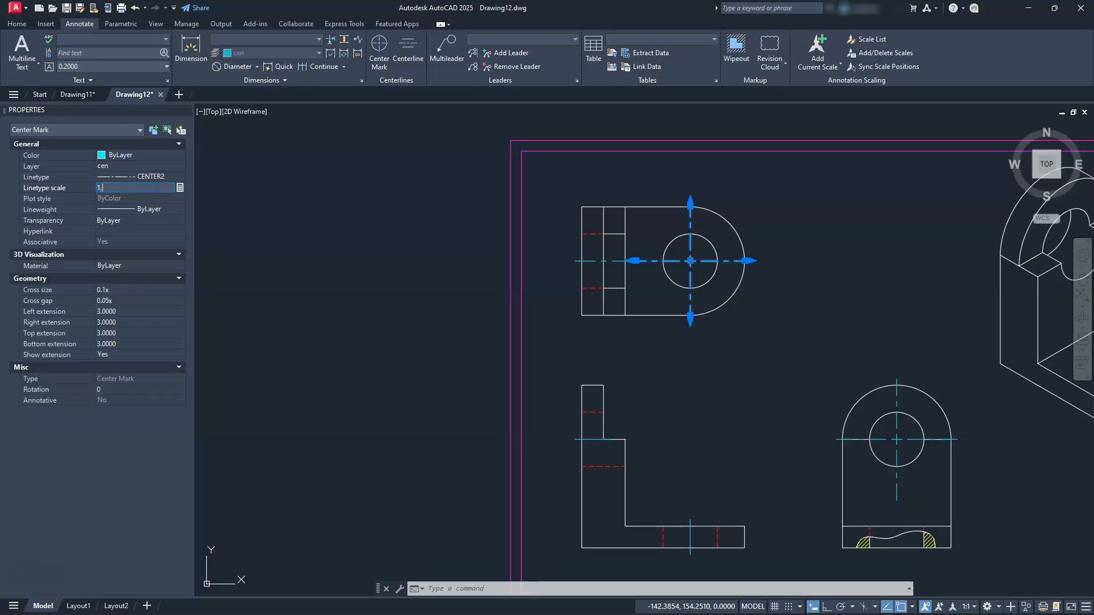
text(1.5)
key(Return)
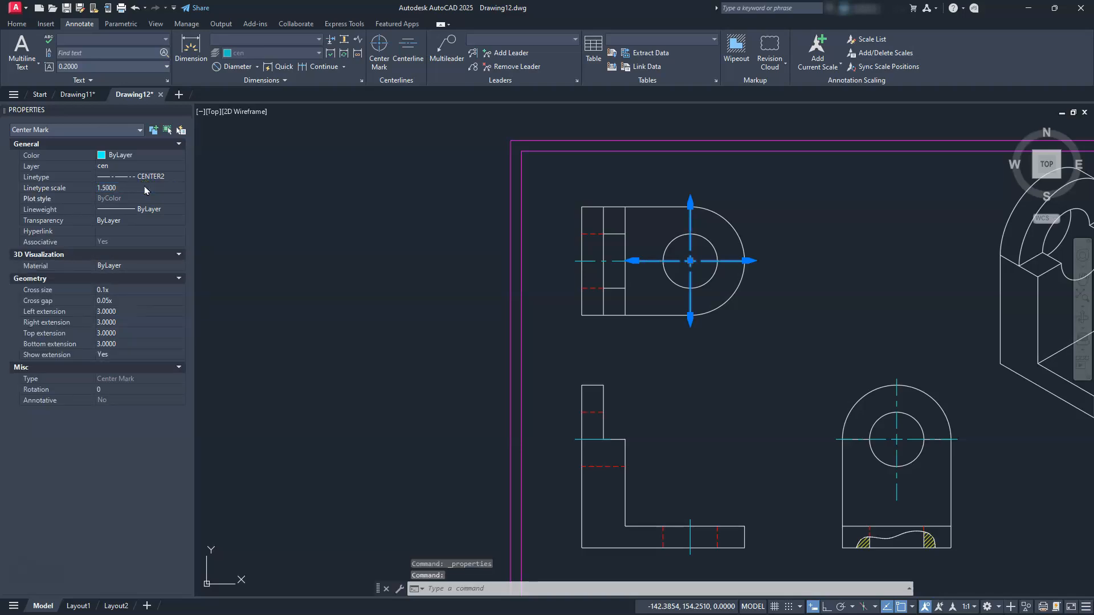
key(Escape)
key(Escape)
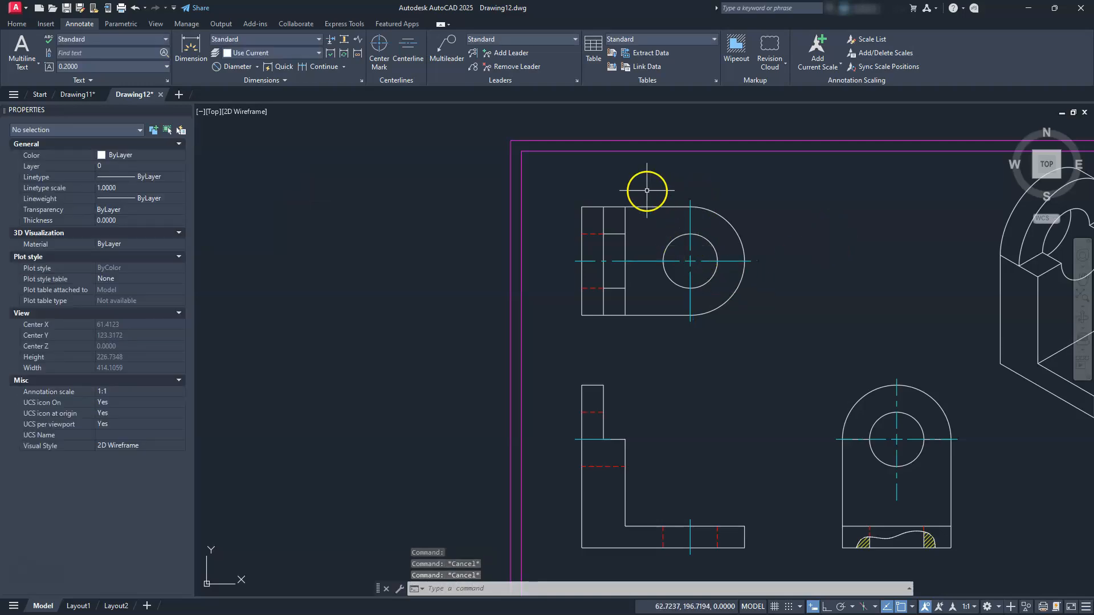
Copy that centre mark's properties onto the lower-right view's centre mark with MATCHPROP
text(ma)
key(Return)
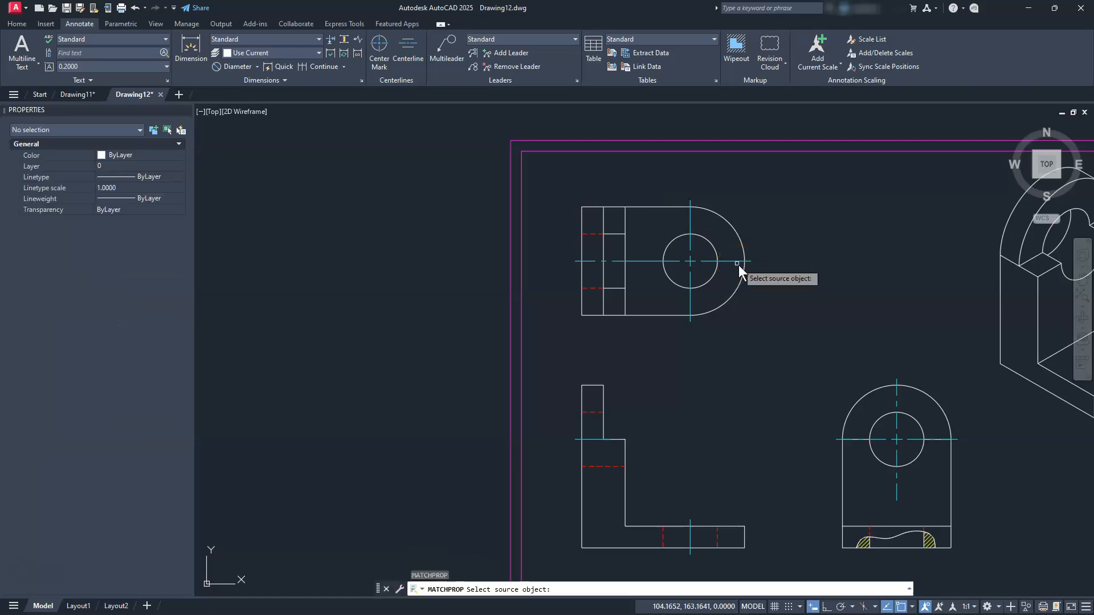
click(730, 262)
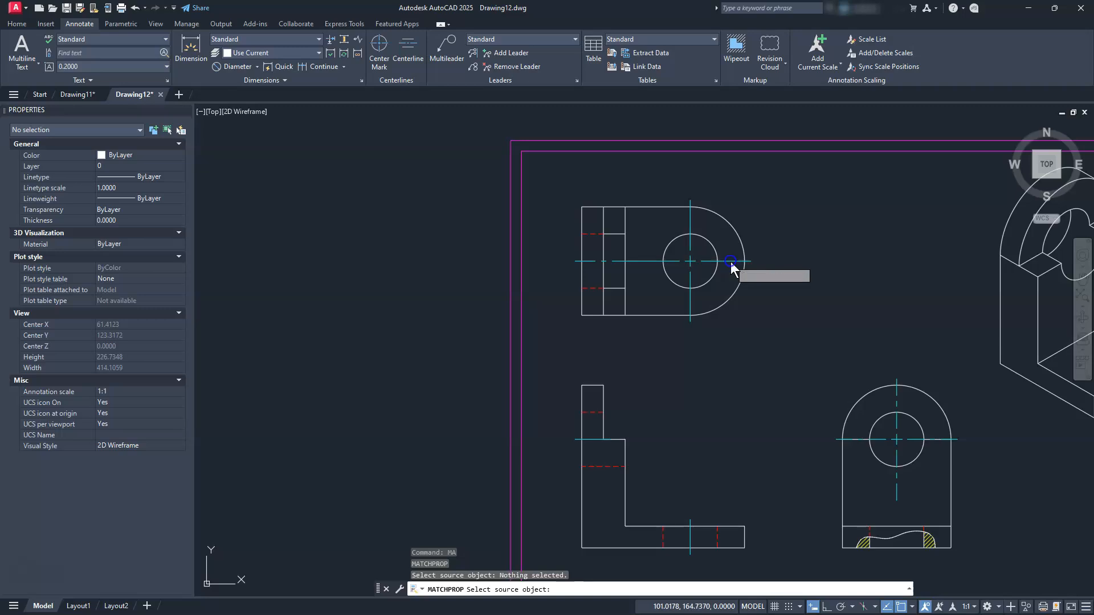
click(730, 261)
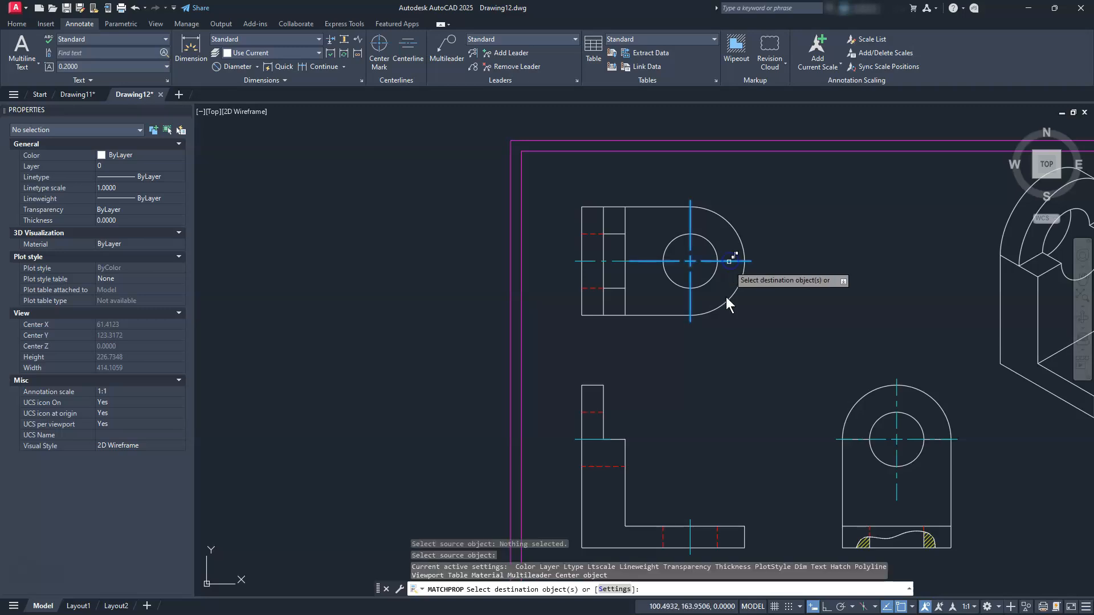
click(896, 403)
click(903, 427)
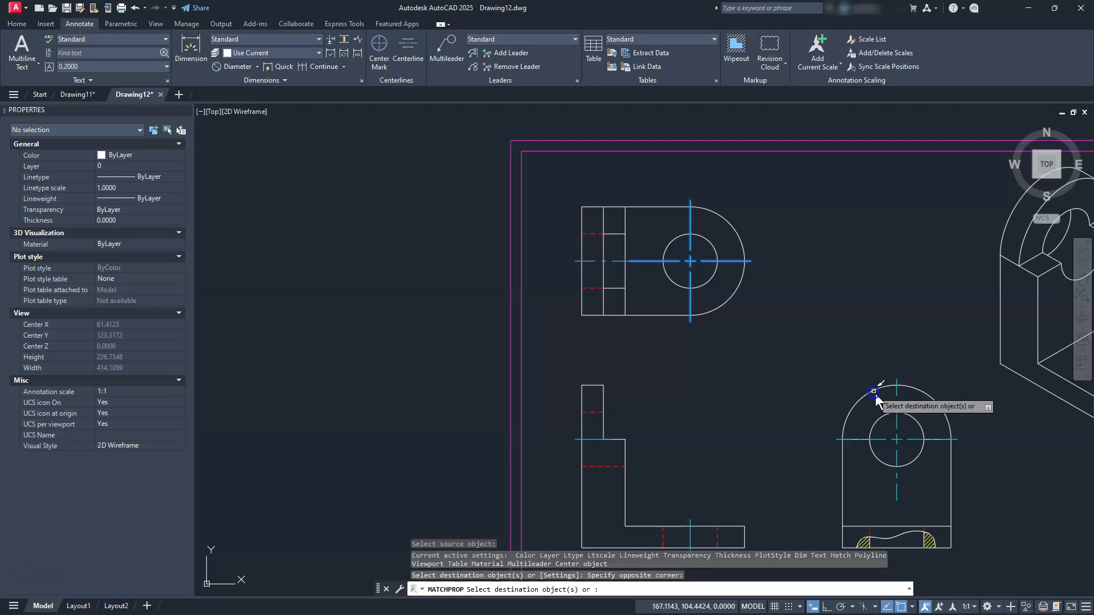
click(904, 433)
click(895, 448)
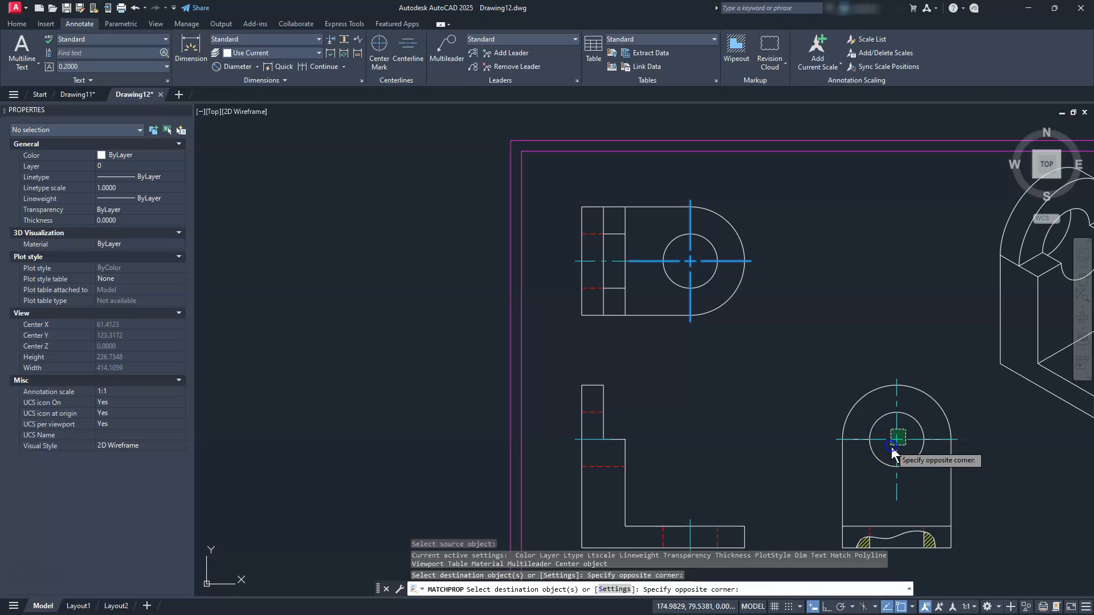
key(Escape)
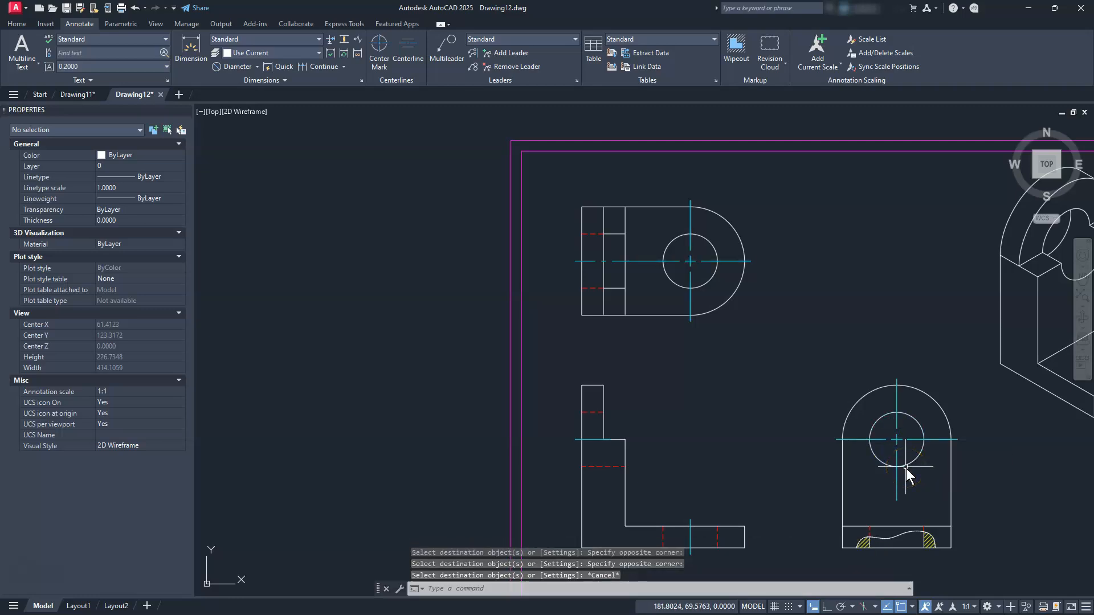
Create a centerline between the two red hidden lines in the lower-right view's base
scroll(905, 467, up, 4)
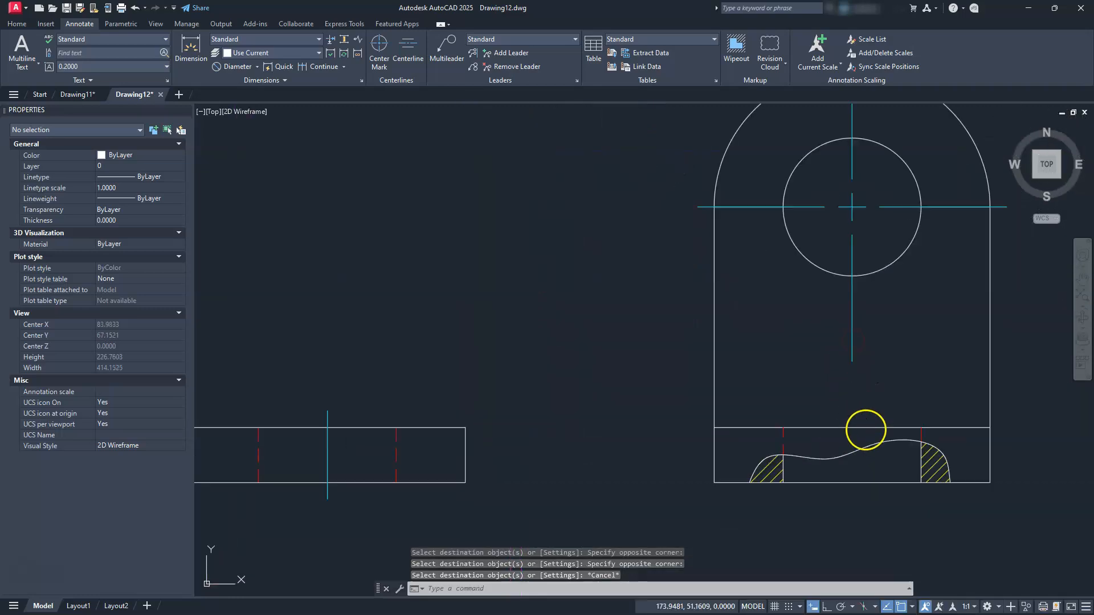
middle_drag(719, 315, 700, 303)
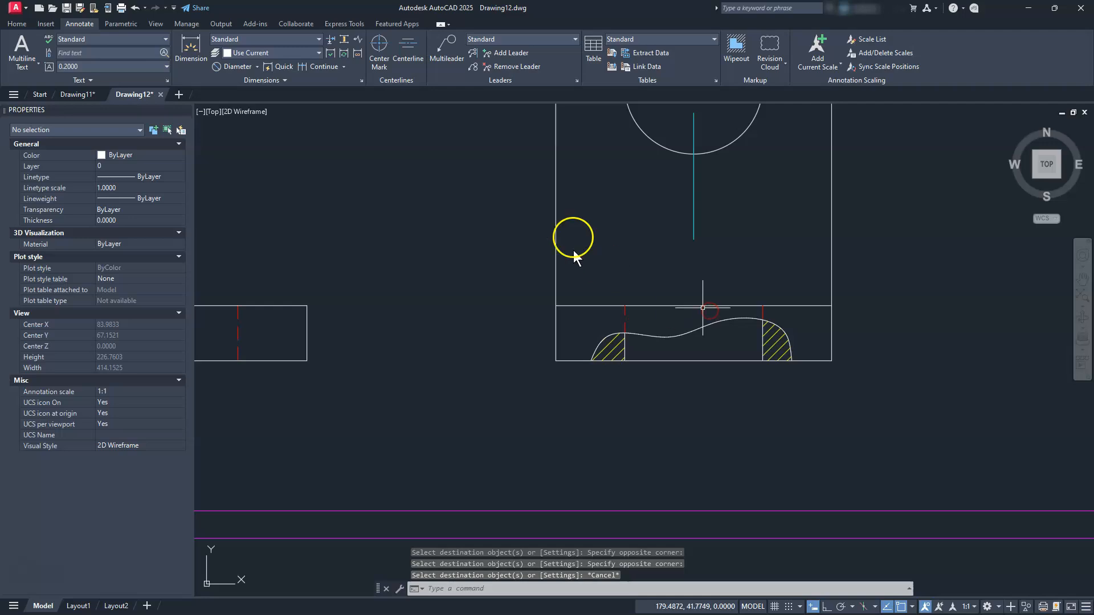
click(412, 48)
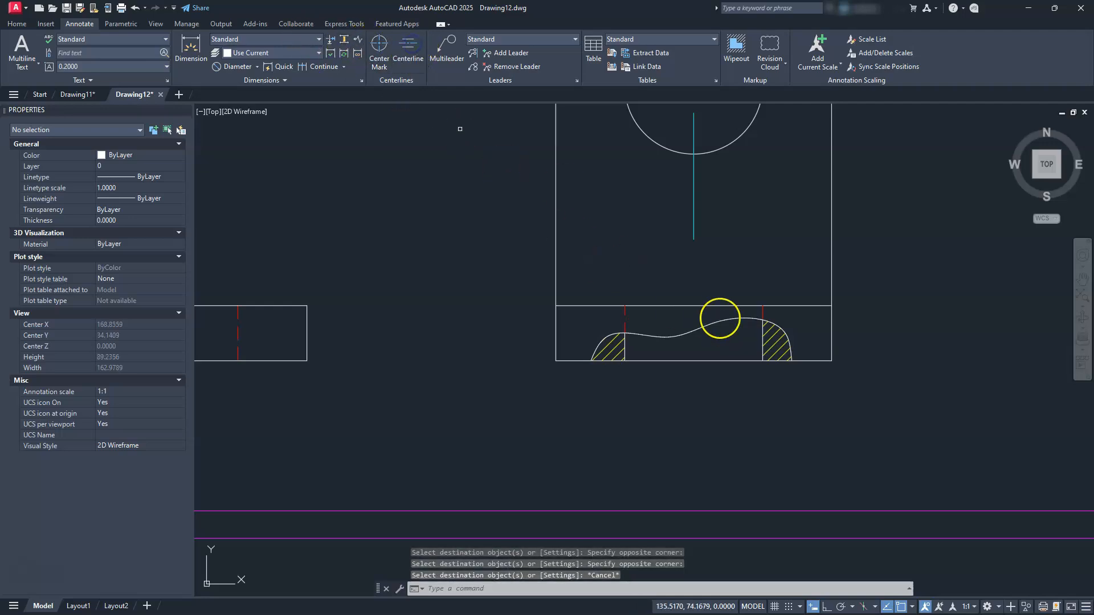
click(625, 314)
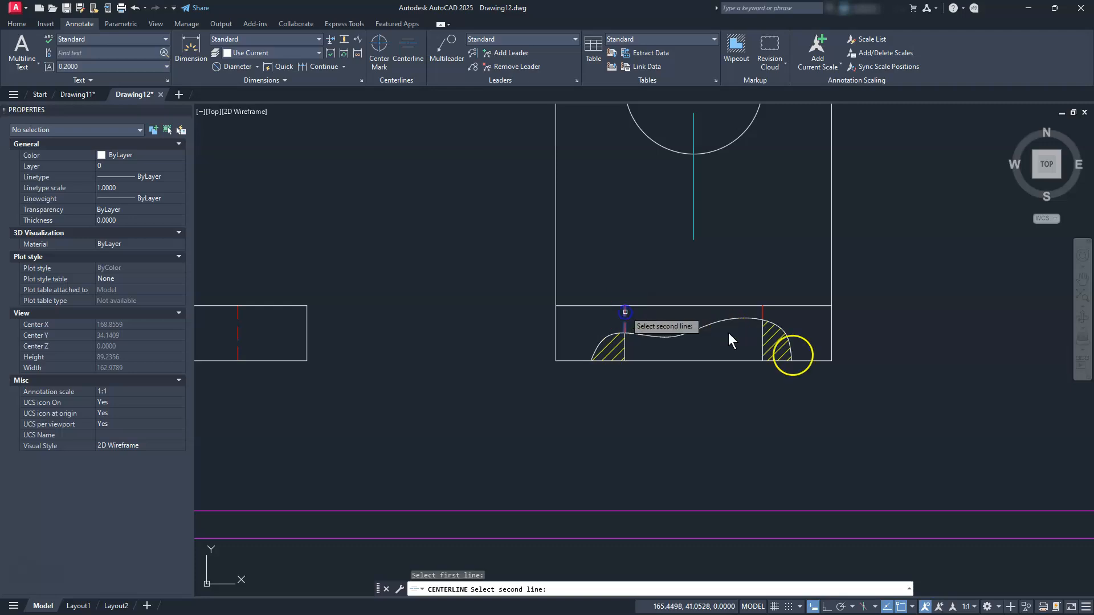
click(764, 349)
key(Escape)
key(Escape)
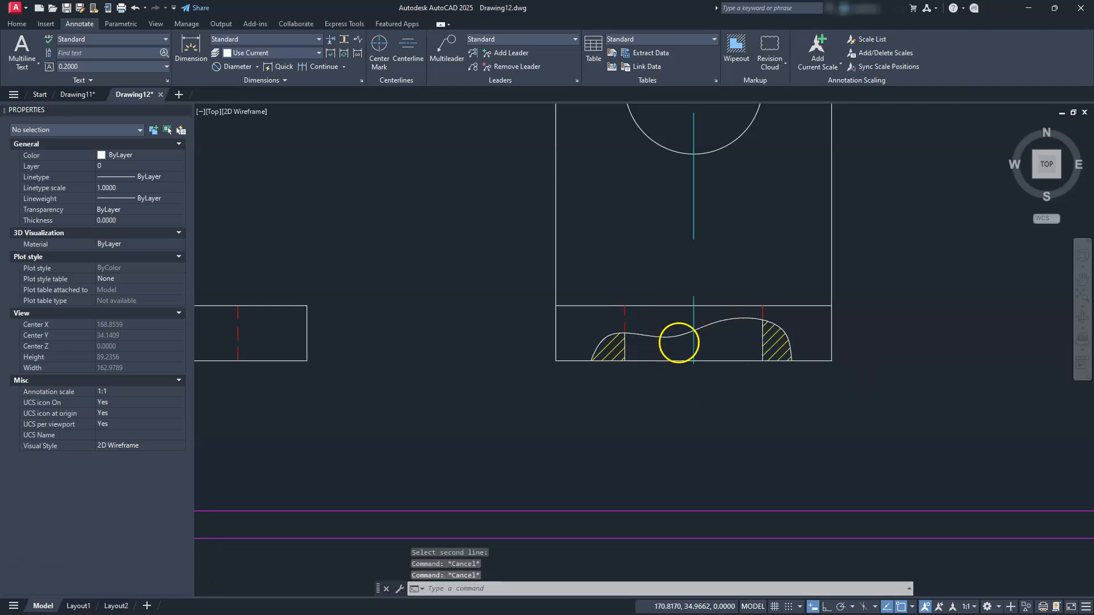
Adjust the new centerline's end grips so it extends past the base's top and bottom edges
scroll(696, 343, up, 4)
click(718, 342)
click(680, 344)
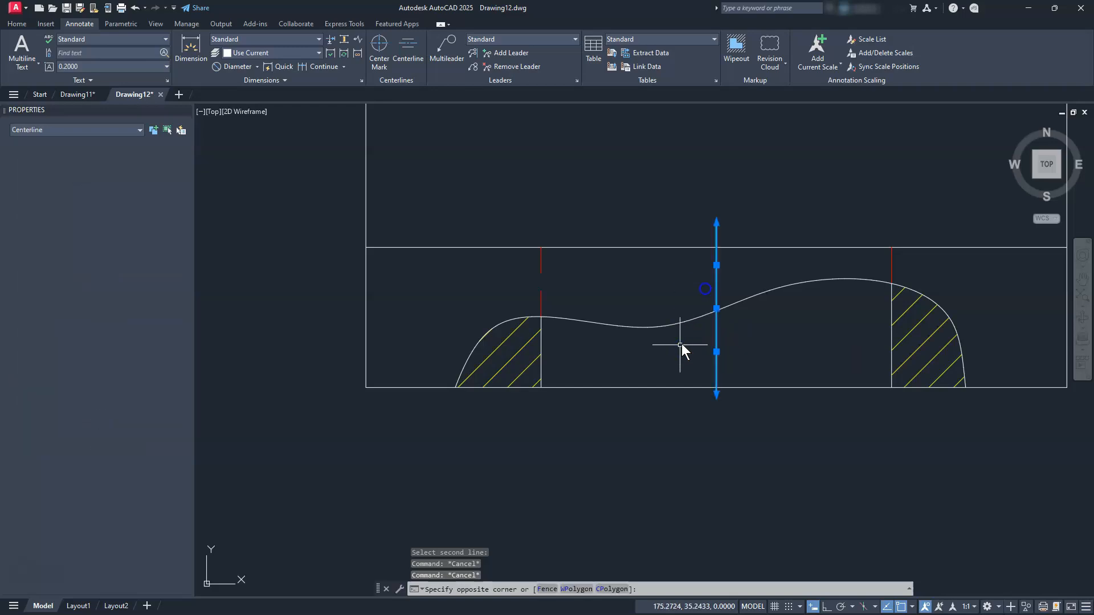
click(716, 266)
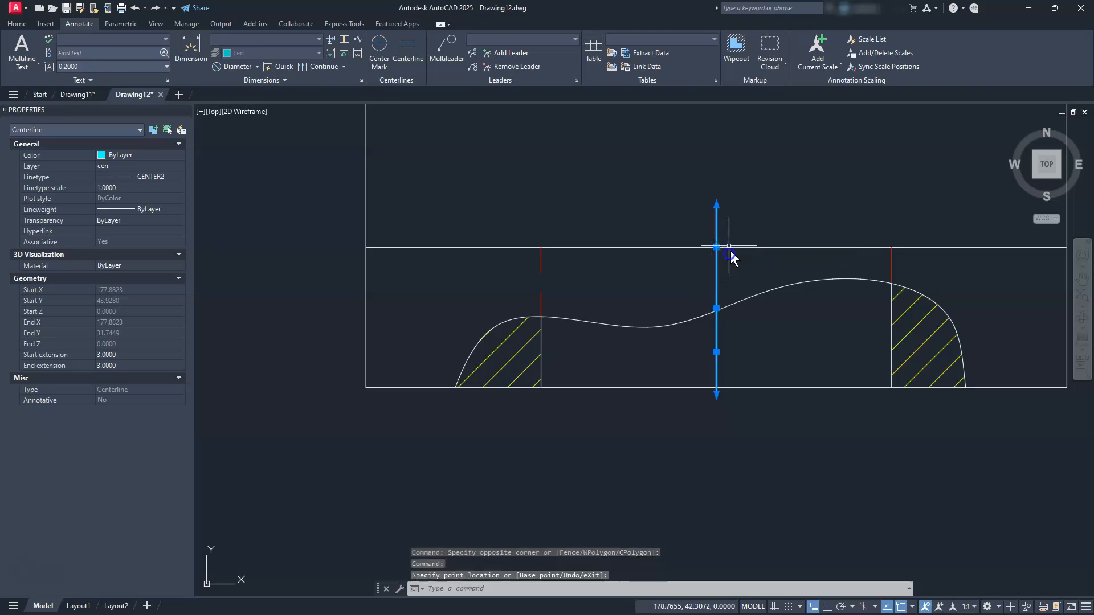
click(716, 352)
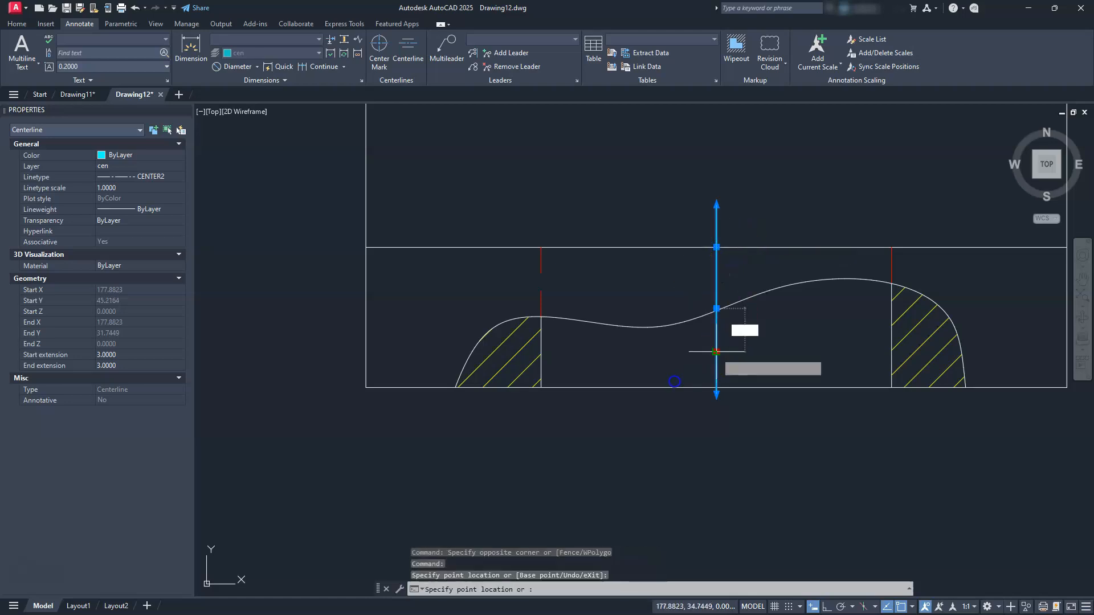
key(Escape)
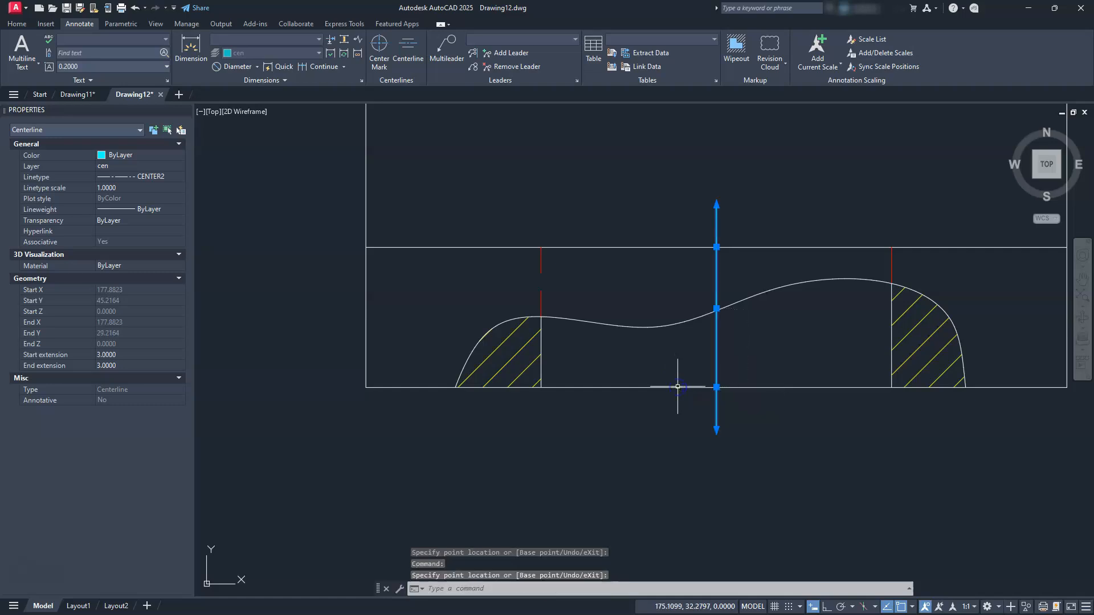
scroll(684, 386, down, 5)
key(Escape)
mouse_move(690, 384)
middle_down()
mouse_move(940, 379)
mouse_move(1056, 396)
middle_up()
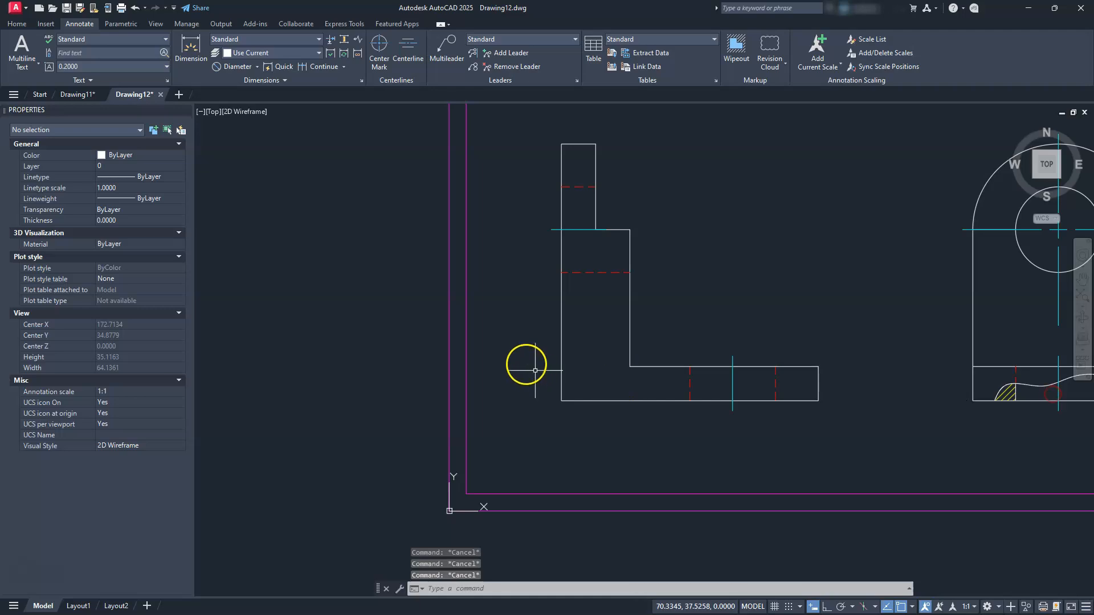
Change the leg centerline's linetype scale to 0.75, then to 0.5, and reframe the L-shaped view
click(732, 384)
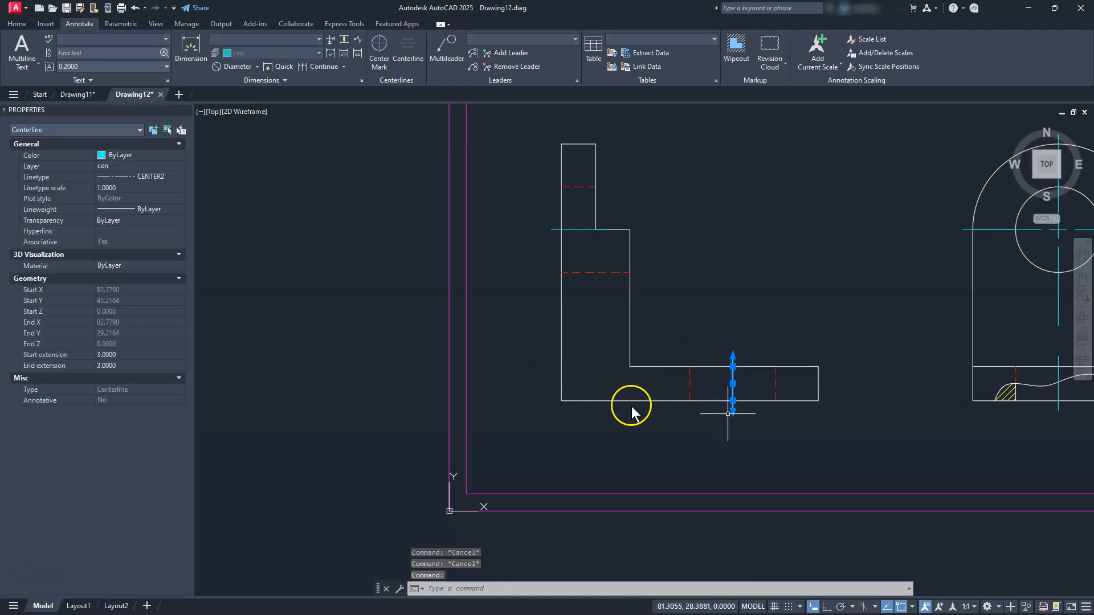
click(124, 188)
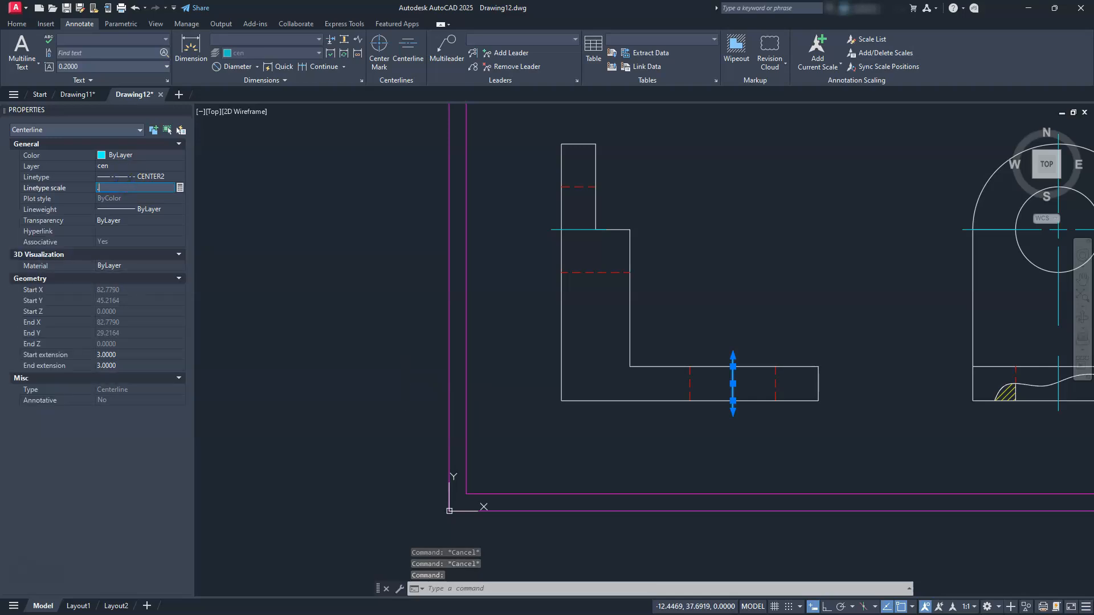
text(.75)
key(Return)
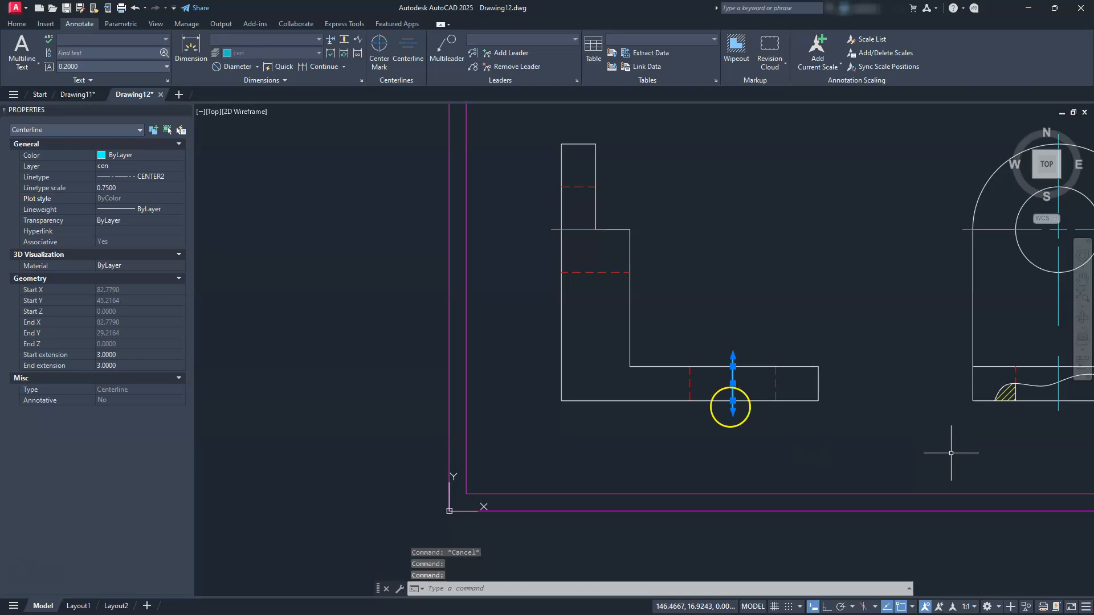
scroll(736, 394, up, 6)
scroll(736, 394, up, 2)
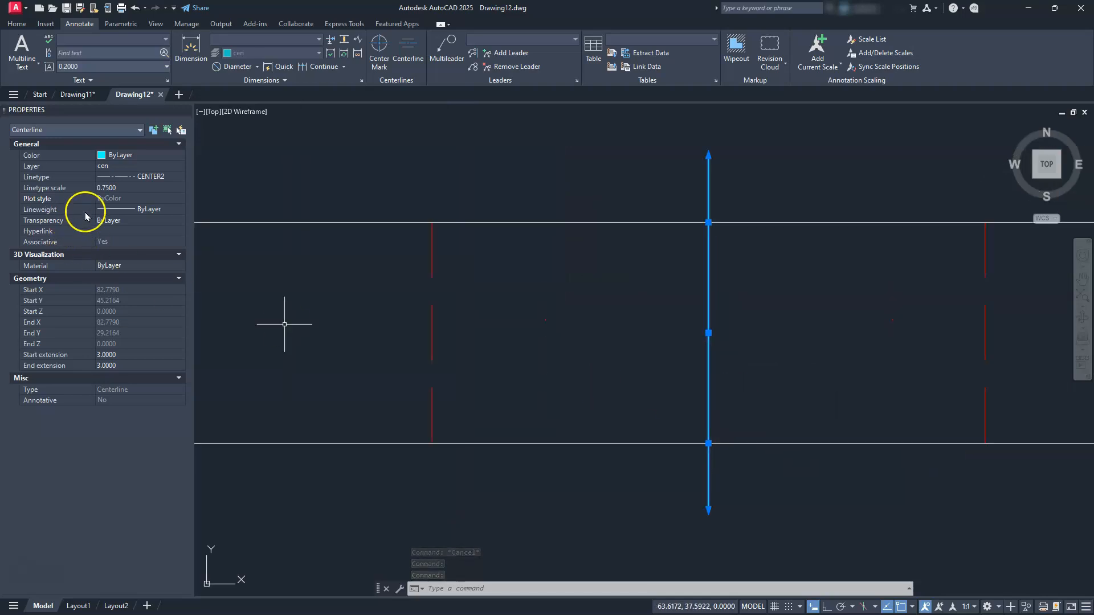
click(118, 187)
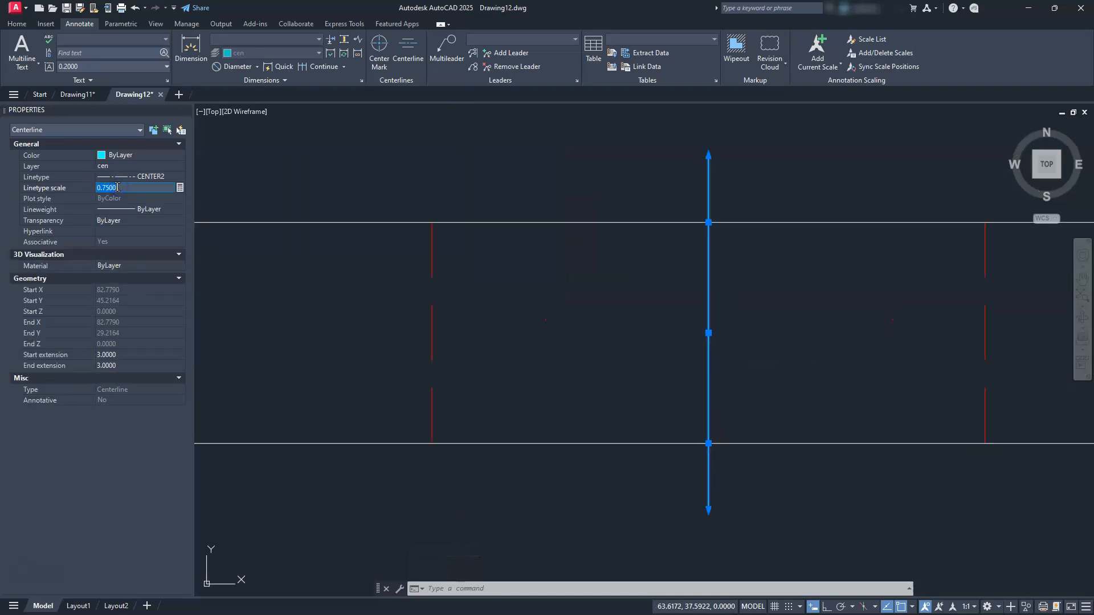
key(Return)
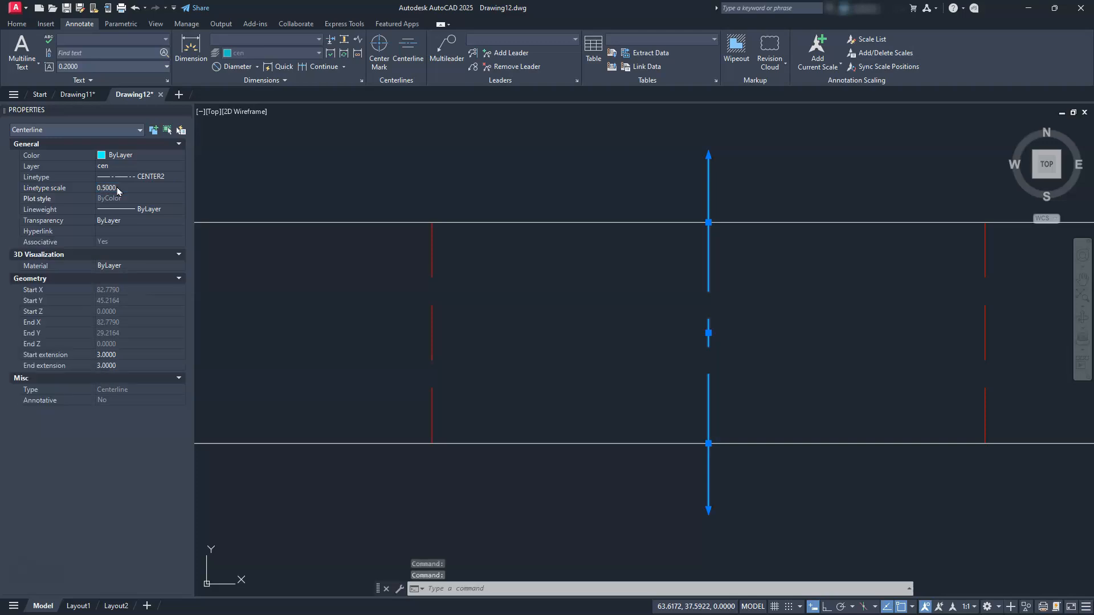
key(Escape)
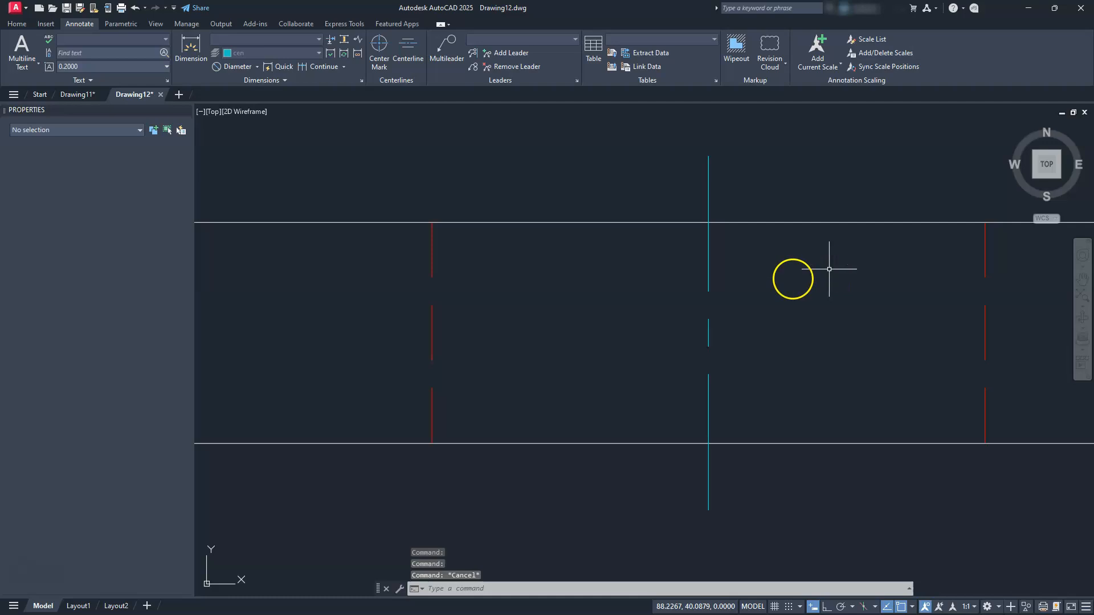
scroll(785, 279, down, 4)
mouse_move(771, 283)
middle_down()
mouse_move(758, 237)
mouse_move(787, 384)
middle_up()
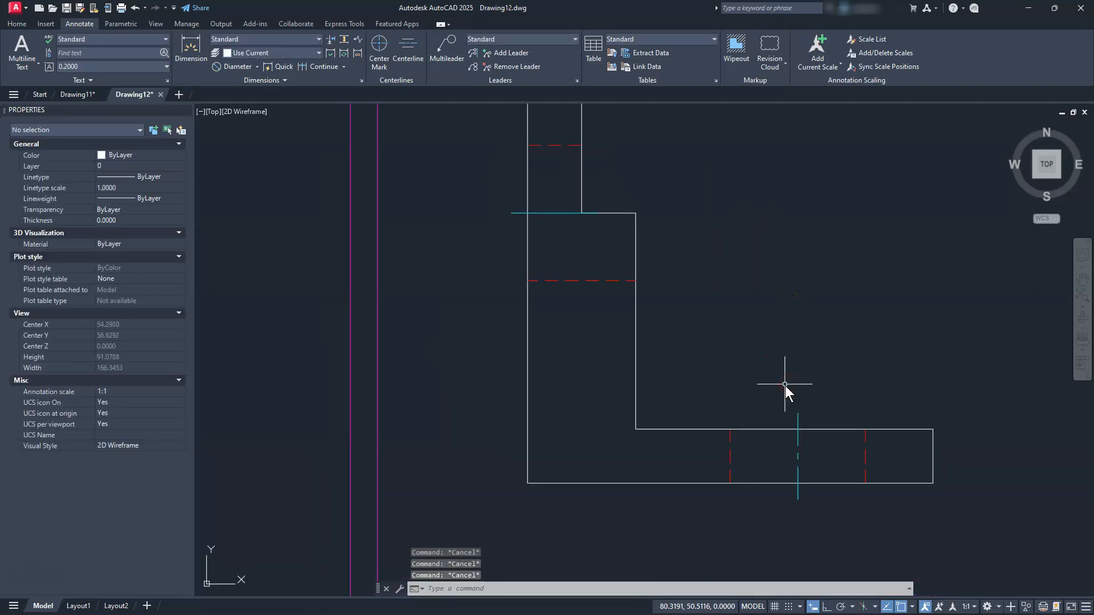
Use MATCHPROP to copy the cyan centerline's properties onto the line in the hatched base
text(ma)
key(Return)
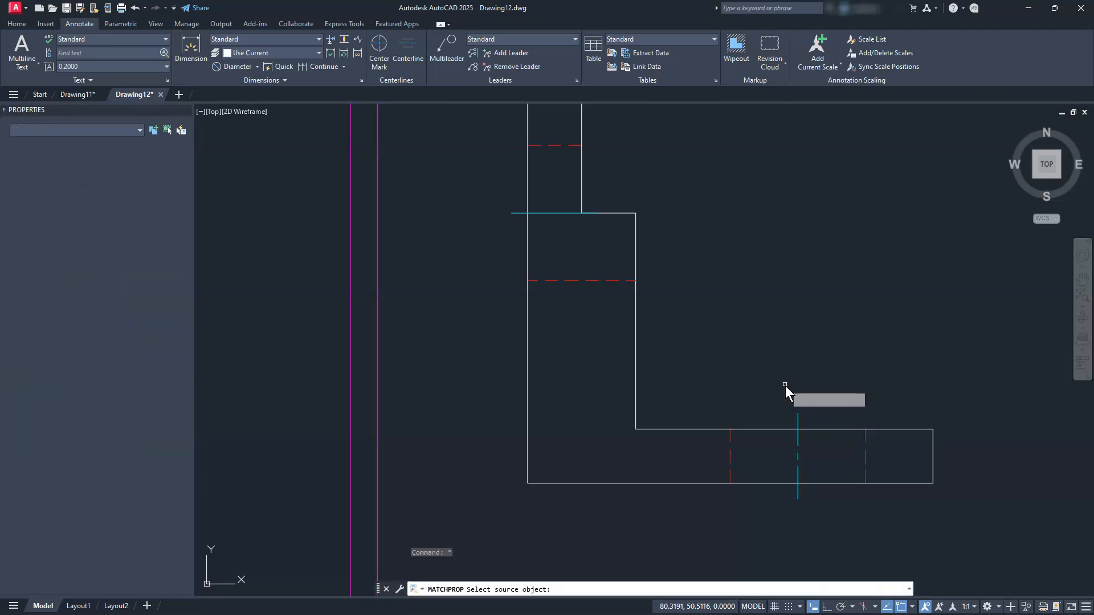
click(798, 439)
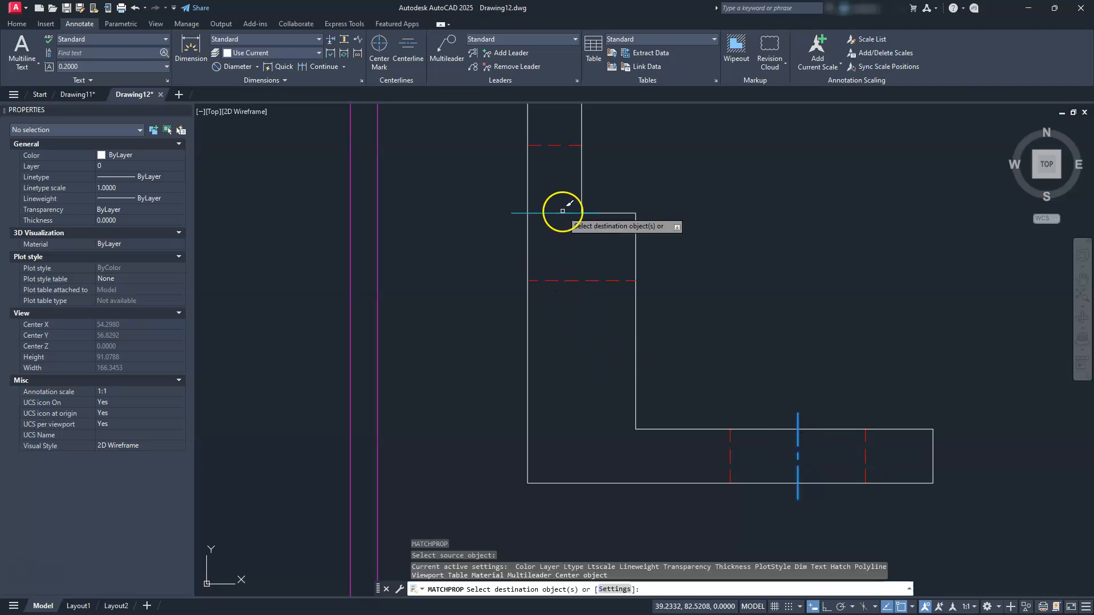
scroll(667, 325, down, 3)
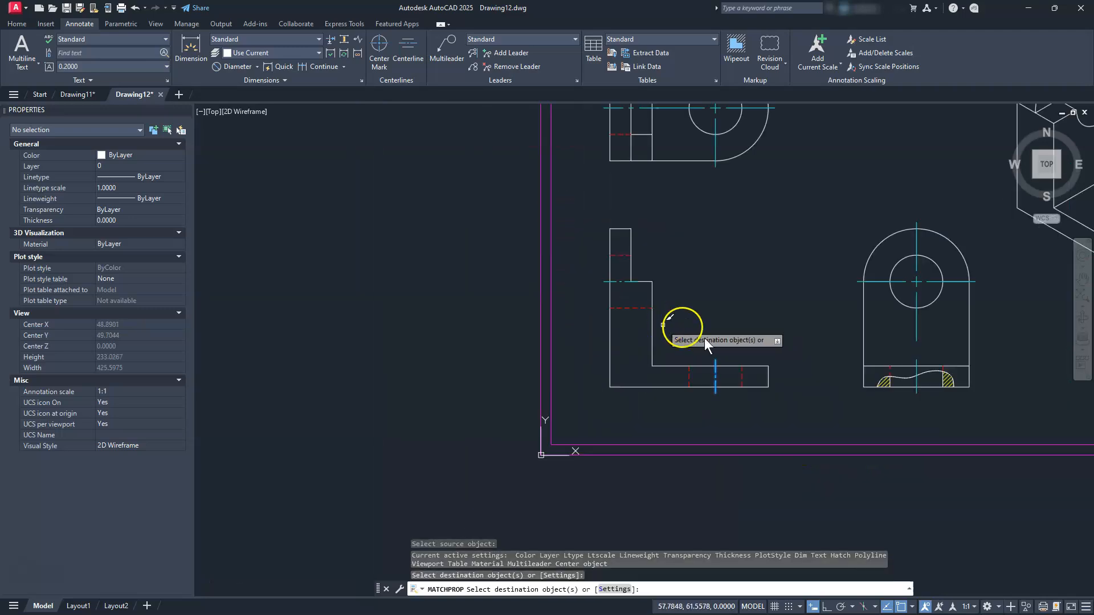
scroll(935, 400, up, 2)
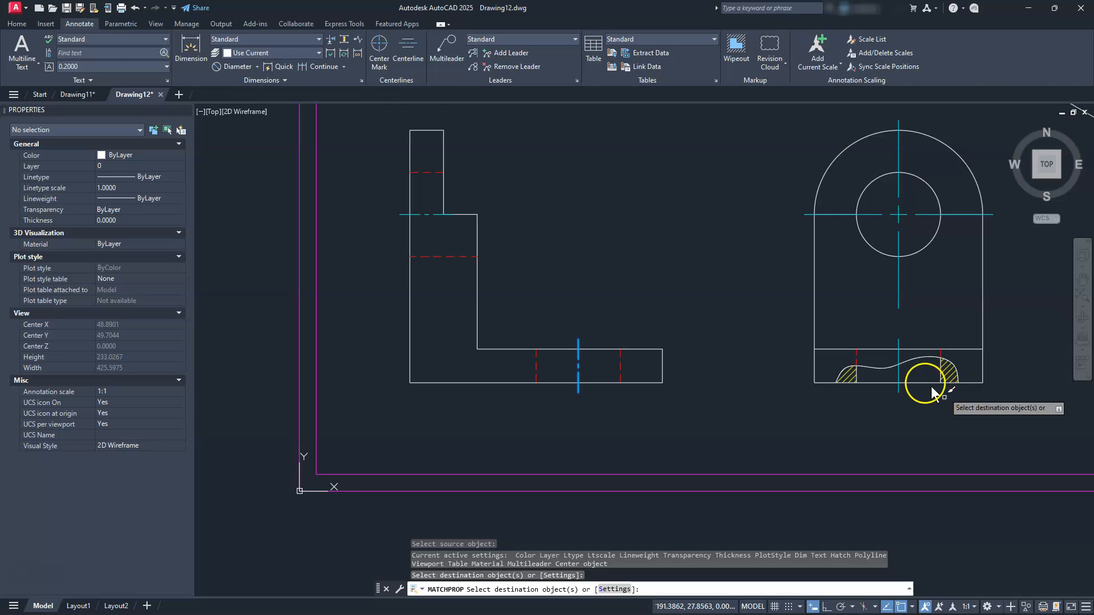
click(899, 373)
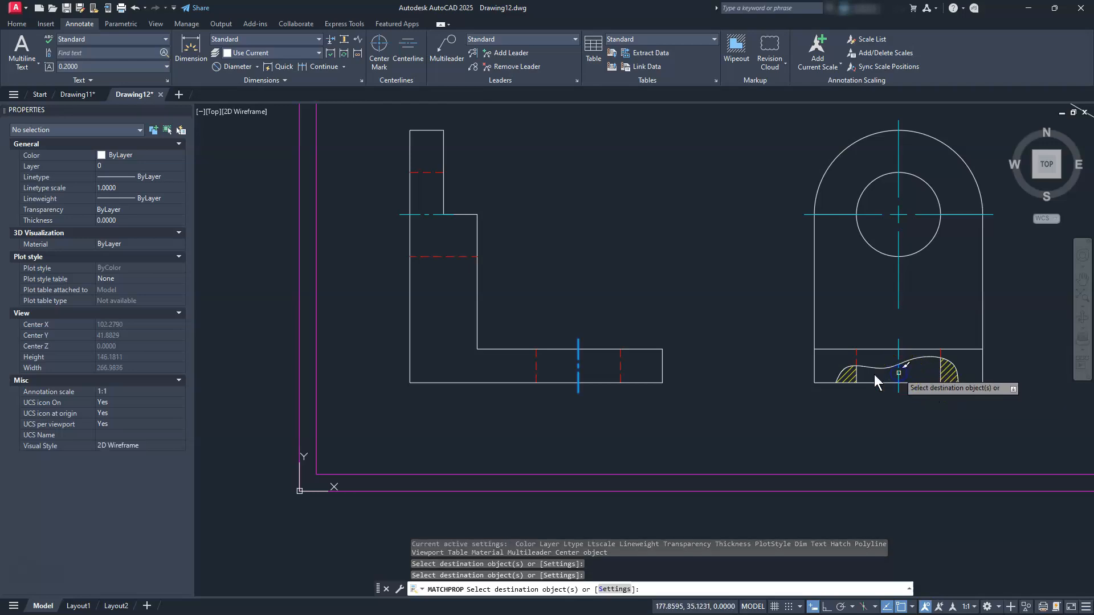
middle_drag(577, 231, 809, 517)
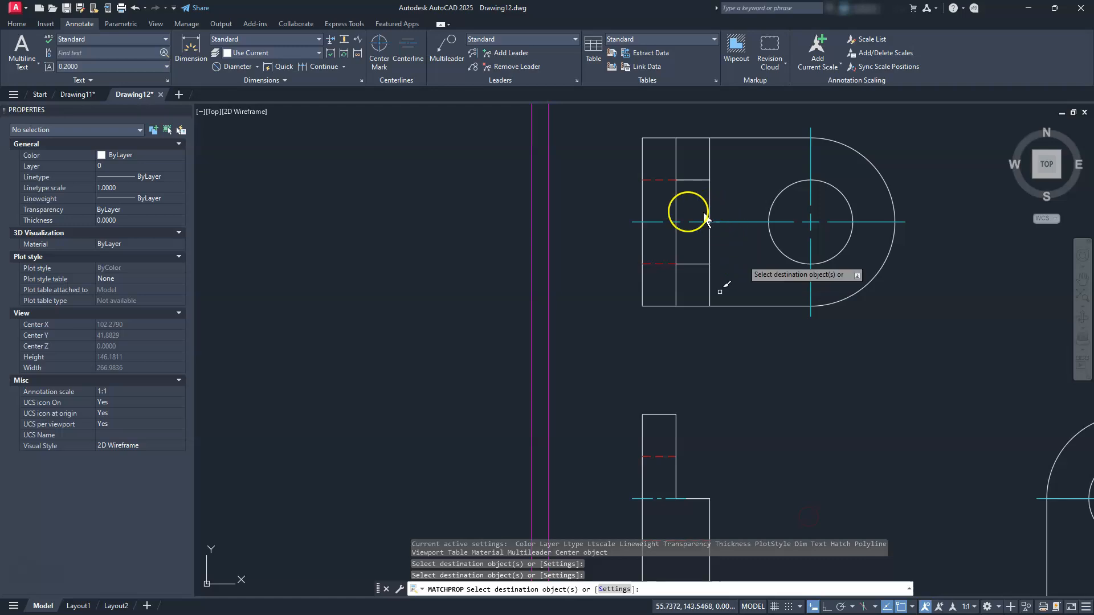
key(Escape)
key(Escape)
key(Escape)
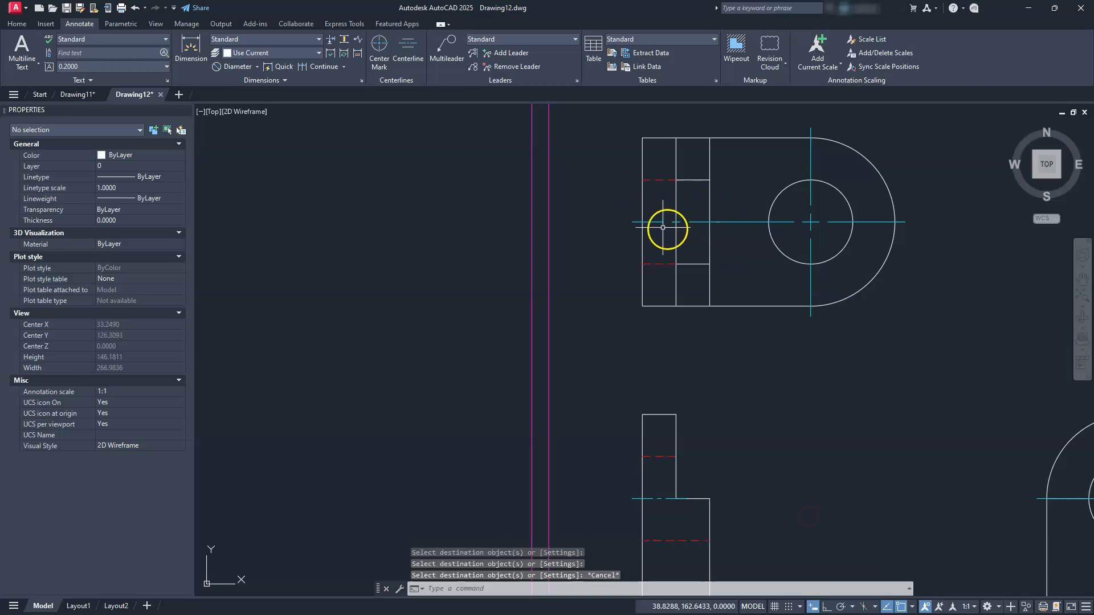
Zoom out to show the whole bordered sheet with all views
scroll(745, 275, down, 5)
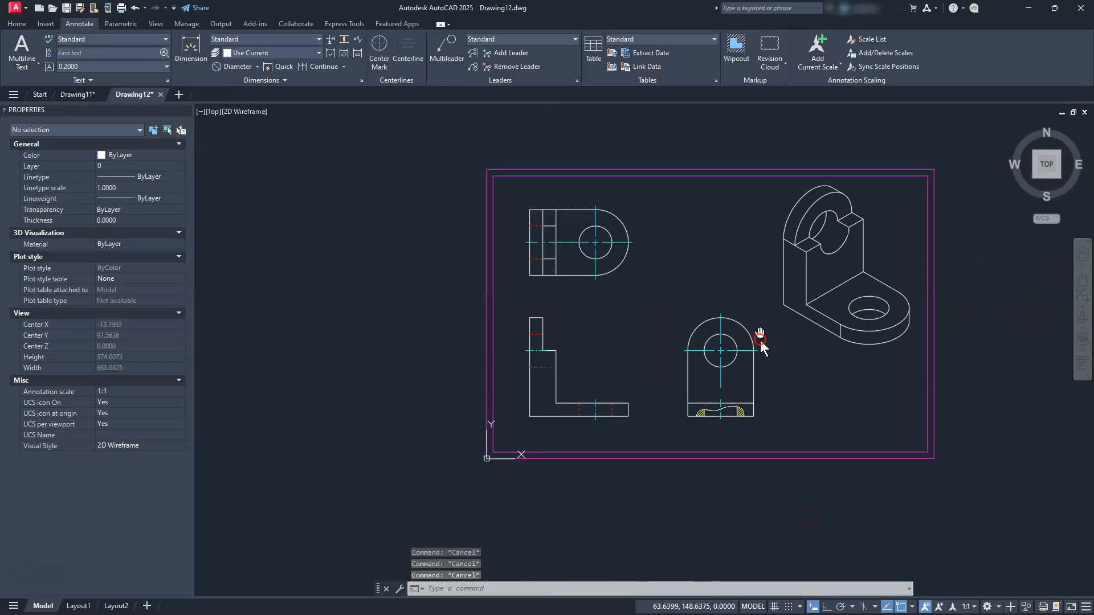
middle_drag(761, 342, 777, 366)
scroll(595, 398, up, 3)
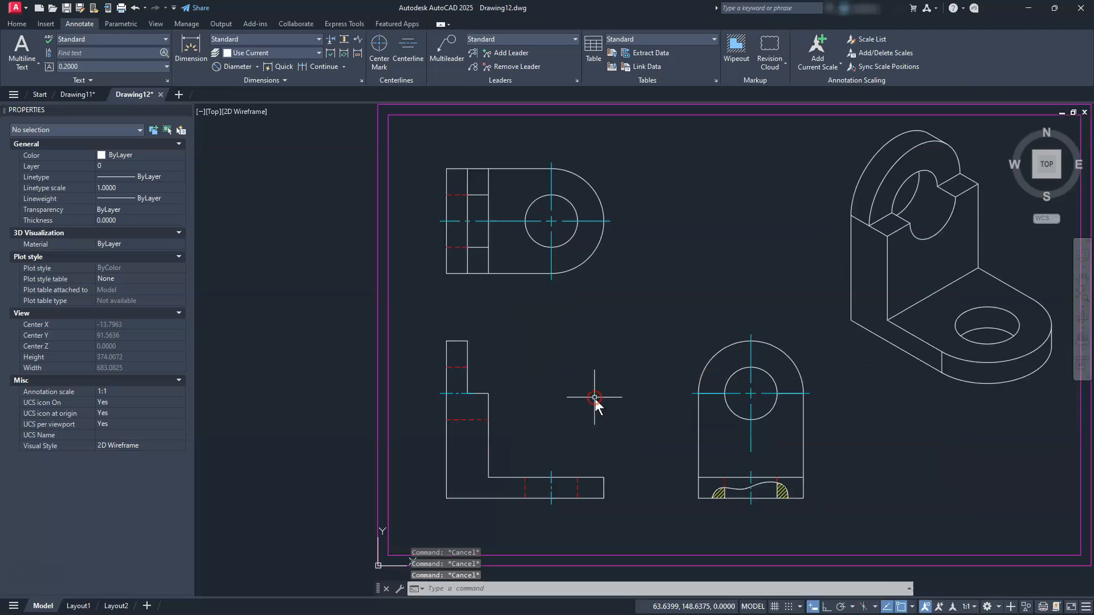
scroll(595, 398, down, 2)
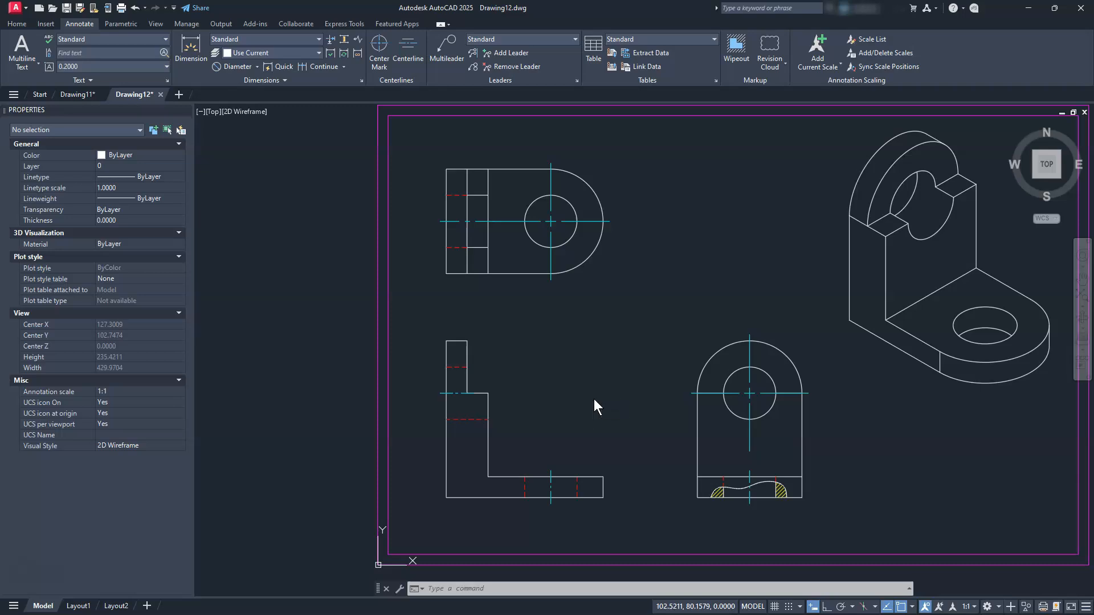
Modify the Standard dimension style to suppress trailing zeros and use overall scale 20
text(d)
key(Return)
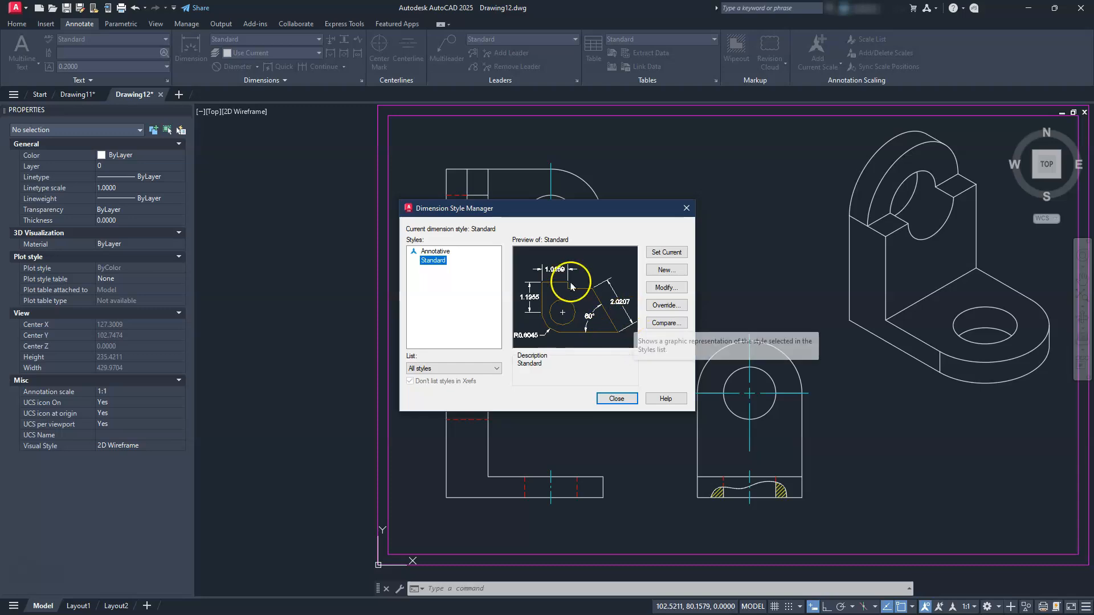
click(658, 287)
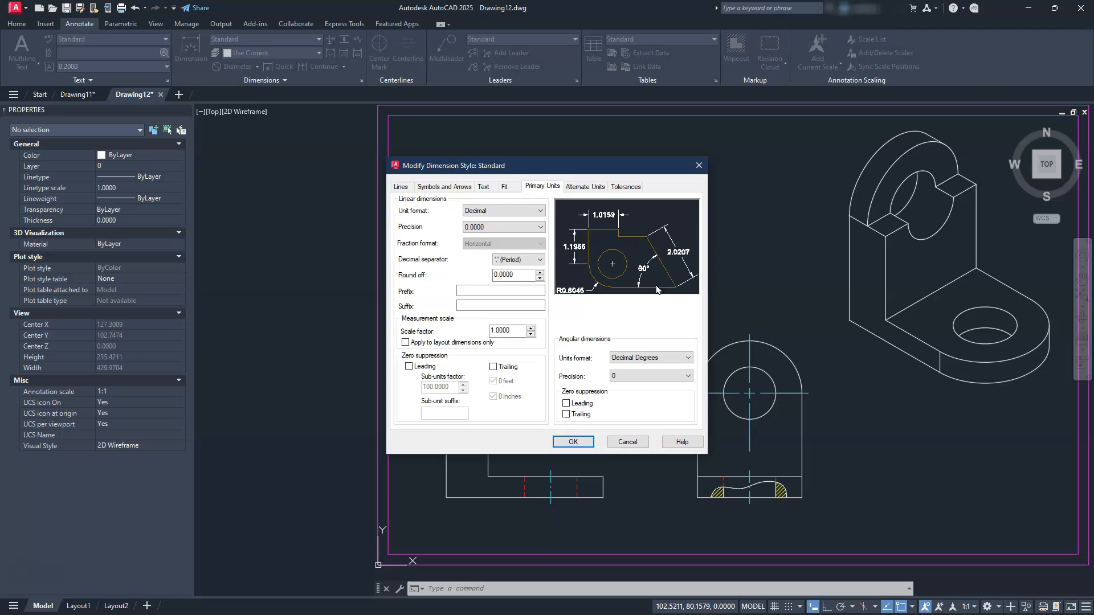
click(493, 367)
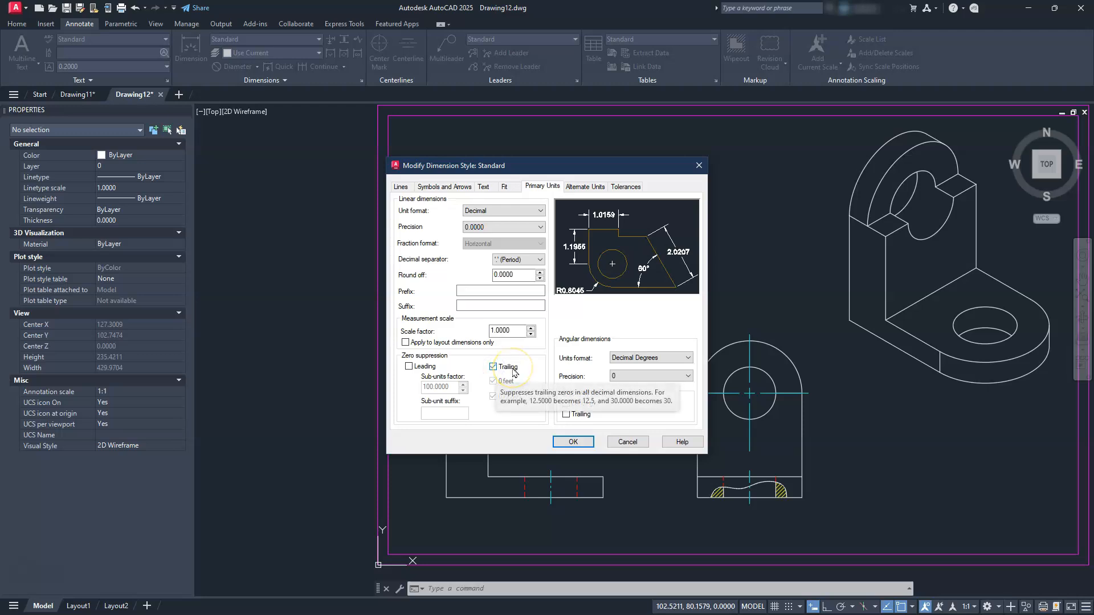
click(501, 188)
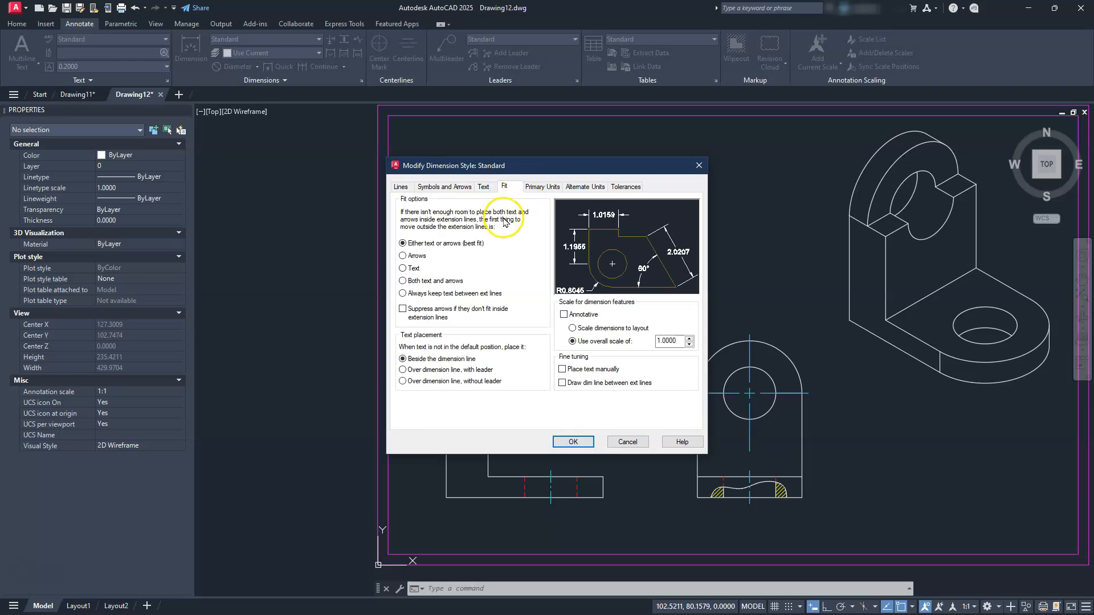
double_click(671, 341)
text(20)
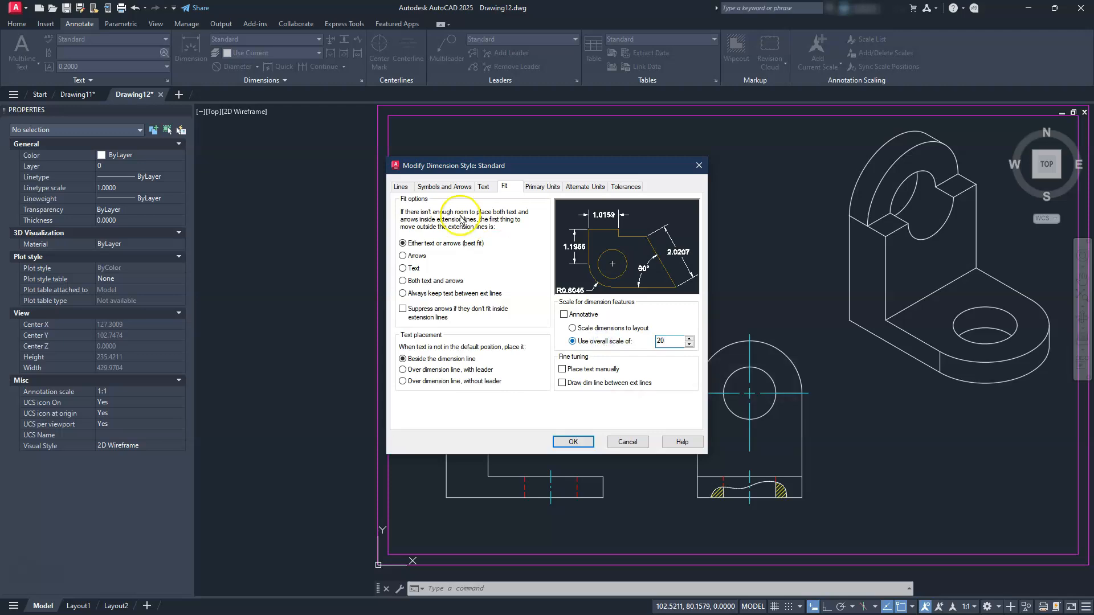
click(483, 186)
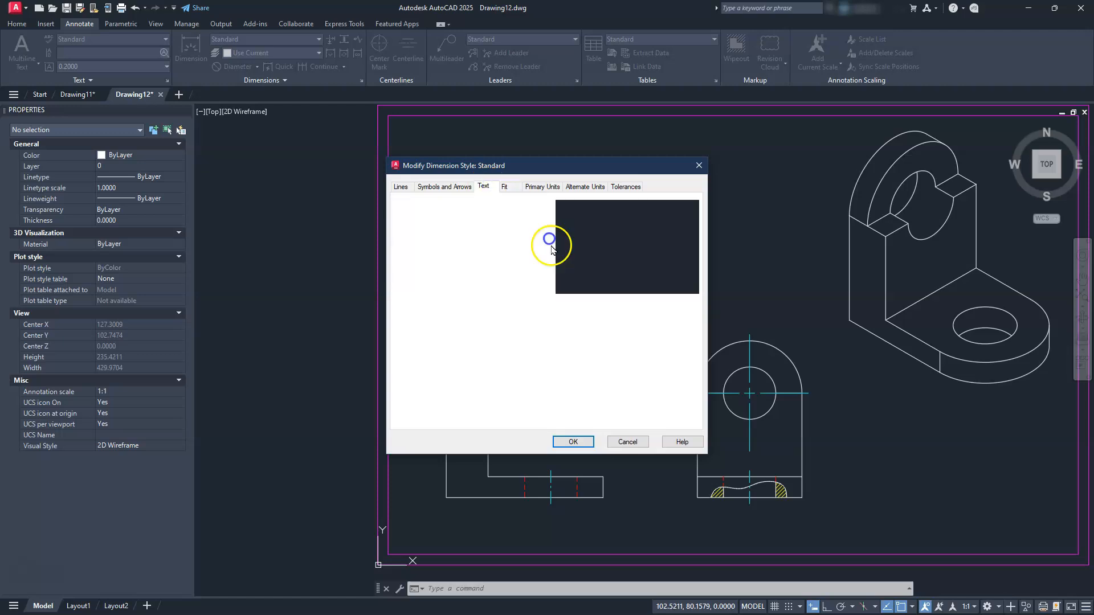
Change the Standard style's text height and set center marks to None
drag(527, 269, 483, 266)
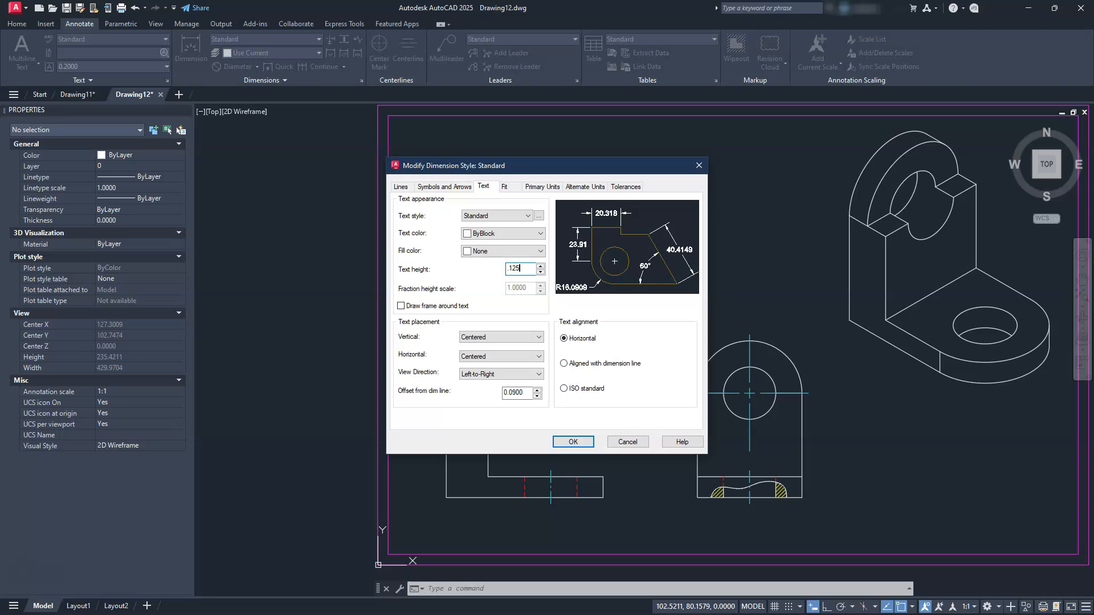
click(454, 188)
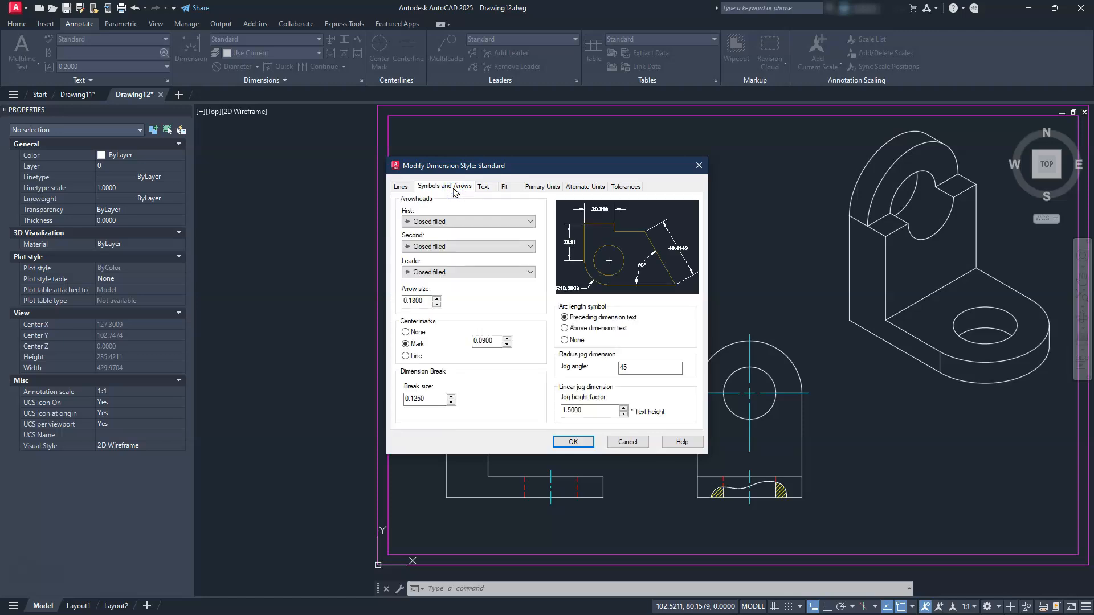
click(405, 333)
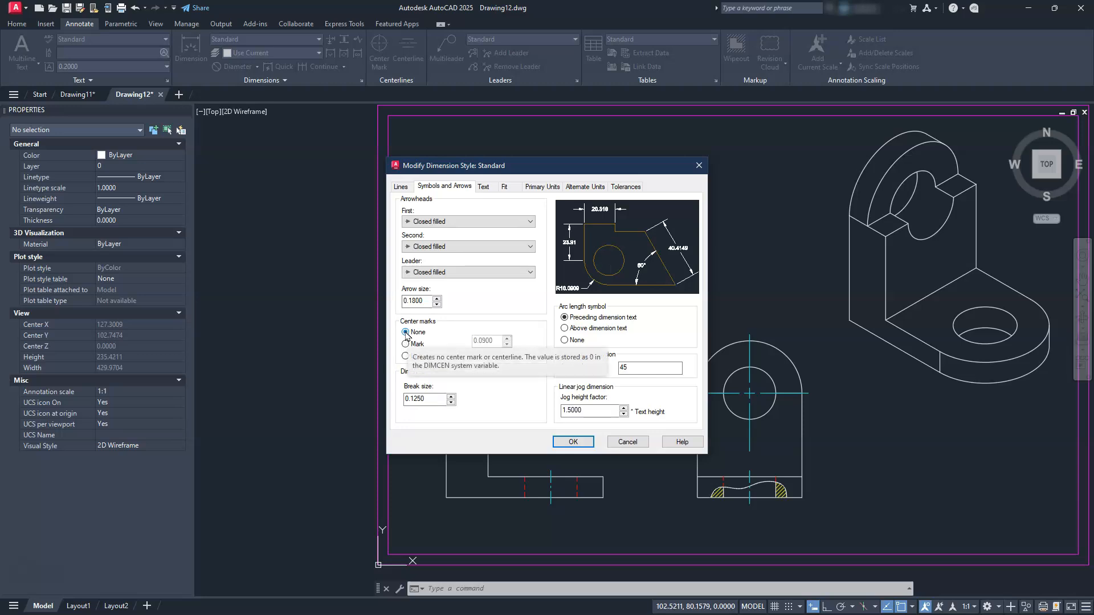
Edit the extension lines' extend beyond dimension lines value and save the style with OK
drag(610, 168, 669, 168)
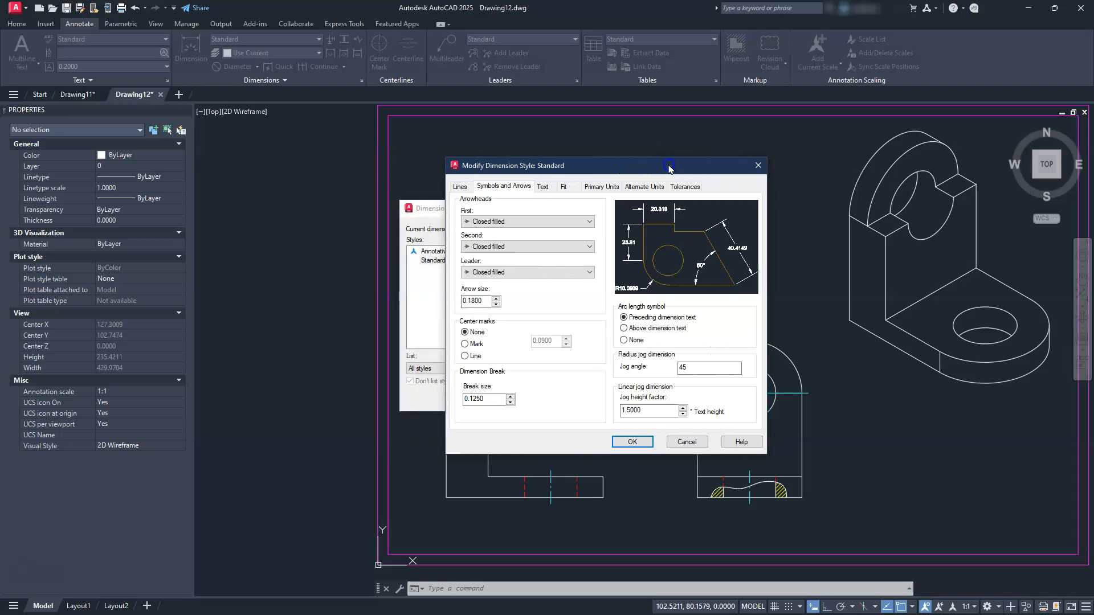
click(477, 186)
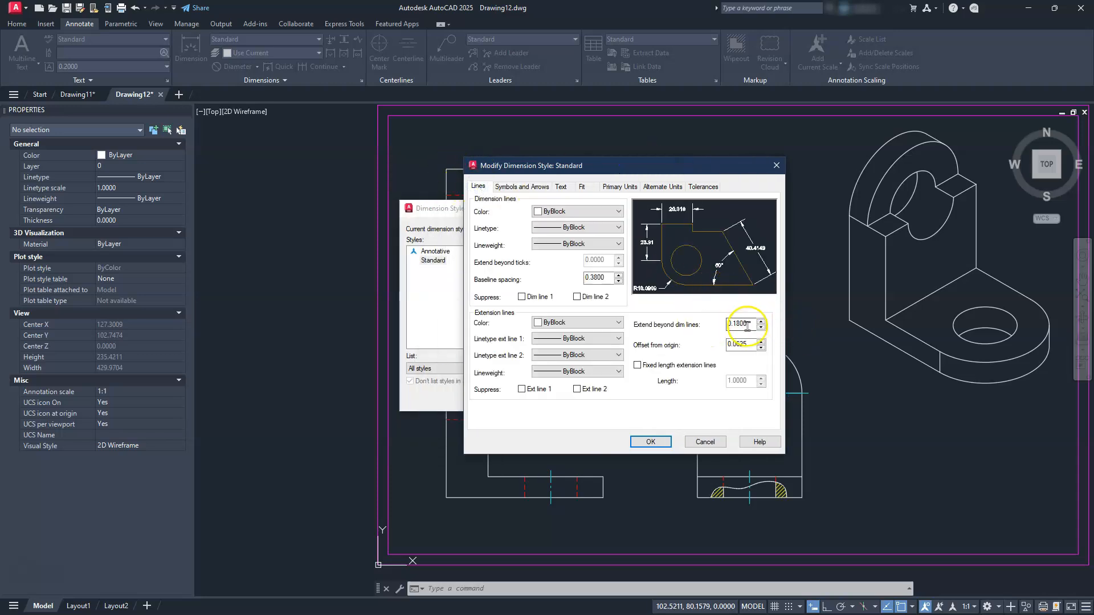
click(749, 325)
click(652, 442)
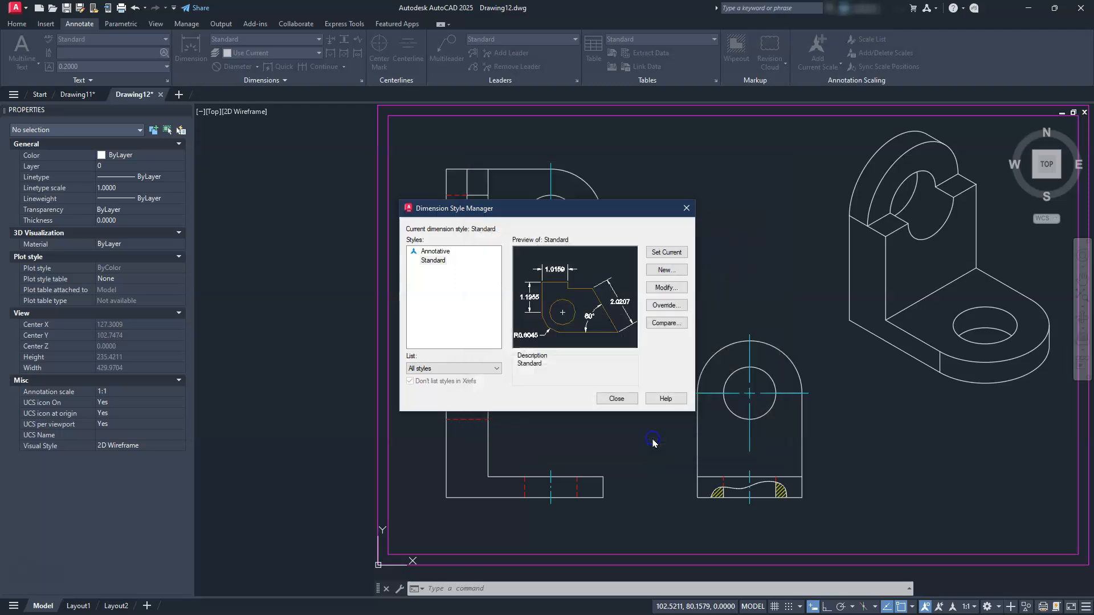
Close the Dimension Style Manager and cancel the accidental selection window
click(615, 399)
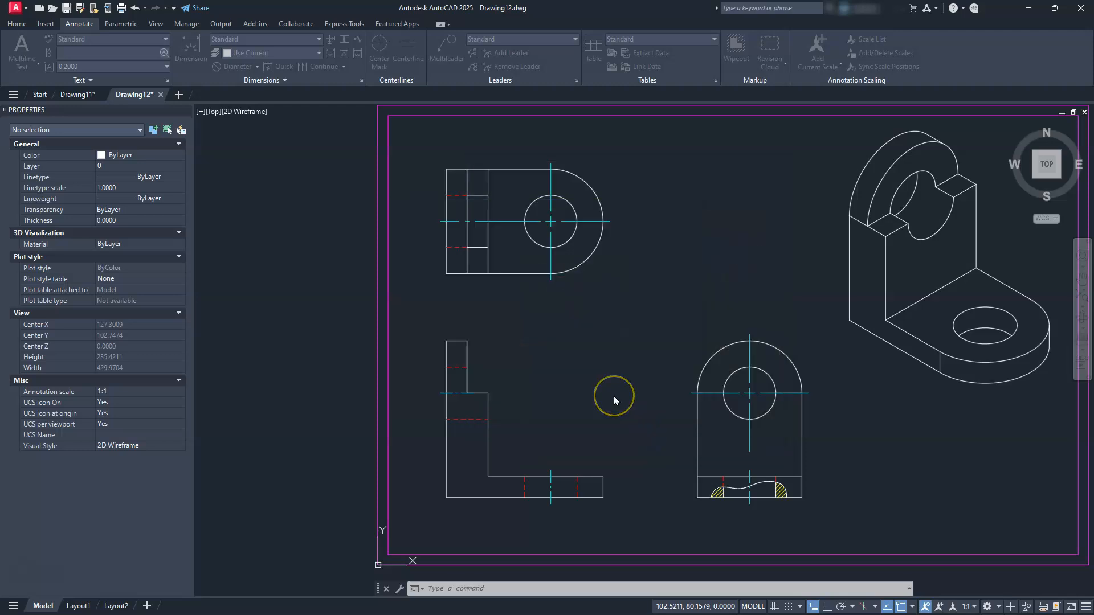
click(614, 395)
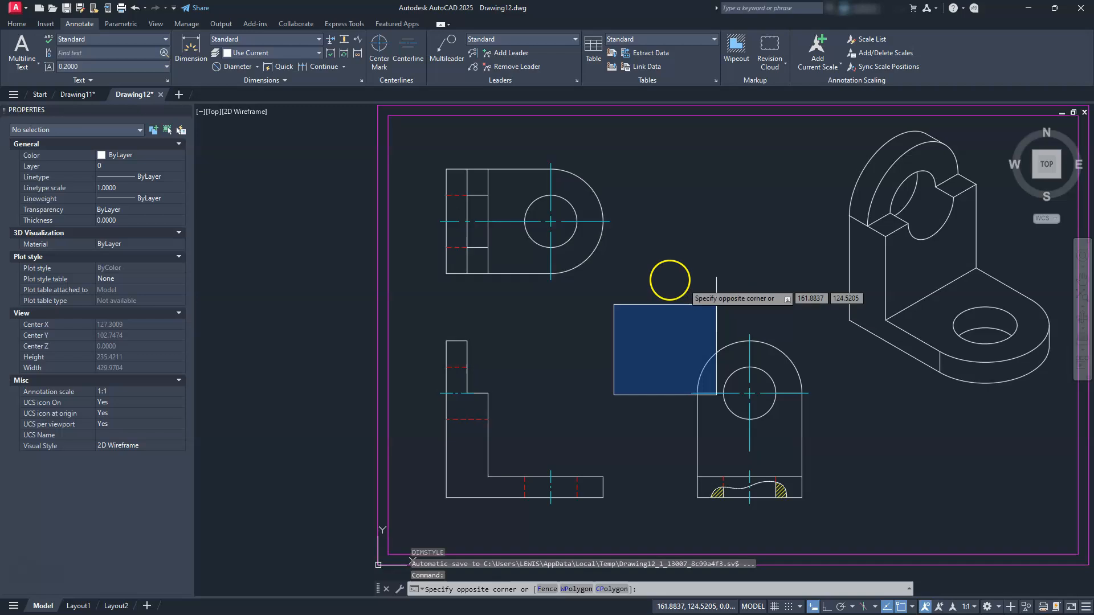
key(Escape)
Set the dimension layer override to dim and zoom in on the L-shaped view
click(258, 53)
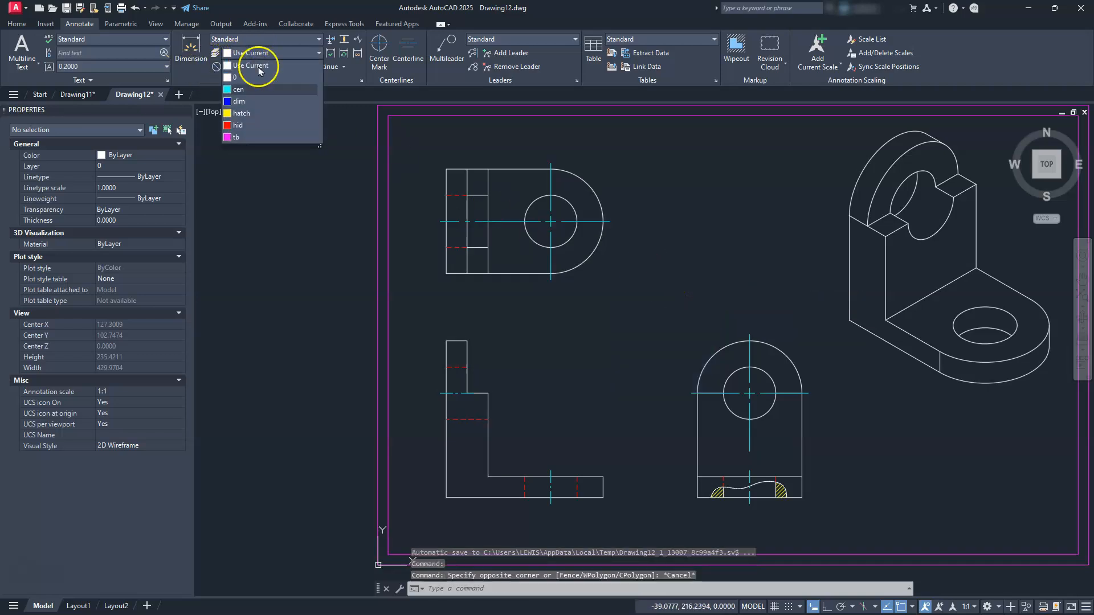
click(254, 100)
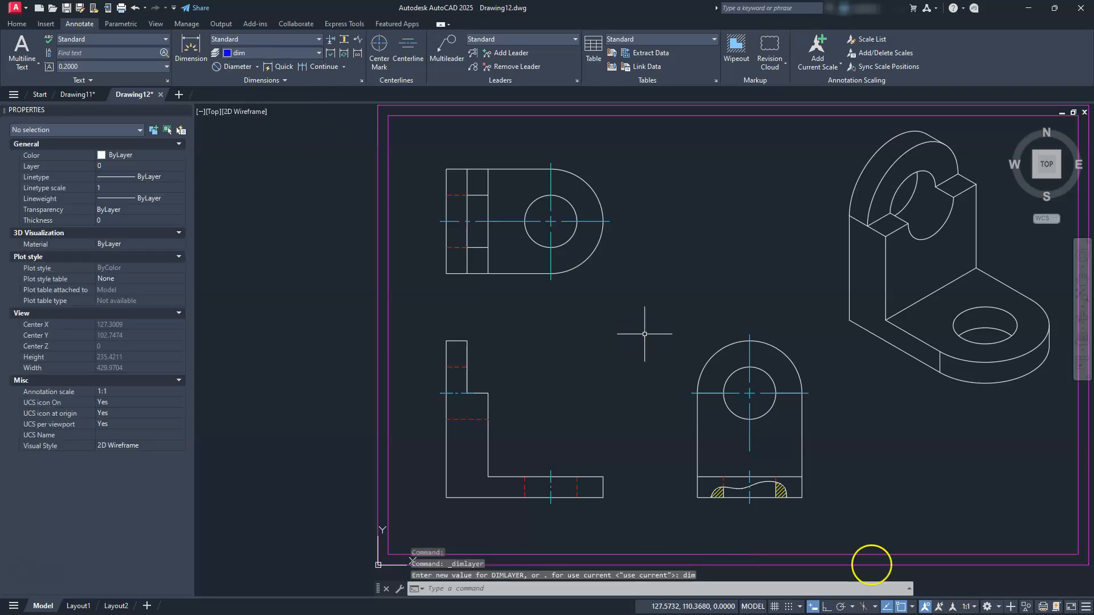
middle_drag(515, 471, 675, 414)
scroll(675, 415, up, 2)
mouse_move(718, 444)
middle_down()
mouse_move(730, 437)
mouse_move(735, 383)
middle_up()
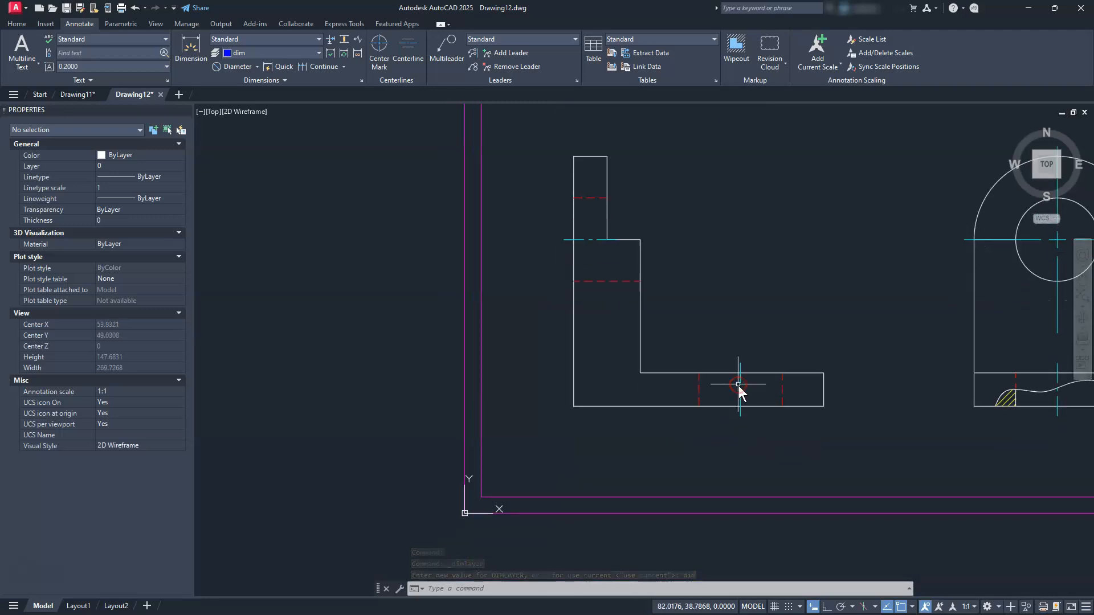
Add linear 75 width and 75 height dimensions to the L-shaped front view
click(258, 69)
click(233, 92)
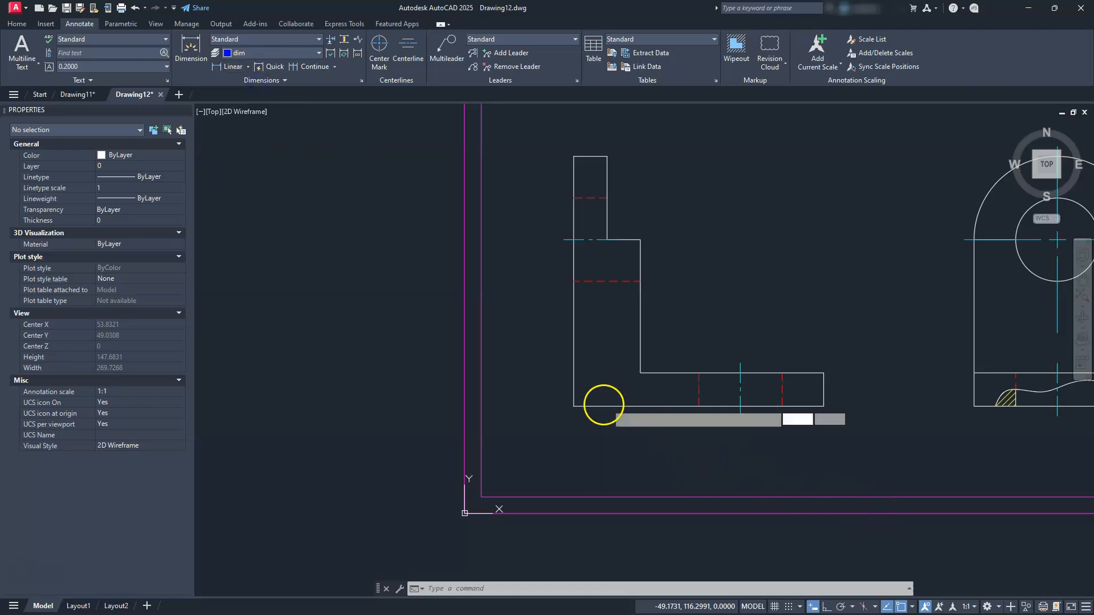
click(574, 406)
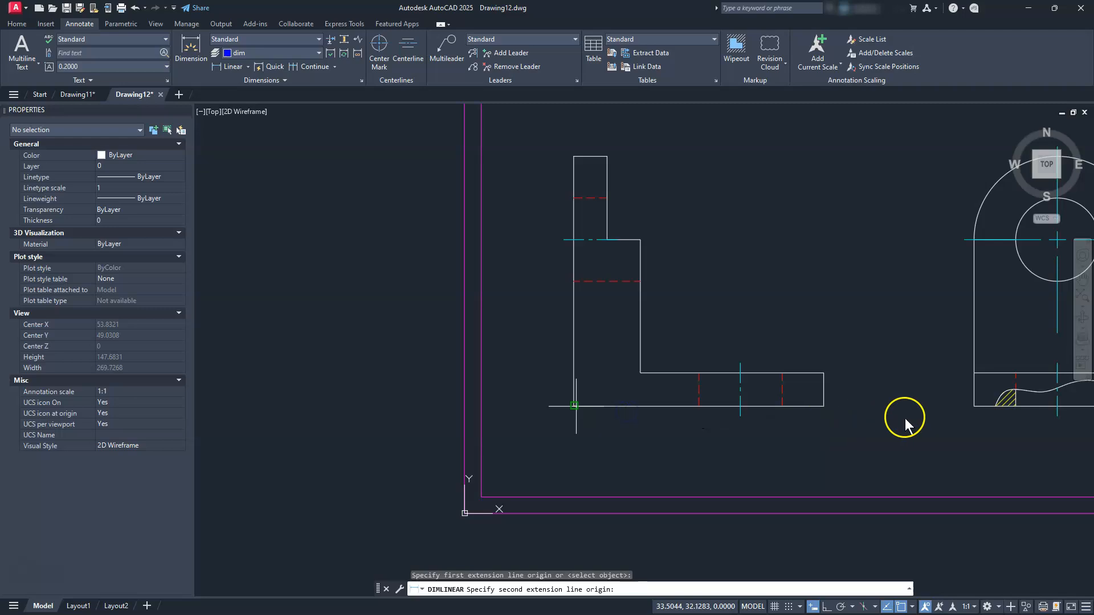
click(829, 405)
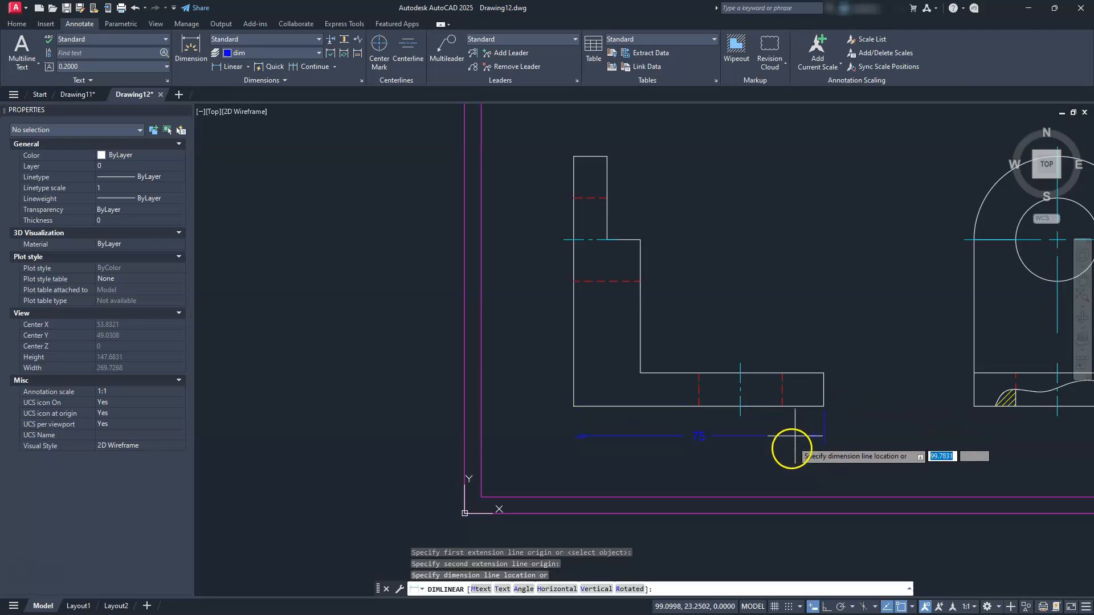
click(789, 468)
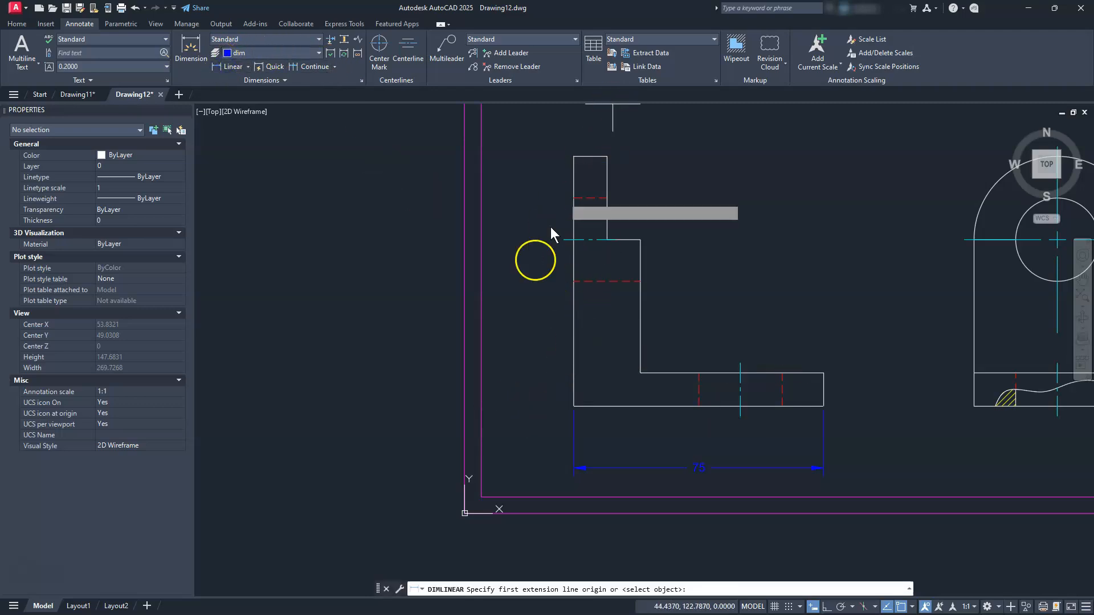
key(Return)
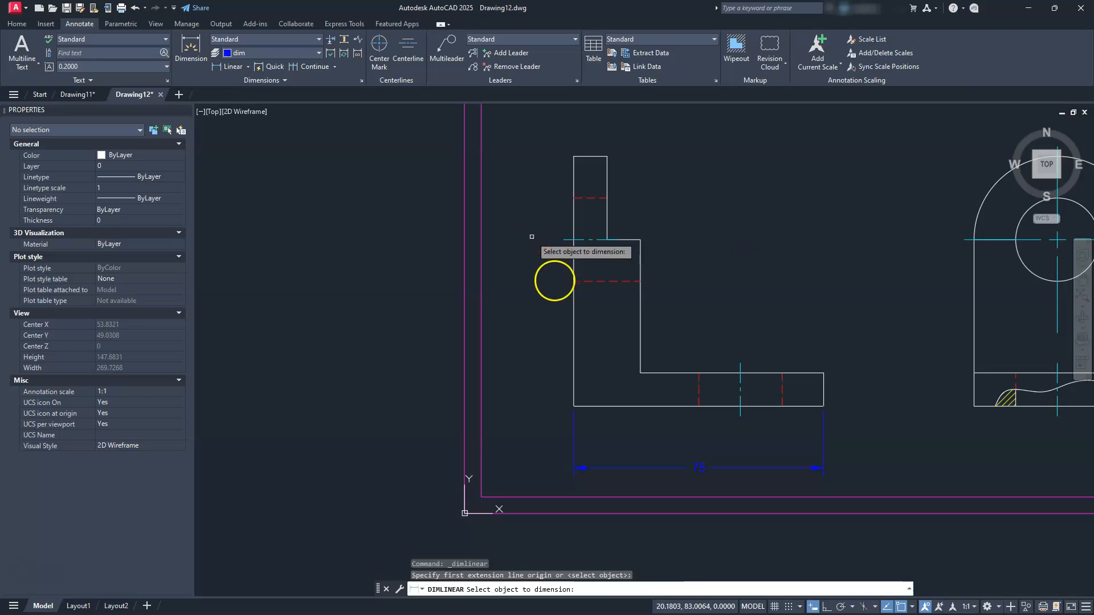
click(573, 316)
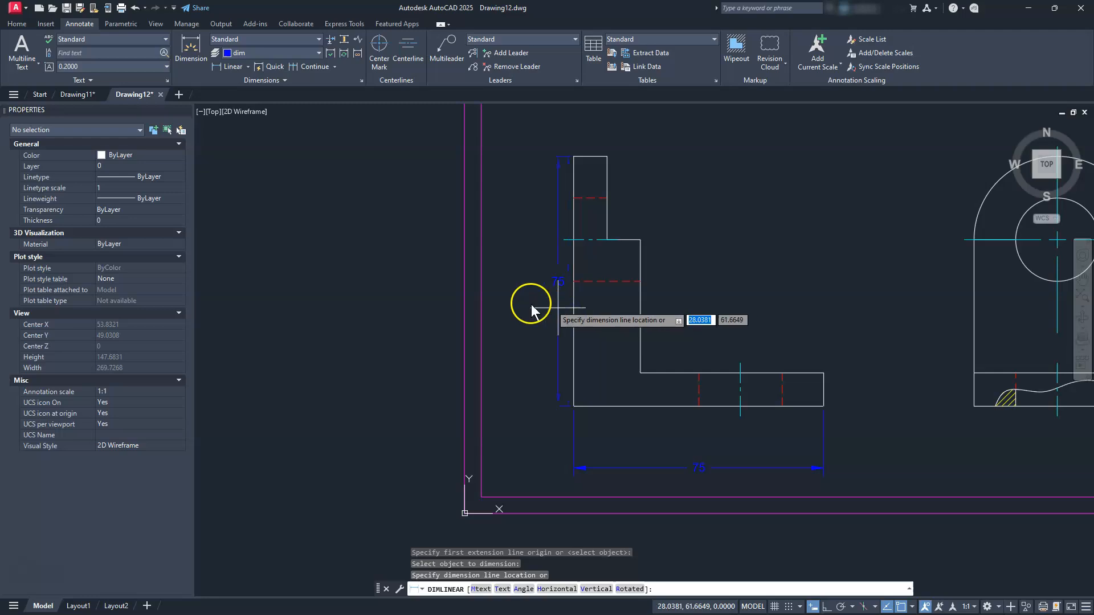
click(516, 315)
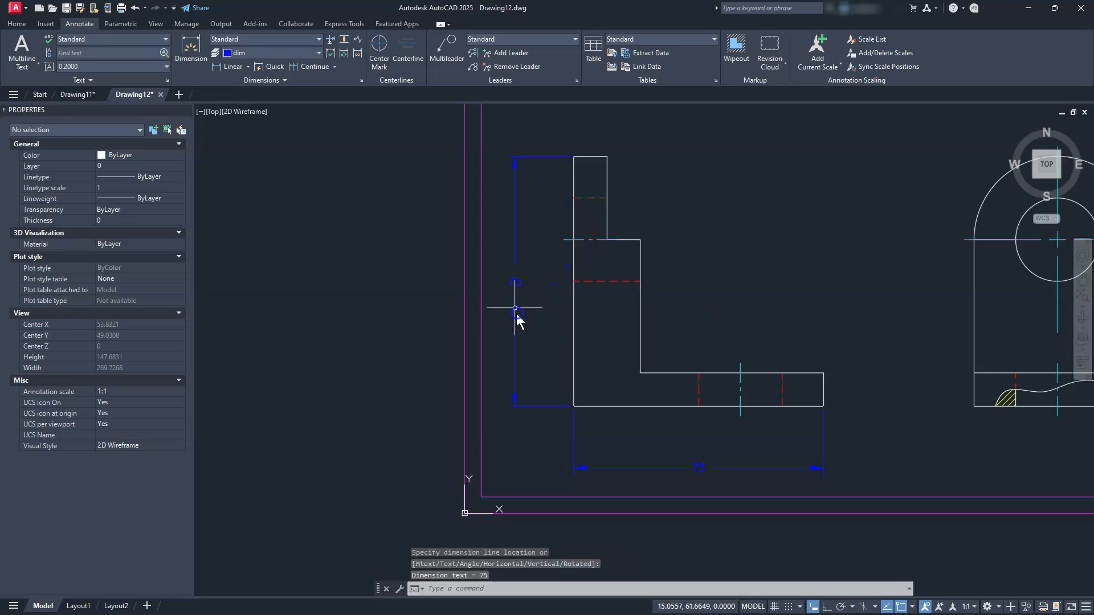
Dimension 50 from the side view's bottom-right corner to the hole centreline
scroll(544, 310, down, 2)
middle_drag(718, 264, 729, 353)
scroll(577, 321, up, 2)
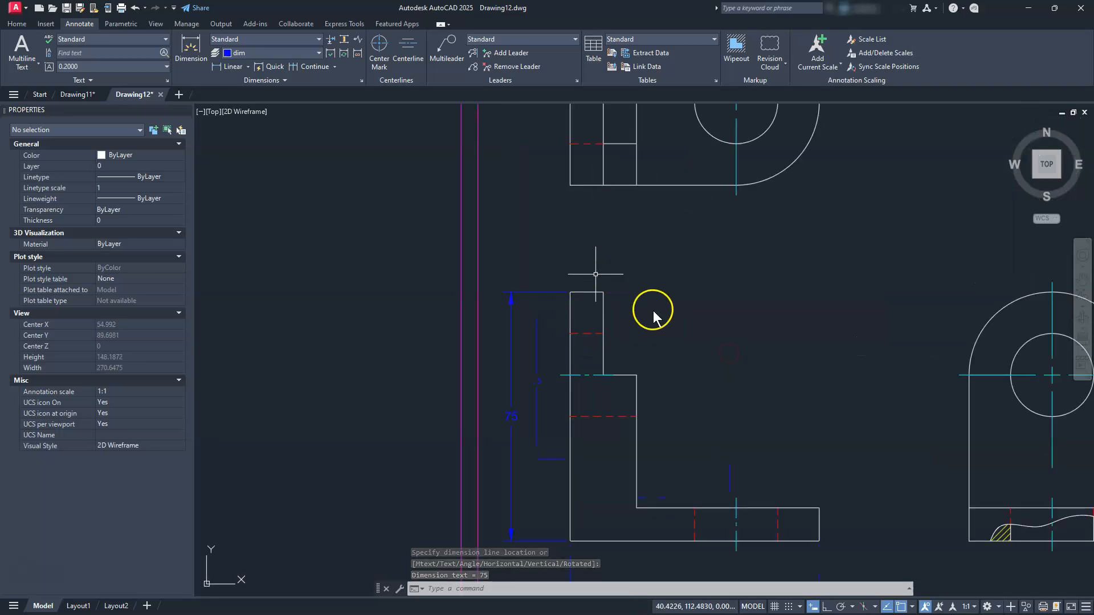
middle_drag(829, 412, 575, 317)
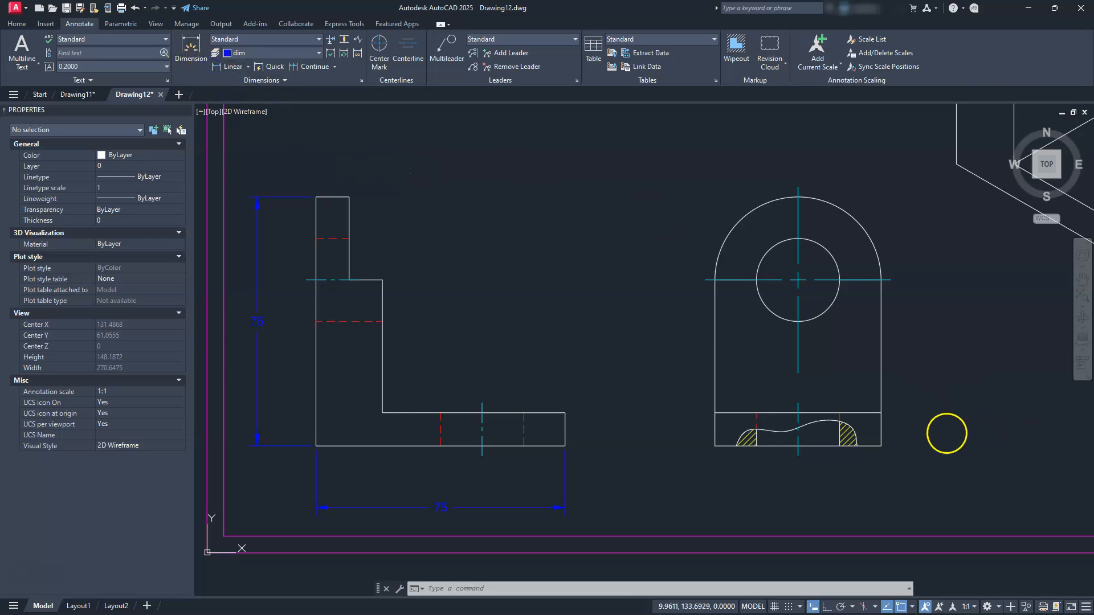
click(881, 446)
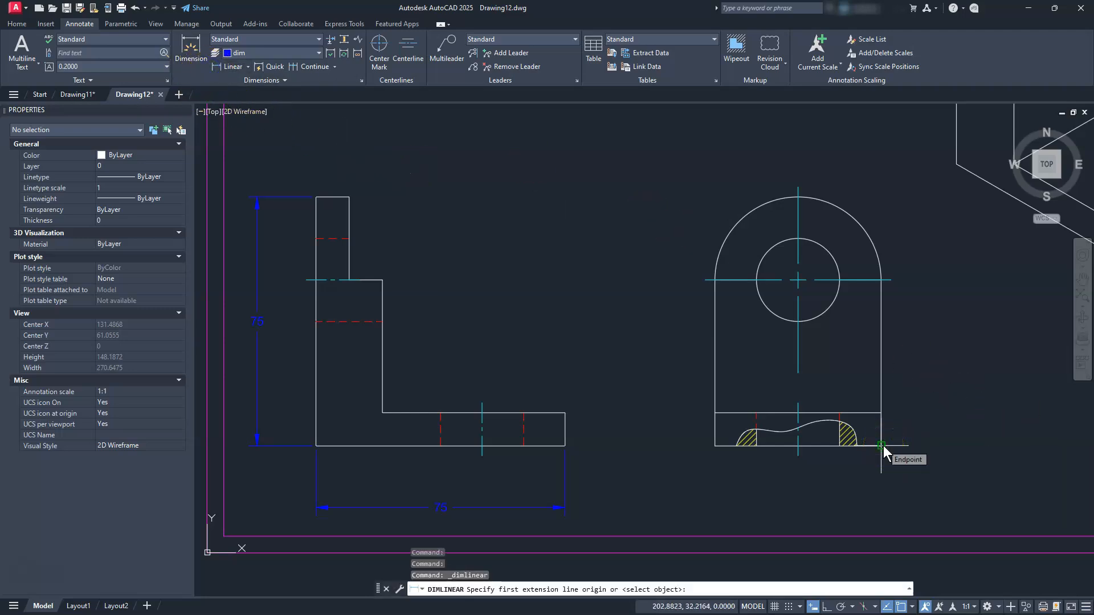
click(892, 279)
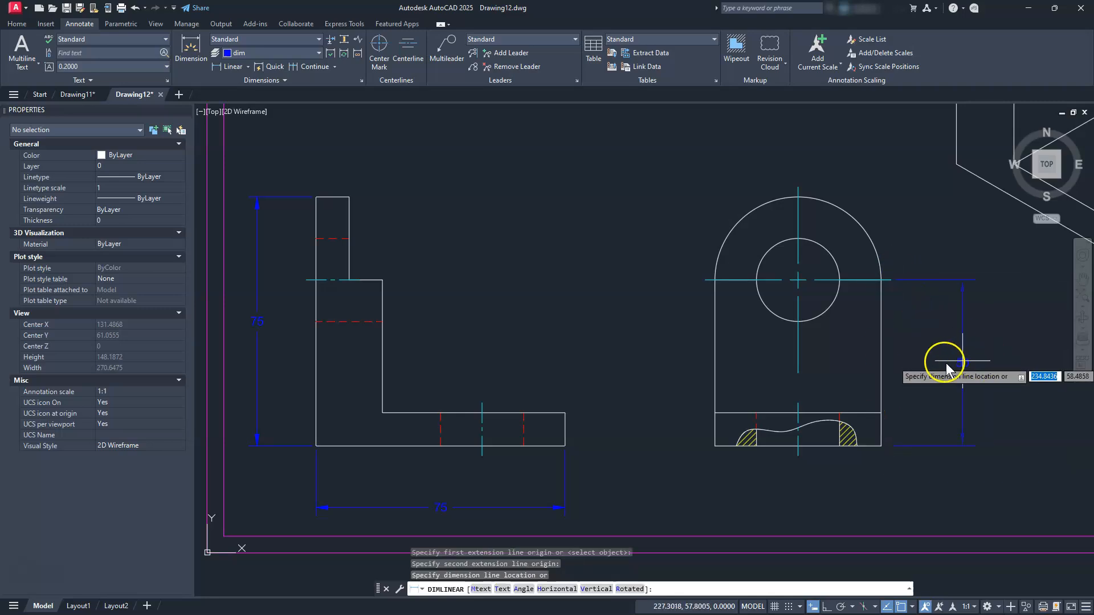
click(976, 370)
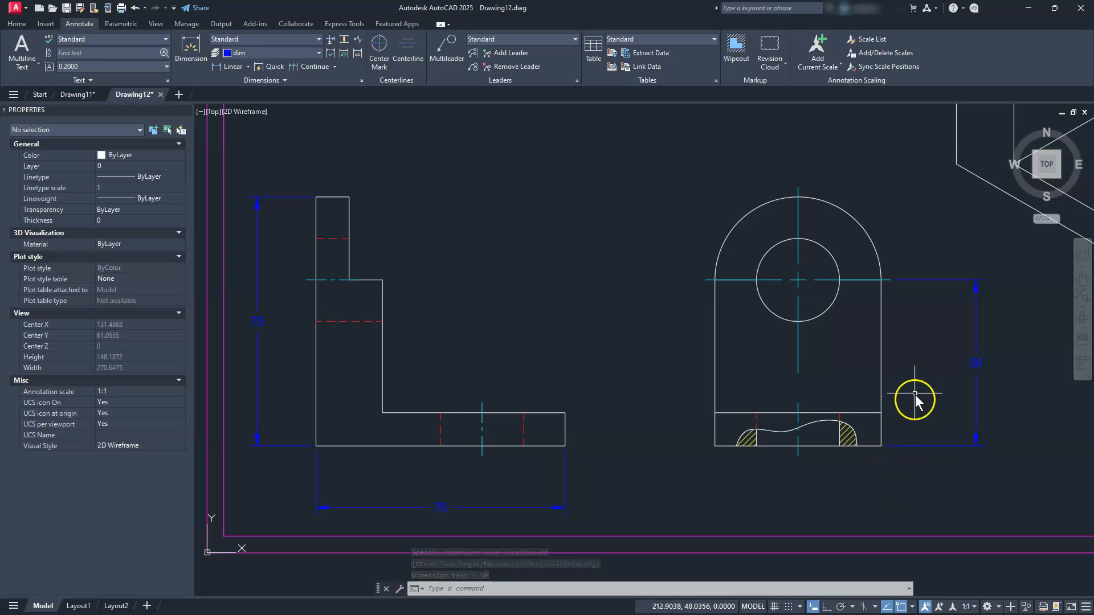
Add a 10 thickness dimension to the side view's base block
click(228, 66)
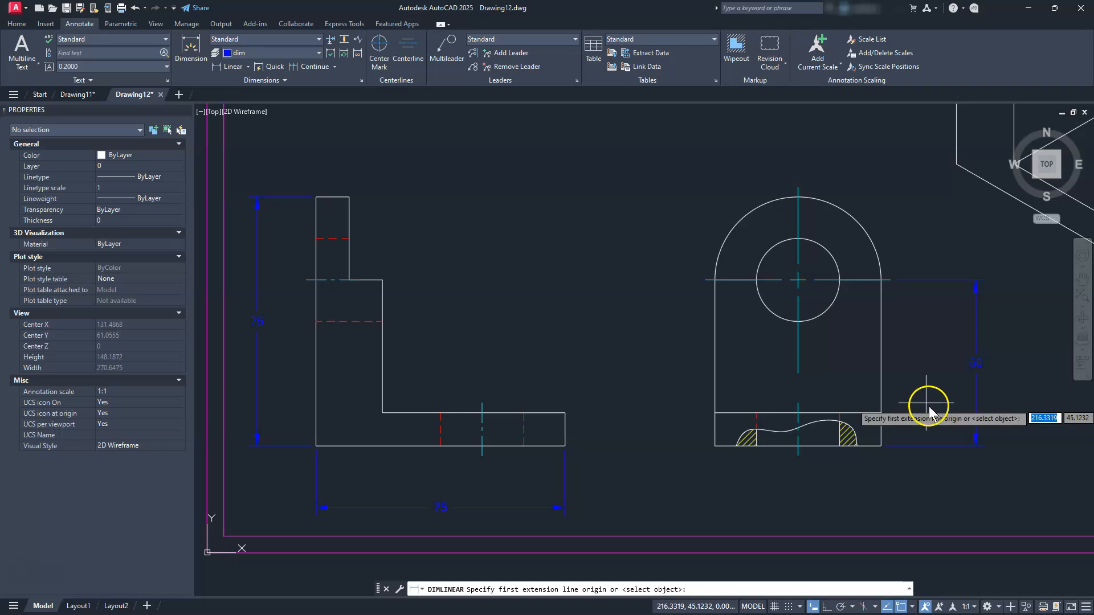
scroll(917, 416, up, 2)
middle_drag(902, 438, 672, 437)
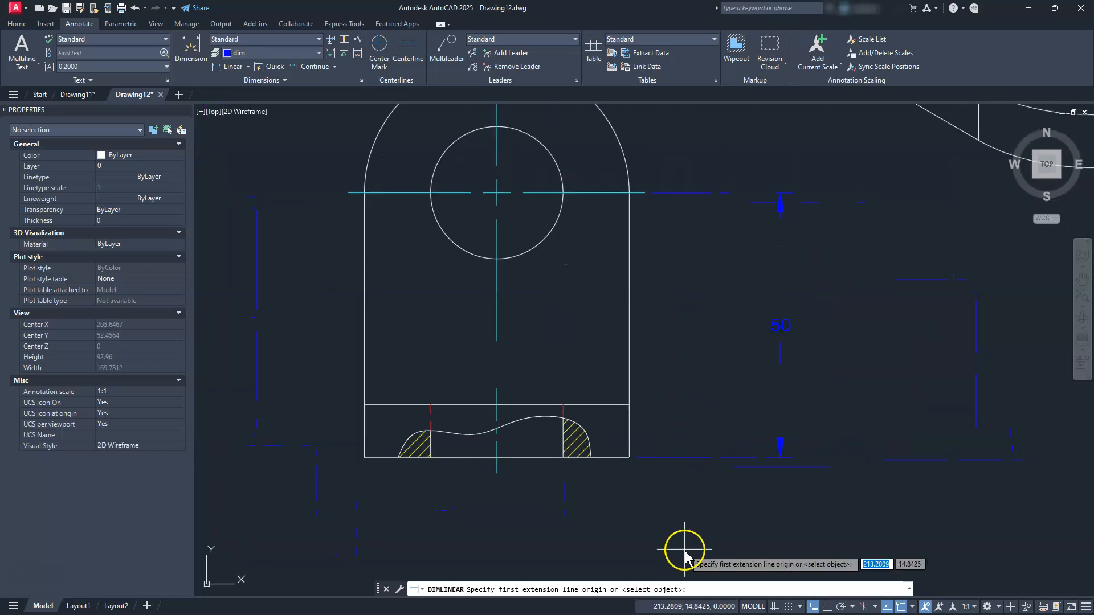
click(628, 405)
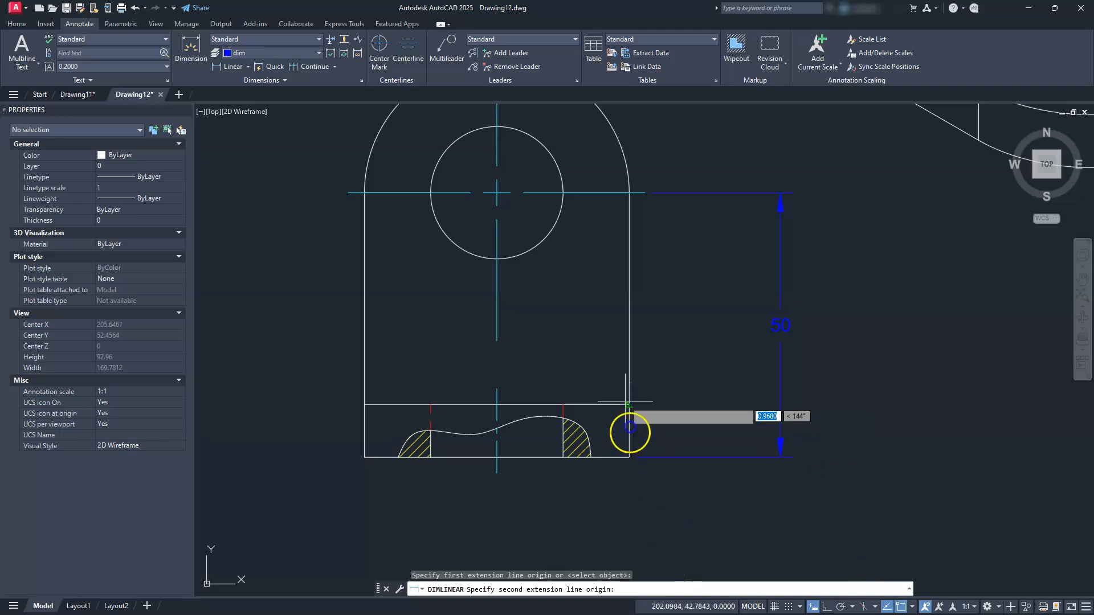
click(630, 458)
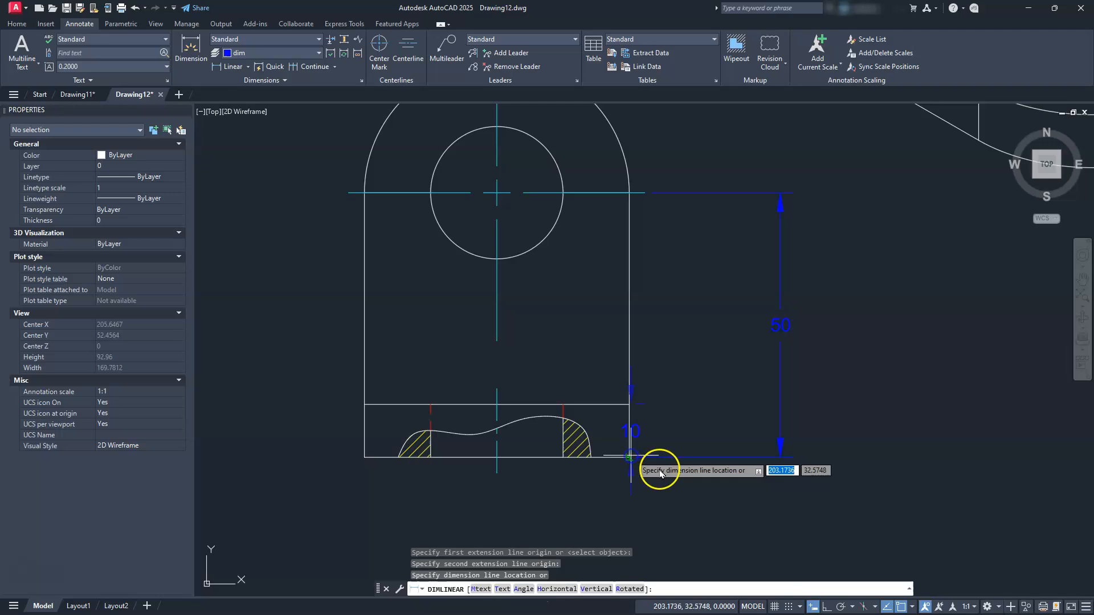
click(700, 485)
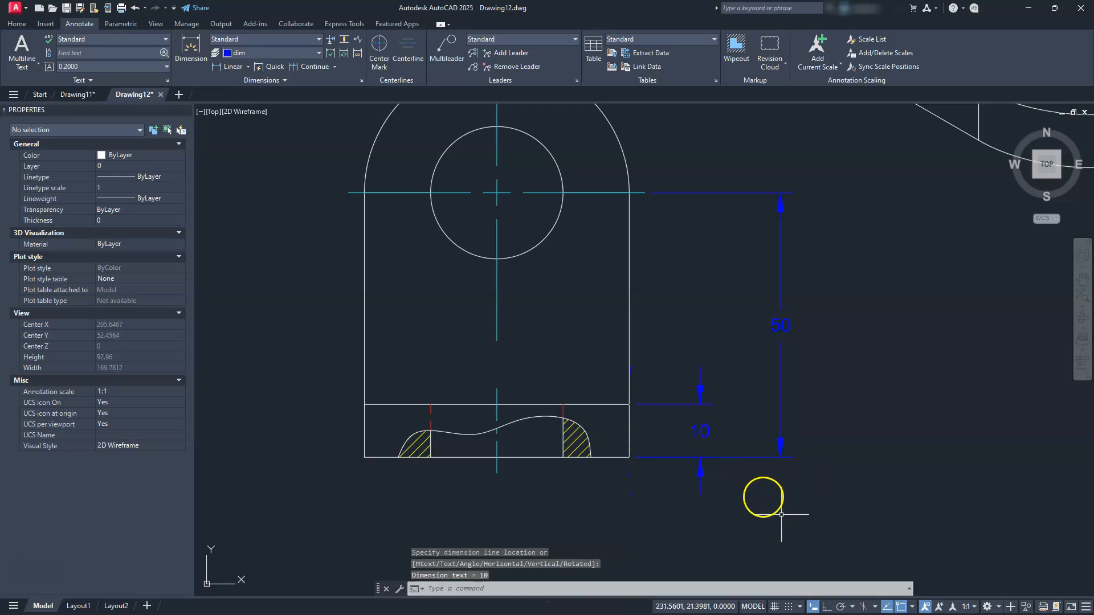
Add a 25 width dimension across the rounded tab above the side view
scroll(760, 475, down, 2)
middle_drag(667, 505, 752, 554)
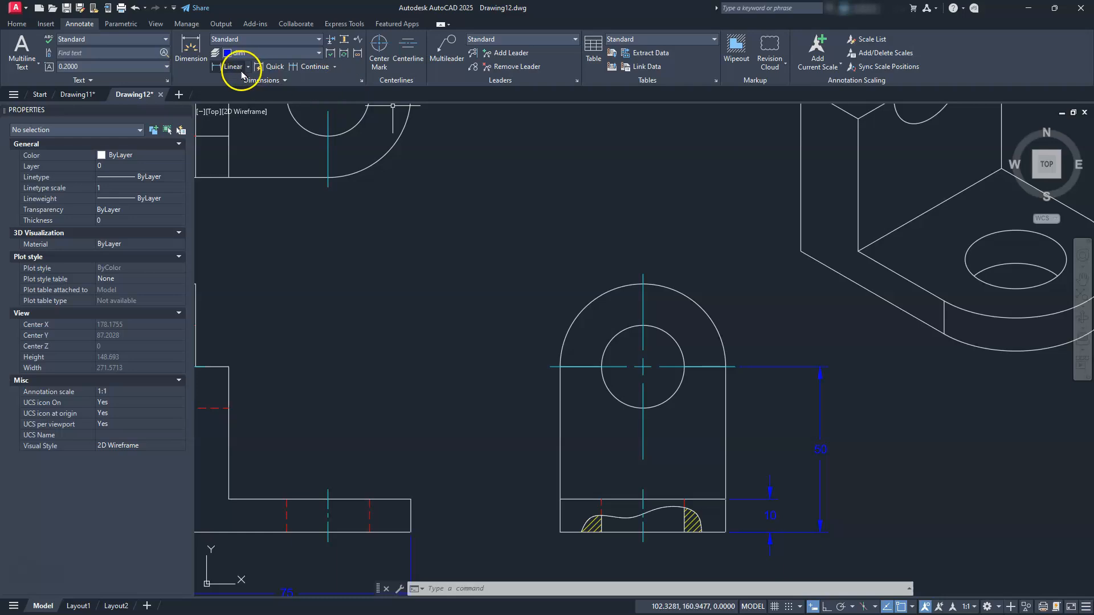
click(723, 369)
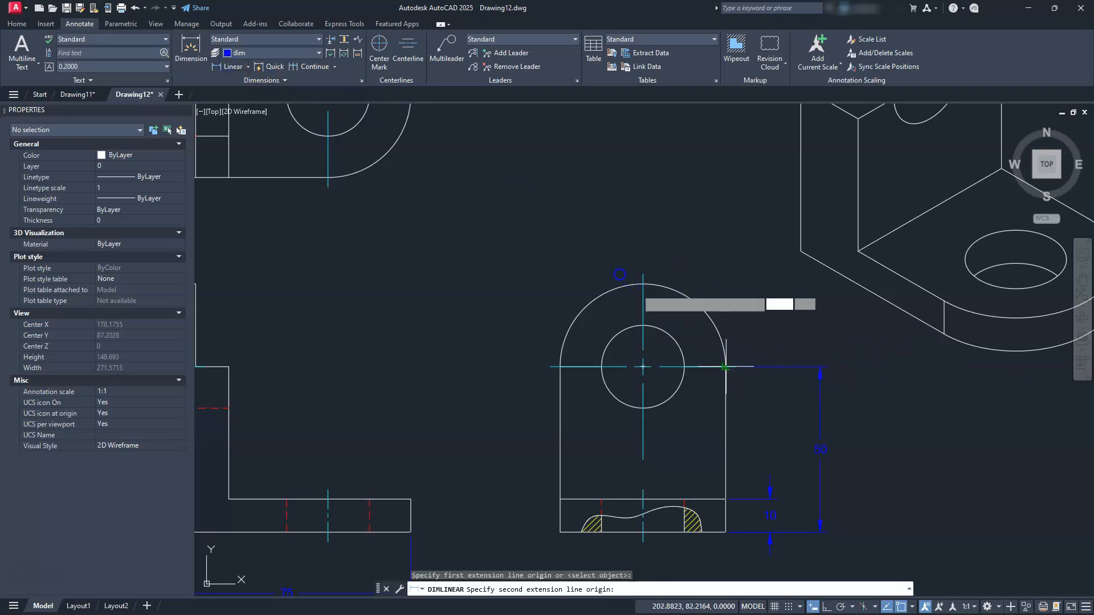
click(642, 274)
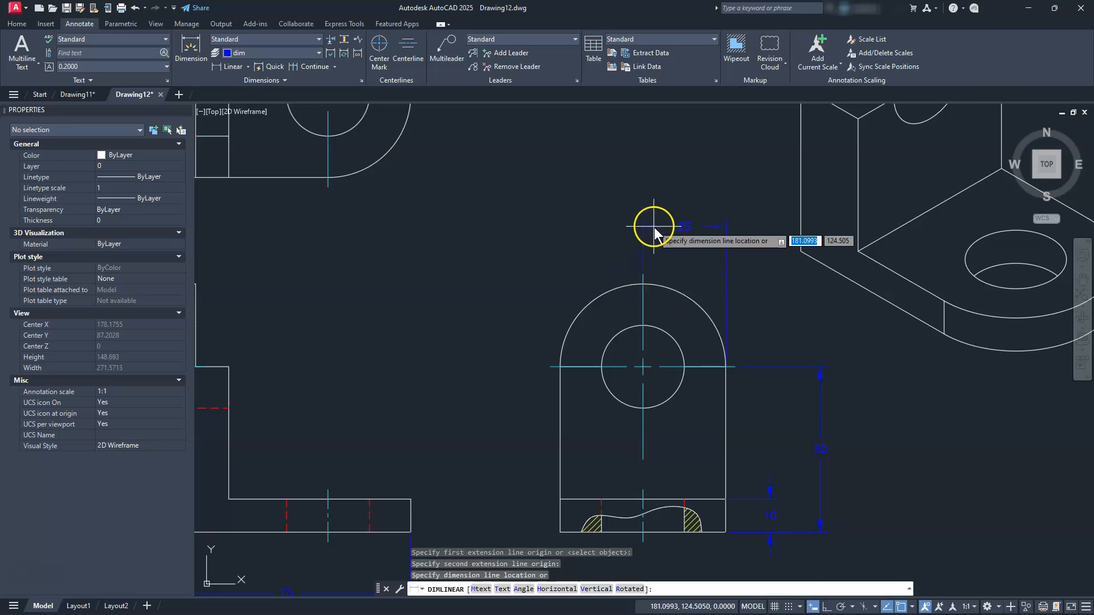
click(657, 238)
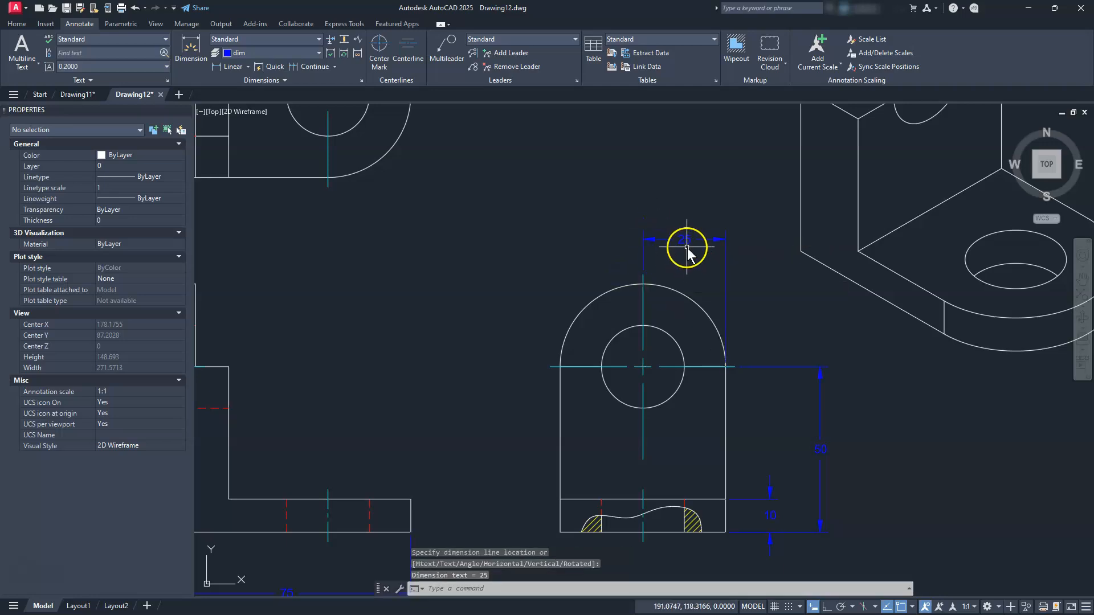
scroll(686, 247, down, 2)
scroll(661, 475, up, 2)
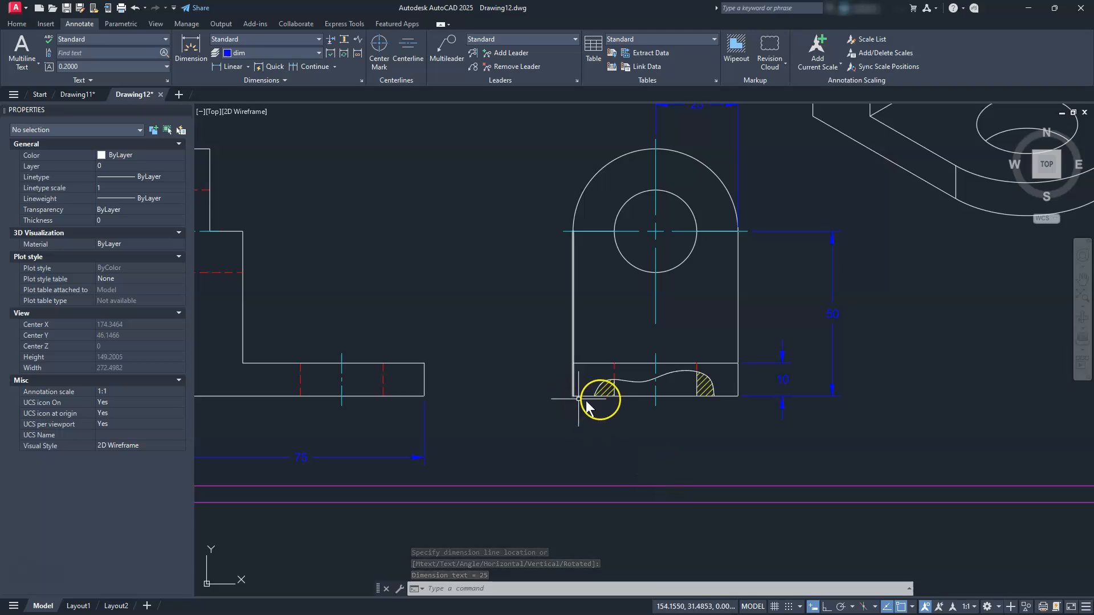
Dimension the top view's upper edge with a 50 overall width
scroll(789, 401, down, 2)
mouse_move(639, 309)
middle_down()
mouse_move(631, 296)
mouse_move(681, 375)
middle_up()
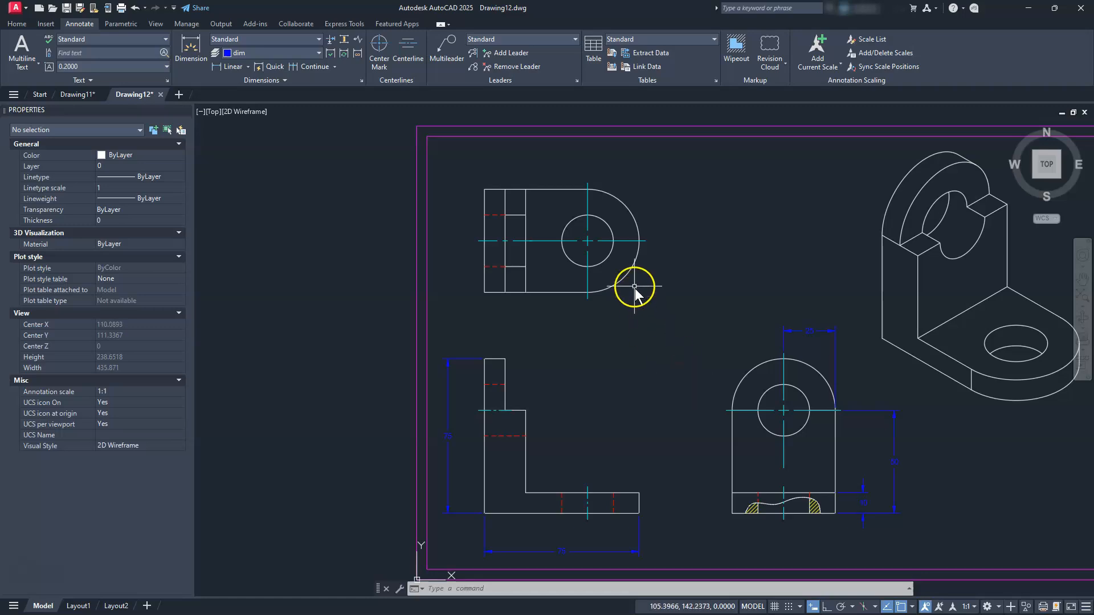
scroll(635, 295, up, 4)
middle_drag(676, 341, 736, 408)
scroll(736, 411, down, 3)
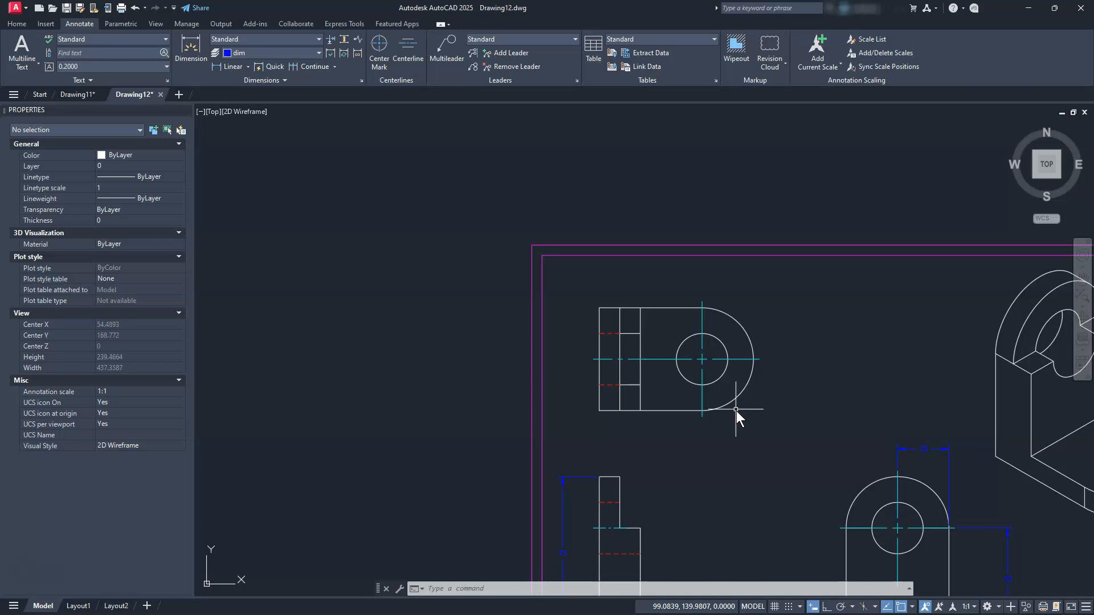
scroll(632, 305, up, 3)
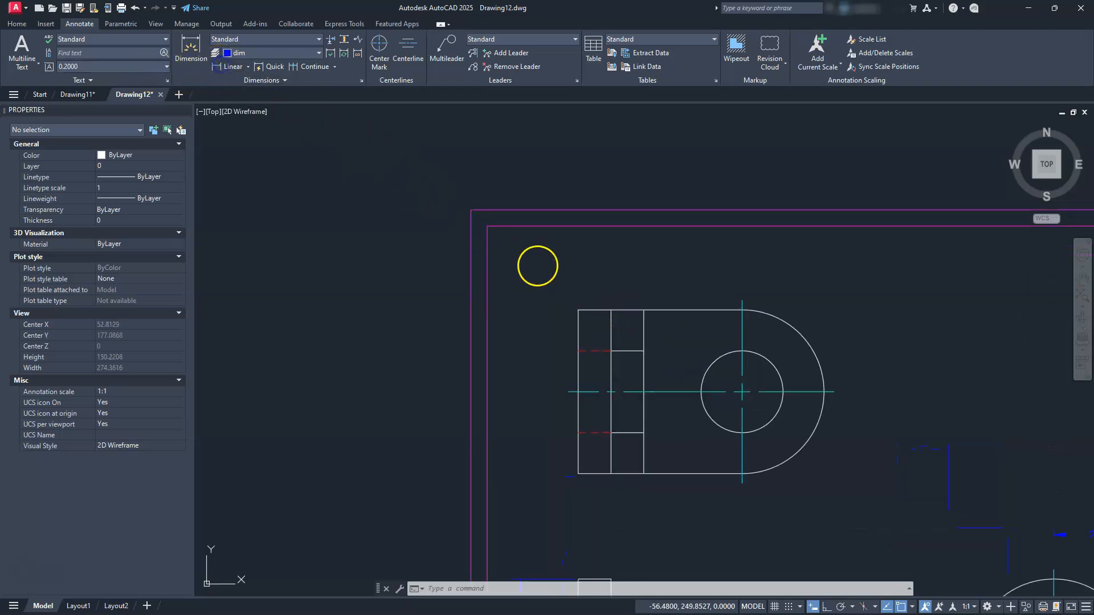
click(580, 314)
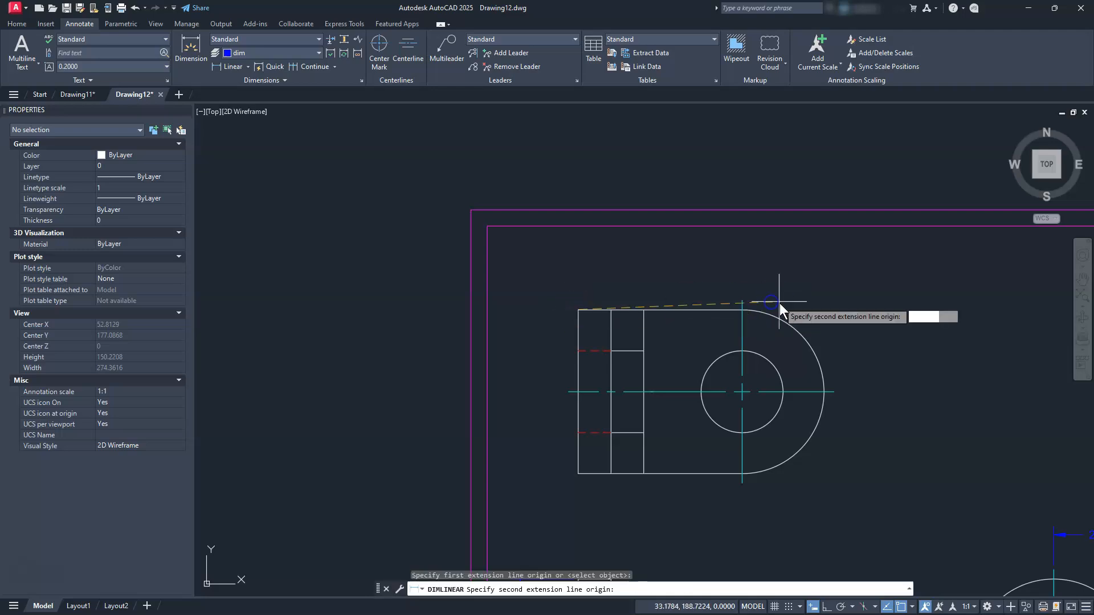
click(740, 303)
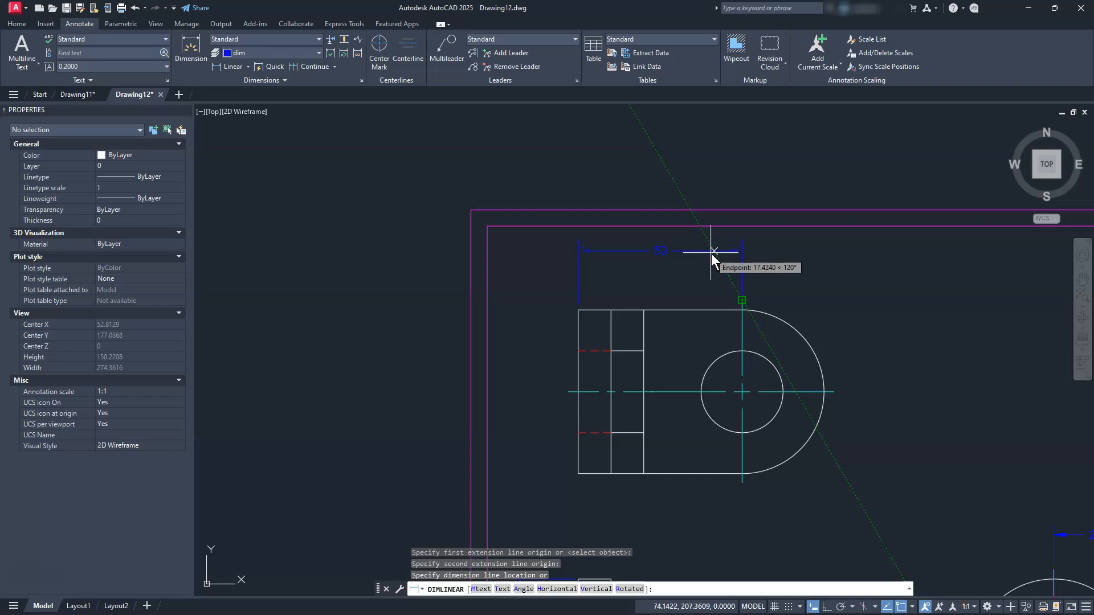
click(707, 242)
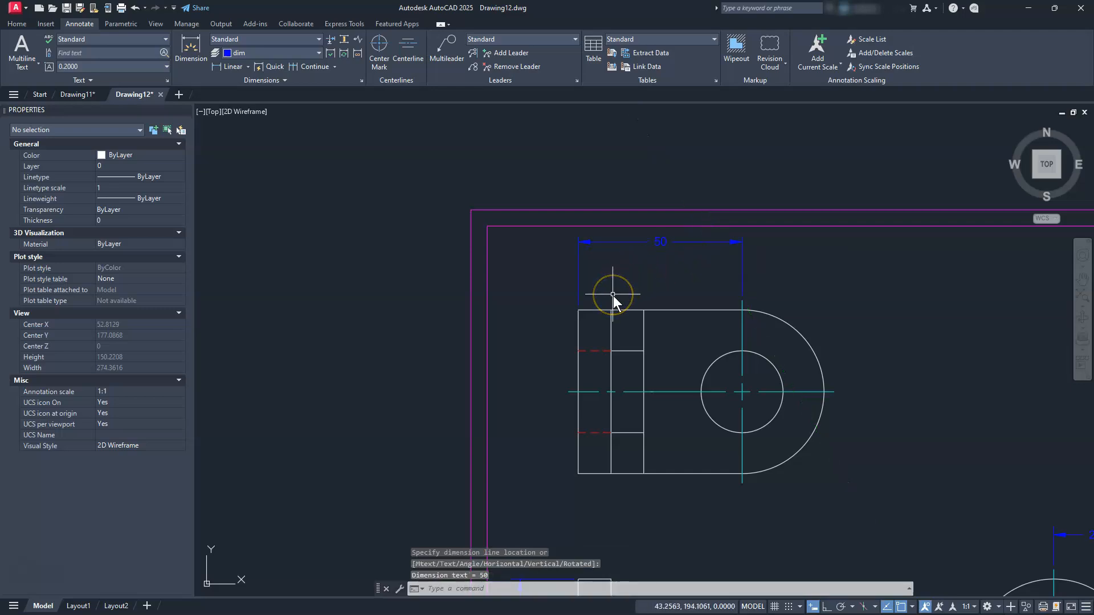
Add stacked 20 and 10 linear dimensions above the top view
key(Return)
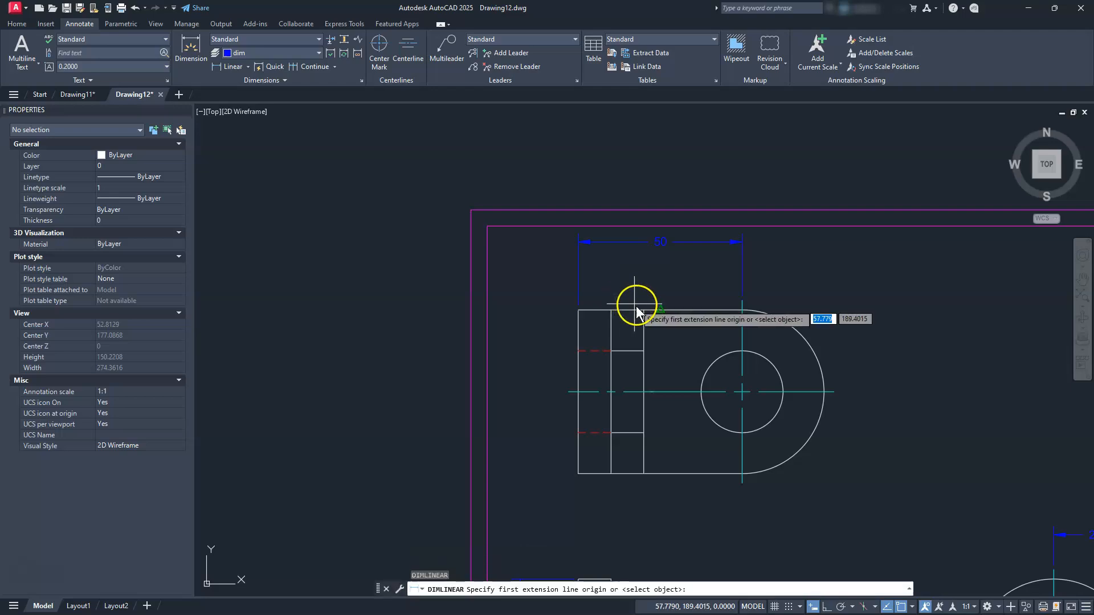
click(642, 312)
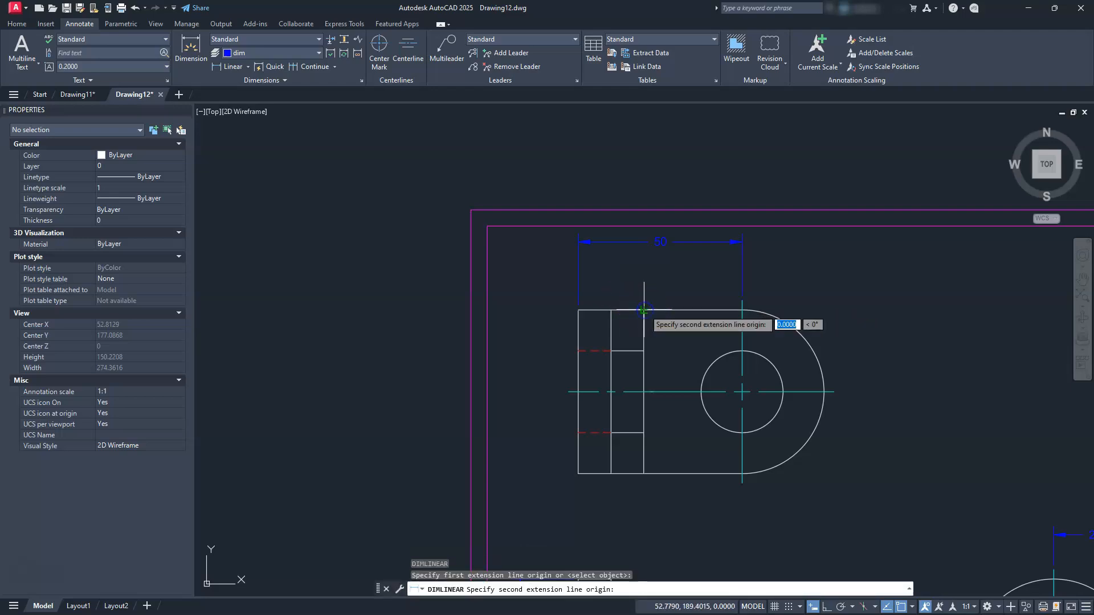
click(576, 311)
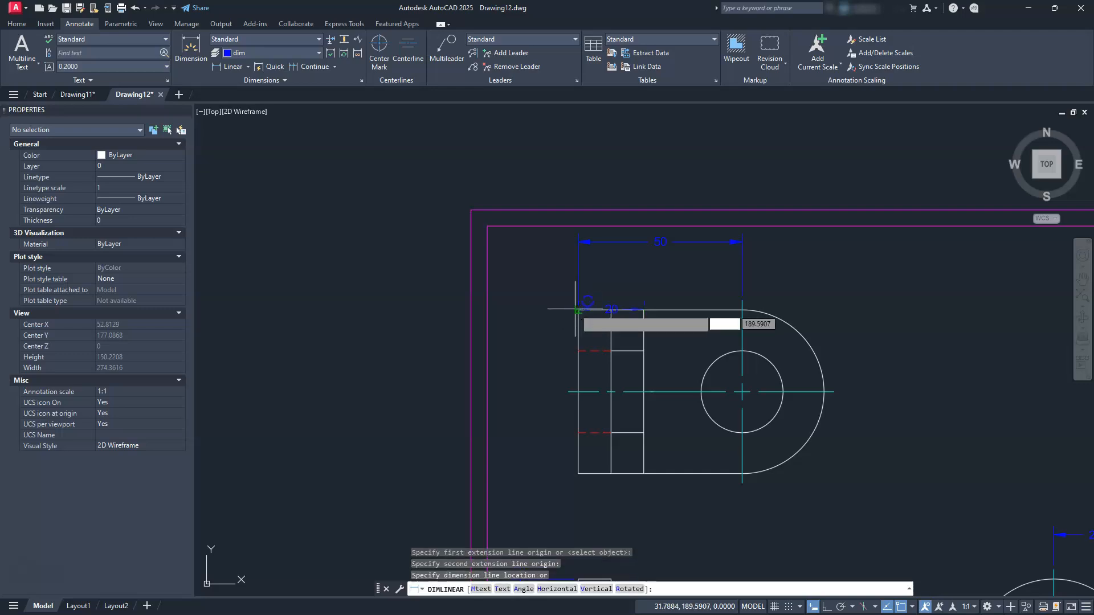
click(622, 266)
scroll(581, 275, up, 2)
scroll(581, 275, up, 3)
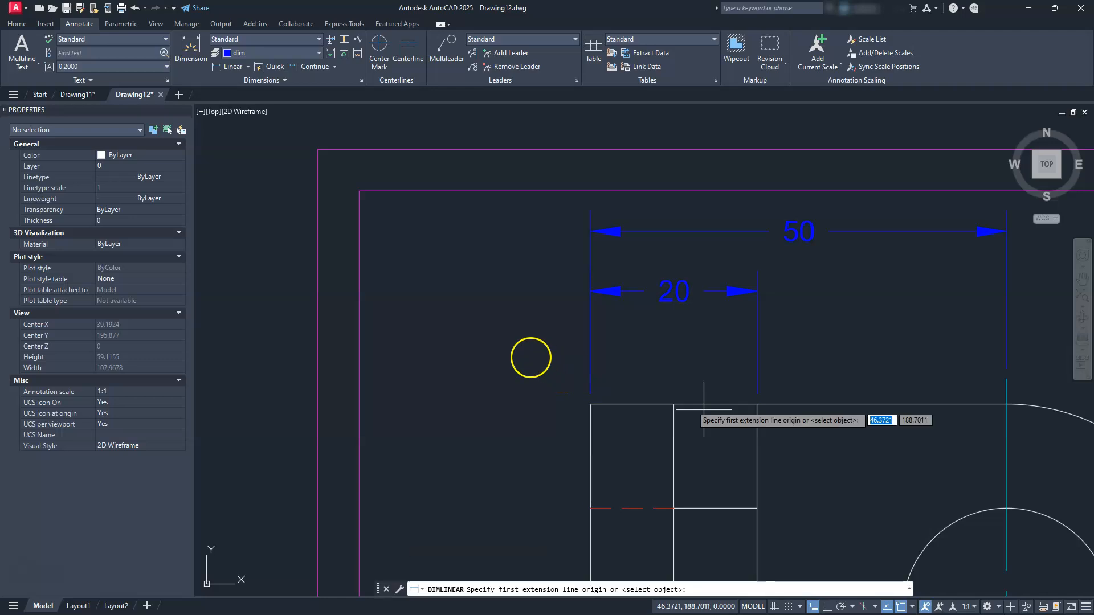
click(673, 404)
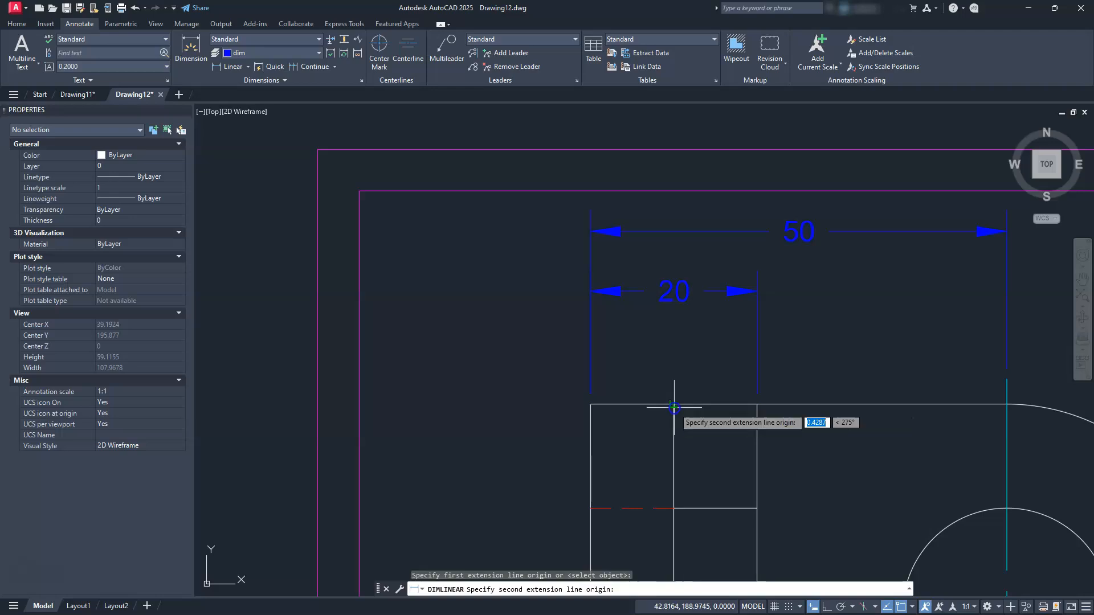
click(606, 407)
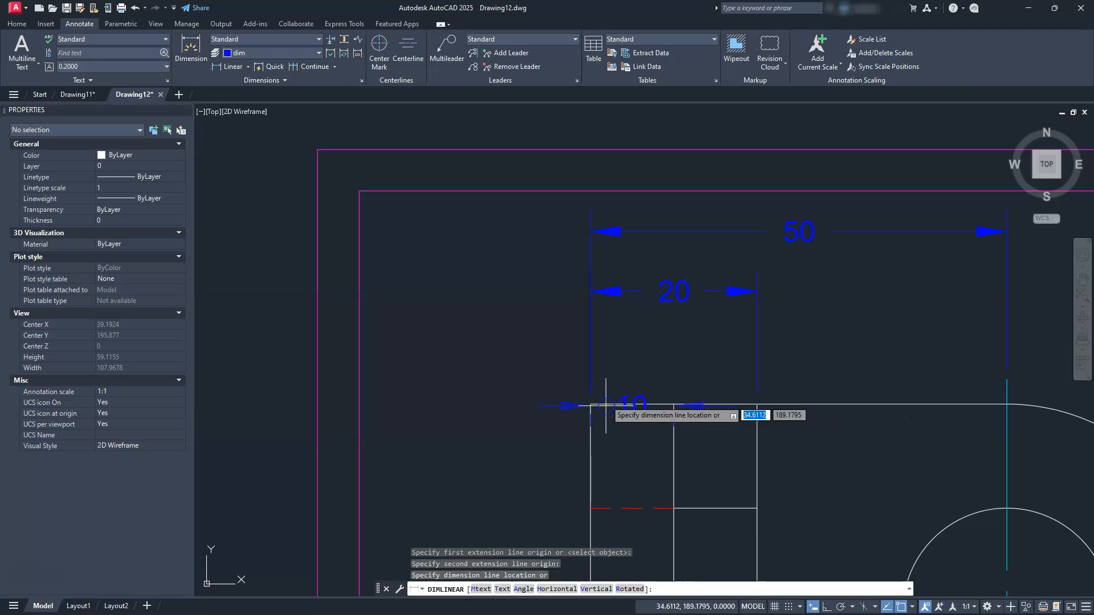
click(628, 357)
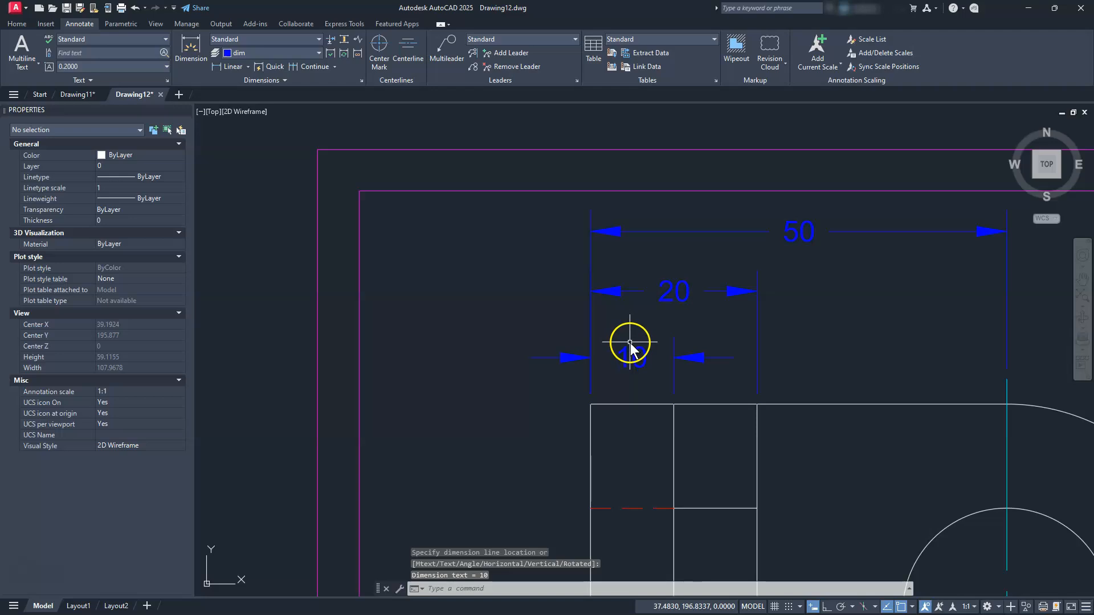
scroll(605, 317, down, 2)
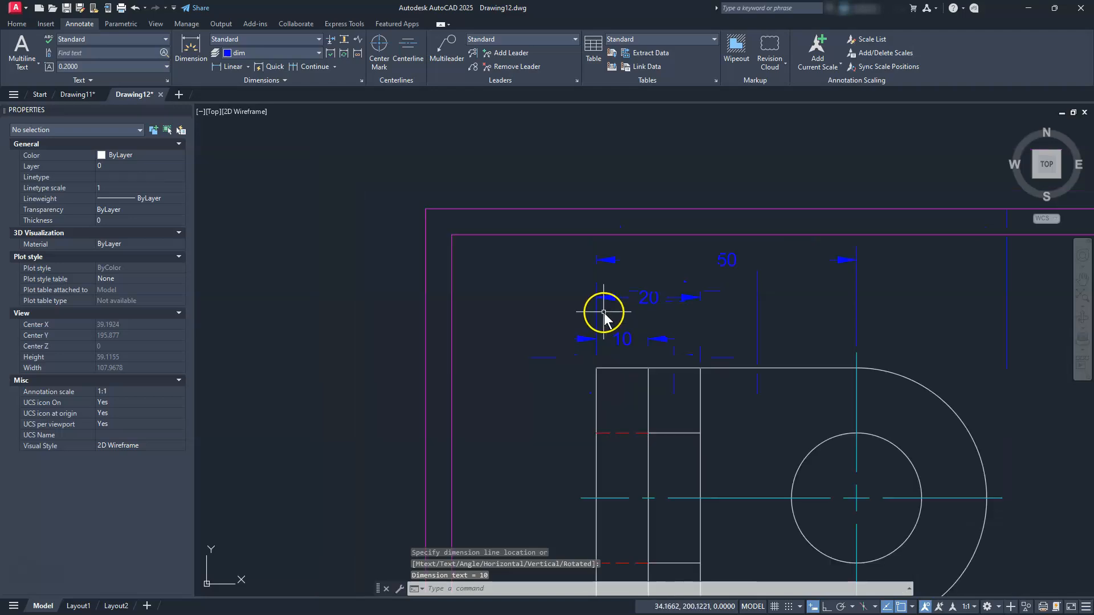
scroll(606, 455, down, 2)
middle_drag(600, 501, 609, 401)
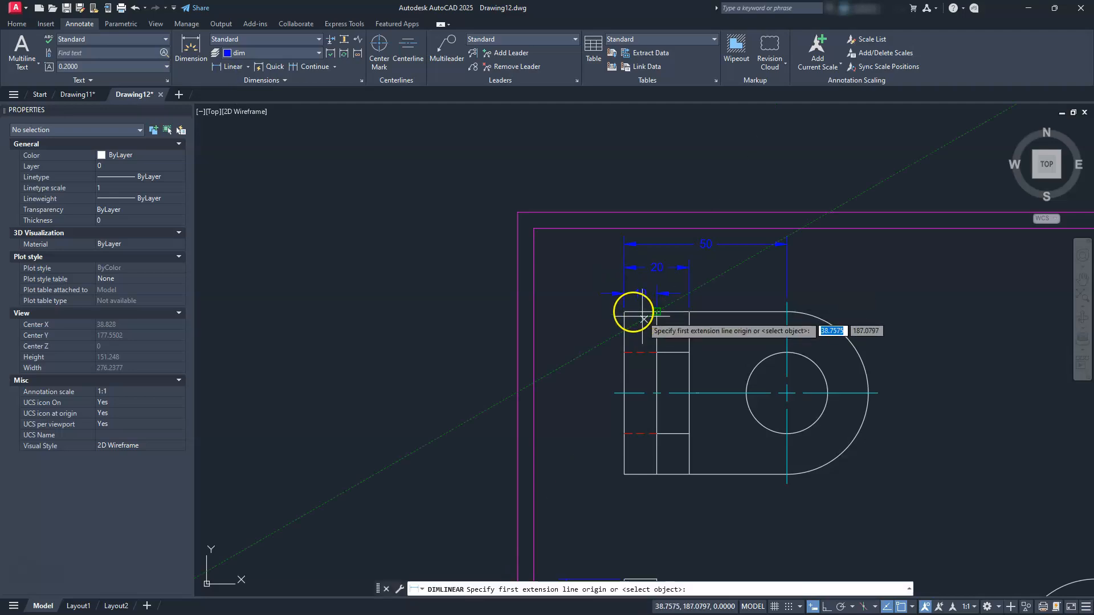
Add vertical 50 overall and 25 top-edge-to-centreline dimensions on the view's left side
click(625, 312)
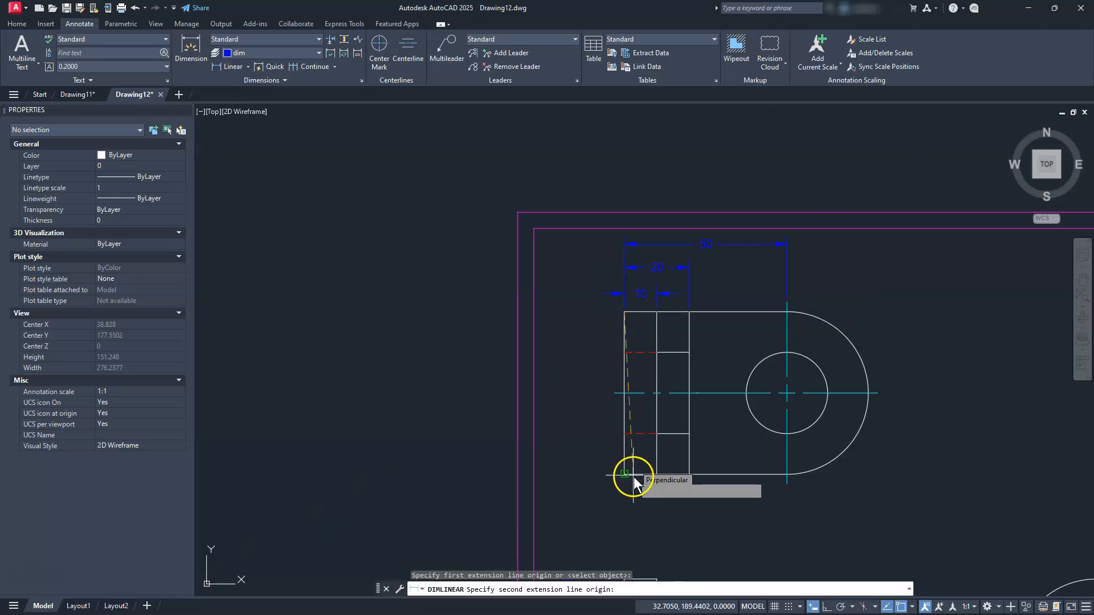
click(627, 476)
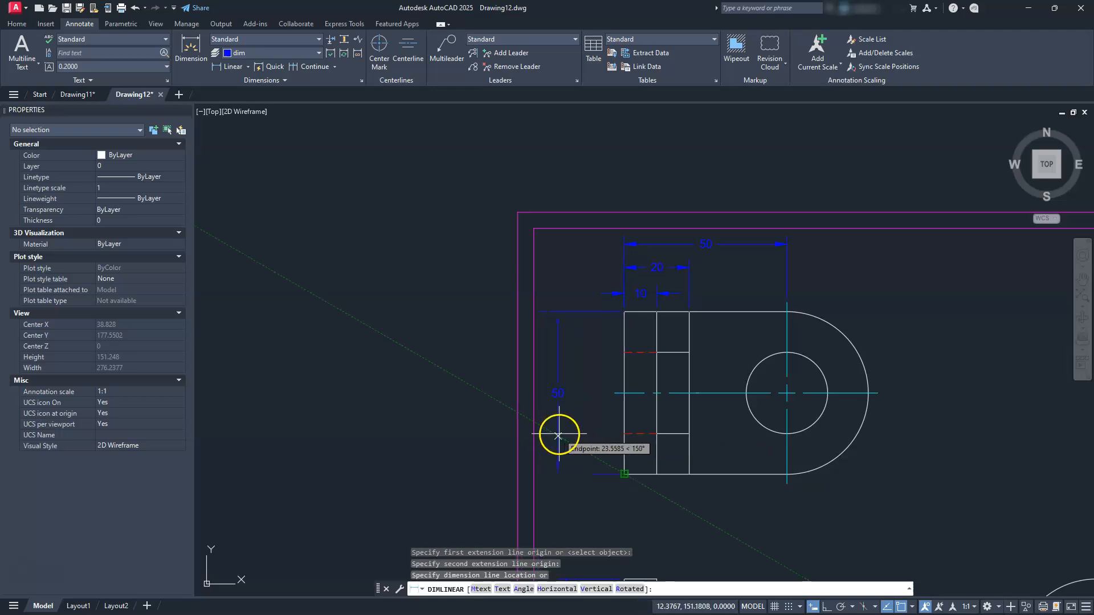
click(558, 435)
scroll(551, 357, down, 3)
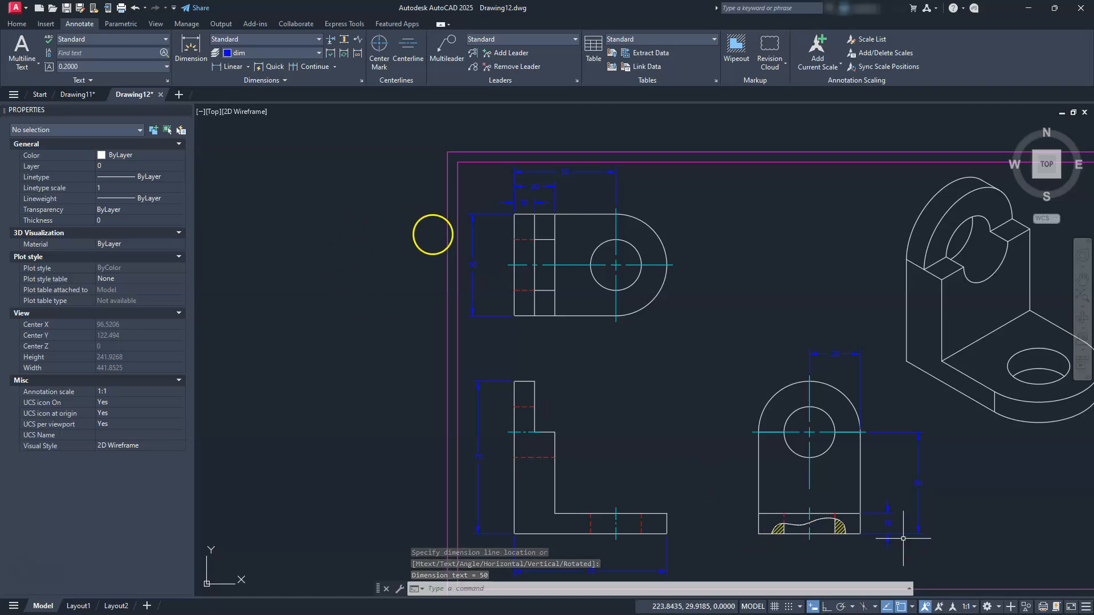
scroll(461, 262, up, 4)
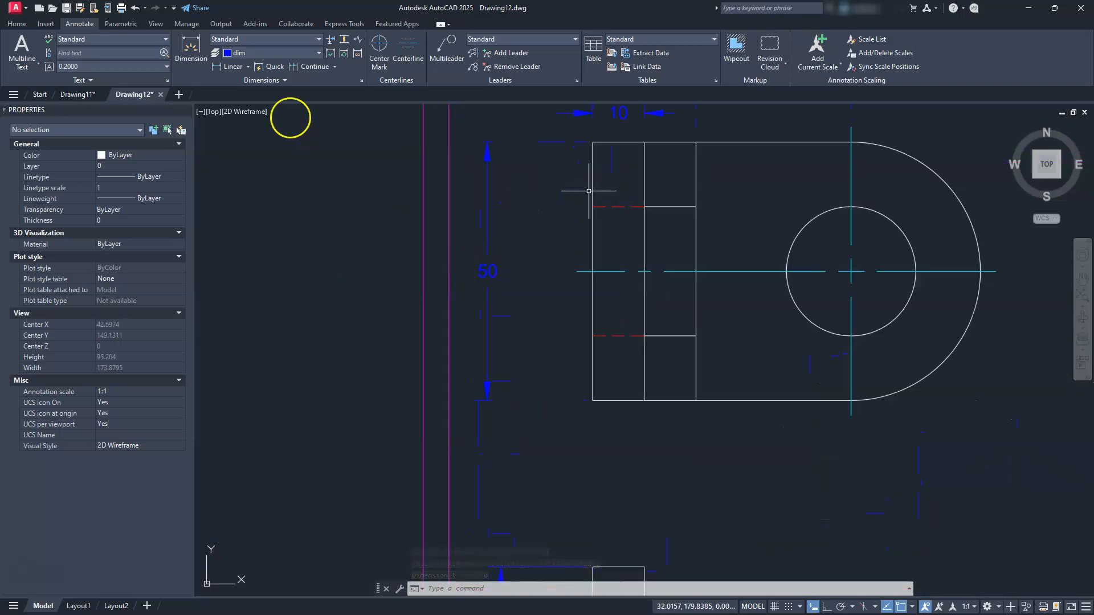
click(216, 68)
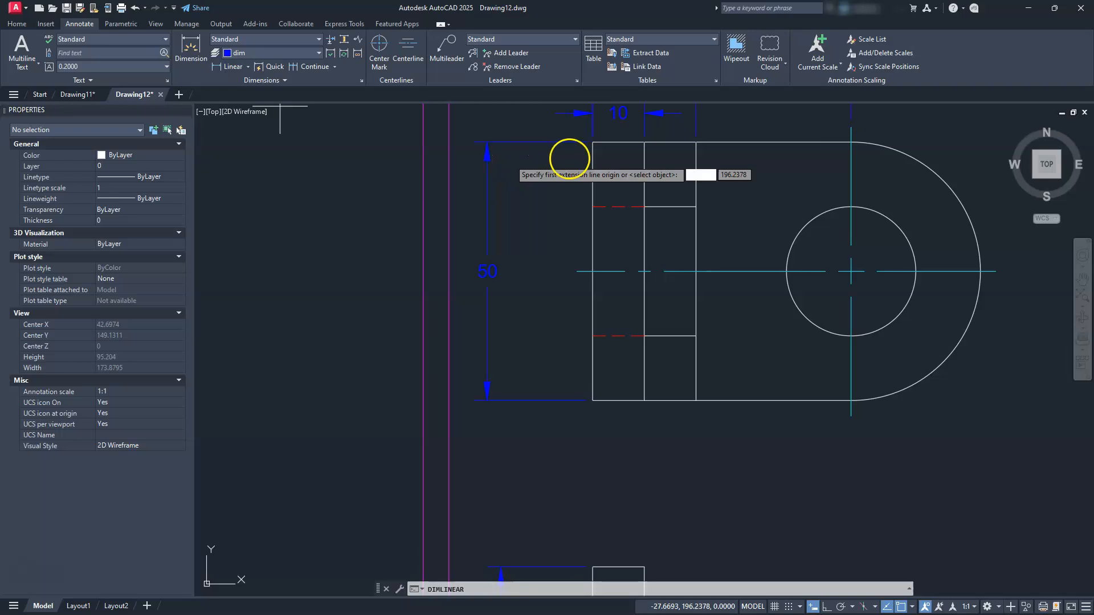
click(593, 145)
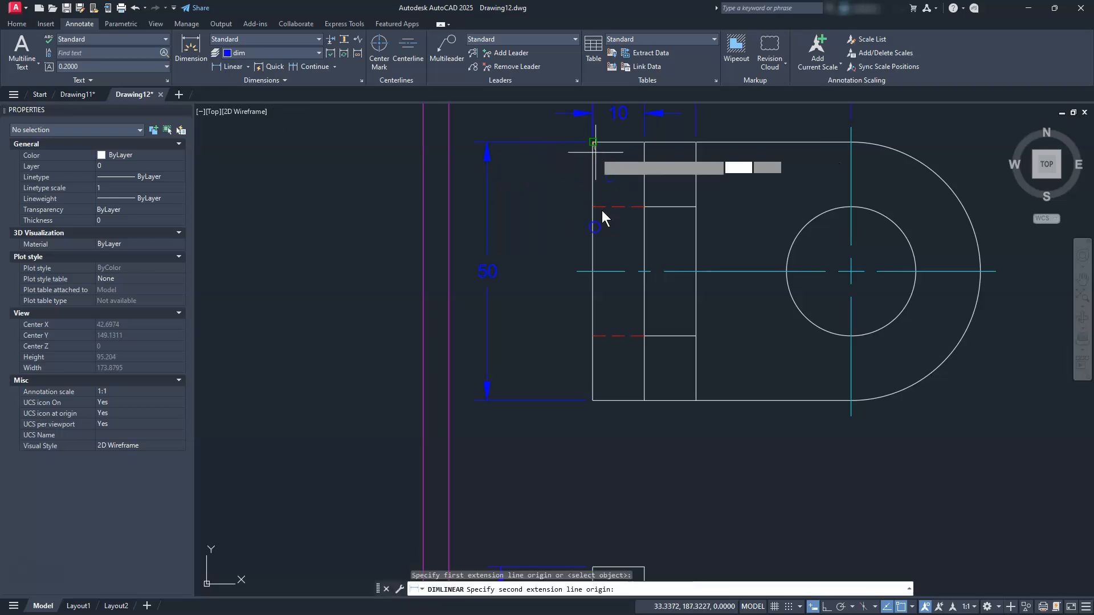
click(578, 271)
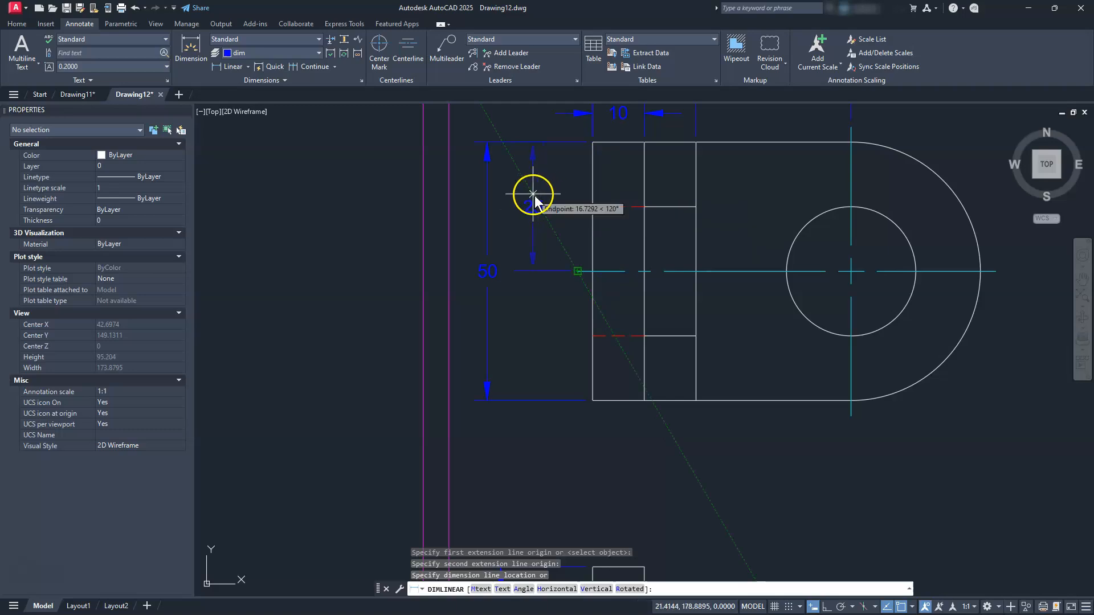
click(532, 194)
scroll(601, 262, down, 2)
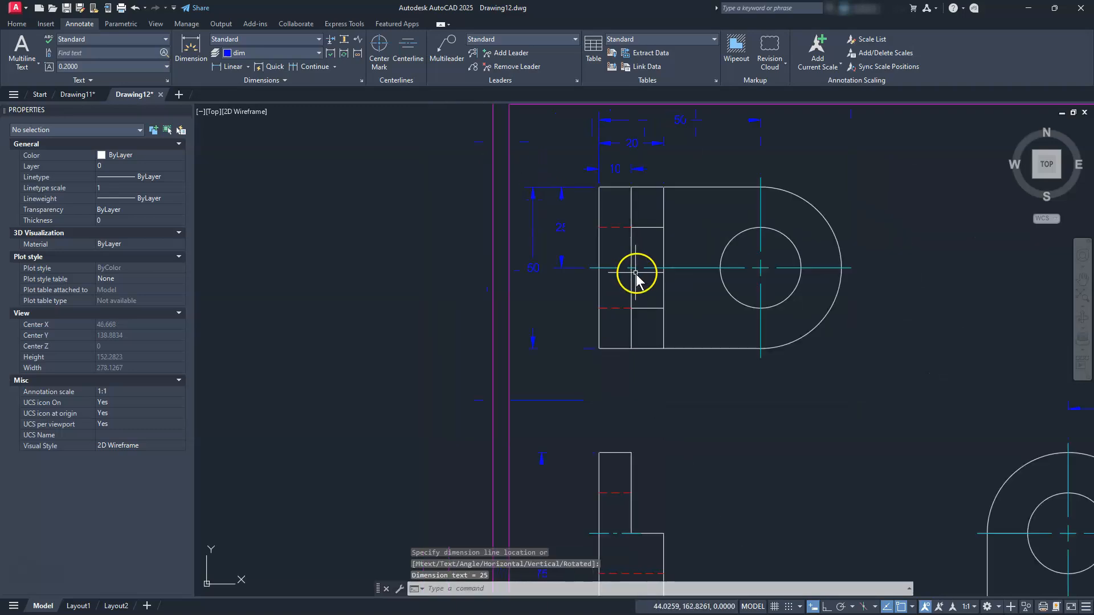
Add R25 radius dimensions to both rounded ends
click(248, 67)
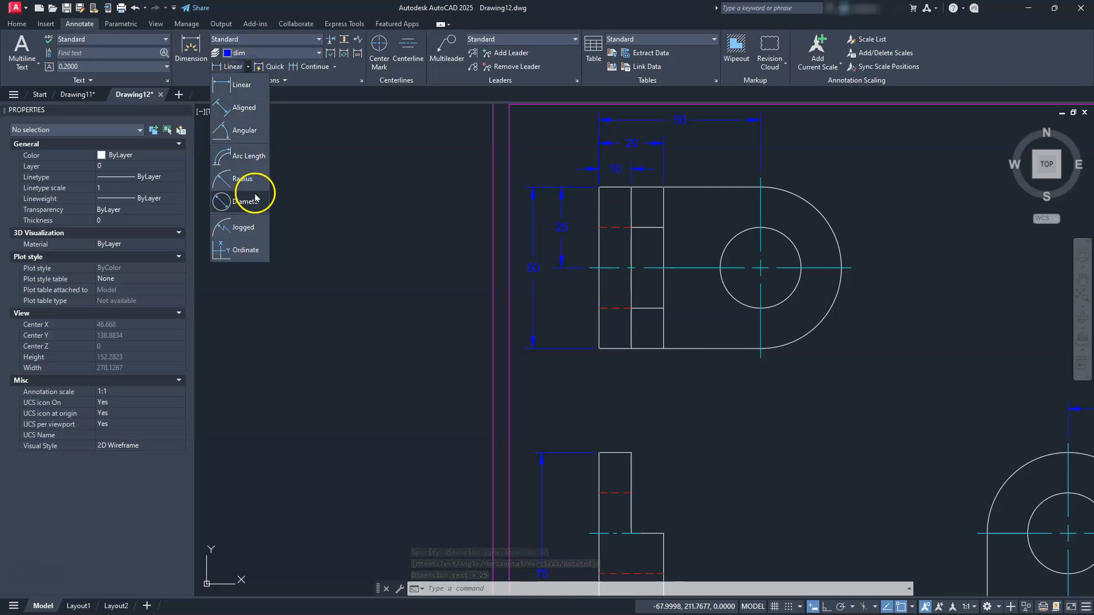
click(242, 179)
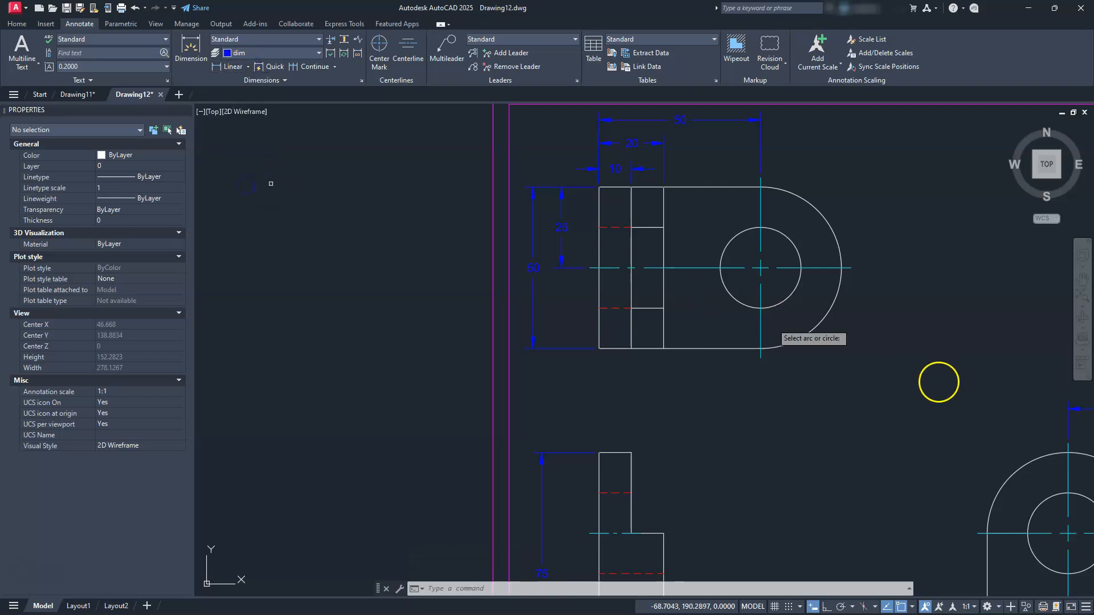
click(817, 325)
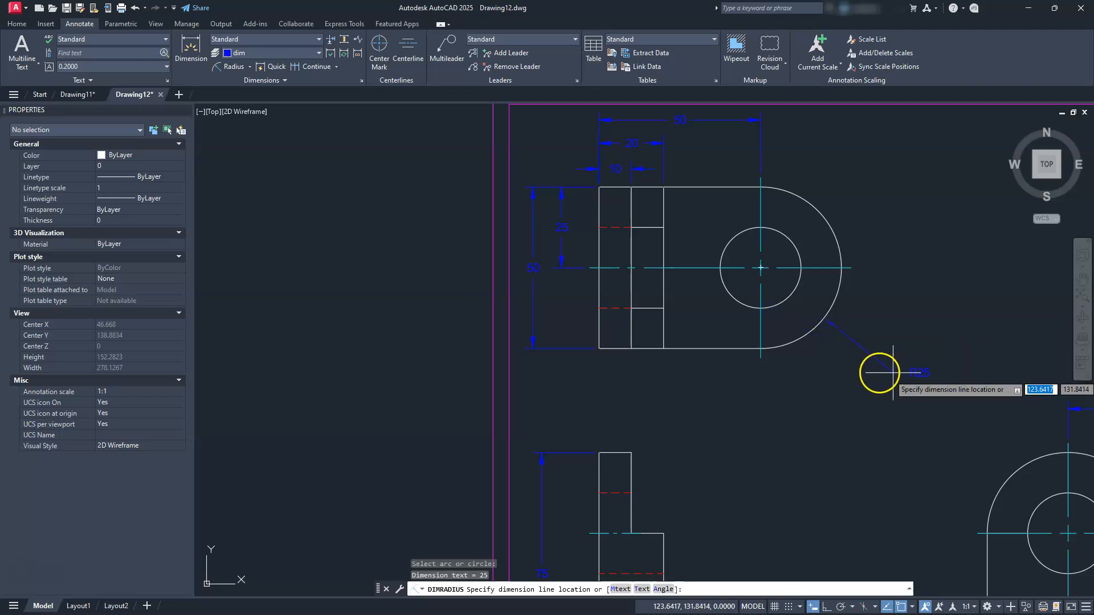
click(842, 359)
mouse_move(976, 469)
middle_down()
mouse_move(732, 378)
mouse_move(682, 333)
middle_up()
key(Return)
middle_drag(745, 348, 713, 348)
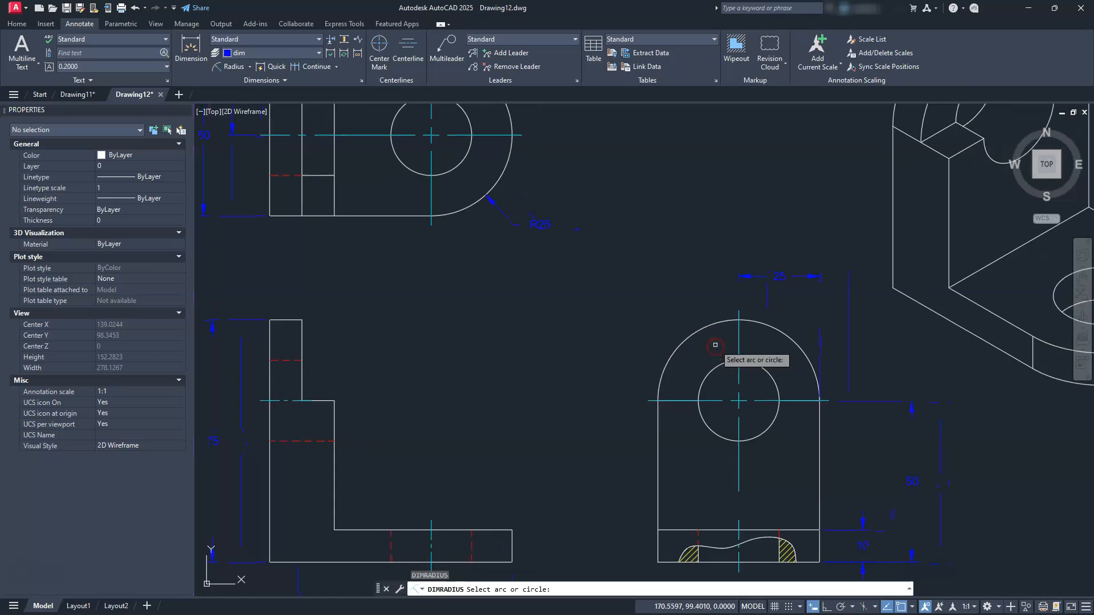
click(698, 331)
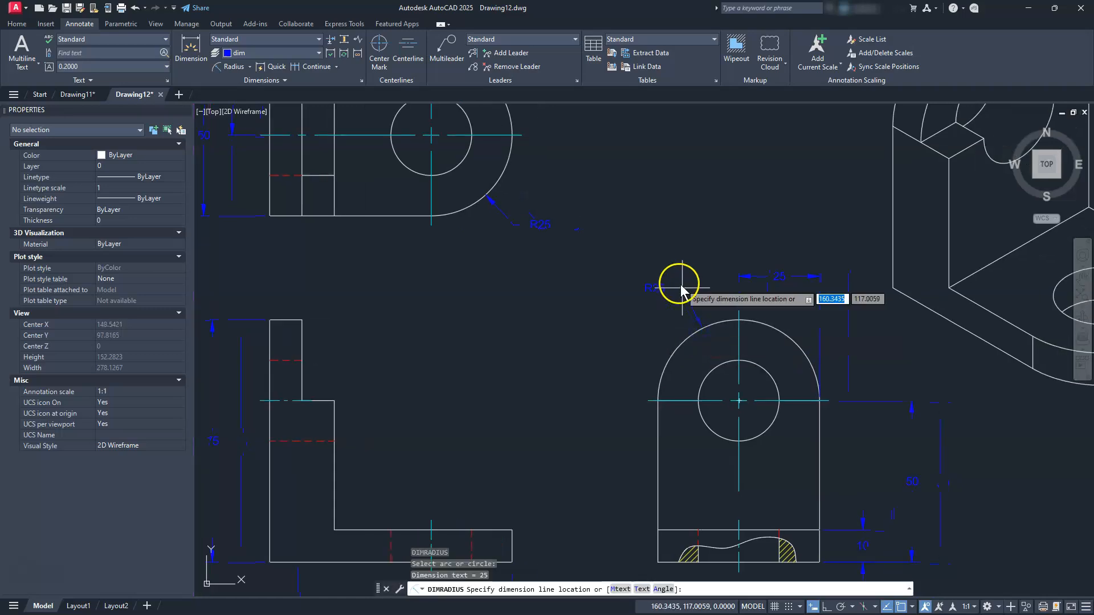
click(666, 301)
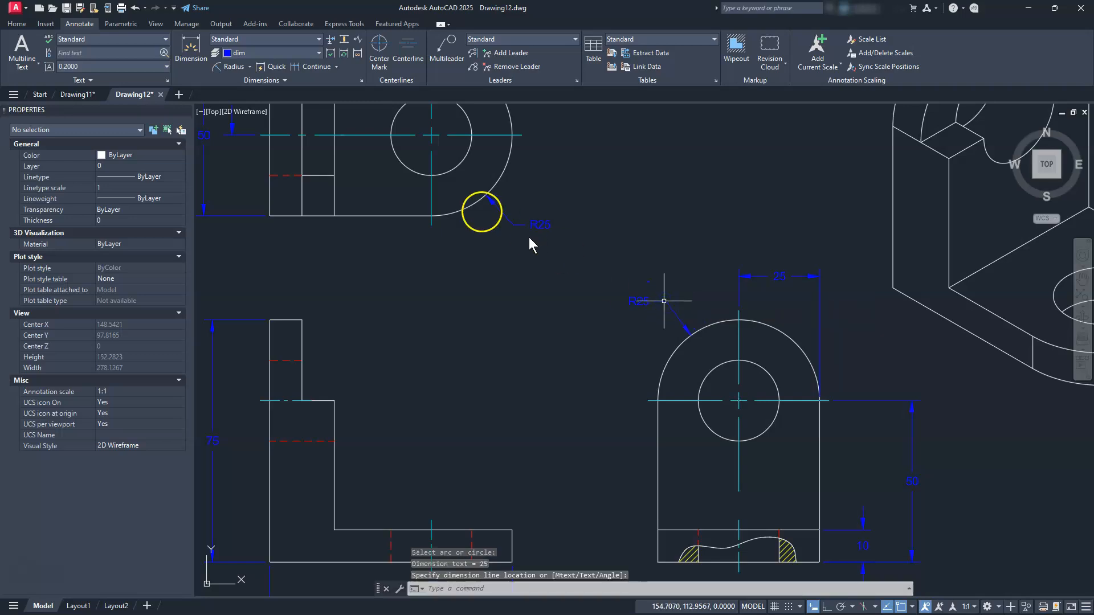
Add a Ø25 diameter dimension to the lower-right view's small hole
click(251, 67)
click(243, 205)
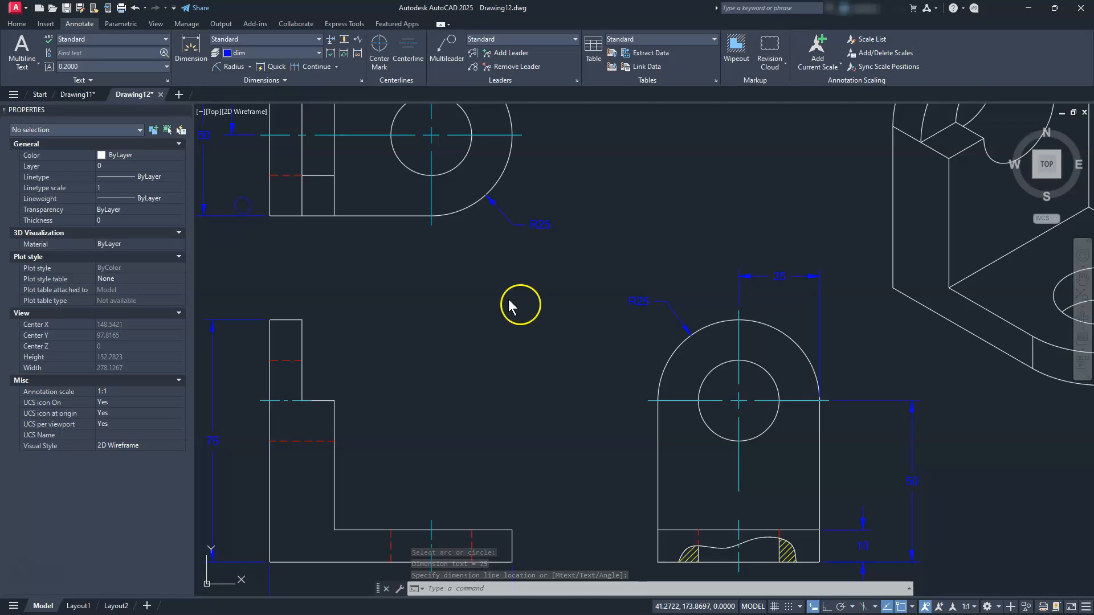
click(770, 372)
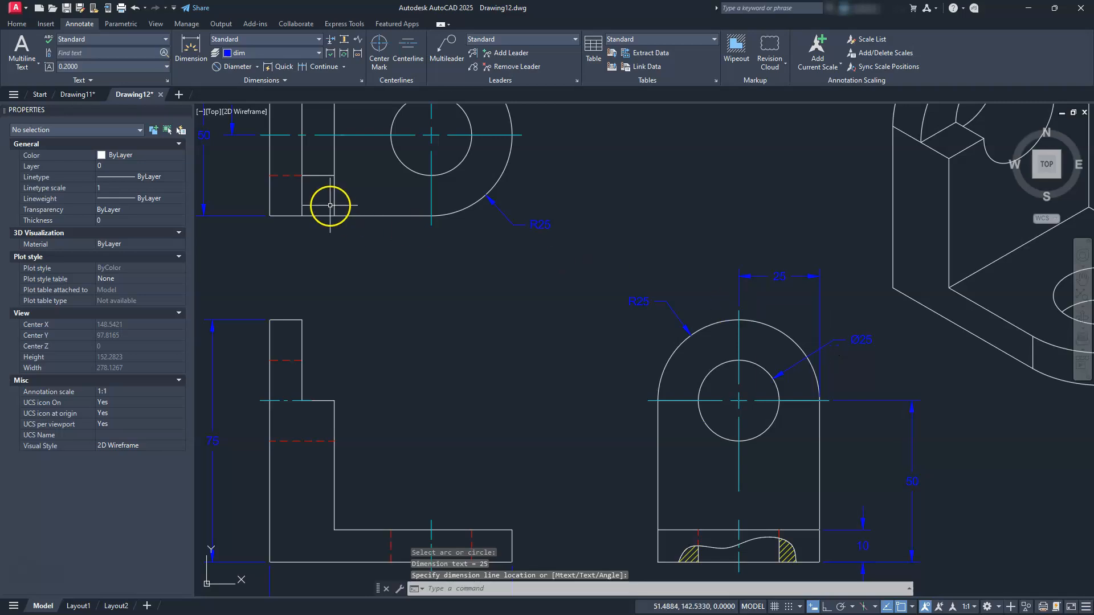
key(Return)
middle_drag(529, 222, 708, 464)
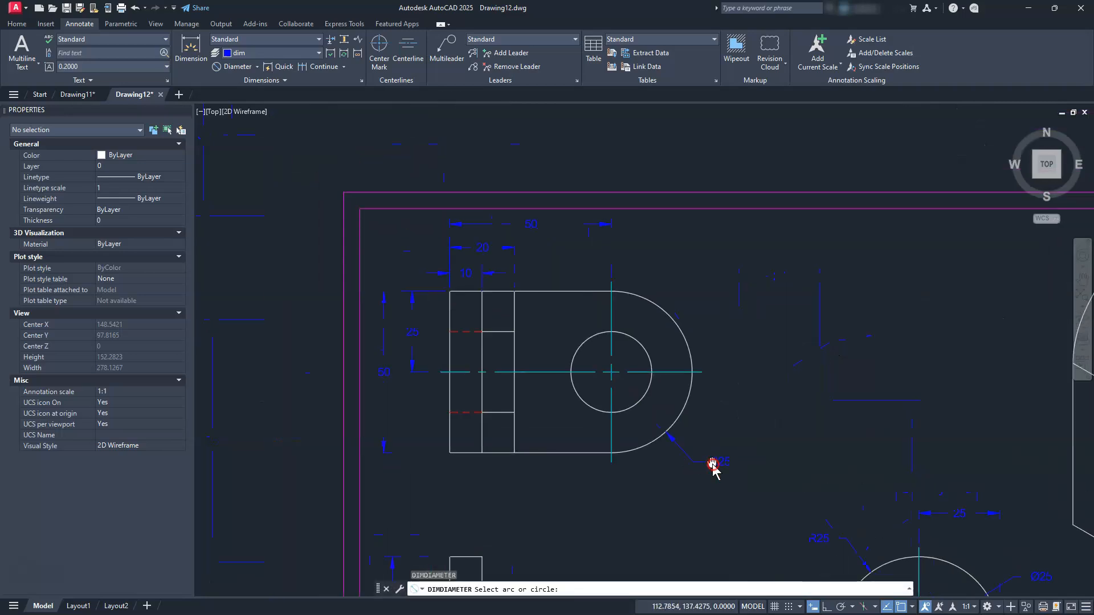
click(660, 367)
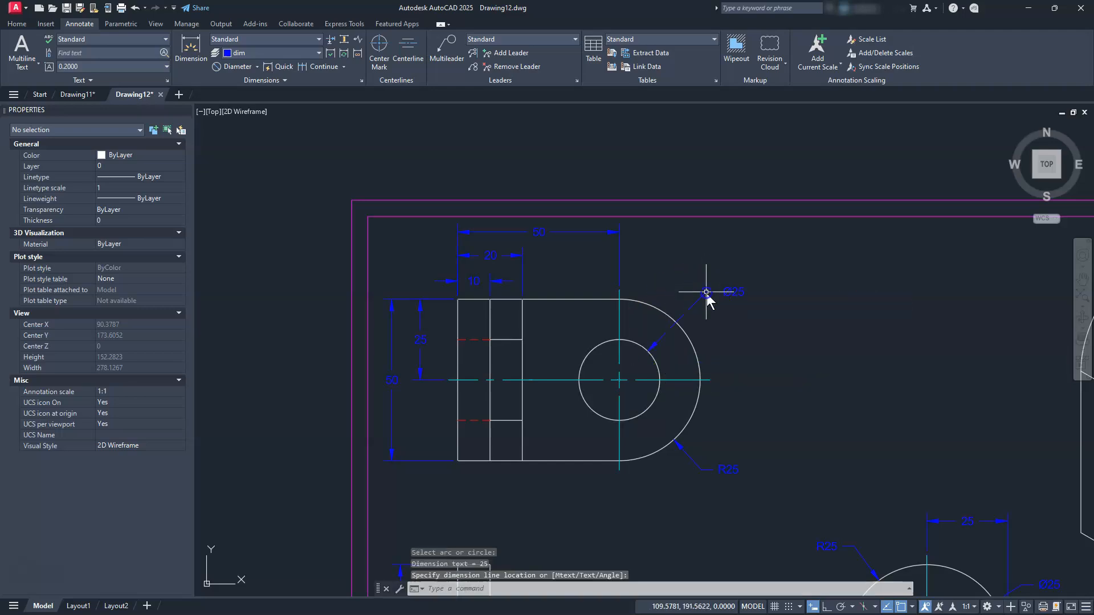
key(Escape)
key(Escape)
scroll(705, 297, down, 2)
middle_drag(709, 410, 654, 312)
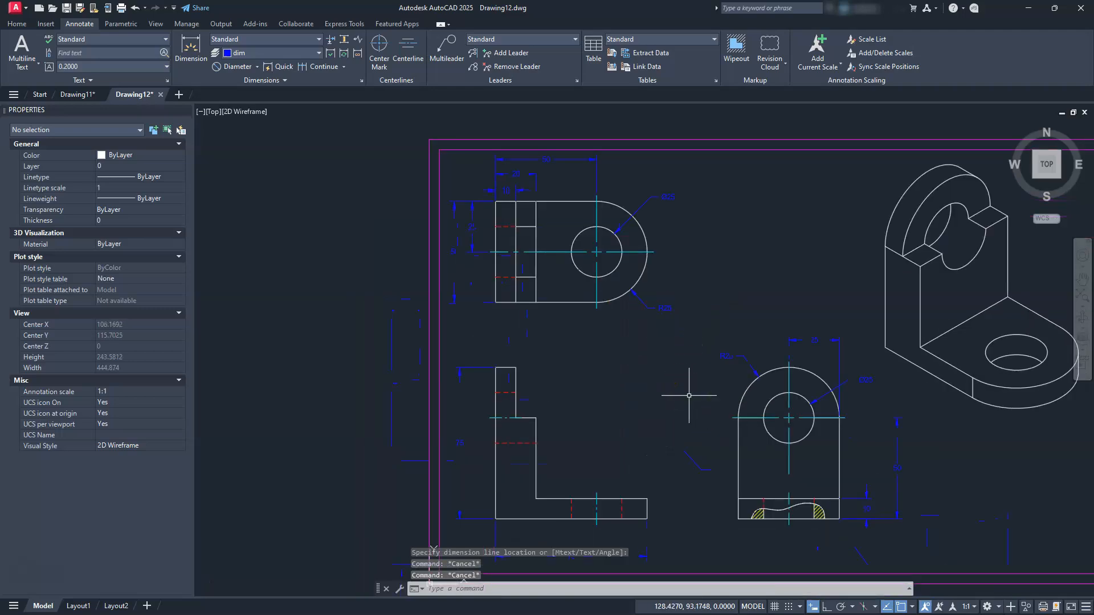
mouse_move(750, 445)
middle_down()
mouse_move(775, 477)
mouse_move(774, 455)
middle_up()
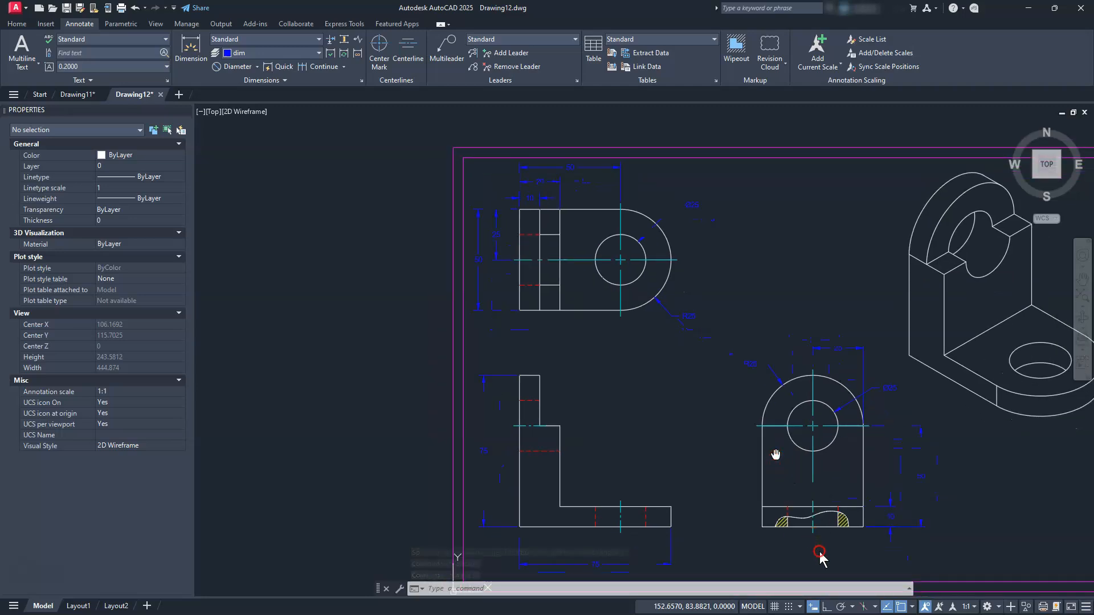
scroll(820, 554, up, 5)
scroll(827, 553, up, 2)
middle_drag(827, 553, 769, 493)
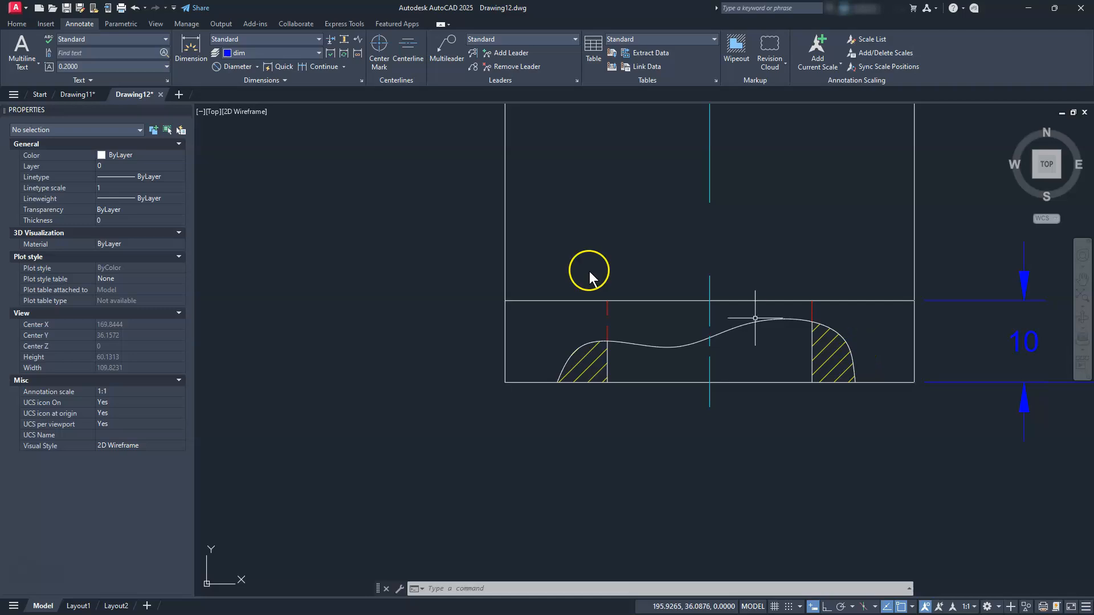
Place a linear 25 dimension below the base between the two hatches' inner edges
click(259, 67)
click(245, 86)
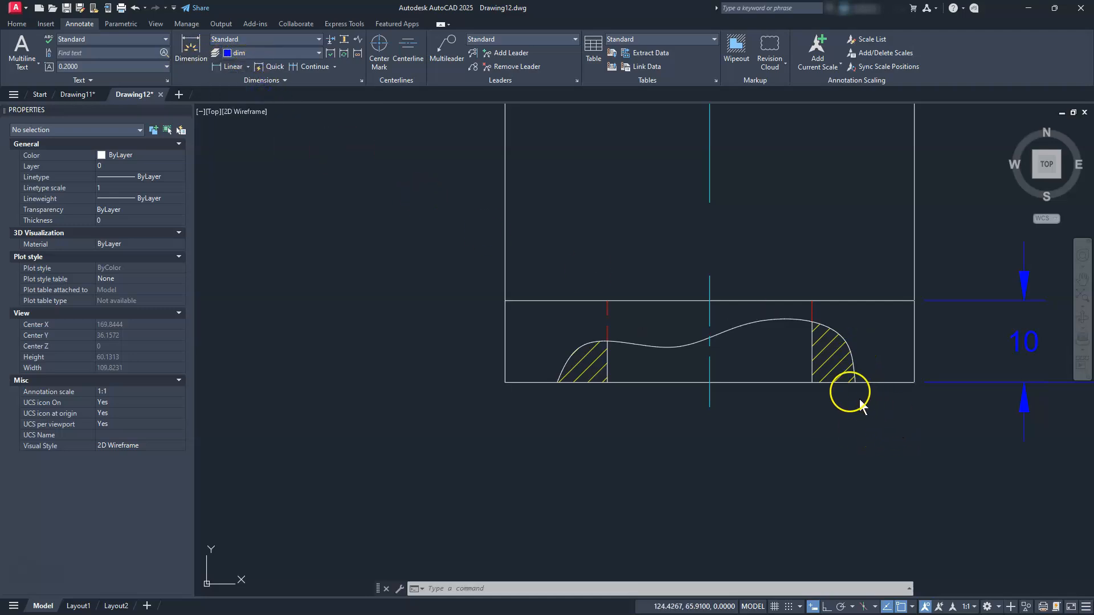
click(811, 382)
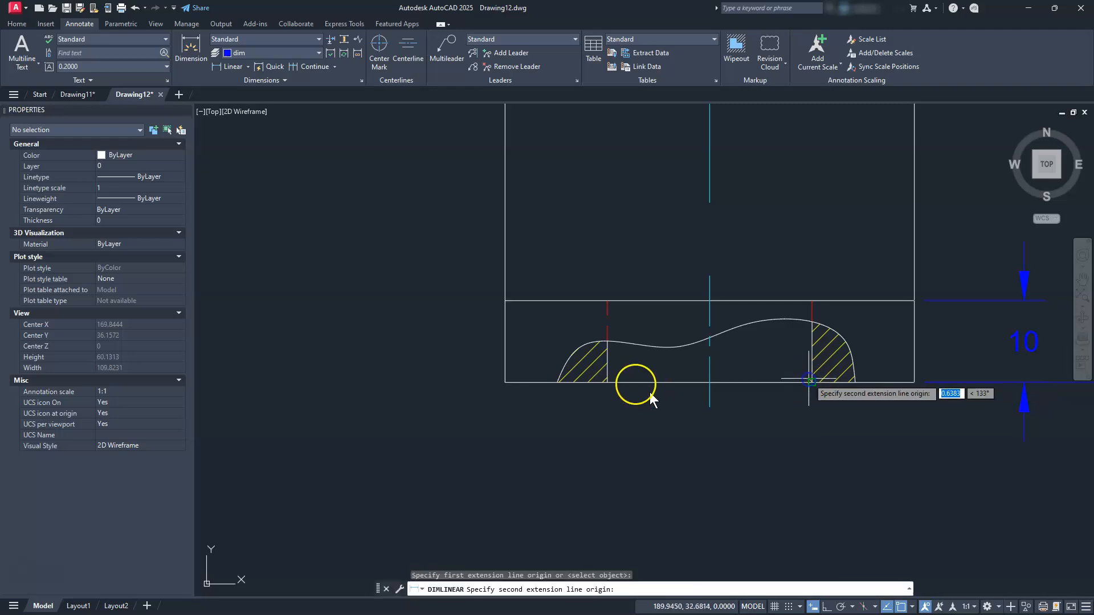
click(608, 383)
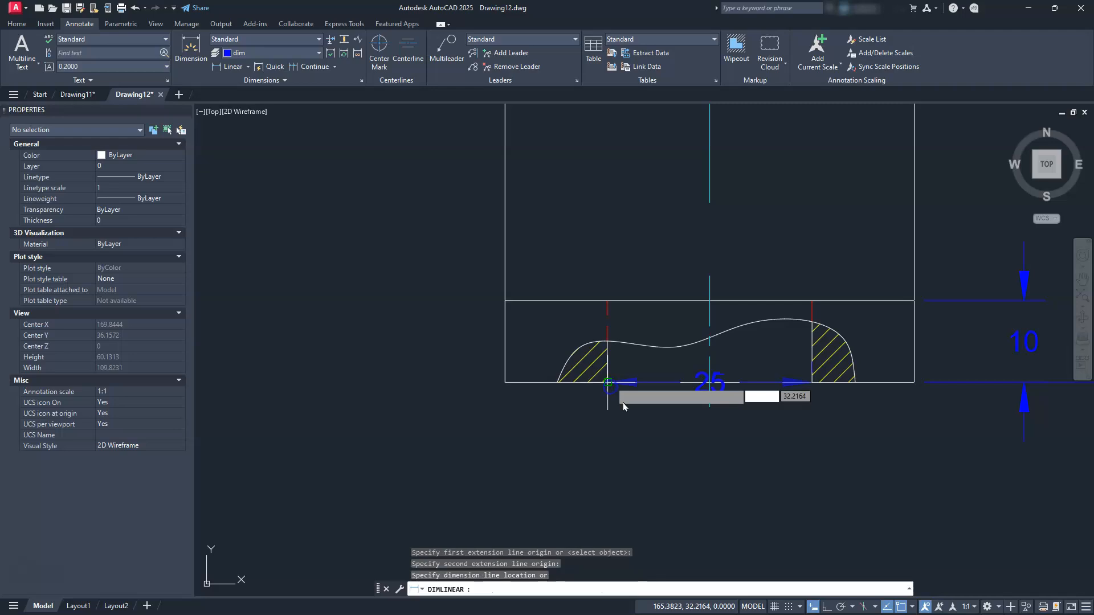
click(692, 506)
key(Escape)
key(Escape)
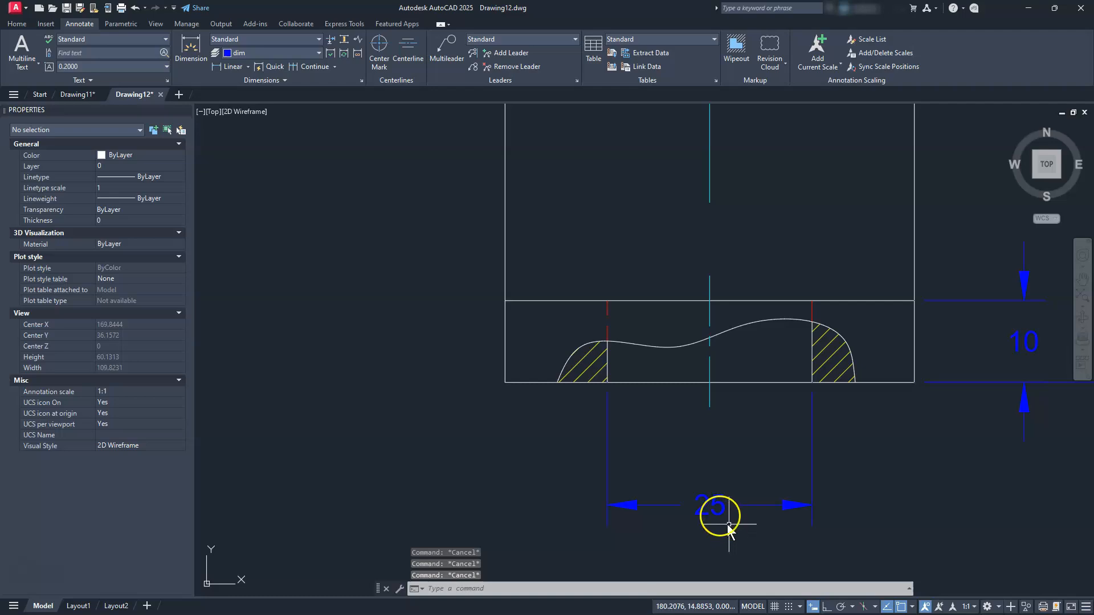
click(723, 506)
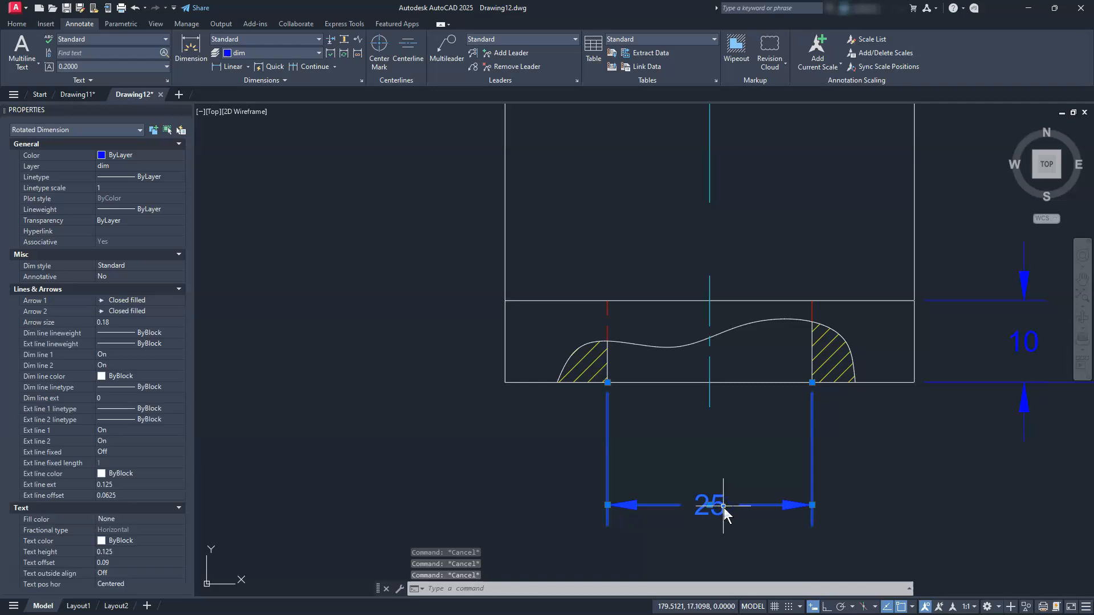
key(Escape)
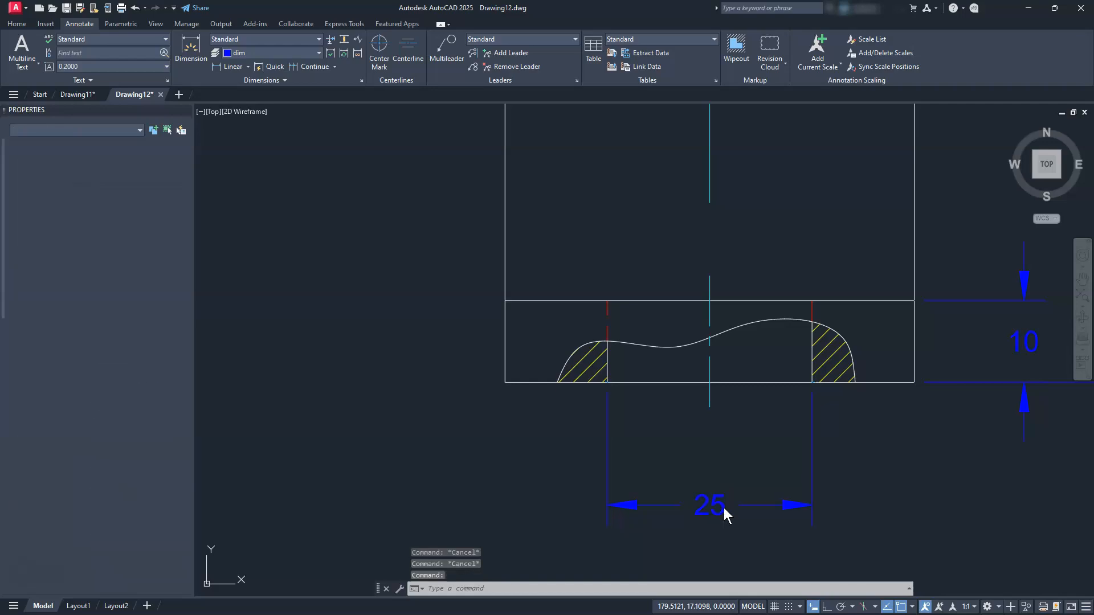
Change the 25 dimension text to Ø25 with %%c, replacing the mistaken degree symbol
double_click(723, 507)
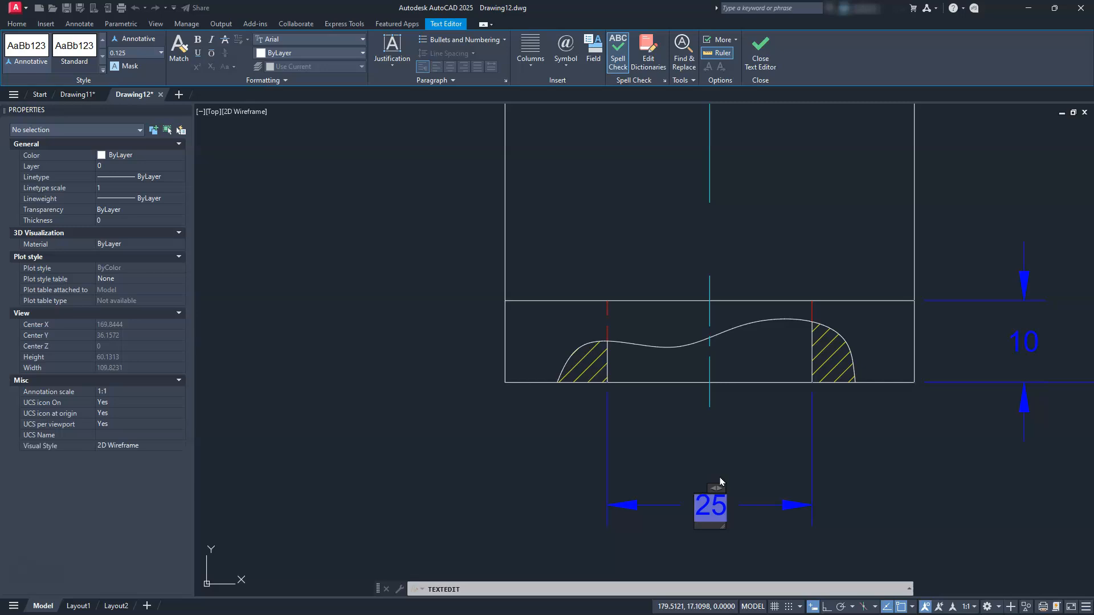
text(%%d)
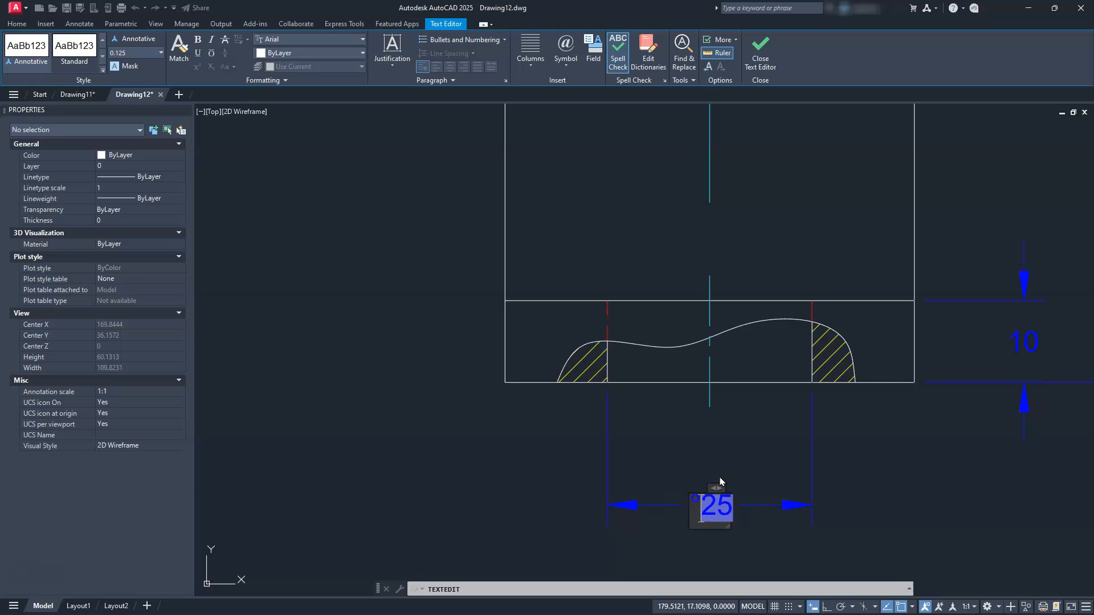
key(BackSpace)
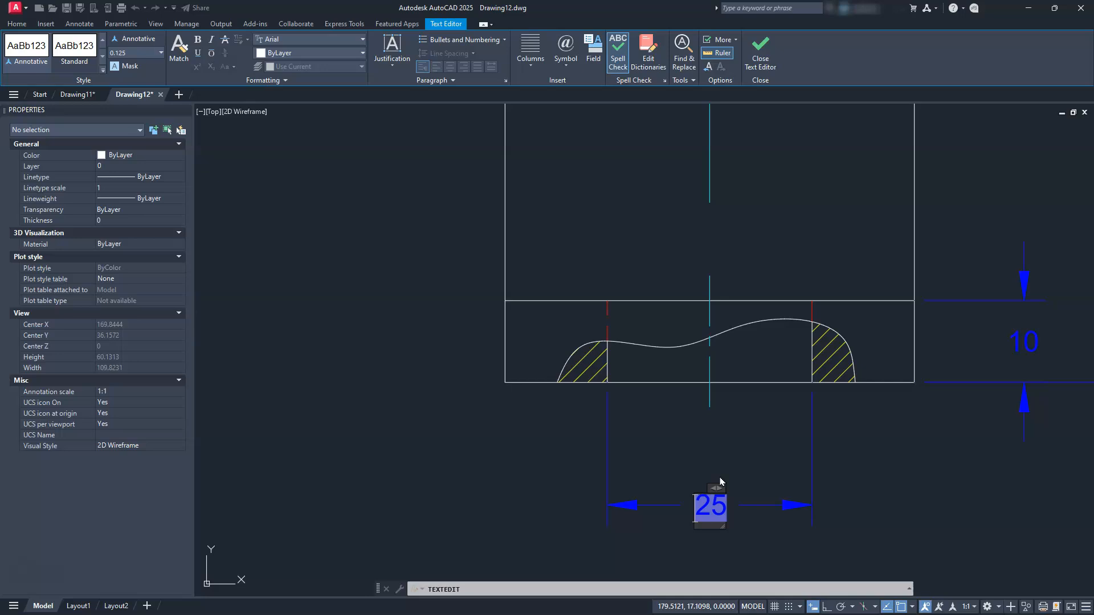
text(%%)
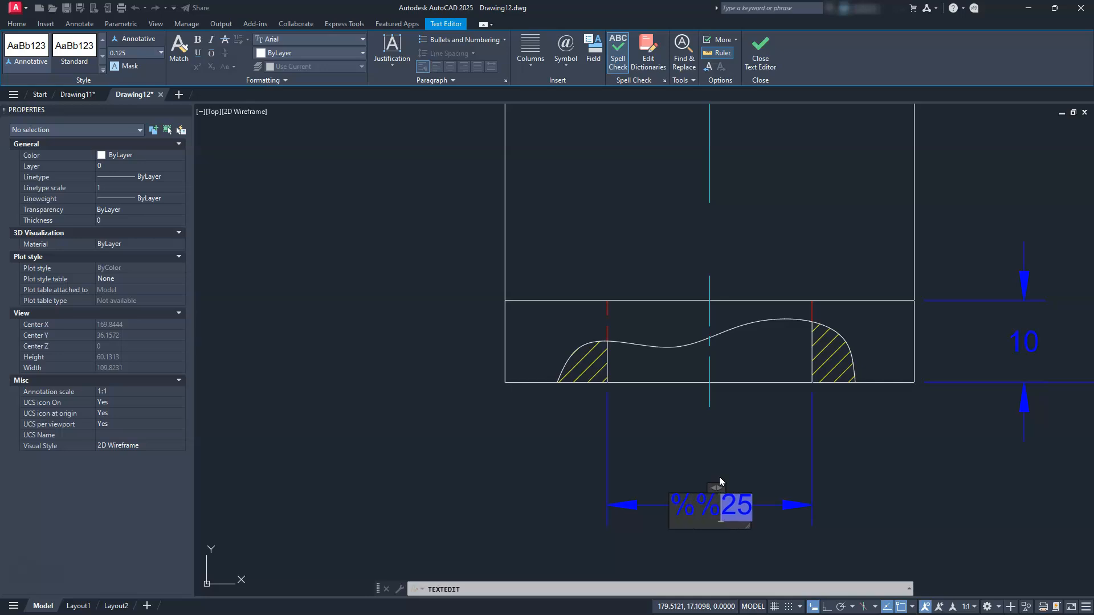
text(c)
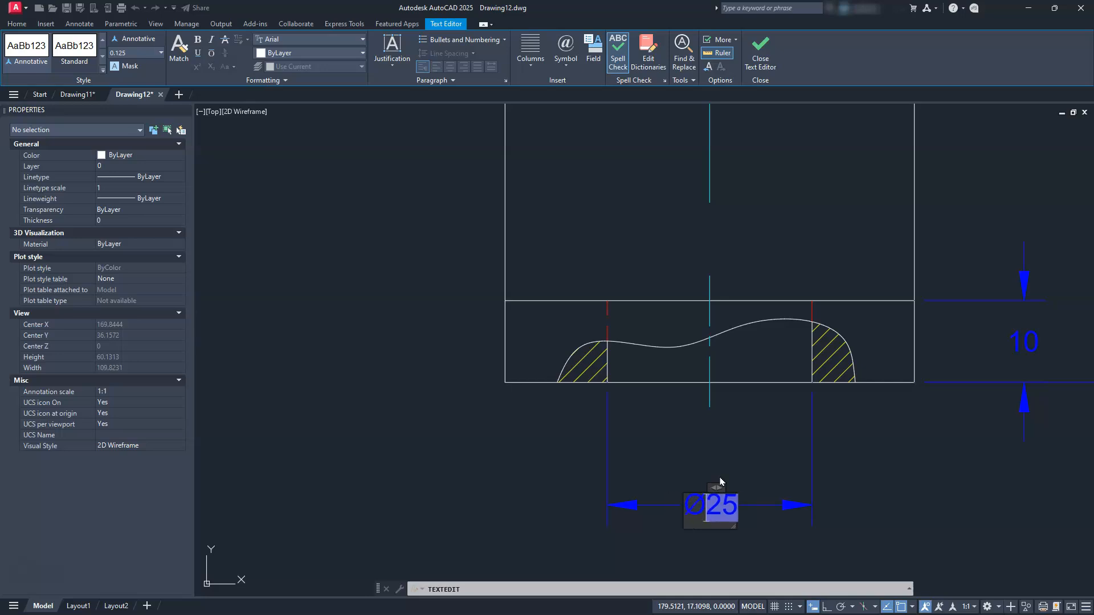
click(752, 439)
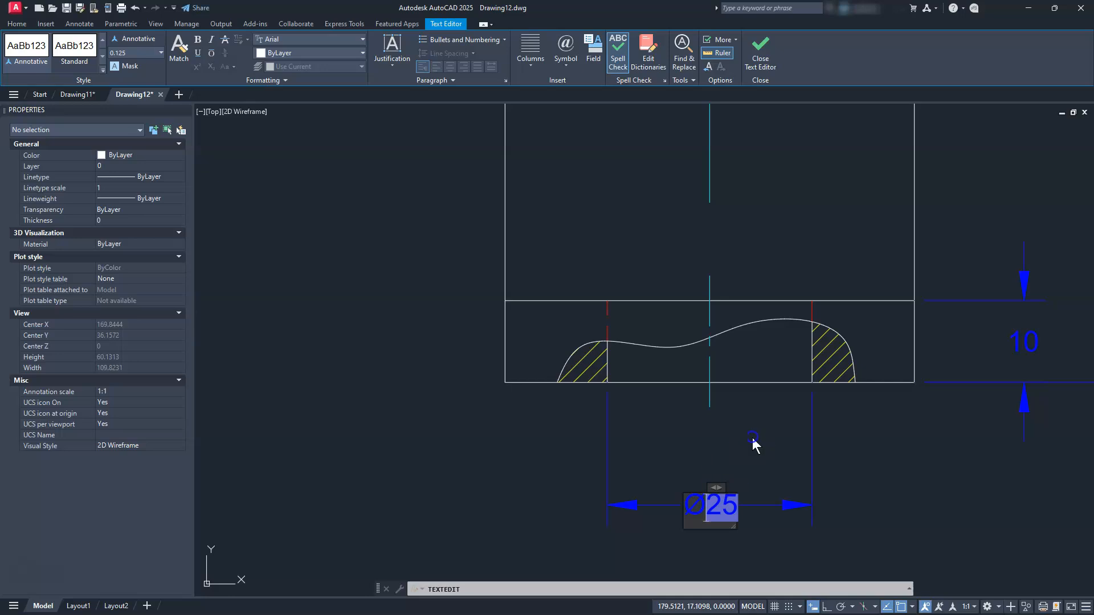
key(Escape)
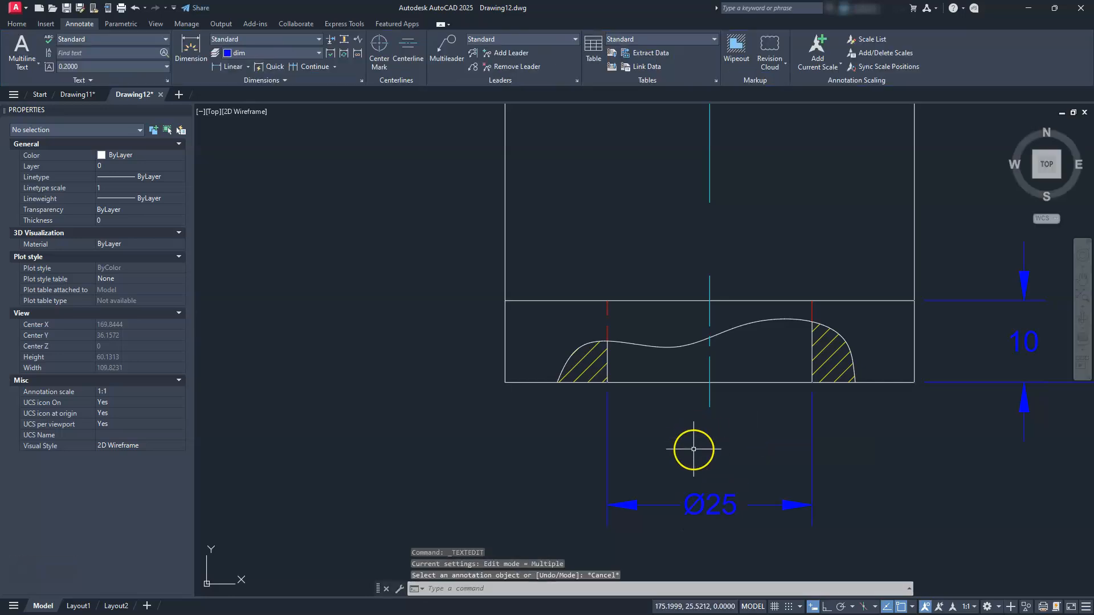
Select the Ø25 dimension, then cancel the accidental stretch of its dimension line
scroll(749, 387, down, 3)
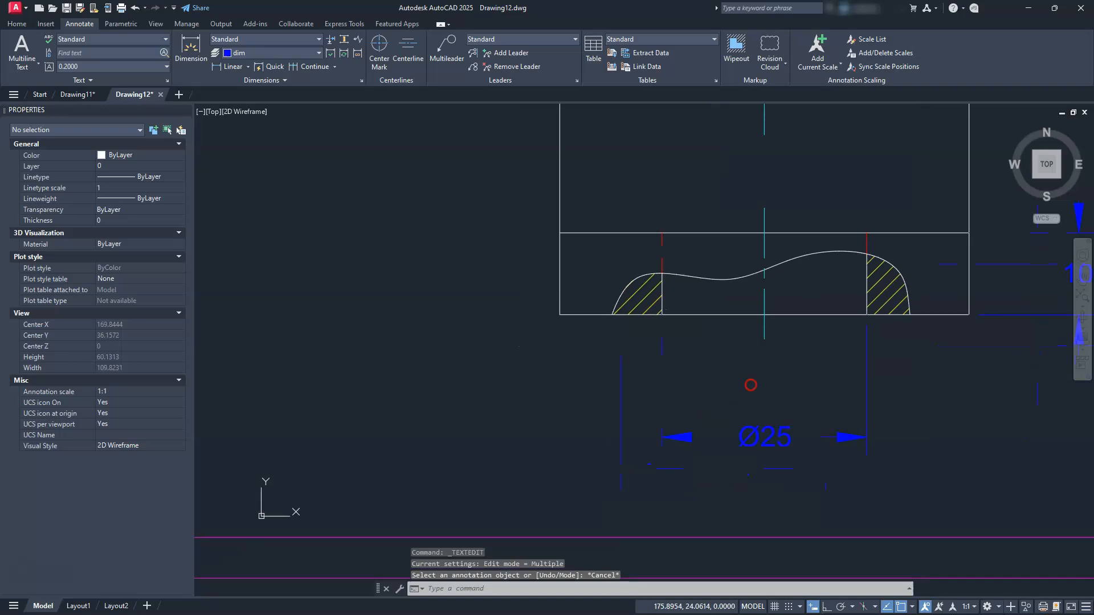
scroll(750, 391, up, 3)
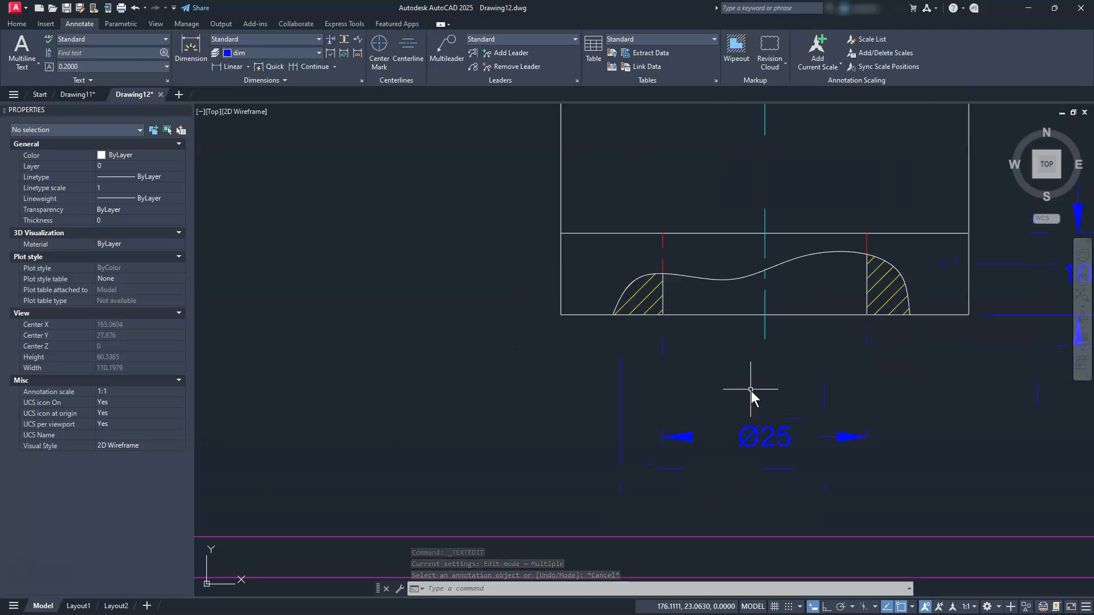
key(Escape)
click(752, 439)
click(702, 434)
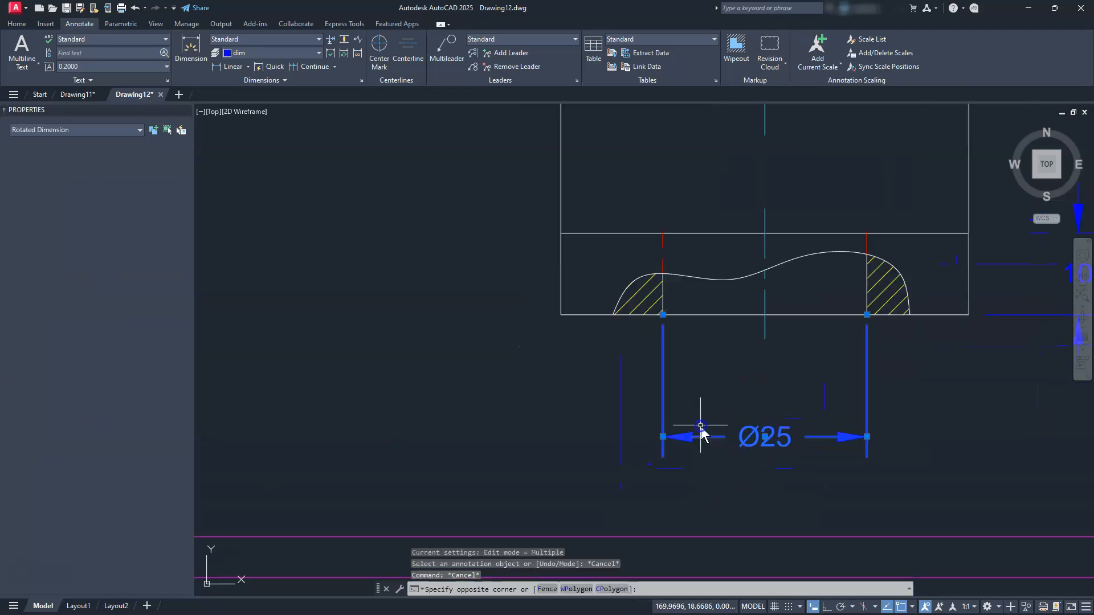
click(663, 438)
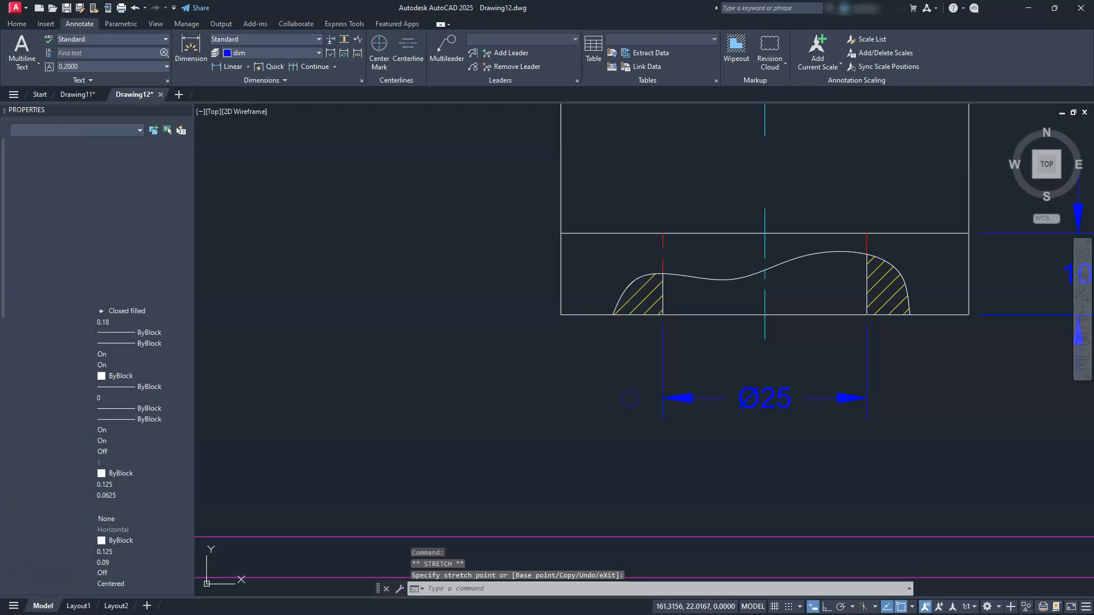
key(Escape)
key(Escape)
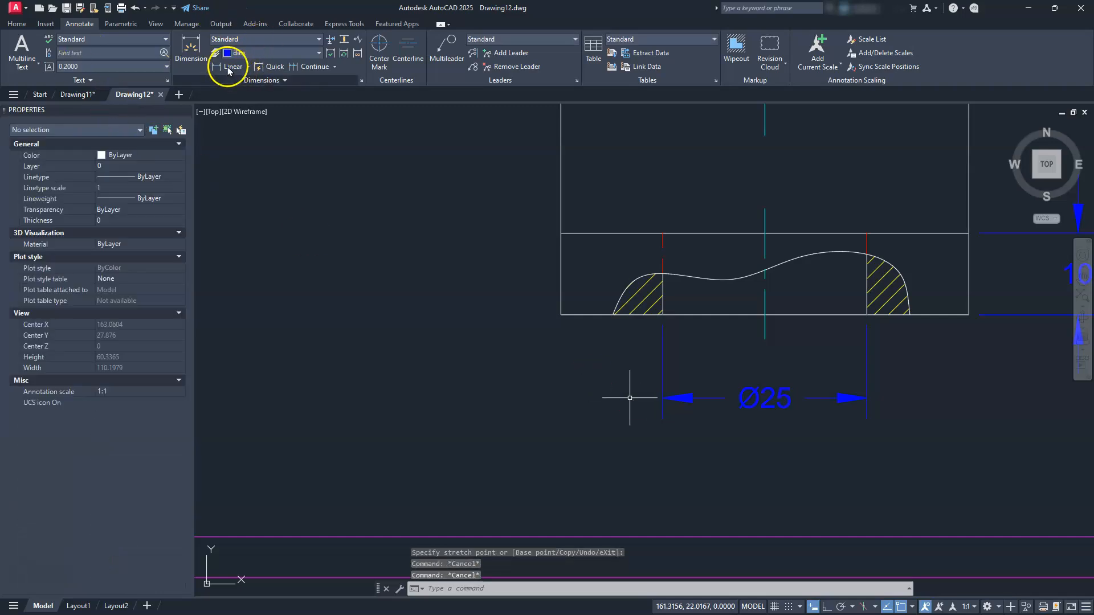
Add a 25 linear dimension from the centre line end to the part's bottom-left corner
click(230, 66)
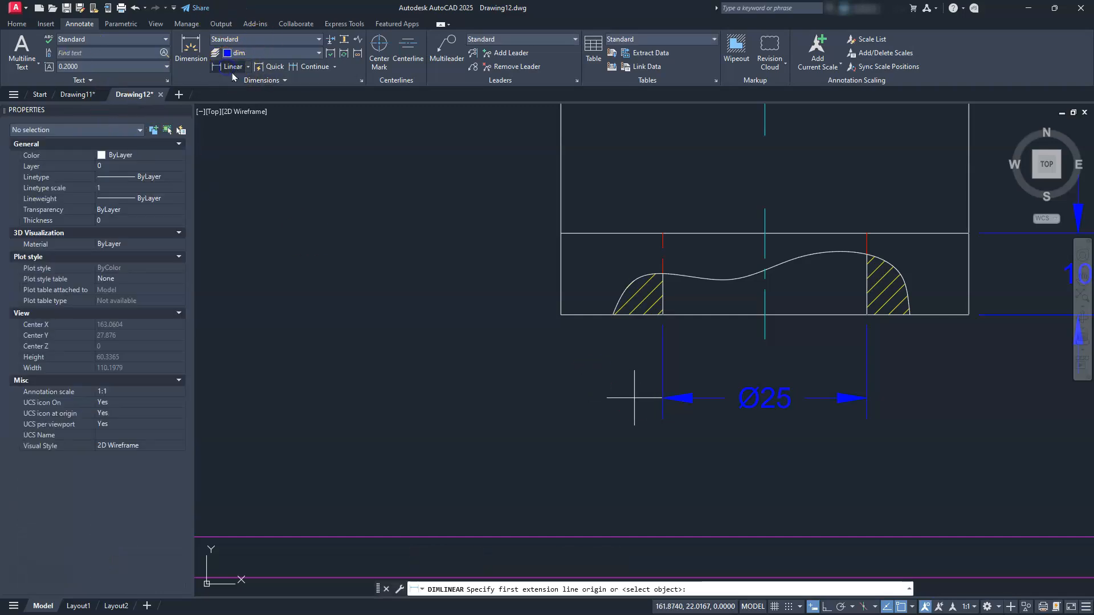
click(764, 339)
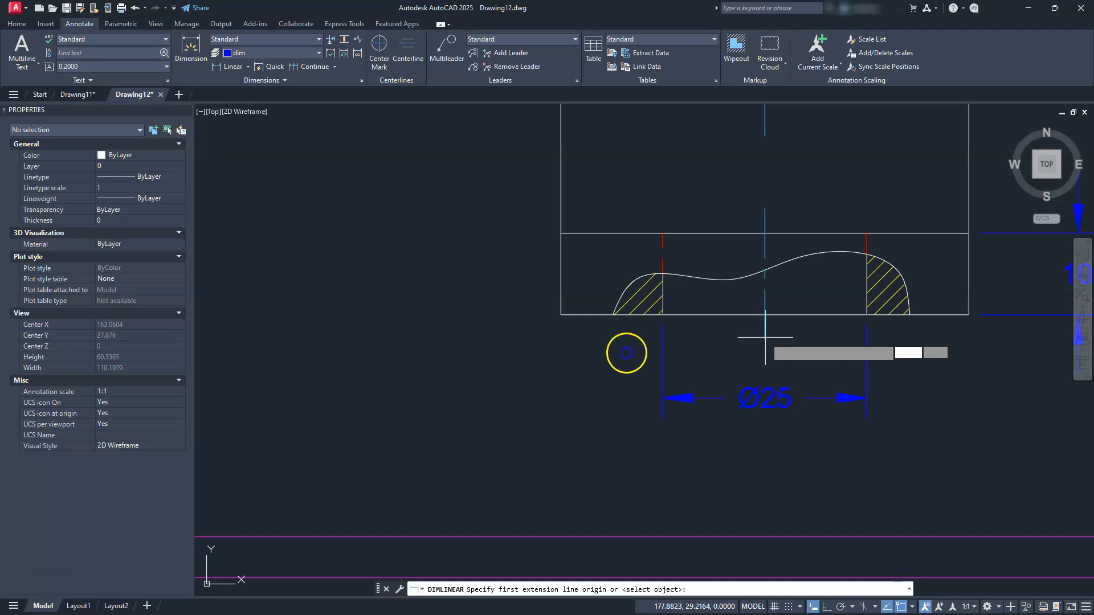
click(561, 314)
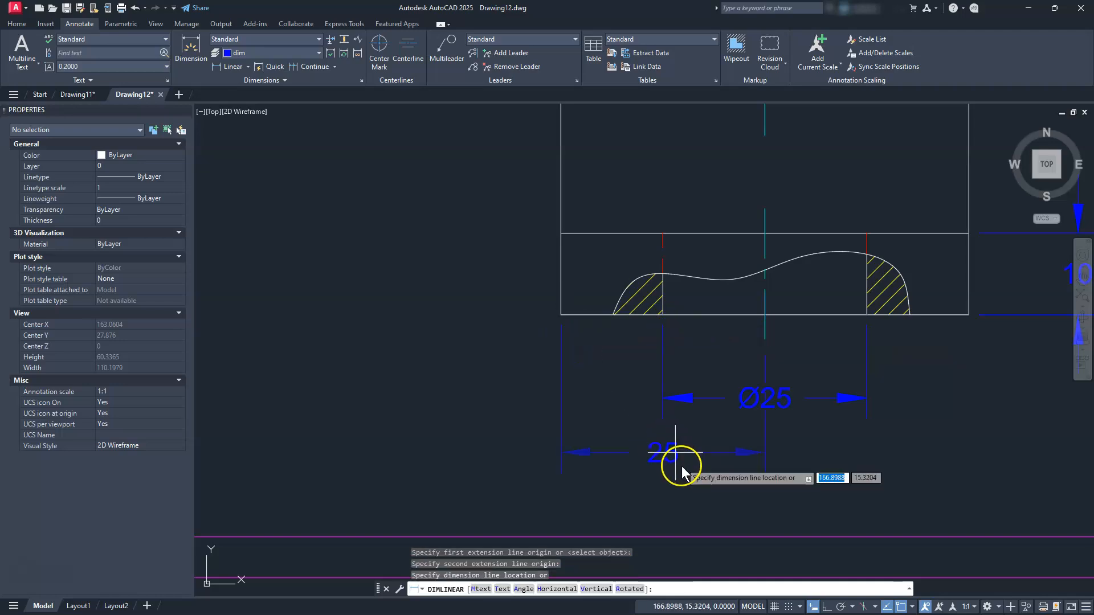
click(682, 466)
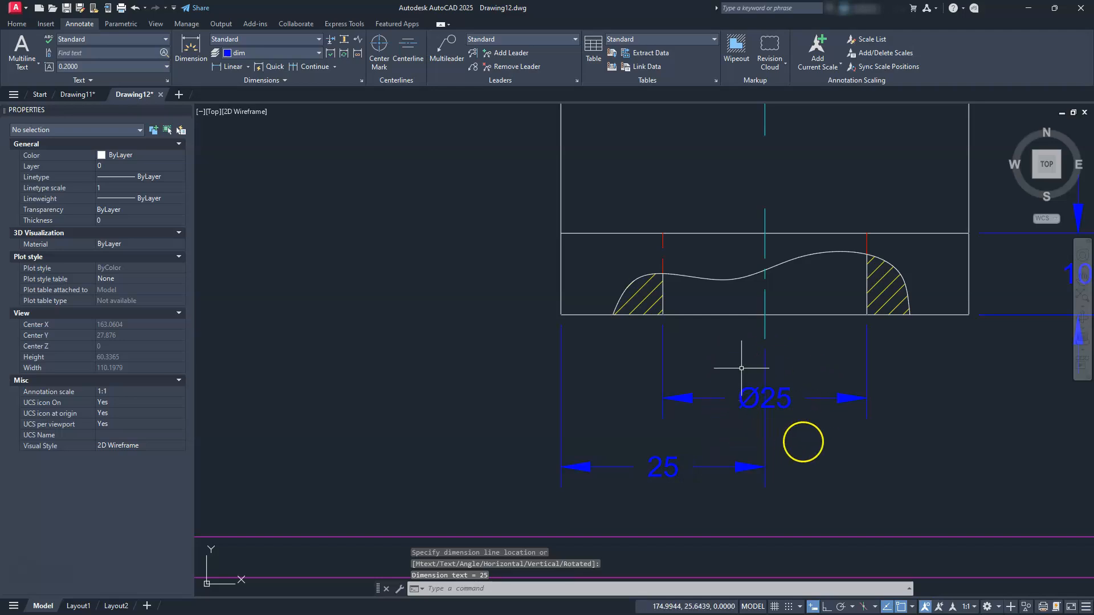
Grip-drag the Ø25 dimension text outside, to the right of its arrow
click(783, 392)
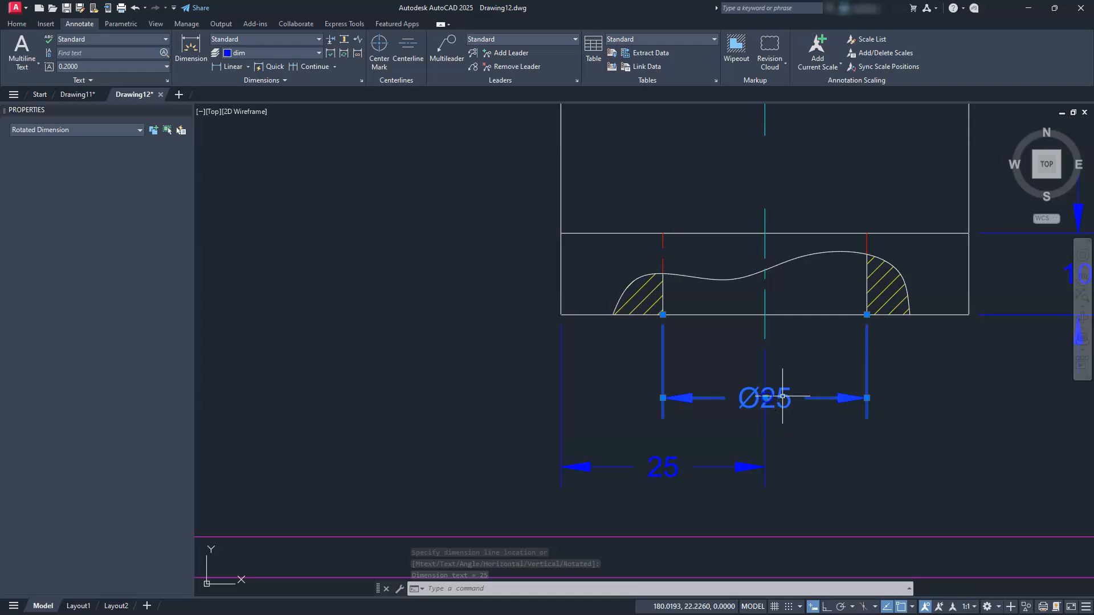
click(761, 396)
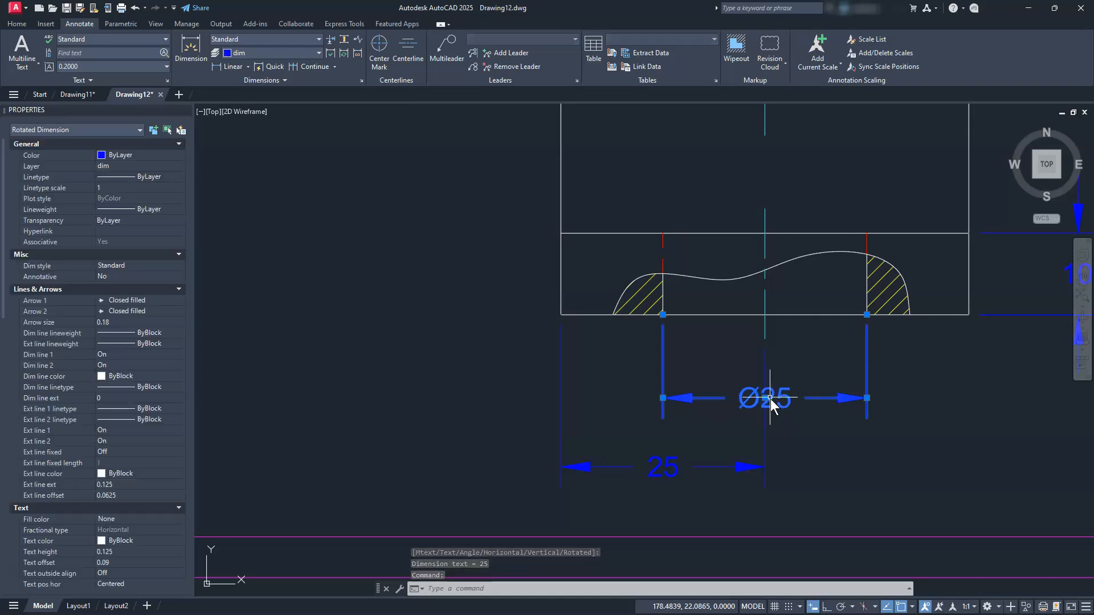
click(765, 398)
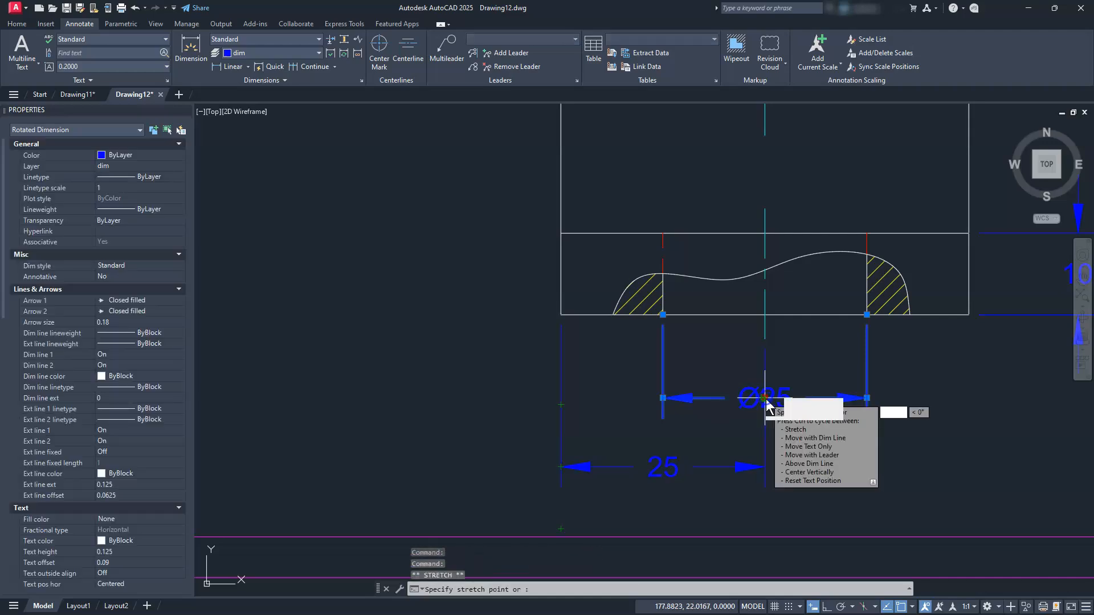
click(933, 411)
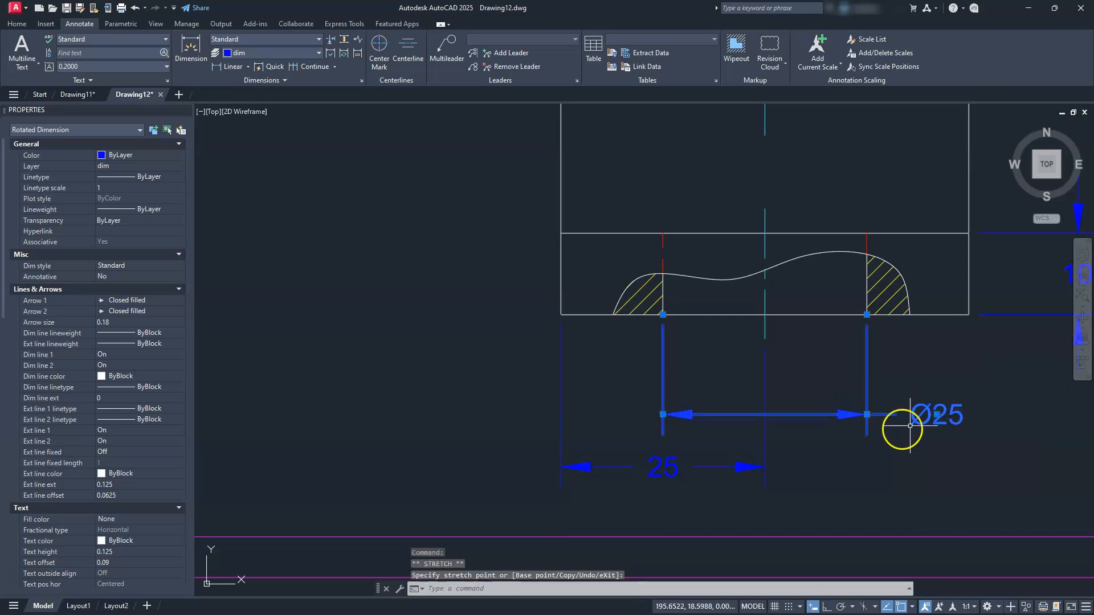
key(Escape)
key(Escape)
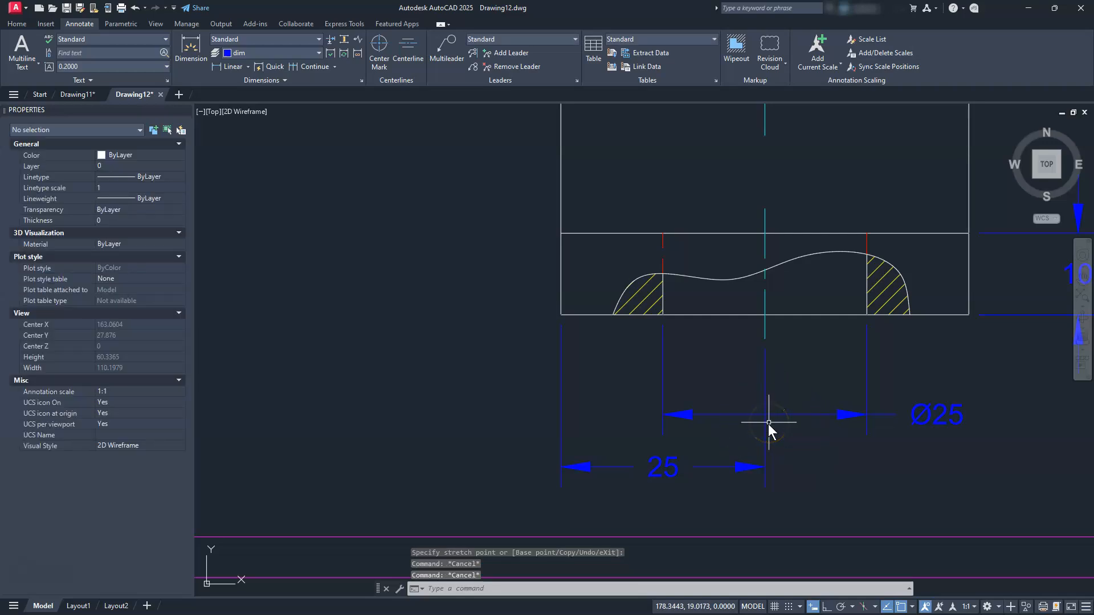
mouse_move(769, 423)
middle_down()
mouse_move(660, 414)
mouse_move(667, 408)
middle_up()
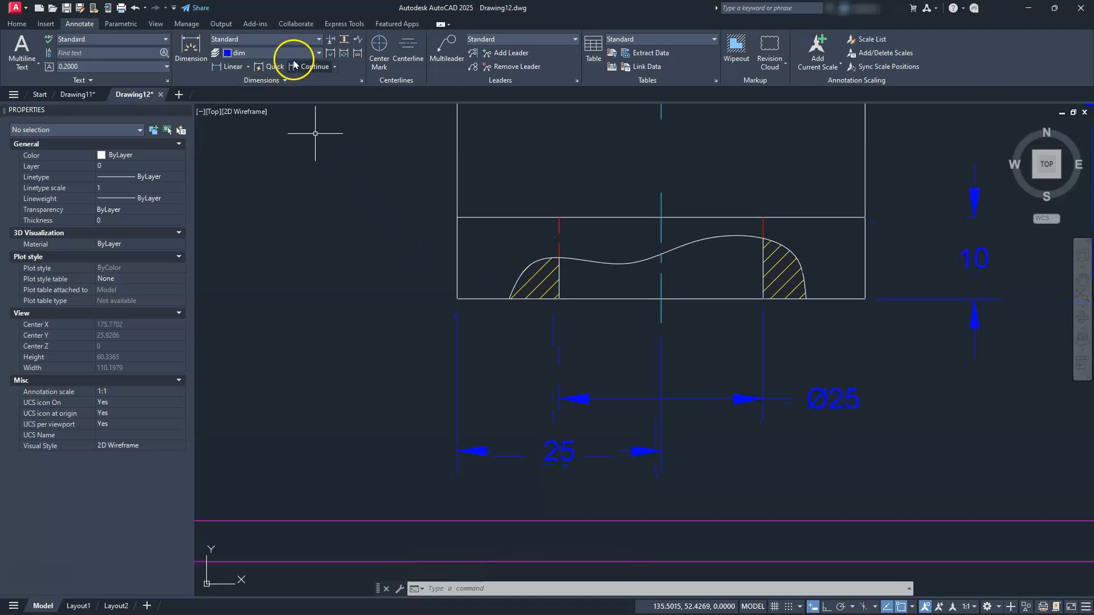
Apply an automatic DIMBREAK to the Ø25 dimension where the centre line crosses it
click(331, 43)
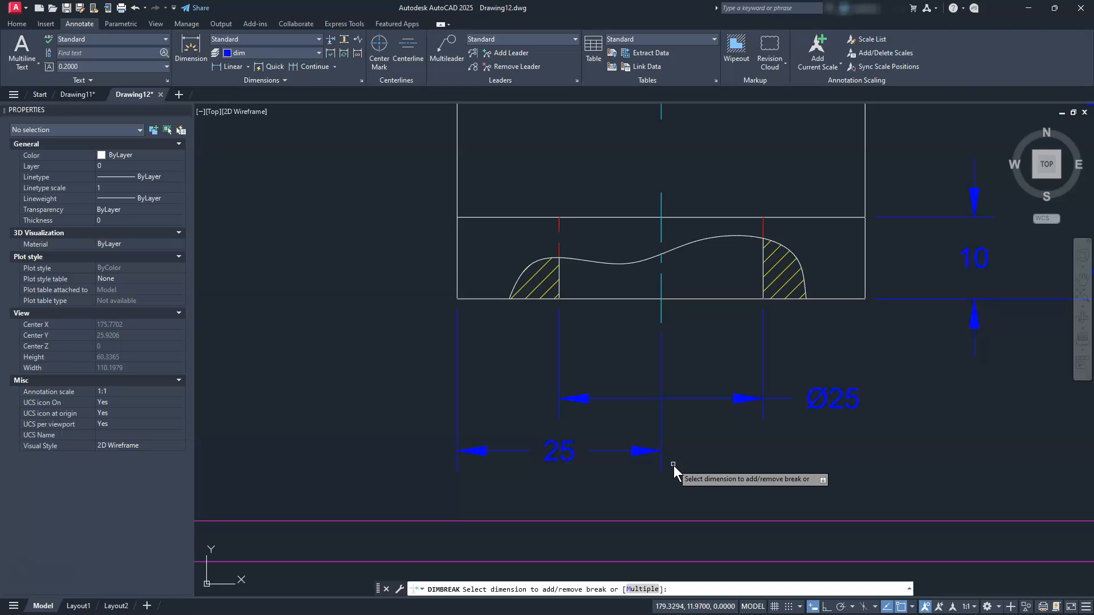
click(717, 401)
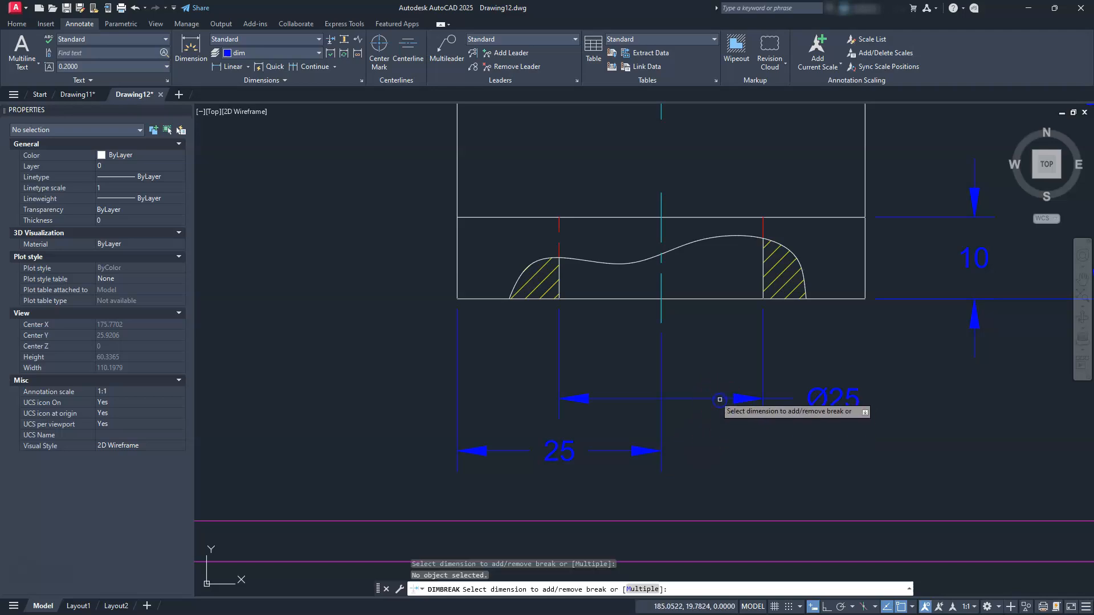
click(764, 367)
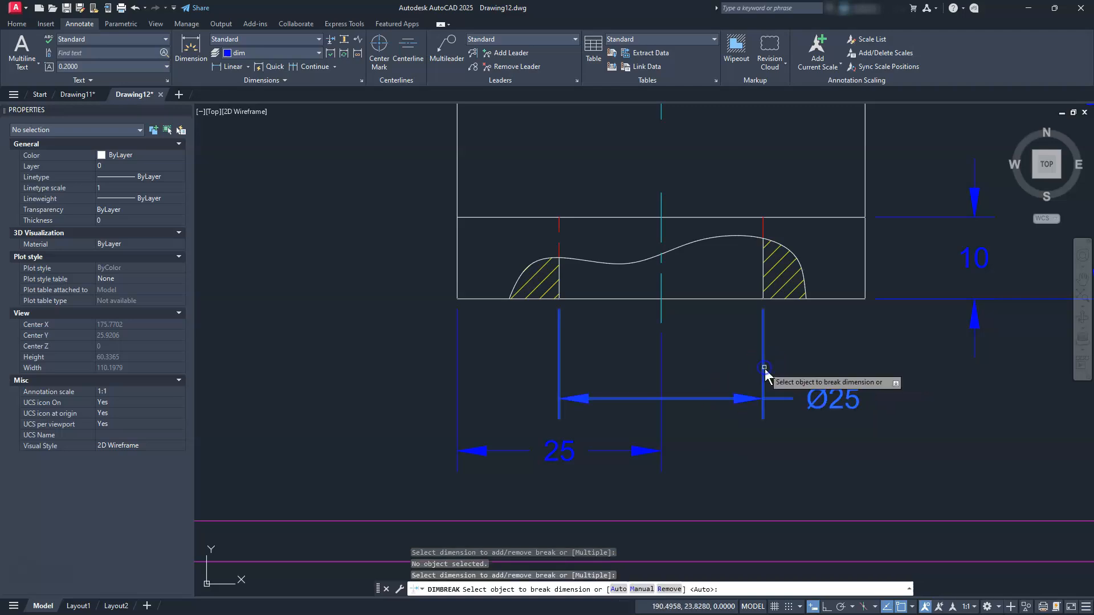
key(Return)
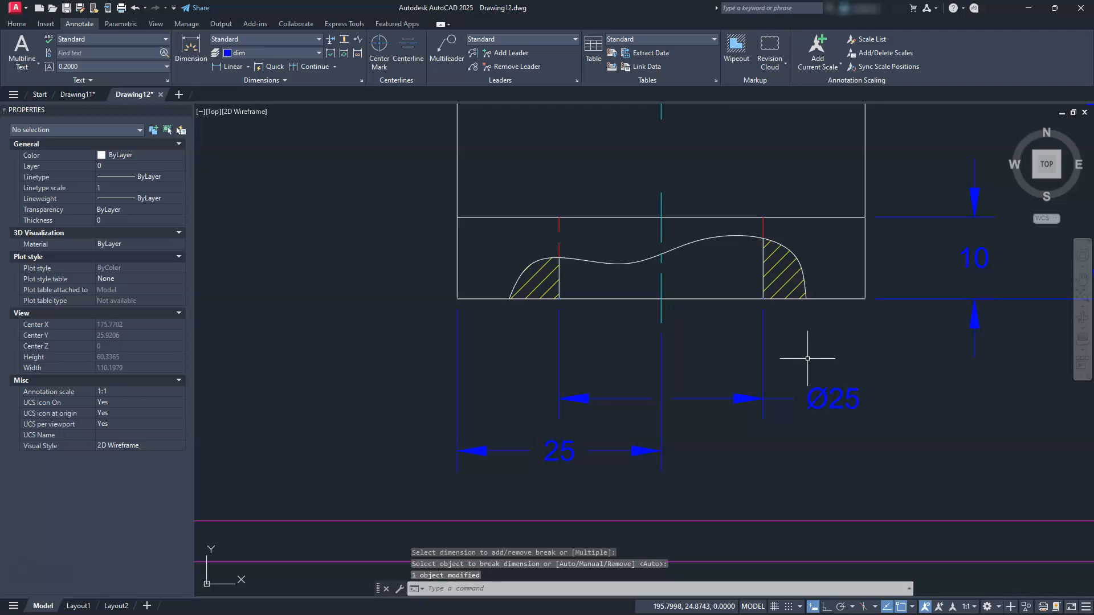
Zoom and pan so the full bordered sheet with all views and the isometric fills the window
scroll(655, 397, up, 4)
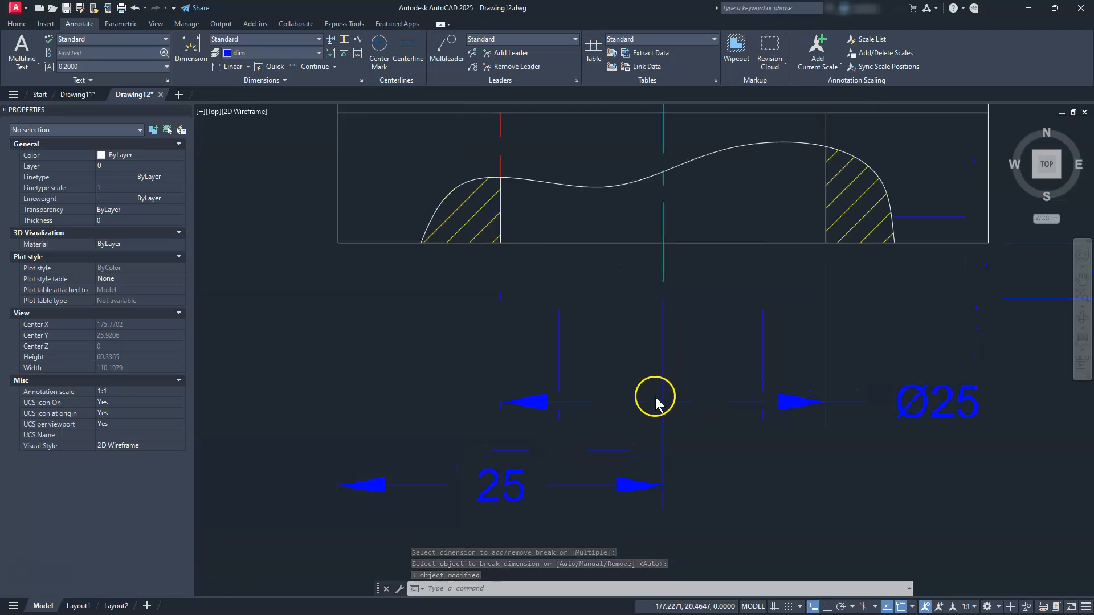
scroll(615, 318, down, 4)
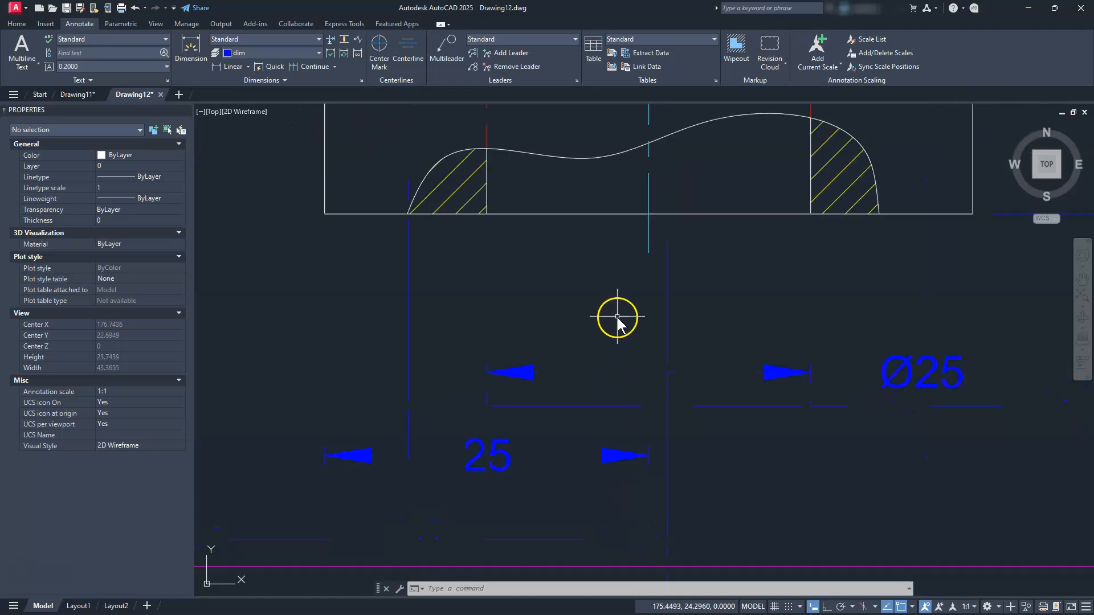
scroll(629, 386, down, 2)
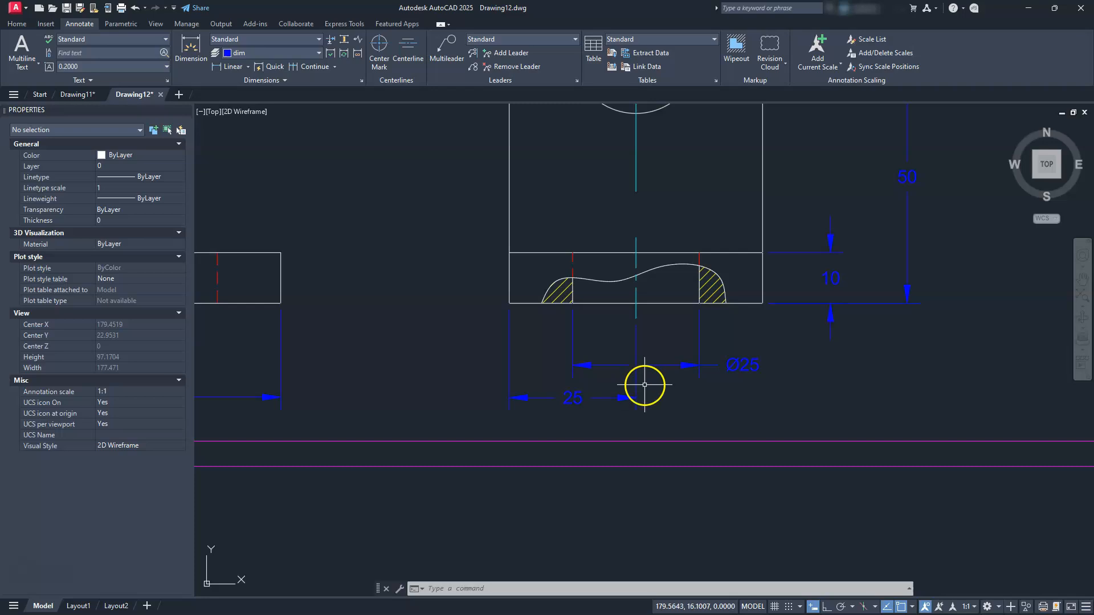
middle_click(645, 386)
scroll(645, 387, down, 2)
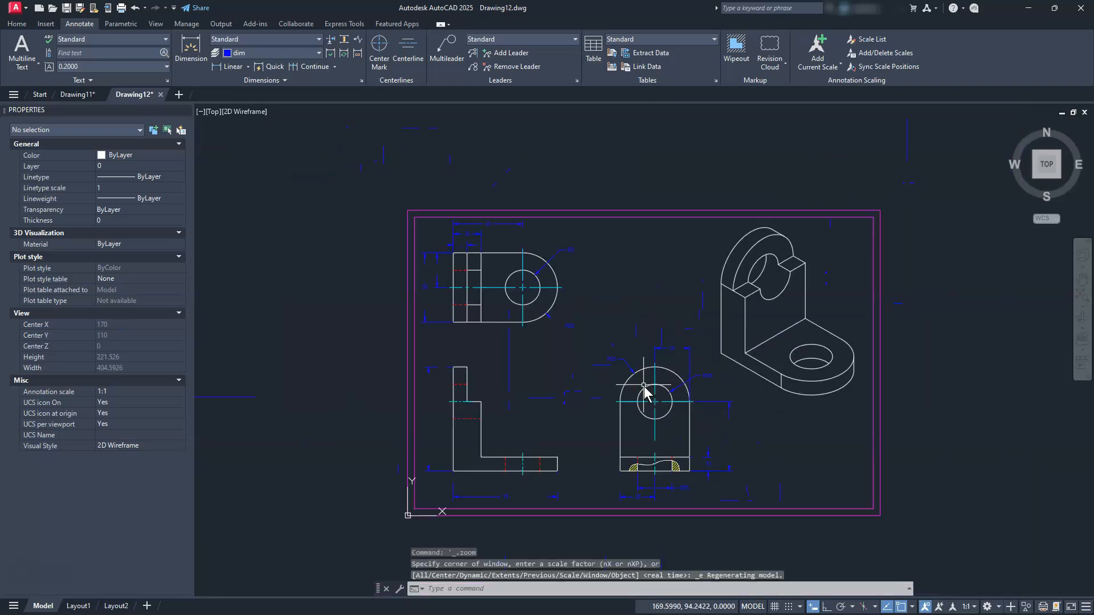
middle_drag(621, 401, 619, 378)
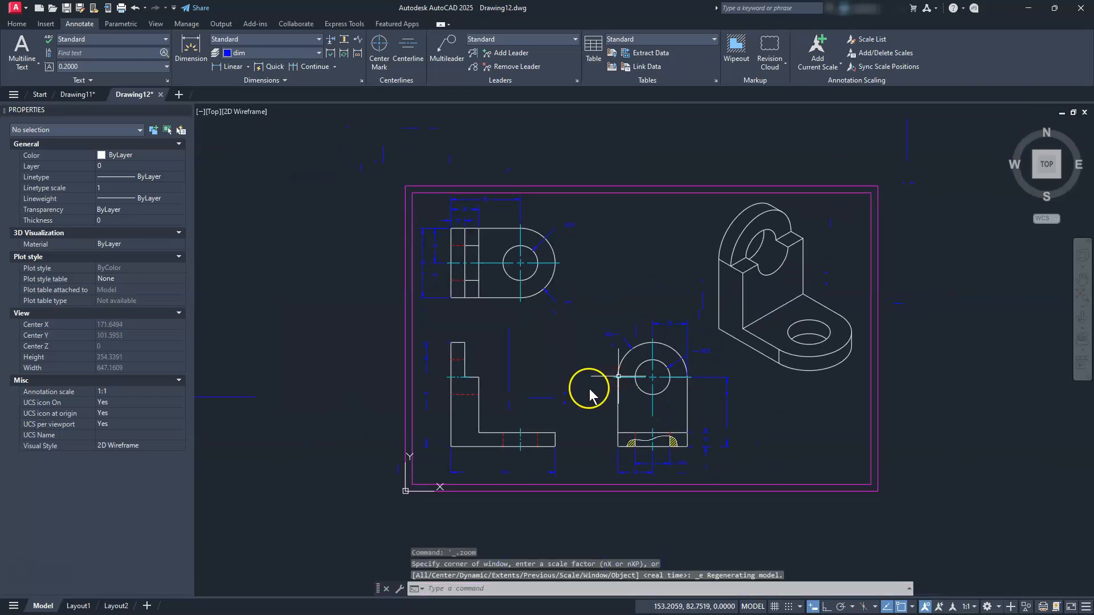
click(1073, 303)
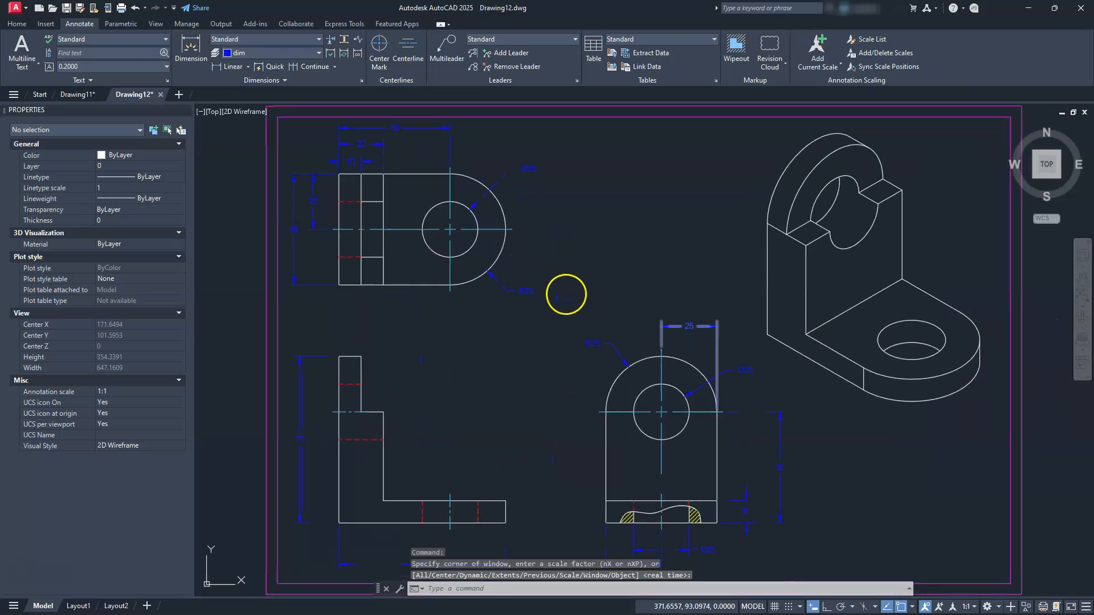